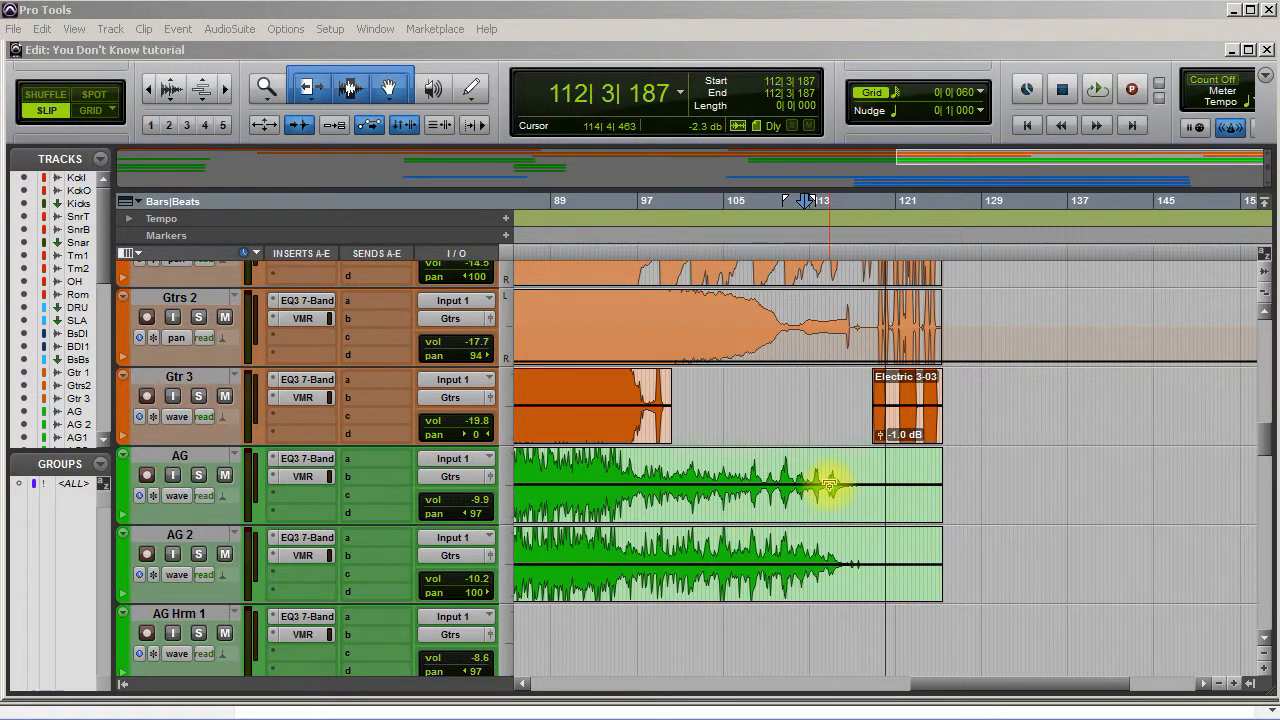
Step: Play the song from bar 113 through the break where the drums drop out
left_click(809, 378)
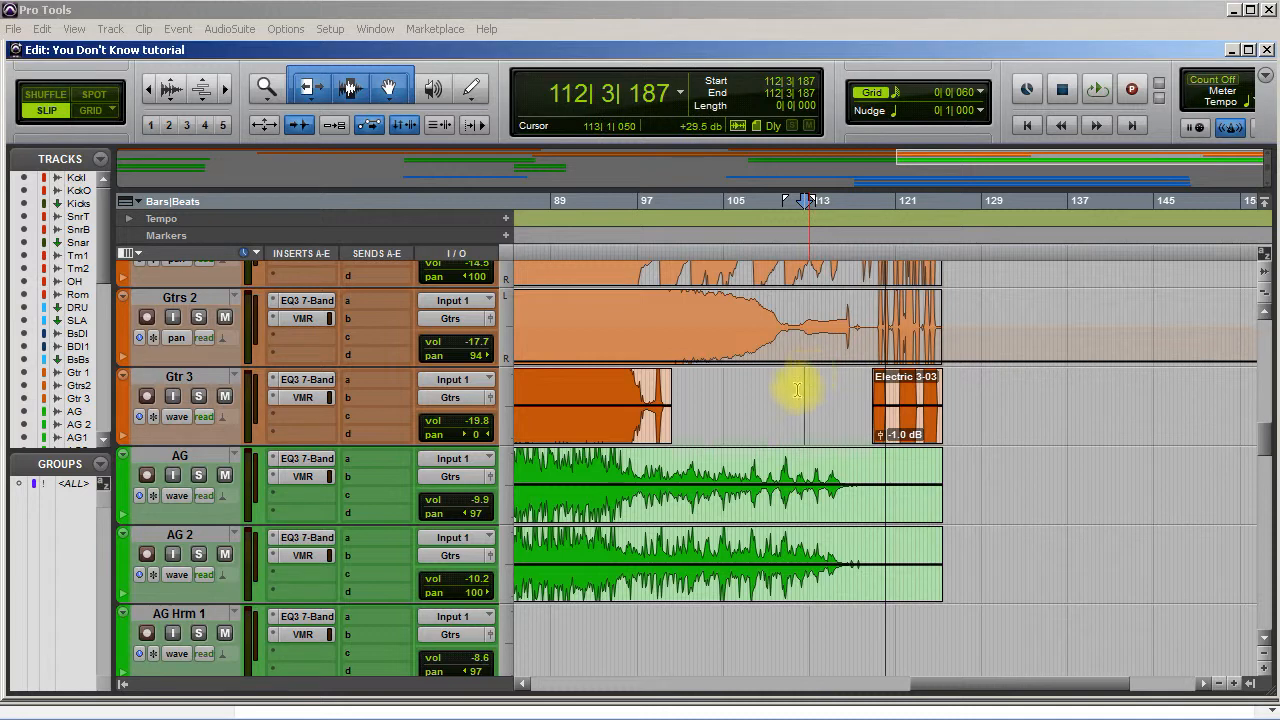
key("space")
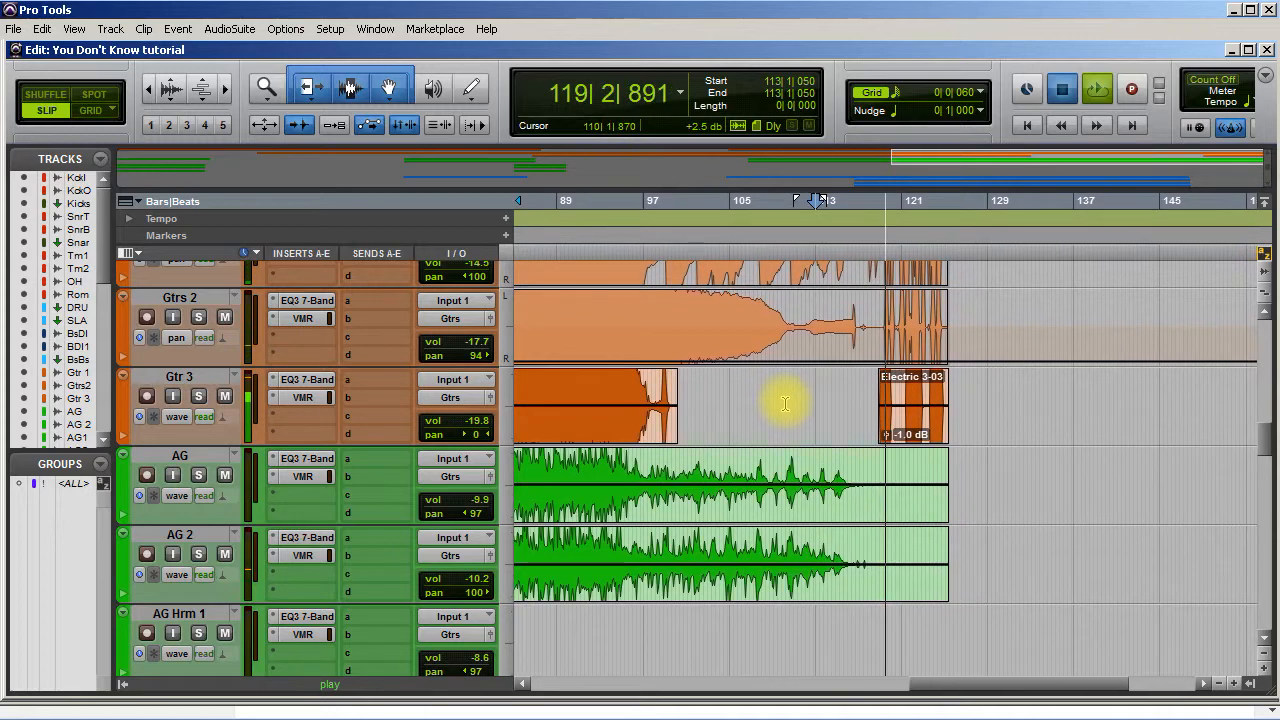
key("space")
Step: Group the drum tracks from Kick In through Room as a Mix/Edit group named Drums
scroll(884, 541, "up", 15)
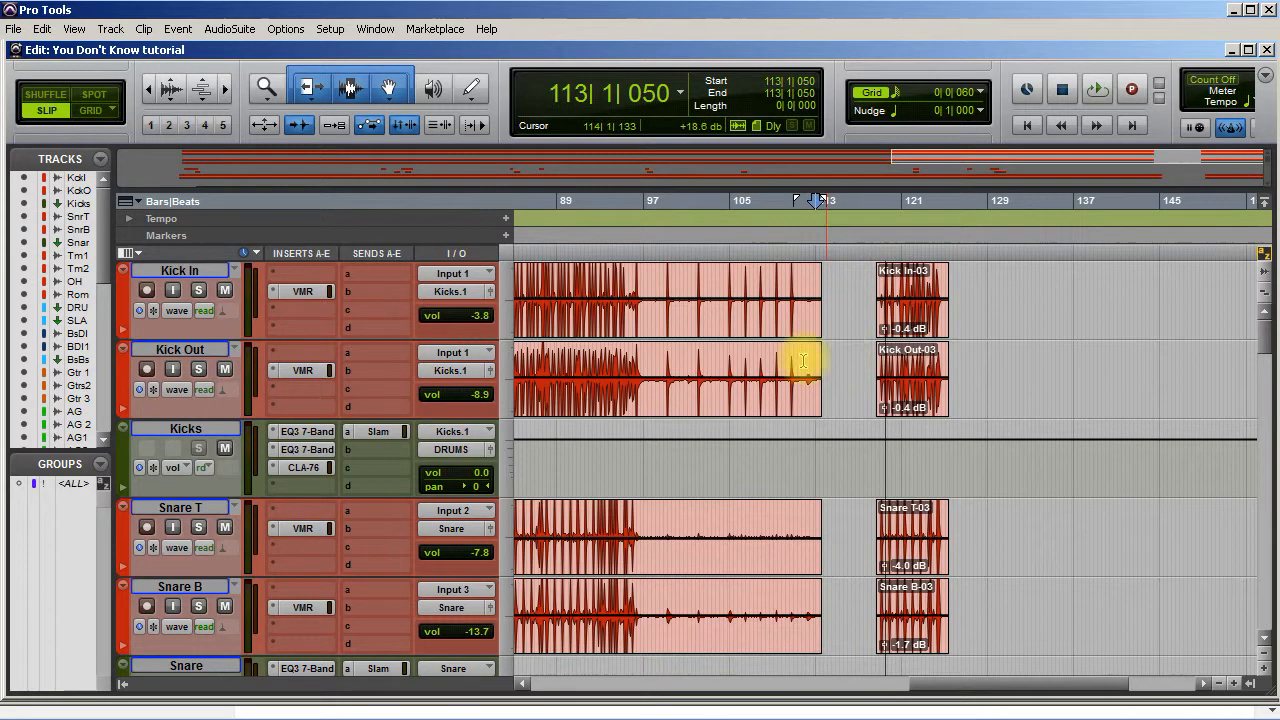
left_click(175, 271)
scroll(214, 430, "down", 5)
scroll(214, 448, "up", 2)
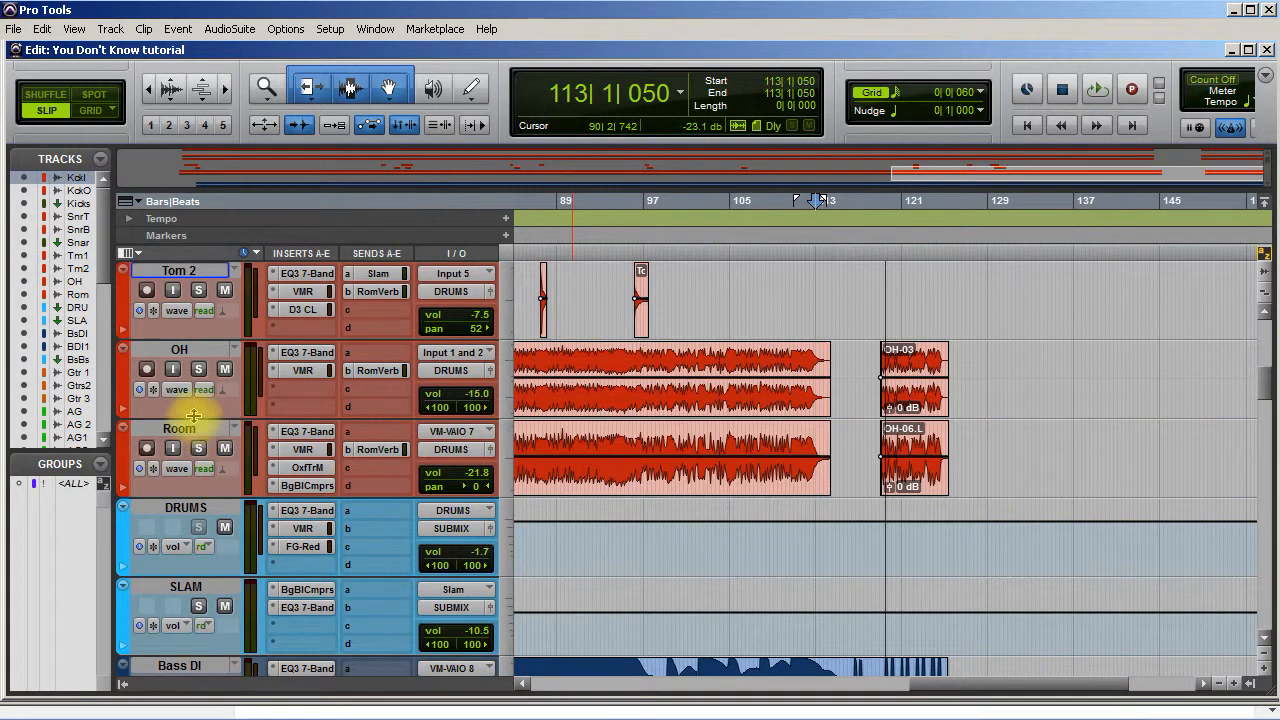
left_click(176, 432, "shift")
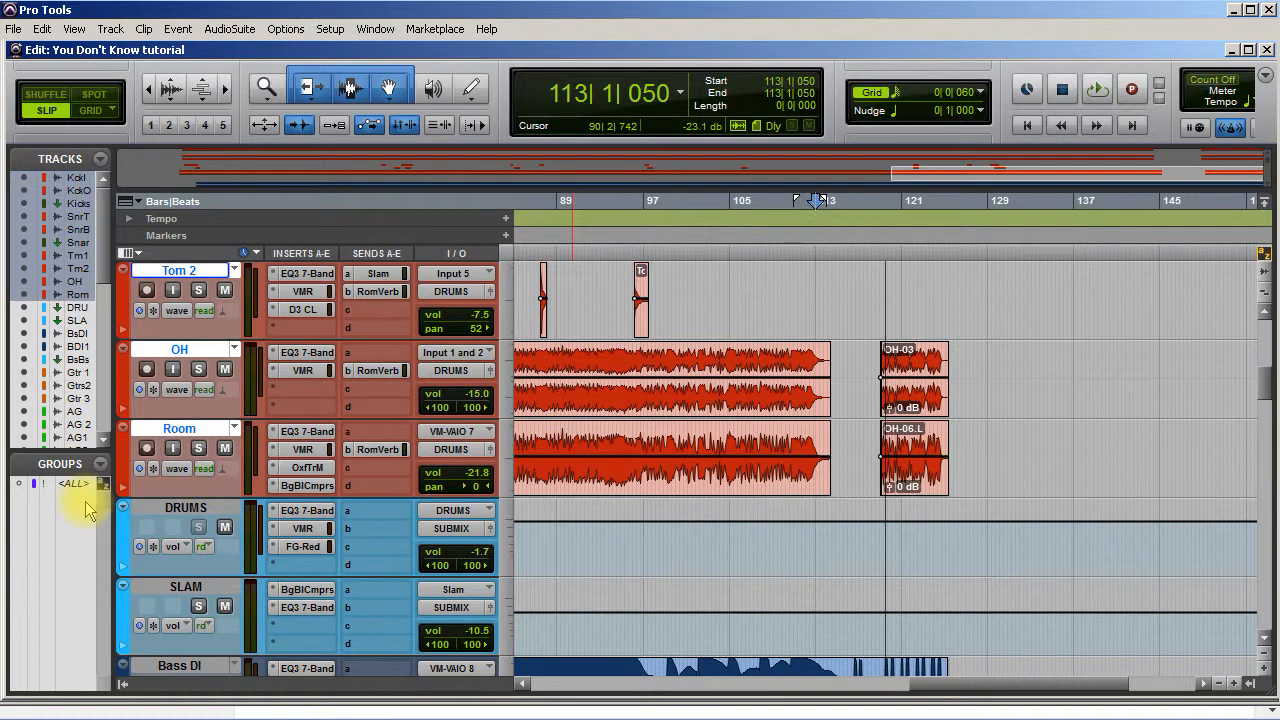
key("ctrl+g")
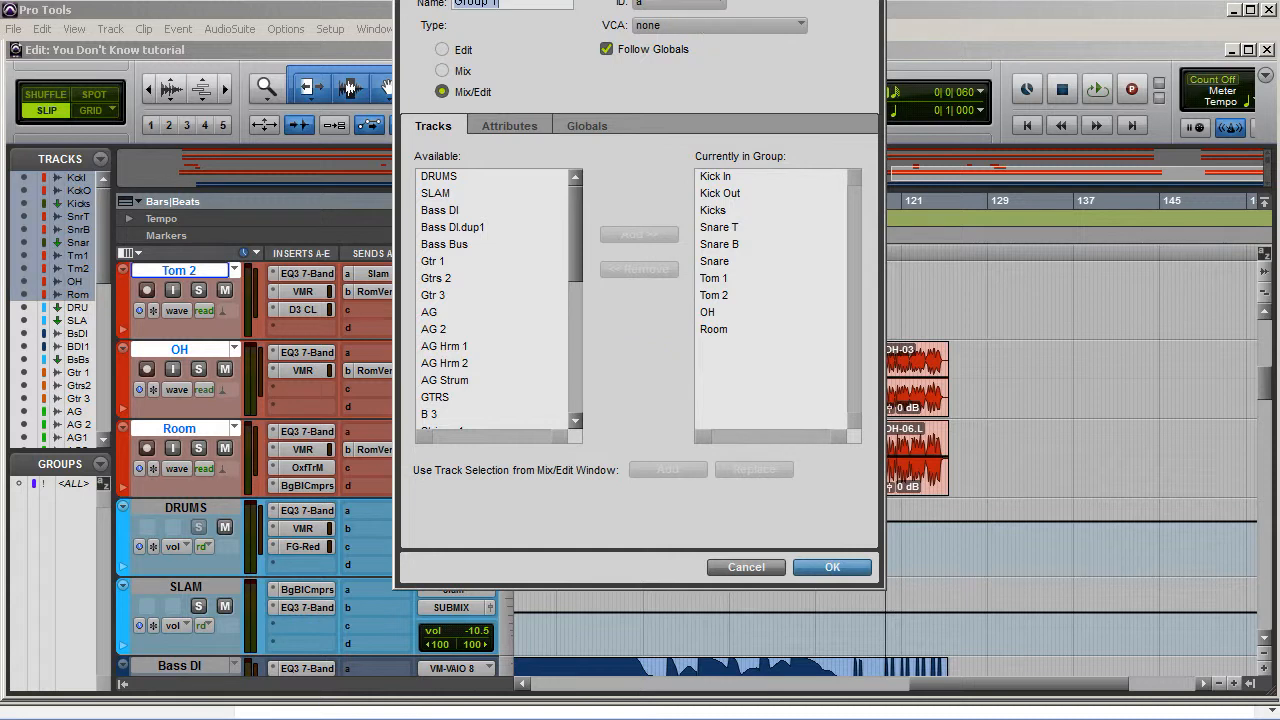
left_click_drag(596, 0, 715, 68)
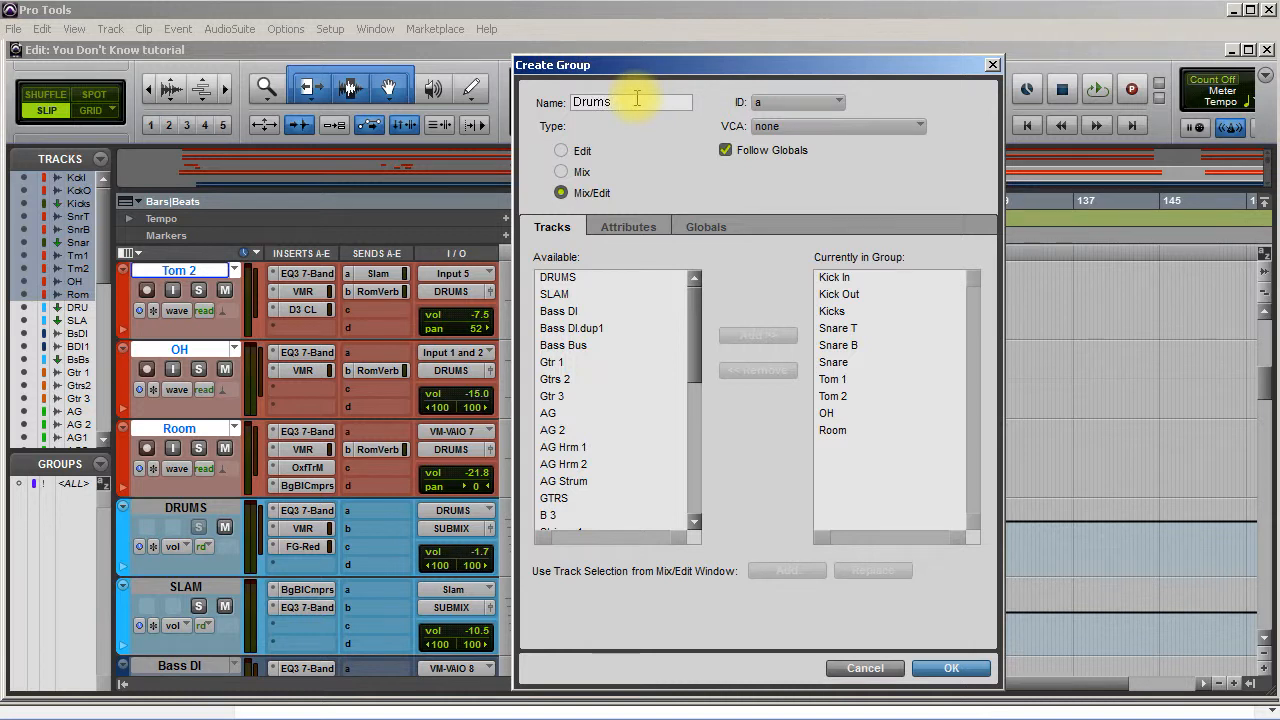
key("Return")
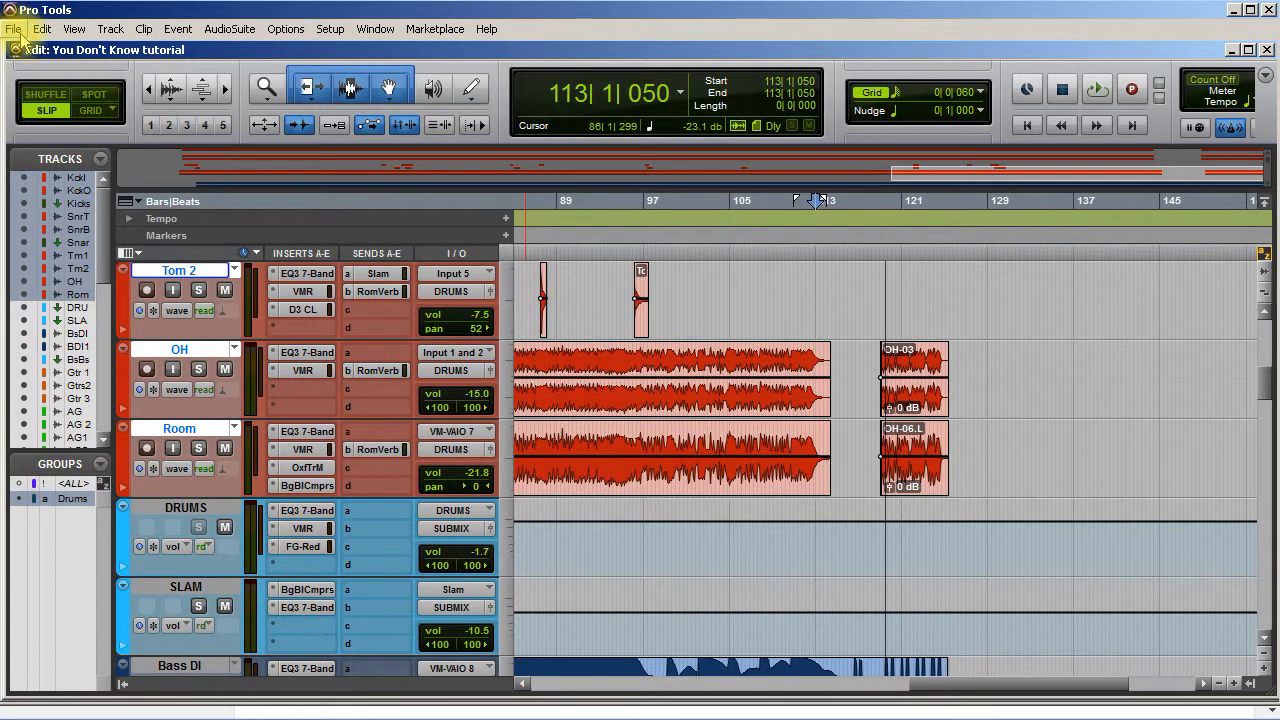
Step: Save the session under the new name "You Don't Know tutorial pre sweetening"
left_click(13, 30)
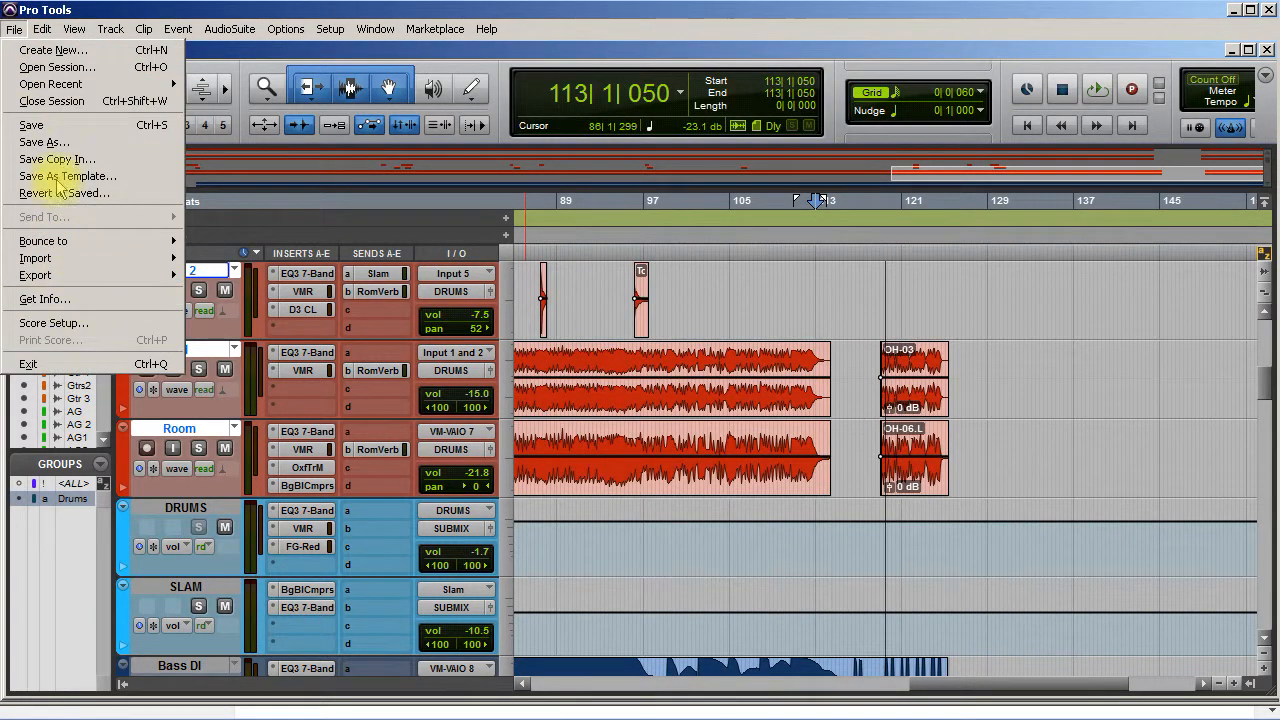
left_click(48, 143)
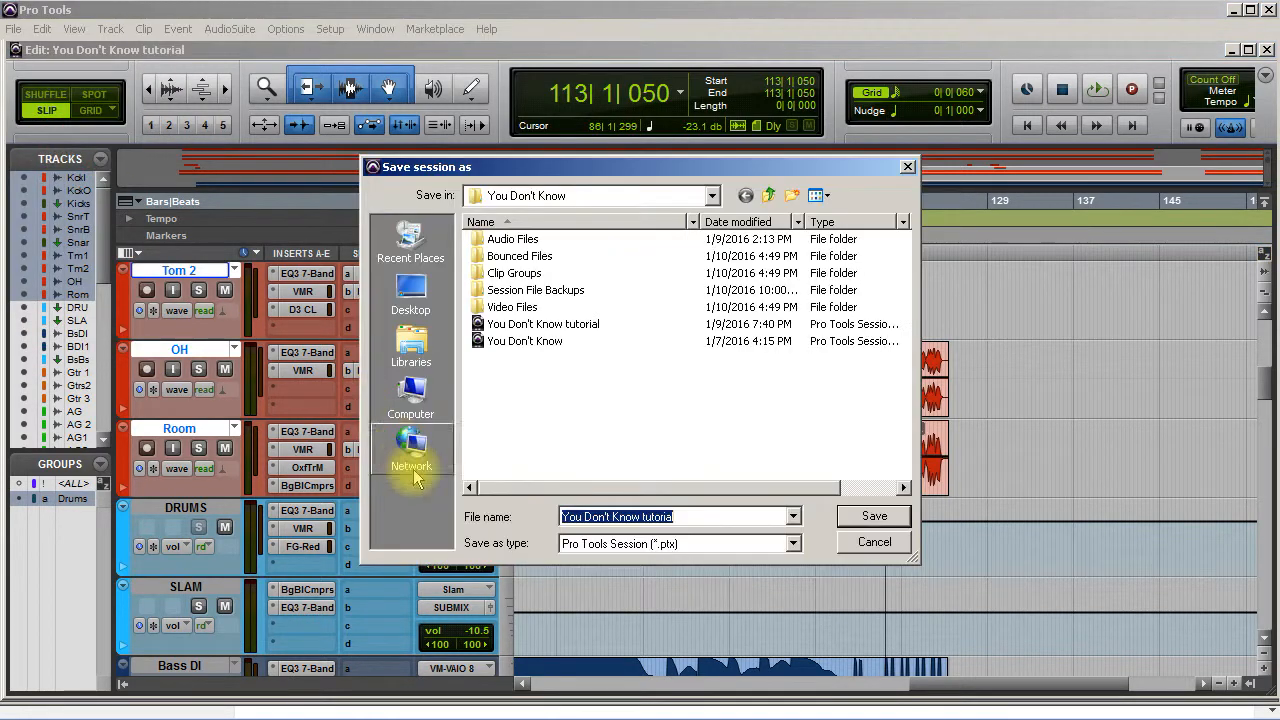
left_click(698, 516)
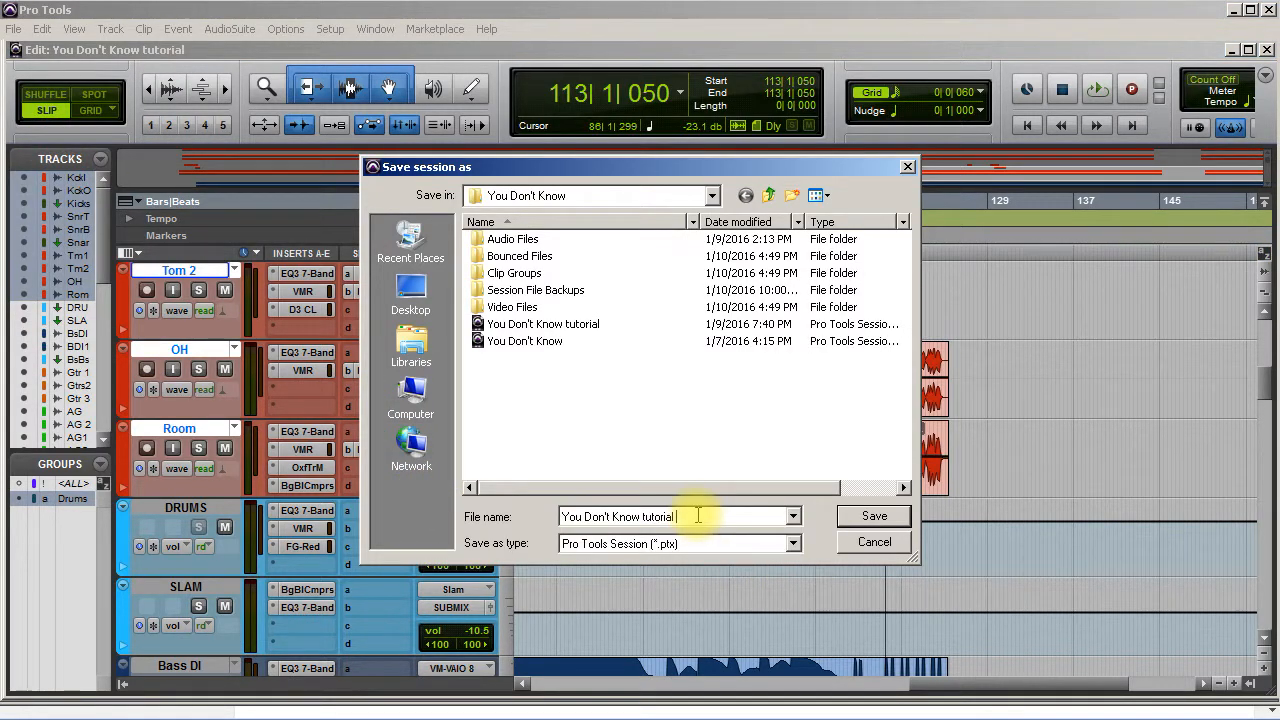
type("pre swe")
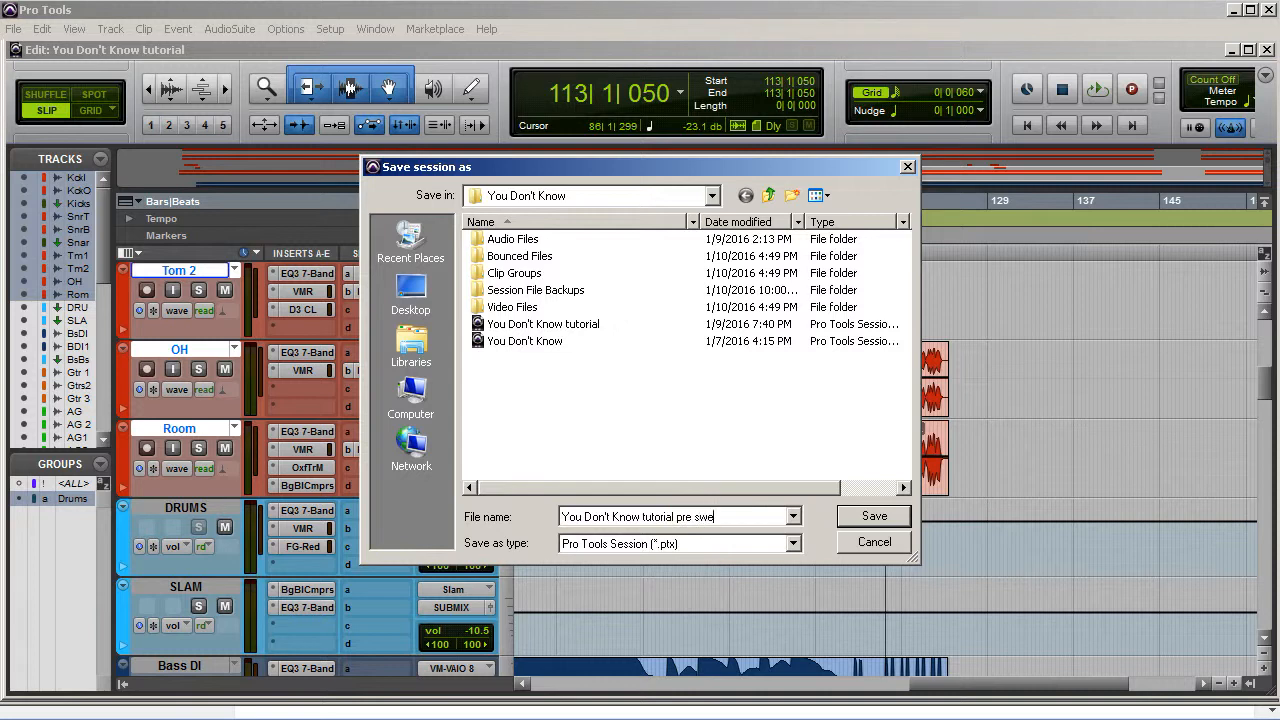
type("etening")
left_click(885, 518)
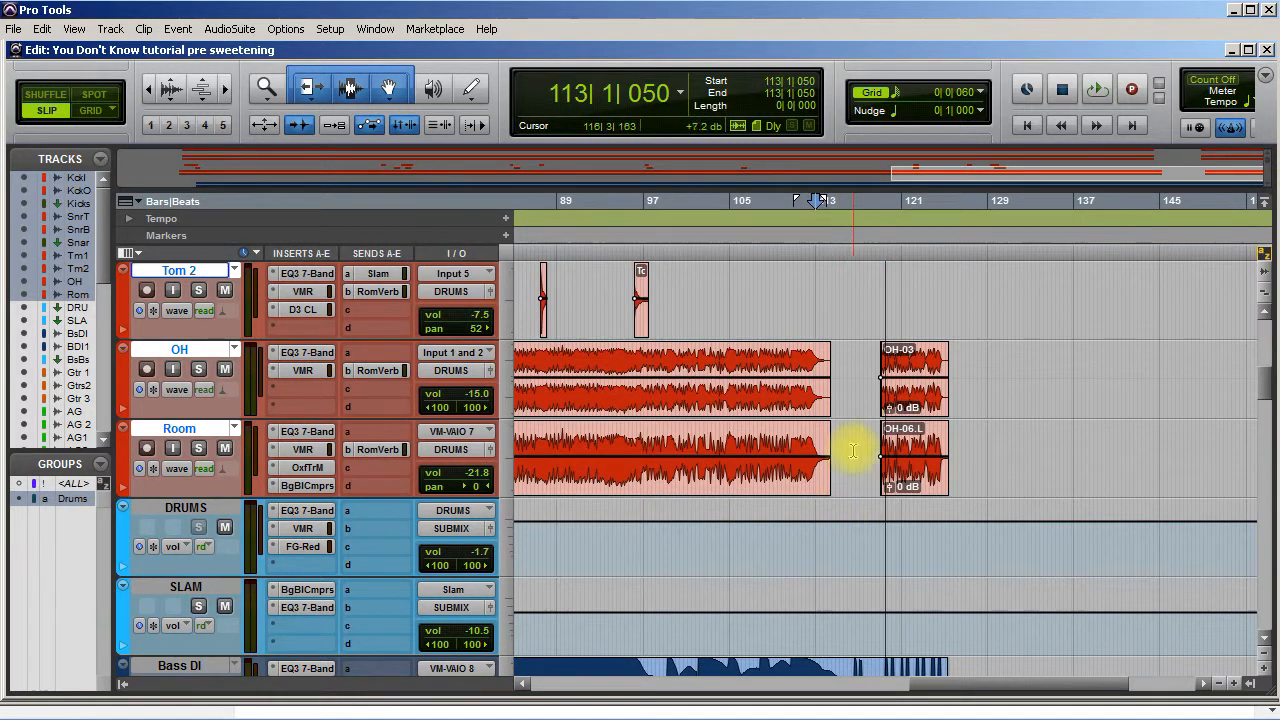
Step: Play the empty drum section from just before bar 116, ahead of the OH-03 and OH-06.L clips
left_click(878, 352)
key("t")
key("t")
key("t")
key("t")
key("t")
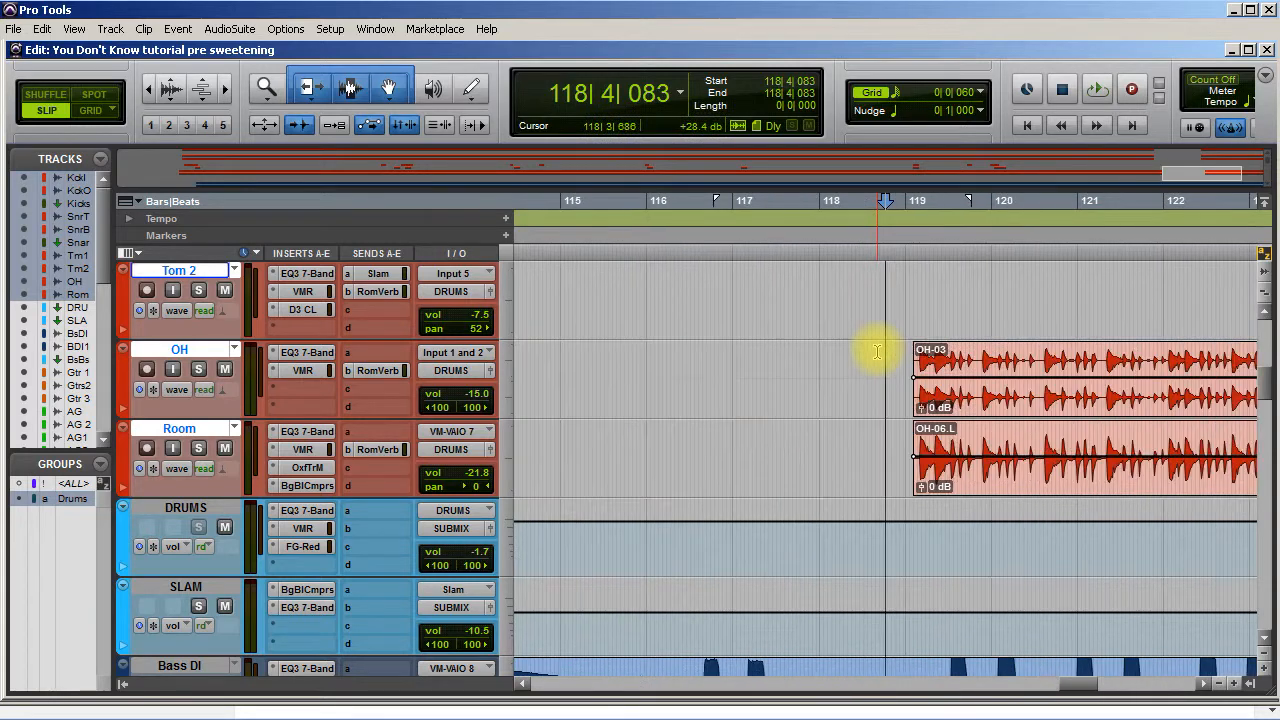
scroll(686, 434, "left", 6)
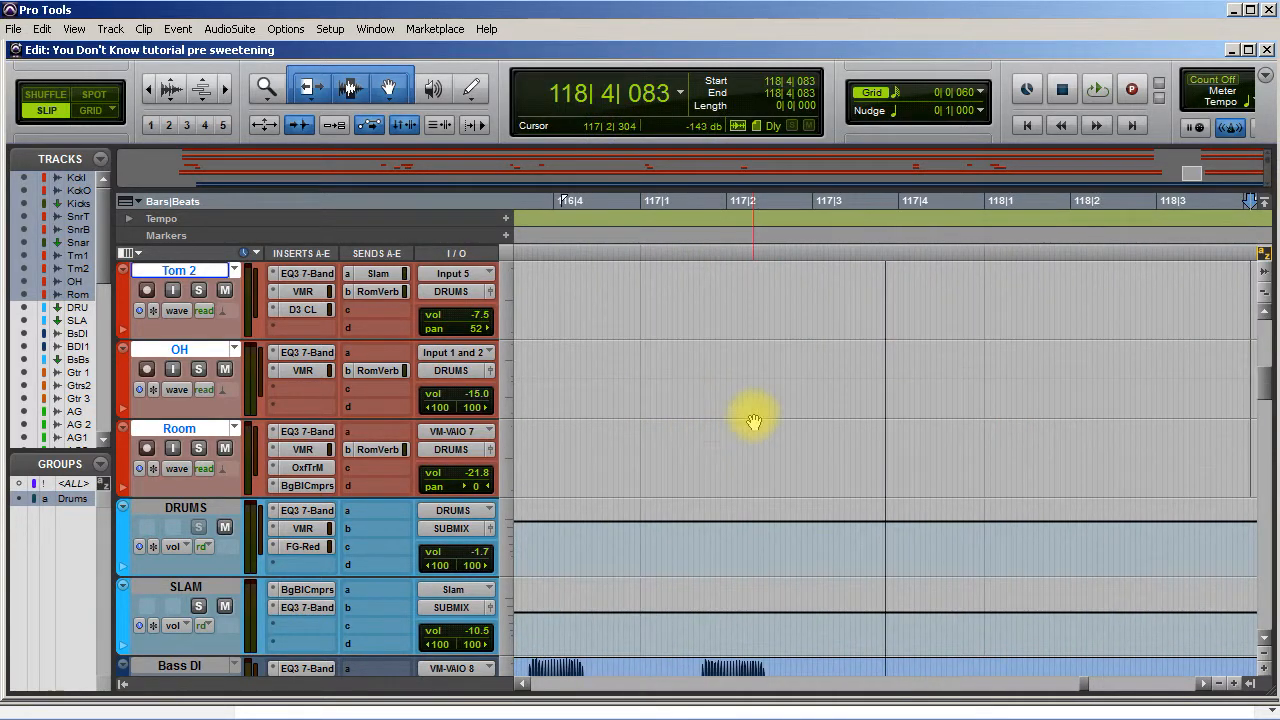
left_click(660, 352)
key("space")
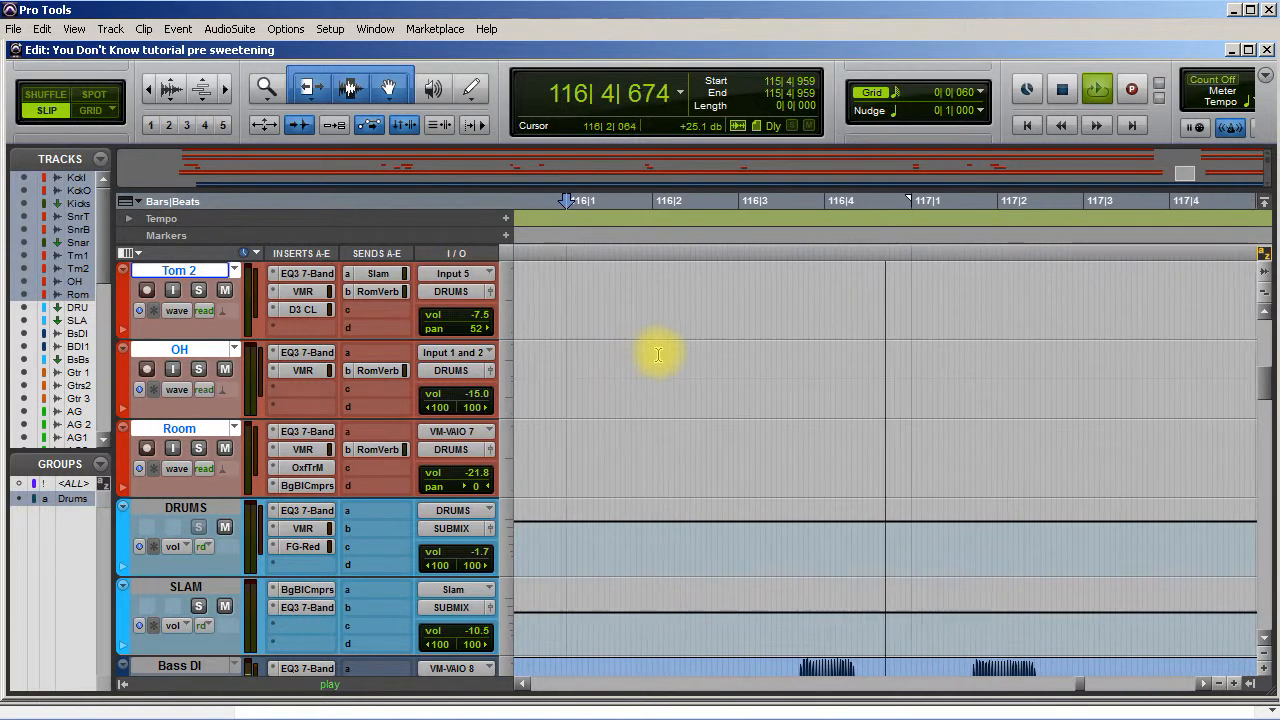
key("space")
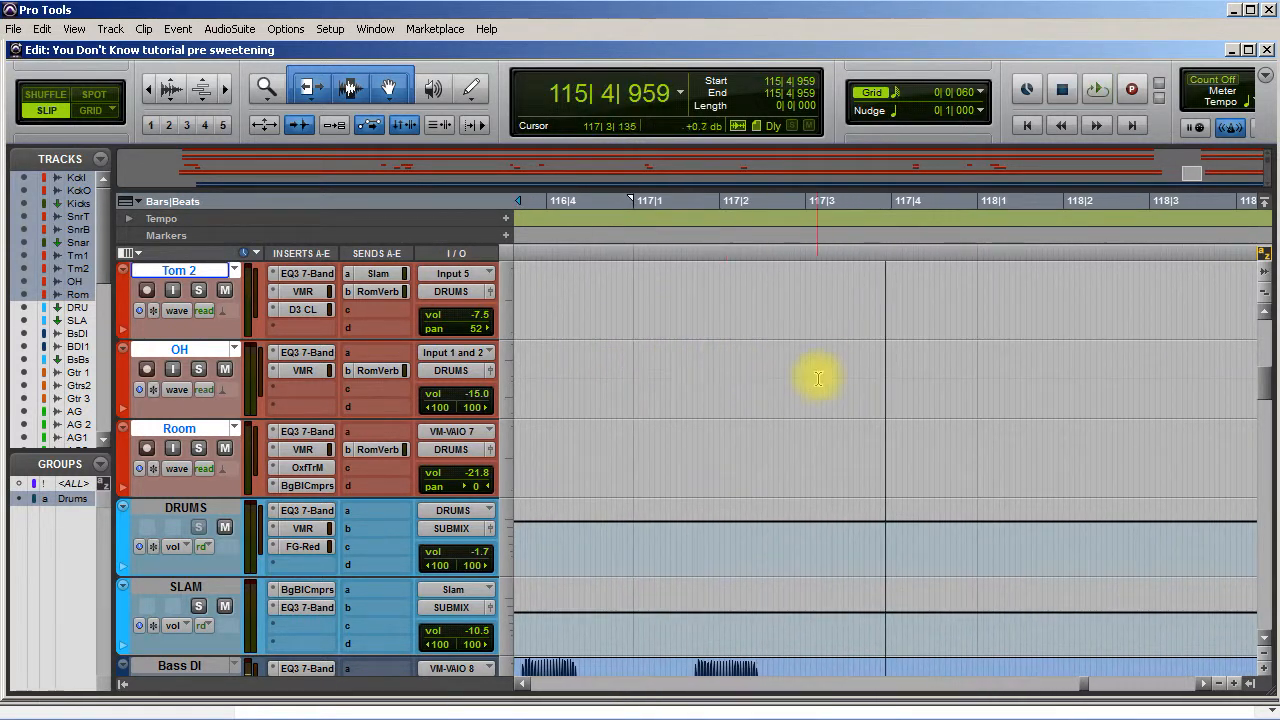
Step: Audition the drum gap from beat 3 of bar 117 and again from beat 4 of the same bar
left_click(829, 365)
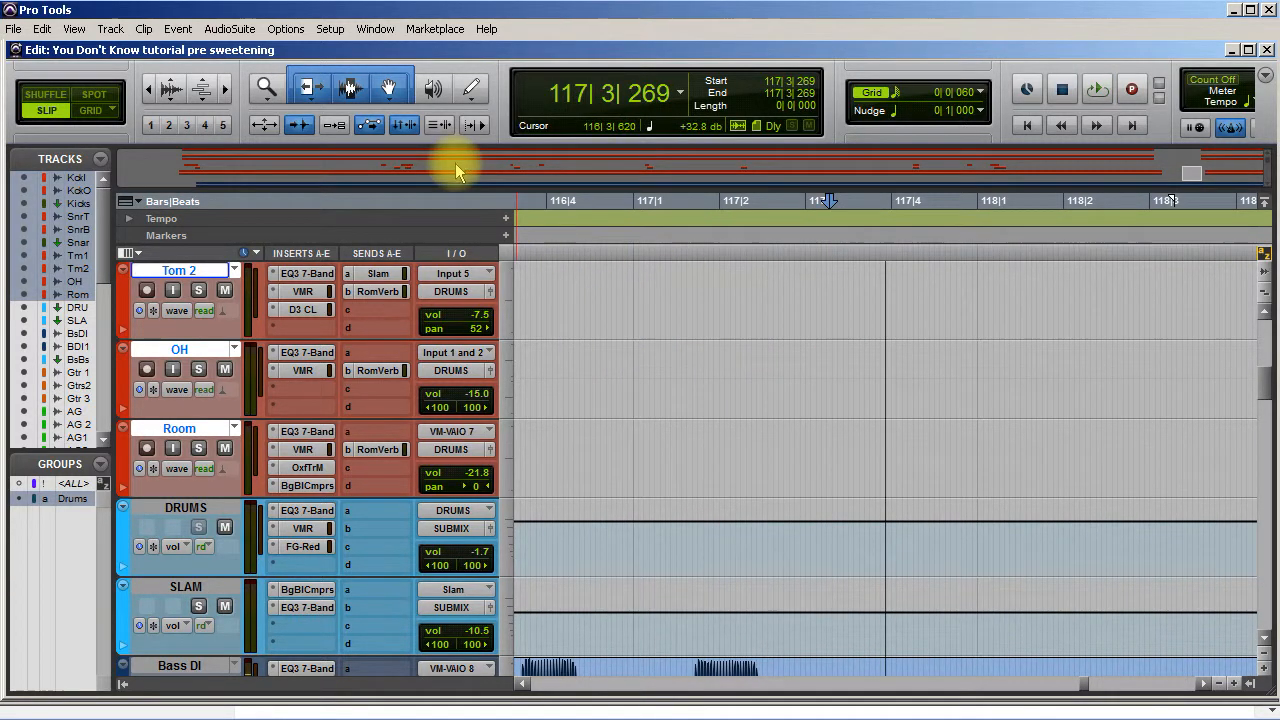
key("ctrl+]")
key("ctrl+]")
key("ctrl+]")
key("ctrl+]")
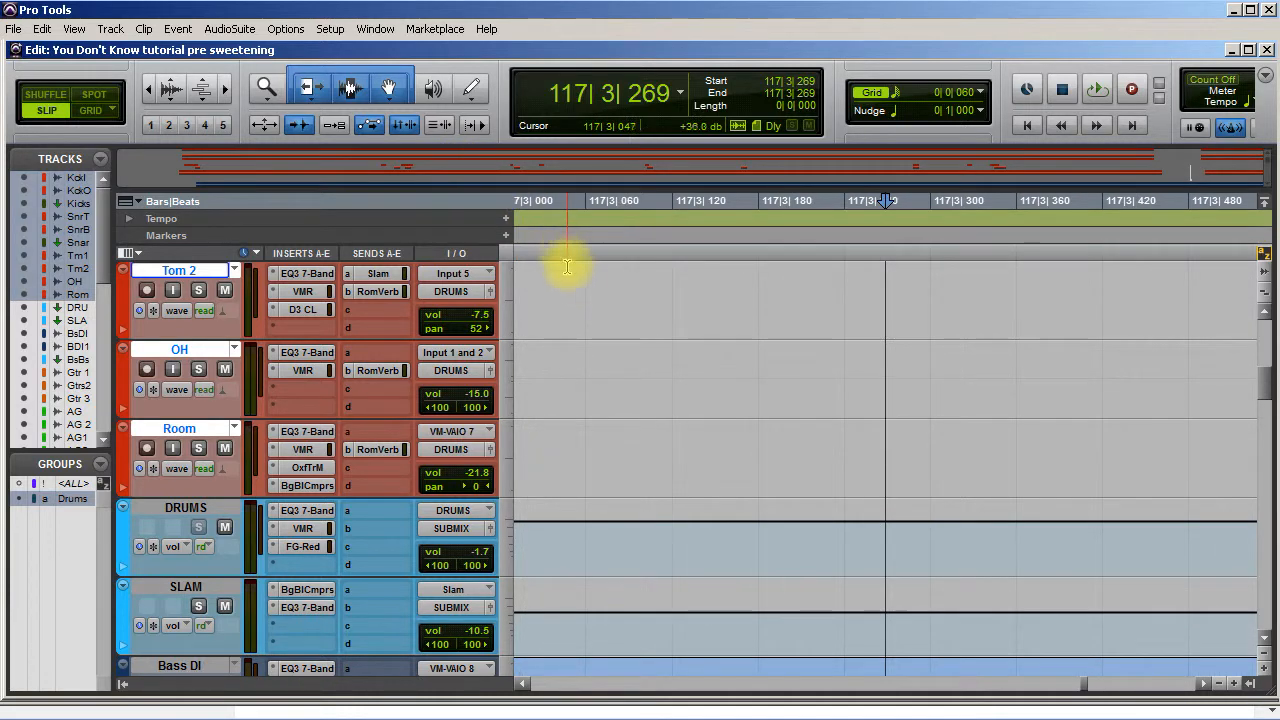
key("space")
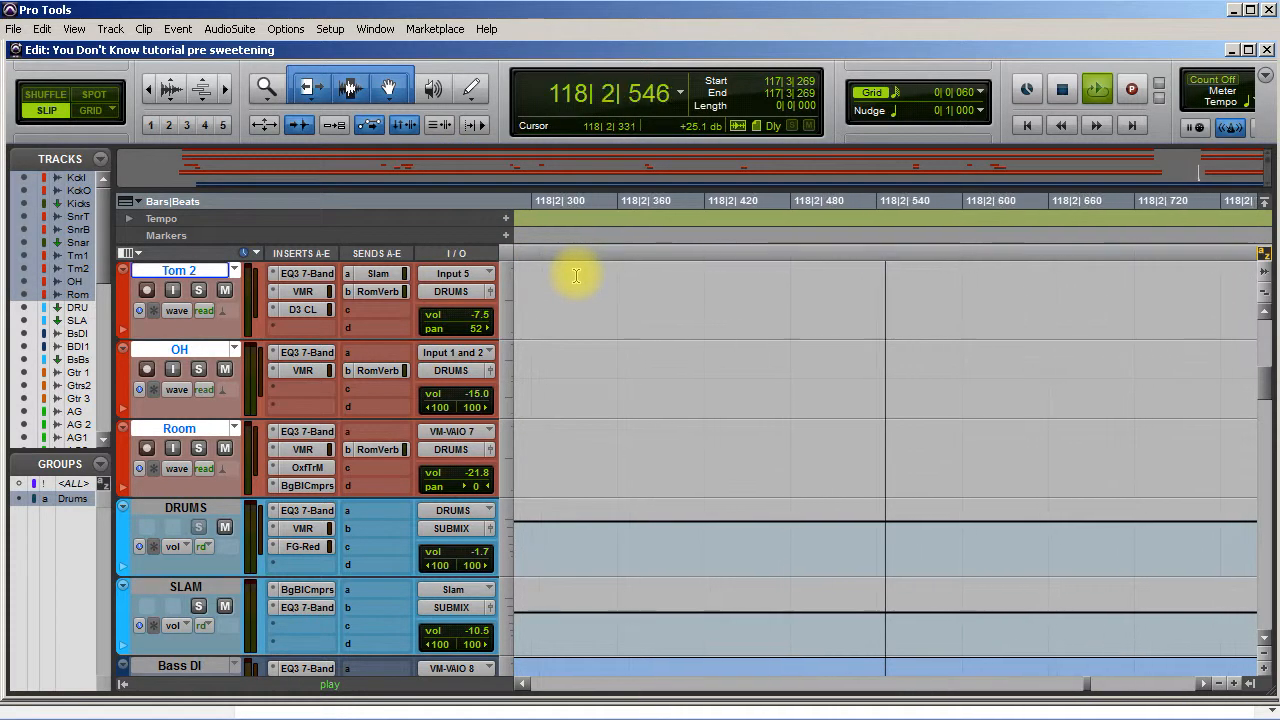
key("space")
scroll(646, 334, "left", 10)
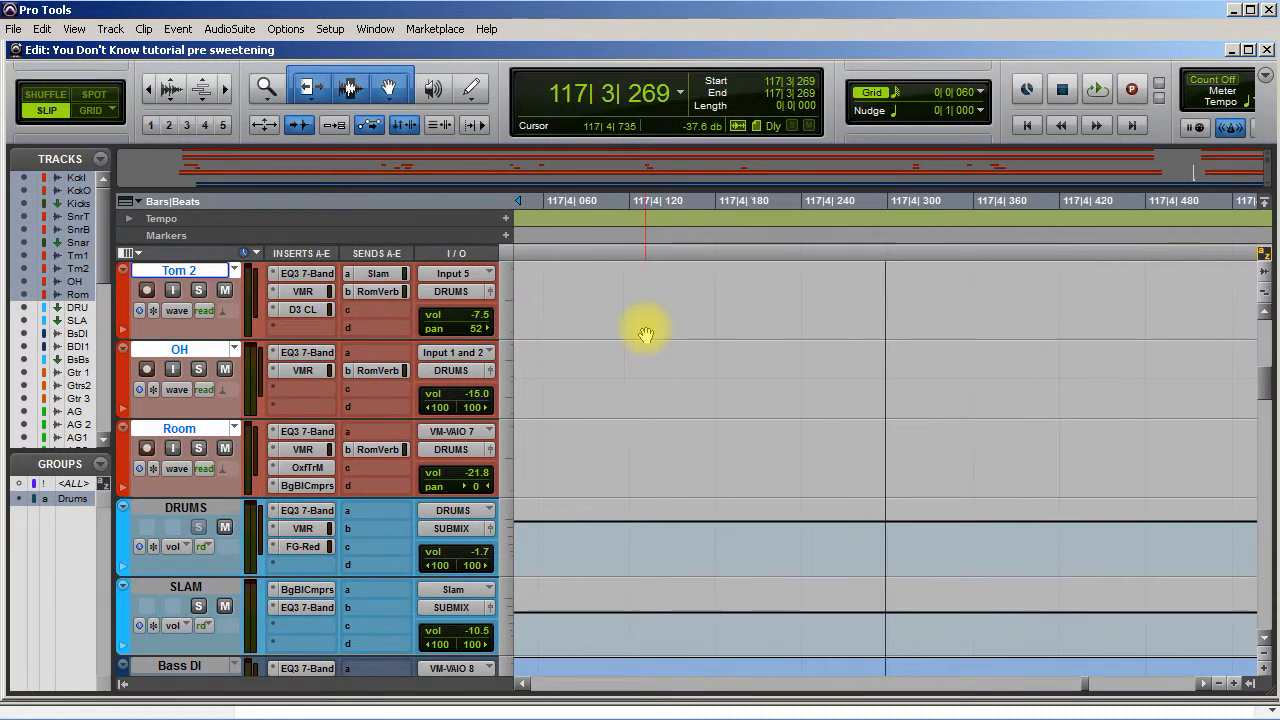
left_click(669, 287)
key("space")
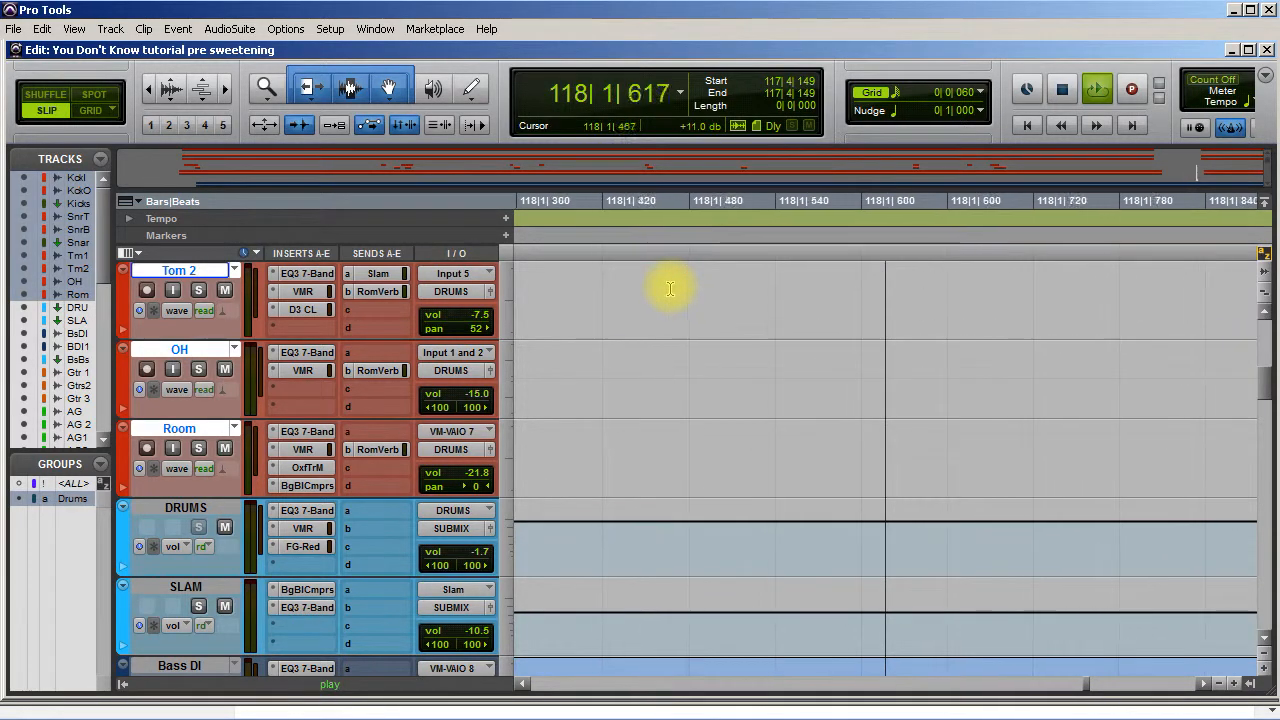
key("space")
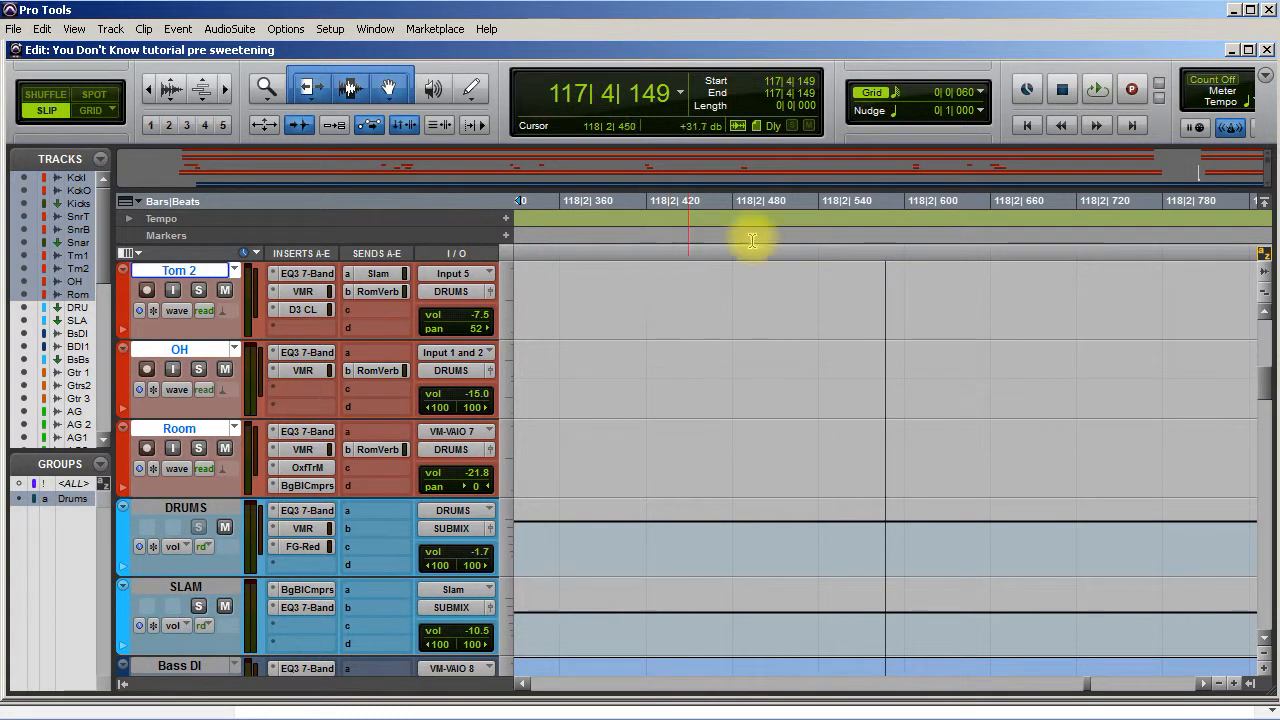
Step: Set the grid to 1/4 note and play the drum gap from late in bar 115
left_click(896, 92)
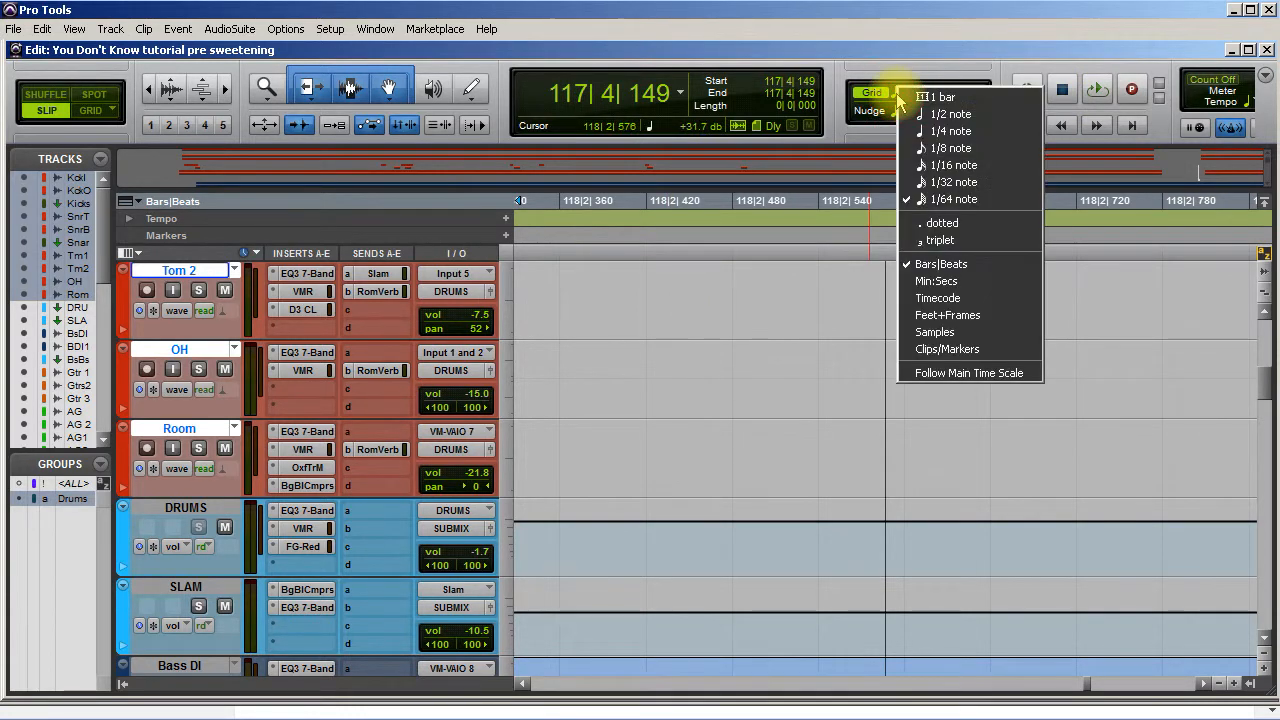
left_click(949, 131)
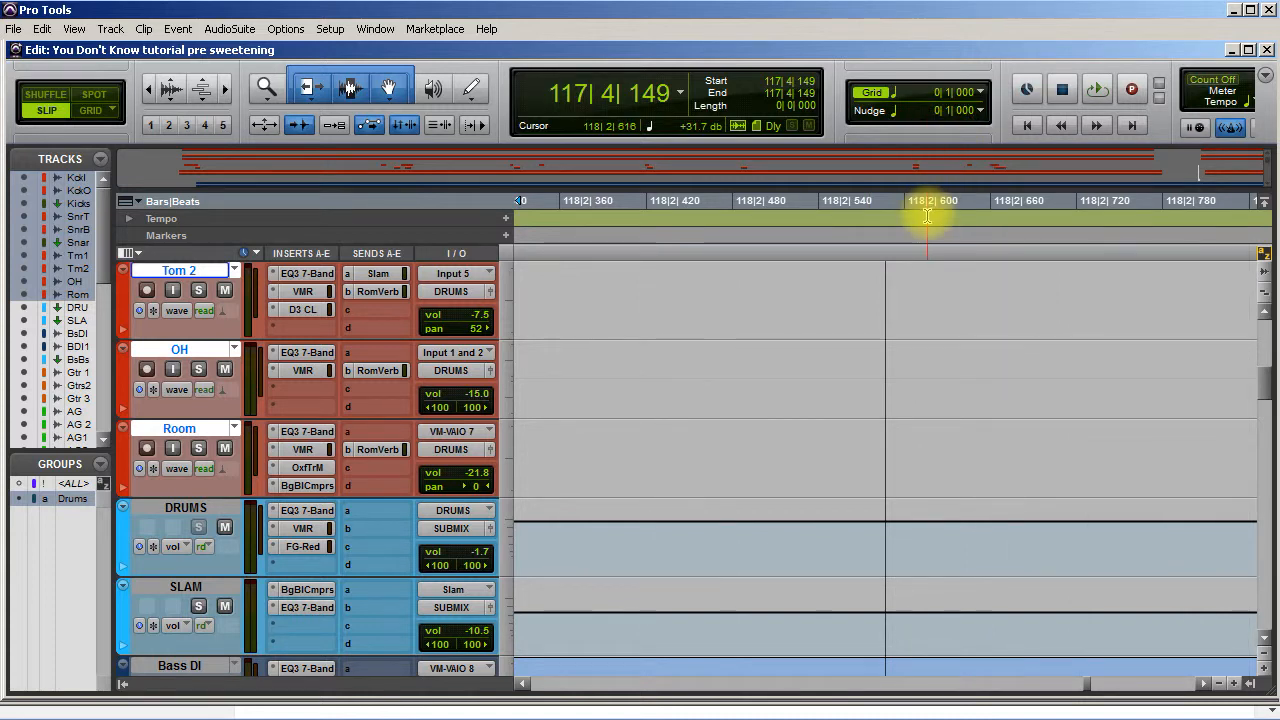
key("r")
key("r")
key("r")
key("r")
key("r")
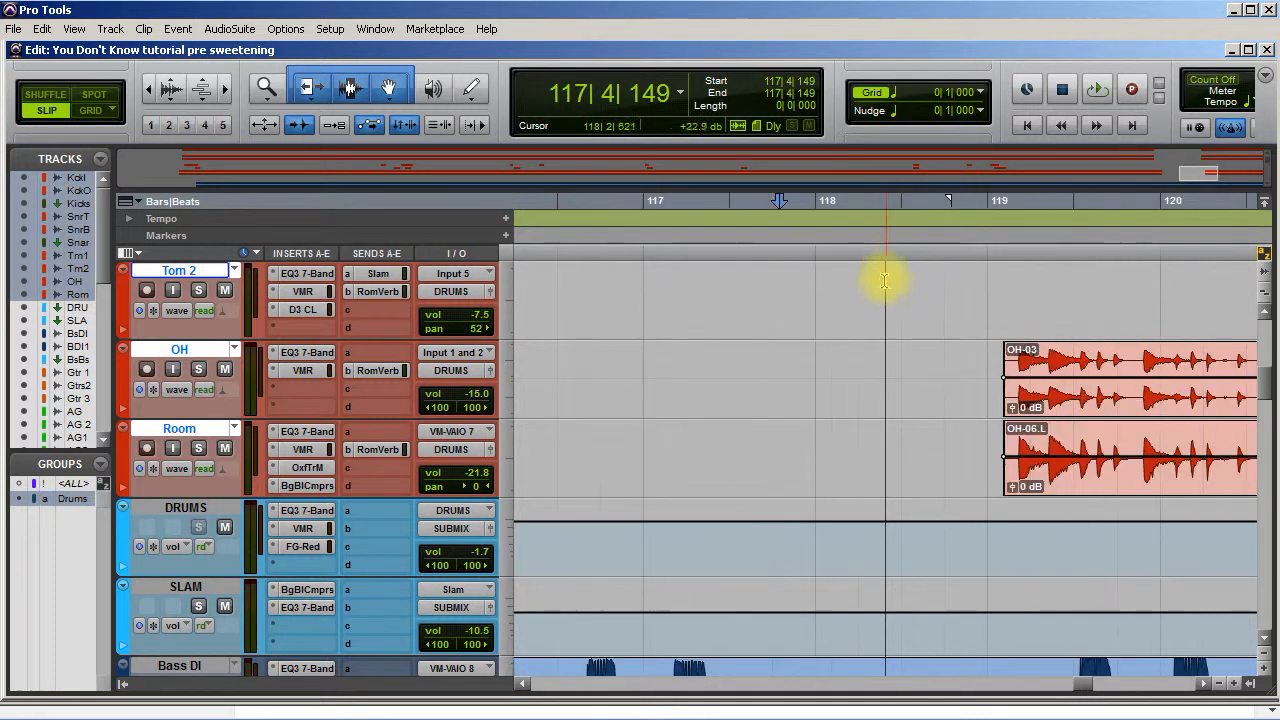
scroll(846, 372, "left", 5)
left_click(975, 360)
key("space")
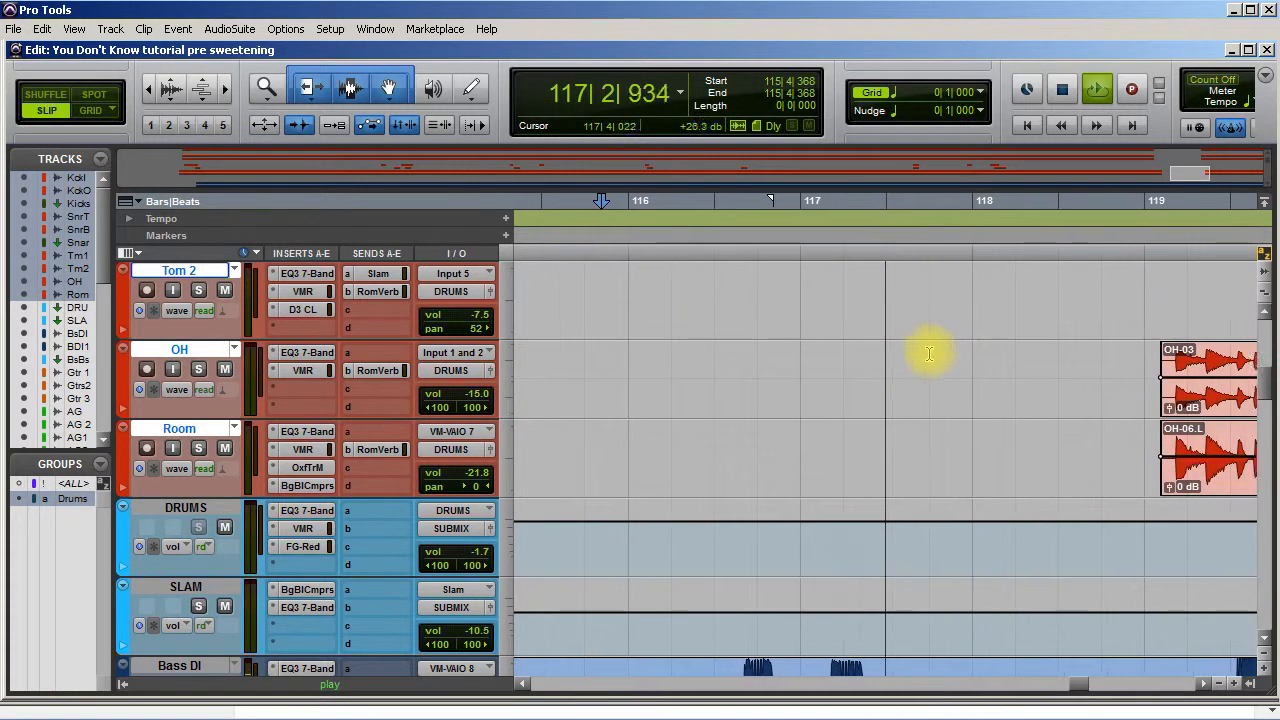
key("space")
Step: Set the grid to 1/8 note and play the drum gap from beat 3 of bar 117
left_click(808, 366)
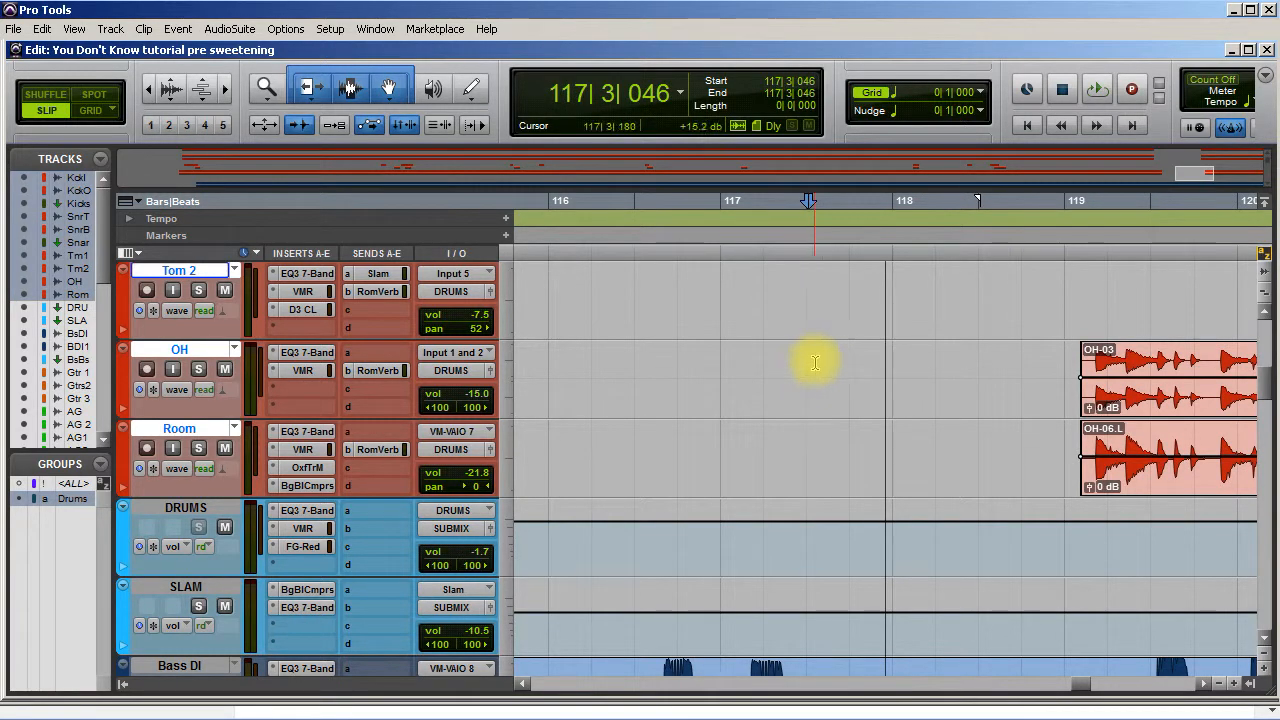
left_click(900, 93)
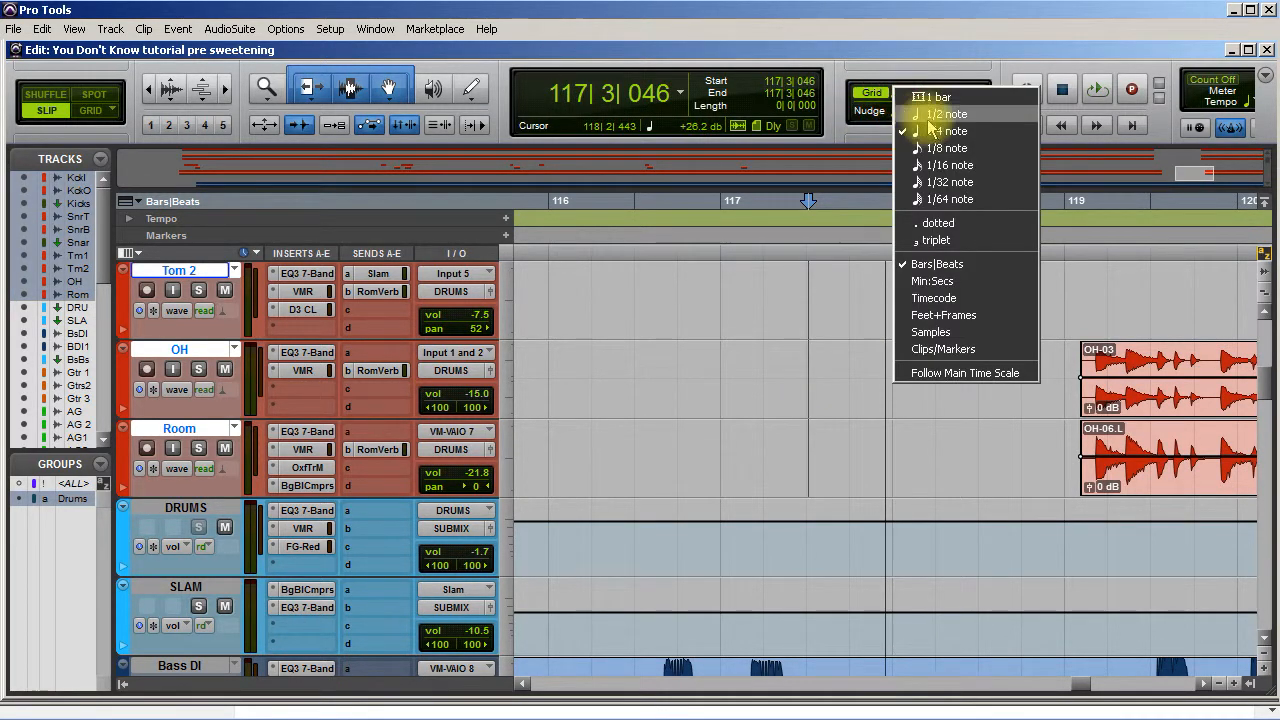
left_click(930, 148)
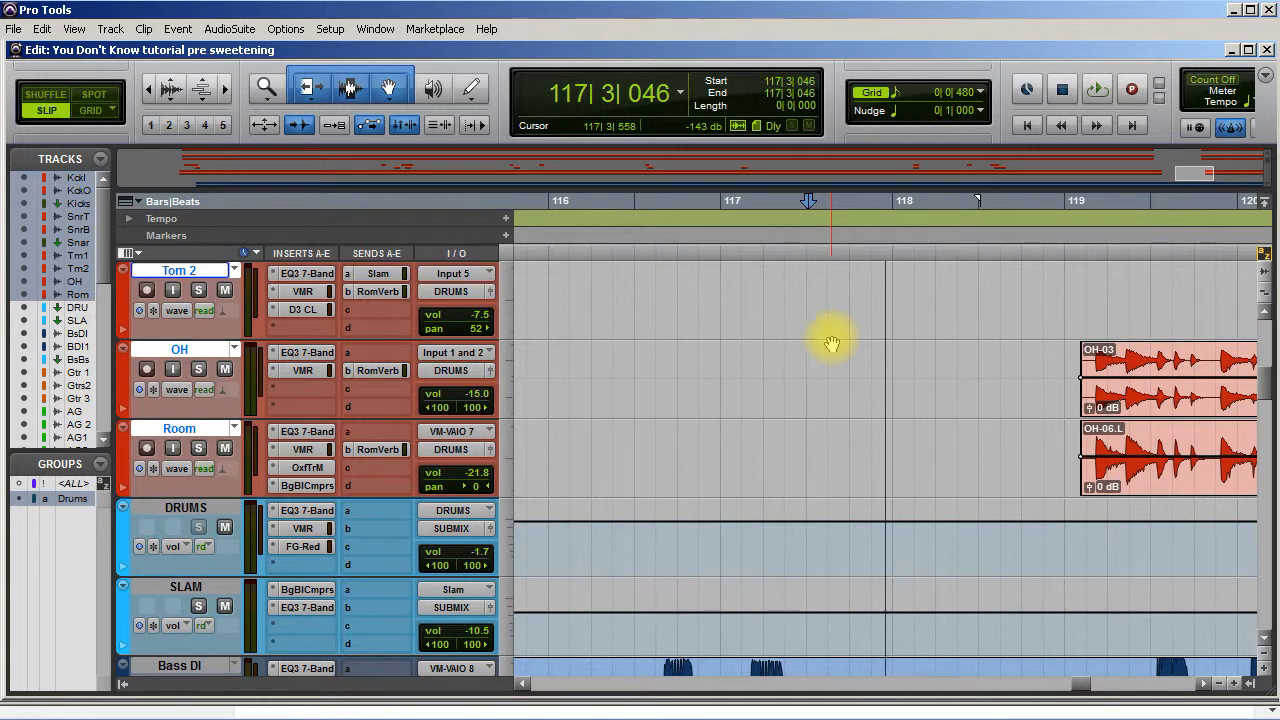
key("space")
key("space")
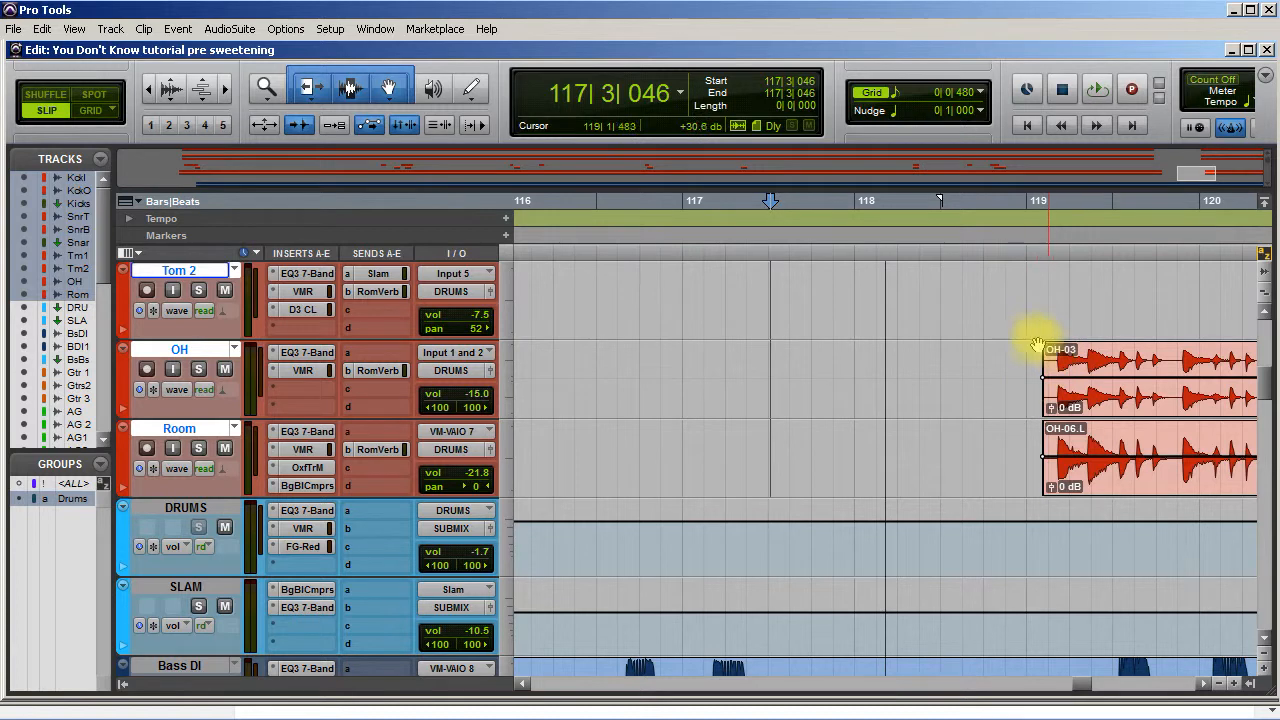
Step: Place the edit cursor on the first transient of the OH-03 clip in bar 119 and set the grid to 1/16 note
left_click(1025, 362)
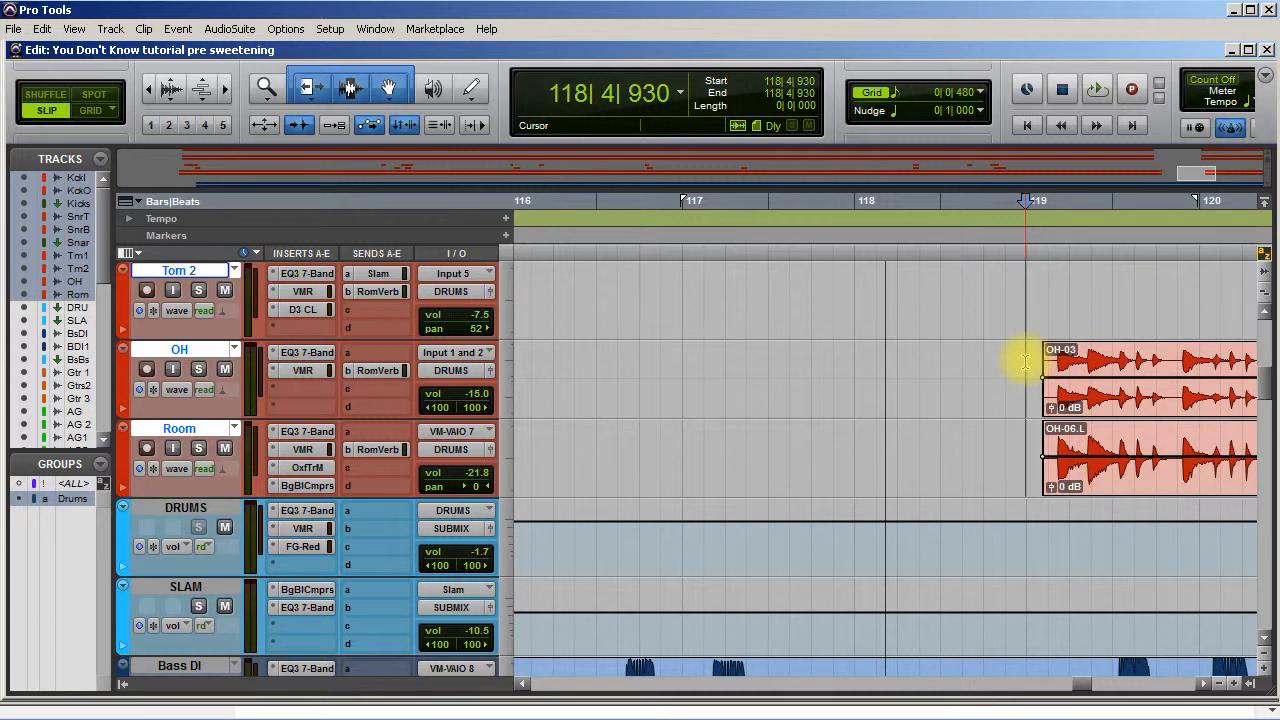
key("Tab")
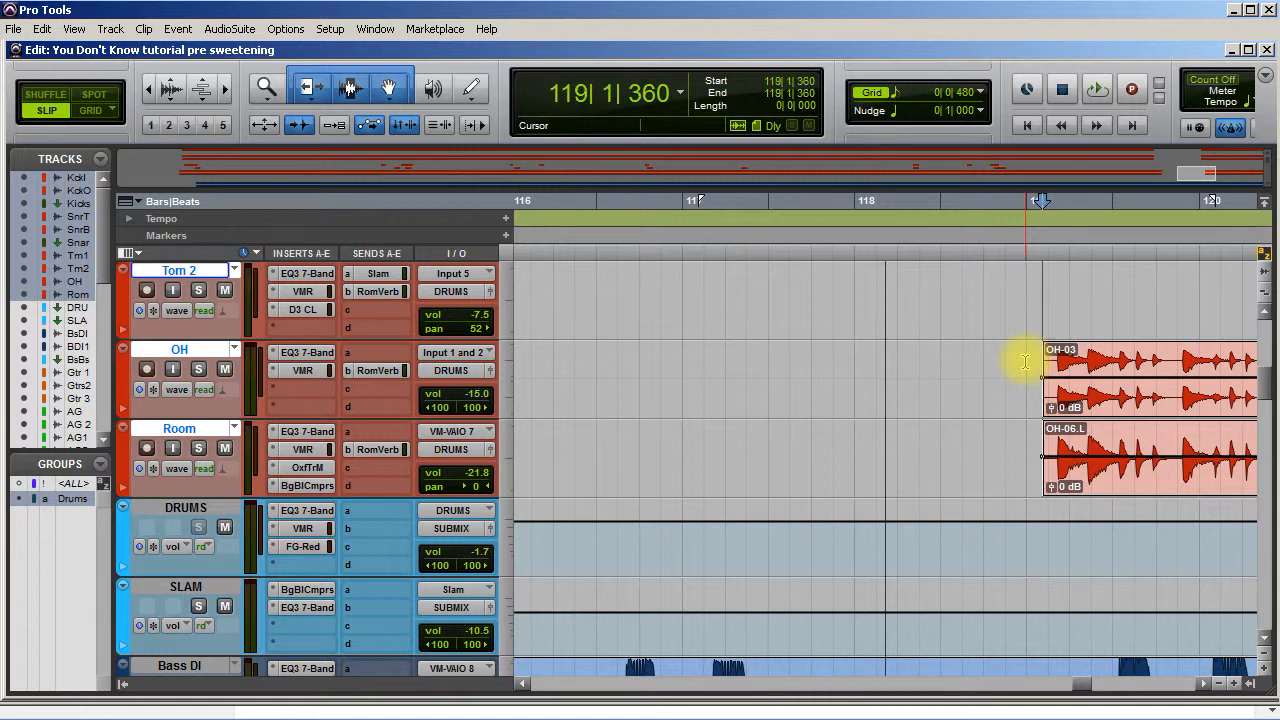
key("Tab")
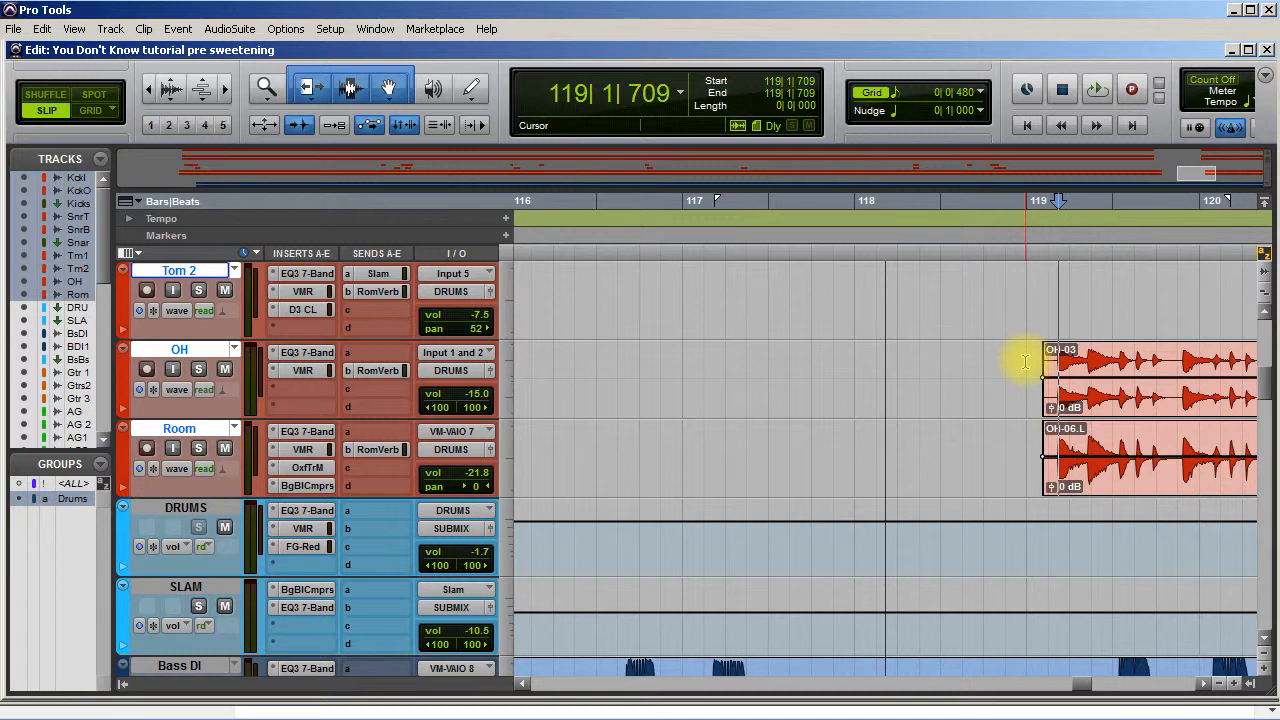
left_click(908, 92)
left_click(916, 164)
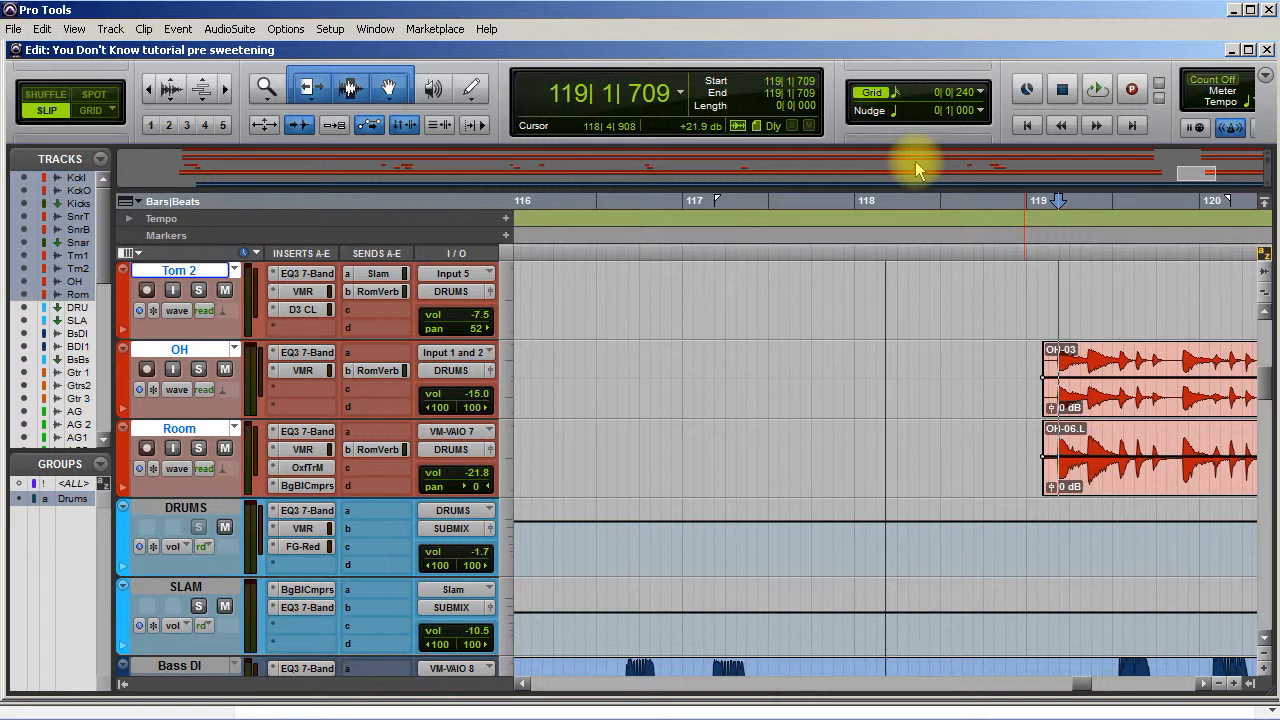
Step: Separate the drum clips at the first transient in bar 119 and play the re-entry from 116|4|942
key("b")
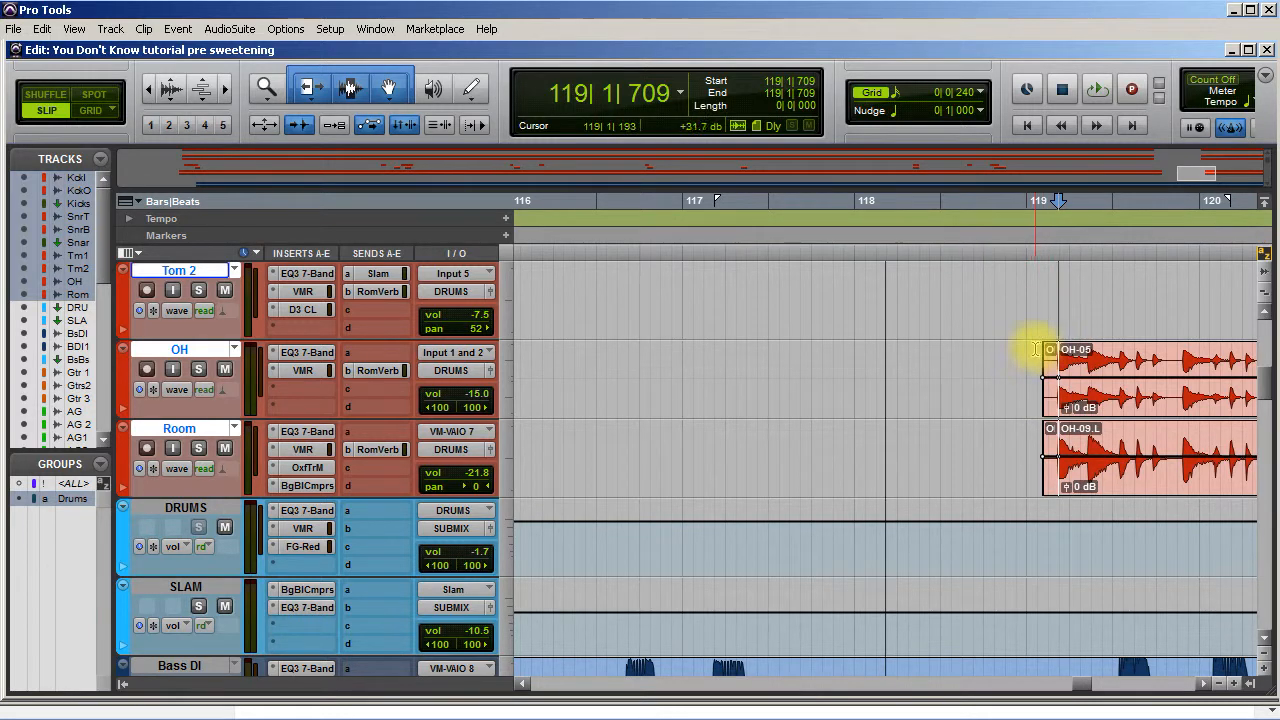
left_click(680, 363)
key("space")
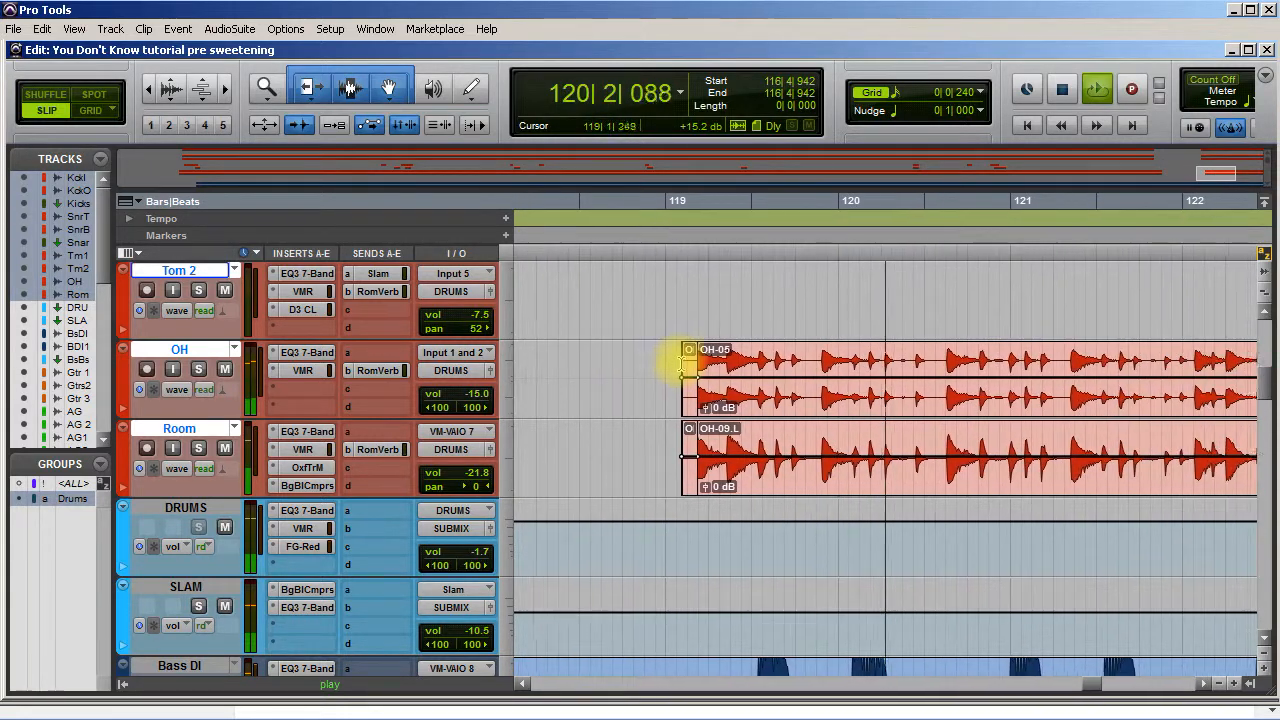
key("space")
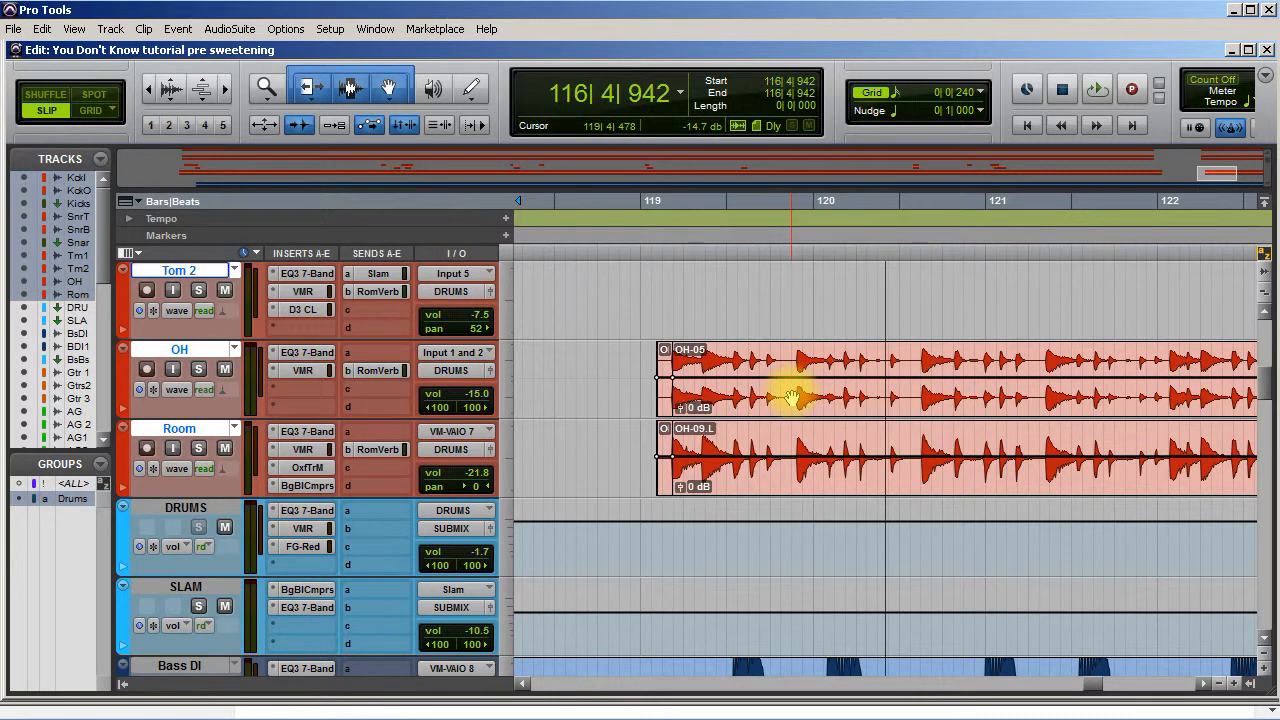
Step: Show the Transport window and move it up over the Snare and Tom tracks, clear of the OH and Room clips
scroll(770, 392, "up", 2)
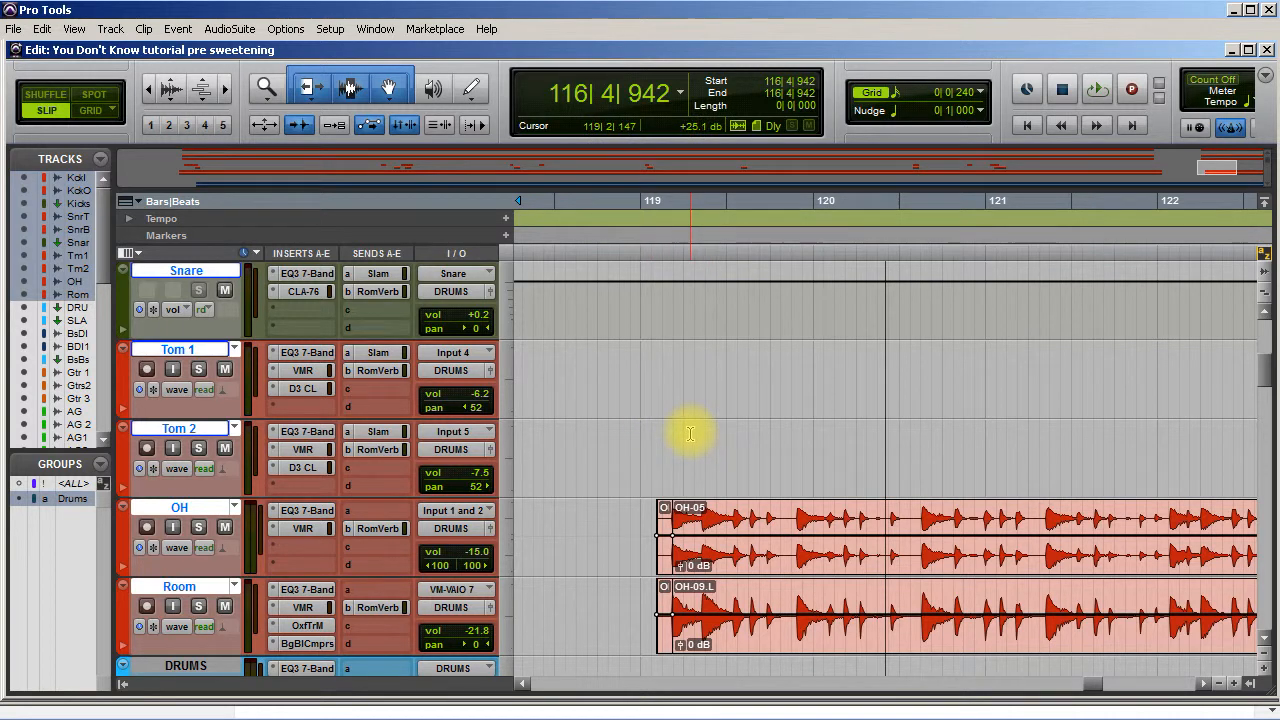
key("ctrl+1")
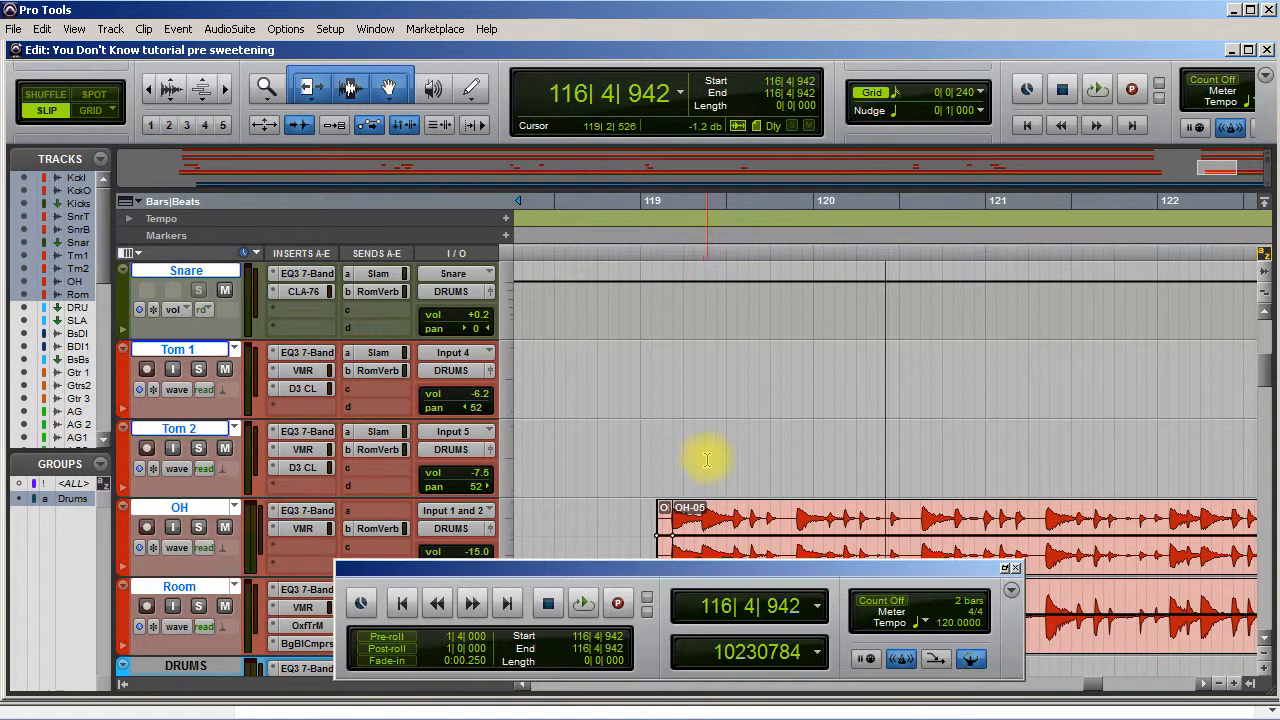
left_click_drag(755, 570, 771, 310)
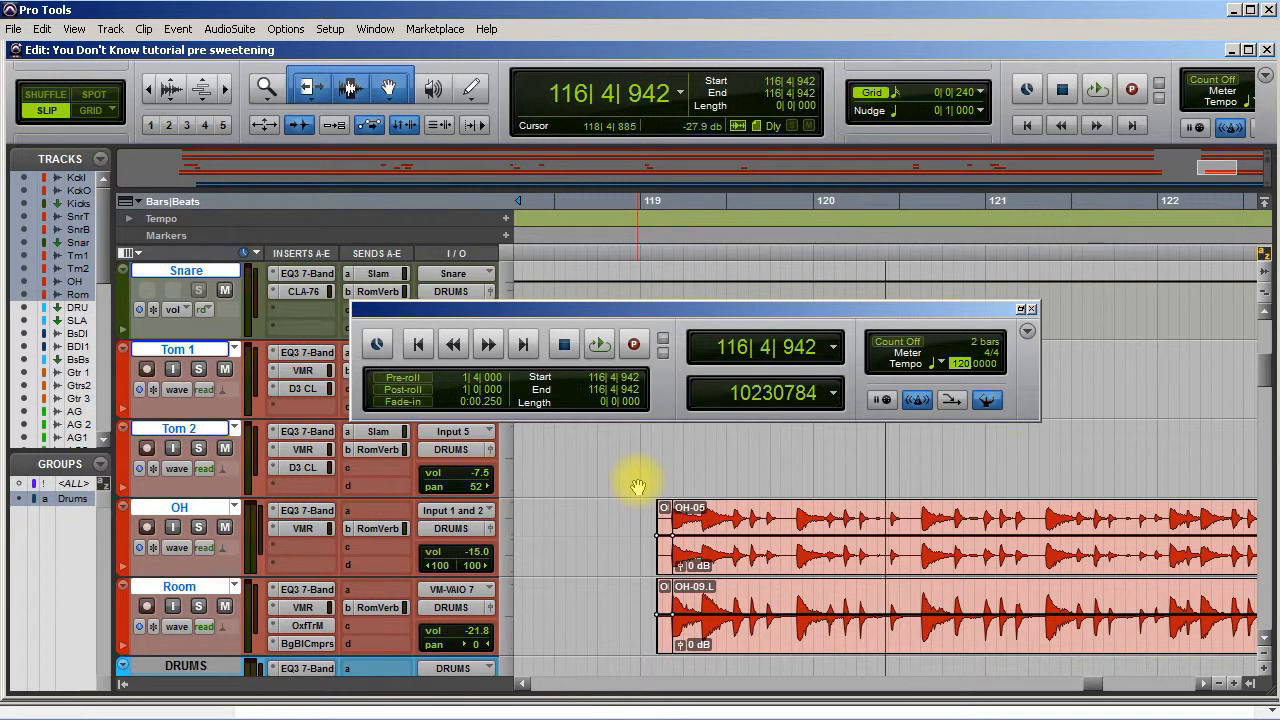
Step: Tap the tempo along with the drums from 116|4|942, set the session tempo to 83, and close the Transport window
key("space")
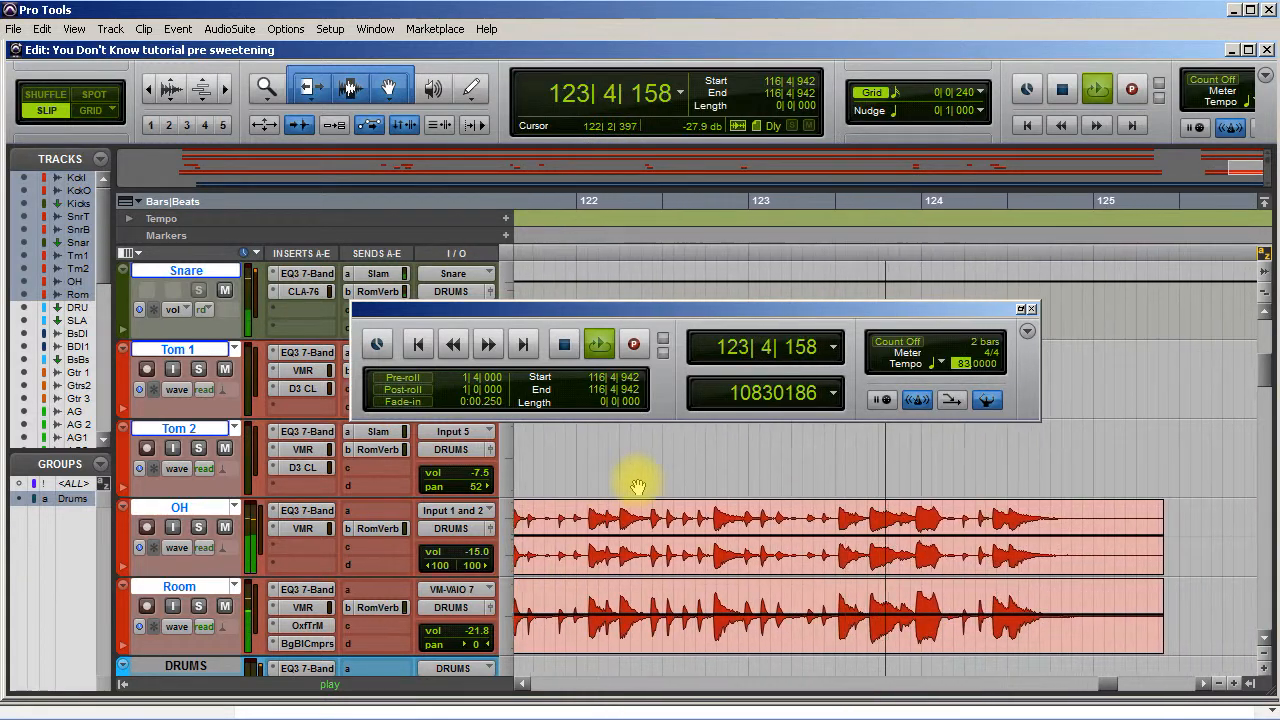
key("space")
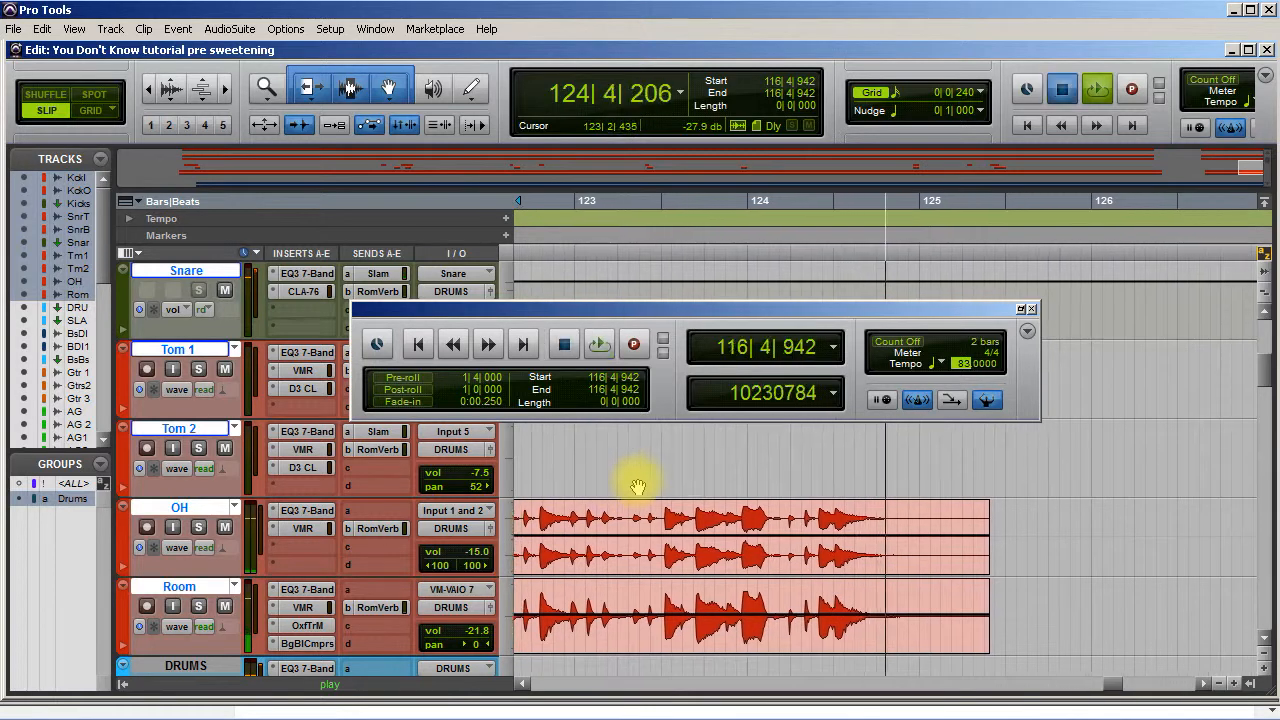
key("space")
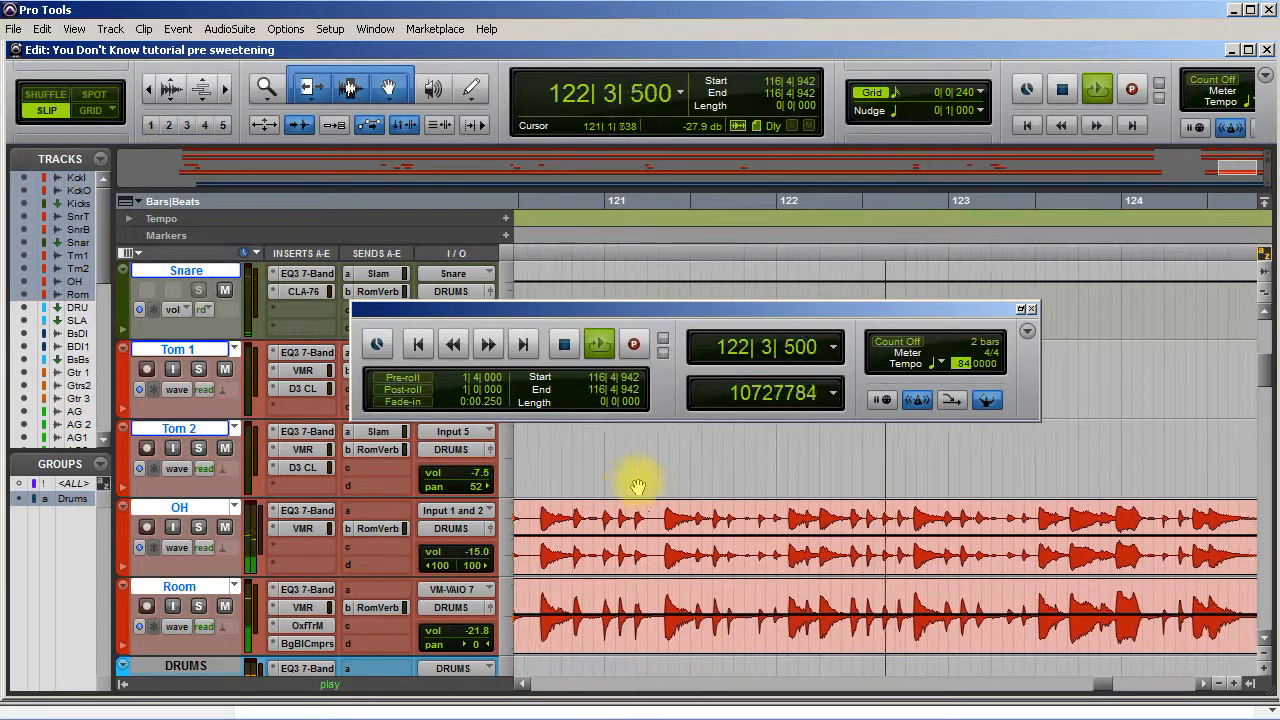
key("space")
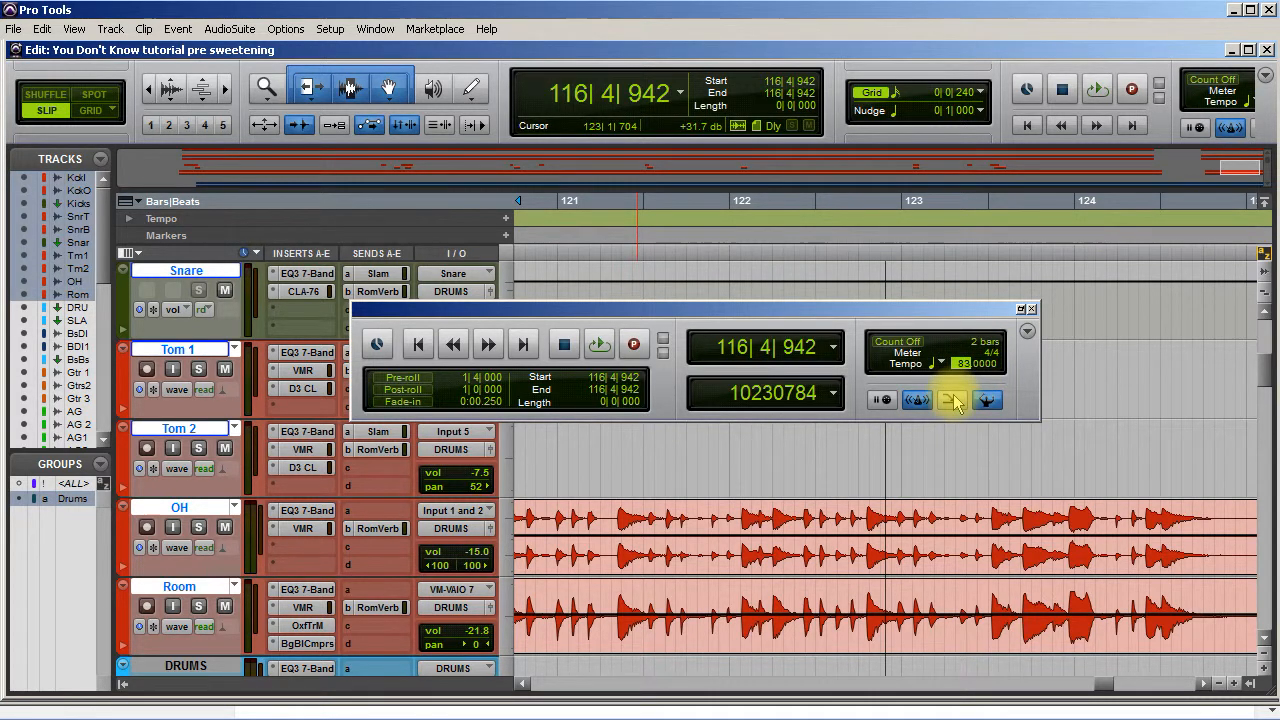
key("Return")
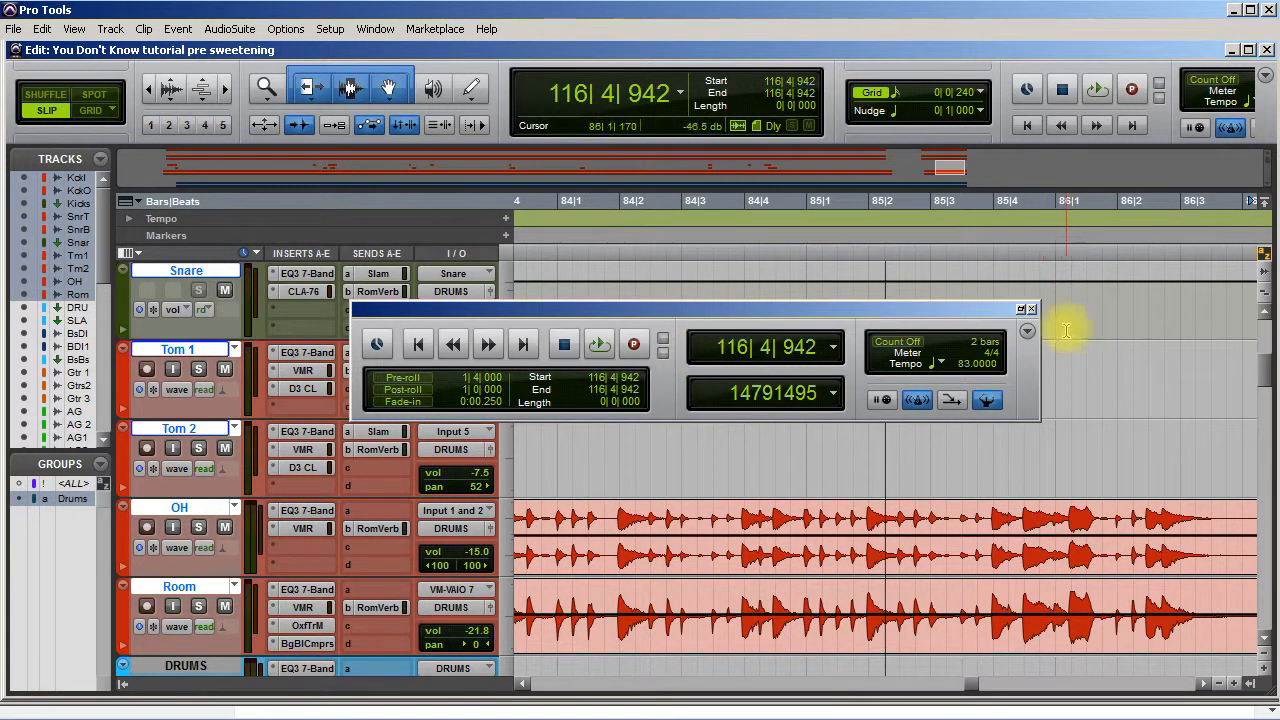
left_click(1031, 308)
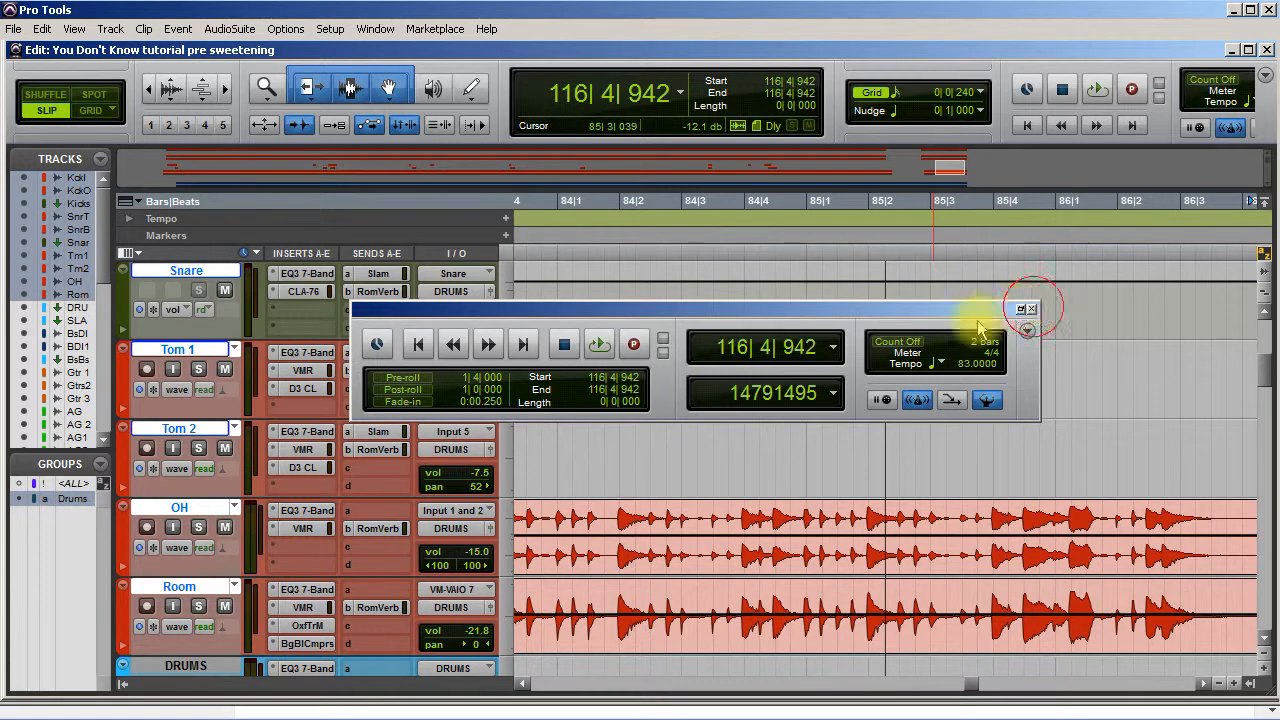
Step: Select about three beats of the drums from the re-entry transient just before 82|4, and switch to Grid edit mode
scroll(688, 470, "left", 10)
scroll(703, 473, "right", 4)
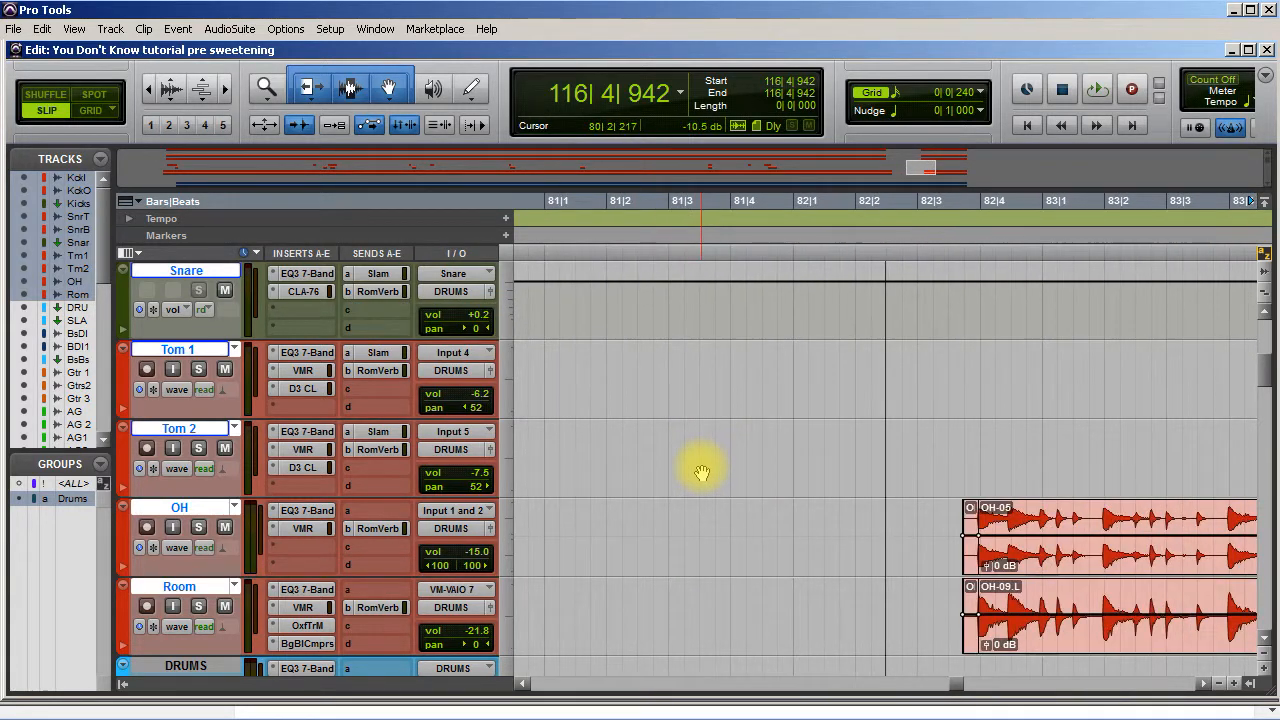
left_click(979, 427)
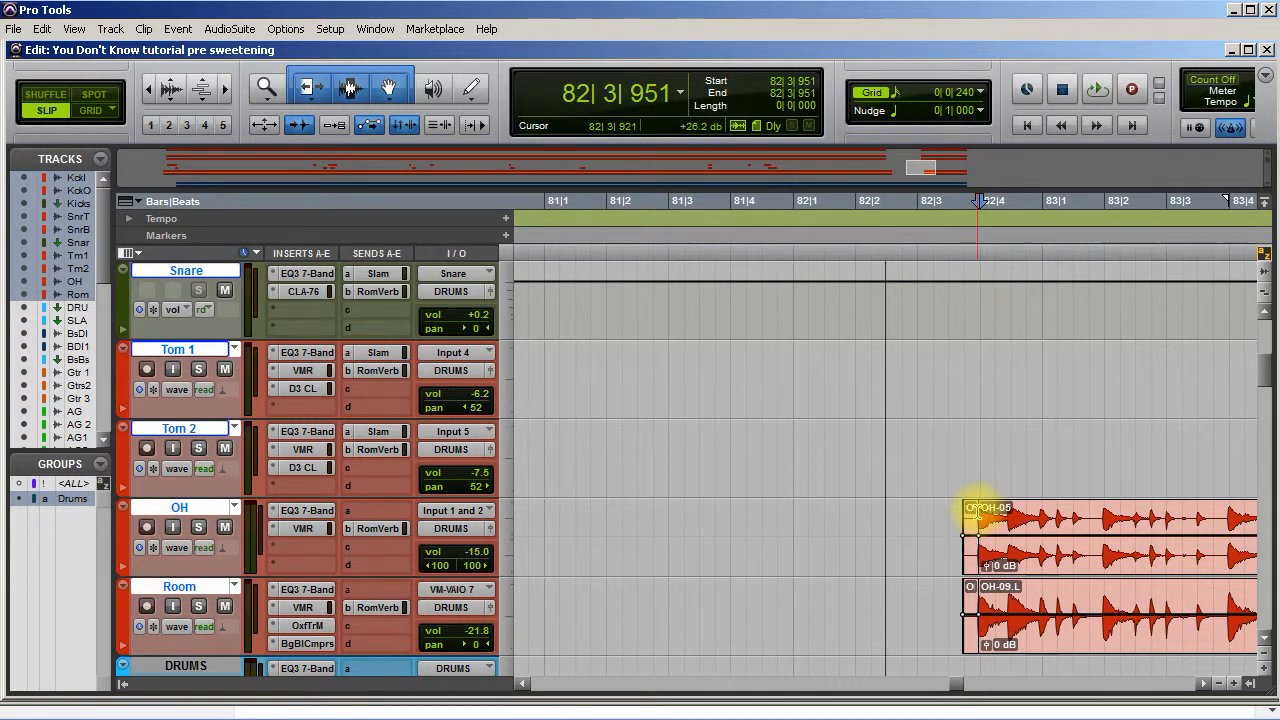
mouse_move(977, 509)
left_mouse_down()
mouse_move(1120, 514)
mouse_move(1250, 545)
mouse_move(1164, 530)
left_mouse_up()
left_click(99, 110)
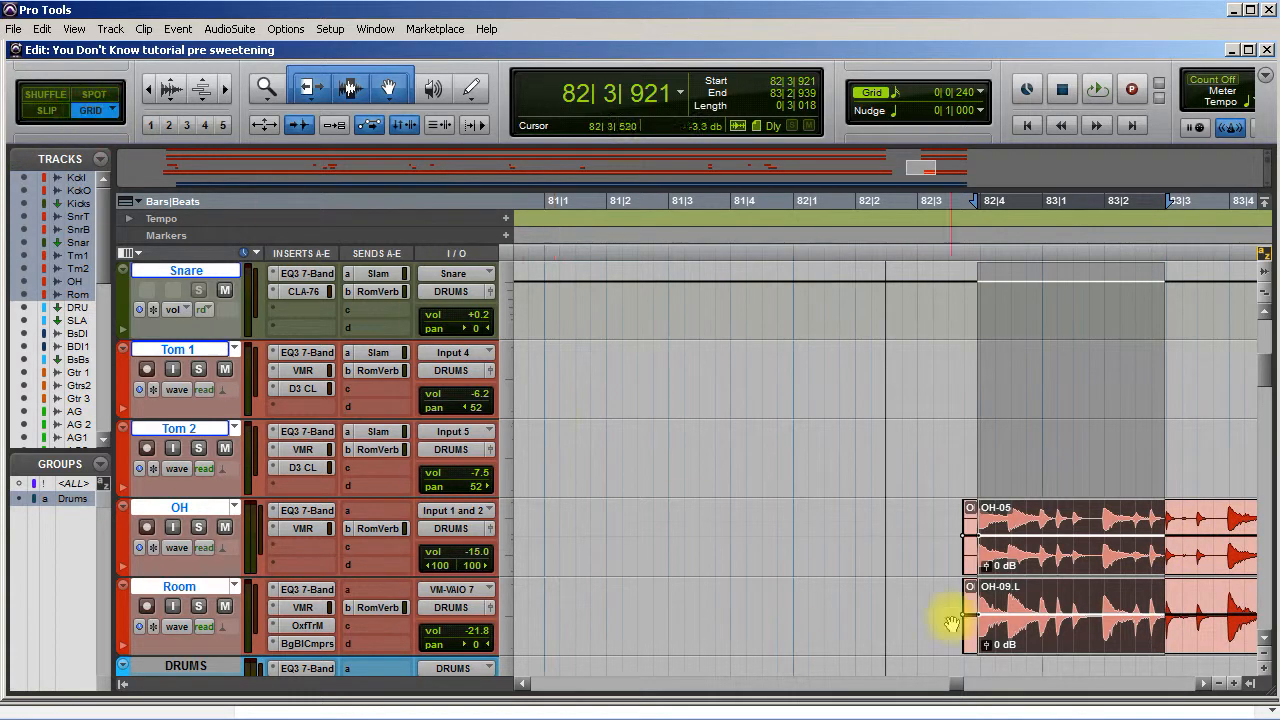
Step: Copy the grouped drum audio from 82|4|000 to 84|2|000
left_click(977, 513)
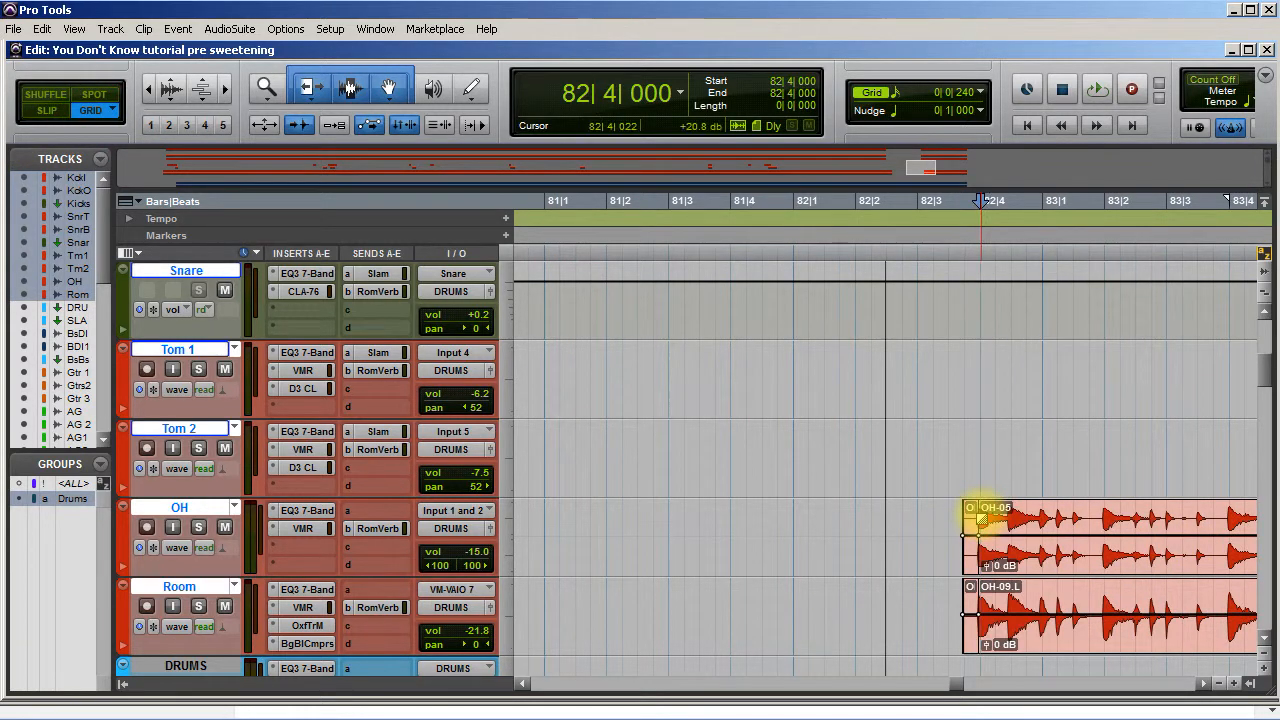
left_click_drag(975, 514, 968, 540)
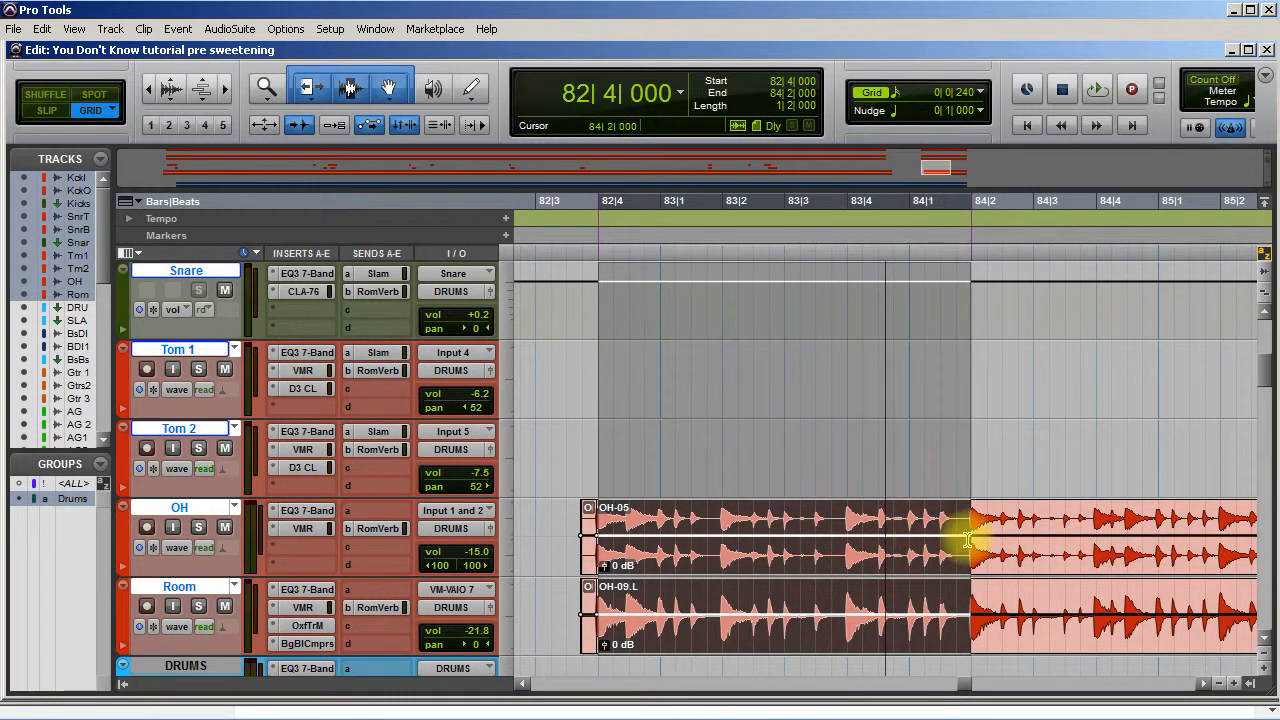
right_click(818, 556)
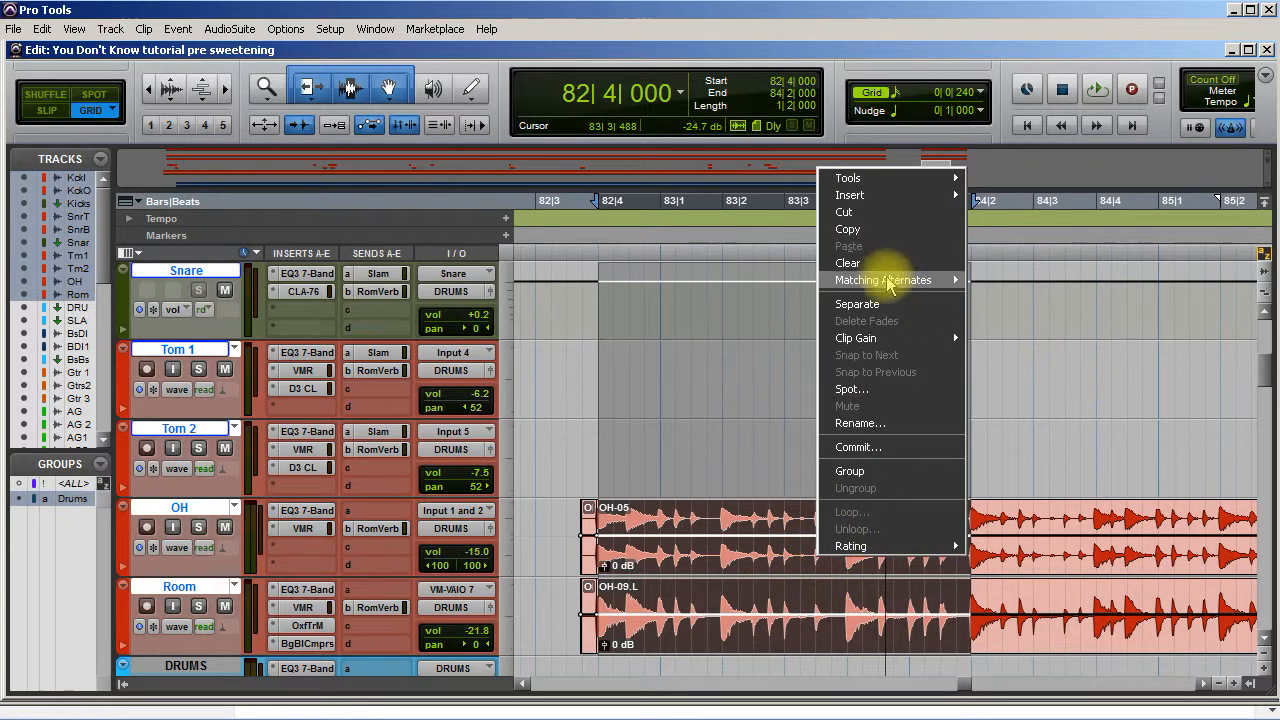
left_click(848, 232)
Step: Play the drum gap from 79|4|480 twice to find where the copied drums should enter
scroll(660, 537, "left", 5)
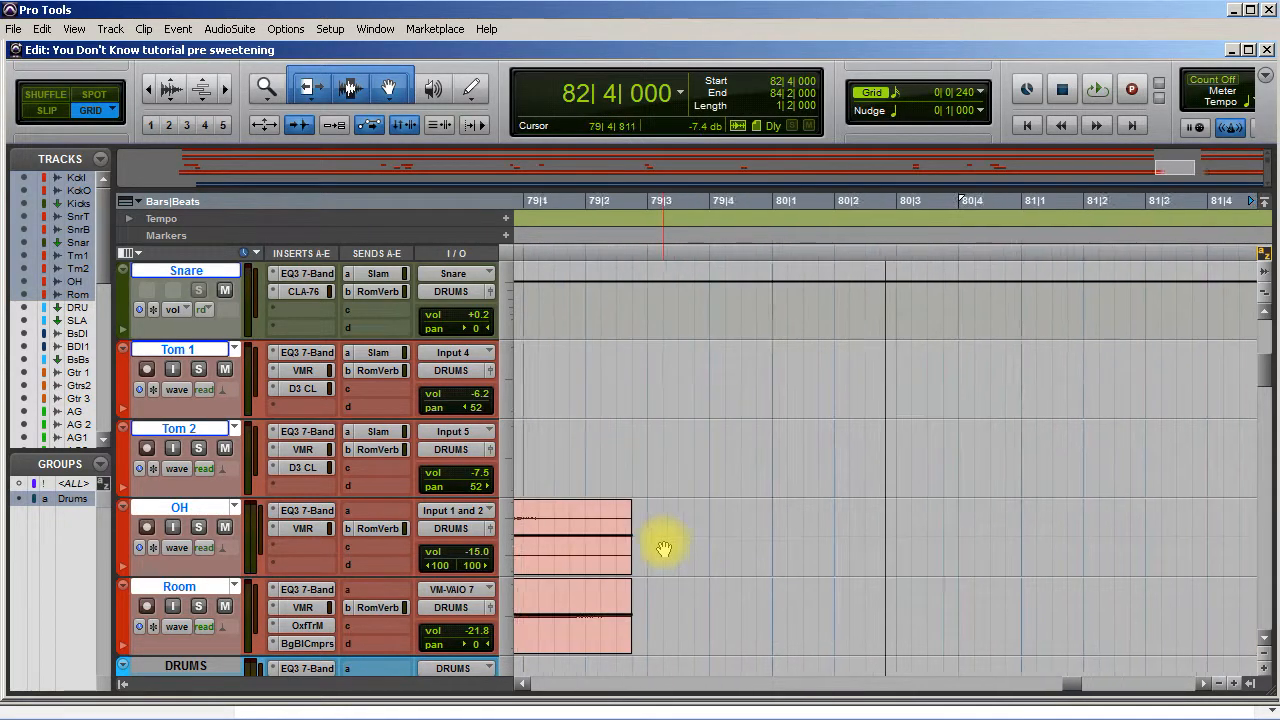
left_click(801, 528)
key("space")
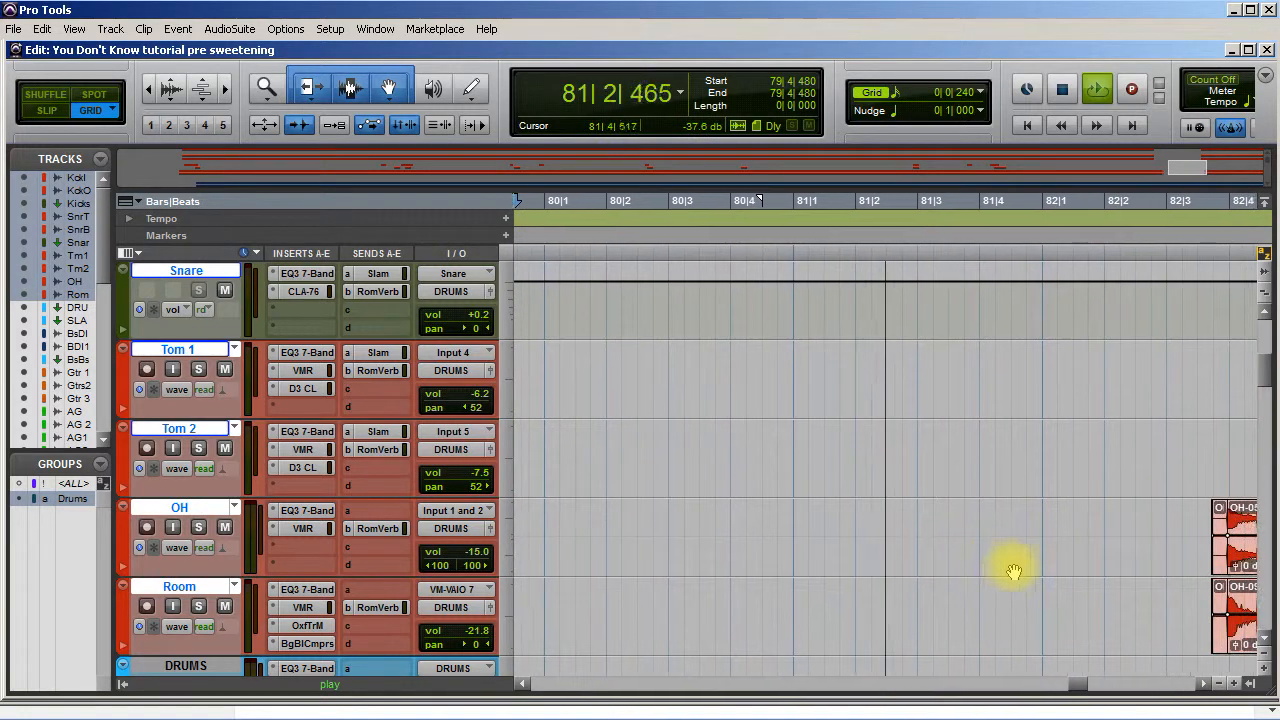
key("space")
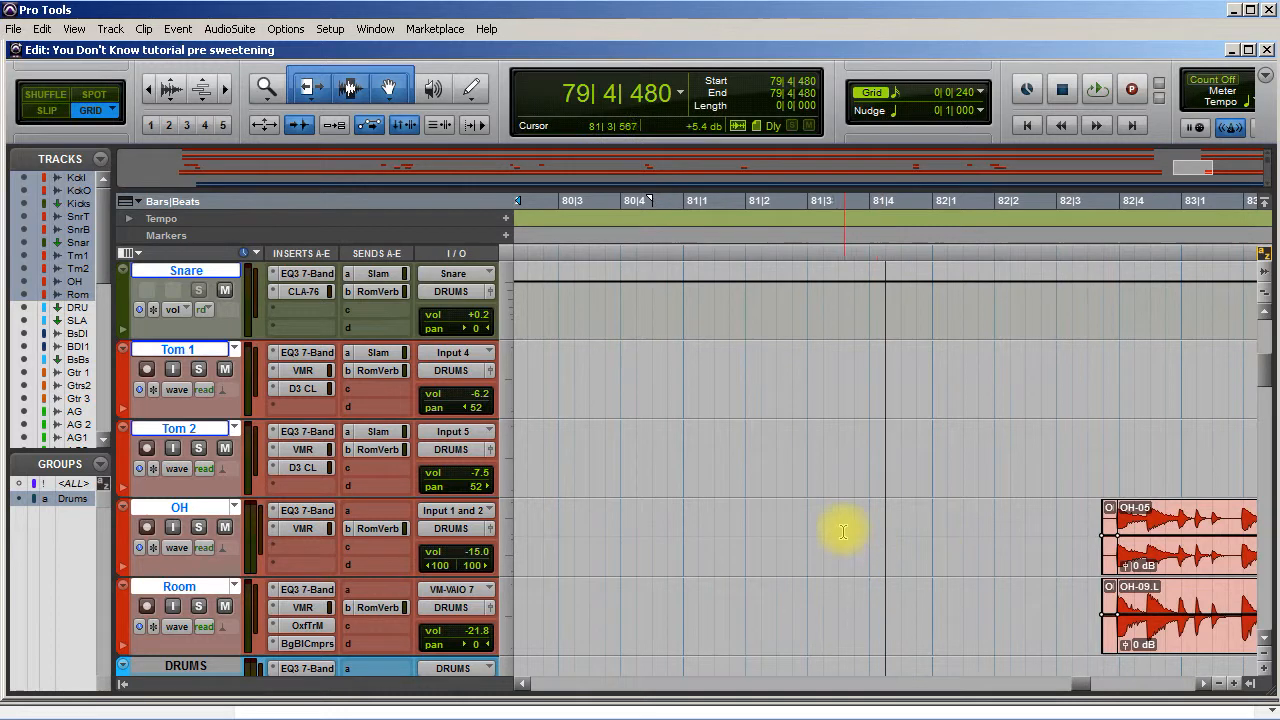
key("space")
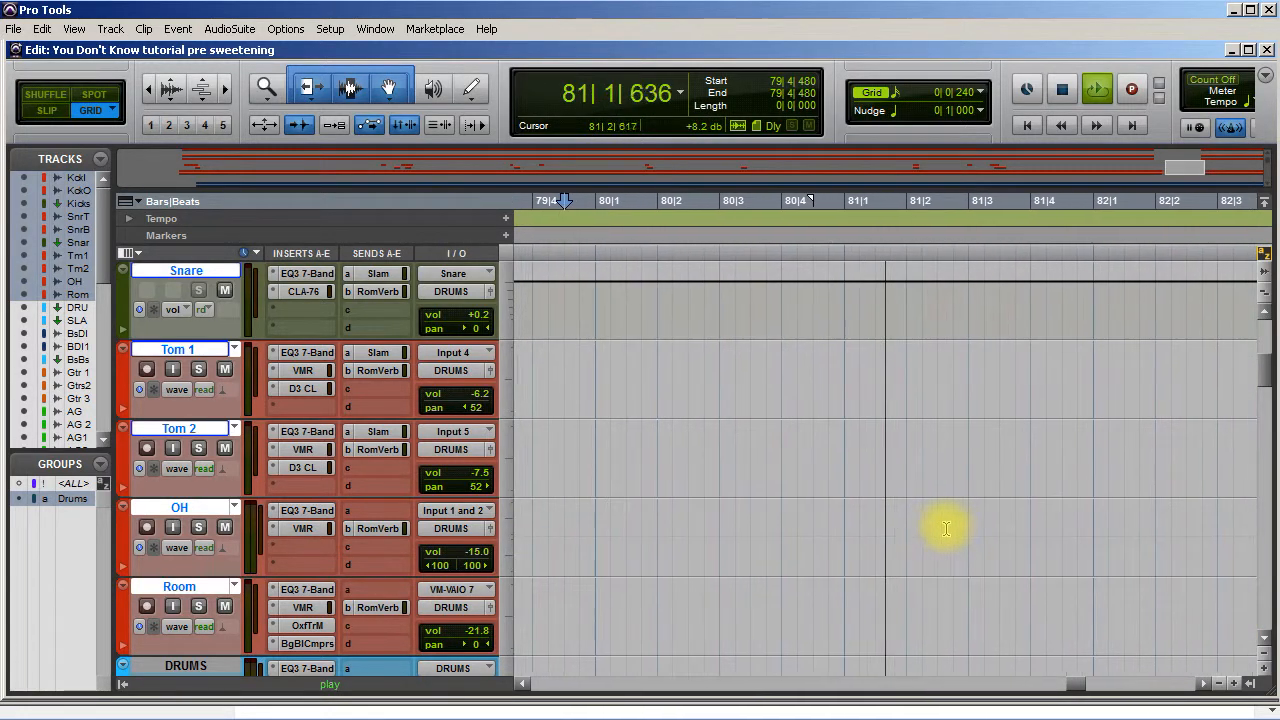
key("space")
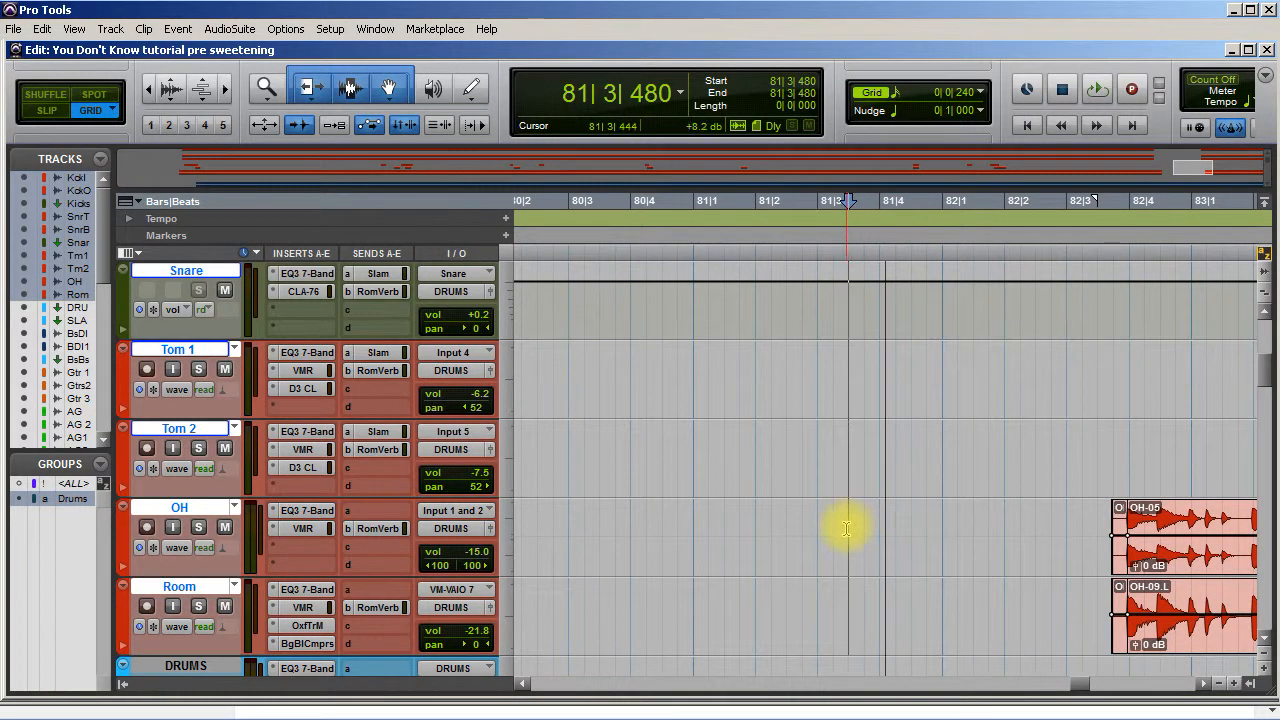
Step: Paste the copied drums at 81|3|480 and play the new entry from 80|4|720
right_click(848, 525)
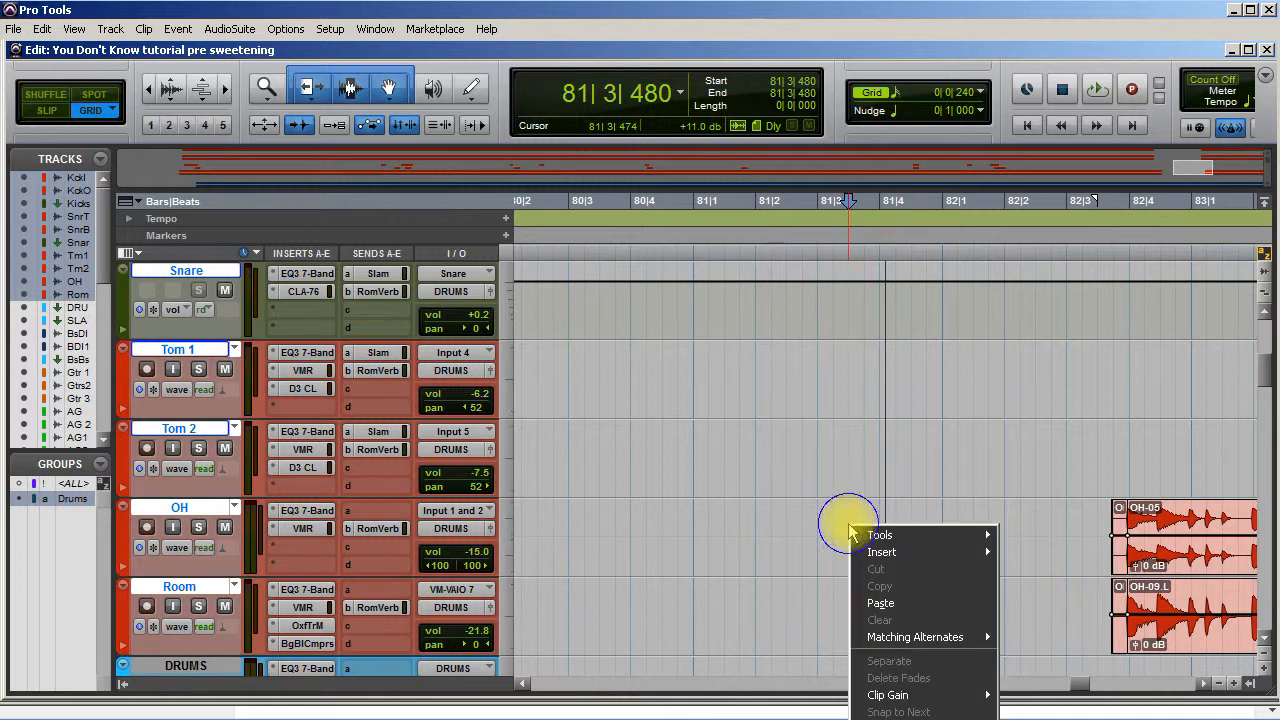
left_click(881, 604)
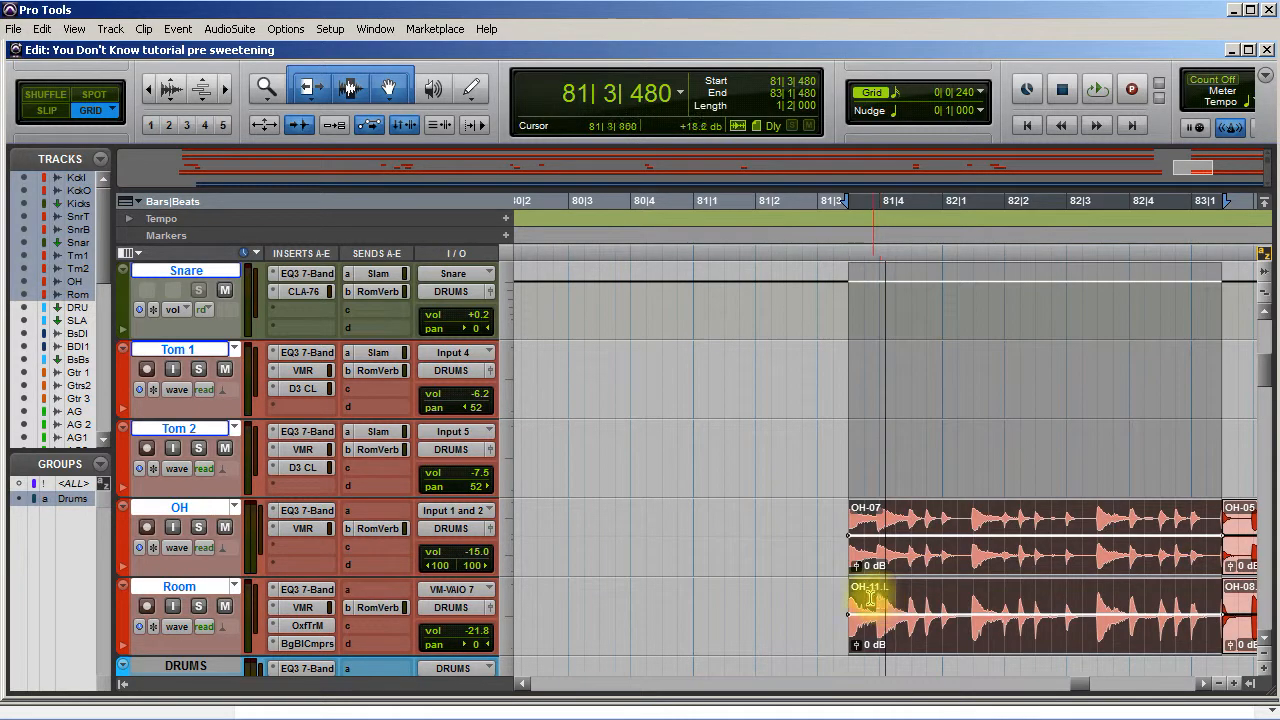
left_click(675, 520)
key("space")
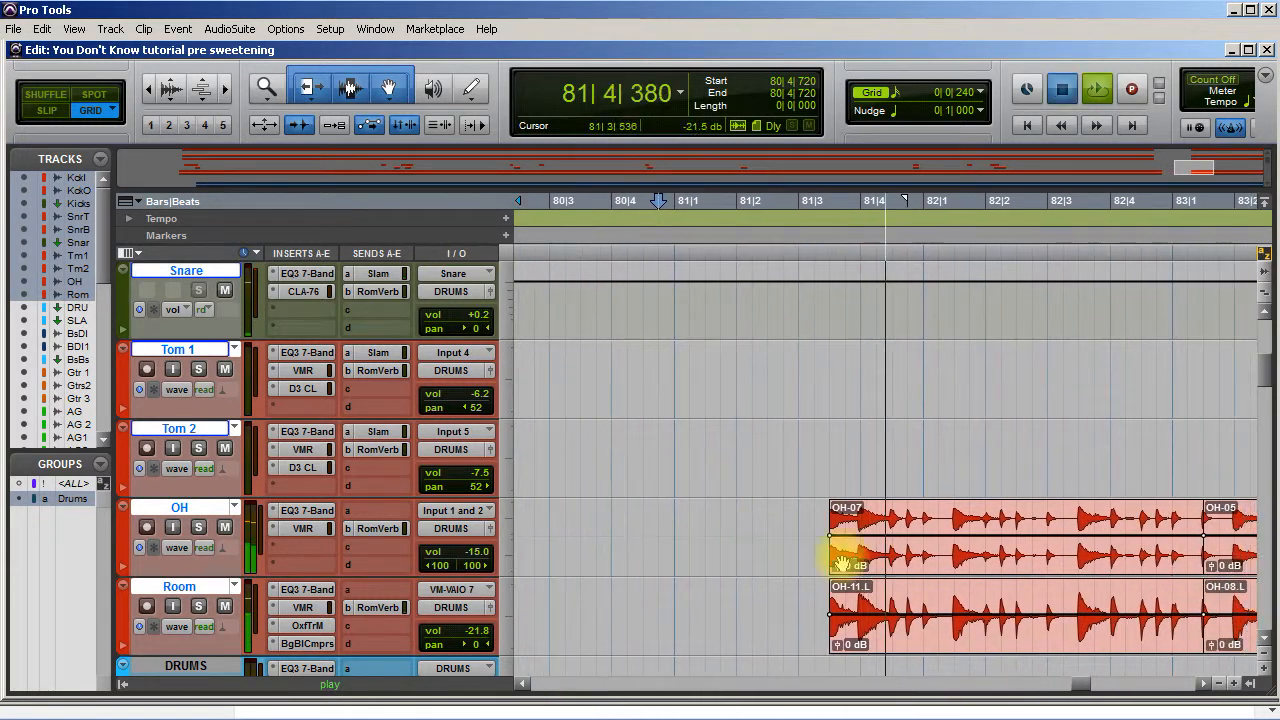
key("space")
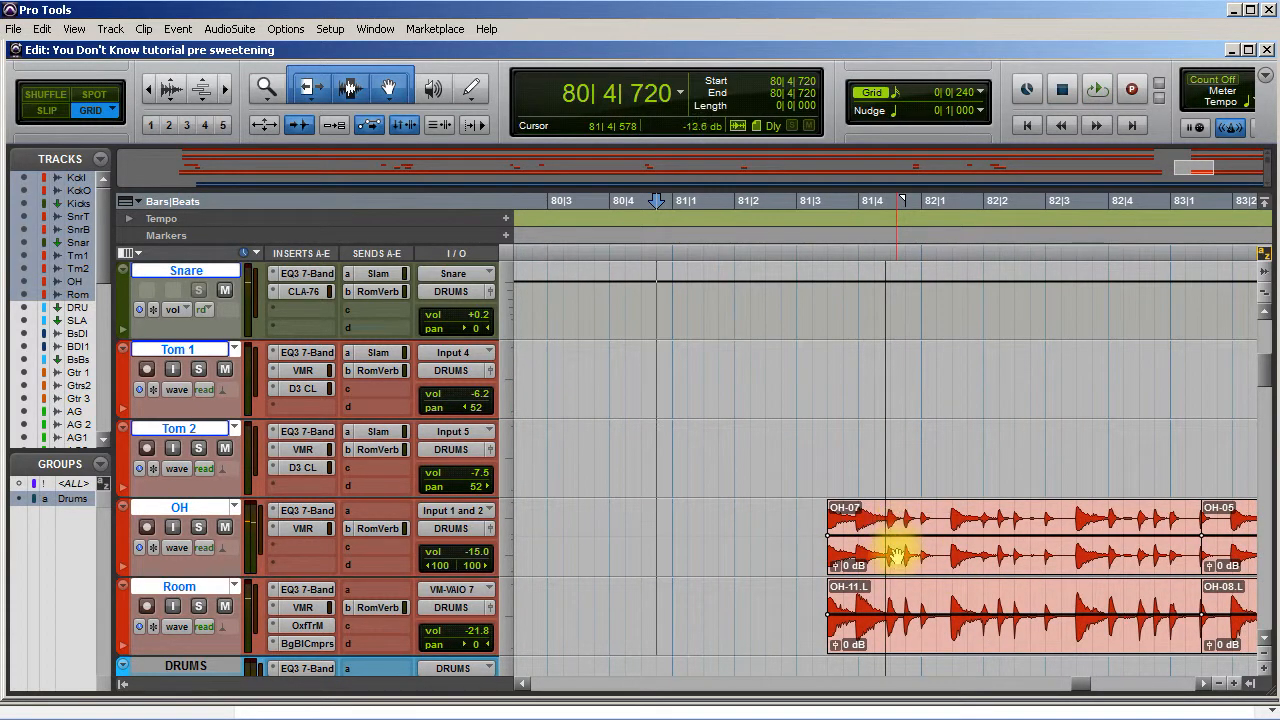
Step: Move the pasted drum clips to start at 81|3|720 and play the entry from 81|2|000
left_click(901, 572)
left_click_drag(912, 573, 912, 574)
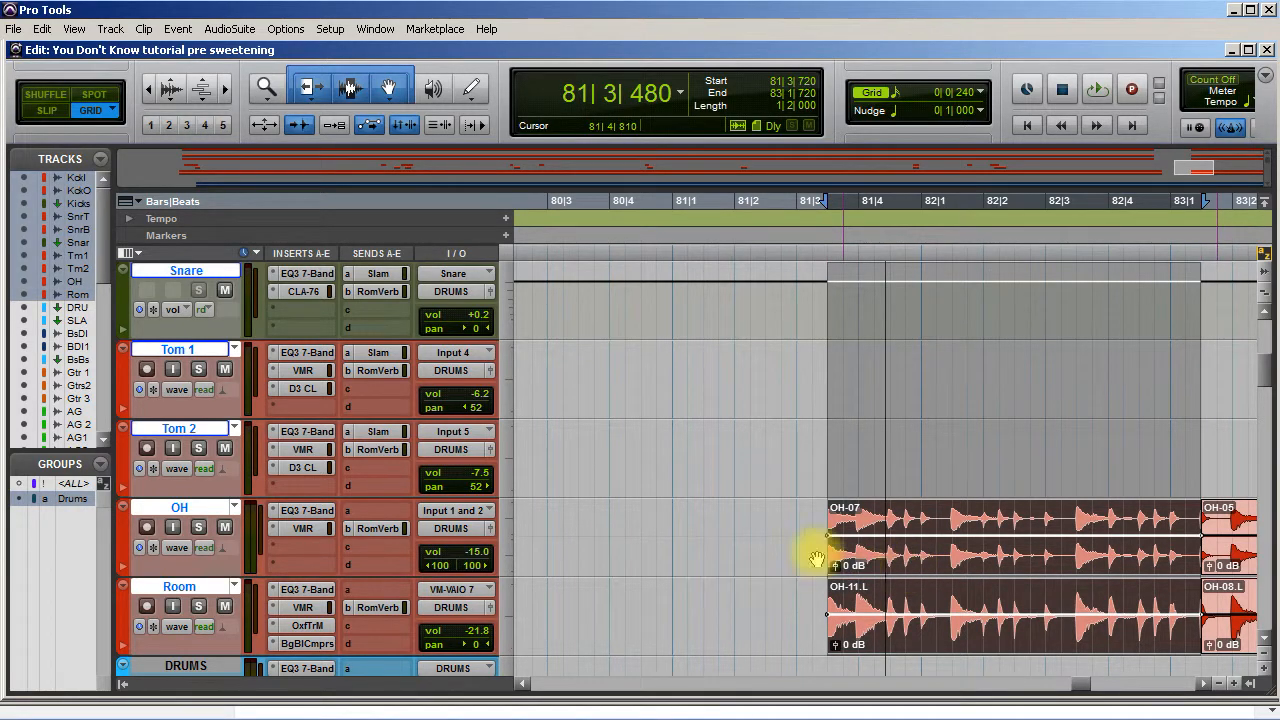
left_click(729, 509)
key("space")
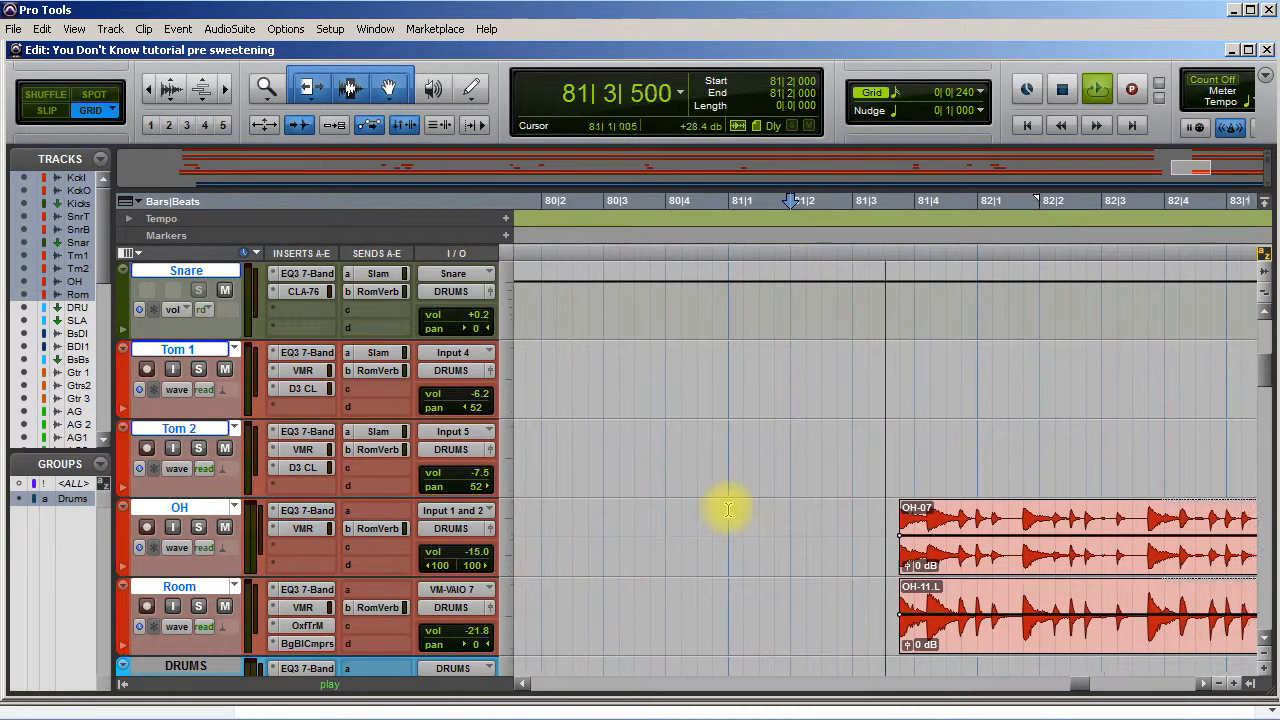
key("space")
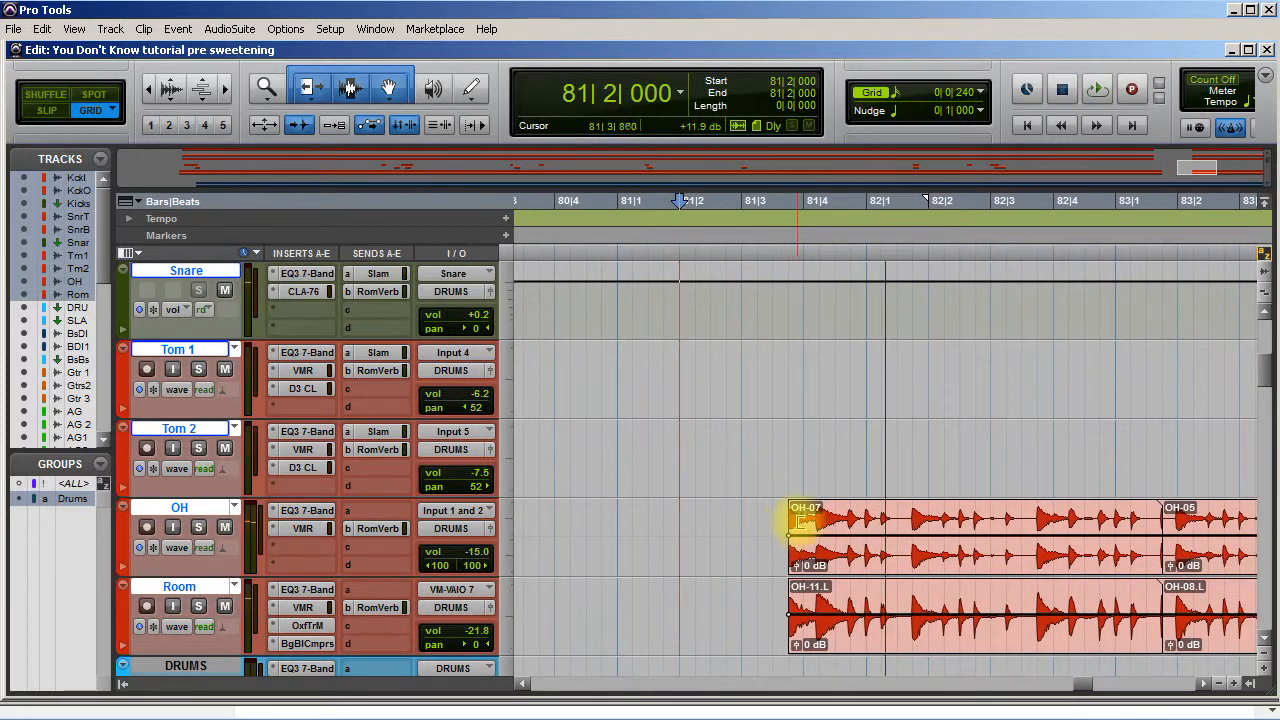
Step: Extend the start of the pasted drum clips back to 81|3|480 and play from 80|4|720
double_click(789, 522)
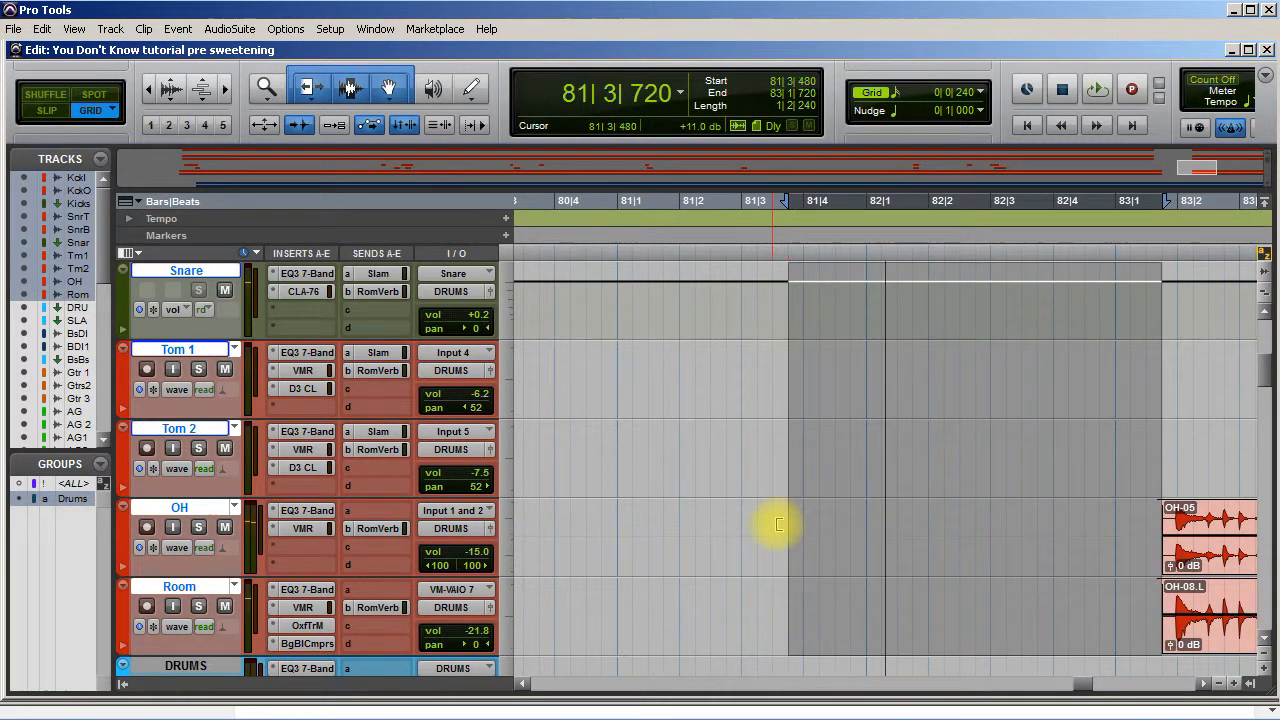
left_click(605, 516)
key("space")
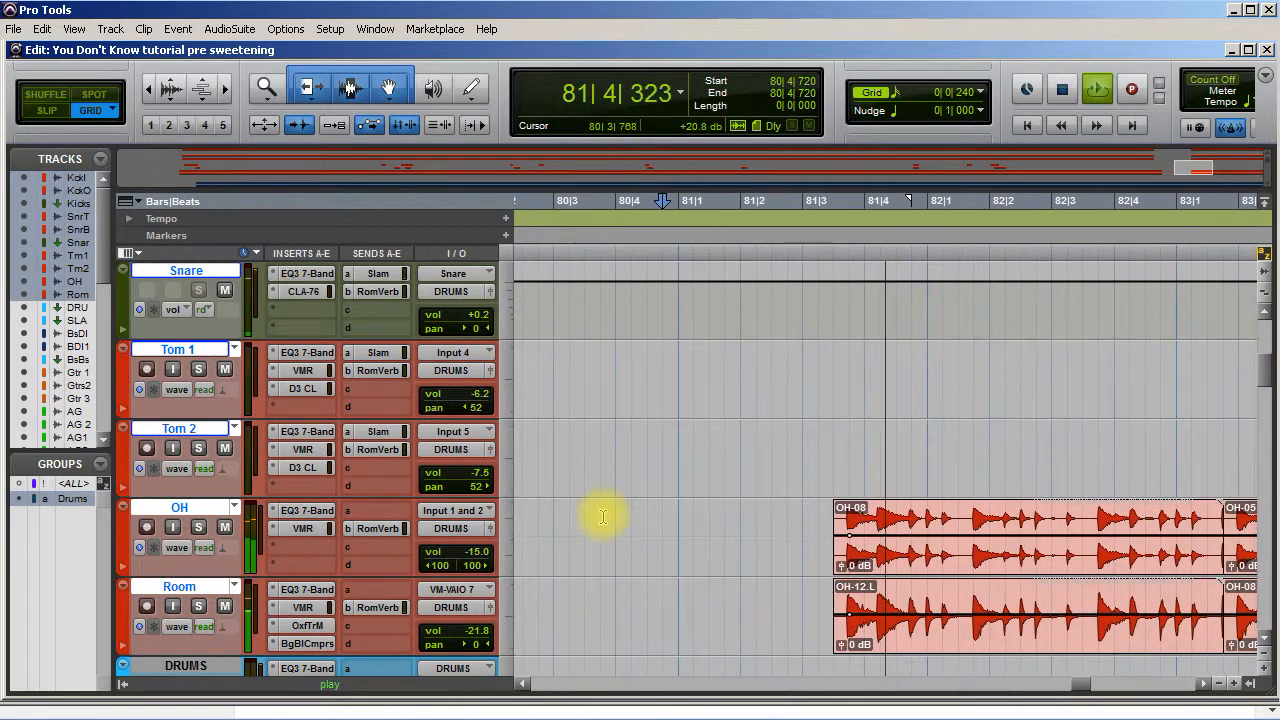
key("space")
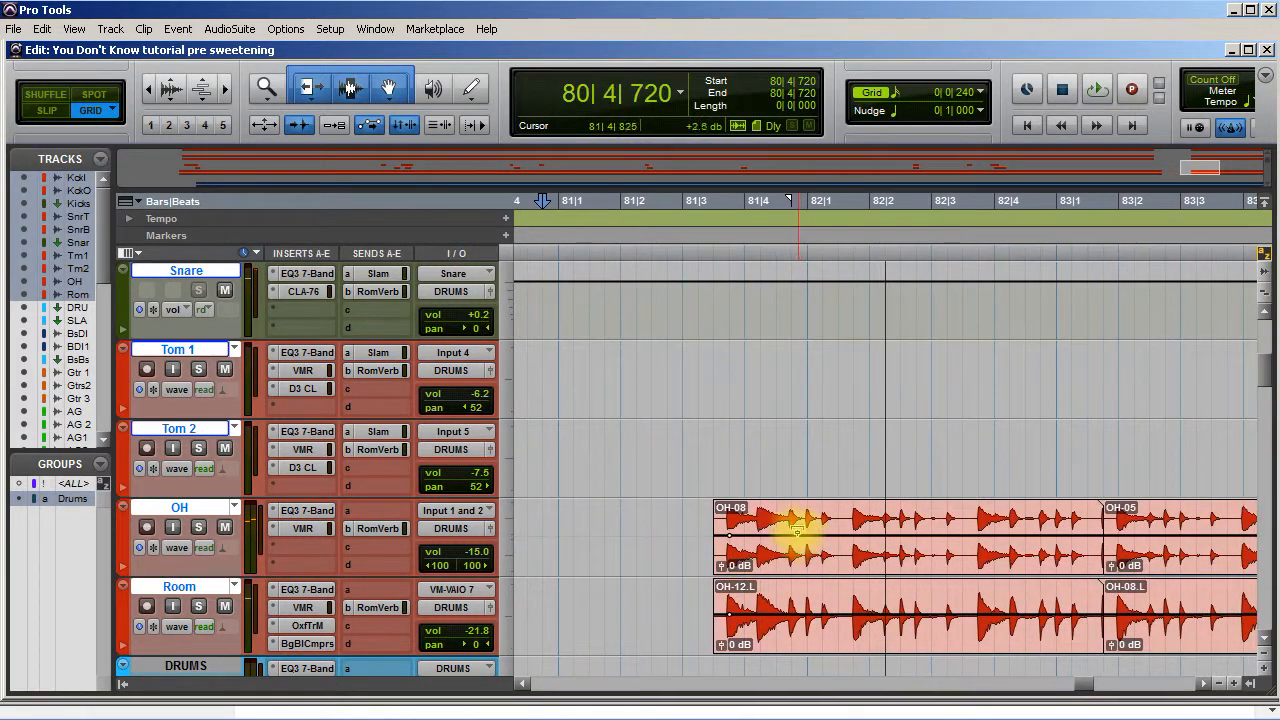
Step: Move the extended drum clips to start at 81|3|720 and play the transition from 81|1|000
left_click(813, 563)
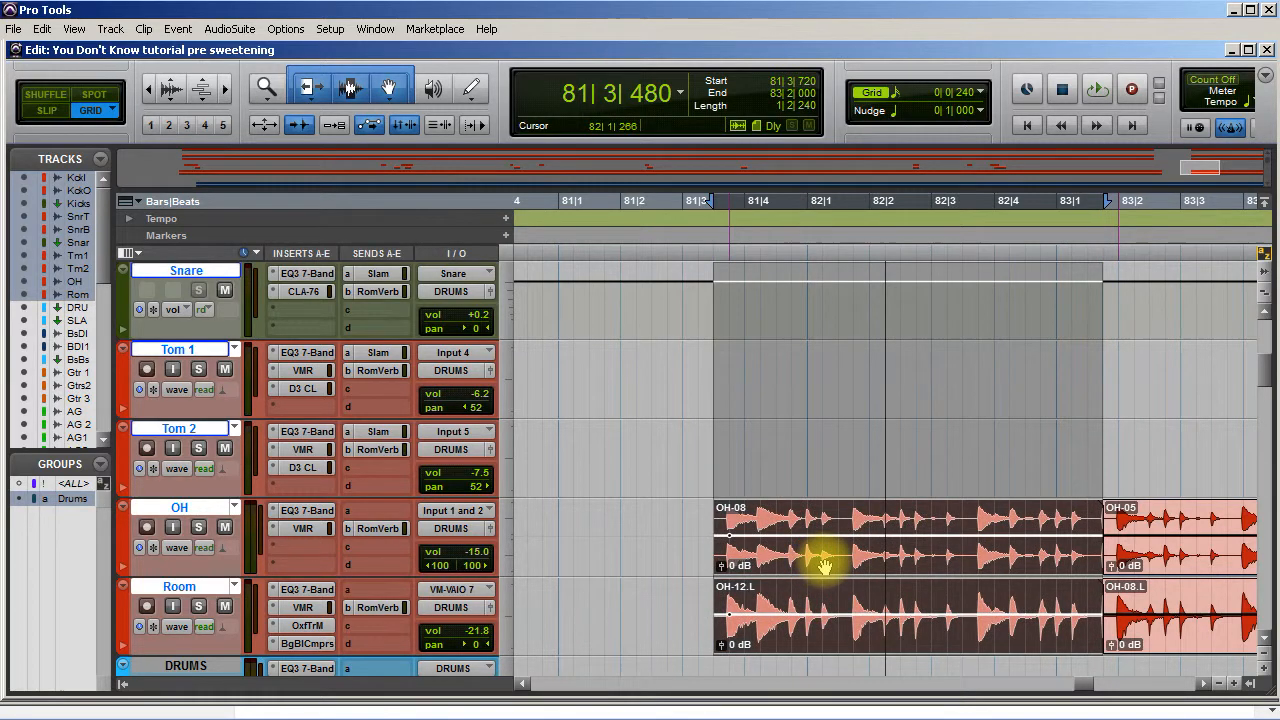
left_click(553, 523)
key("space")
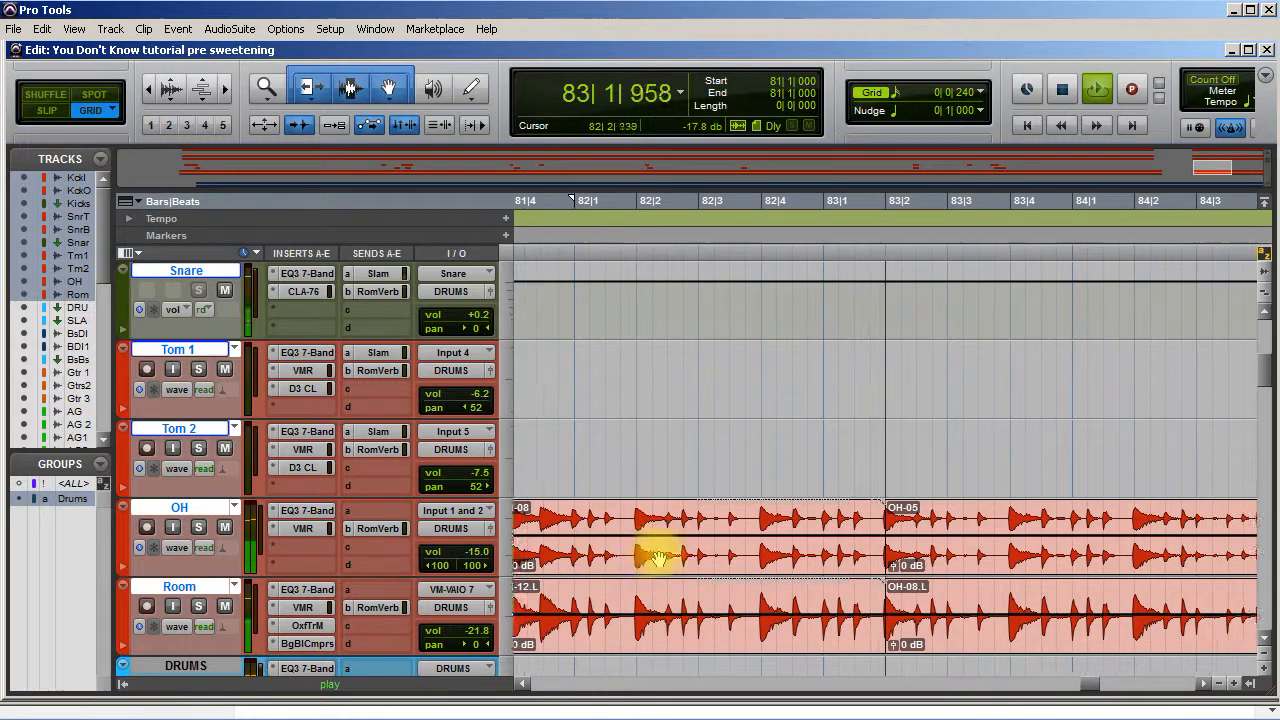
Step: Extend the start of the following drum clips back to 83|1|720 and play the transition from 80|4|000
key("space")
left_click(821, 554)
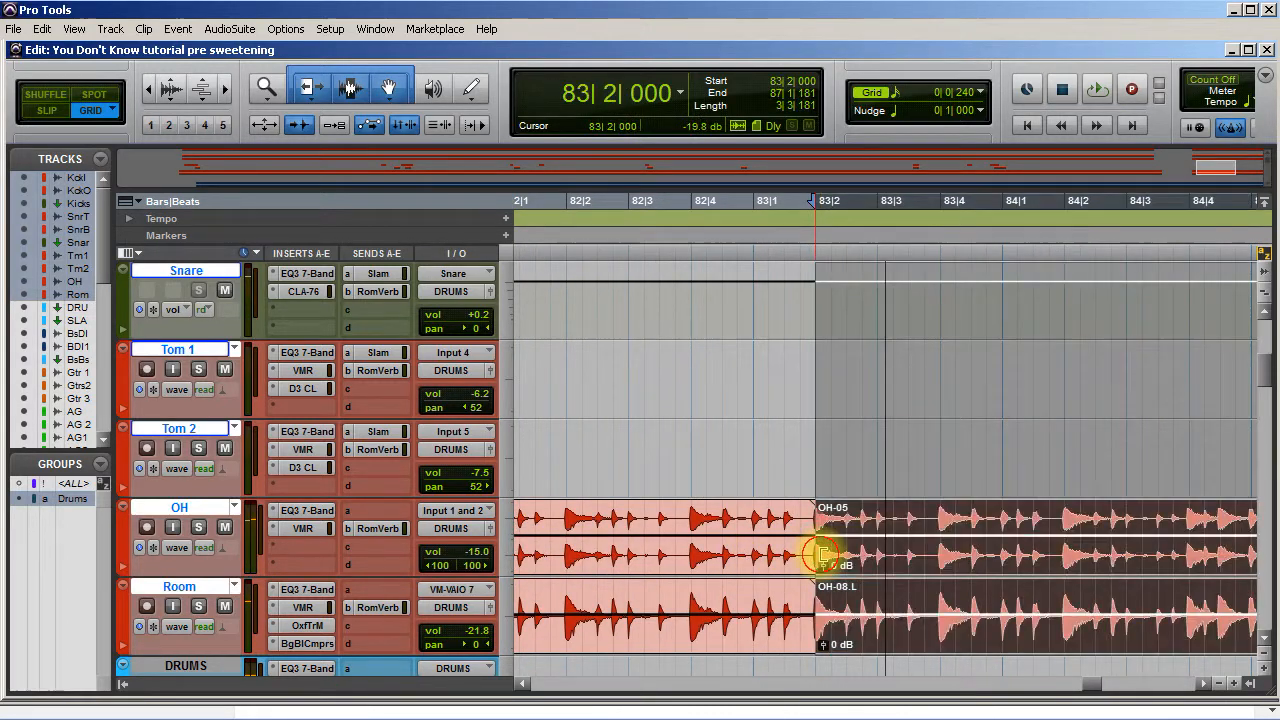
left_click_drag(800, 555, 801, 556)
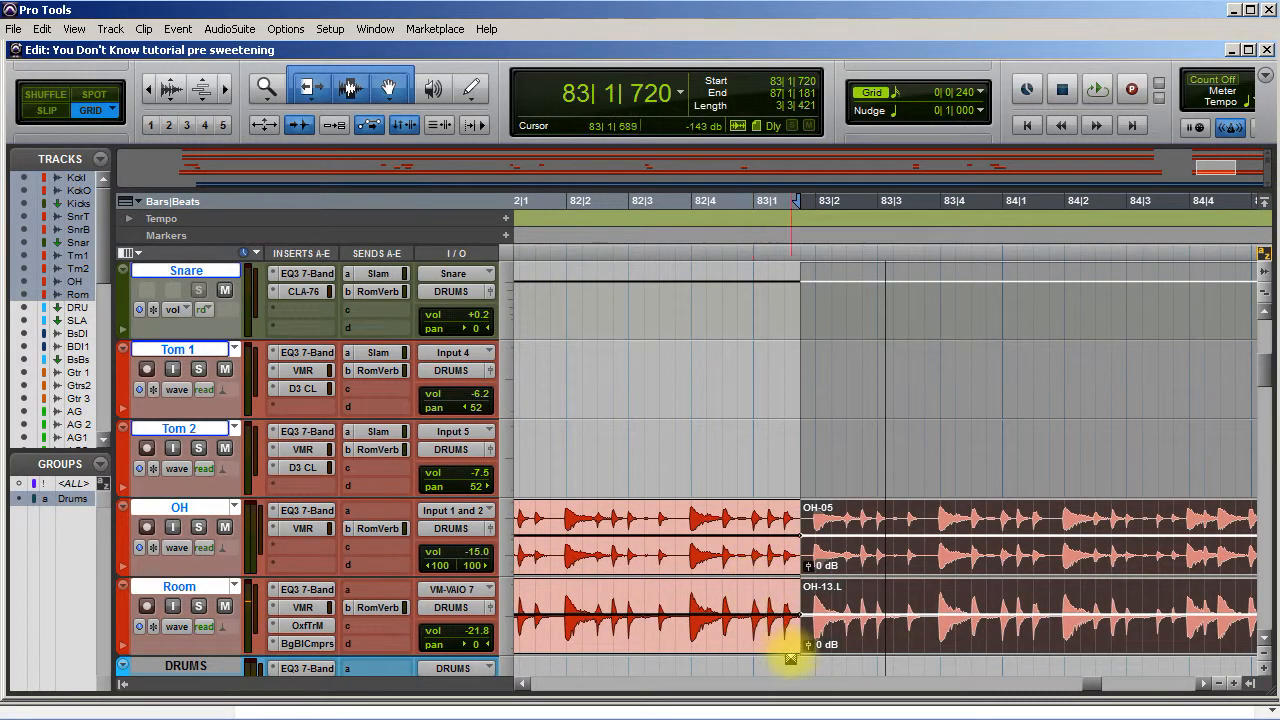
scroll(700, 605, "left", 10)
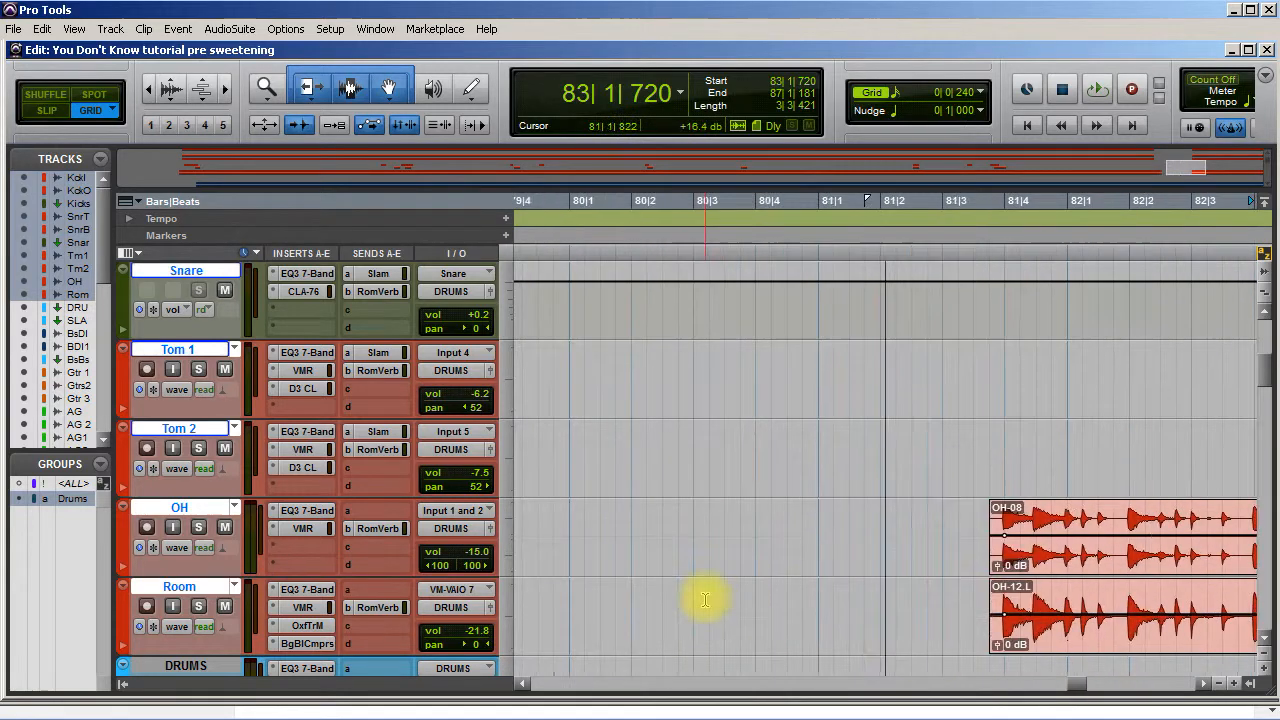
left_click(884, 522)
key("space")
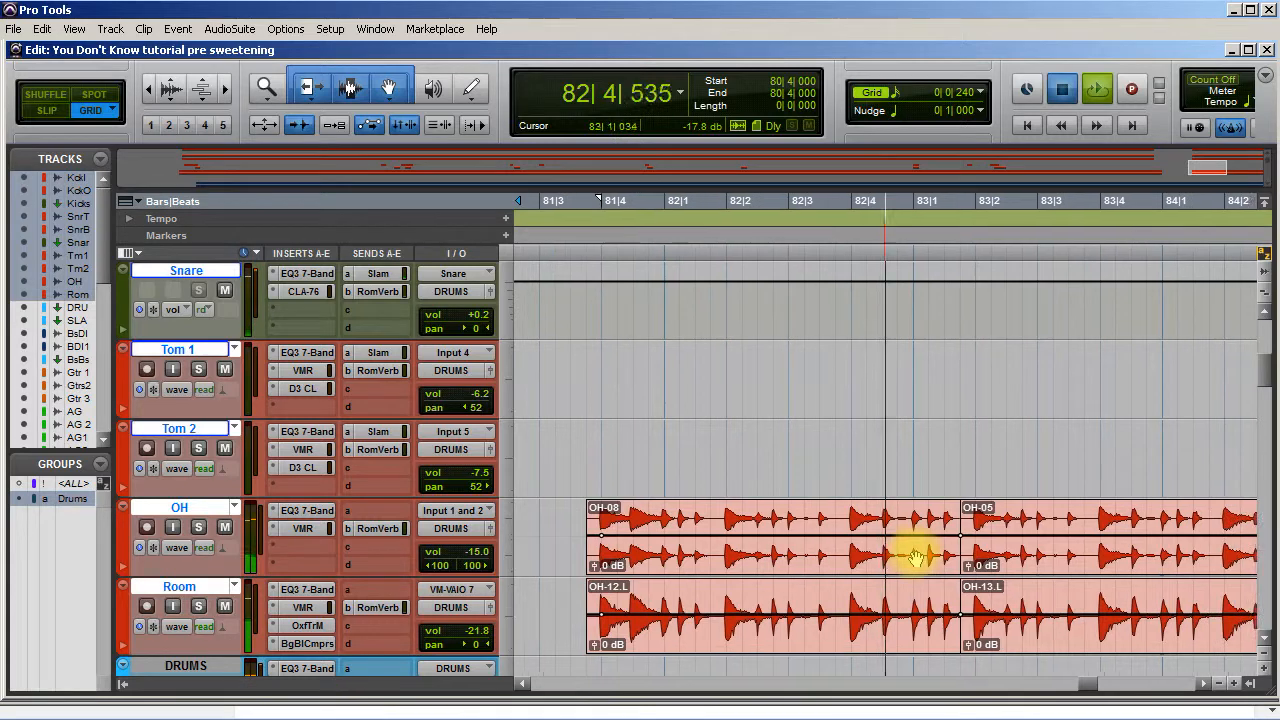
key("space")
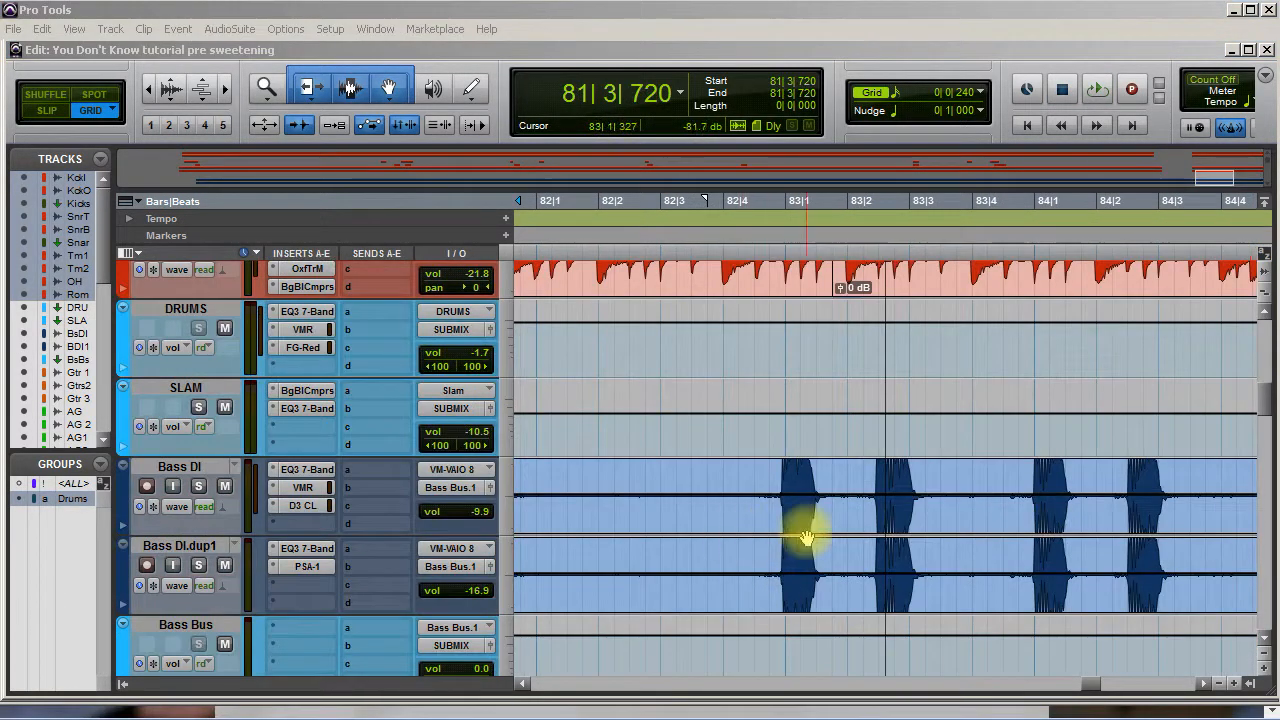
Step: Create a Mix/Edit group named Bass from the Bass DI and Bass DI.dup1 tracks
left_click(781, 473)
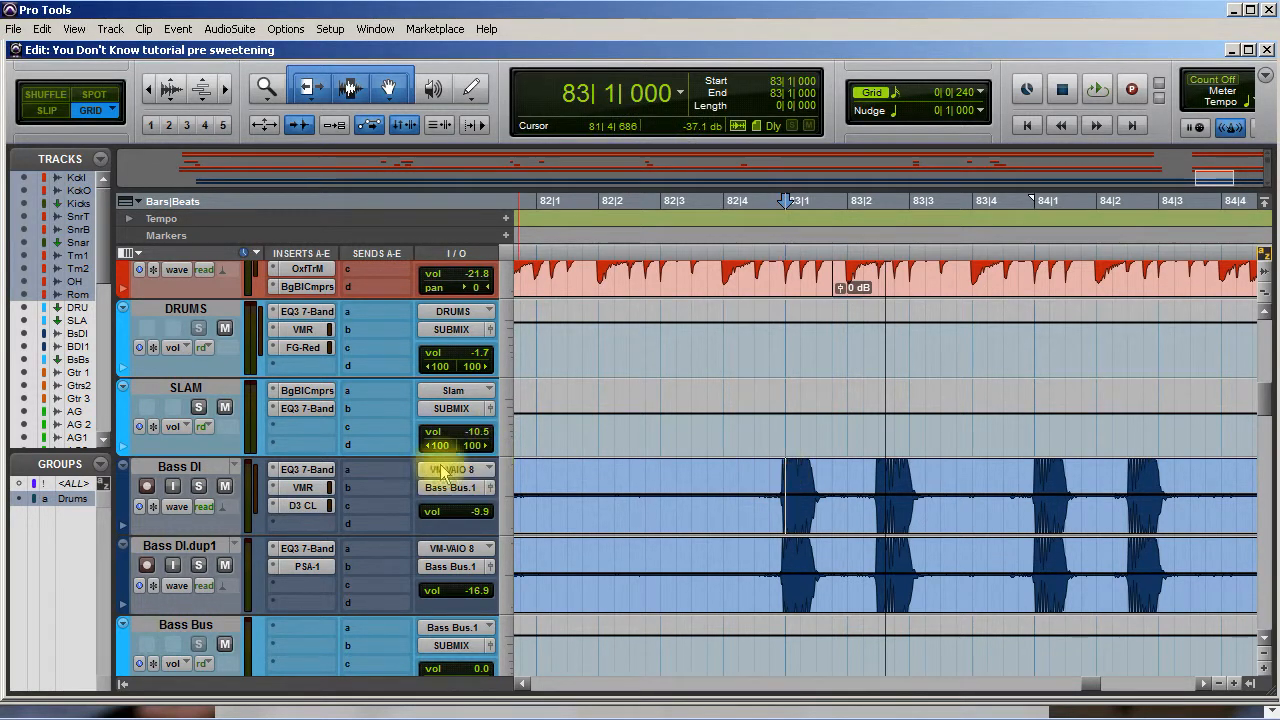
left_click(185, 467)
left_click(186, 545, "shift")
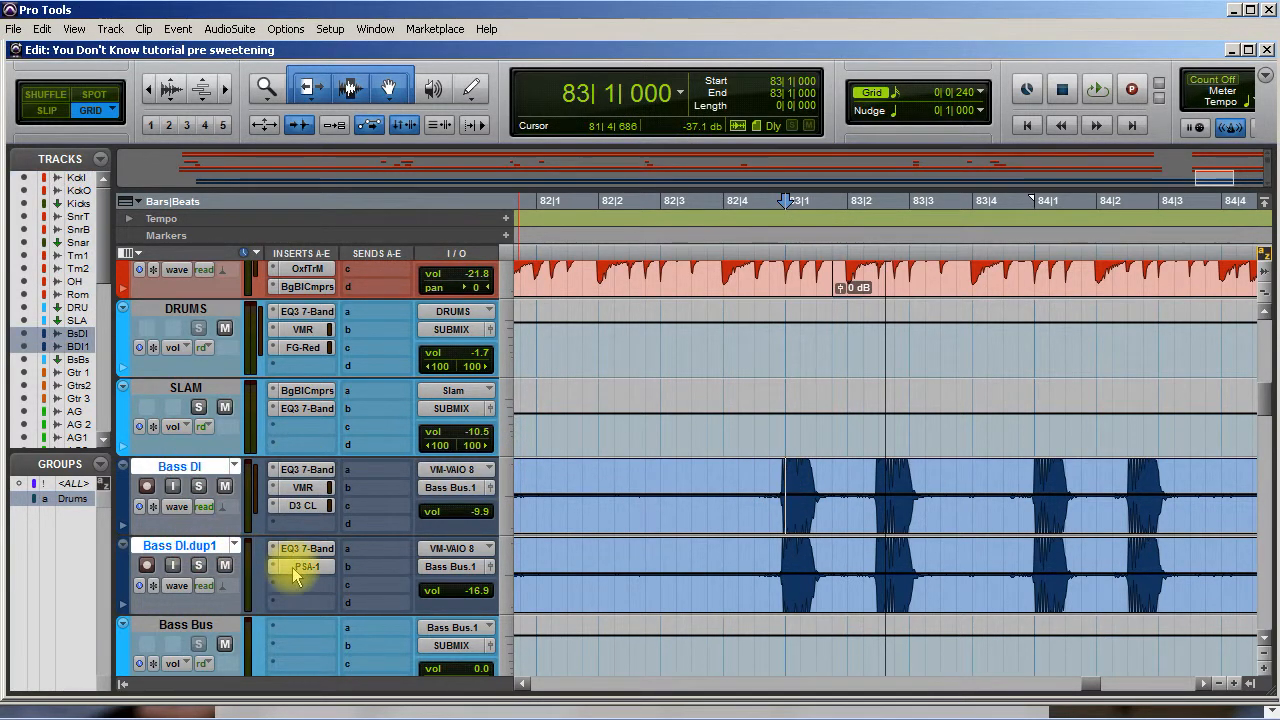
key("ctrl+g")
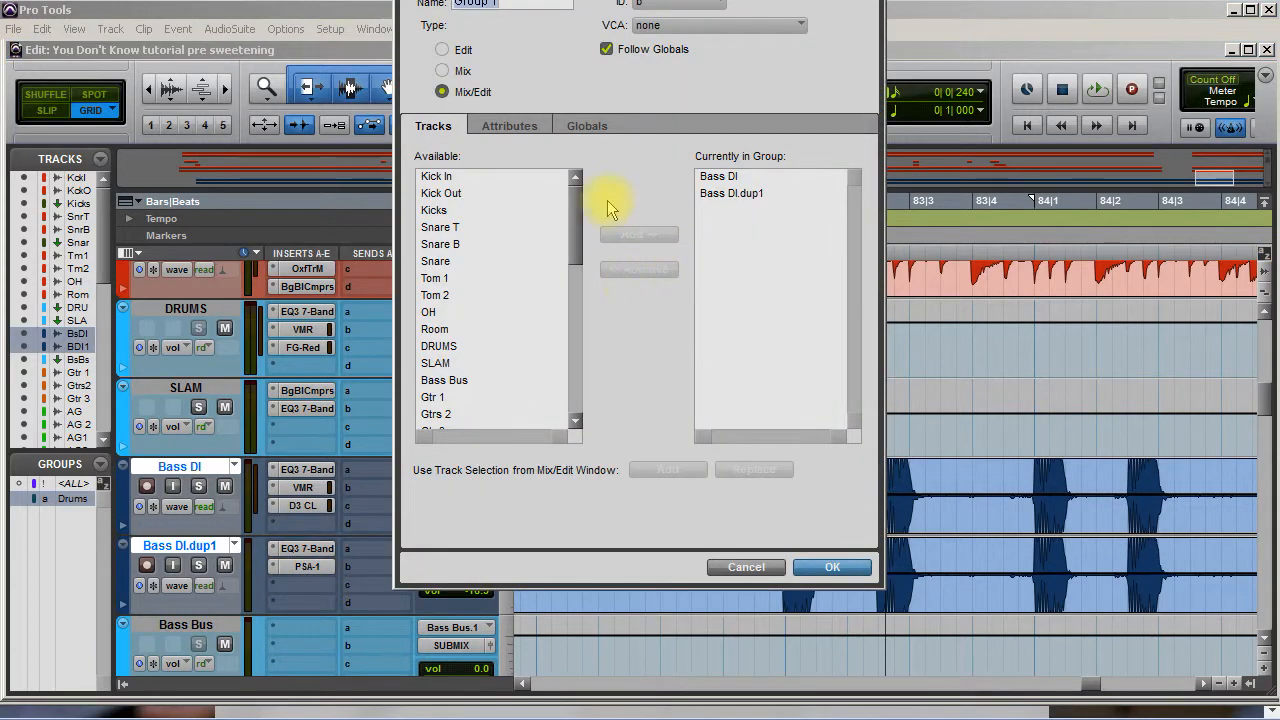
left_click_drag(585, 0, 592, 54)
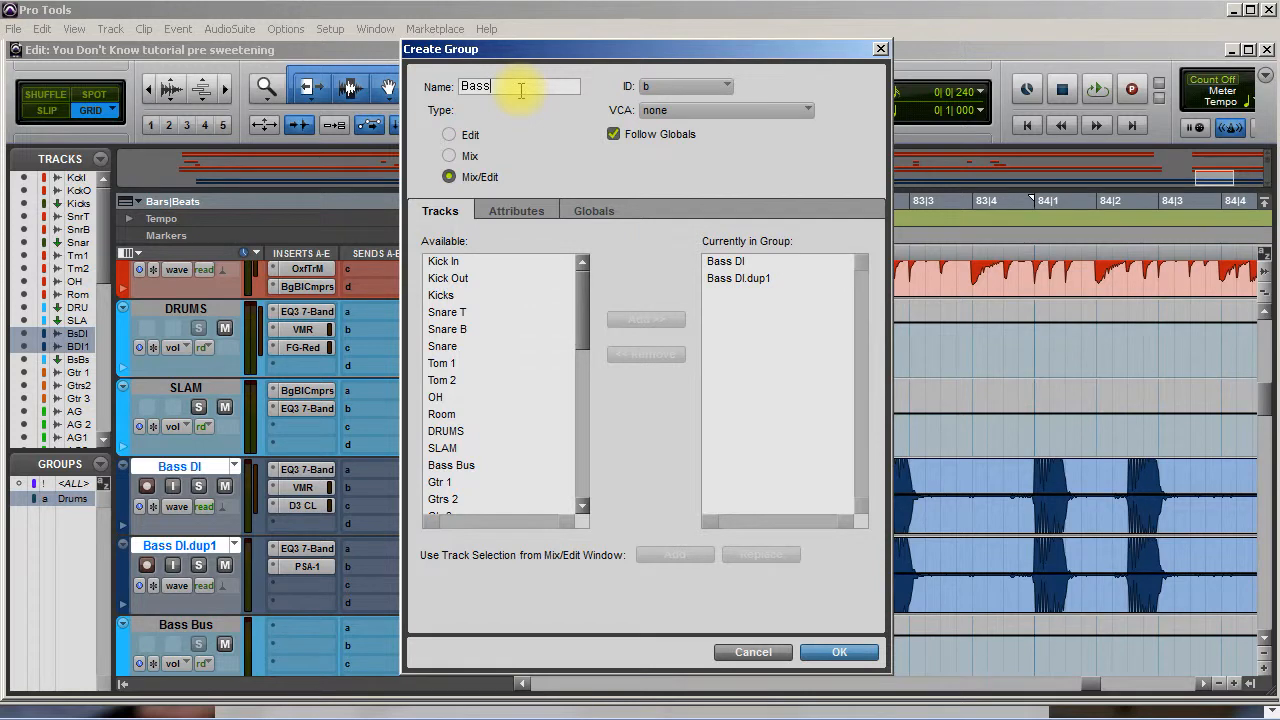
key("Return")
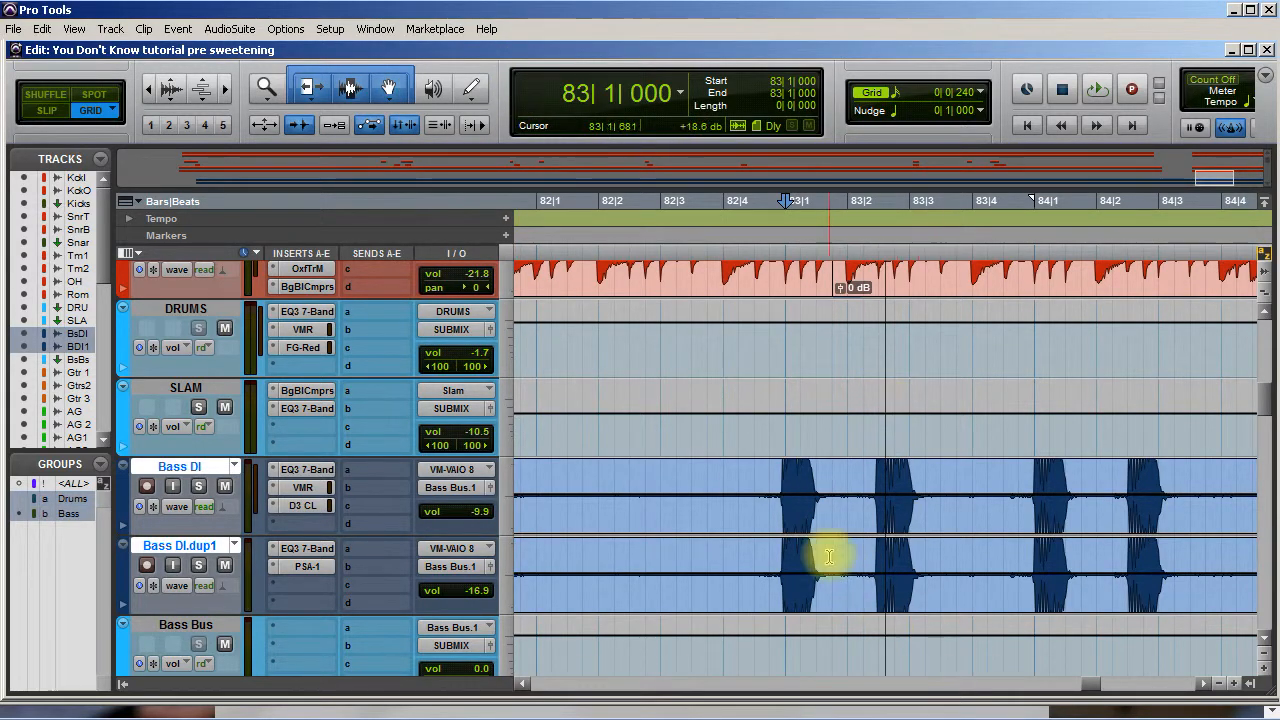
Step: Copy the audio on the two grouped bass tracks from 83|1|000 to 83|4|720
left_click_drag(786, 485, 1018, 486)
right_click(913, 530)
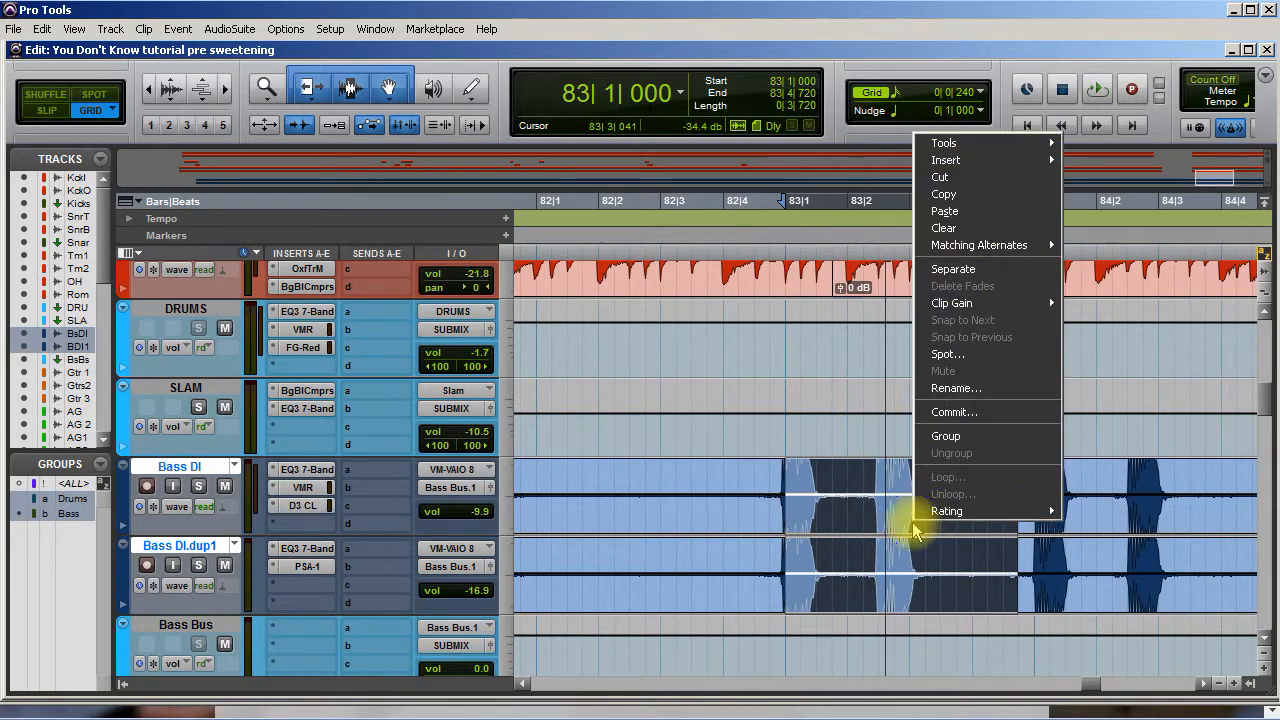
left_click(950, 198)
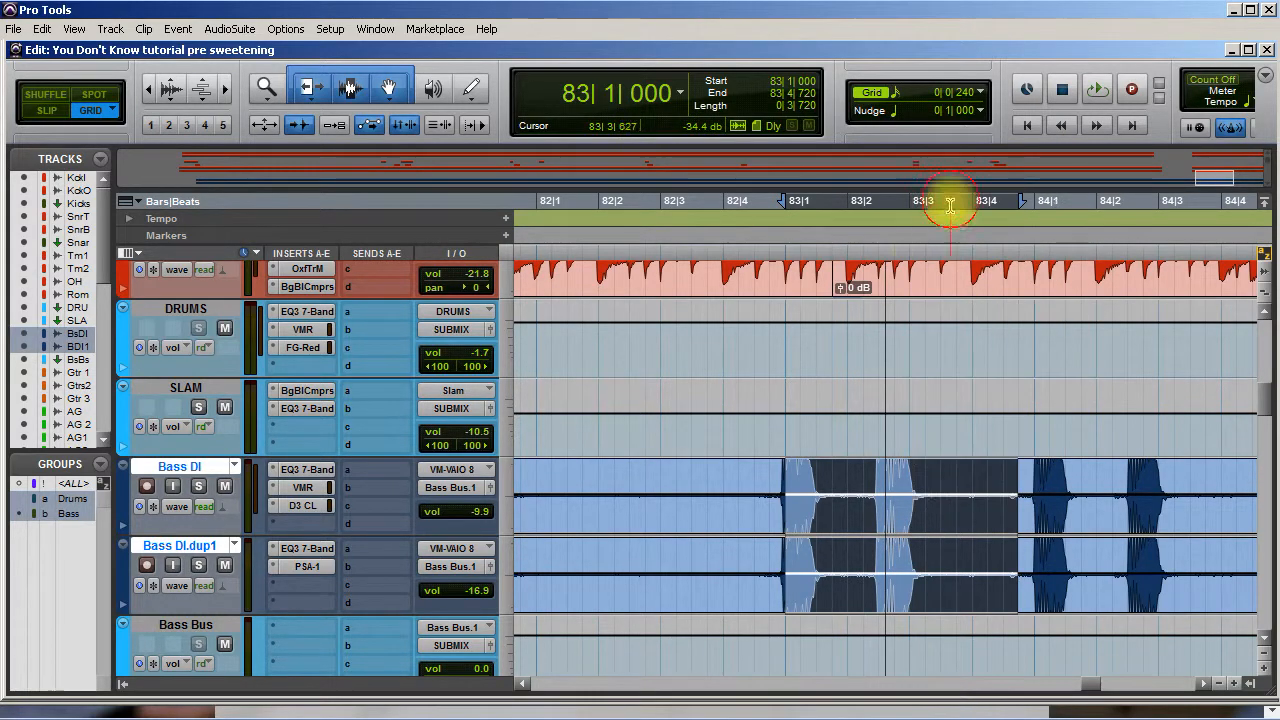
Step: Play from 81|1|000, then paste the copied bass at 82|1|000 and extend its start back to 81|4|720
scroll(744, 553, "left", 3)
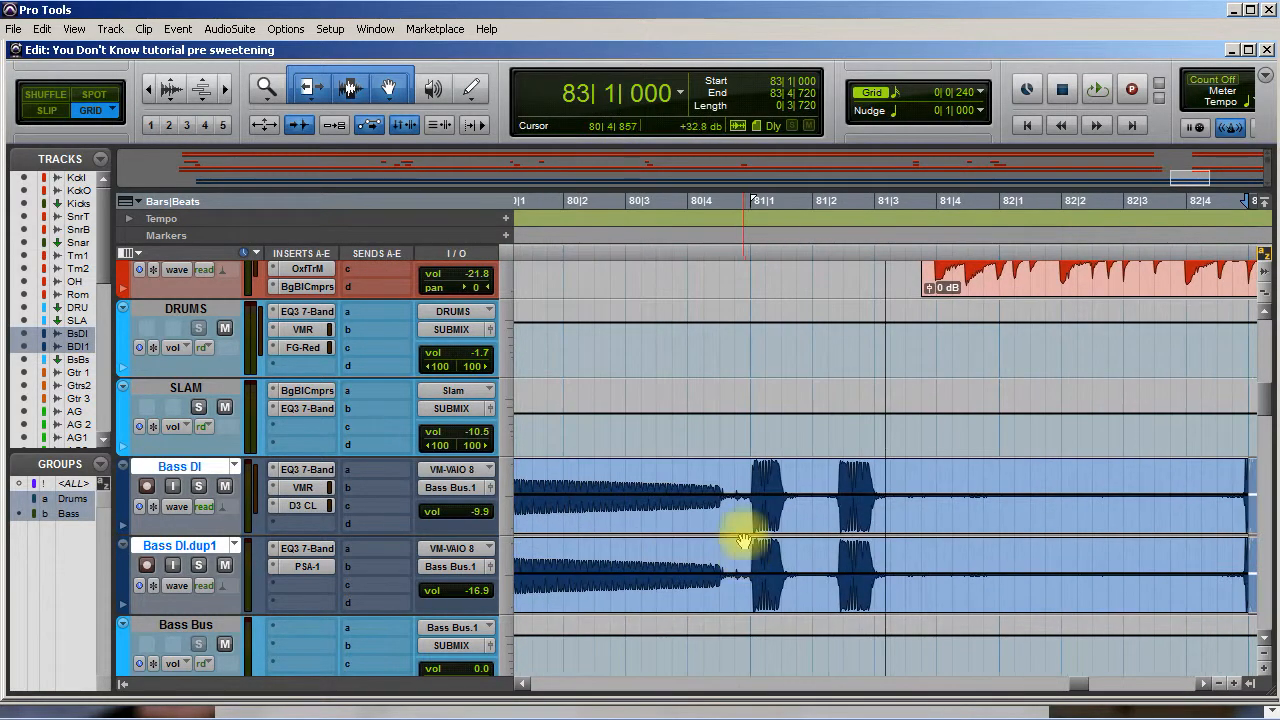
left_click(747, 482)
key("space")
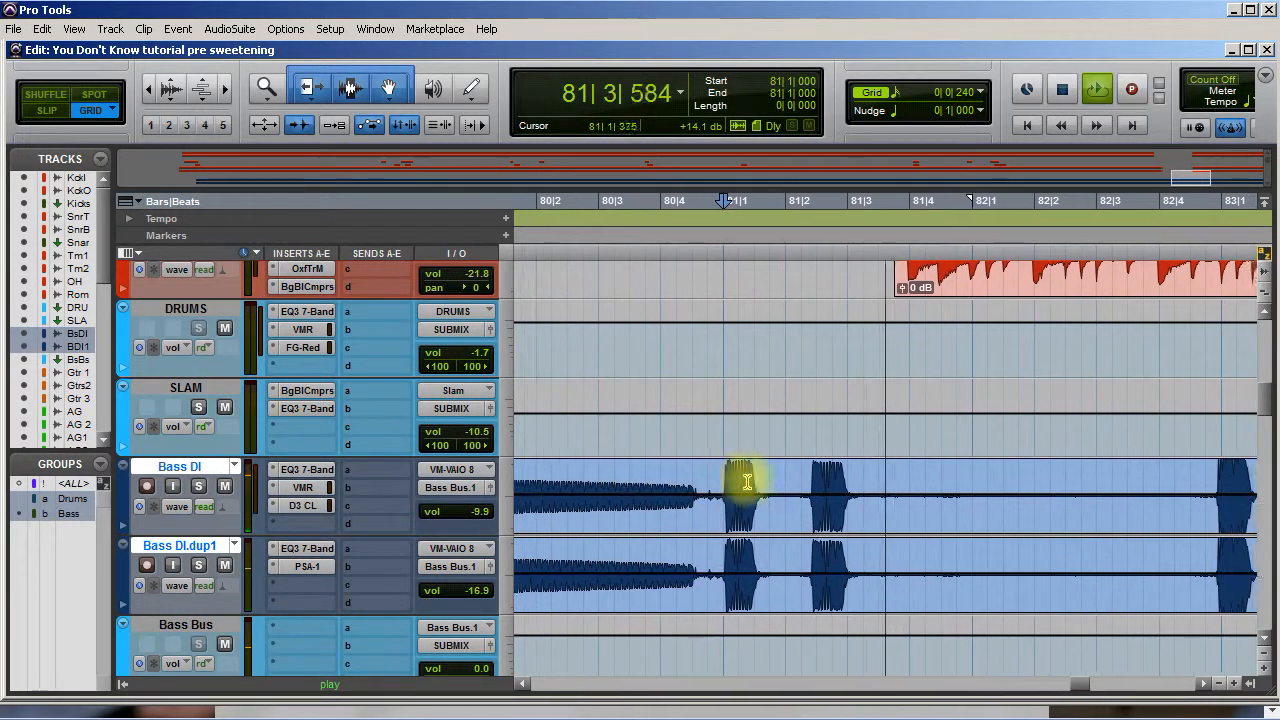
key("space")
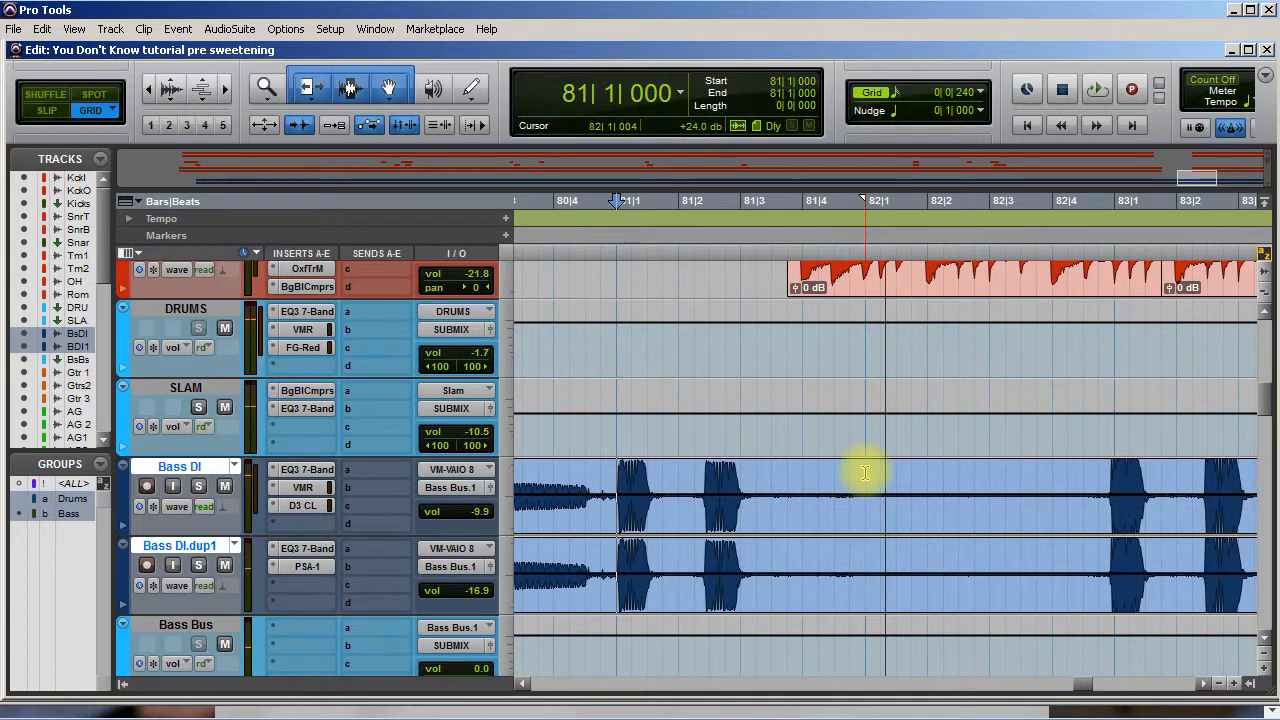
right_click(866, 473)
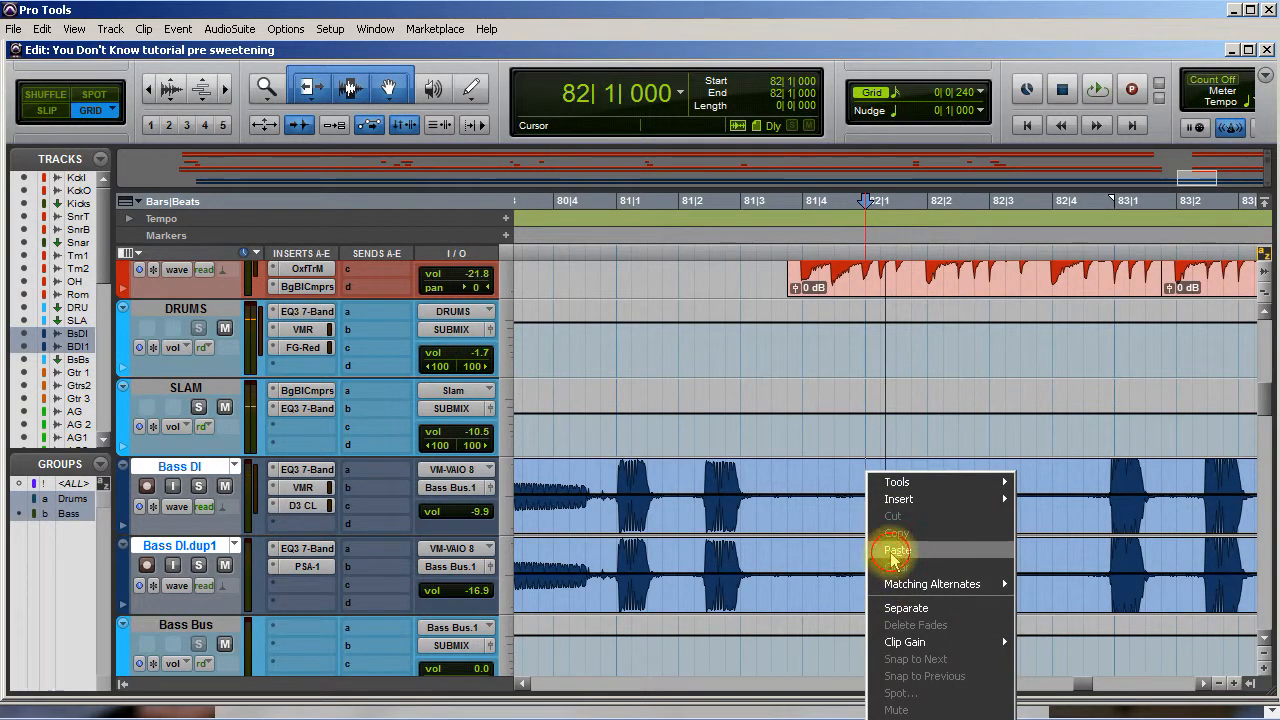
left_click(893, 552)
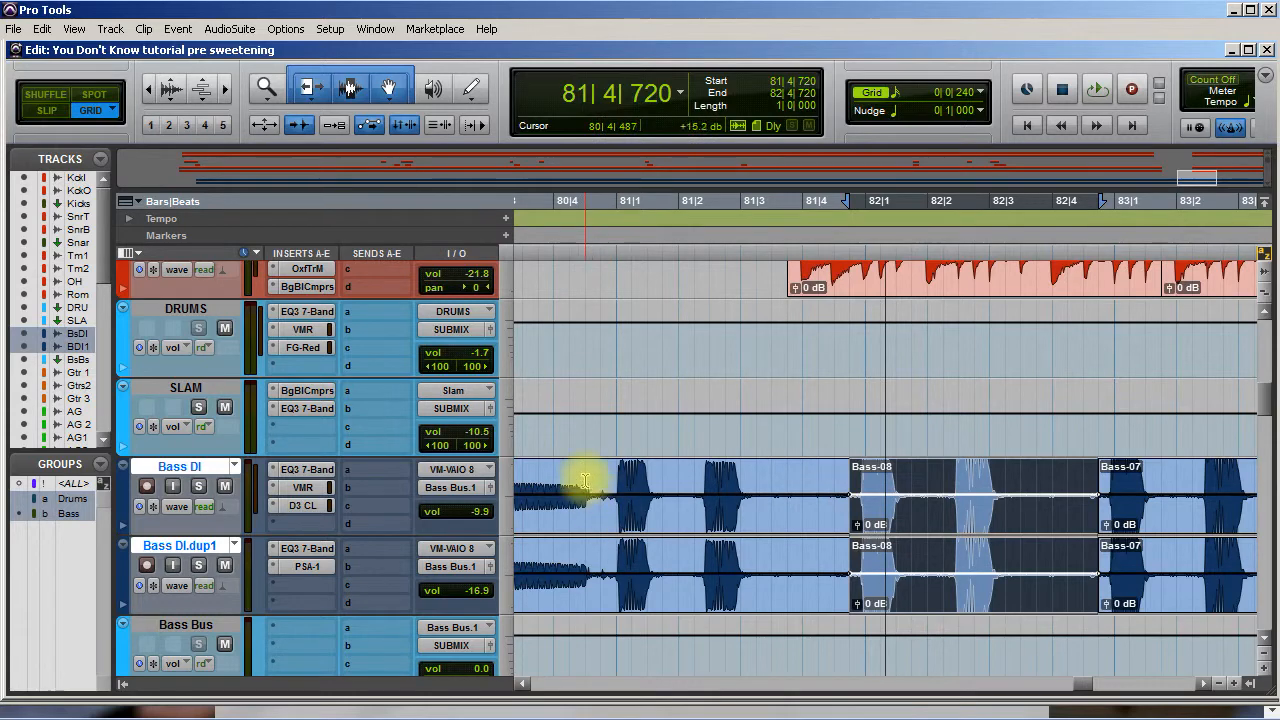
Step: Play the drum and bass re-entry twice from 80|4|480
key("space")
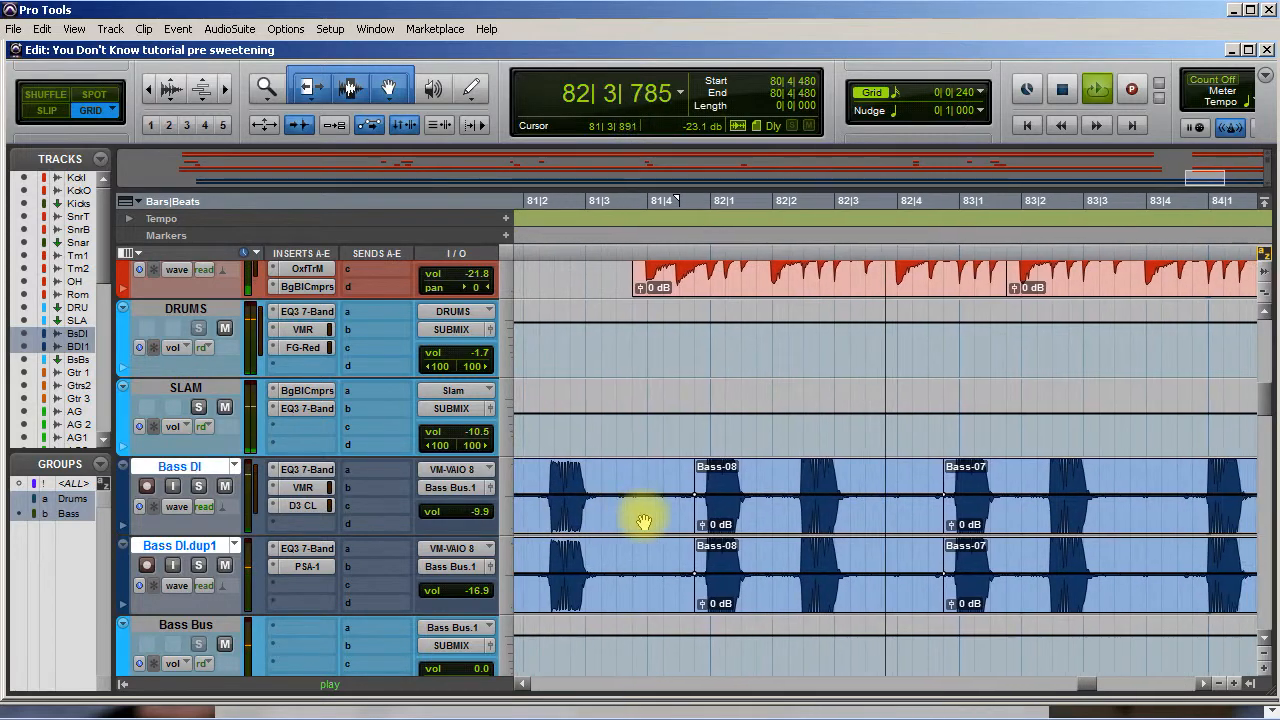
key("space")
key("space")
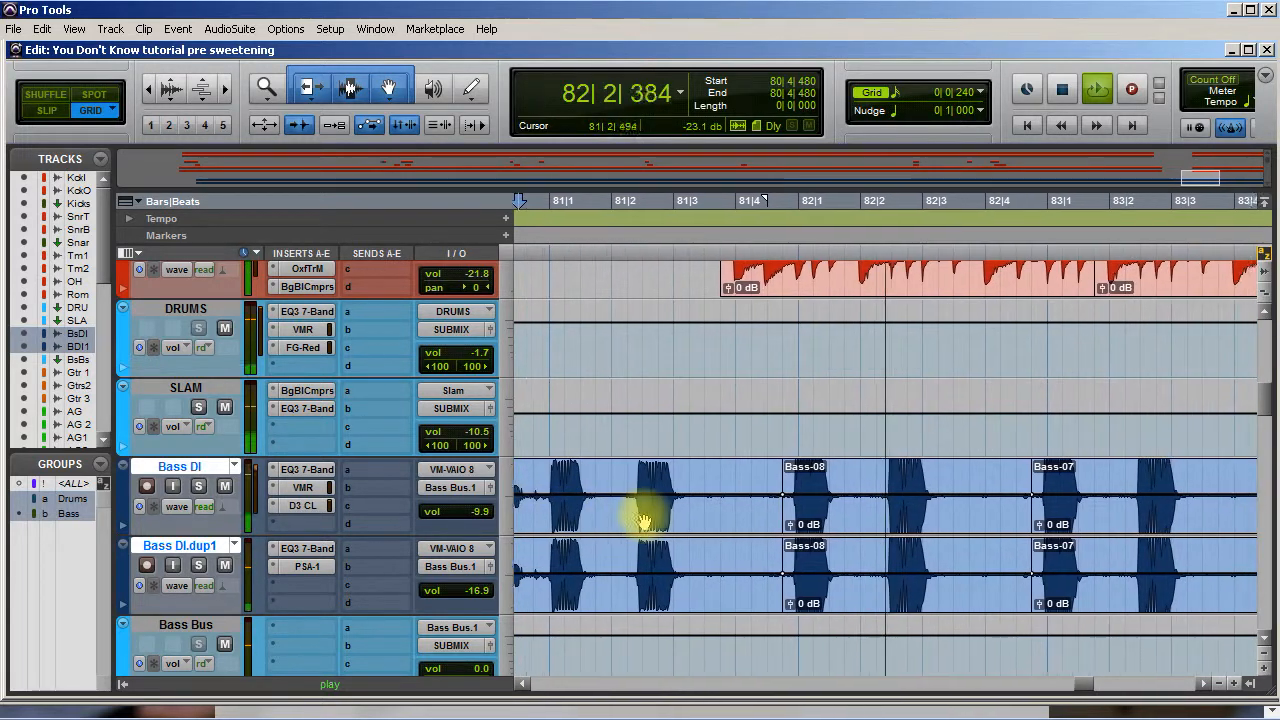
key("space")
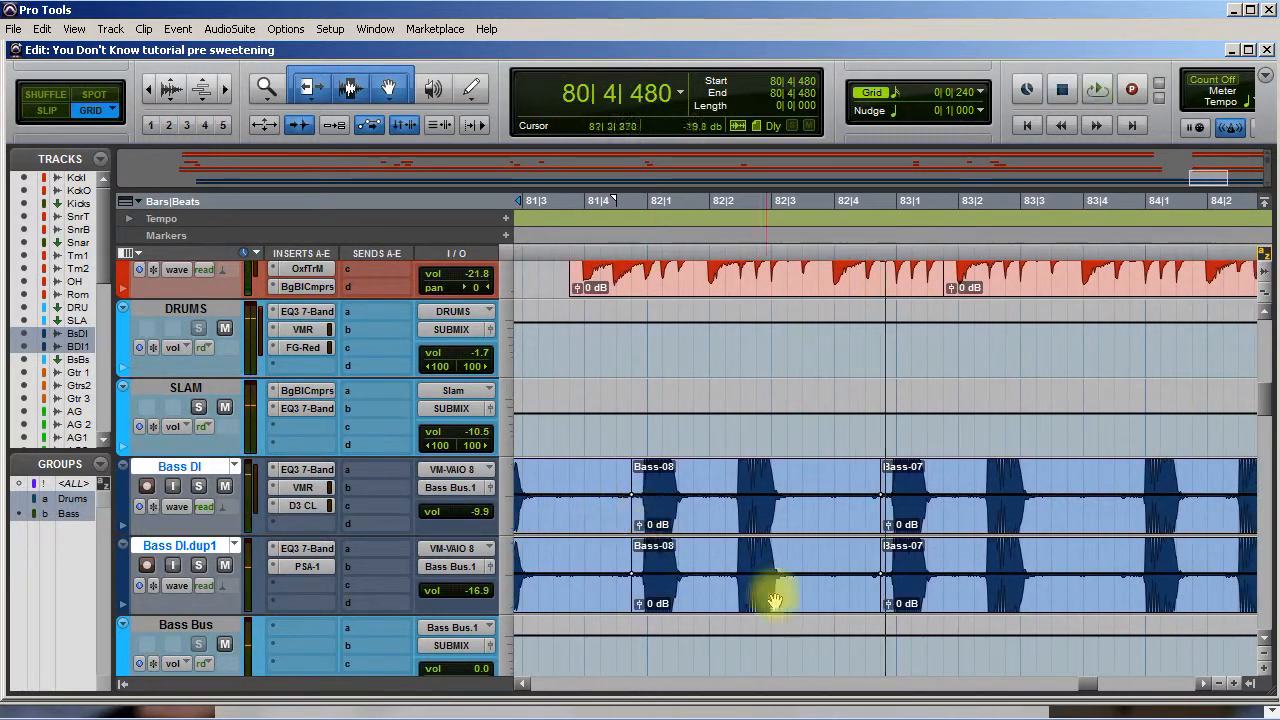
Step: Copy the second AG Strum clip, spanning 30|4|217 to 34|3|881
left_click_drag(1264, 400, 1272, 452)
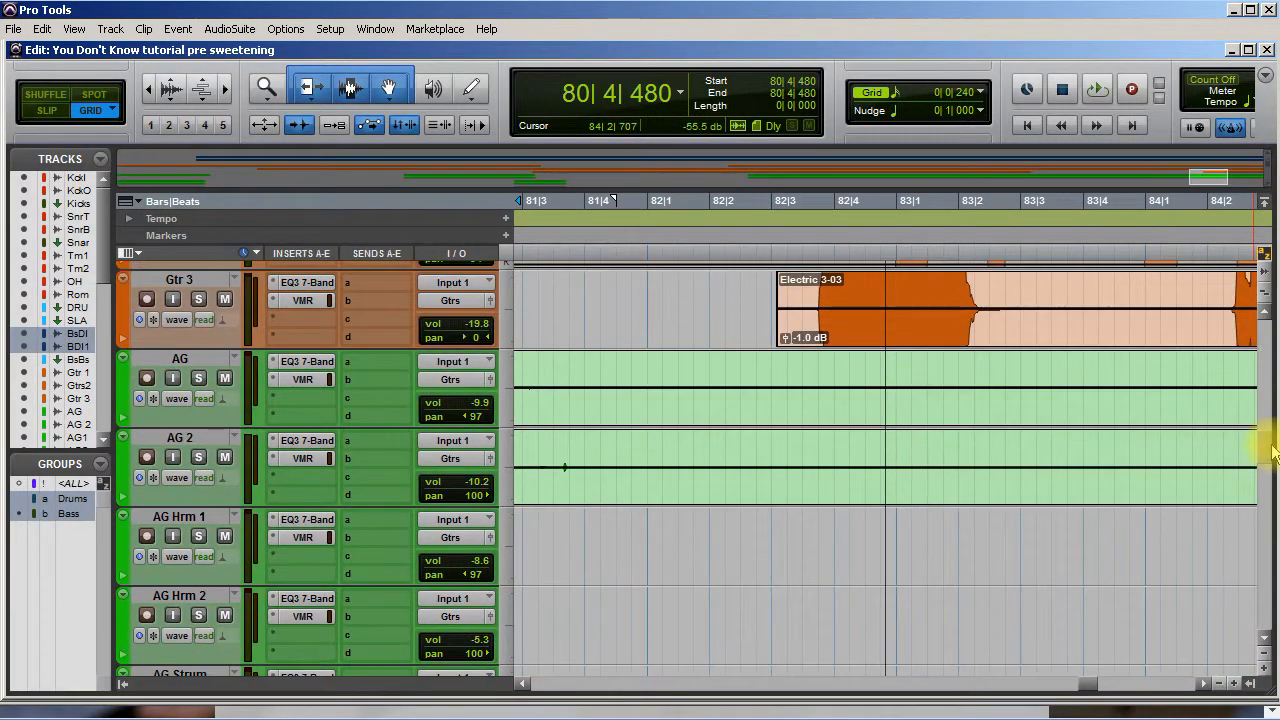
scroll(587, 511, "left", 6)
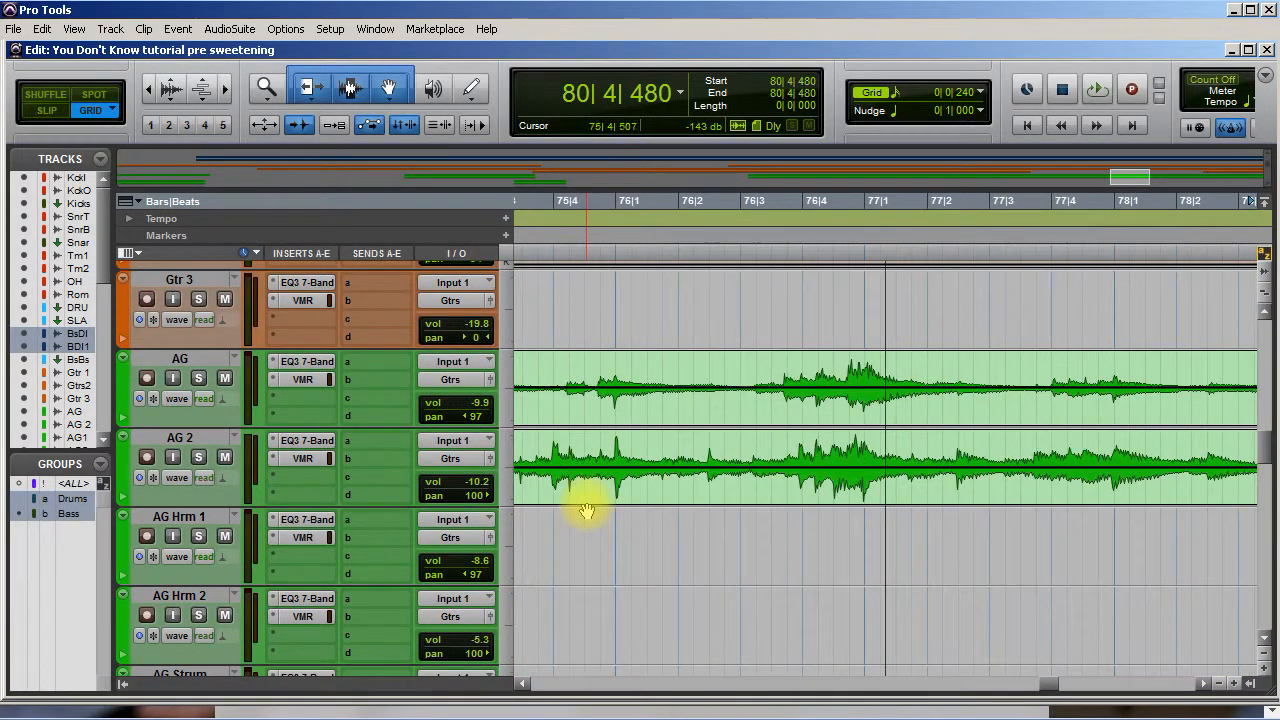
scroll(587, 511, "down", 8)
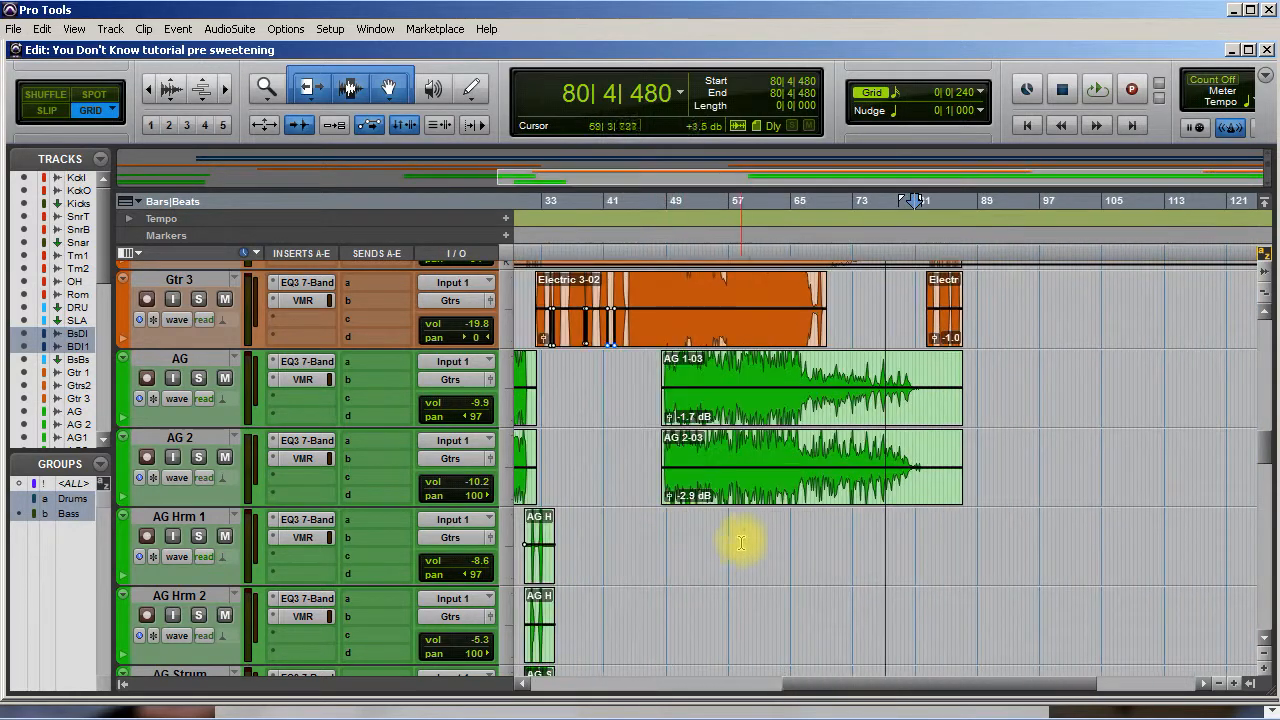
scroll(734, 545, "down", 4)
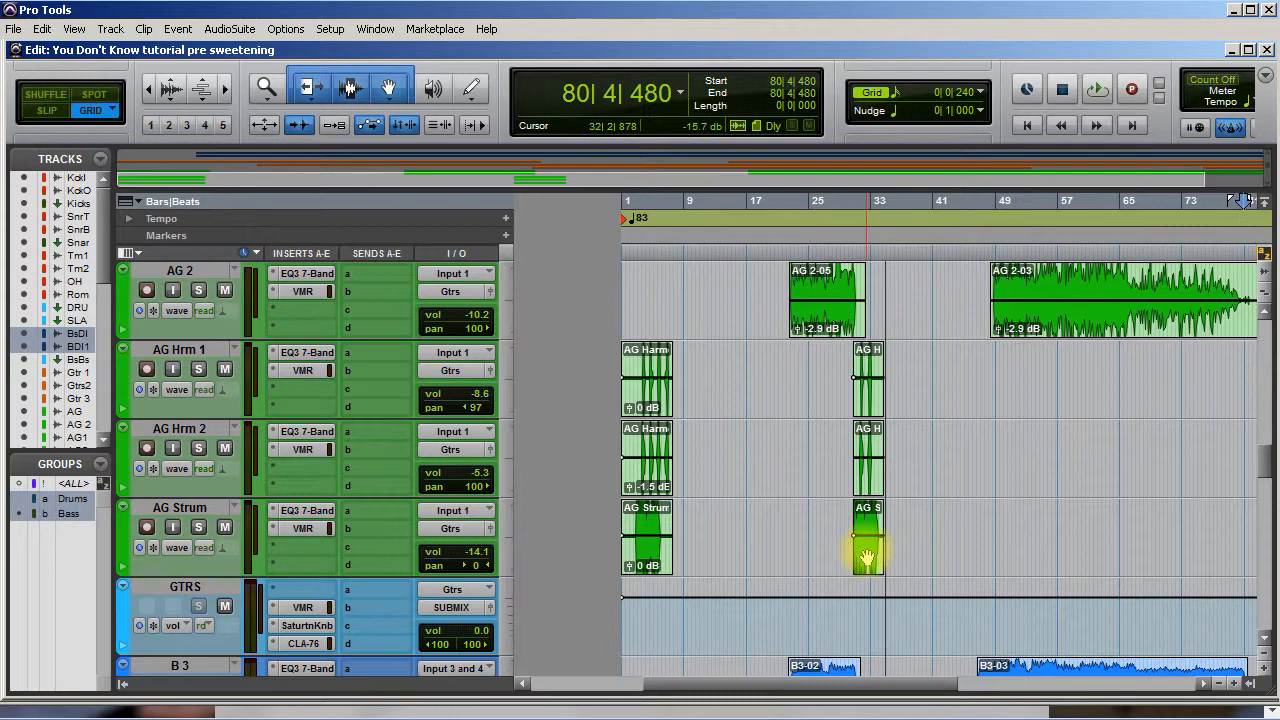
left_click(862, 546)
right_click(864, 549)
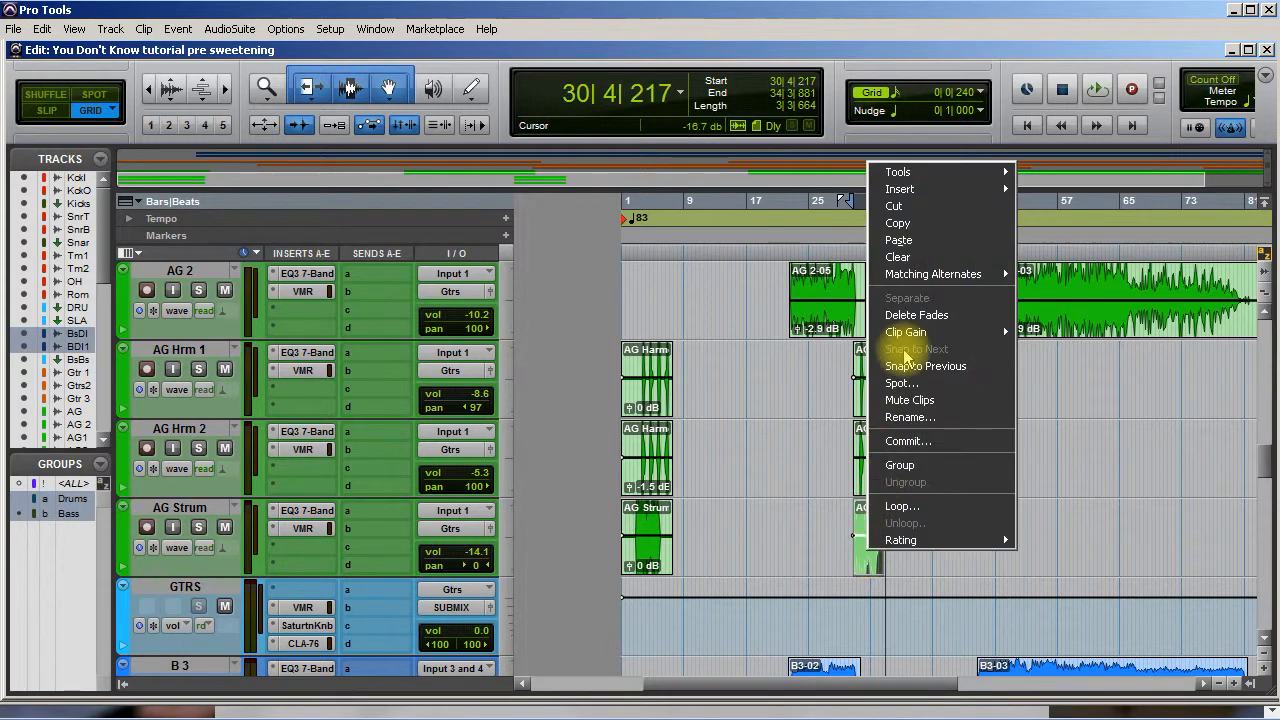
left_click(897, 223)
Step: Examine the bass, guitar and keyboard clips across the arrangement, especially around the gap before the re-entry
scroll(1019, 604, "down", 10)
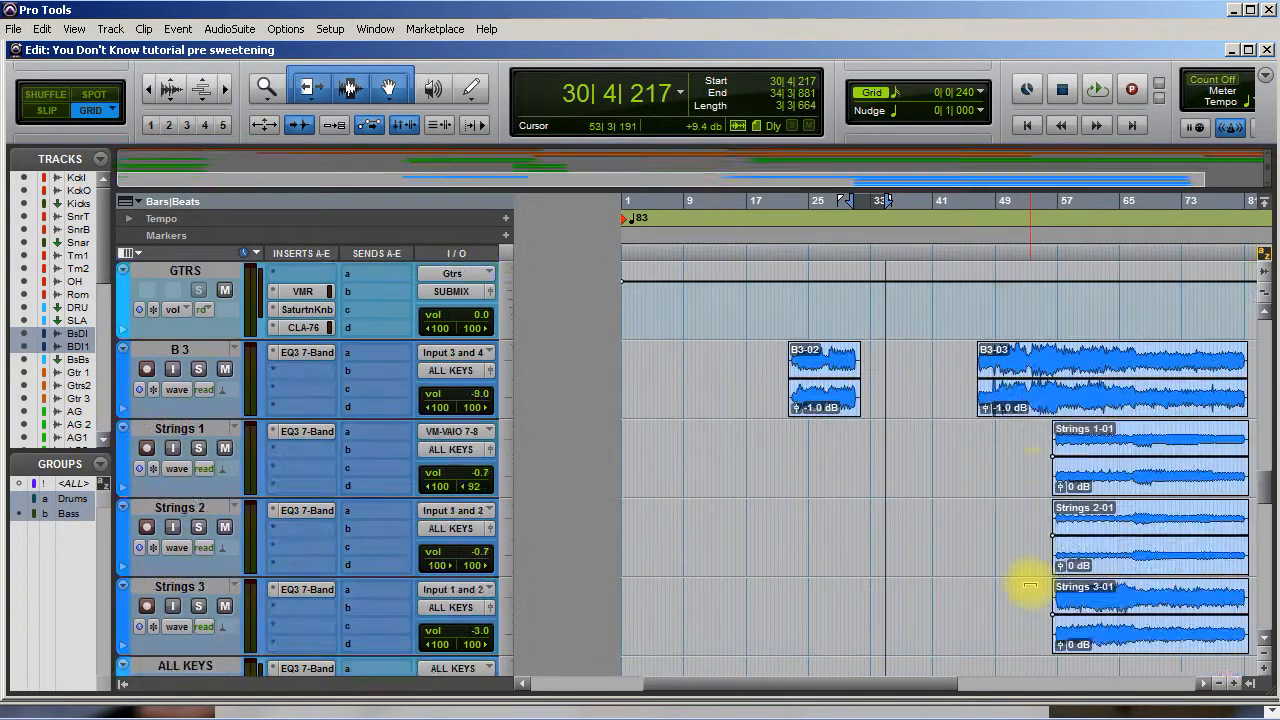
scroll(1021, 586, "up", 12)
scroll(1088, 566, "right", 8)
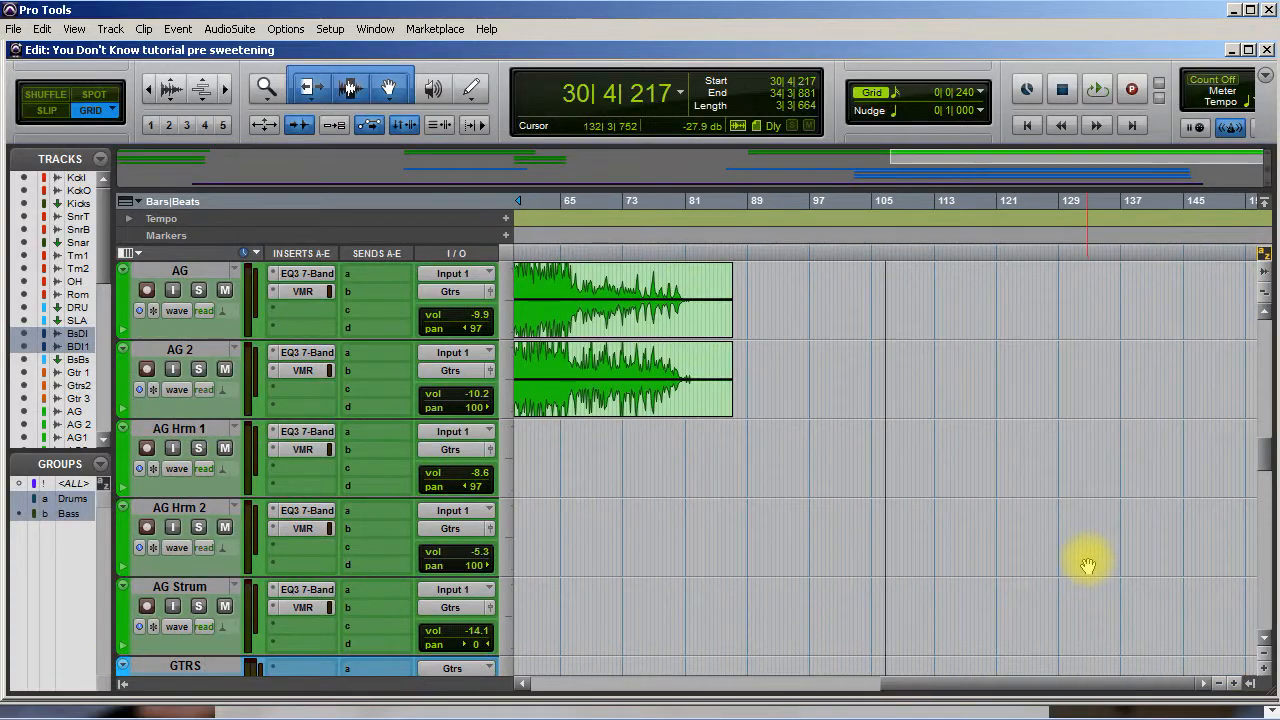
scroll(1083, 566, "left", 7)
scroll(1016, 588, "up", 2)
scroll(1016, 588, "up", 6)
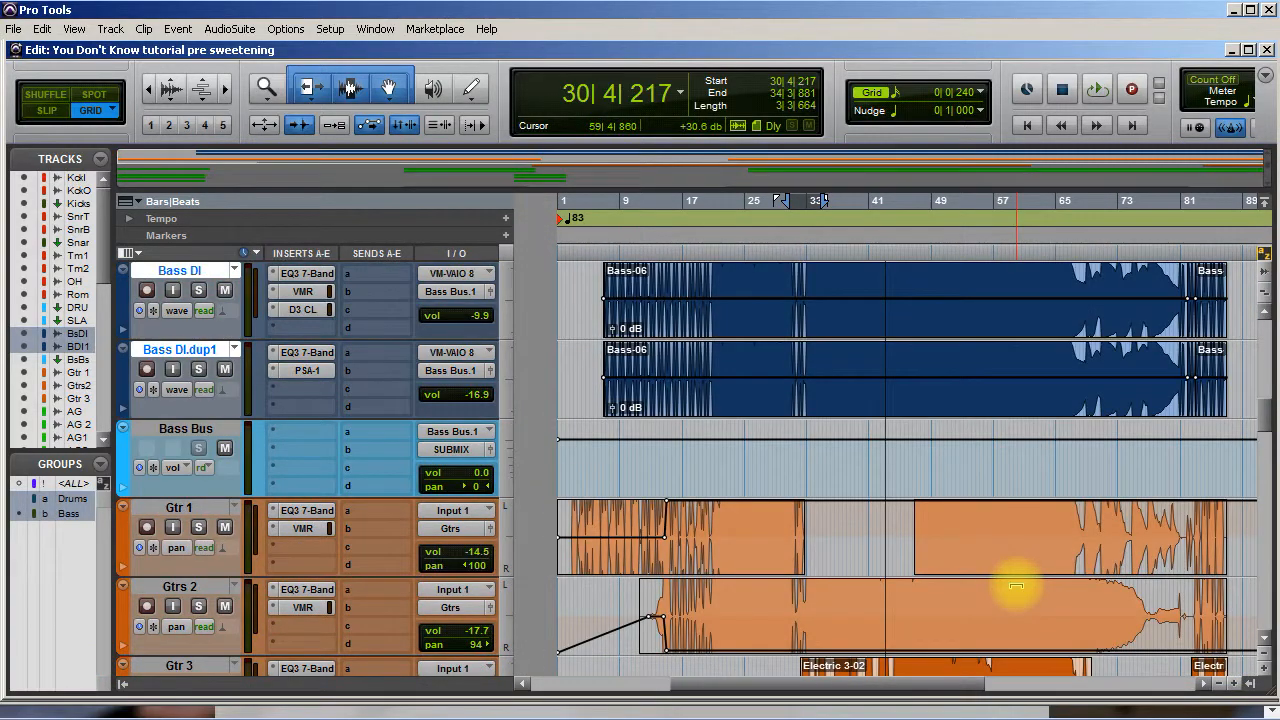
scroll(1016, 588, "down", 2)
scroll(1016, 588, "down", 4)
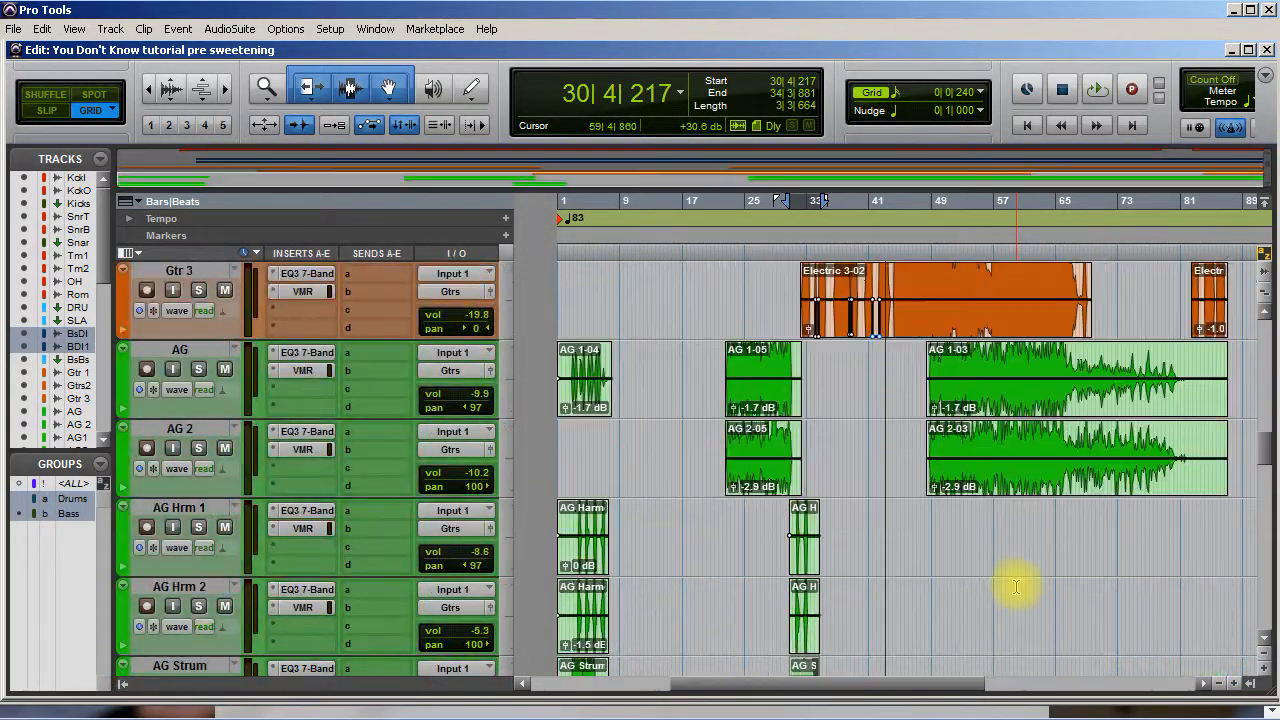
scroll(1106, 603, "right", 3)
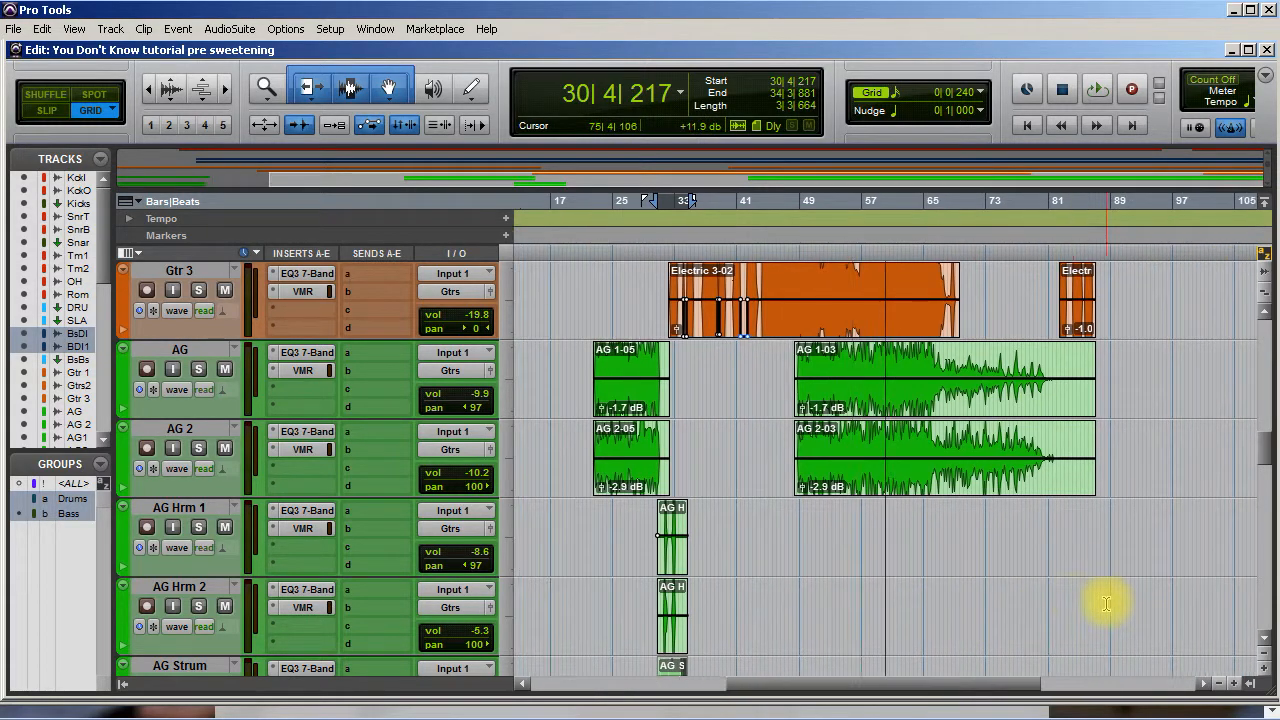
scroll(1016, 603, "down", 4)
scroll(1014, 600, "up", 3)
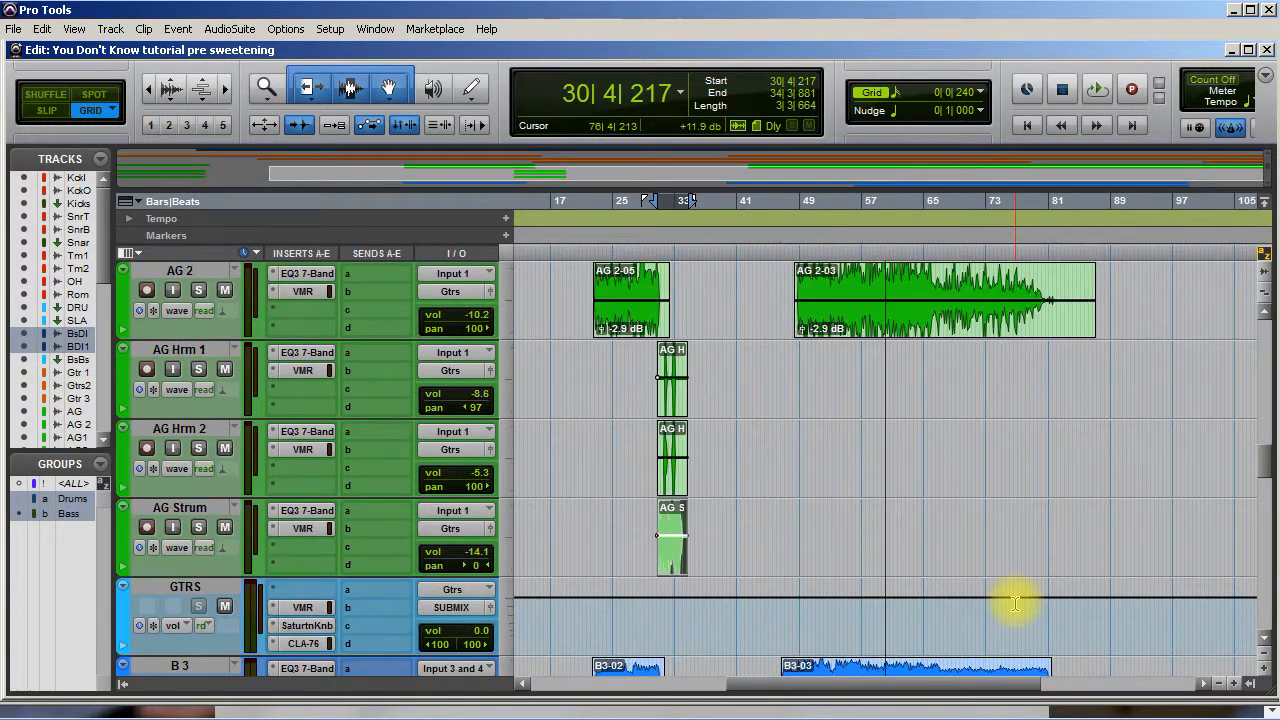
Step: Play the arrangement from 73|1|240, 77|4|240 and 80|3|720 to locate where the AG Strum copy should go
left_click(986, 603)
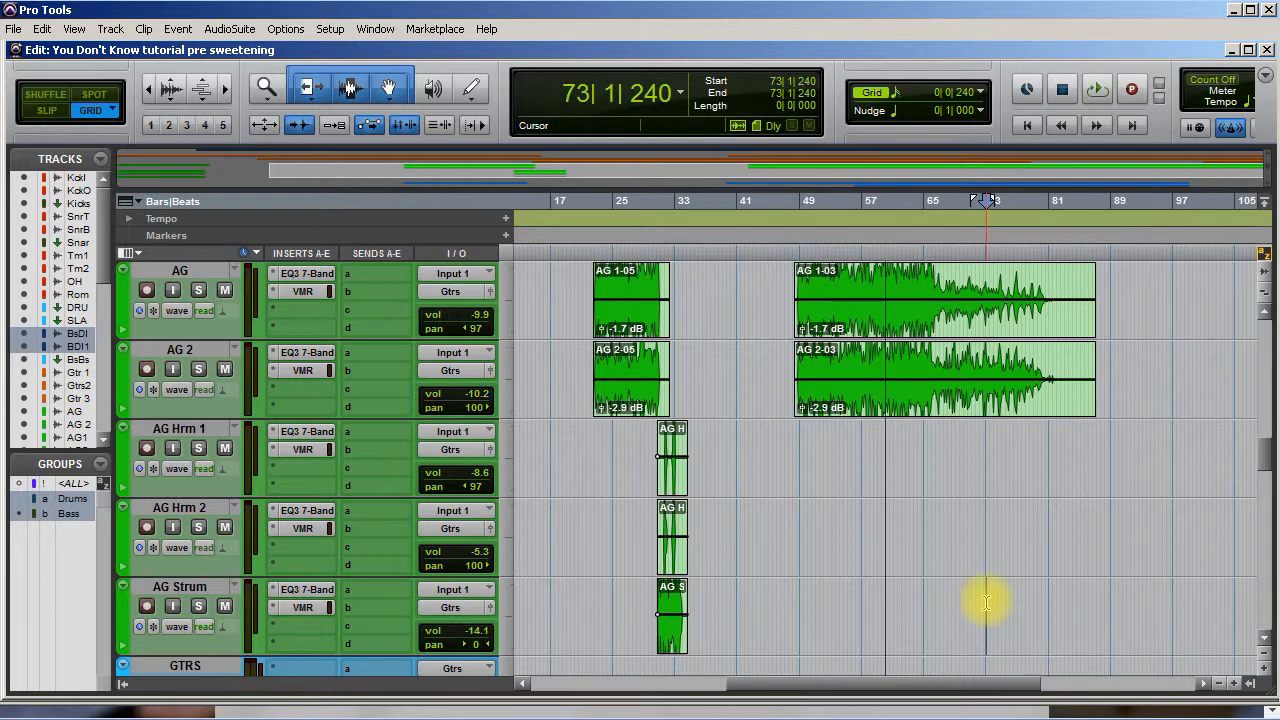
key("space")
left_click(919, 608)
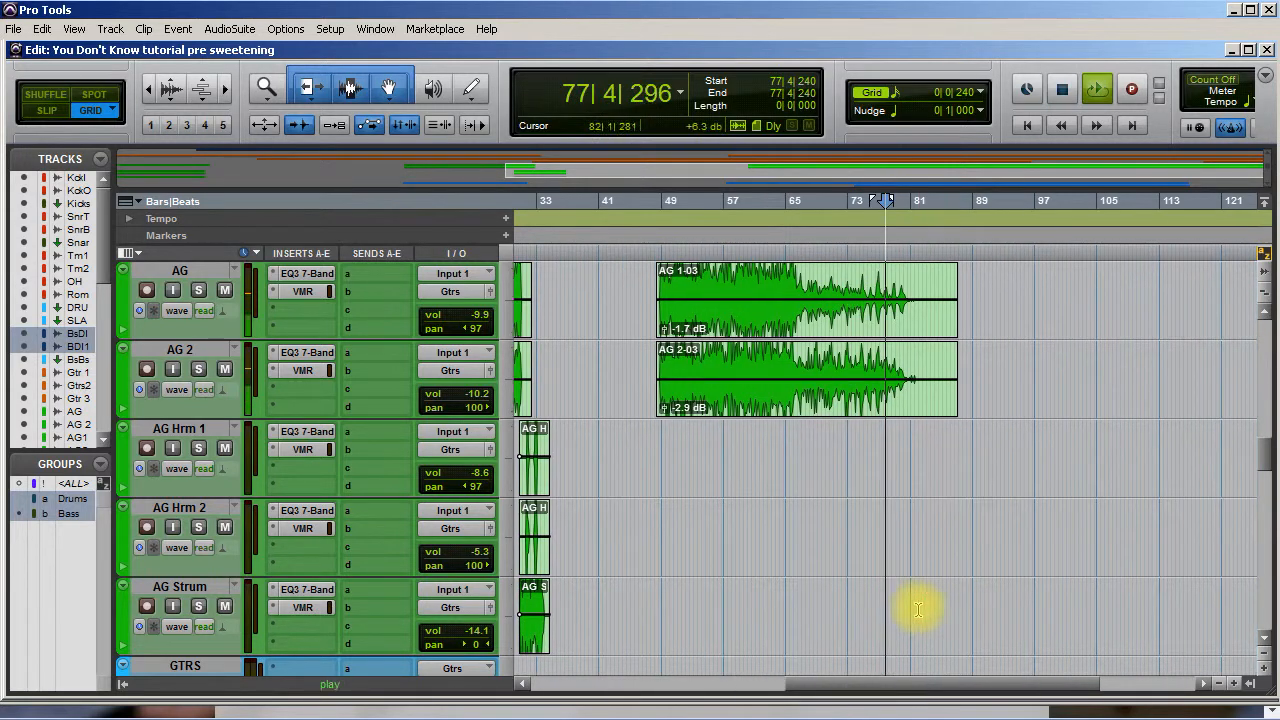
key("space")
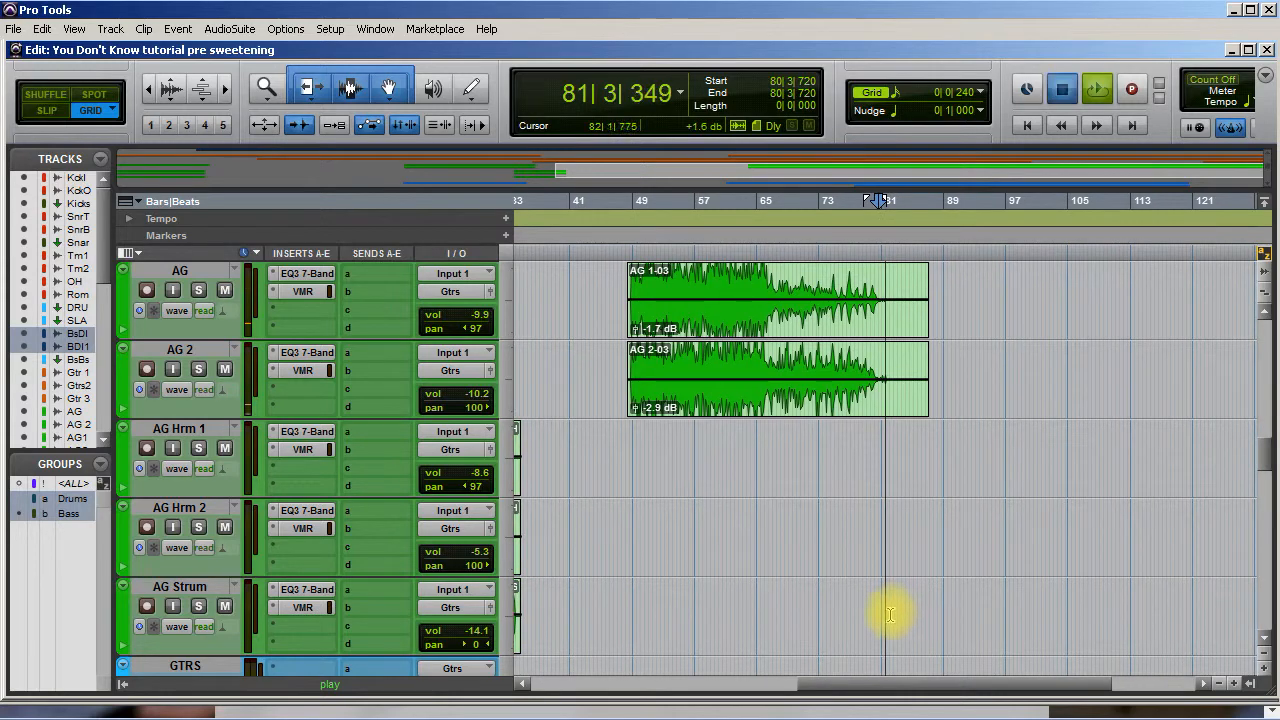
key("space")
key("space")
key("space")
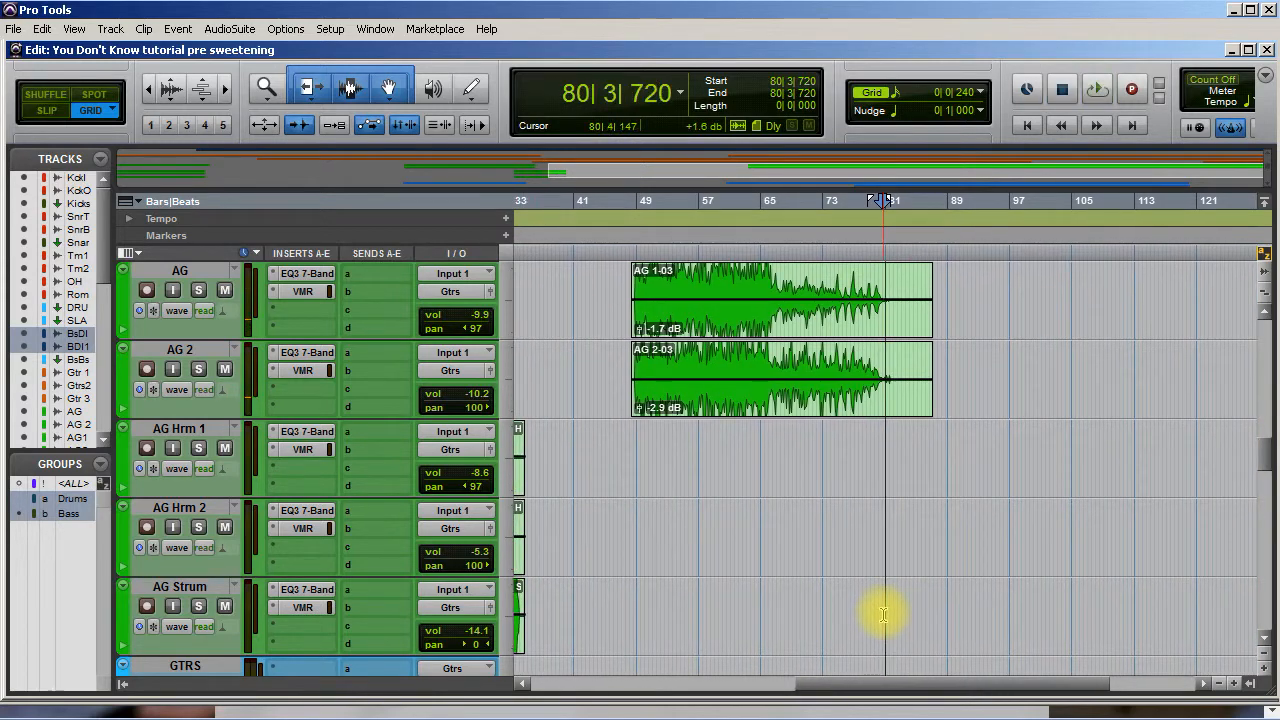
Step: Play the arrangement from 80|3|720 to find the insertion point on the AG Strum track
key("ctrl+bracketleft")
key("ctrl+bracketright")
key("ctrl+bracketright")
key("ctrl+bracketright")
key("ctrl+bracketright")
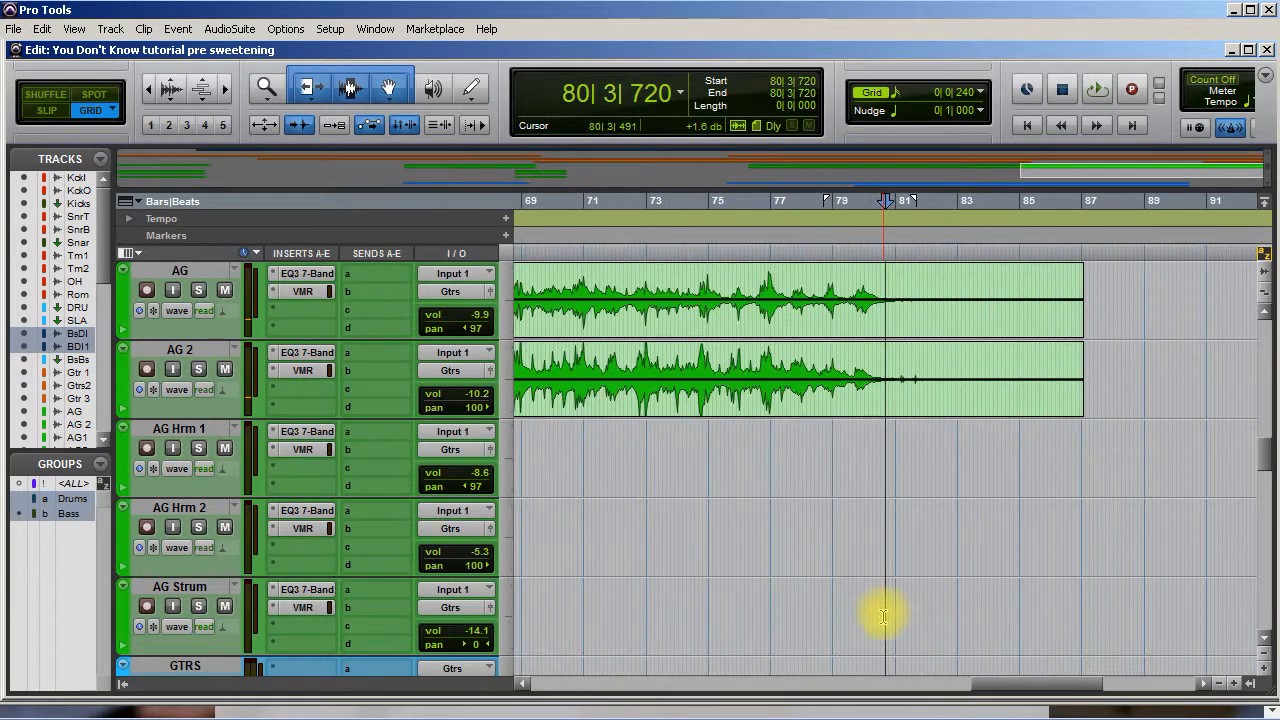
key("space")
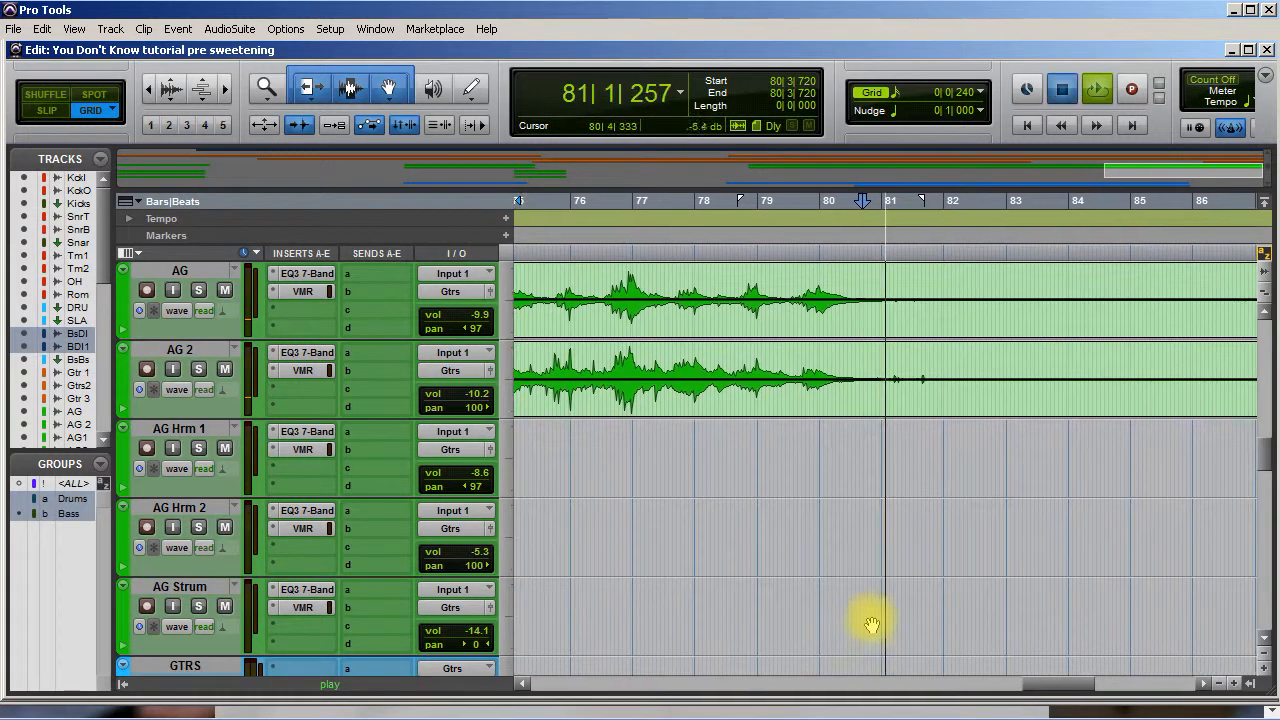
key("space")
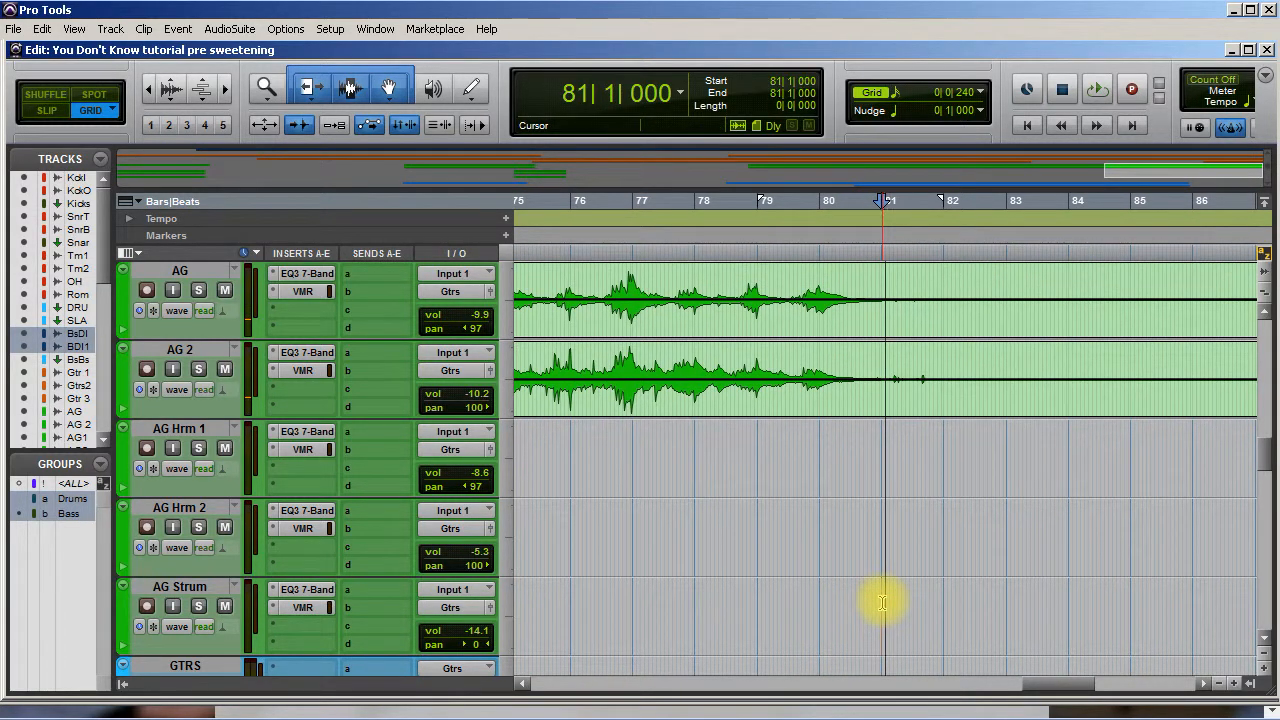
Step: Paste the copied strum clip on the AG Strum track at 81|1|000 and move its start to 80|4|240
right_click(882, 601)
left_click(909, 363)
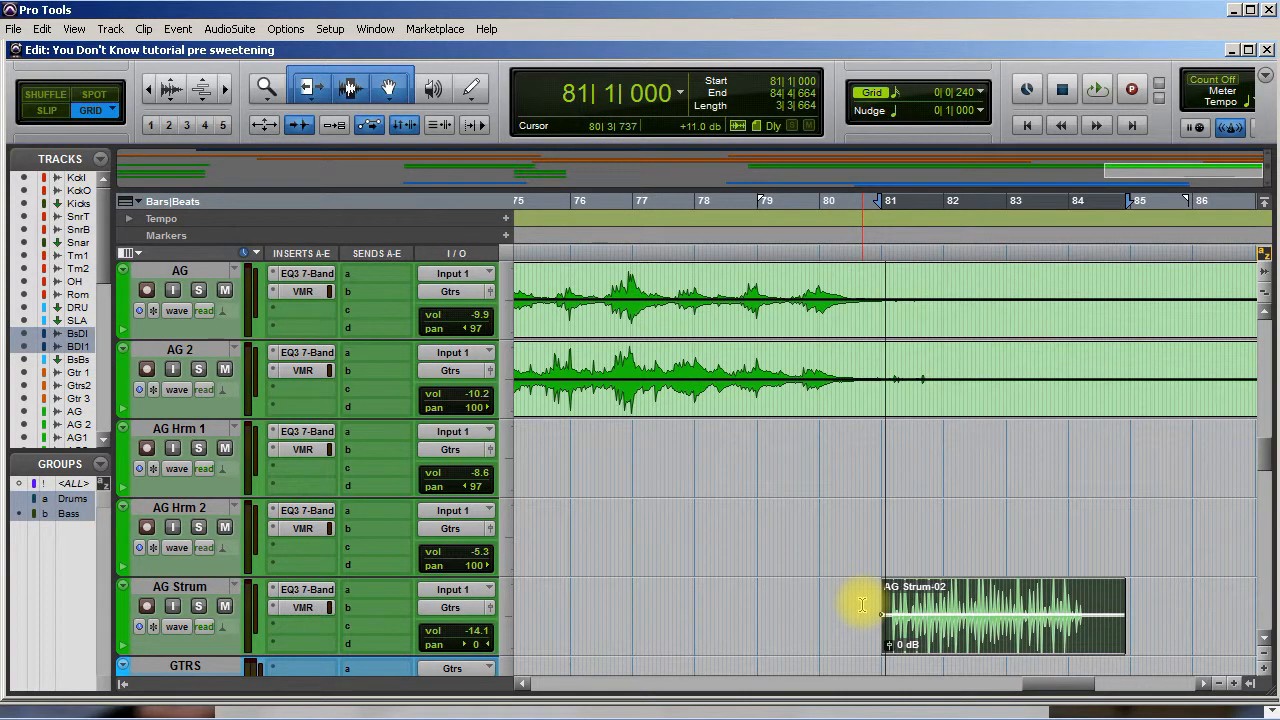
key("ctrl+bracketright")
key("ctrl+bracketright")
key("ctrl+bracketright")
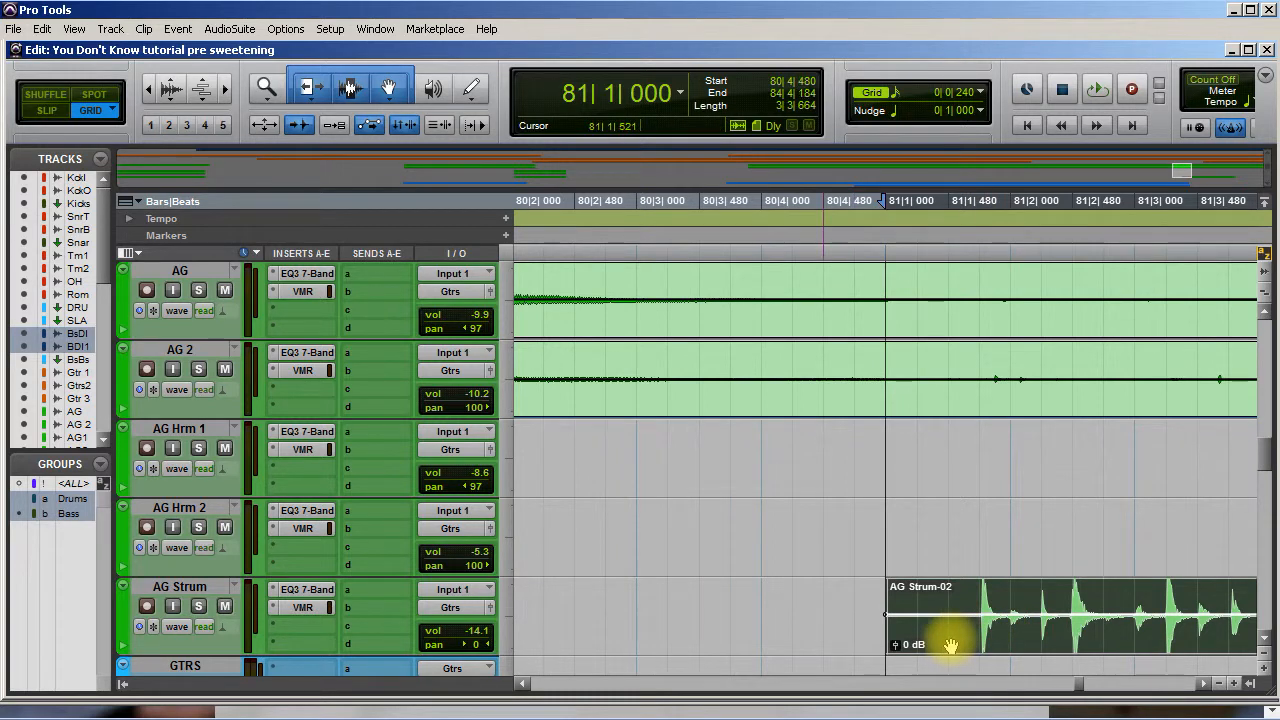
left_click_drag(928, 645, 835, 645)
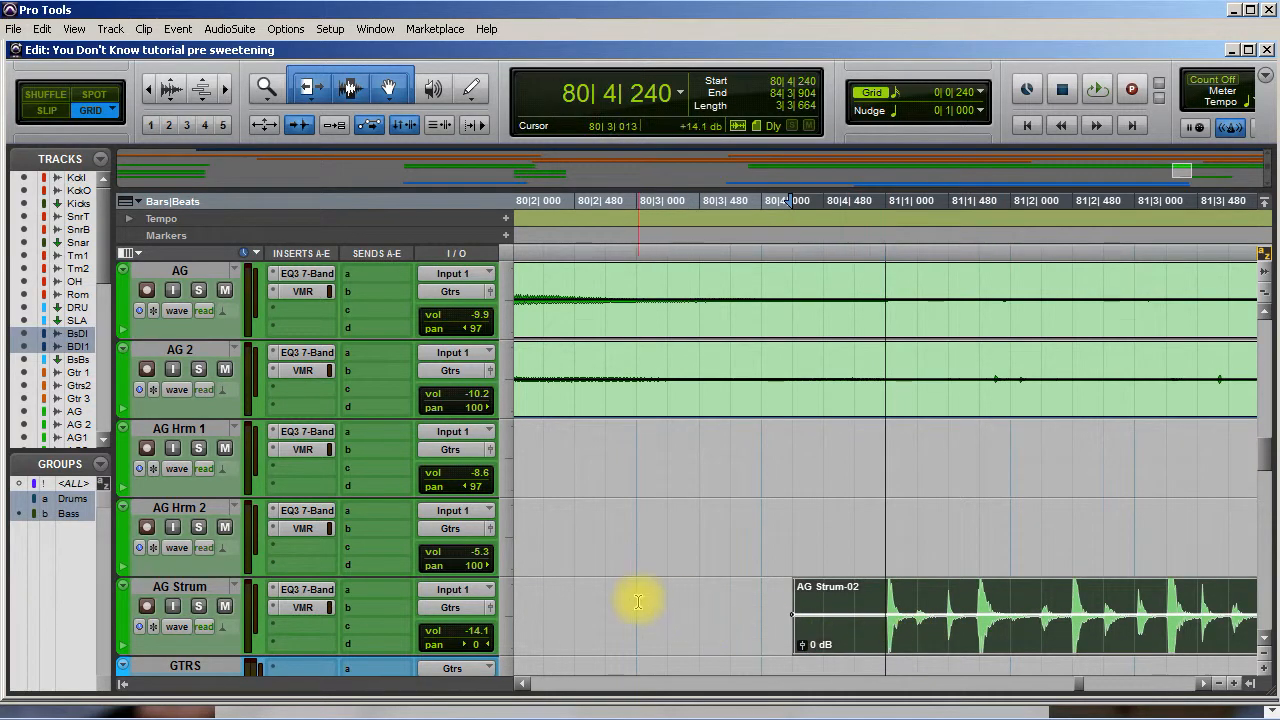
Step: Play the pasted AG Strum clip from 80|2|720 through its ending
left_click(593, 600)
key("space")
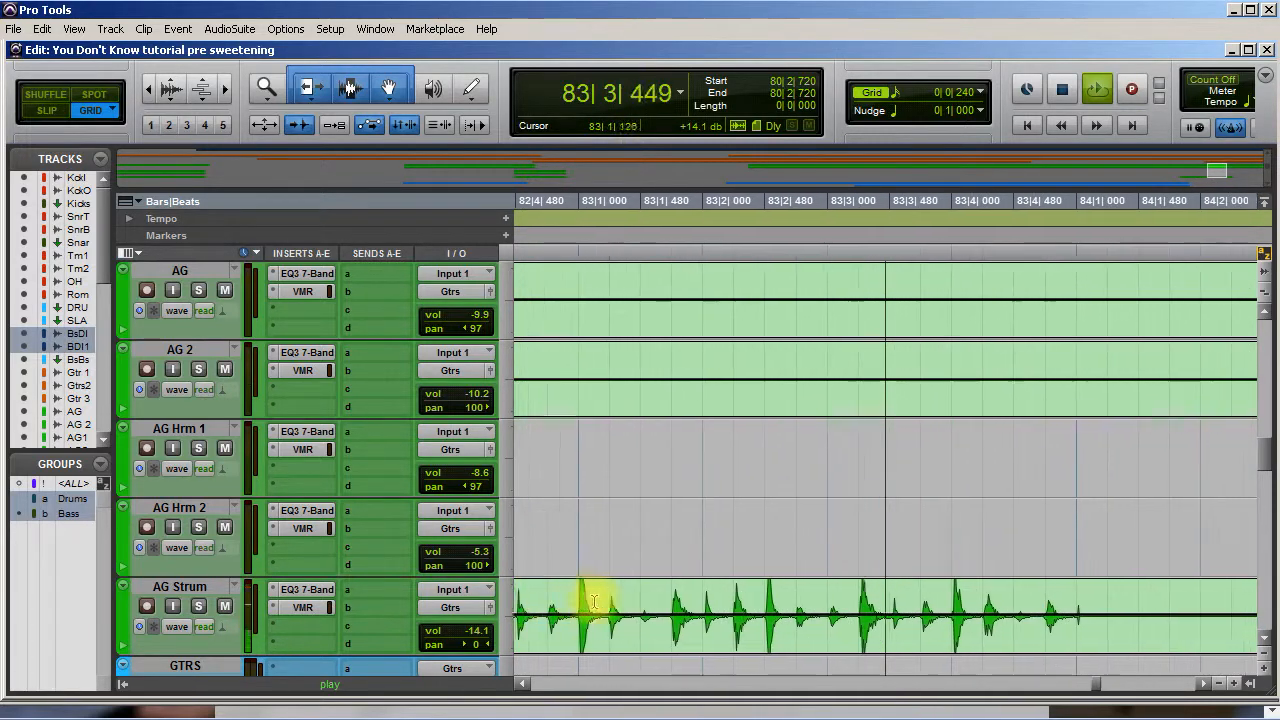
key("space")
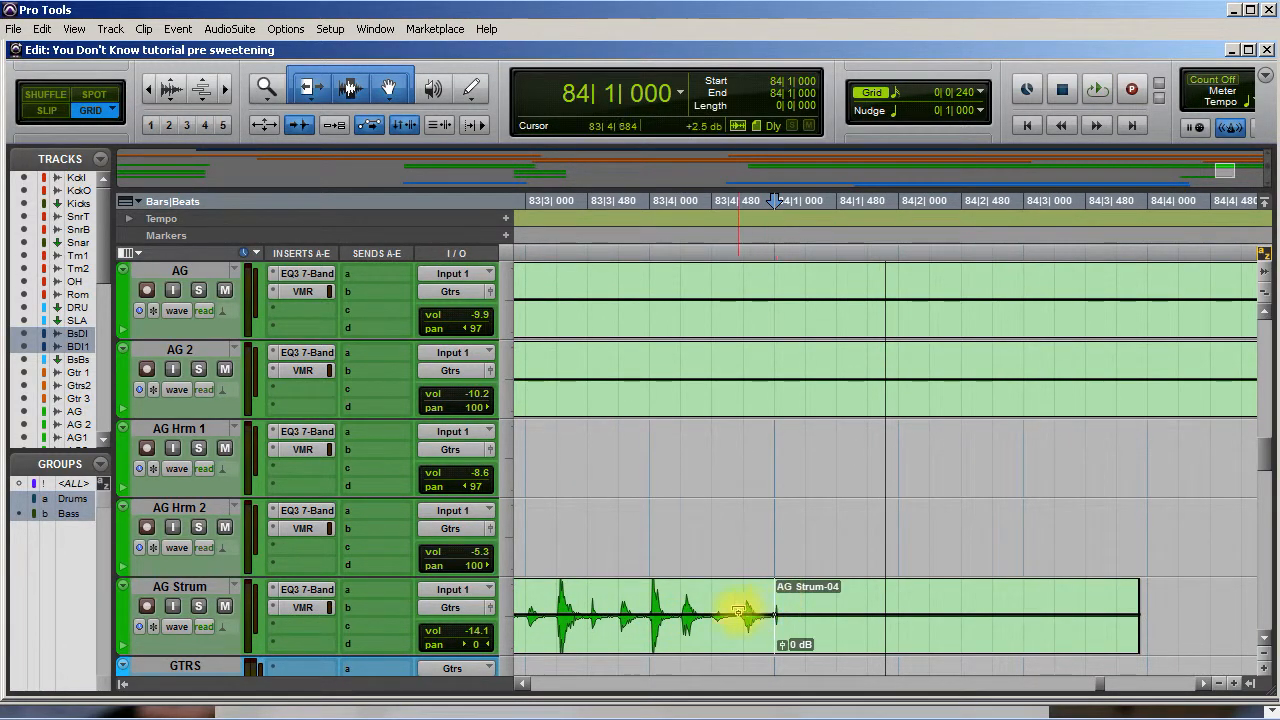
Step: Separate the AG Strum clip at 84|1|000 and delete its silent tail
left_click(903, 638)
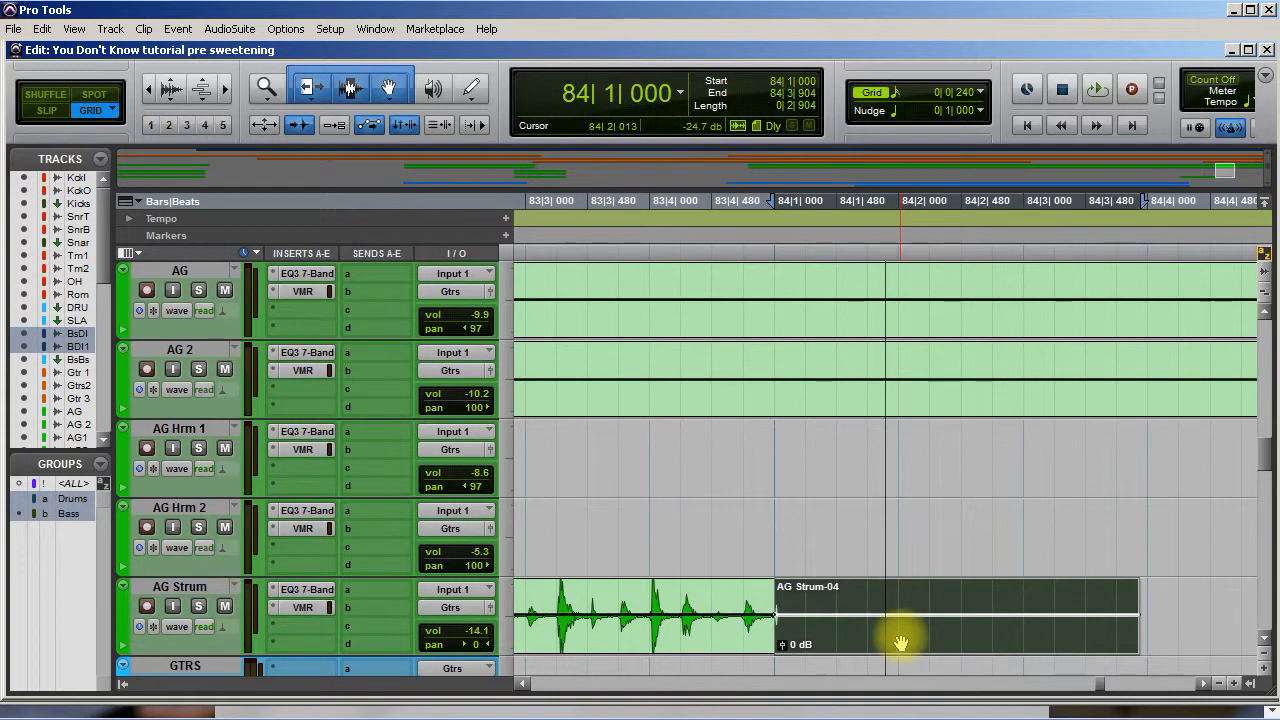
key("Delete")
scroll(508, 657, "left", 10)
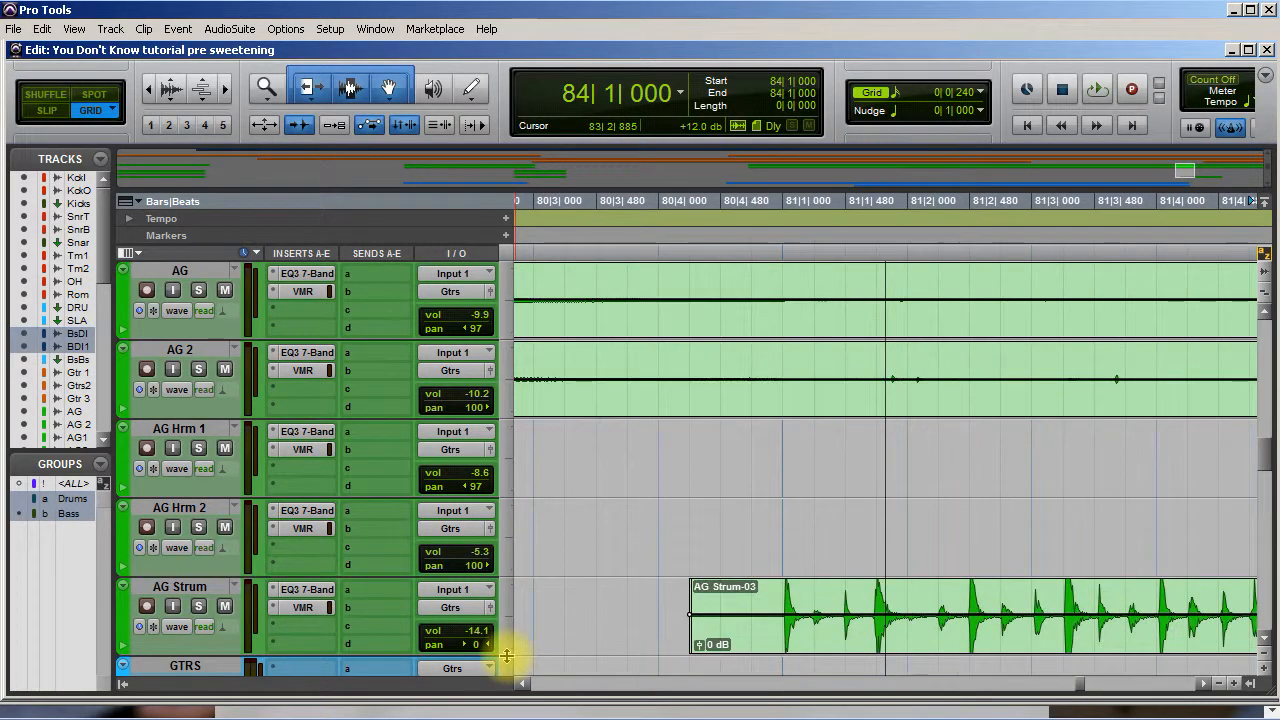
Step: Trim the silent start of the AG Strum clip to 80|4|720 and copy the trimmed clip
left_click(1030, 625)
key("Delete")
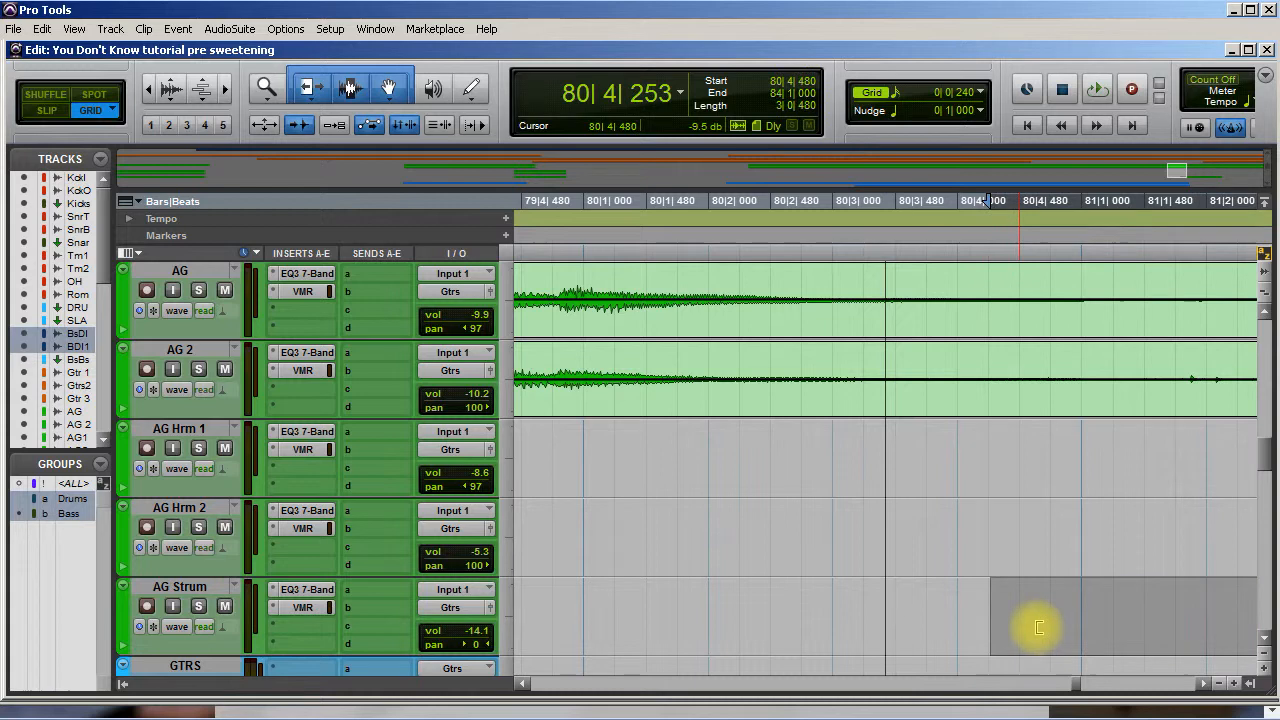
key("ctrl+z")
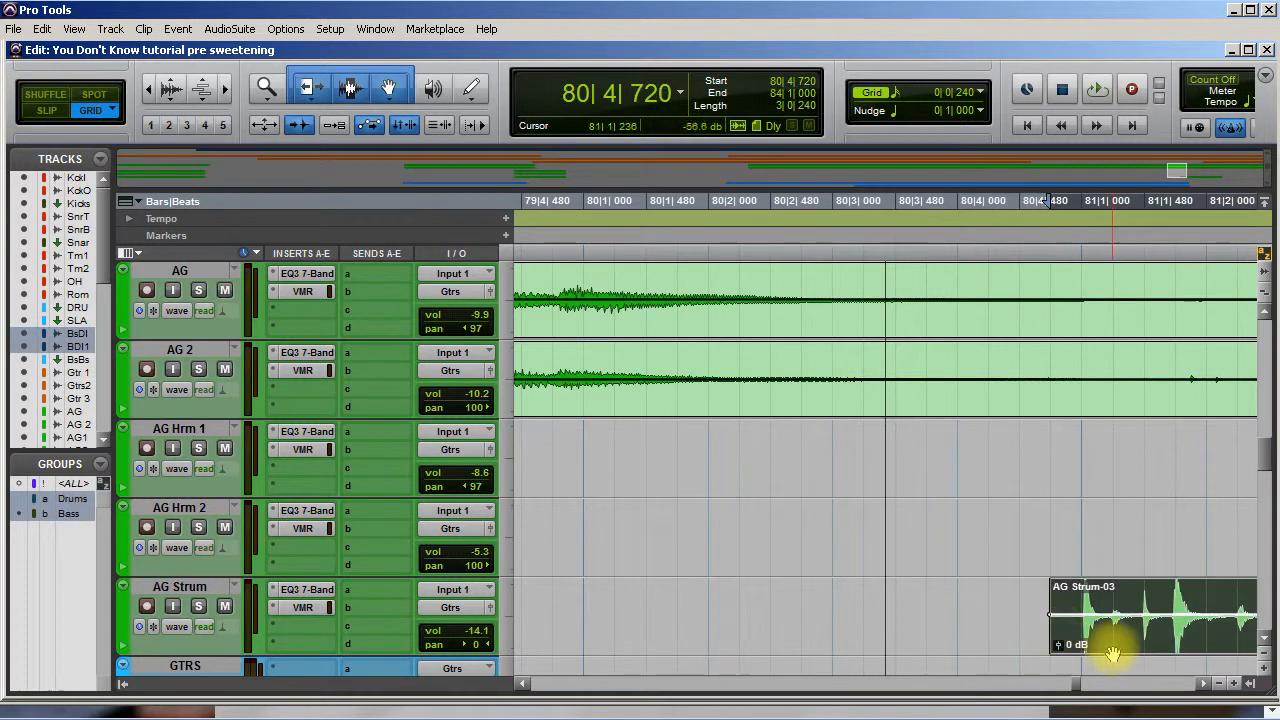
right_click(1112, 645)
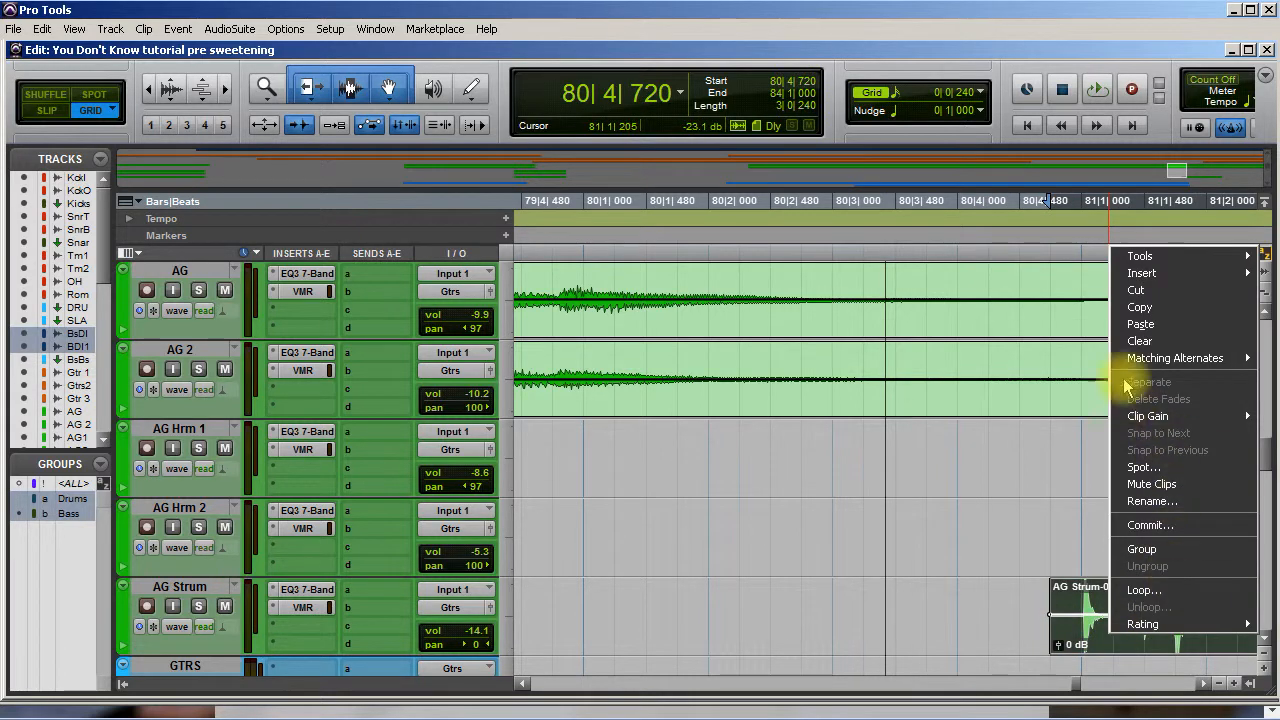
left_click(1140, 308)
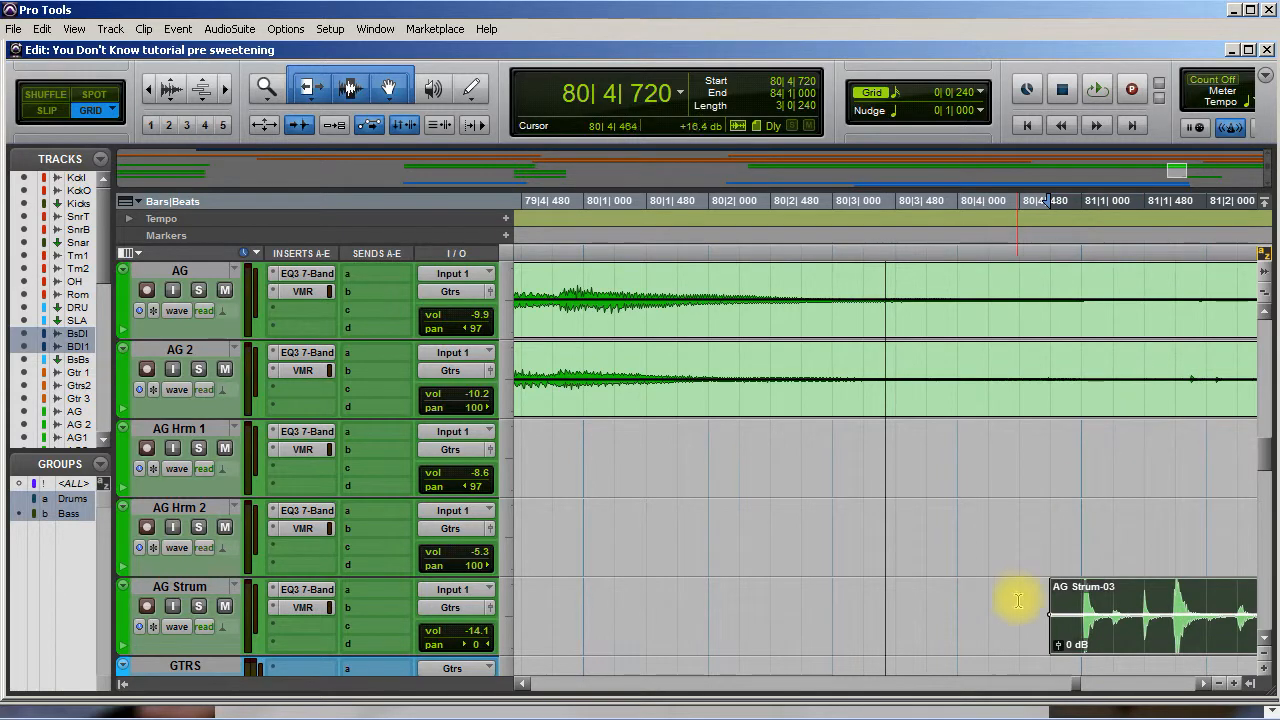
Step: Paste the strum copy at 84|1|000, move it 240 ticks earlier and crossfade the join from 83|4|720 to 84|1|240
scroll(1025, 615, "right", 10)
scroll(1020, 630, "right", 2)
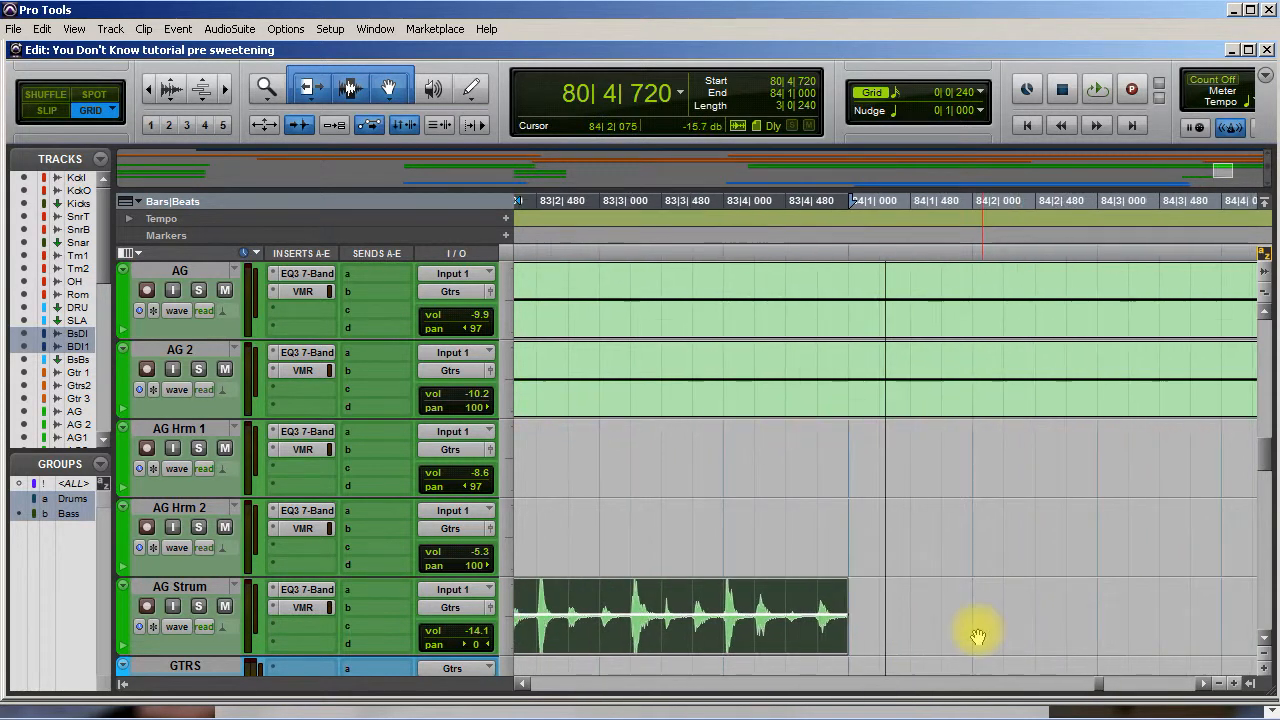
left_click(852, 594)
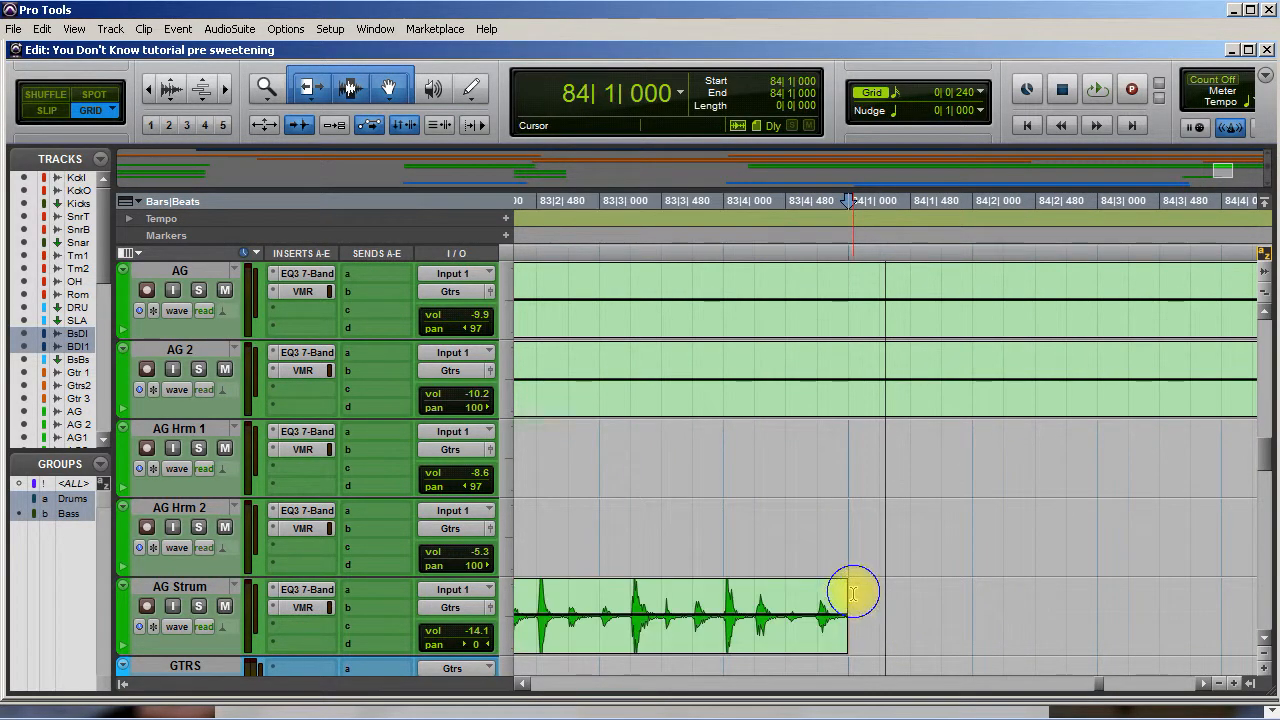
right_click(854, 591)
left_click(891, 360)
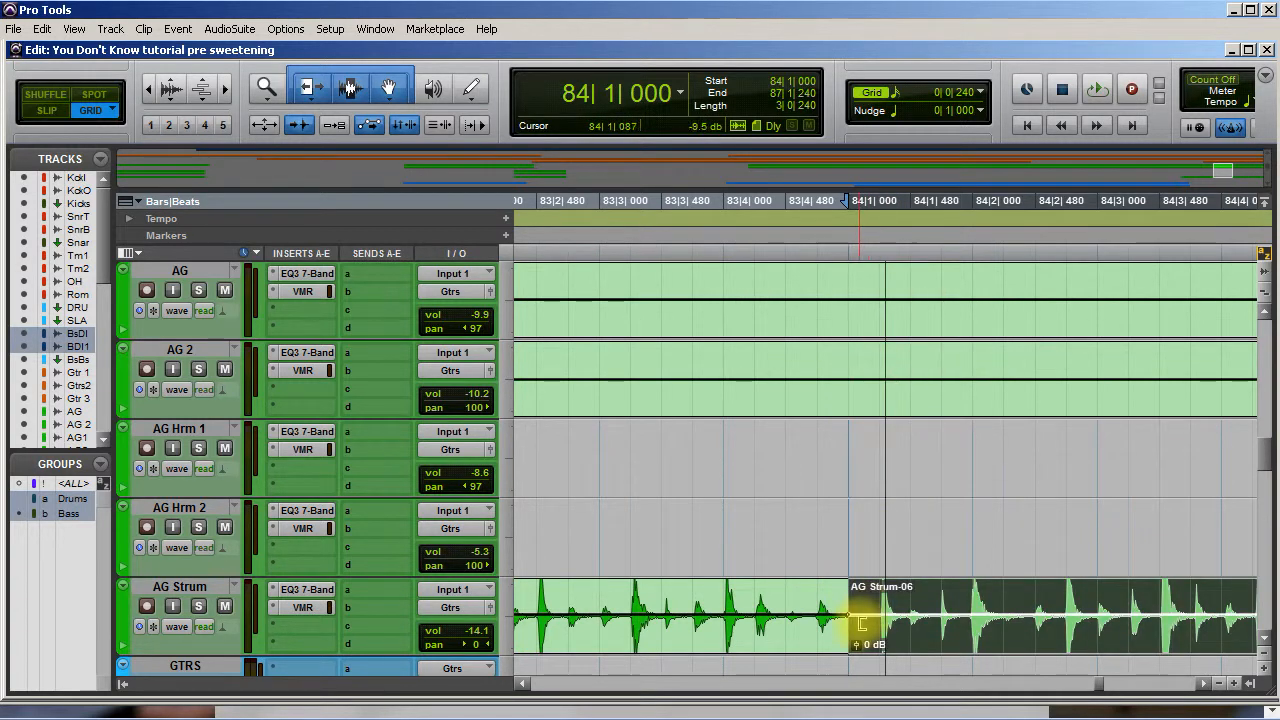
left_click_drag(853, 623, 818, 620)
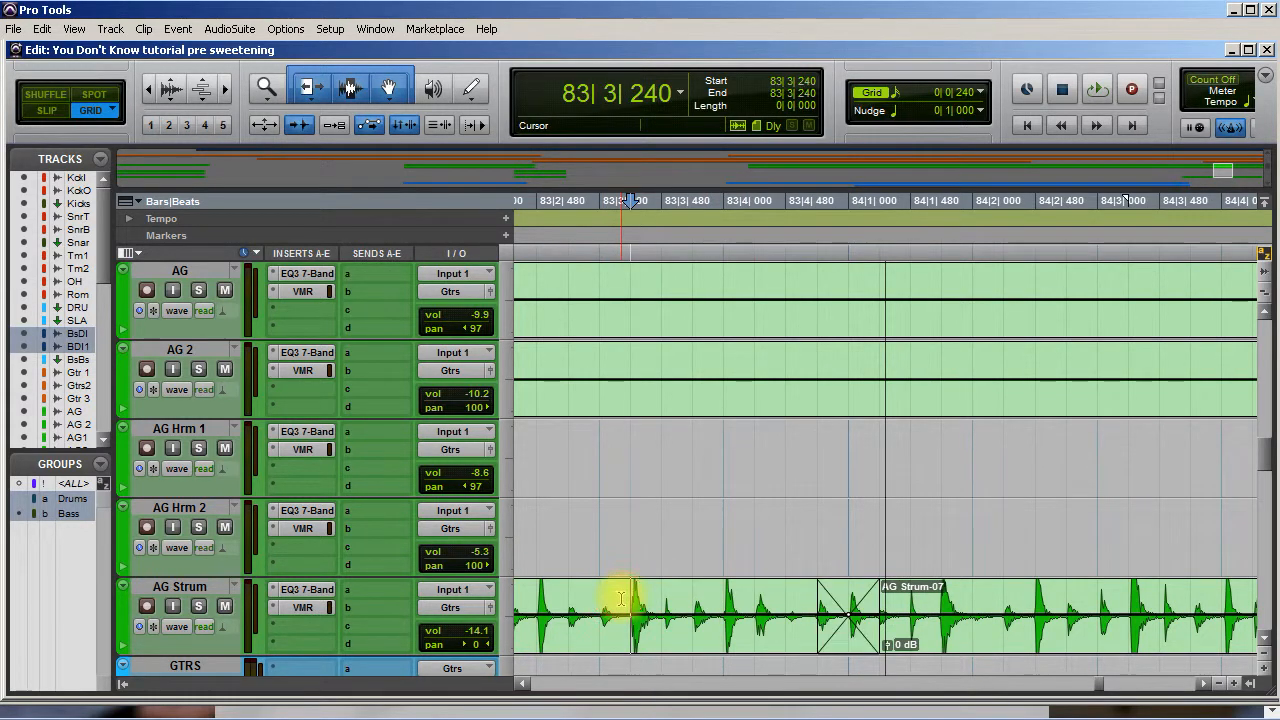
Step: Play across the strum crossfade from 83|3|240, and play the second clip's ending from 86|1|000
key("space")
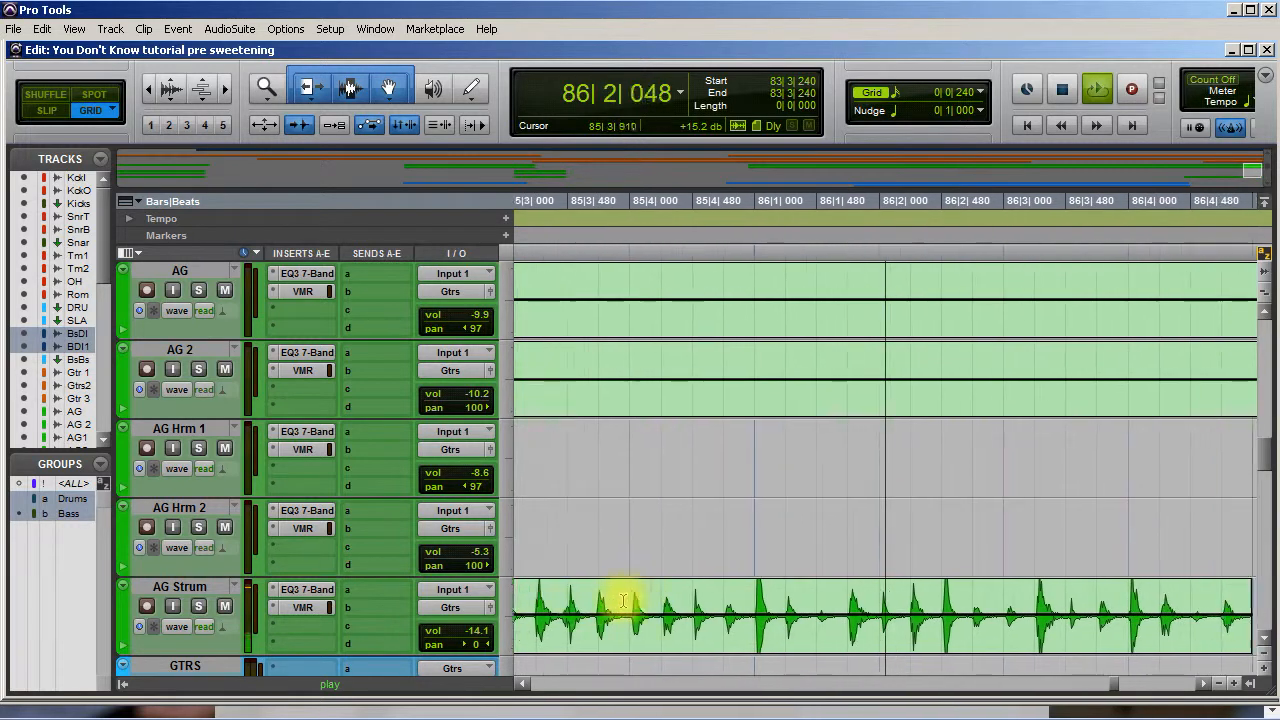
key("space")
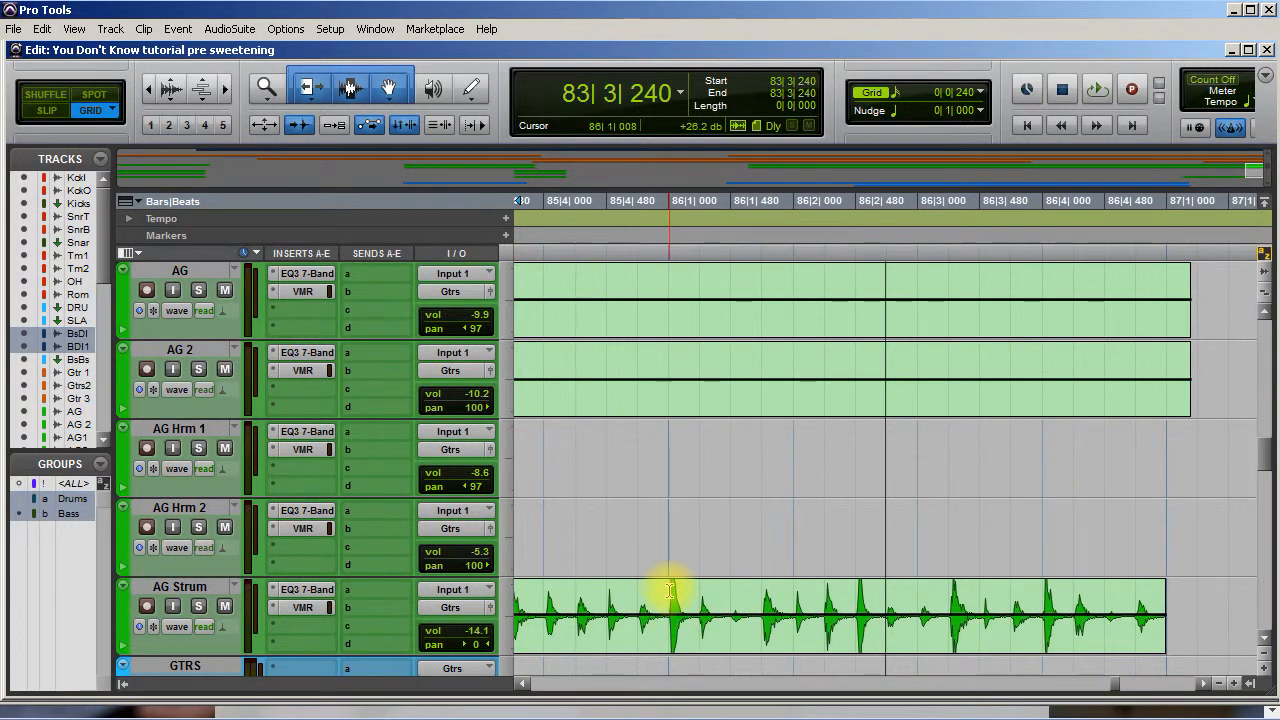
key("space")
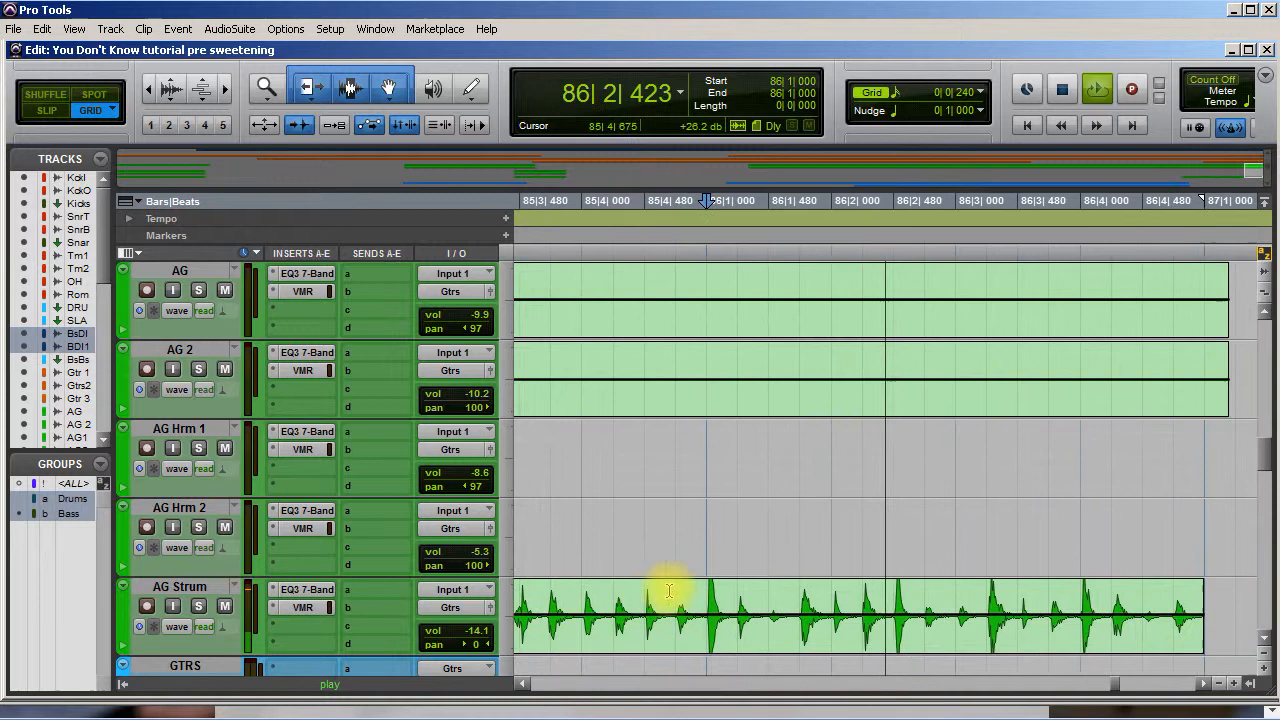
key("space")
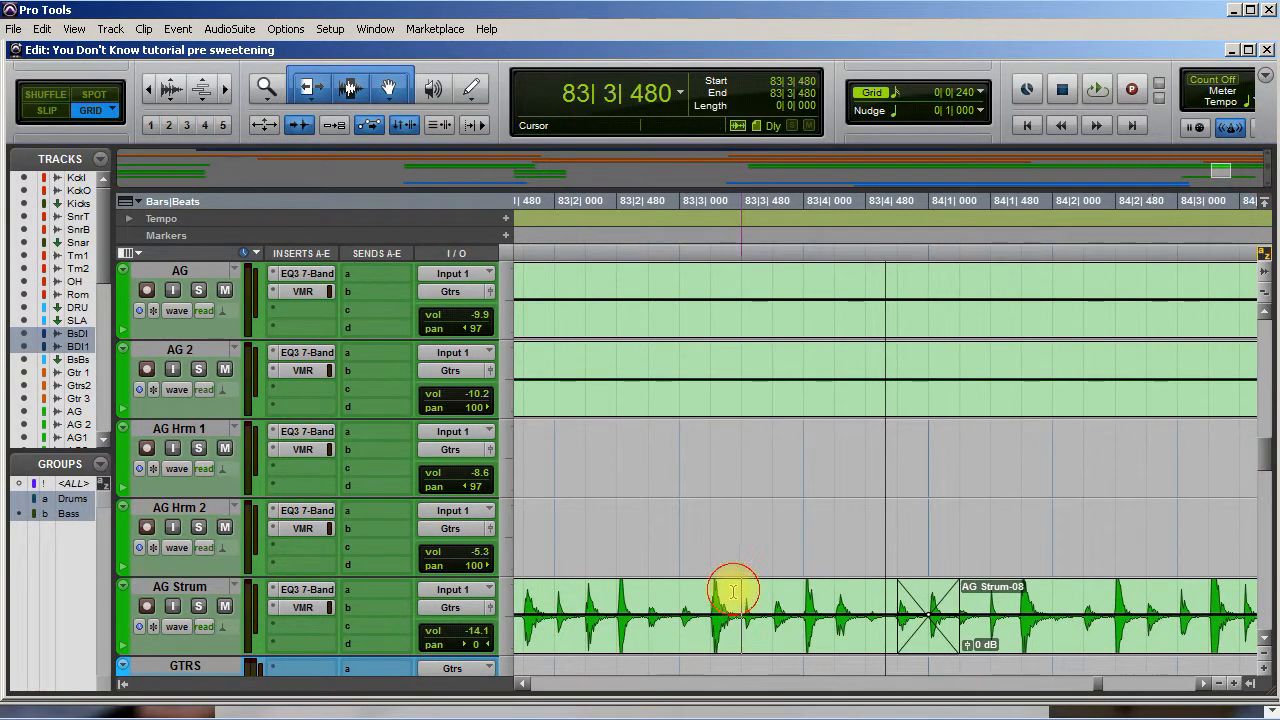
Step: Trim the end of the second AG Strum clip to 86|2|720 and play the edit from 83|3|480
key("space")
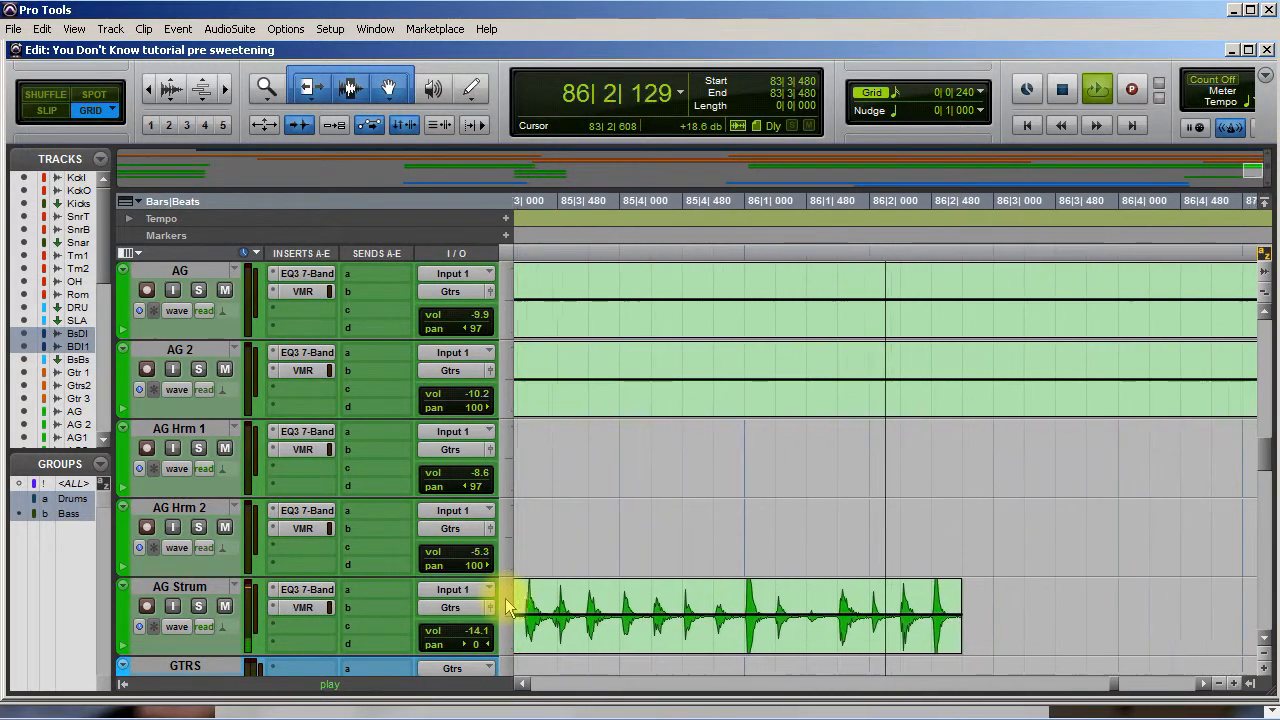
key("space")
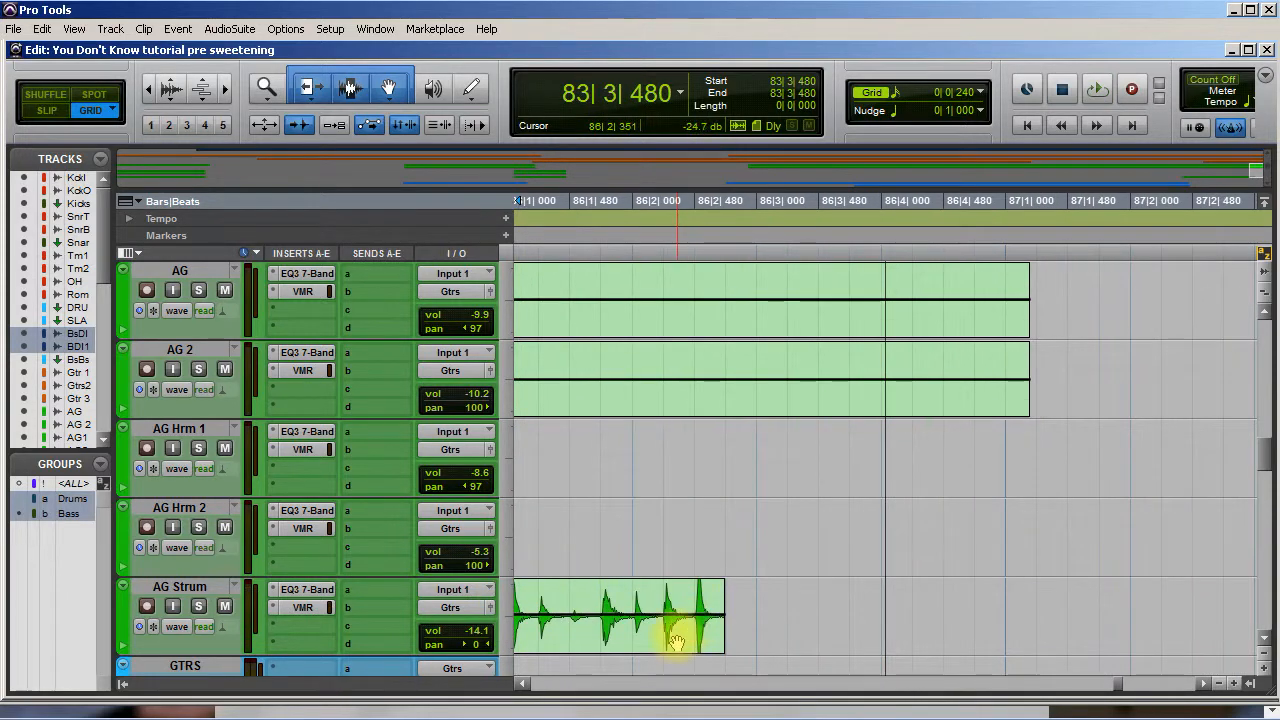
Step: Consolidate both AG Strum clips from 80|4|720 to 86|3|240 into a single clip
key("r")
key("r")
key("r")
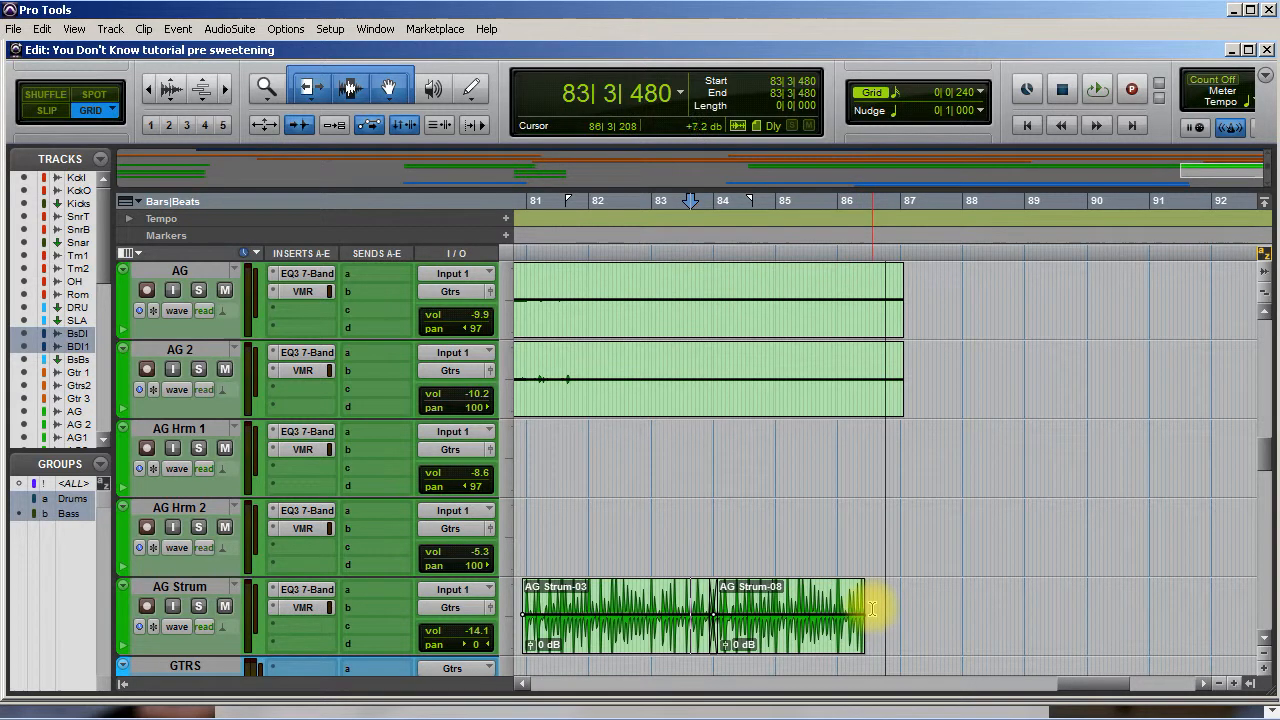
left_click_drag(872, 605, 523, 608)
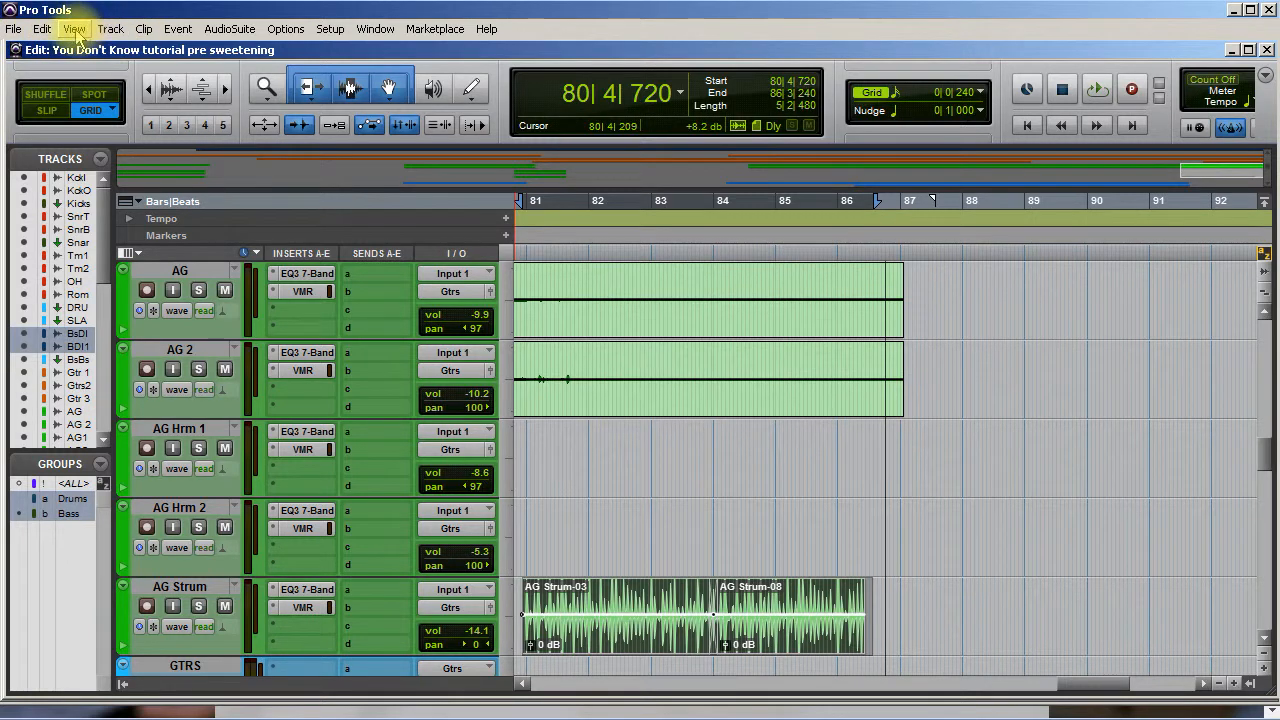
left_click(41, 29)
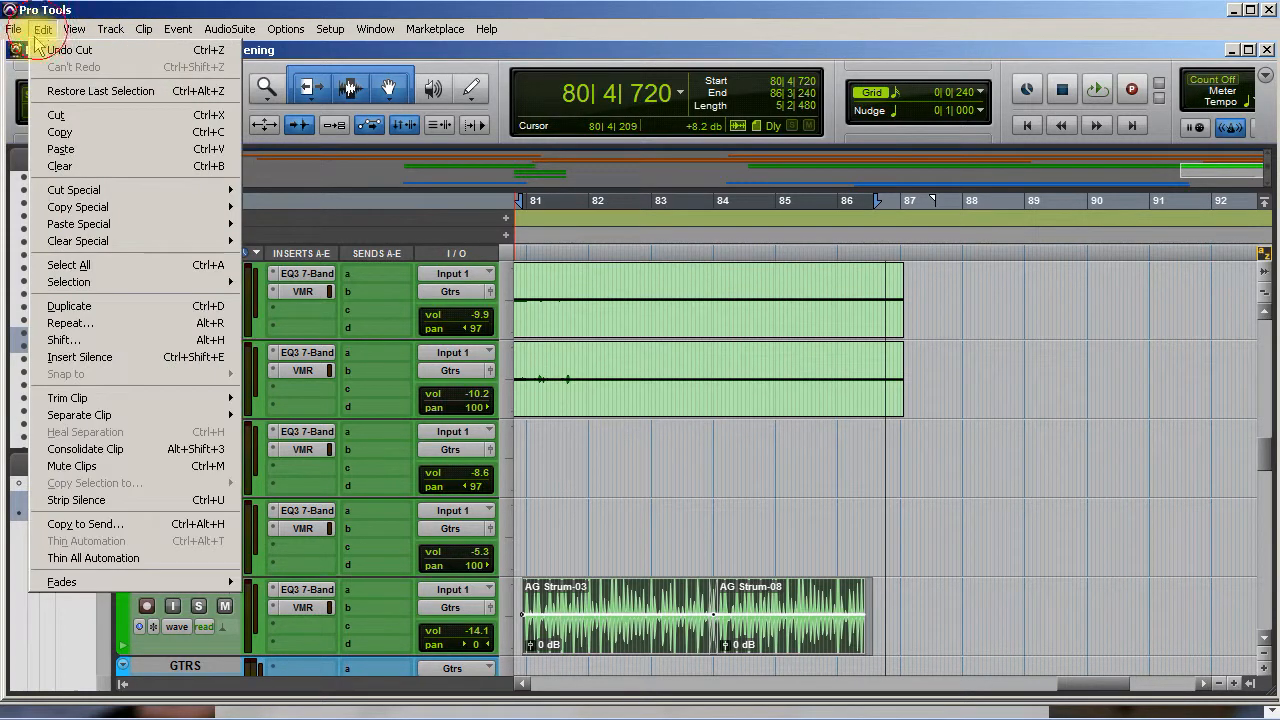
left_click(90, 449)
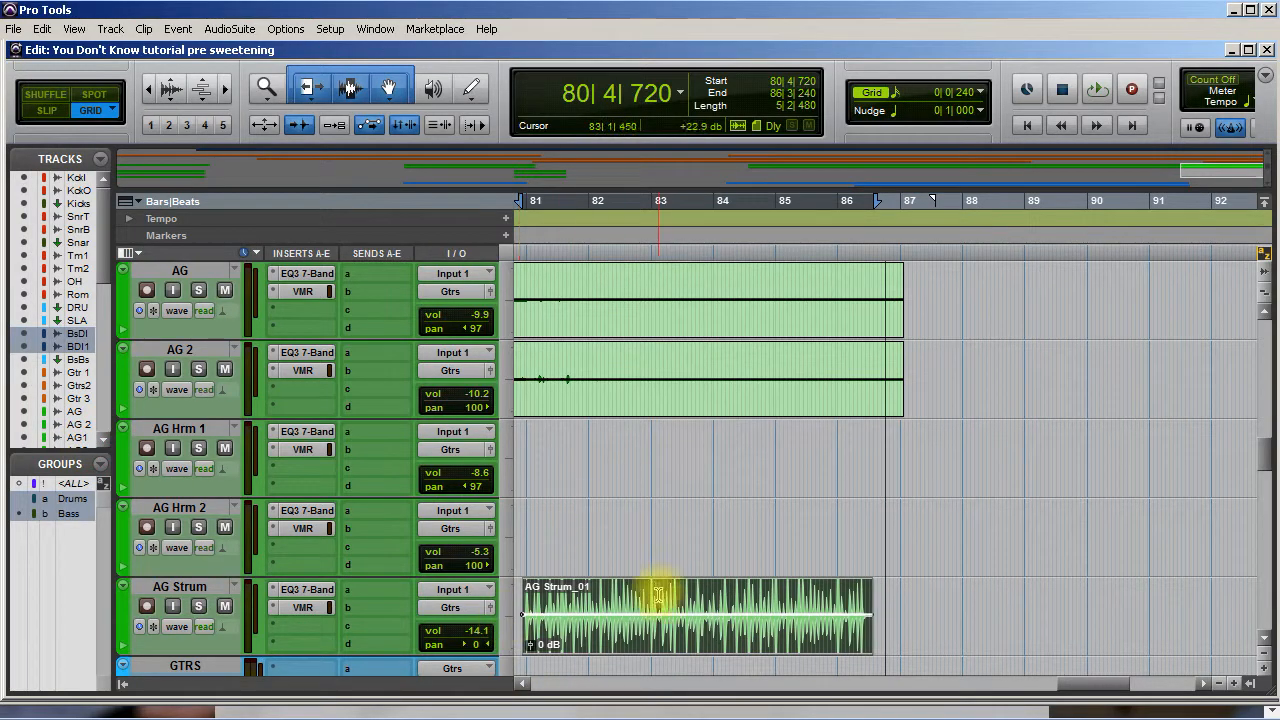
Step: Lower the consolidated AG Strum clip's gain to -7.2 dB and play the transition from 80|4|000
left_click_drag(681, 609, 681, 614)
scroll(660, 603, "left", 5)
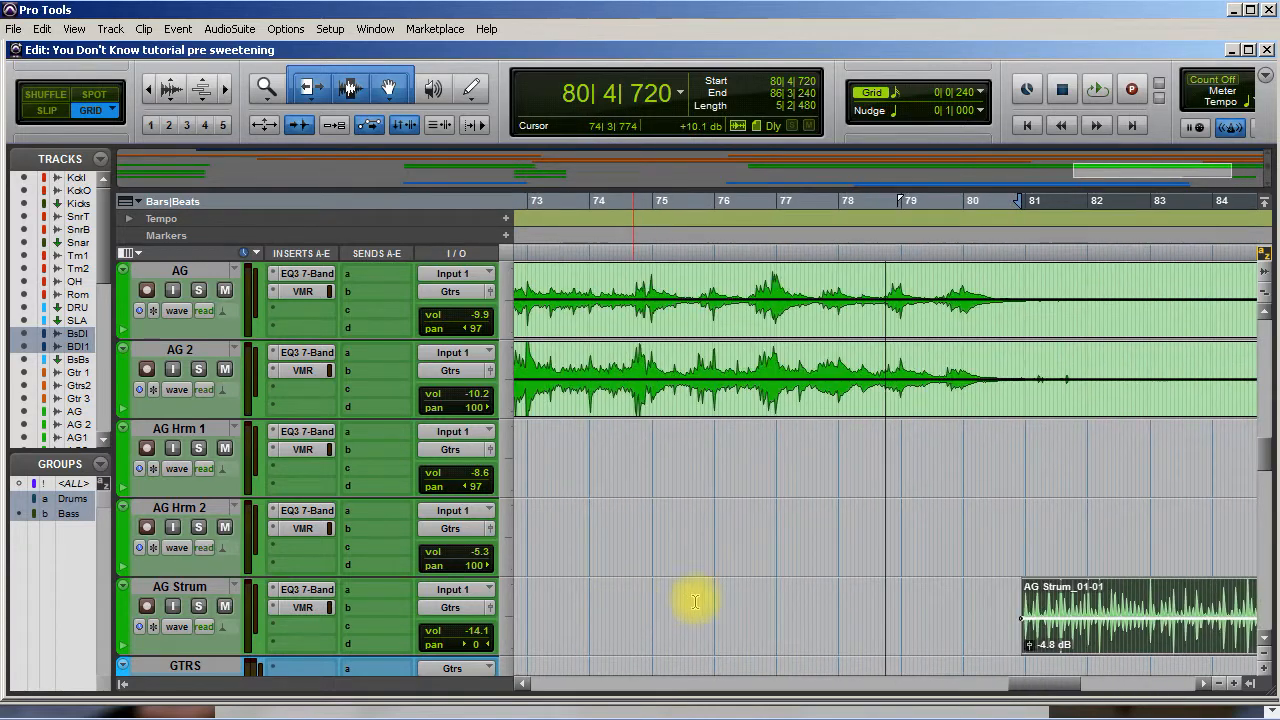
left_click(1015, 600)
key("space")
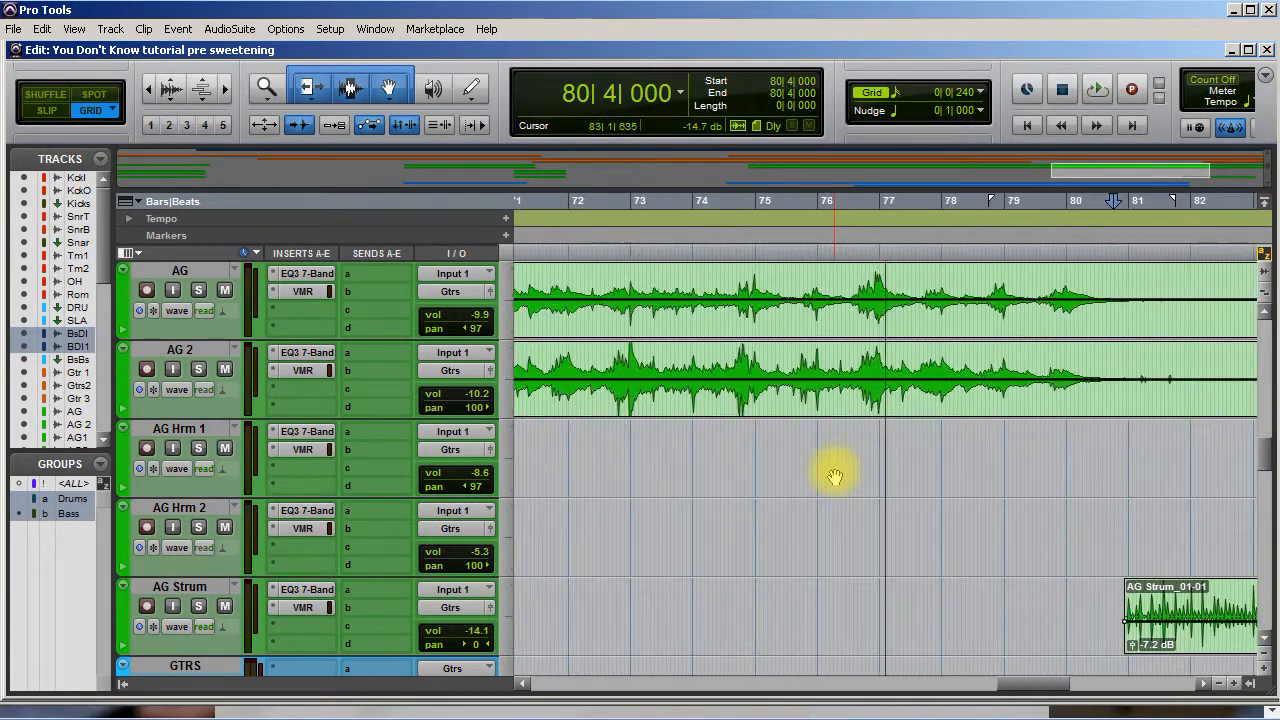
Step: Extend the start of the re-entry drum clips back to 81|3|240 and play the re-entry from 81|2|000
scroll(985, 552, "up", 15)
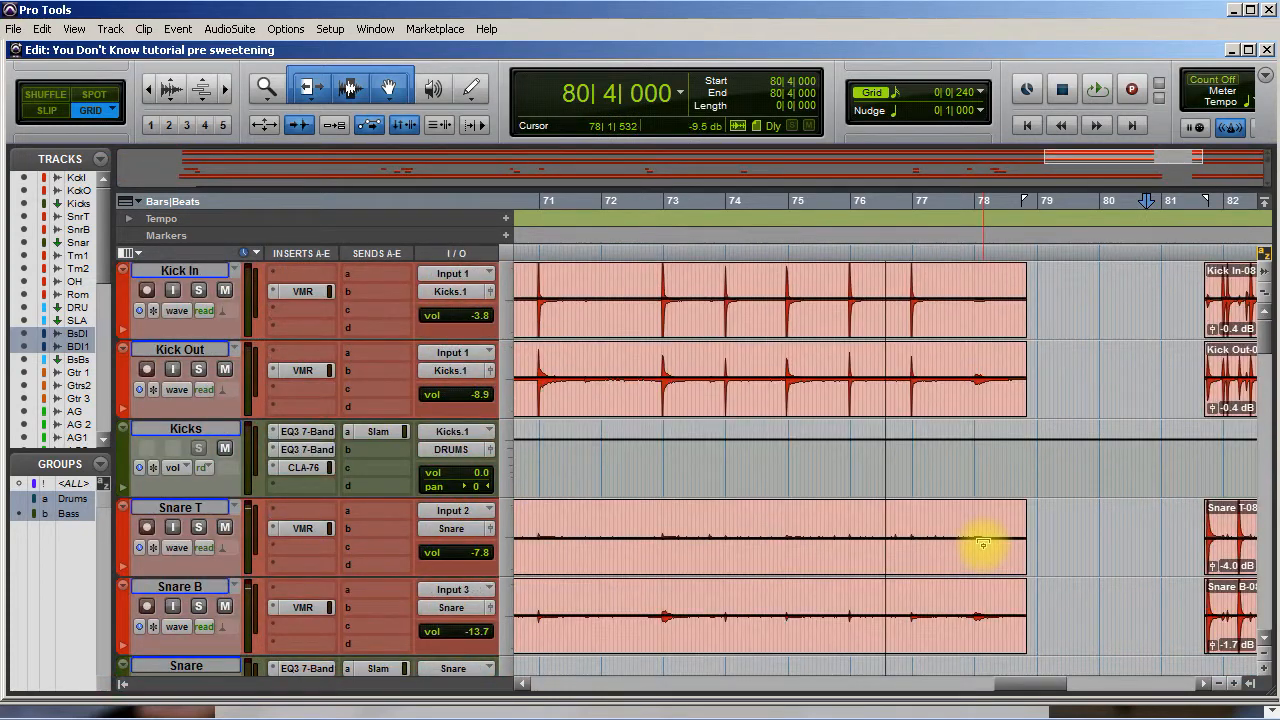
left_click(1210, 388)
key("Delete")
left_click_drag(1202, 388, 1200, 388)
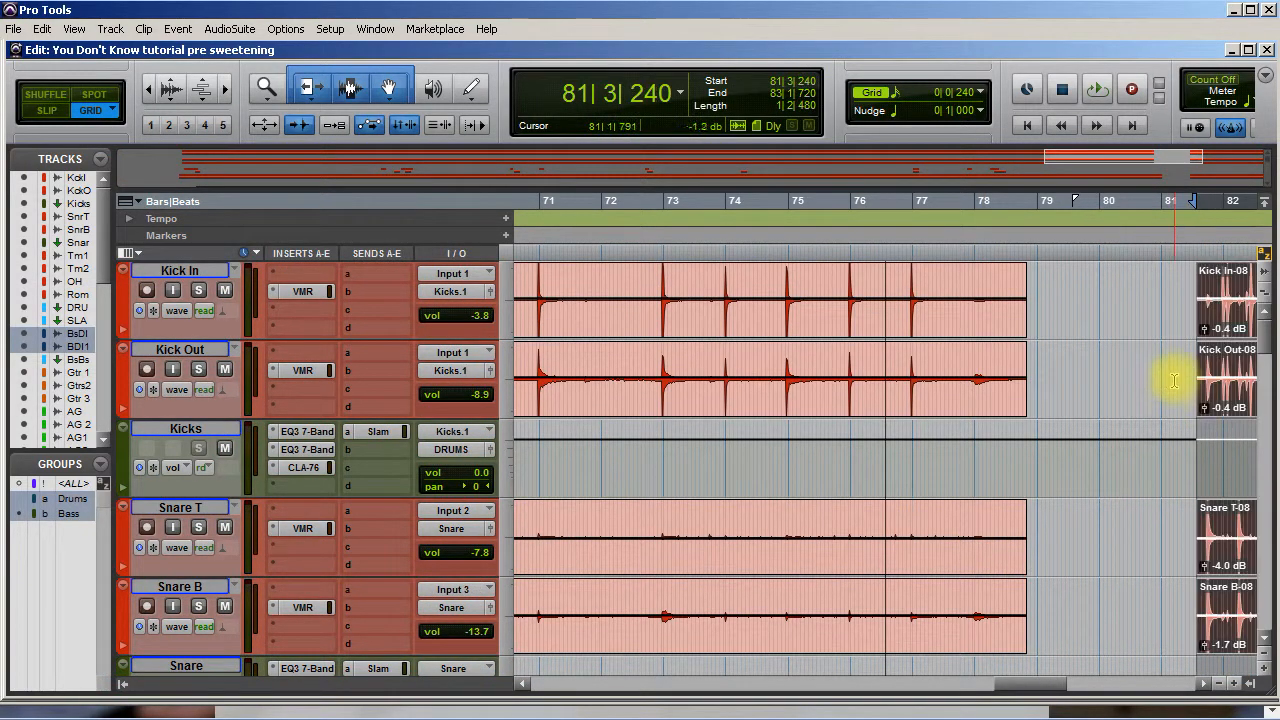
left_click(1175, 369)
key("space")
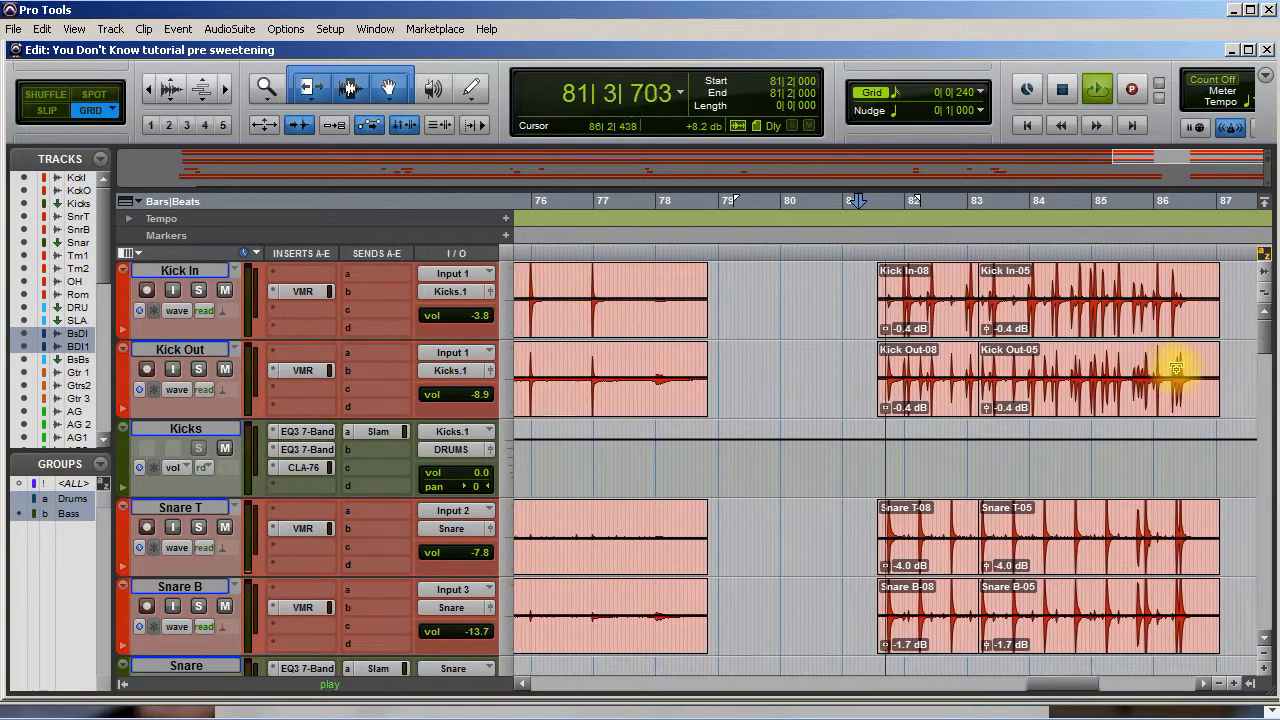
key("space")
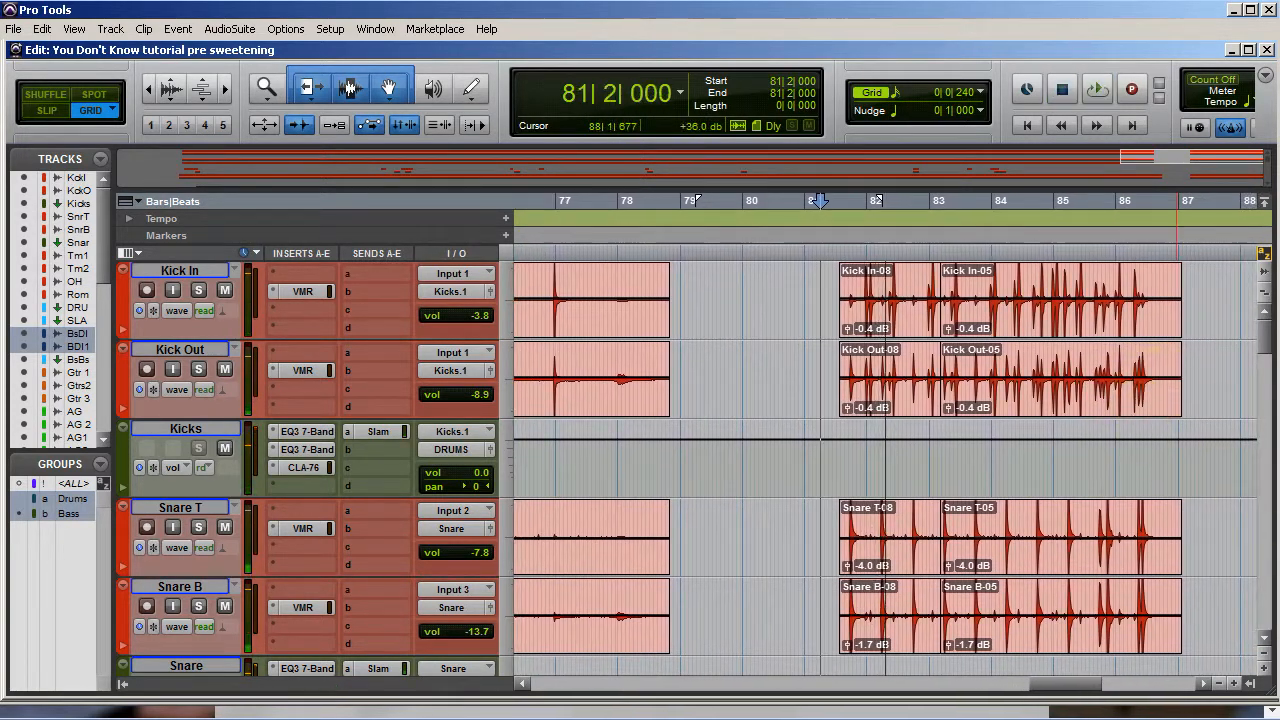
Step: Play the lead vocal phrase on the Ld Vox track from 80|3|480
left_click_drag(1265, 355, 1230, 533)
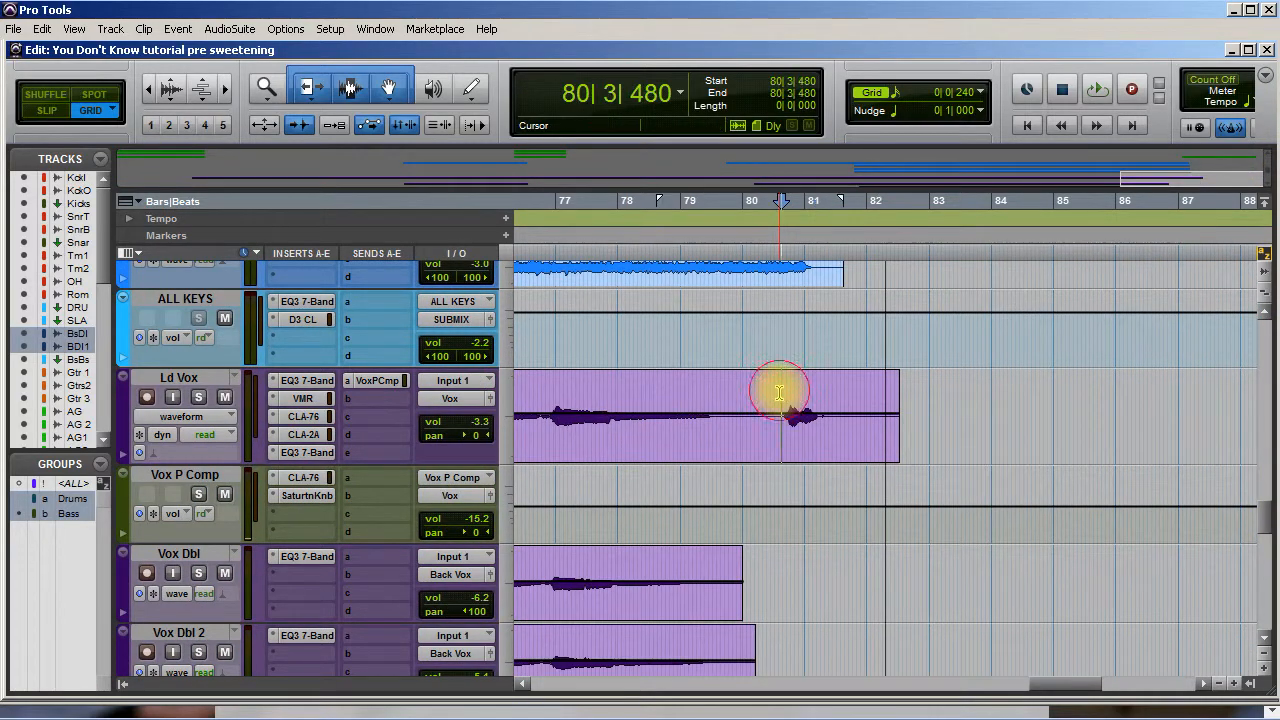
key("space")
key("space")
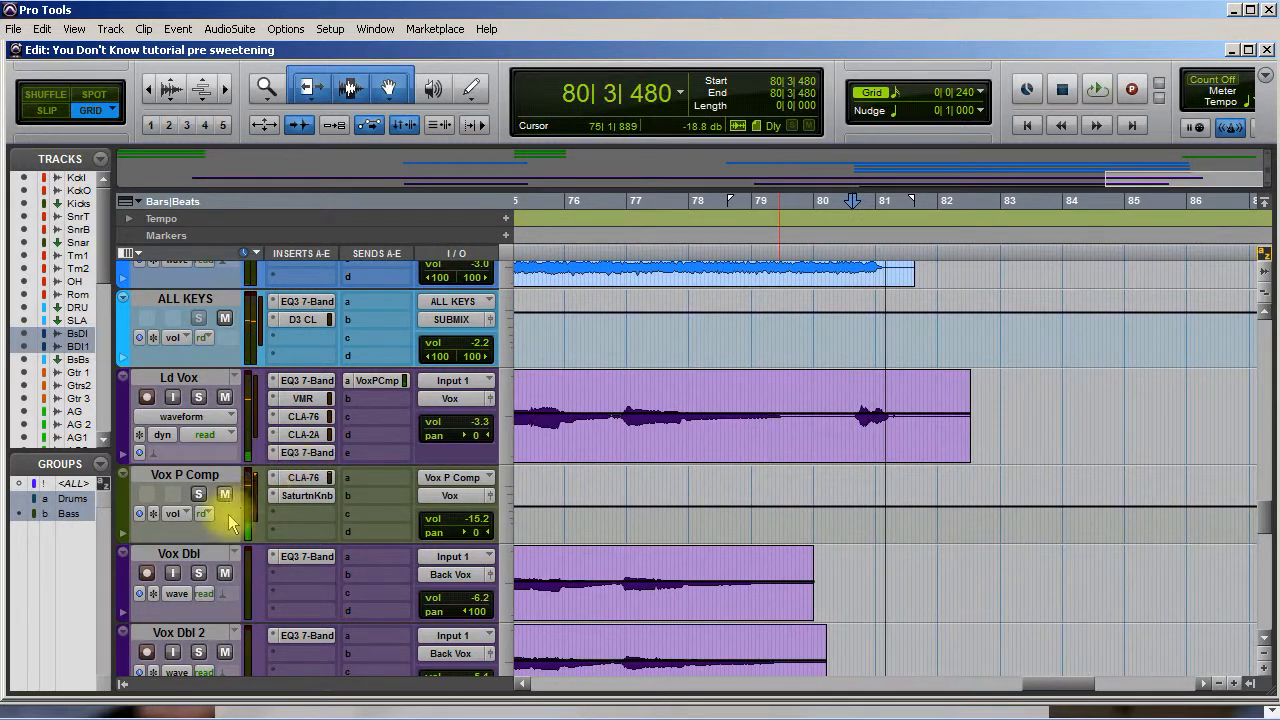
Step: Create a new mono audio track below Vox Dbl and route its output to the Vox (Stereo) bus
right_click(208, 561)
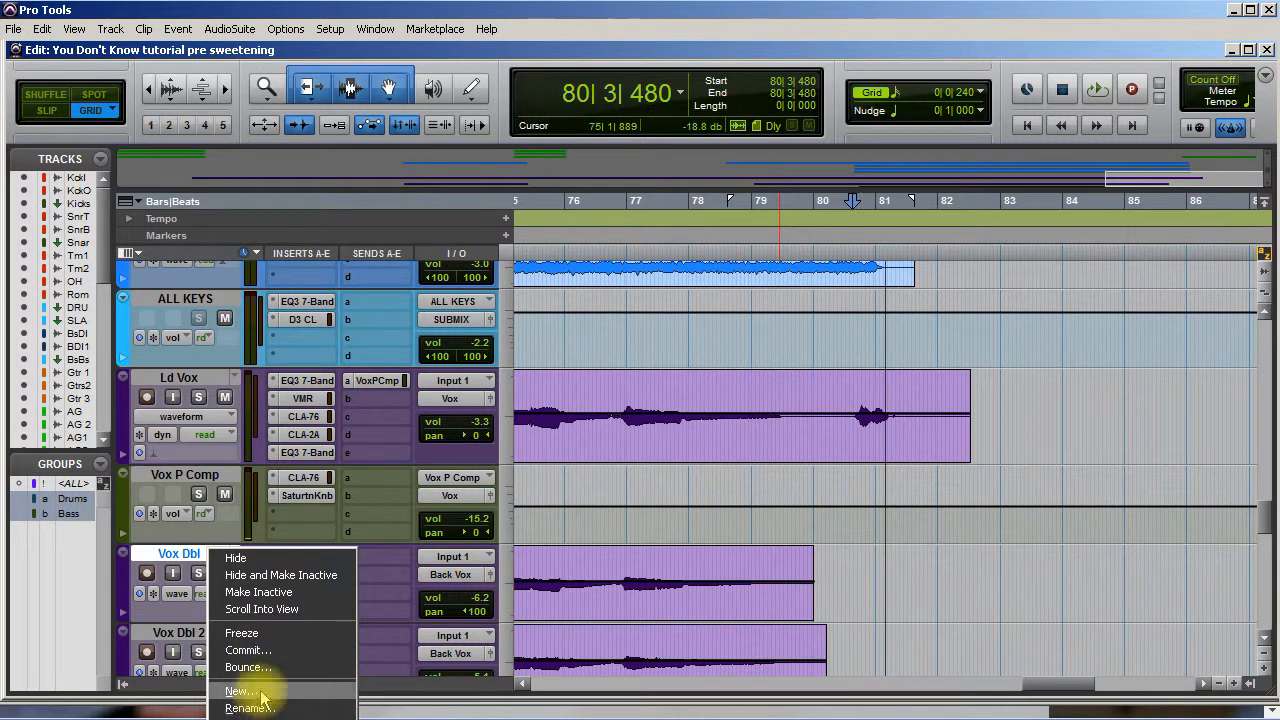
left_click(252, 692)
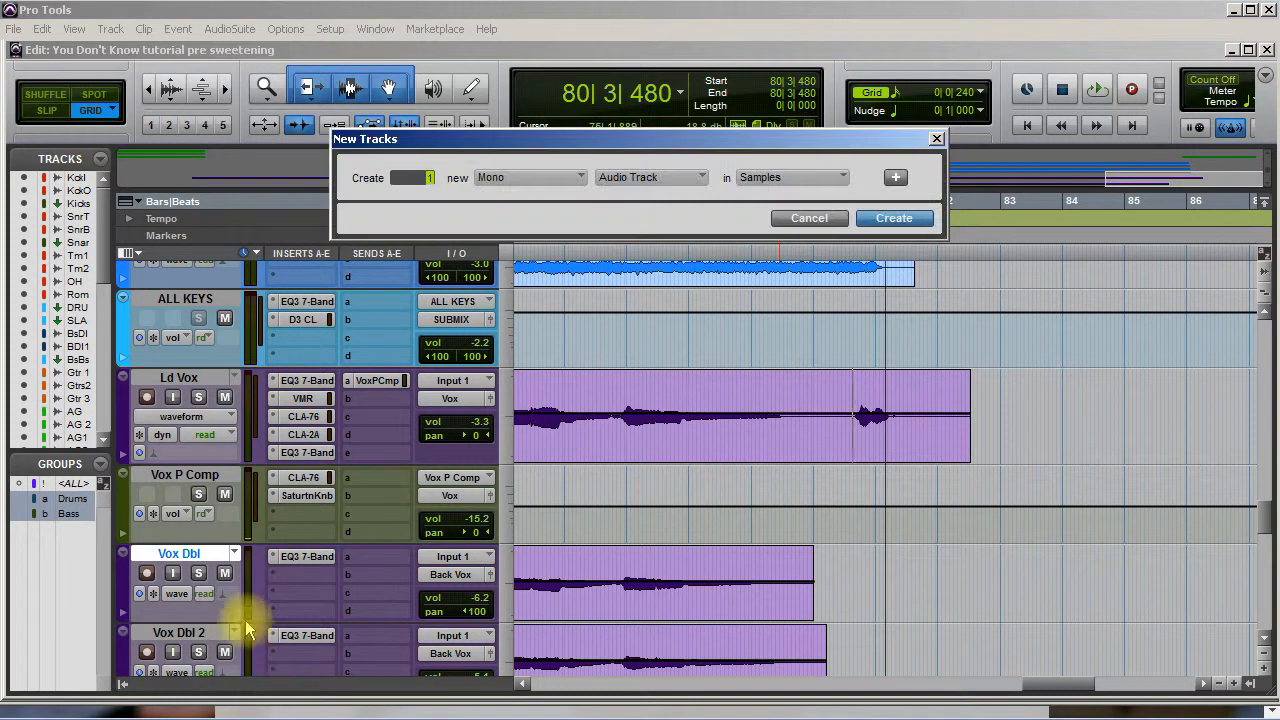
left_click(897, 222)
left_click(452, 608)
mouse_move(493, 645)
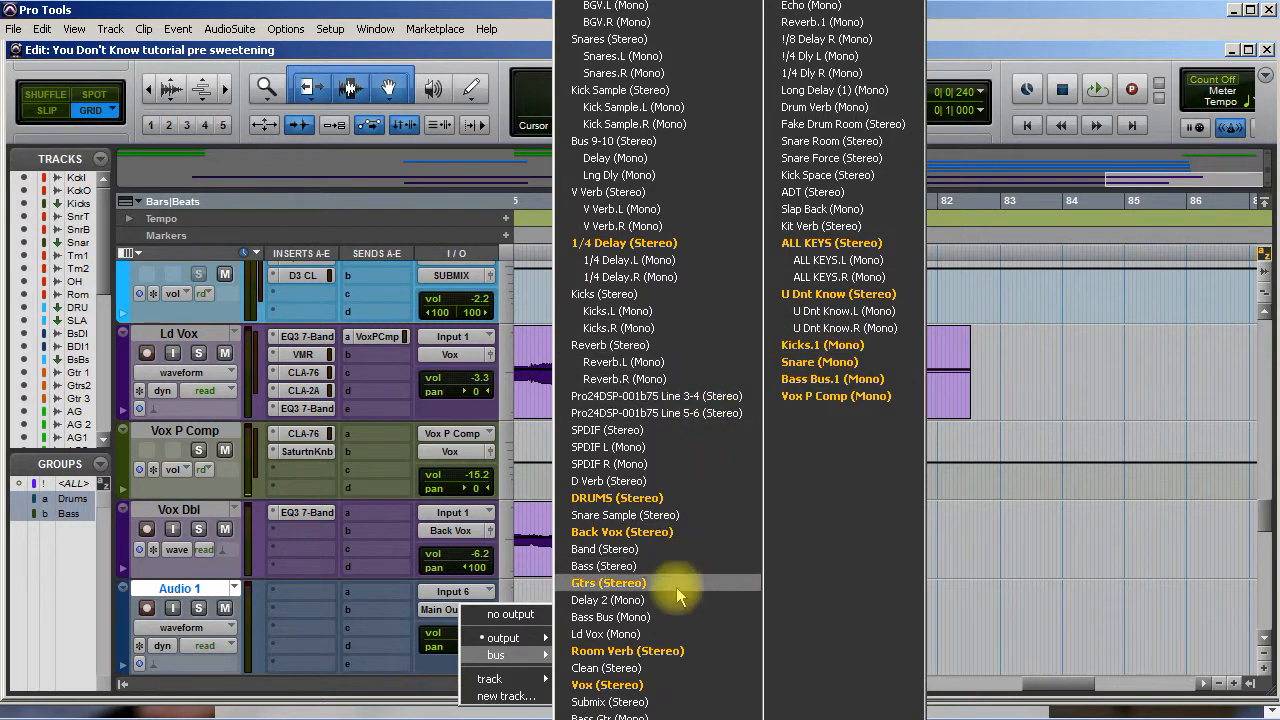
left_click(615, 685)
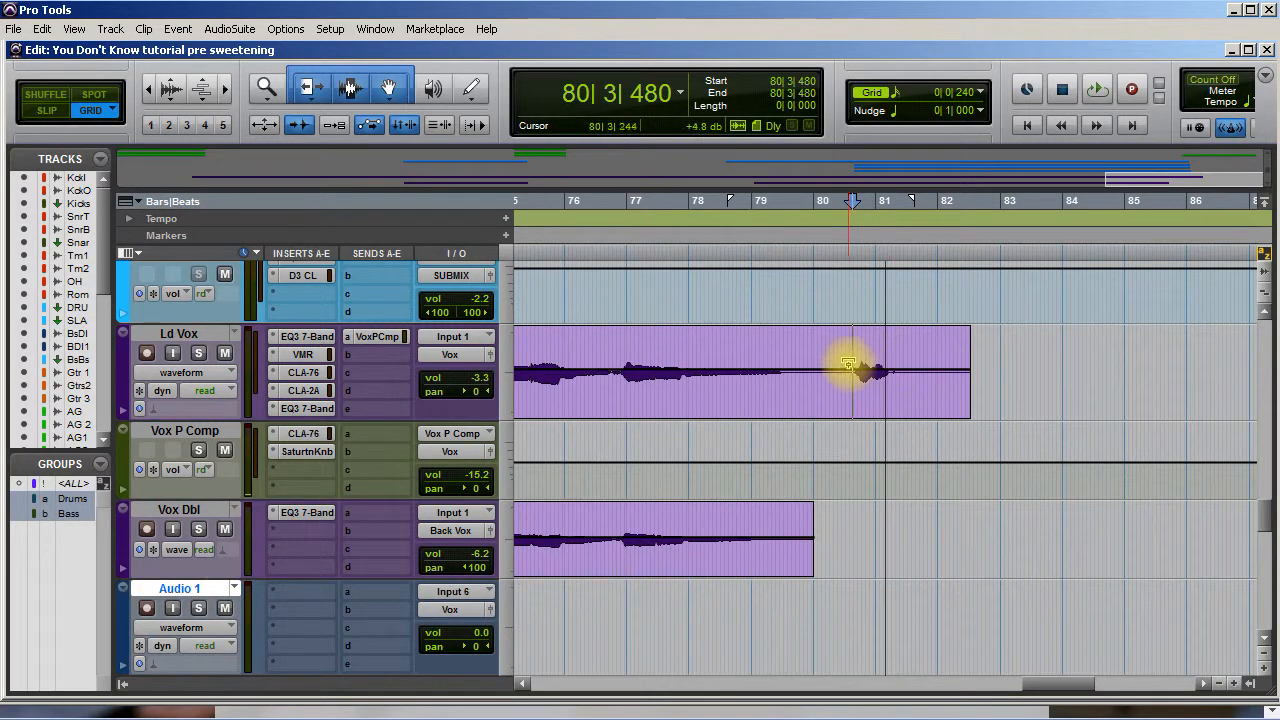
Step: Select the lead vocal phrase on Ld Vox from 80|3|000 to 81|3|240
scroll(849, 348, "up", 4)
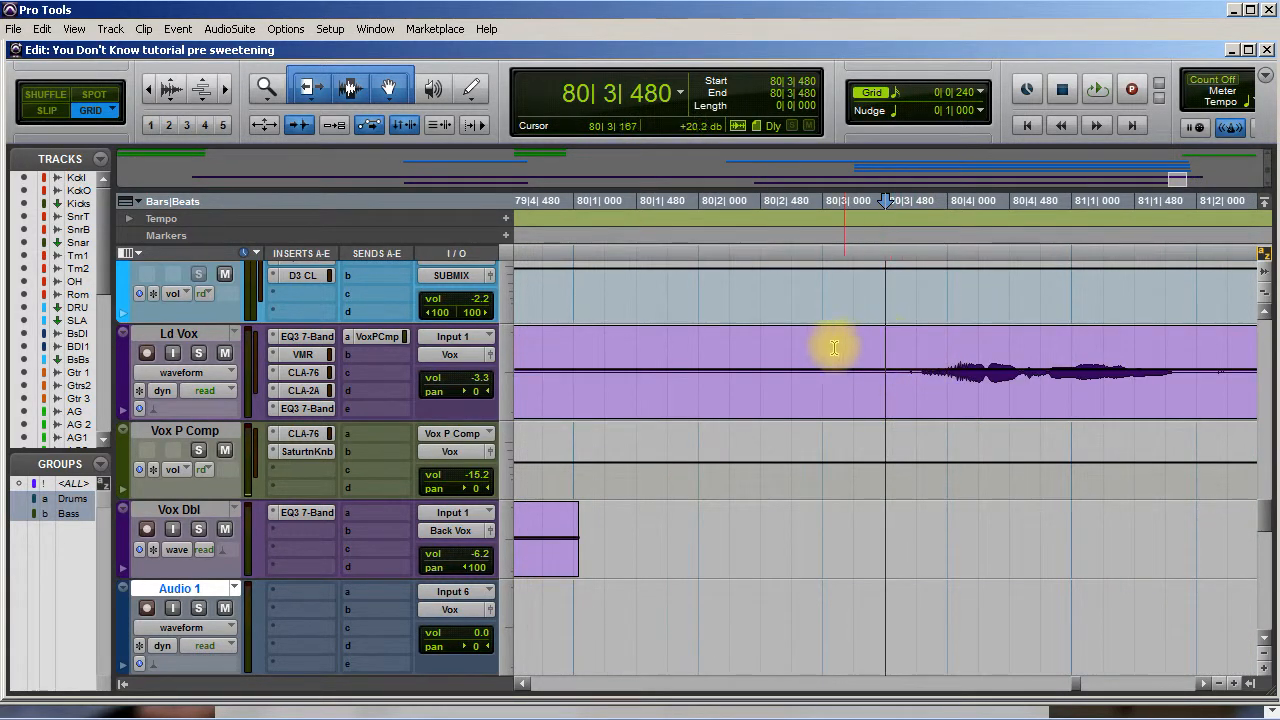
left_click_drag(822, 351, 1214, 380)
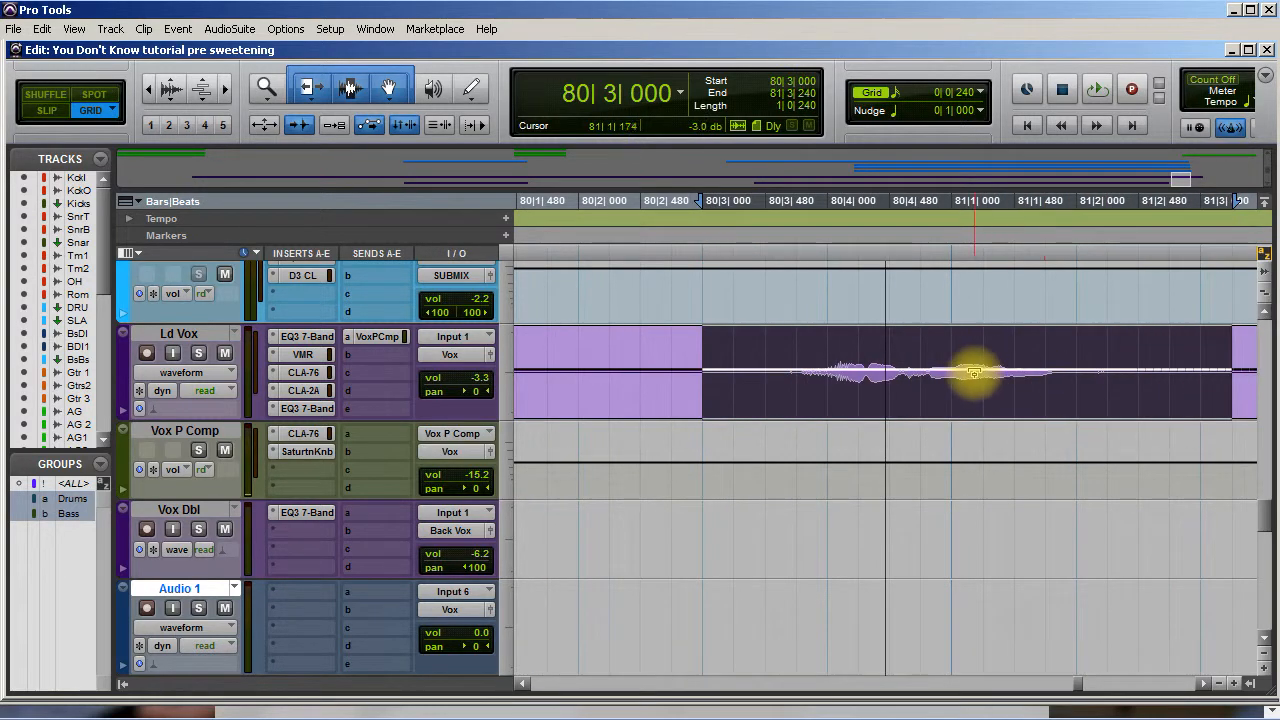
right_click(1008, 399)
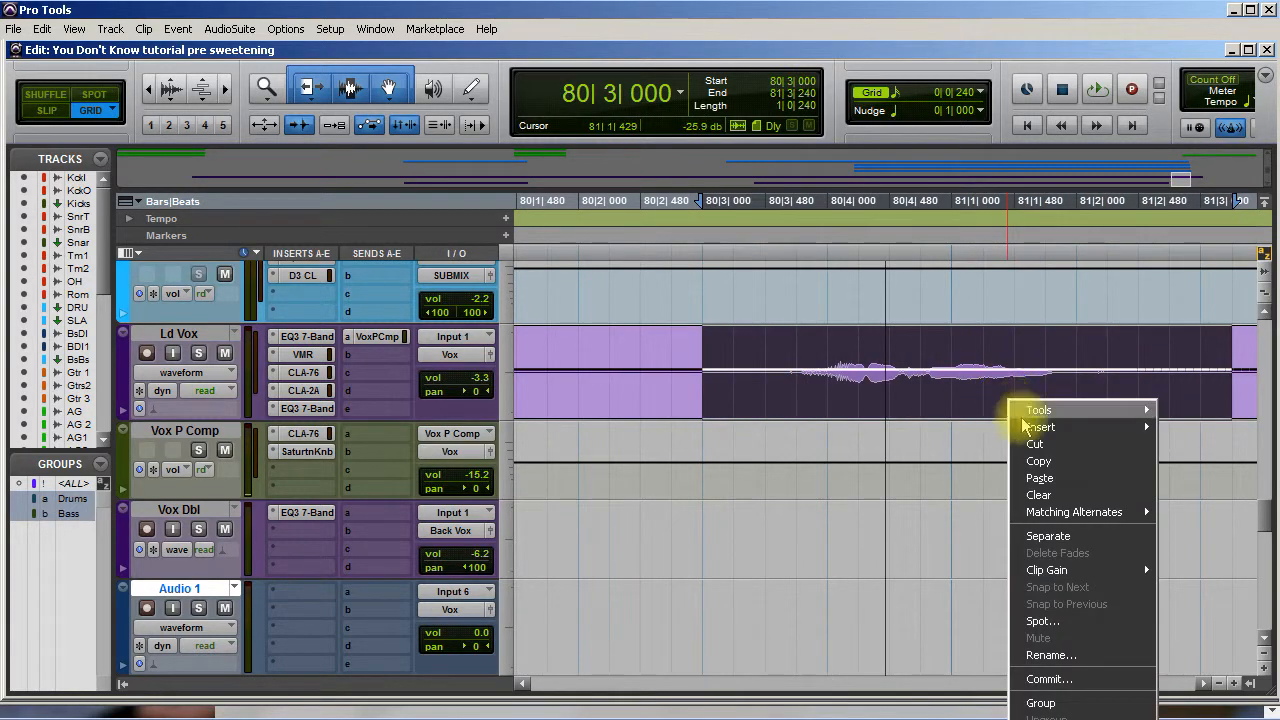
left_click(1033, 444)
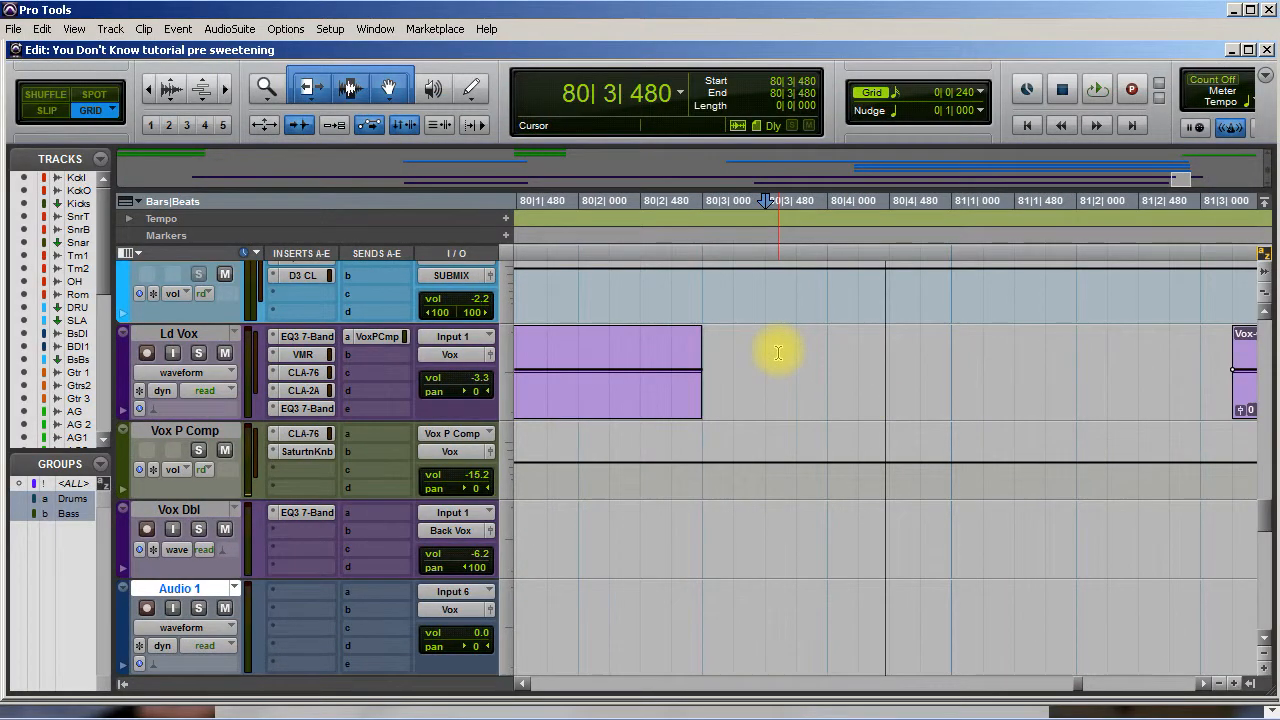
key("ctrl+z")
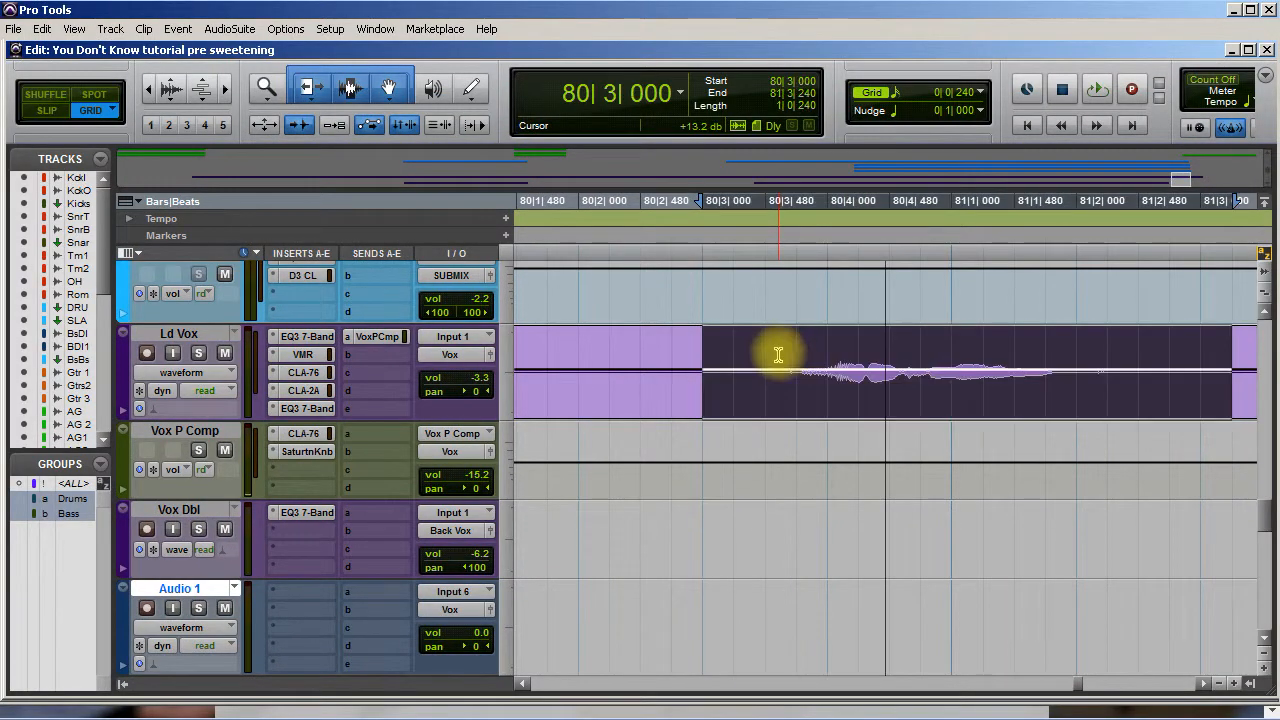
right_click(888, 397)
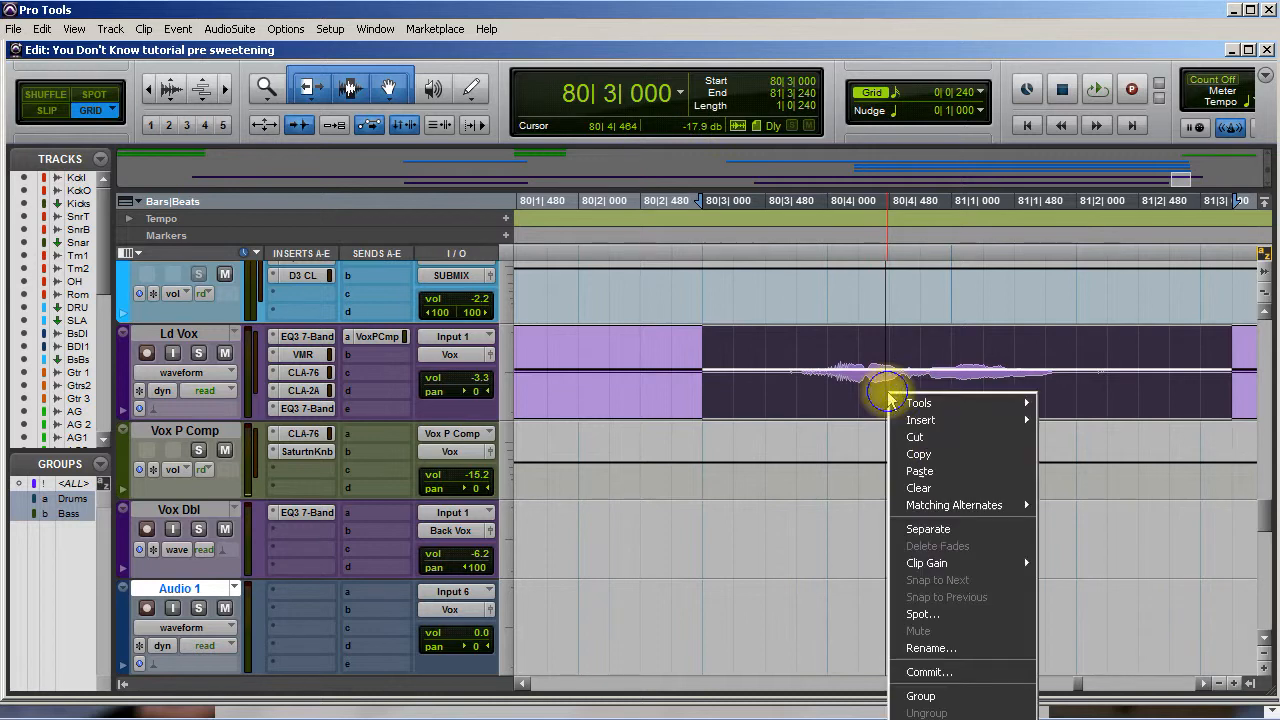
left_click(920, 433)
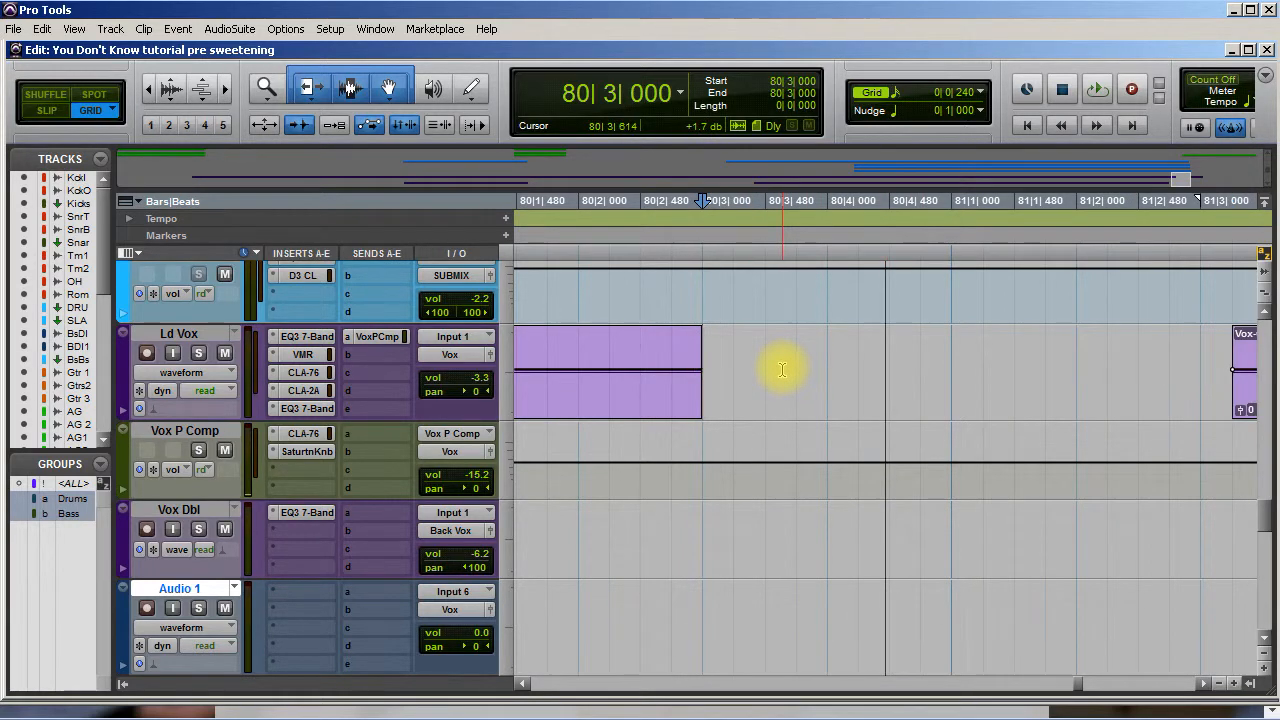
key("ctrl+z")
Step: Copy the selected vocal phrase to Audio 1 at 80|3|000 and mute the original section on Ld Vox up to 81|3|240
right_click(832, 392)
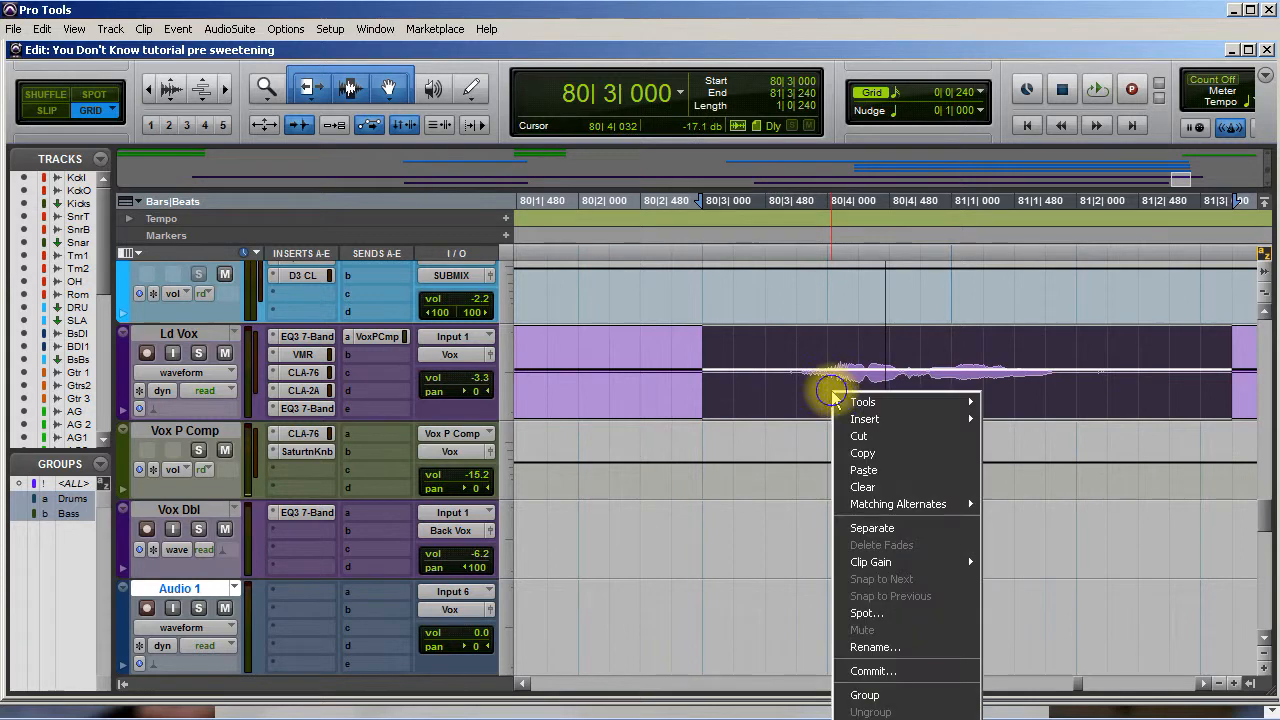
left_click(863, 455)
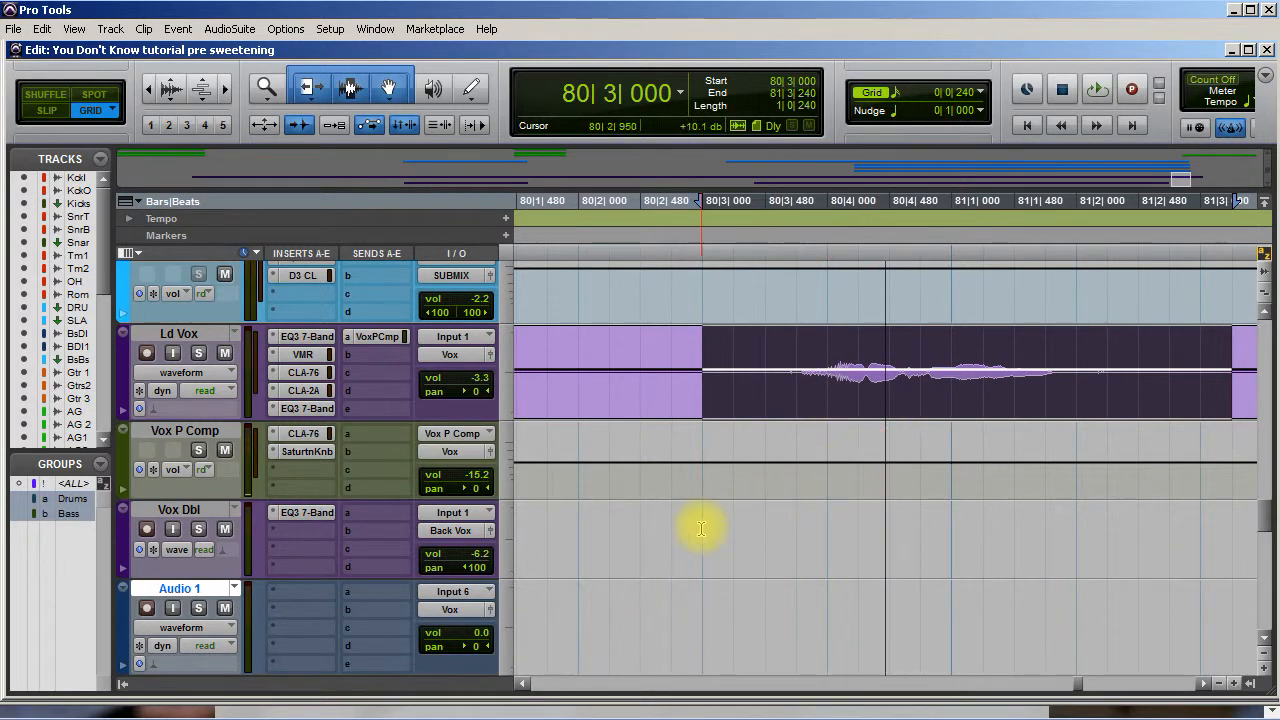
left_click(703, 610)
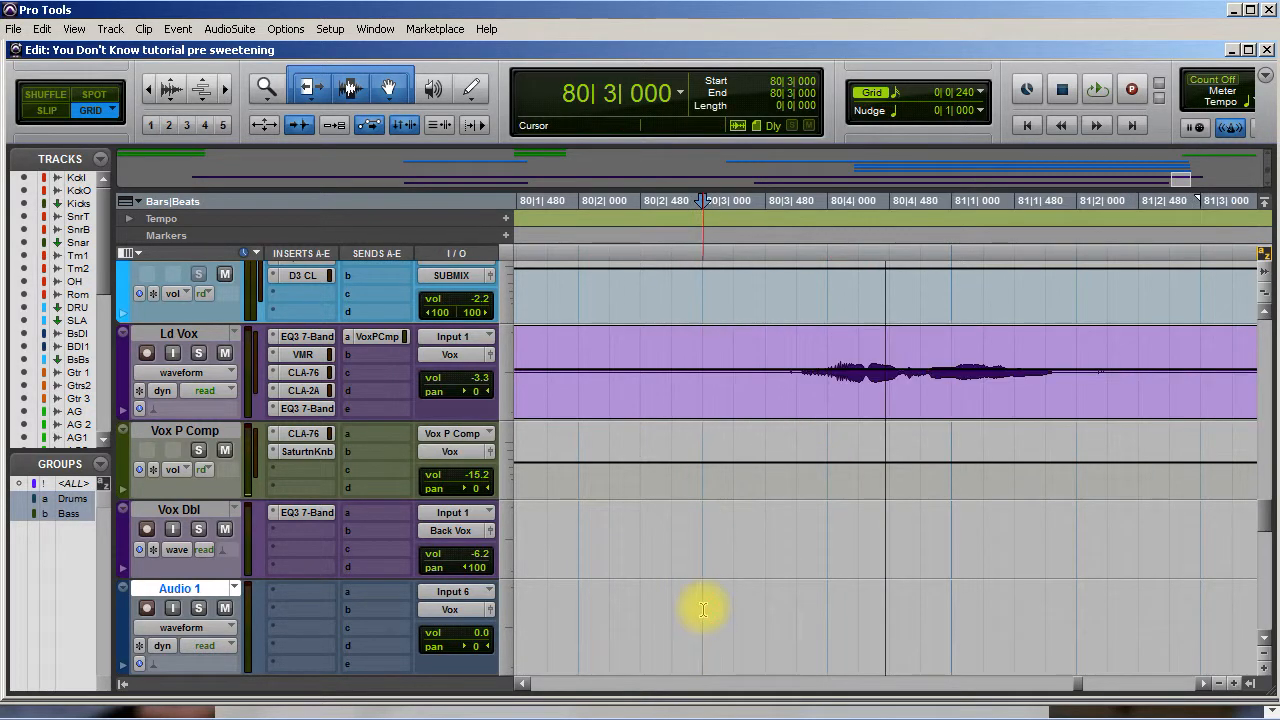
right_click(702, 606)
left_click(738, 371)
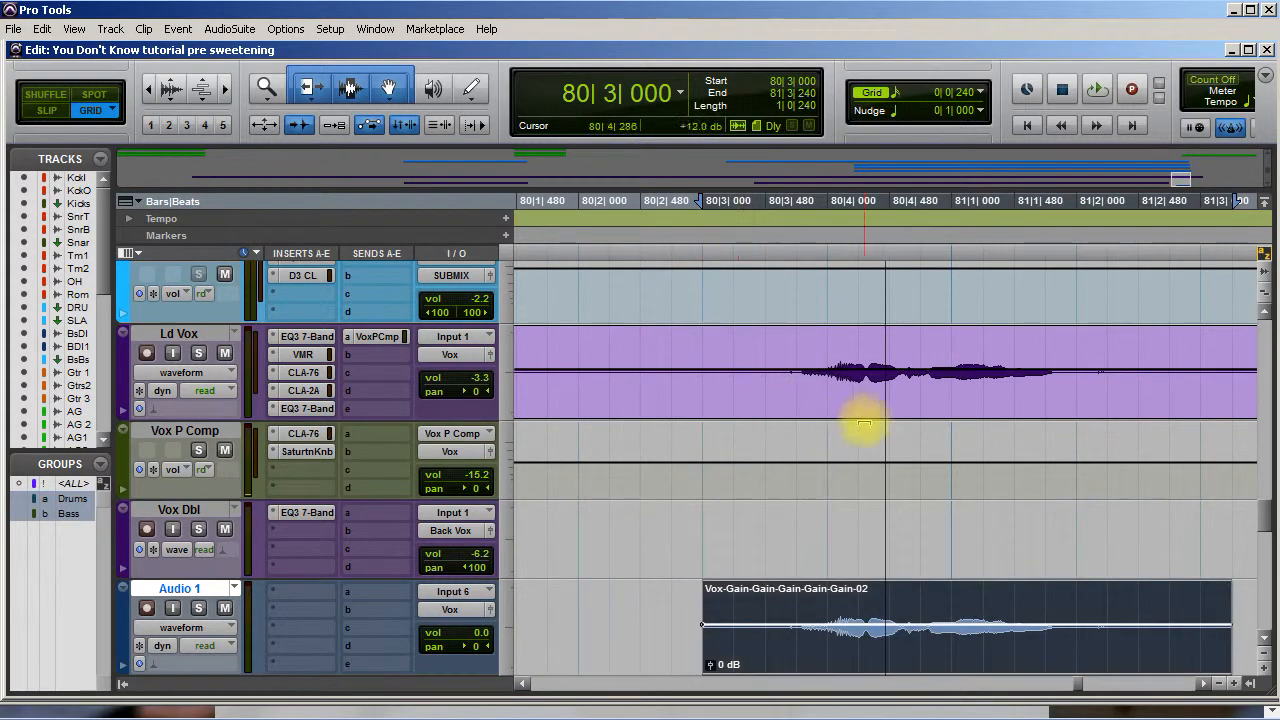
left_click_drag(704, 350, 1225, 371)
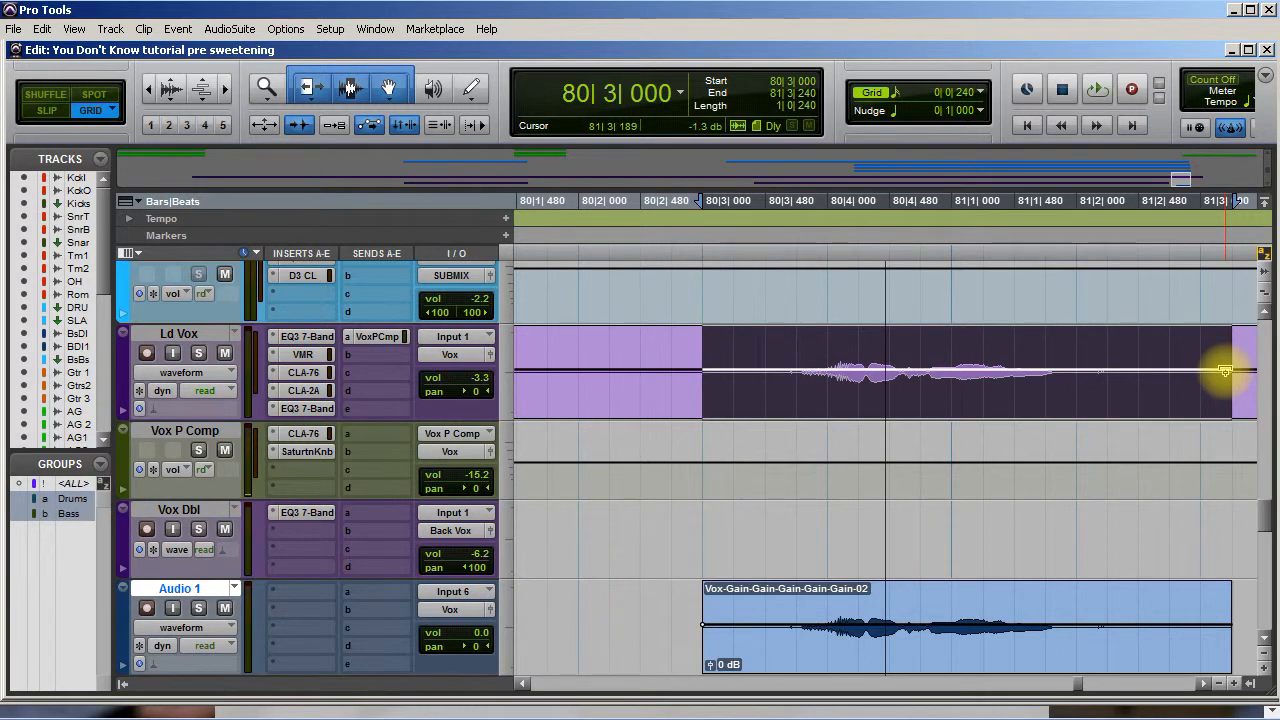
left_click(1225, 371)
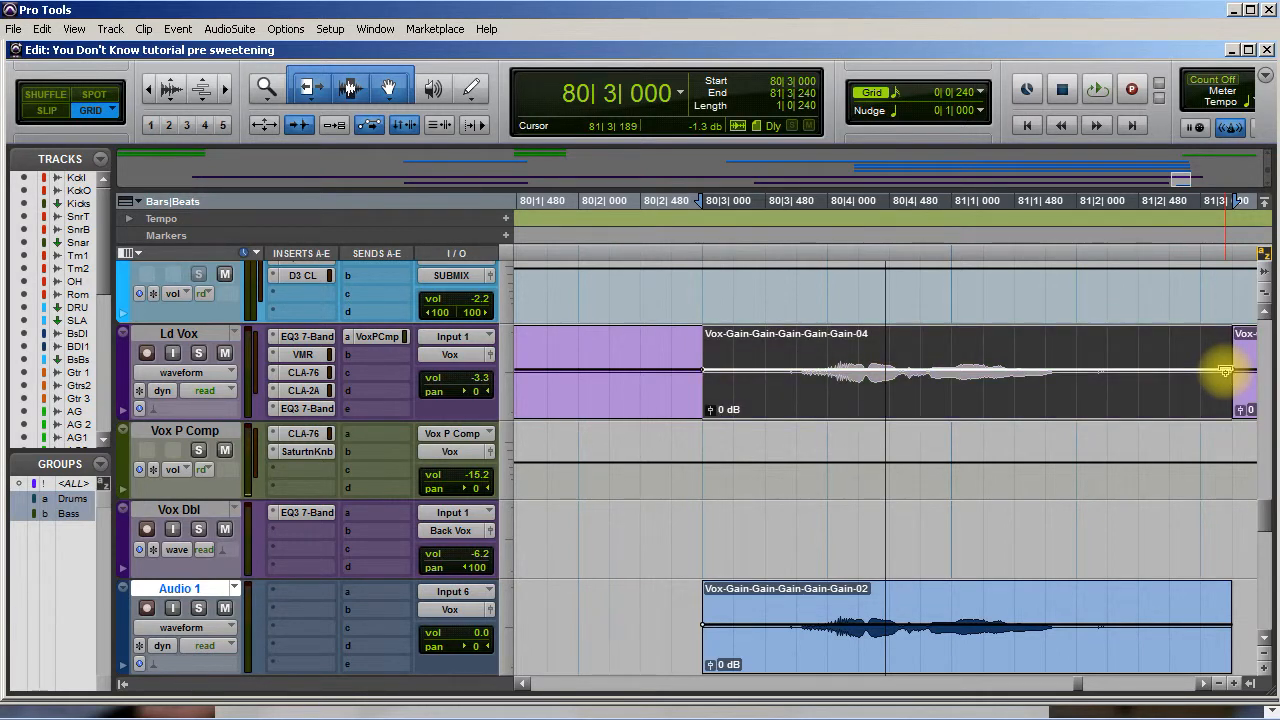
Step: Insert an EQ3 7-Band on Audio 1 and load the special effects preset Telephone 2 - 7 Band
left_click(304, 592)
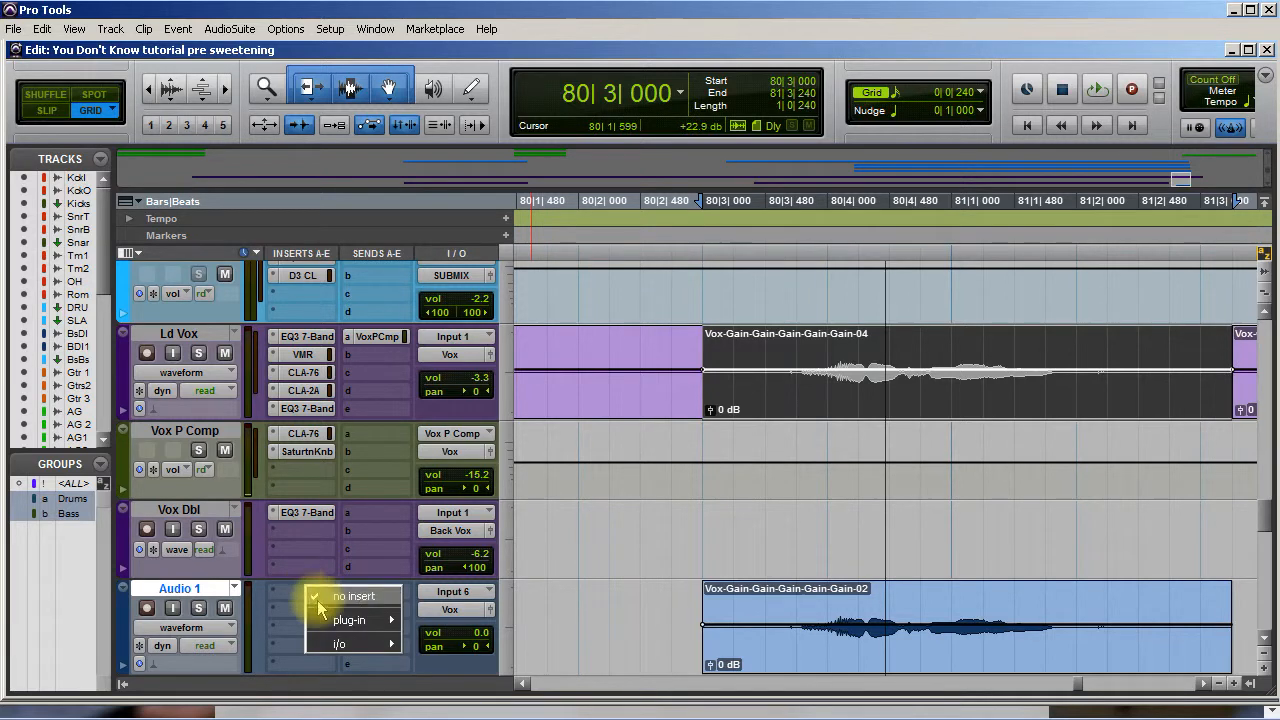
mouse_move(350, 620)
mouse_move(440, 620)
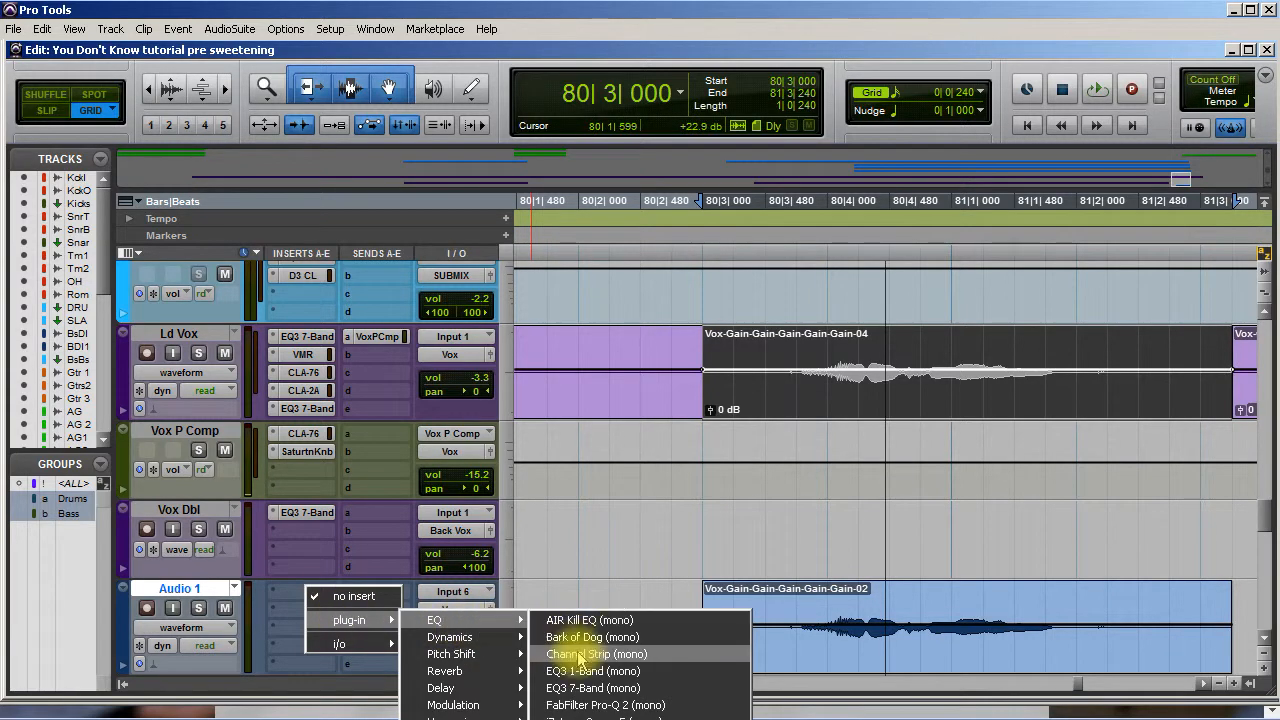
left_click(590, 688)
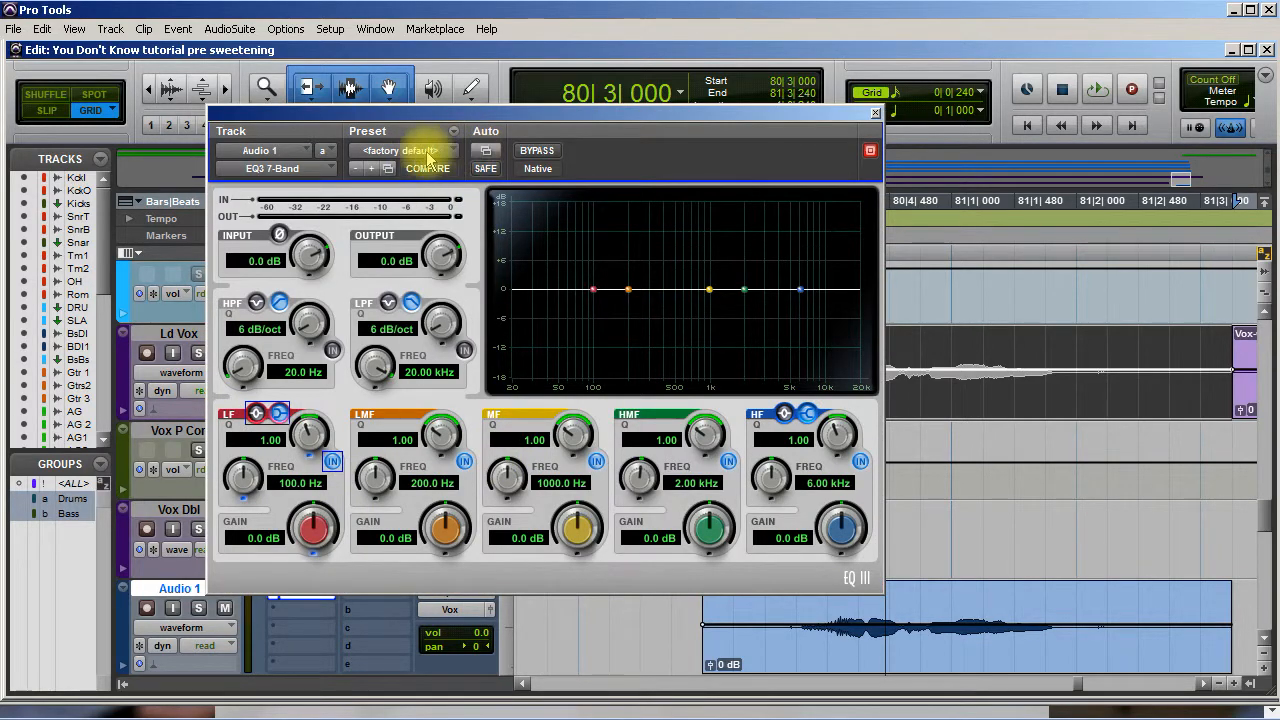
left_click(455, 153)
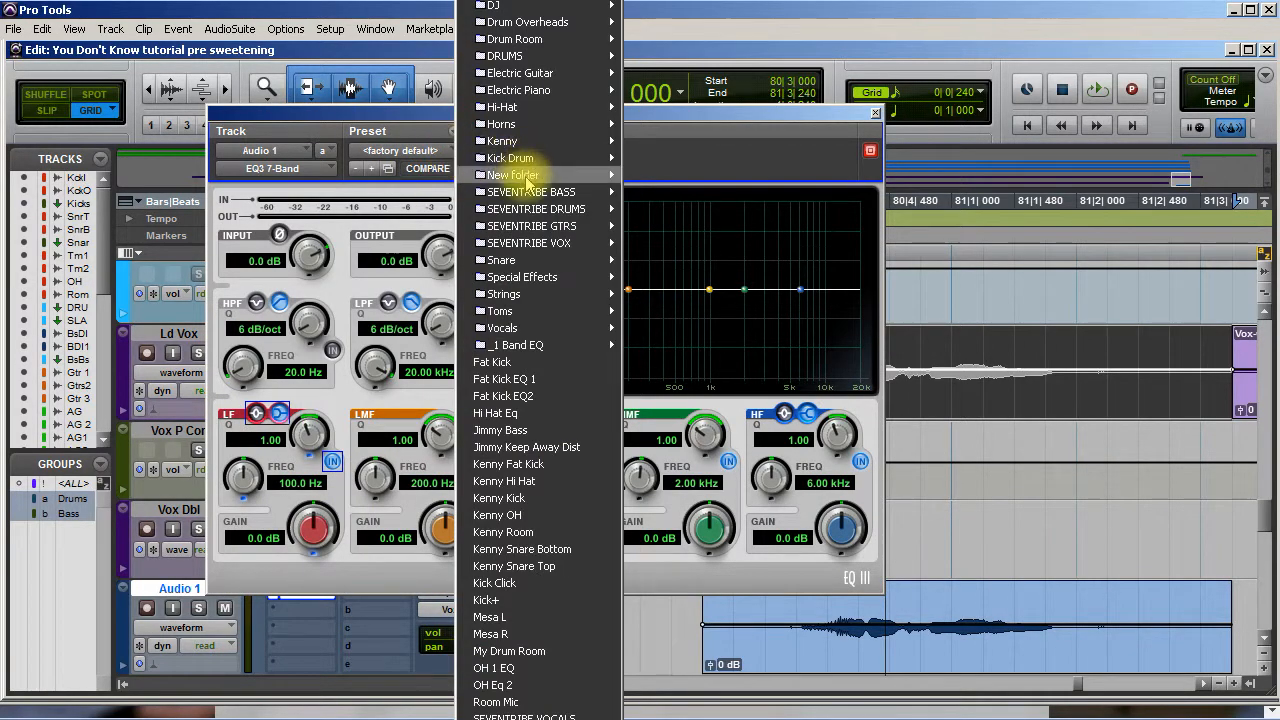
mouse_move(498, 310)
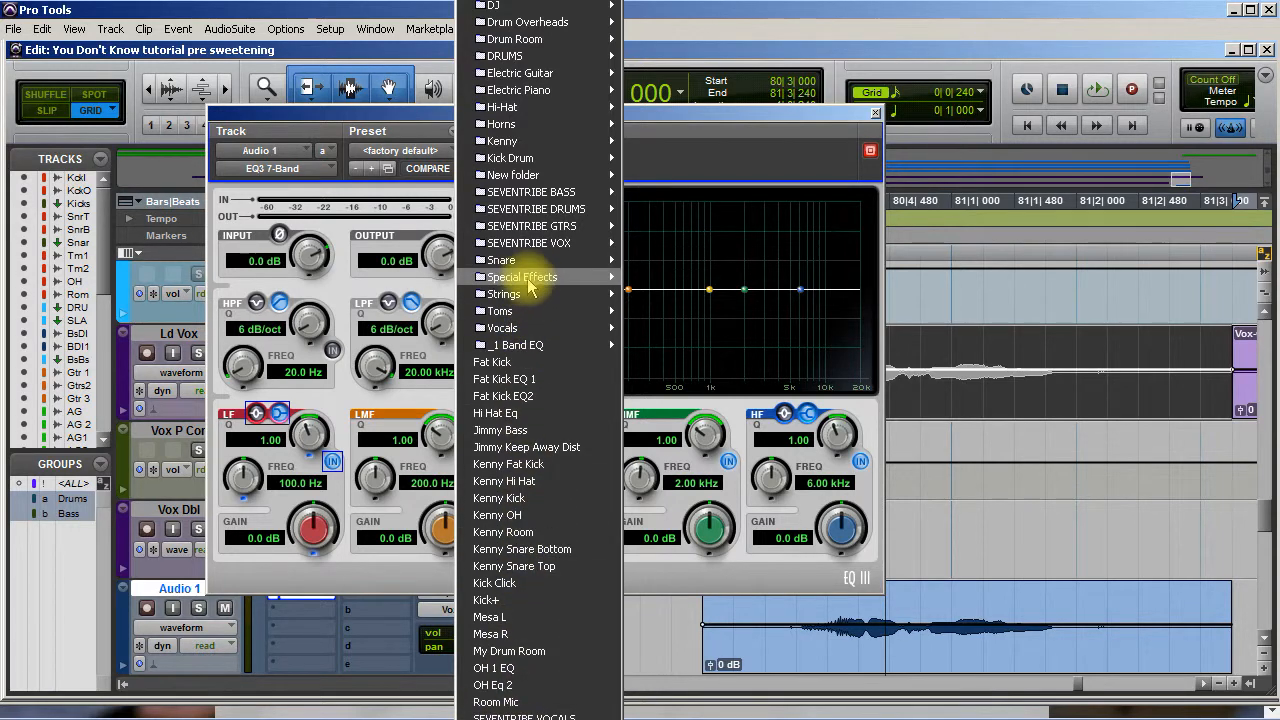
mouse_move(523, 277)
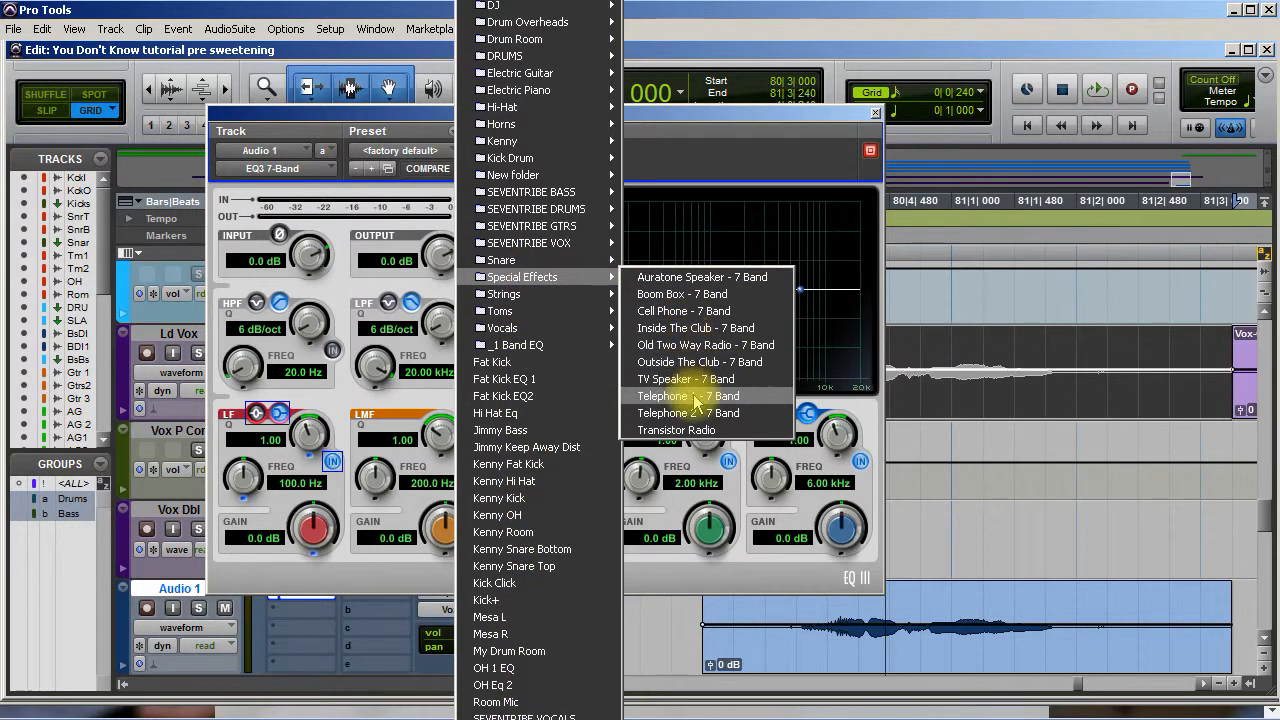
left_click(692, 414)
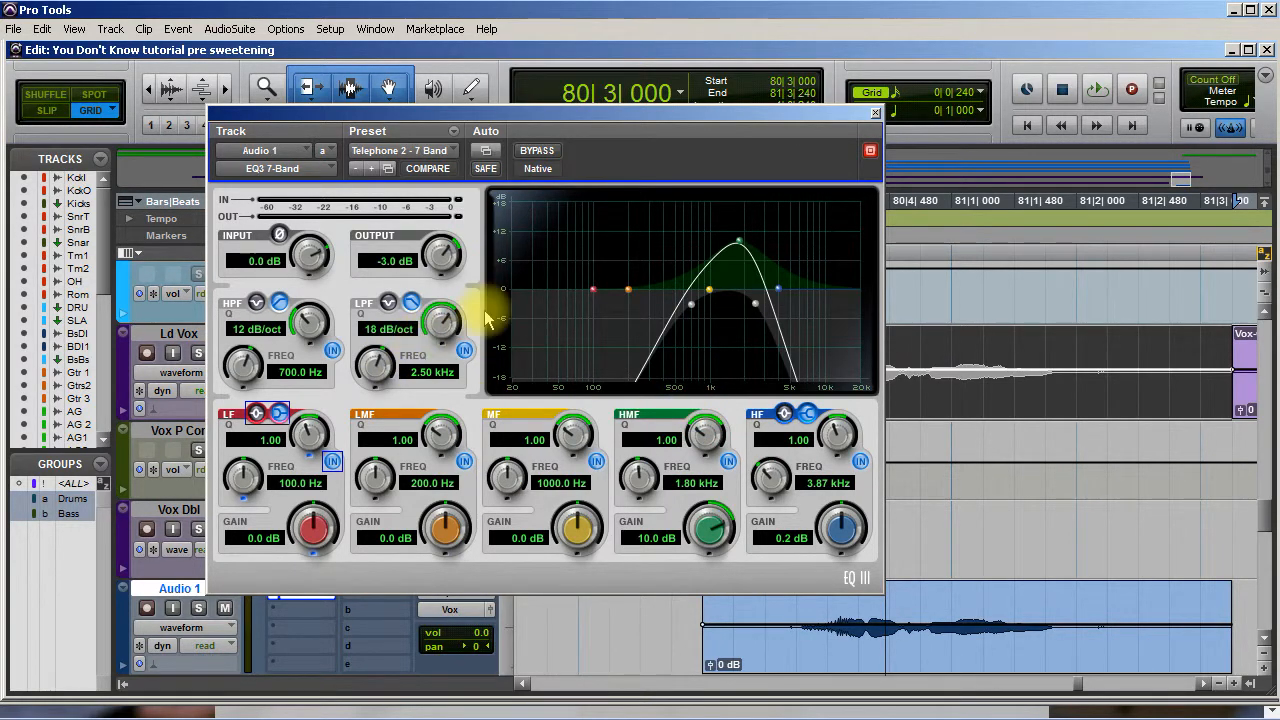
Step: Solo the Audio 1 track and play the filtered vocal phrase from 80|3|000
key("space")
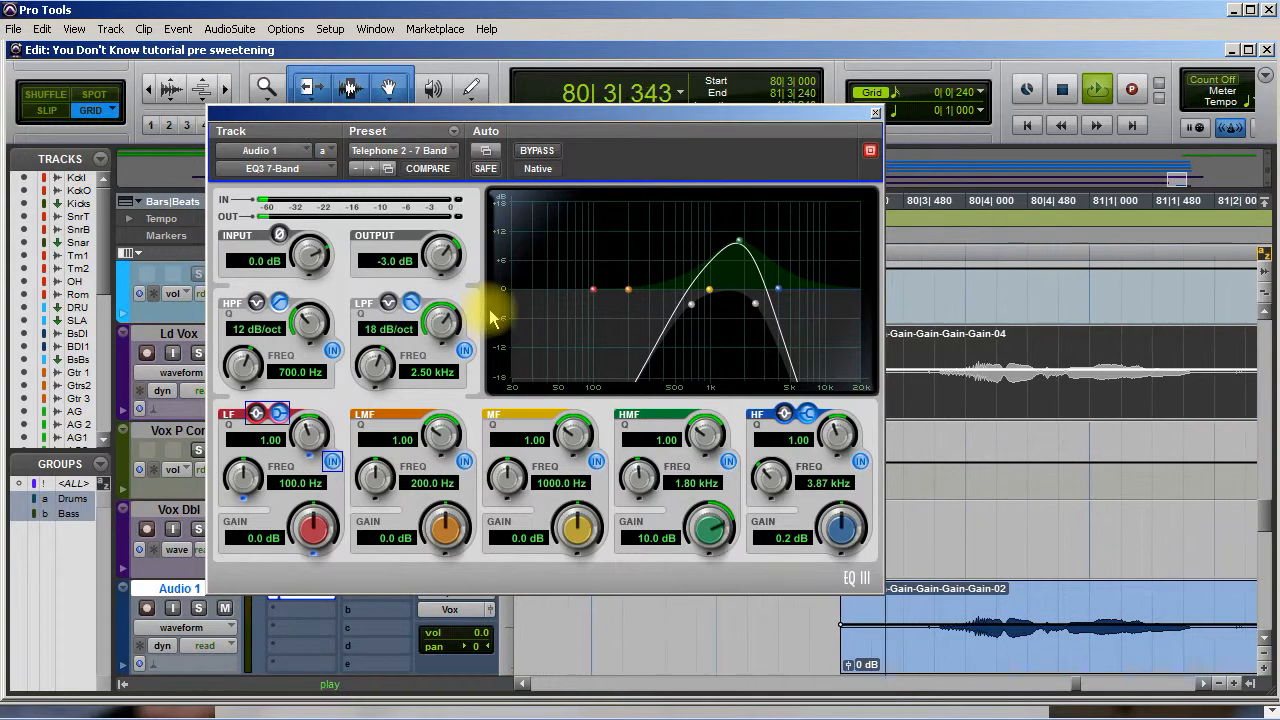
key("space")
left_click(199, 609)
key("space")
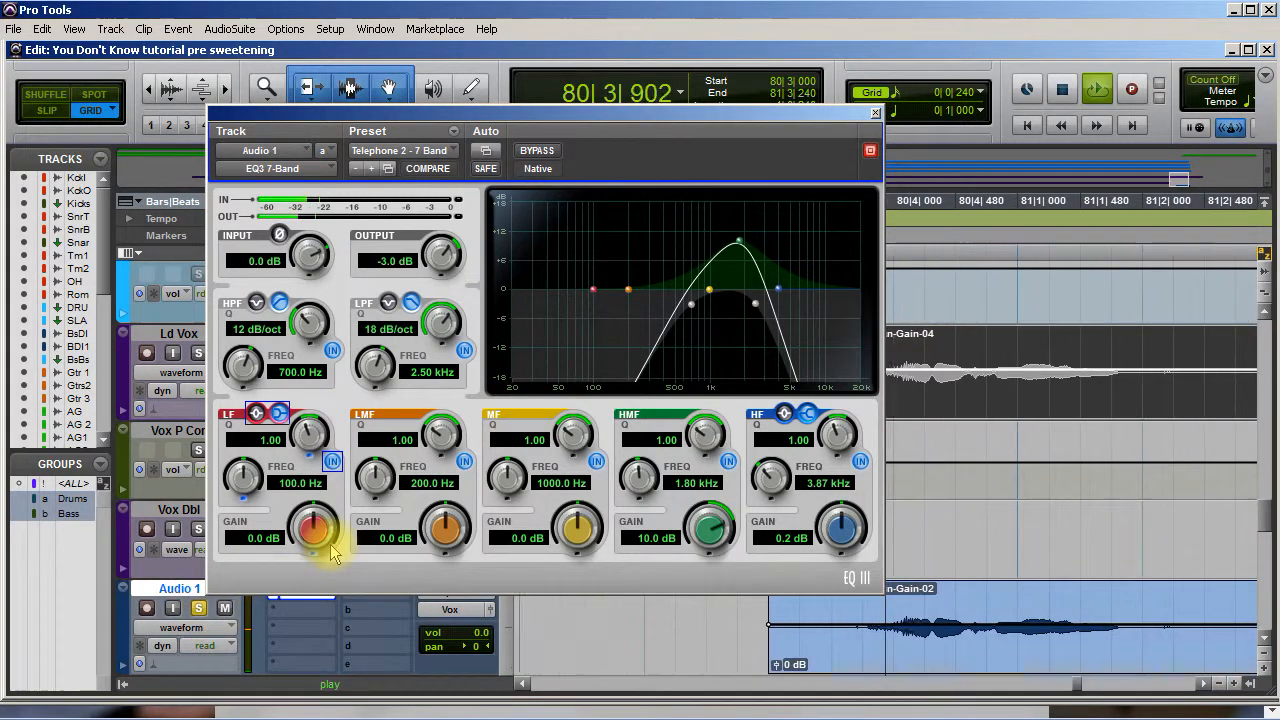
key("space")
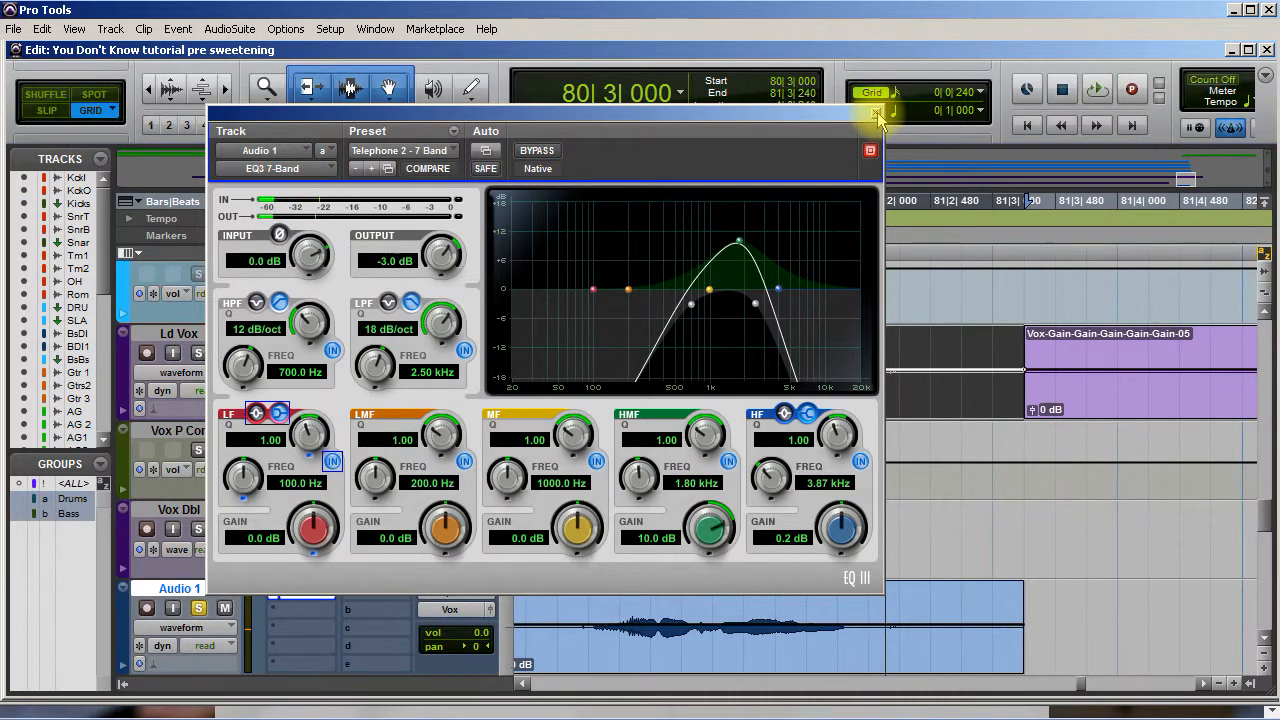
Step: Move the EQ window off the Audio 1 clip, raise the clip's gain to +4.4 dB and play it
left_click_drag(614, 120, 839, 35)
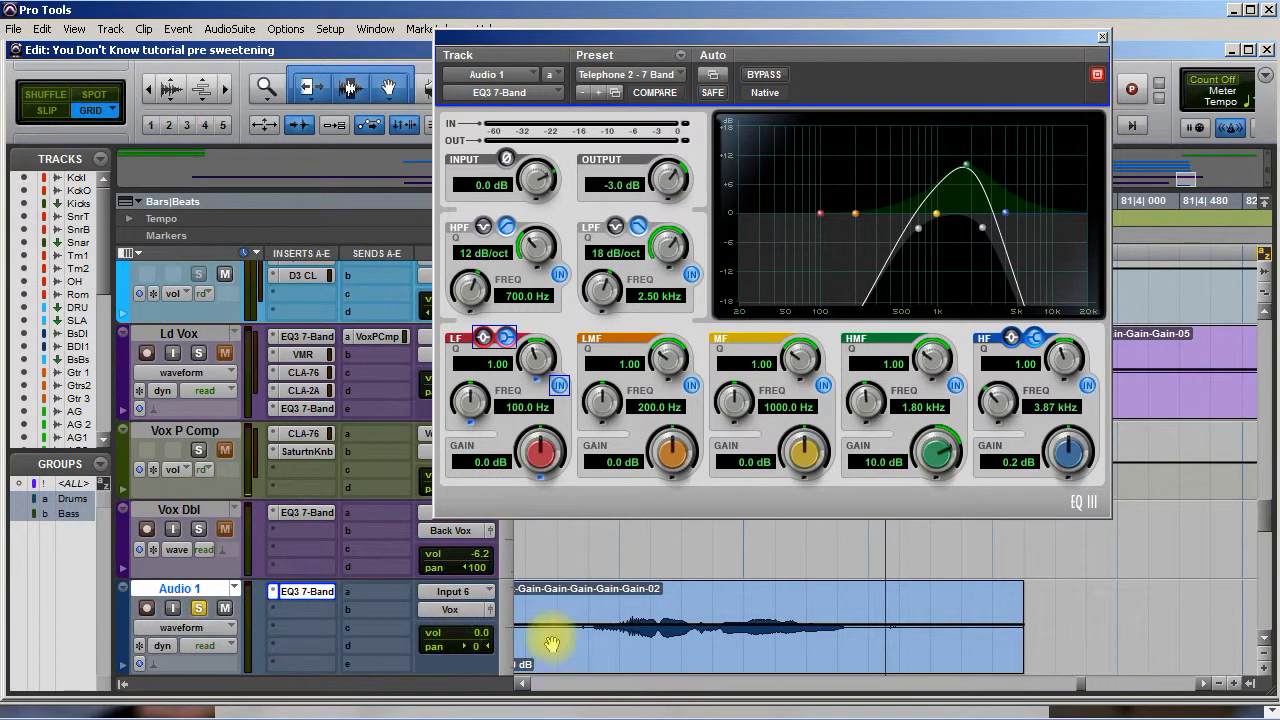
scroll(630, 624, "down", 3)
scroll(630, 624, "up", 2)
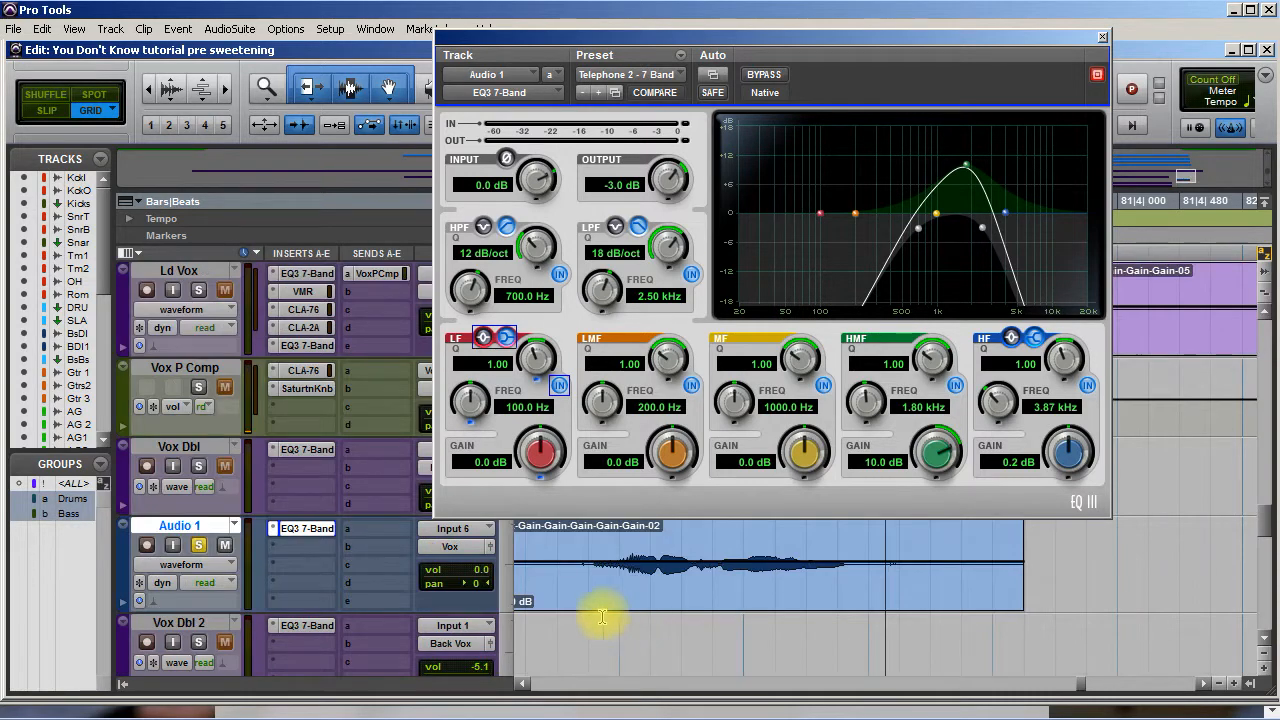
scroll(557, 606, "left", 3)
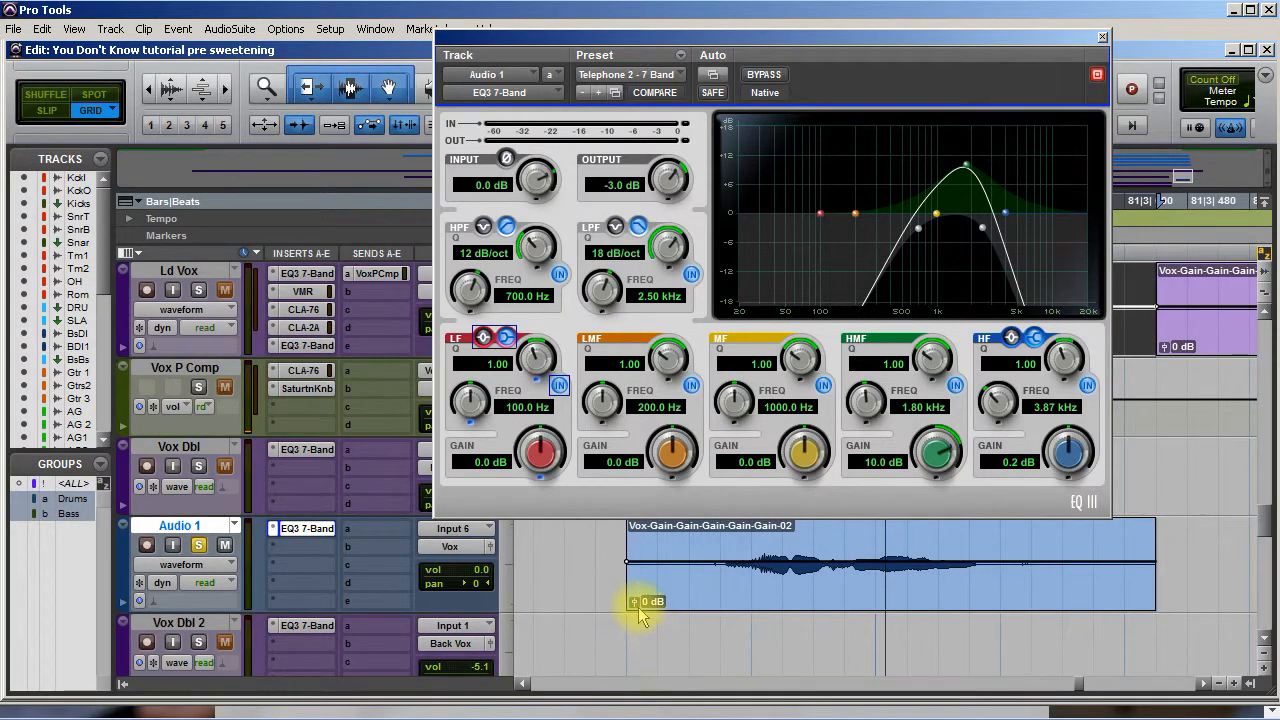
left_click_drag(636, 606, 634, 598)
key("space")
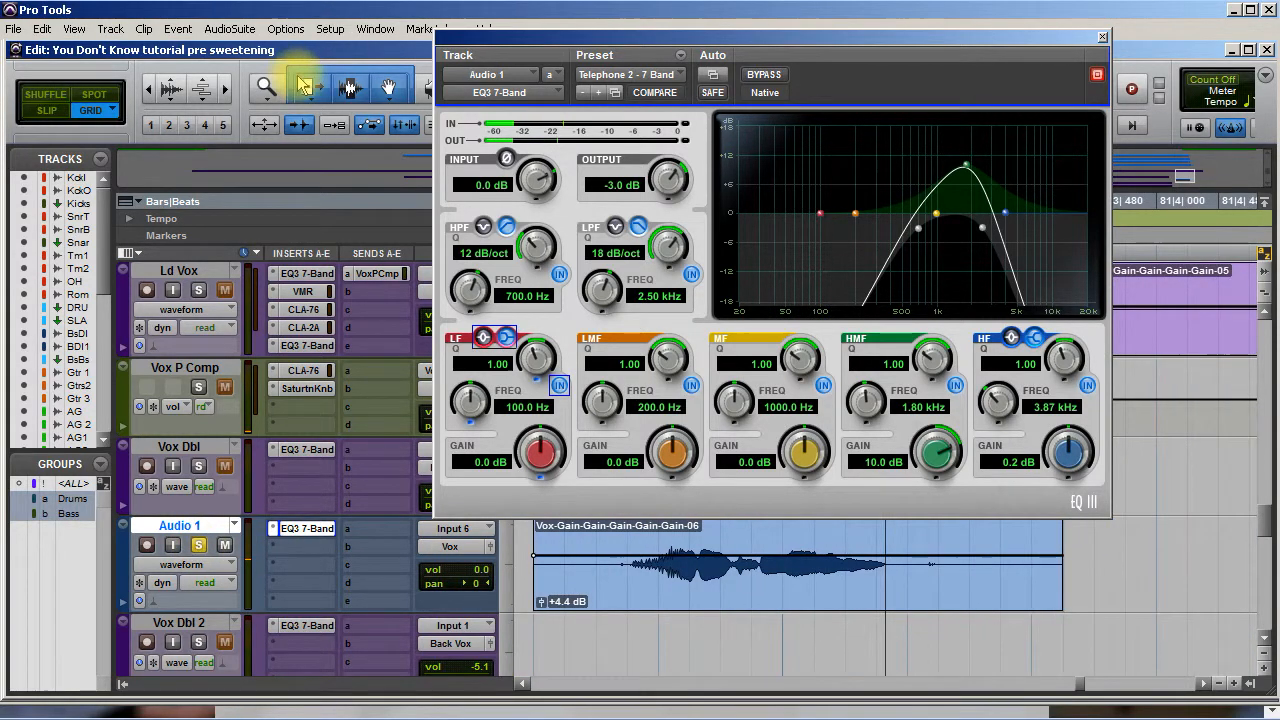
Step: Load the special effects preset Telephone 1 - 7 Band on Audio 1's EQ, play the phrase and close the EQ window
left_click(681, 76)
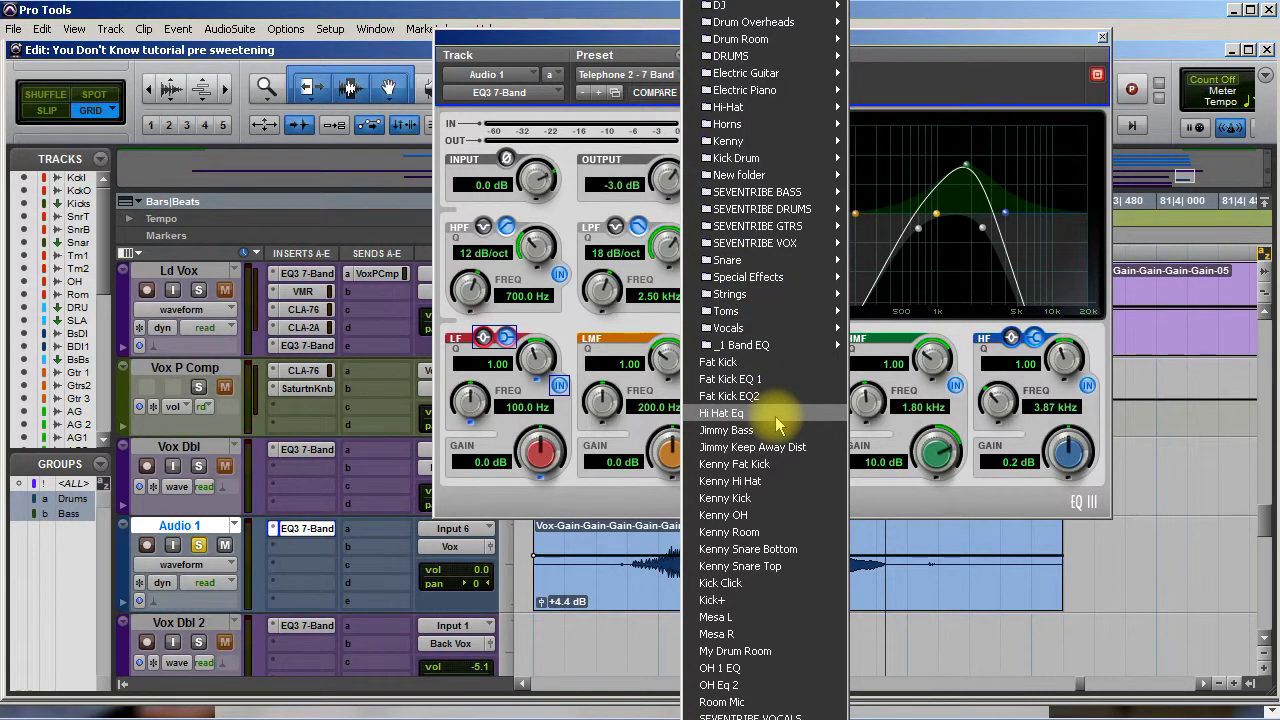
mouse_move(766, 277)
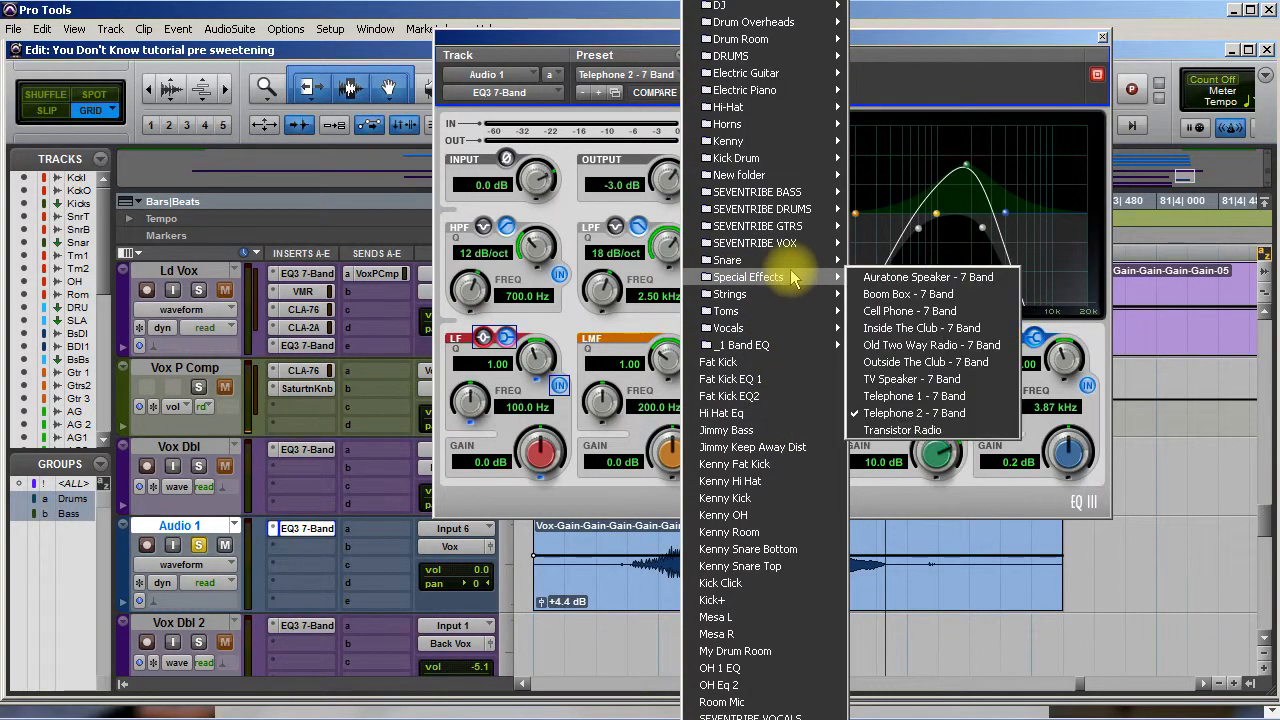
left_click(892, 397)
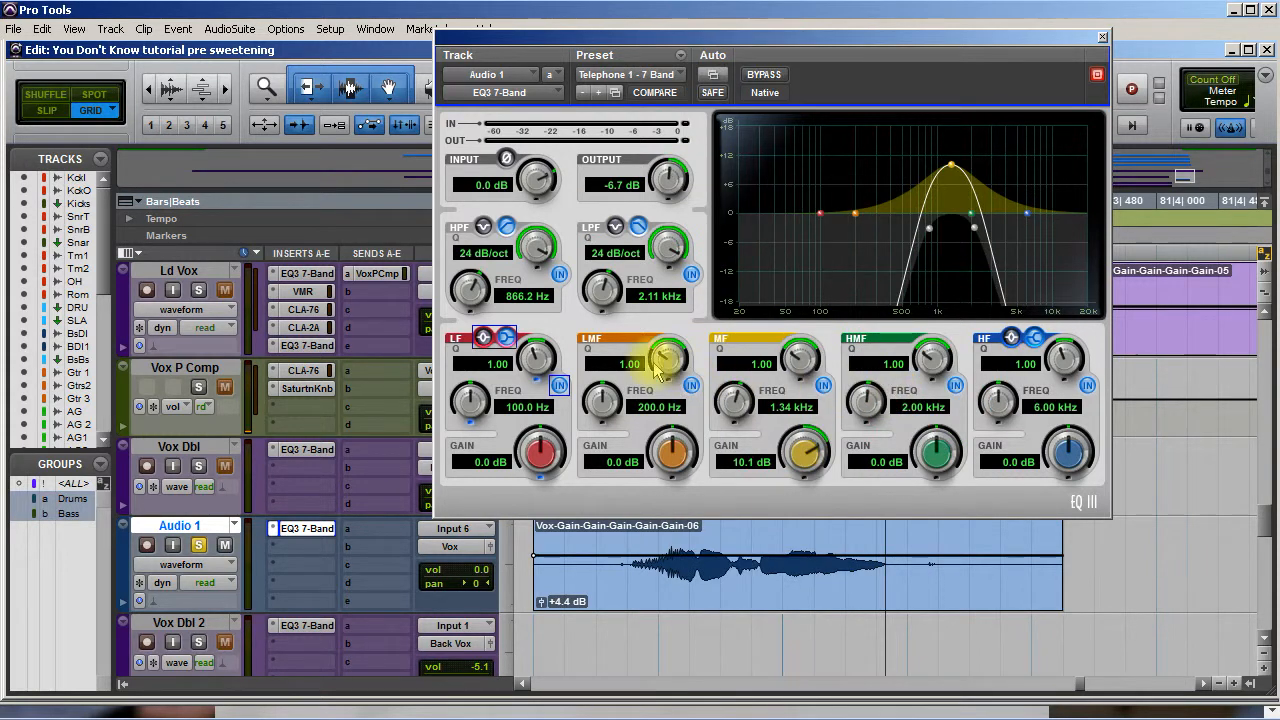
key("space")
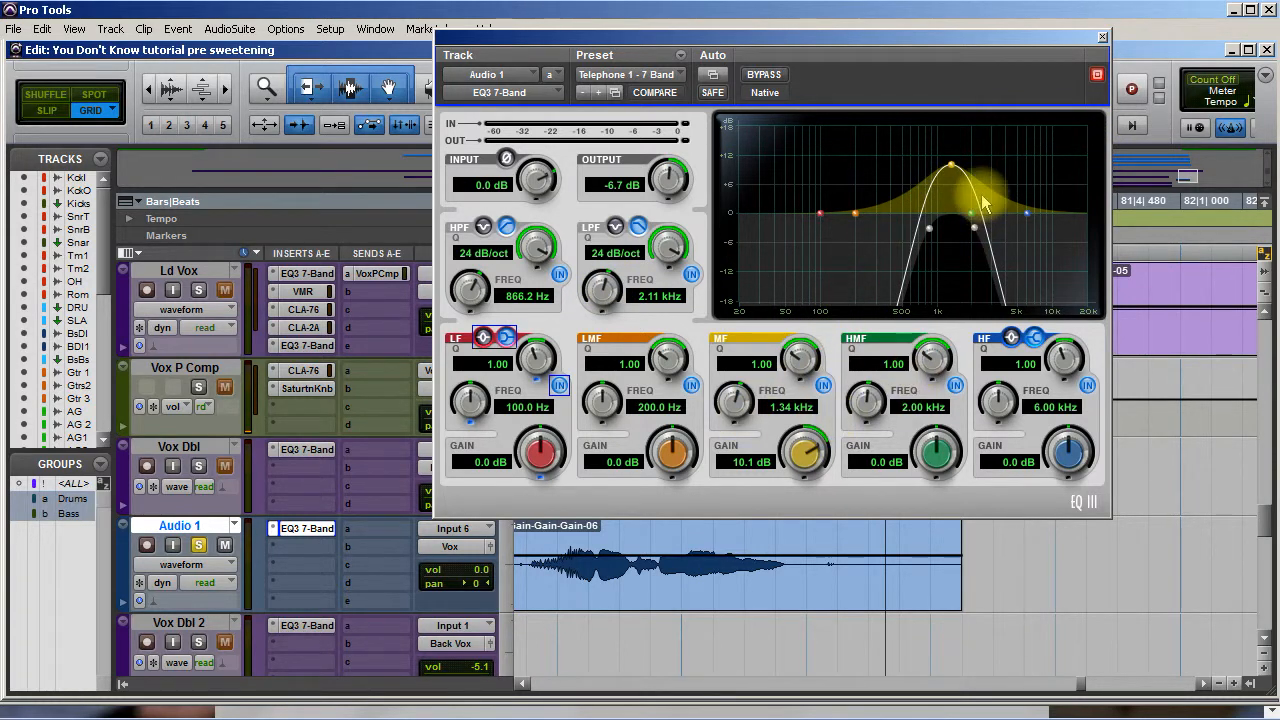
left_click(1104, 36)
key("space")
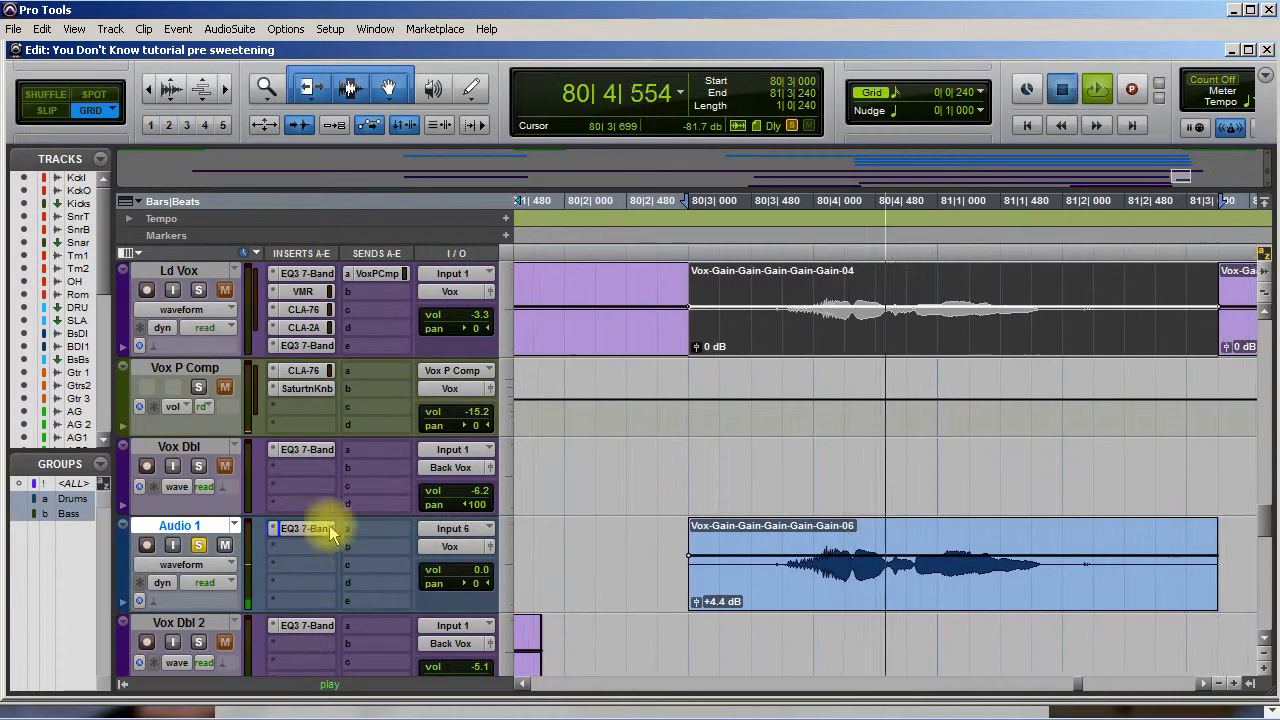
key("space")
Step: Unsolo Audio 1 and play the filtered phrase within the full mix from 79|2|000
scroll(622, 570, "left", 5)
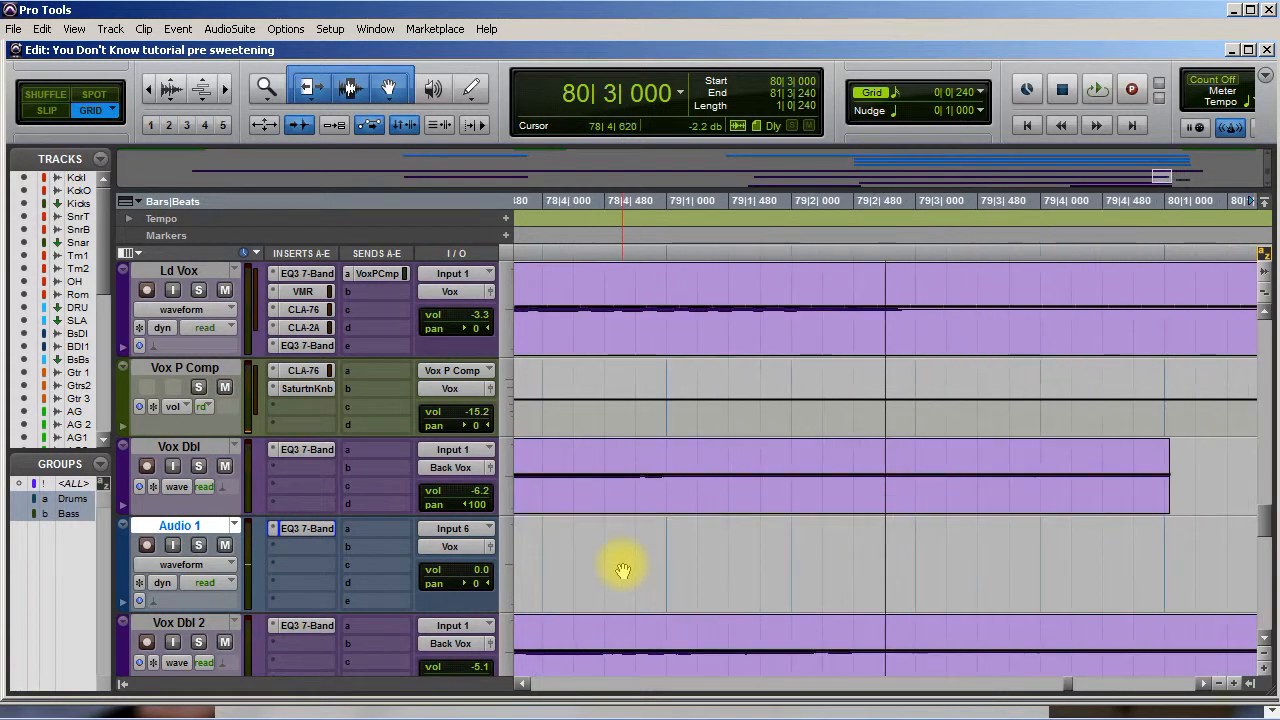
left_click(917, 540)
key("space")
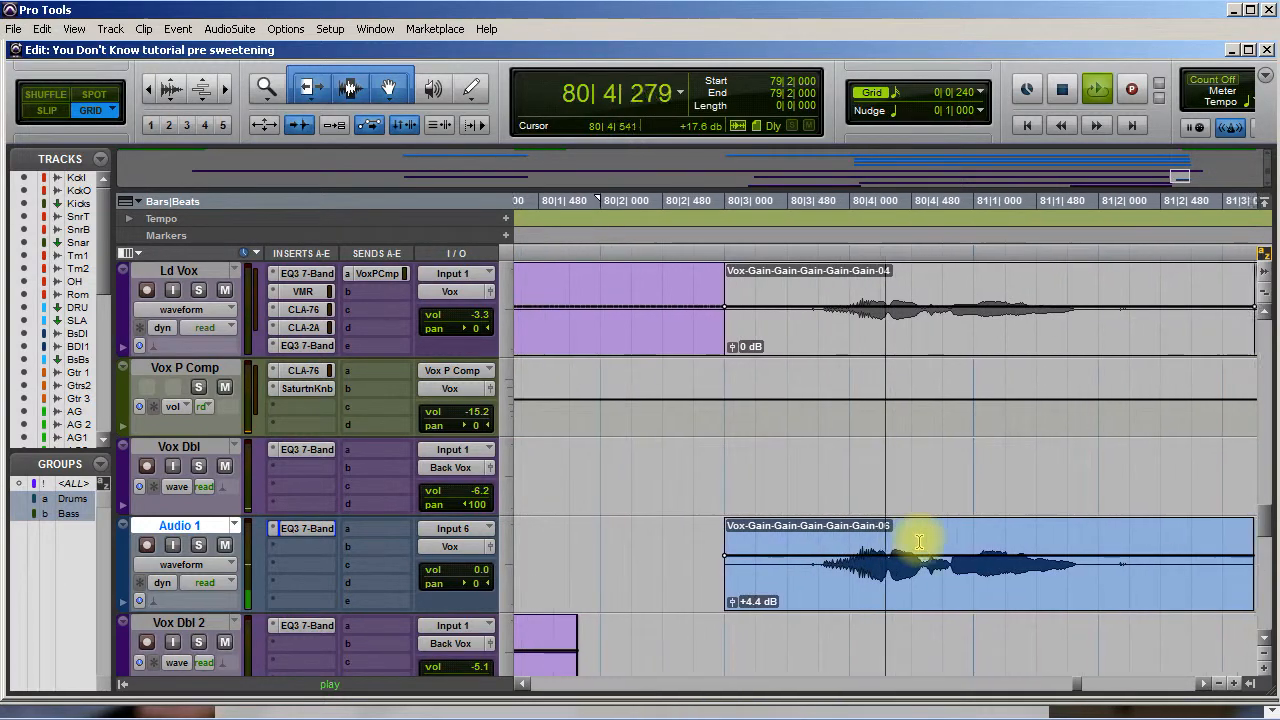
key("space")
Step: Raise the Audio 1 clip's gain to +14.0 dB and play it in the mix from 79|3|480
mouse_move(556, 610)
left_mouse_down()
mouse_move(540, 595)
mouse_move(556, 598)
left_mouse_up()
key("space")
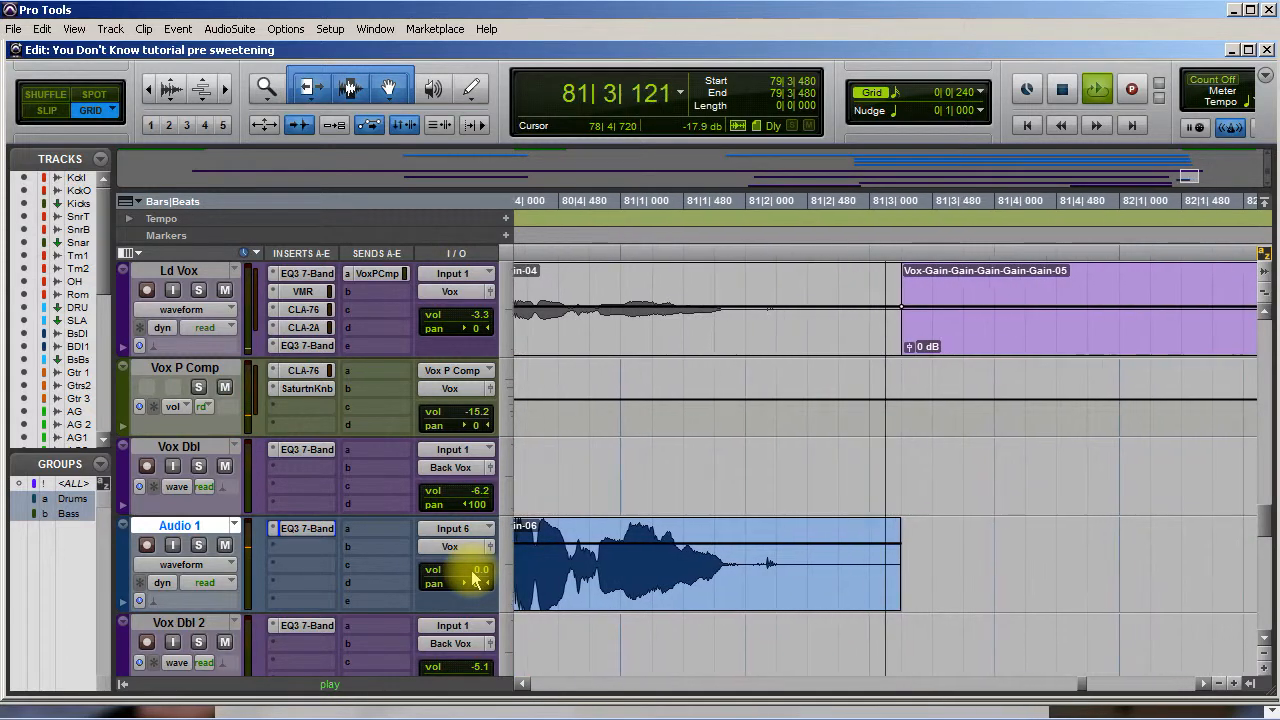
key("space")
key("space")
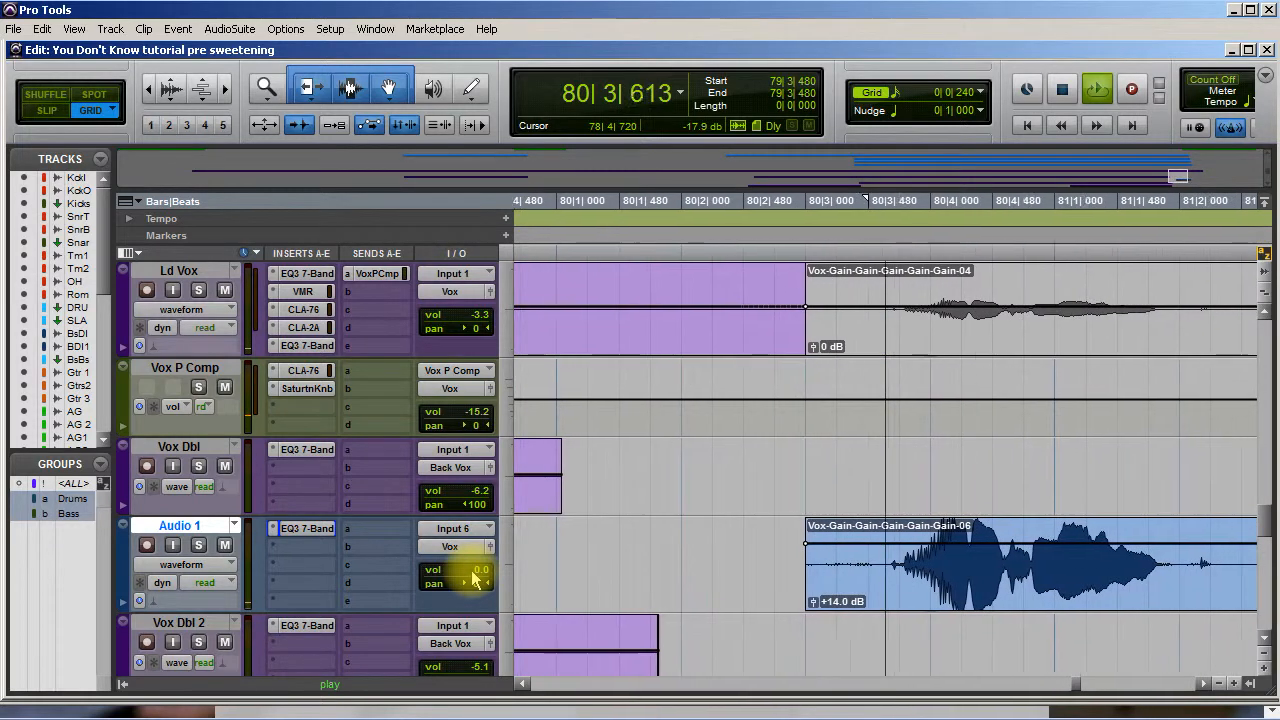
key("space")
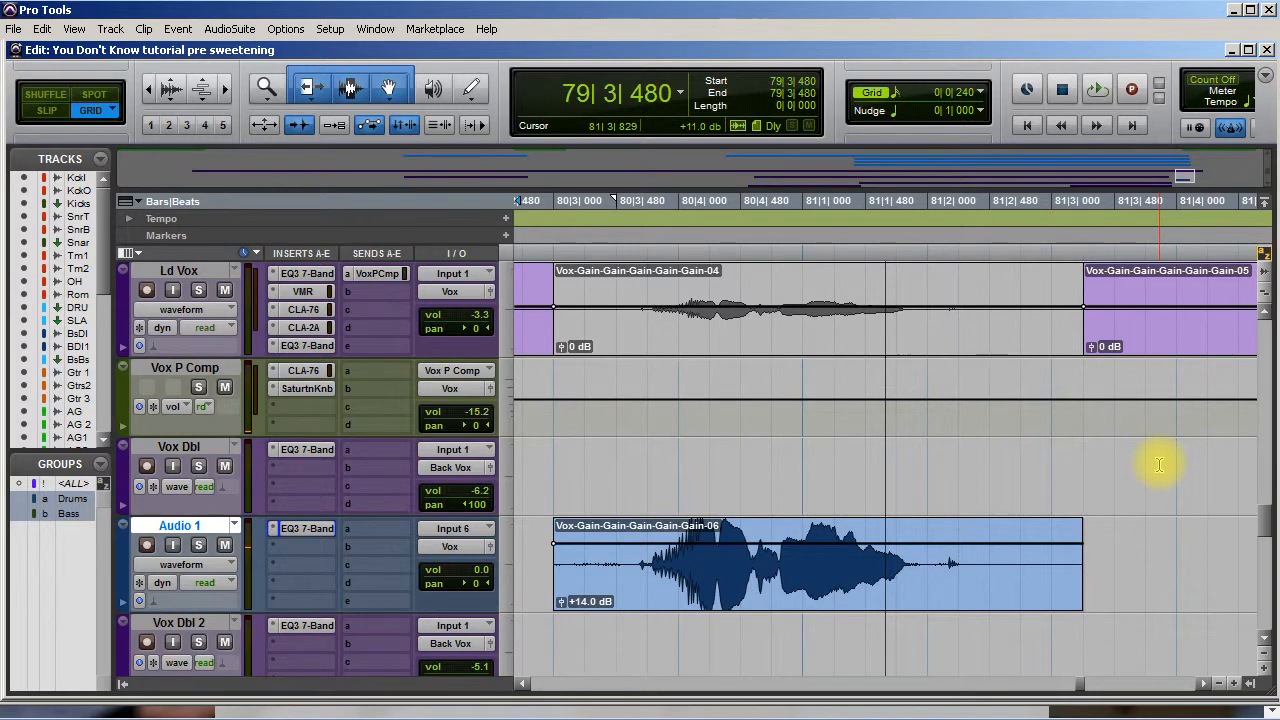
Step: Examine where the B 3 and Strings clips end relative to the muted Ld Vox phrase between 80|3|000 and 81|3|240
left_click_drag(1268, 521, 1268, 494)
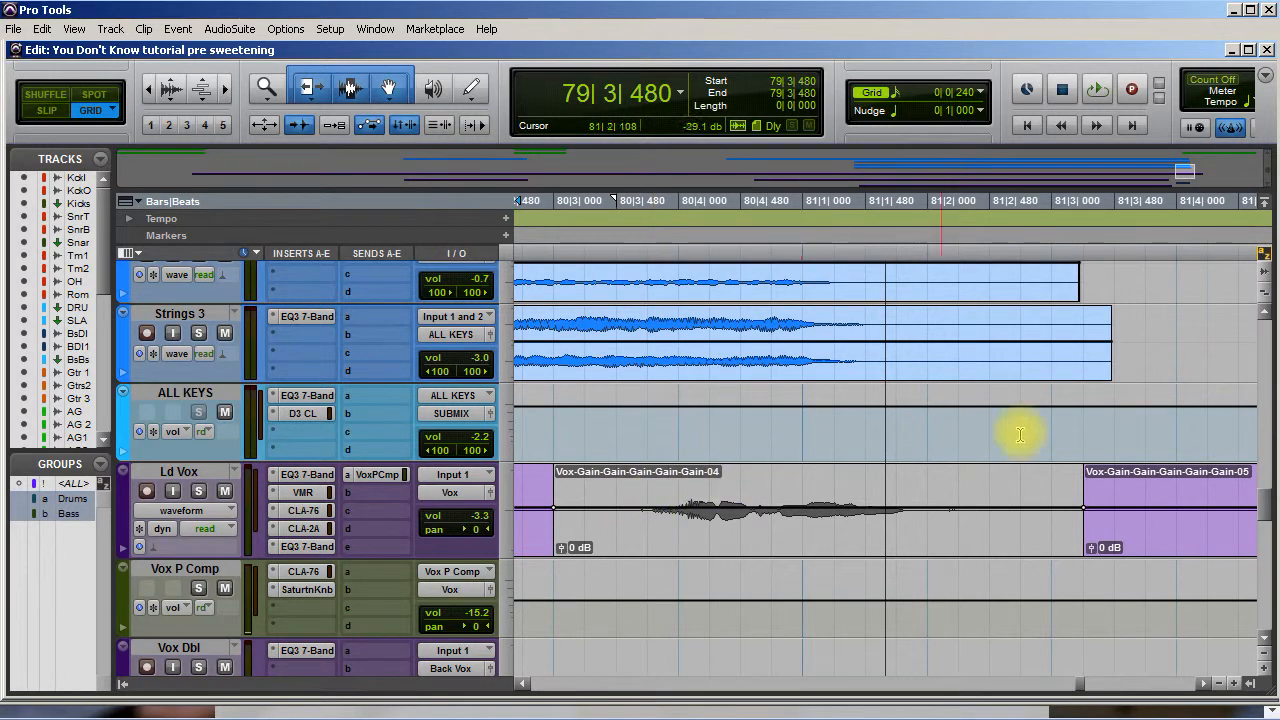
scroll(1265, 518, "up", 4)
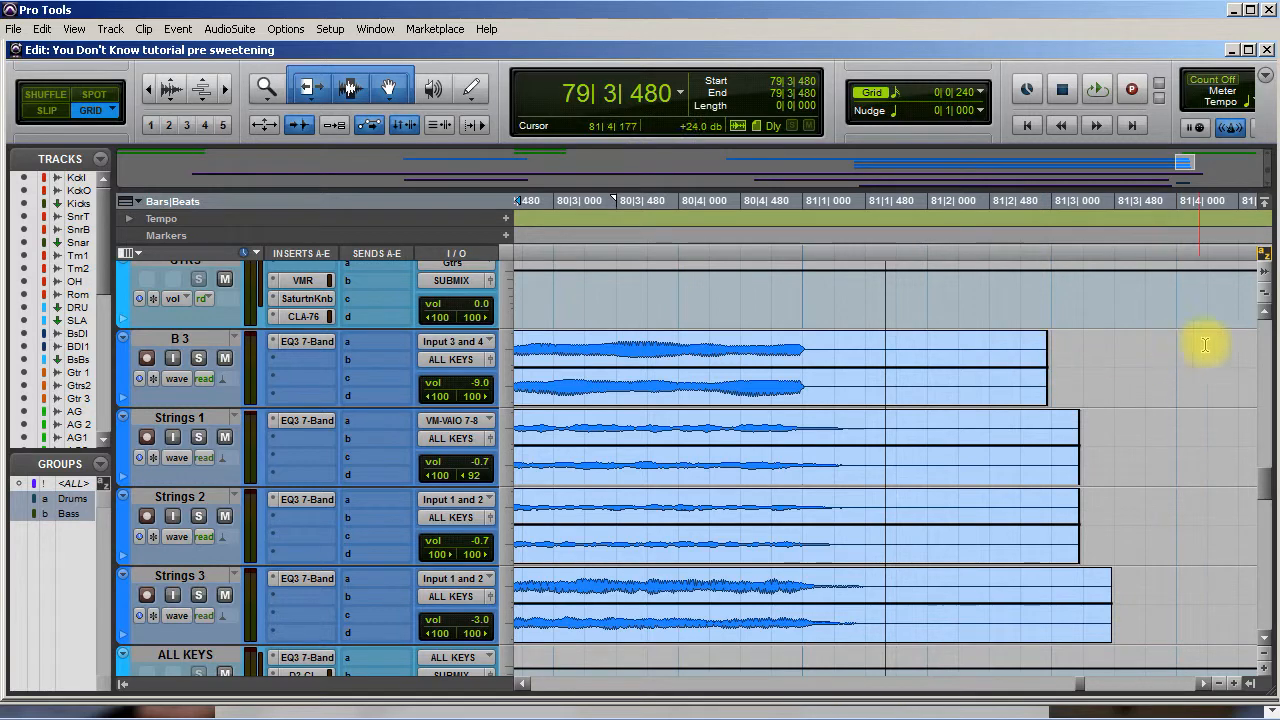
left_click_drag(1265, 480, 1267, 503)
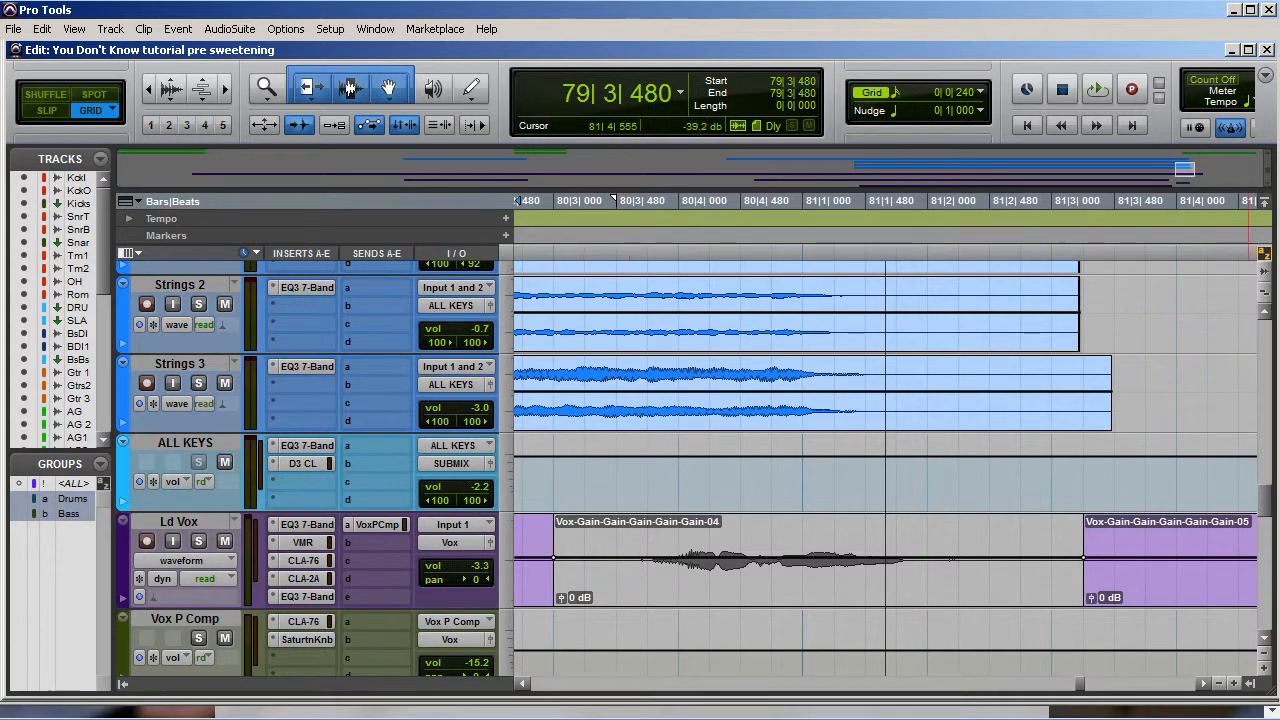
left_click_drag(1265, 505, 1265, 525)
scroll(1260, 495, "down", 3)
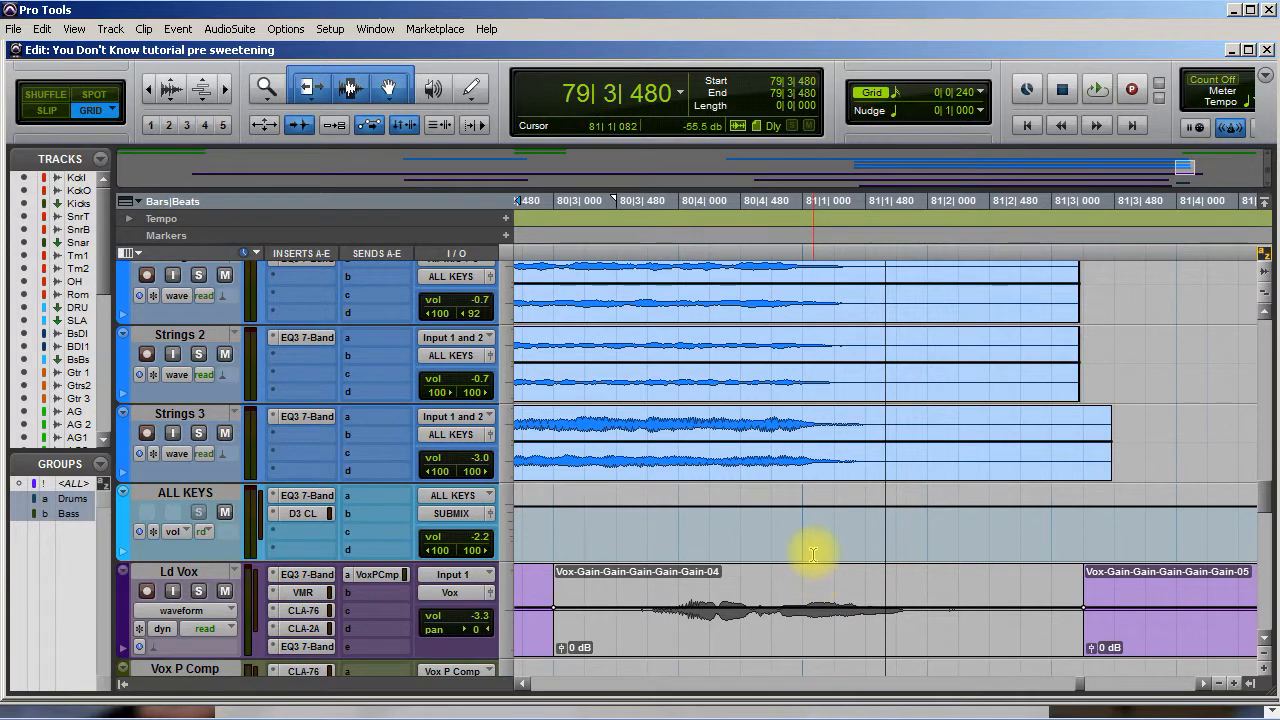
scroll(813, 555, "down", 4)
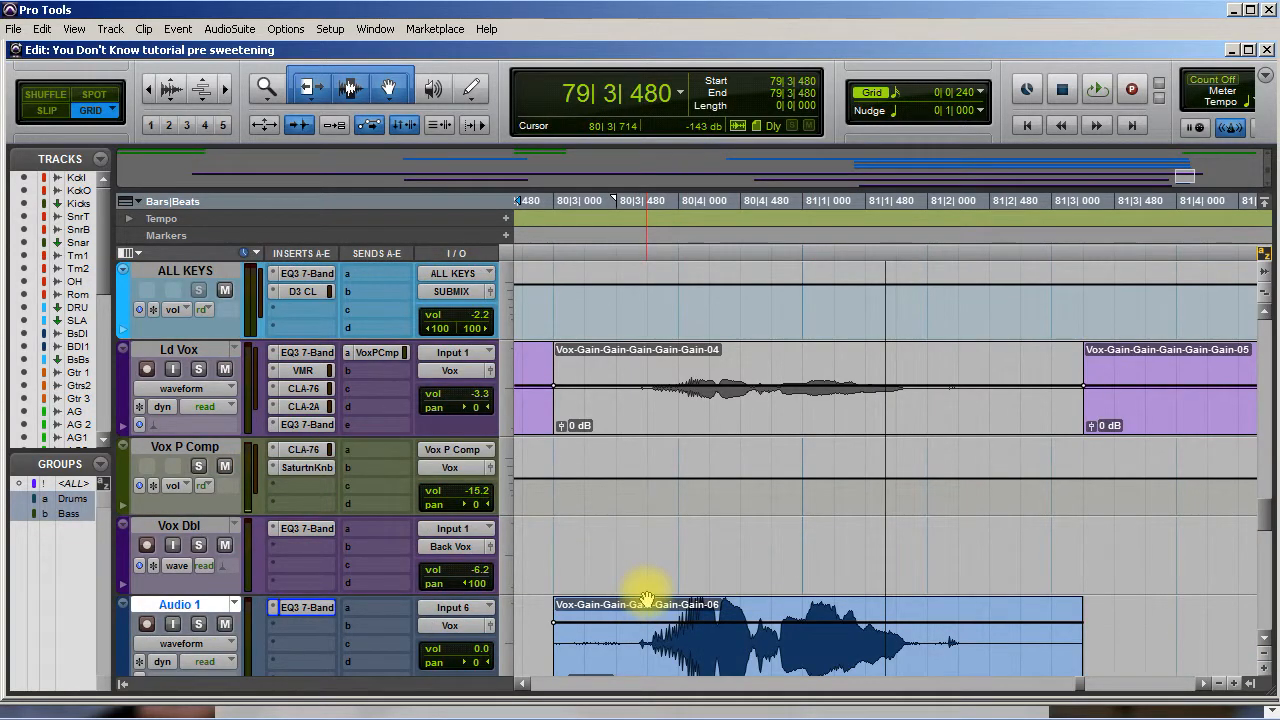
scroll(646, 540, "left", 5)
scroll(643, 534, "right", 4)
scroll(860, 470, "up", 1)
scroll(848, 486, "up", 1)
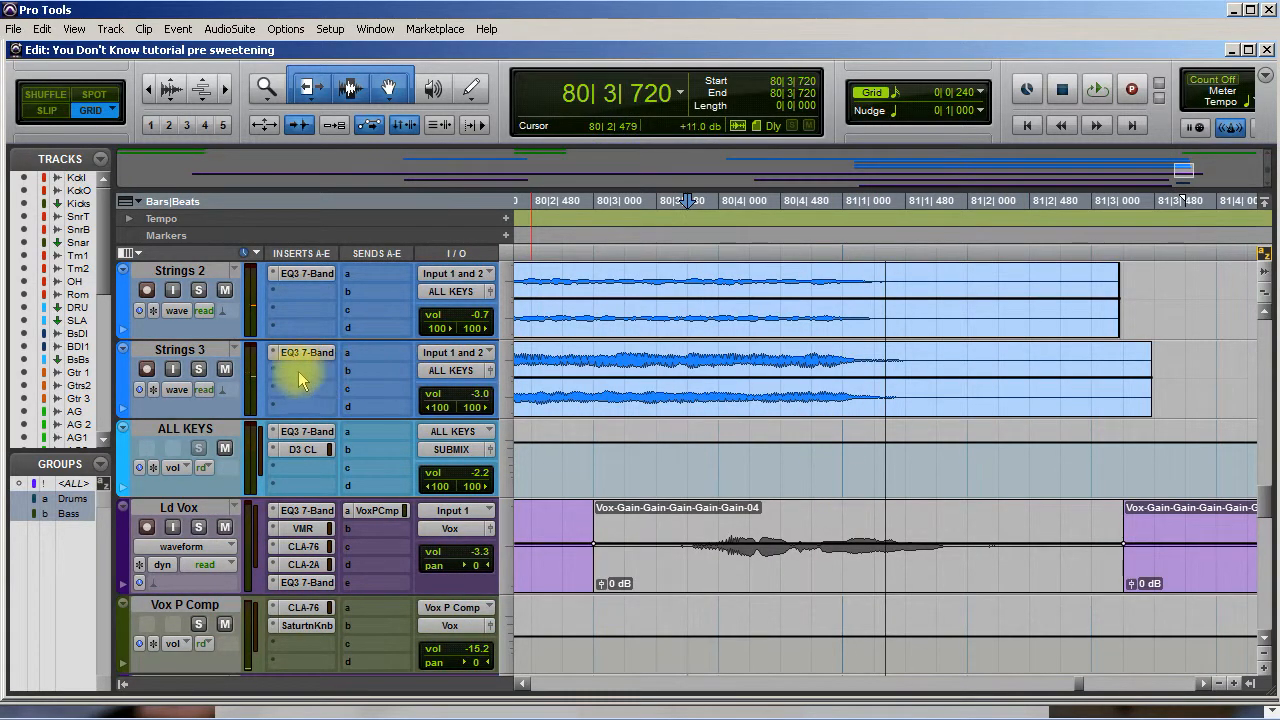
Step: Create a Mix/Edit group named Keys from the B 3, Strings 1, Strings 2 and Strings 3 tracks
scroll(255, 368, "up", 8)
scroll(253, 365, "down", 3)
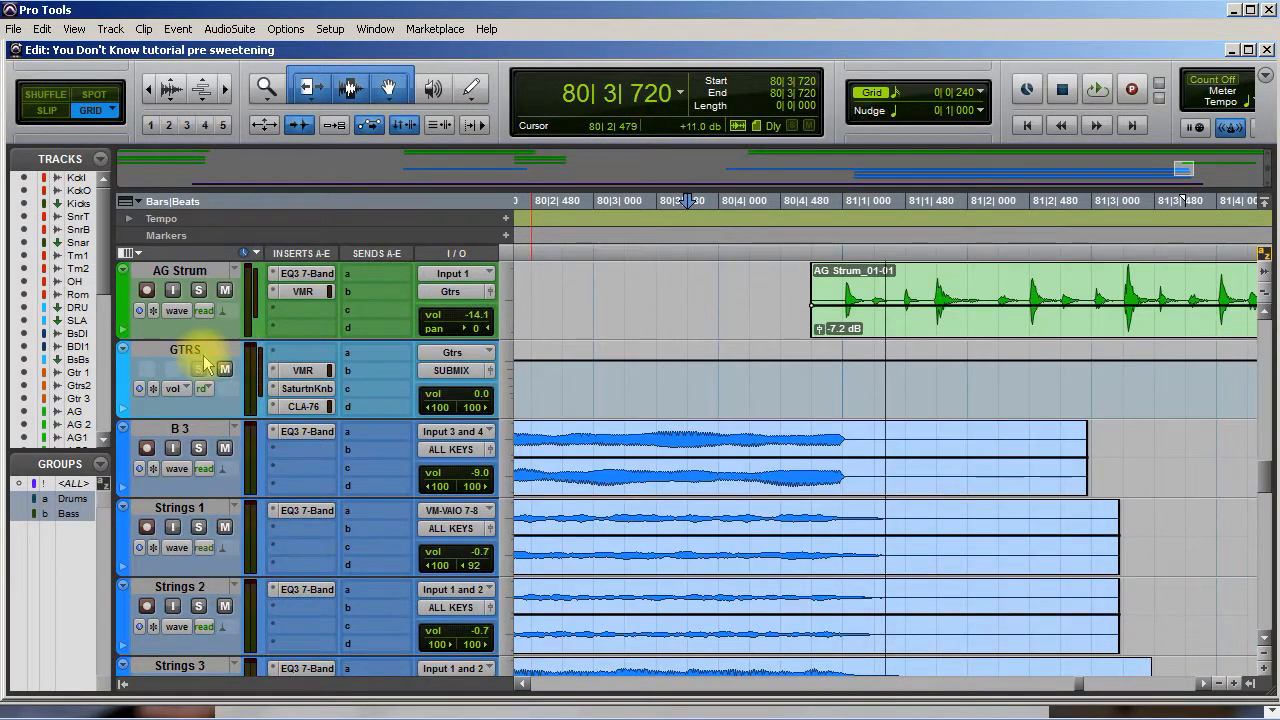
scroll(209, 455, "down", 6)
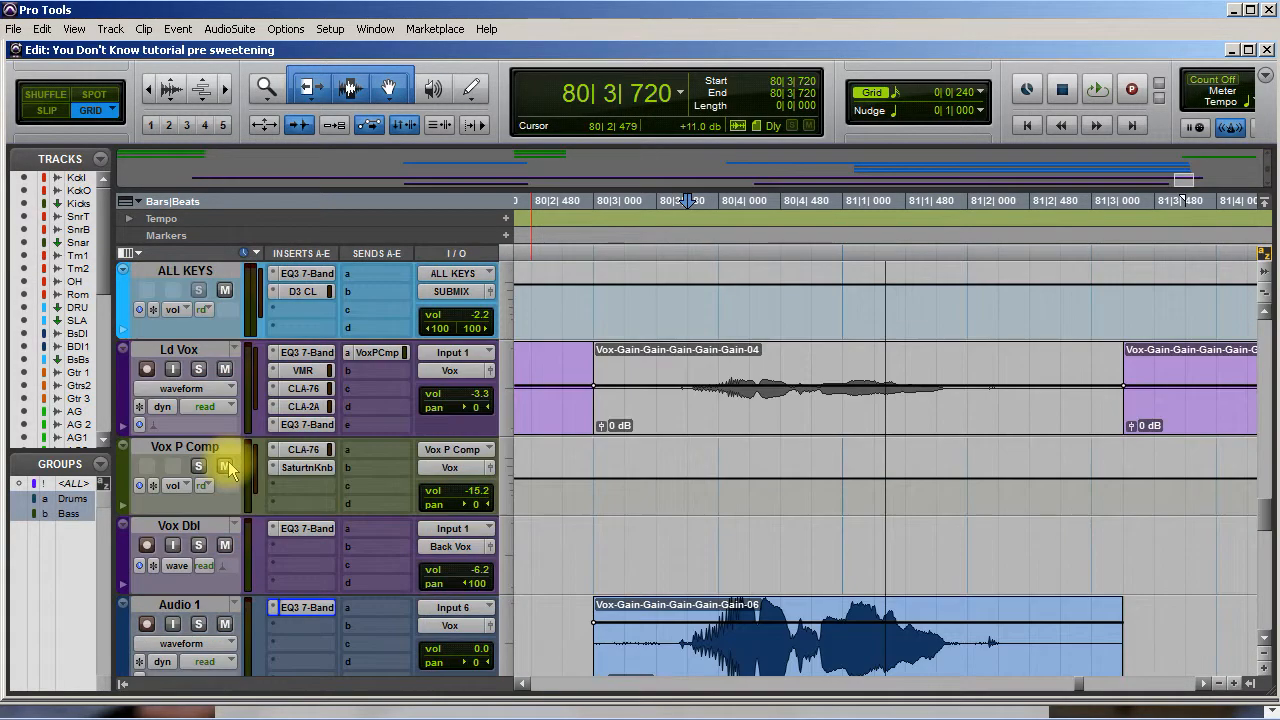
scroll(212, 460, "up", 2)
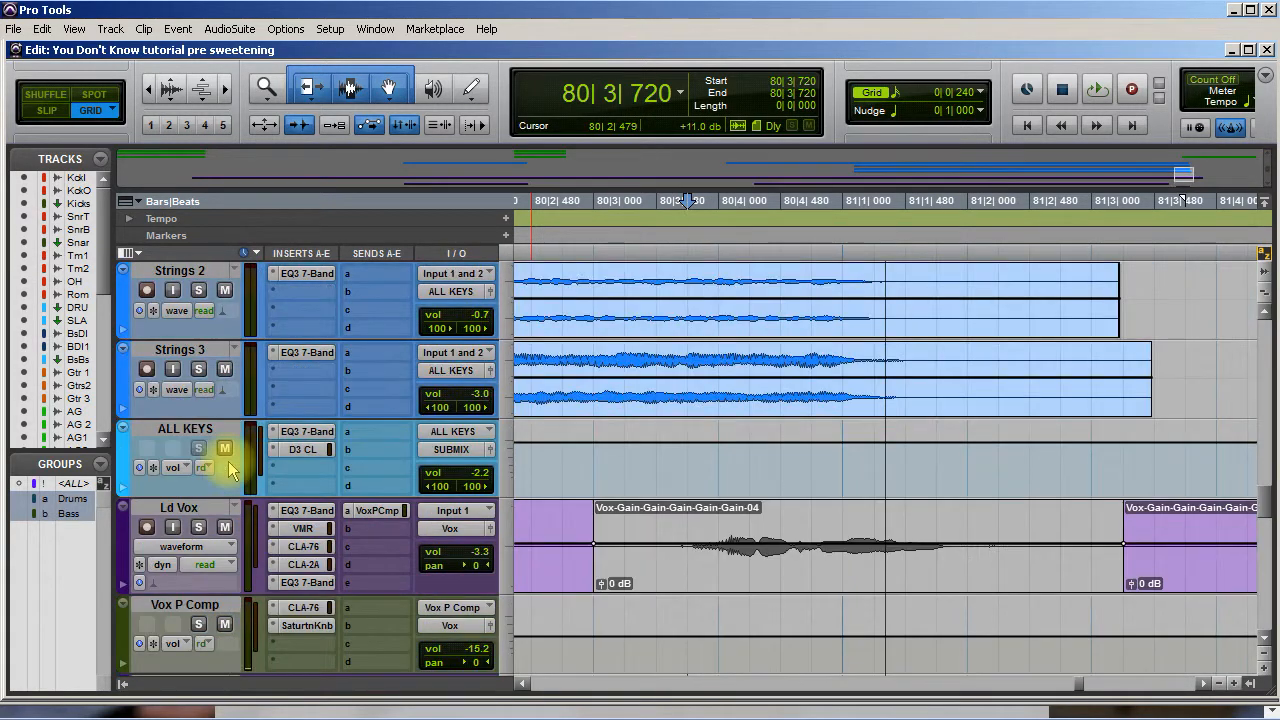
left_click(188, 352, "shift")
key("ctrl+g")
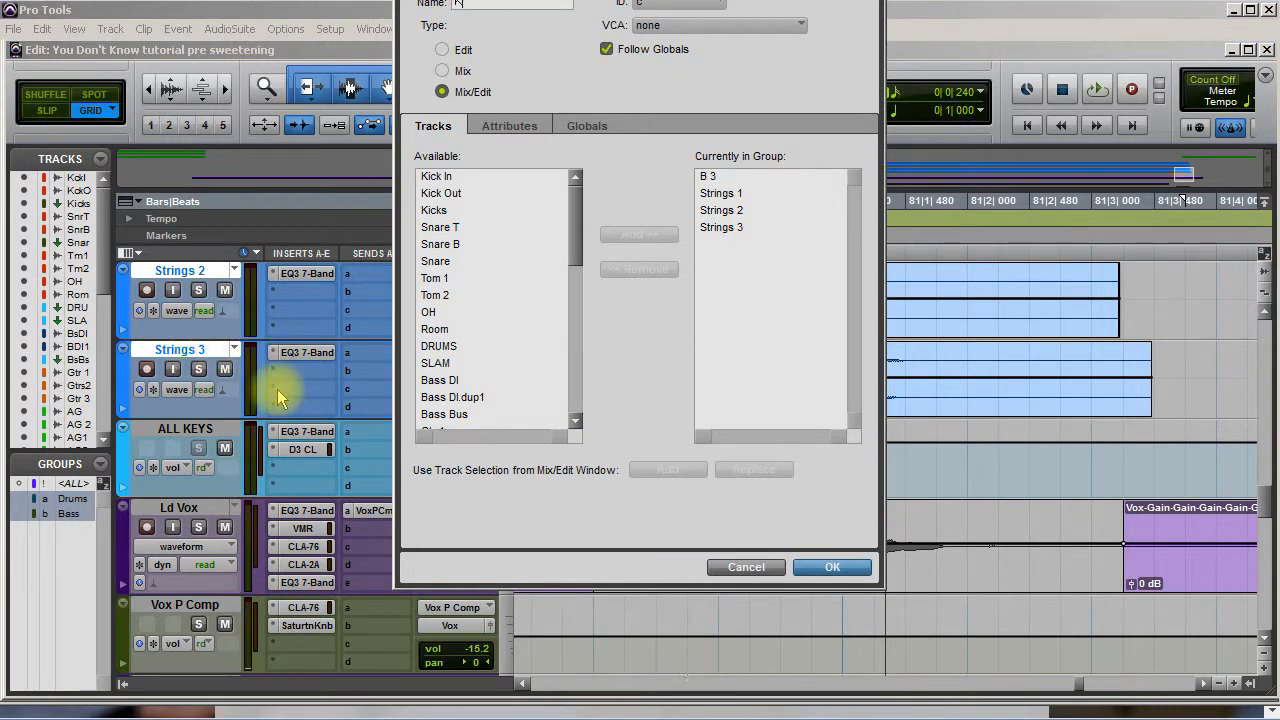
key("Return")
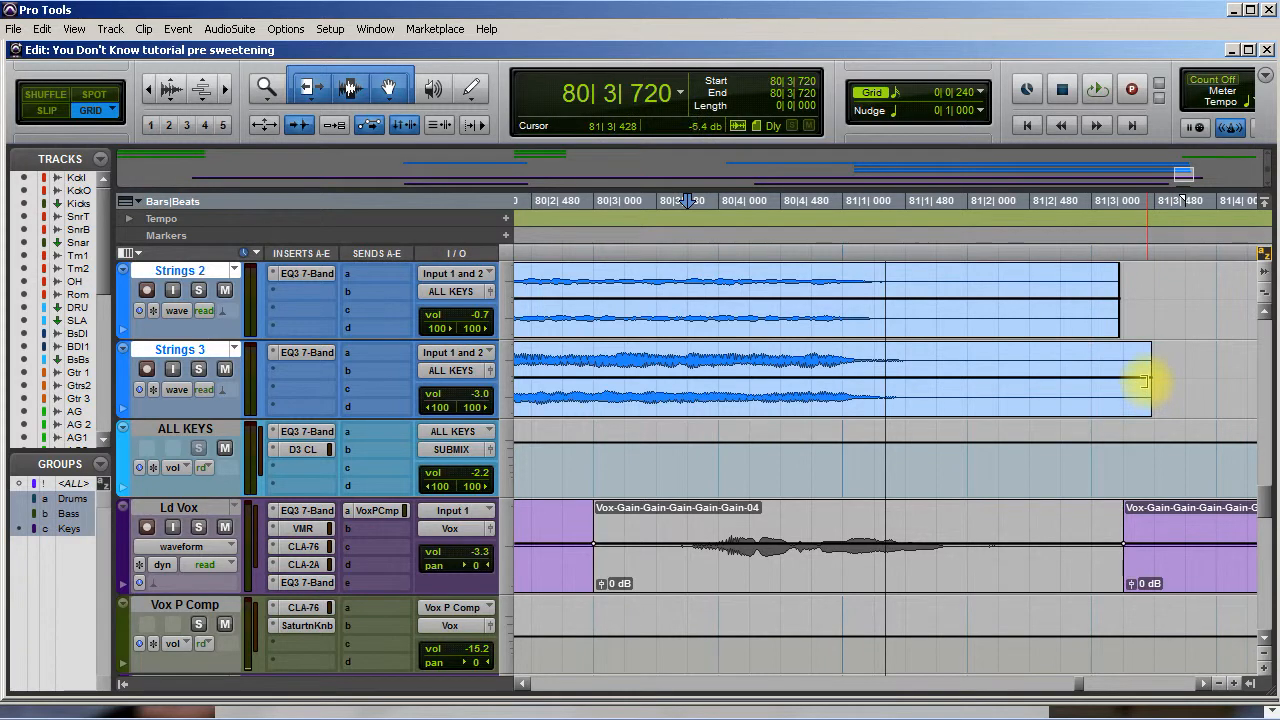
Step: Trim the ends of the B 3 and Strings 1, 2 and 3 clips back to 80|4|000
left_click_drag(1145, 381, 730, 402)
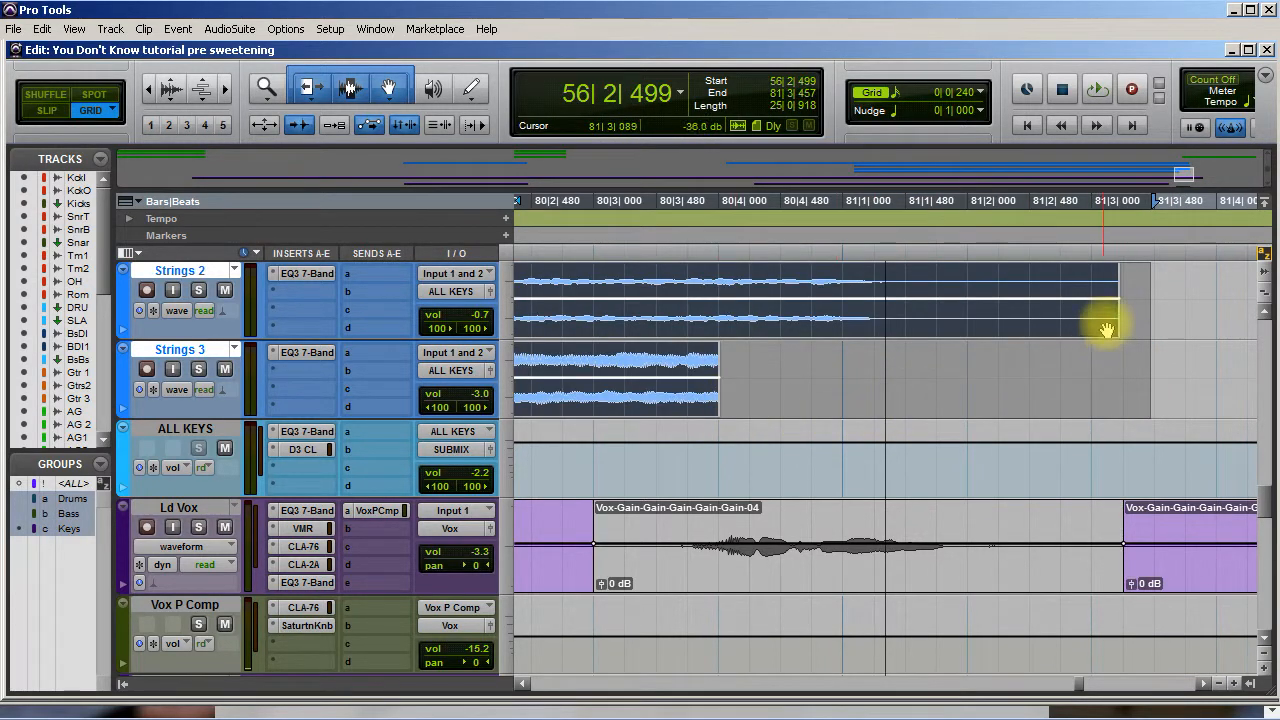
left_click_drag(1110, 307, 727, 323)
scroll(771, 366, "up", 3)
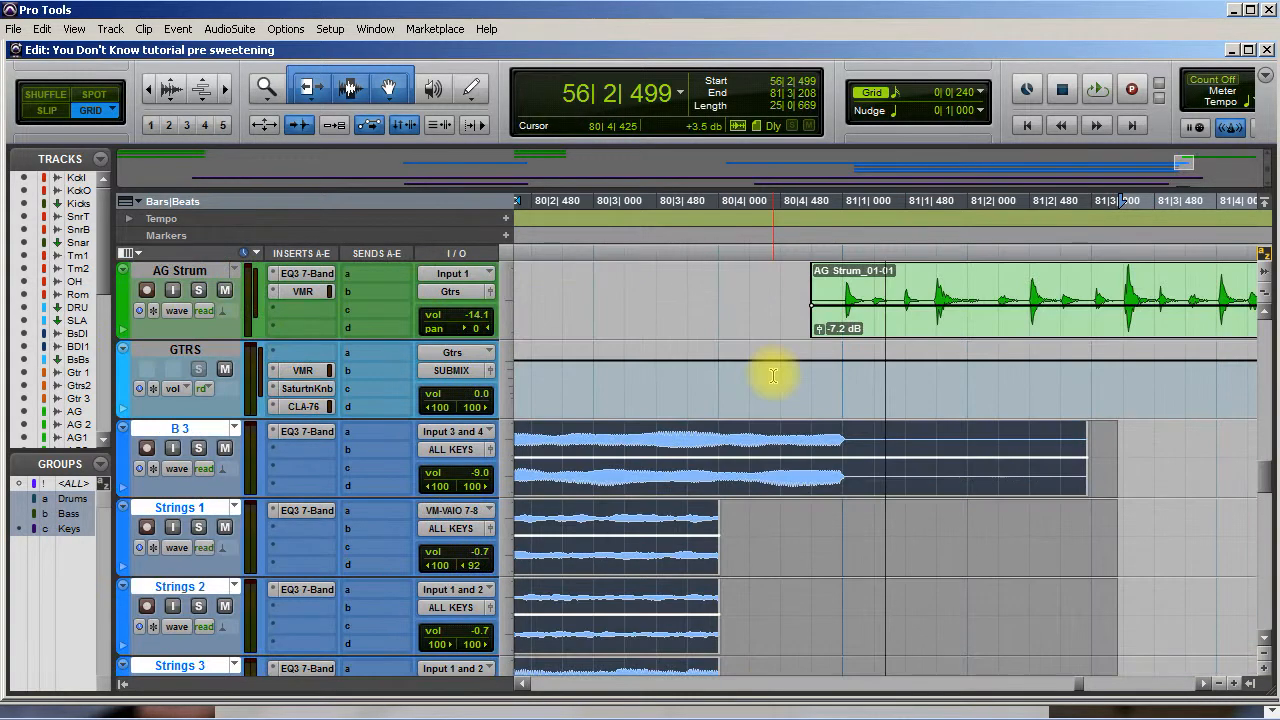
left_click(1083, 381)
left_click(1083, 378)
left_click_drag(1078, 386, 722, 389)
Step: Play the mix from 80|2|720 across the shortened keys clips
scroll(742, 443, "left", 5)
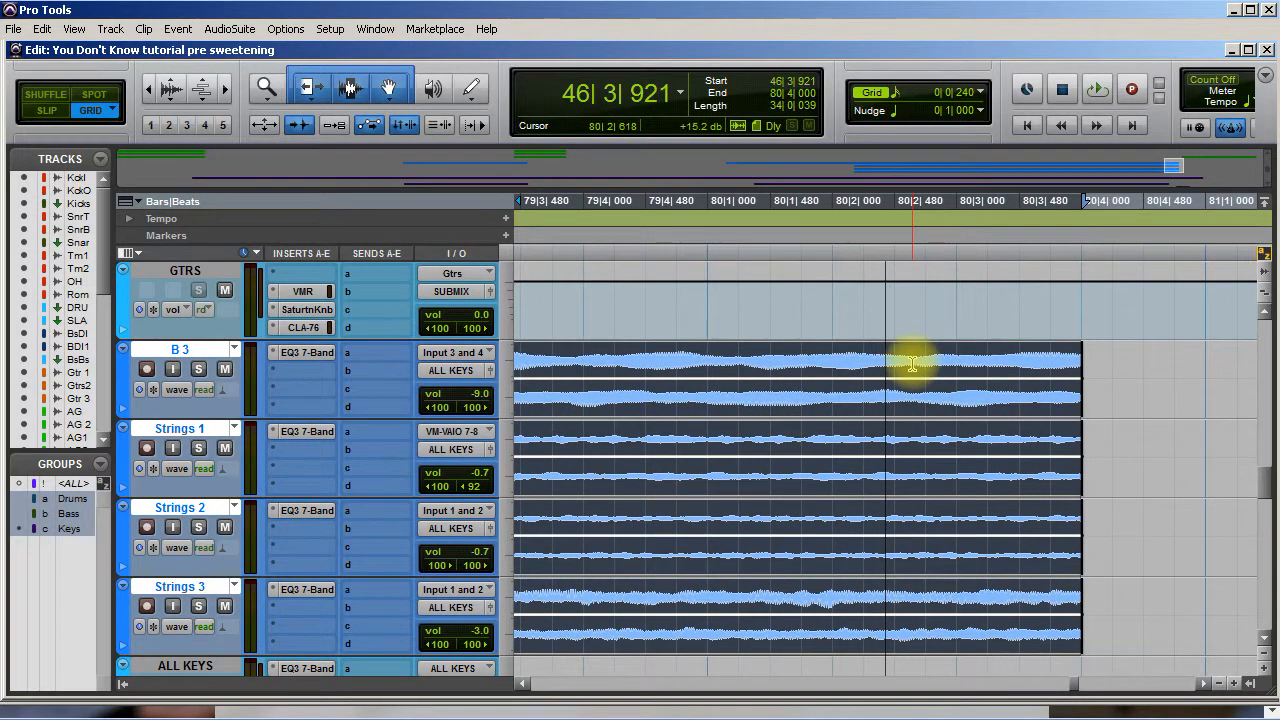
left_click(908, 366)
key("space")
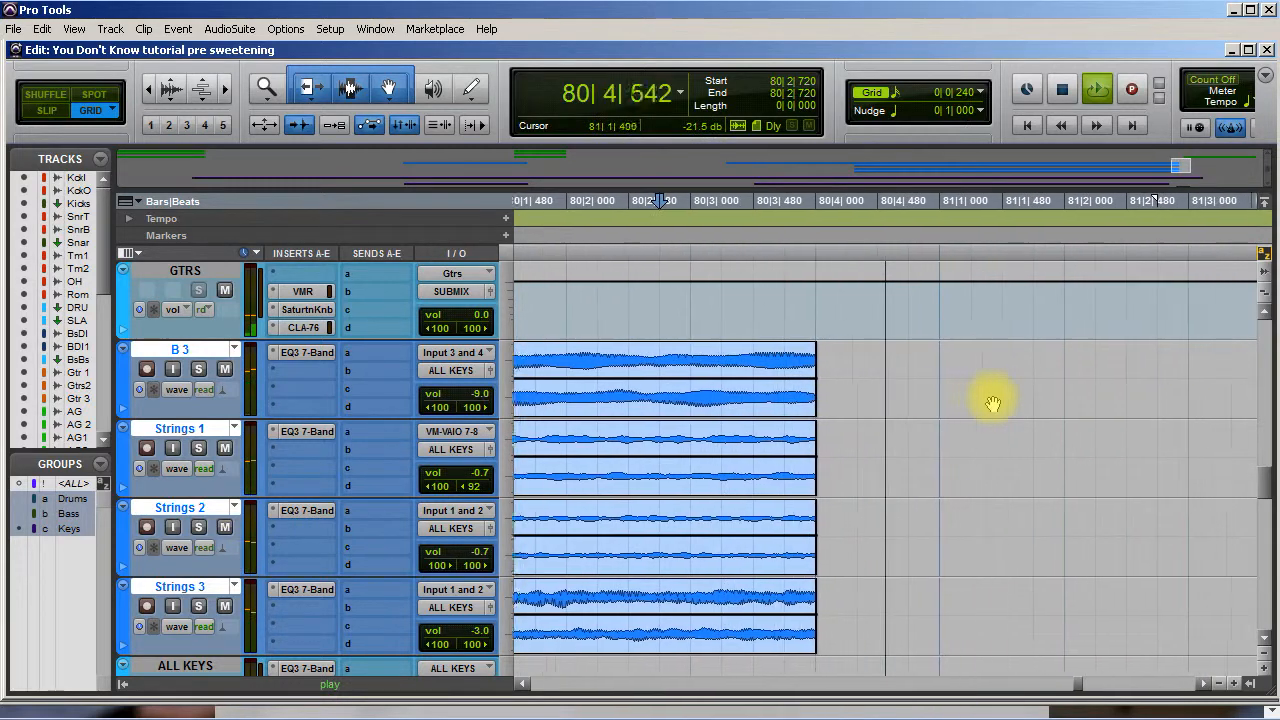
key("space")
Step: Separate the Gtr 1 and Gtrs 2 clips at 80|4|000 and at 81|4|720
scroll(1251, 437, "up", 10)
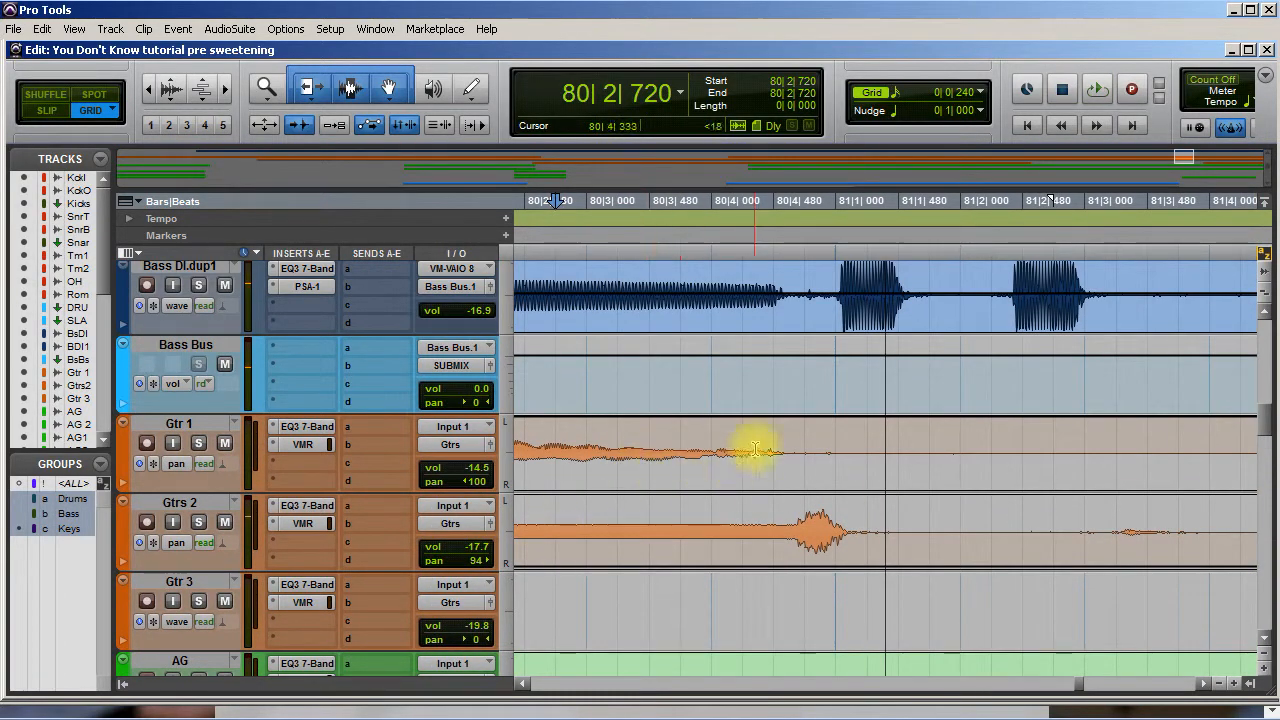
scroll(872, 457, "down", 8)
scroll(872, 457, "down", 5)
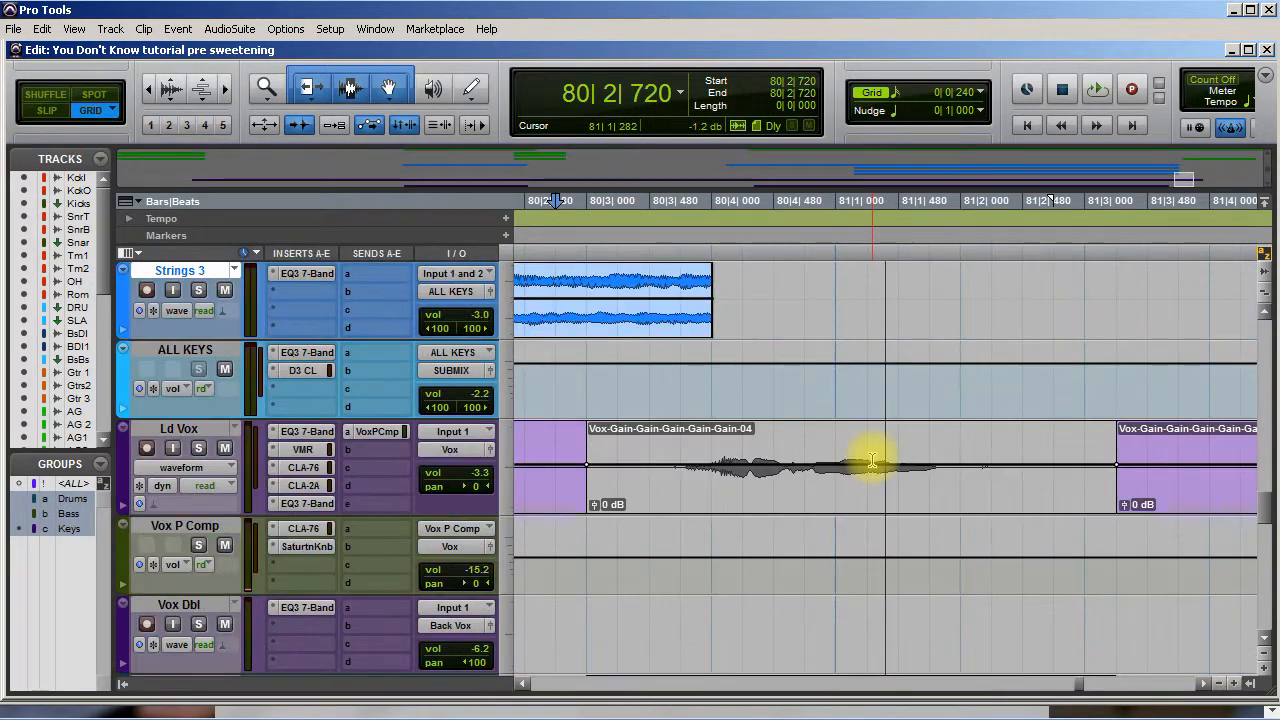
scroll(872, 457, "up", 12)
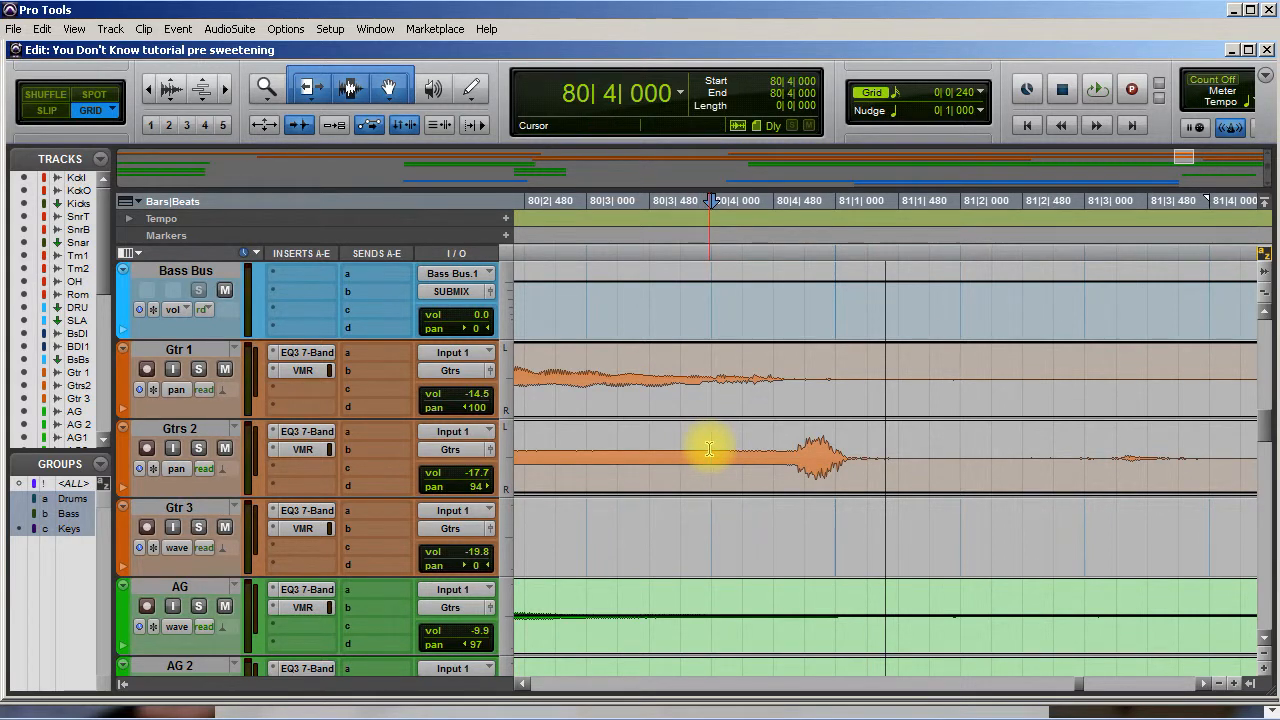
left_click(711, 366, "shift")
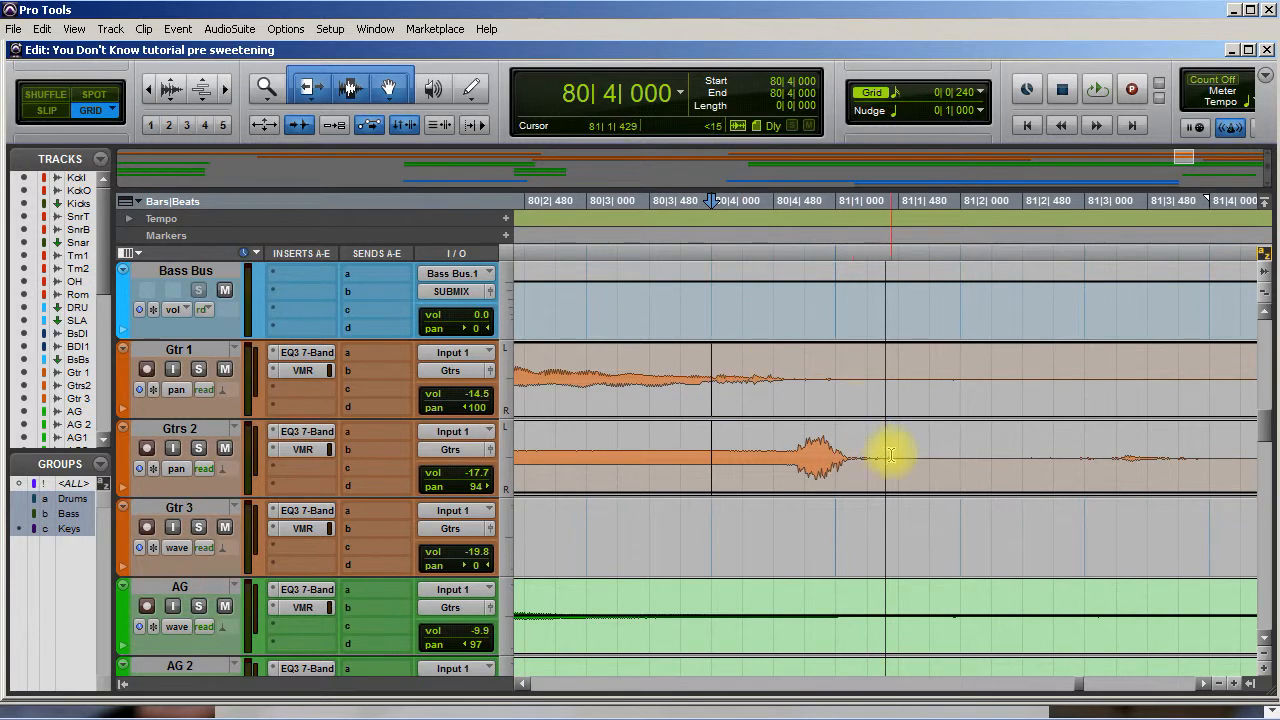
scroll(890, 455, "right", 5)
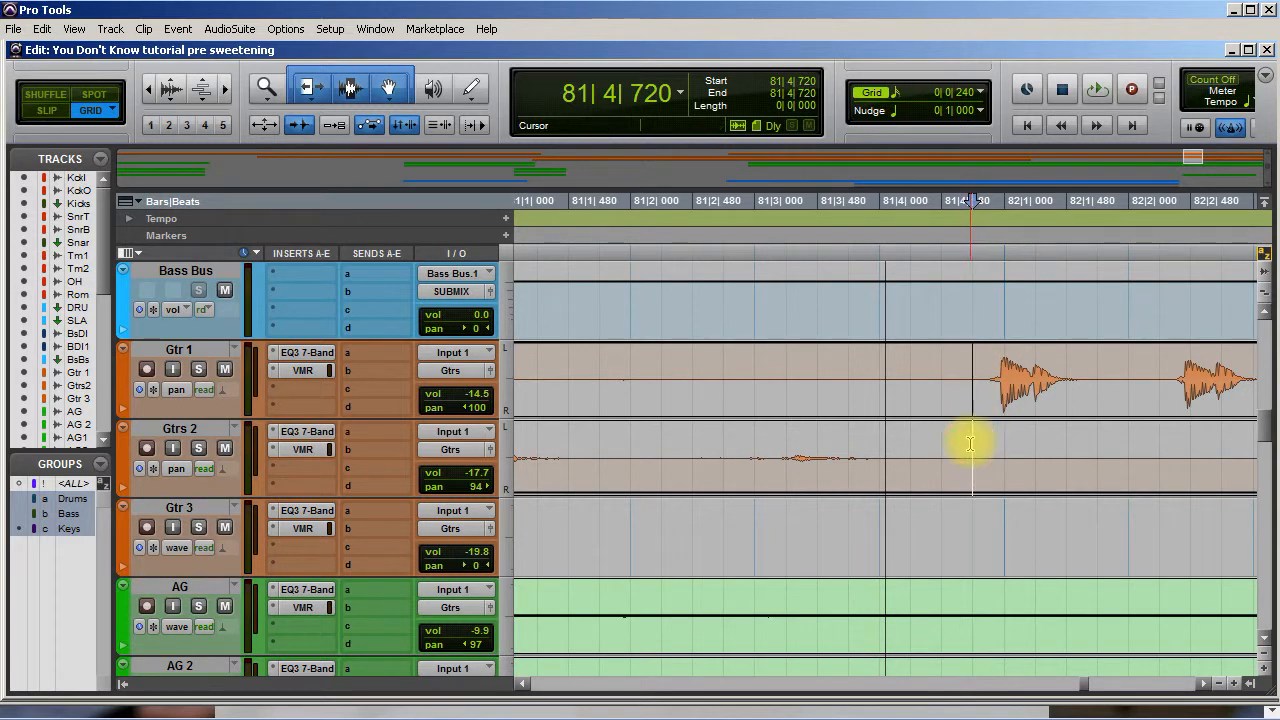
Step: Switch the track views of Gtrs 2 and Gtr 1 to waveform
left_click(176, 468)
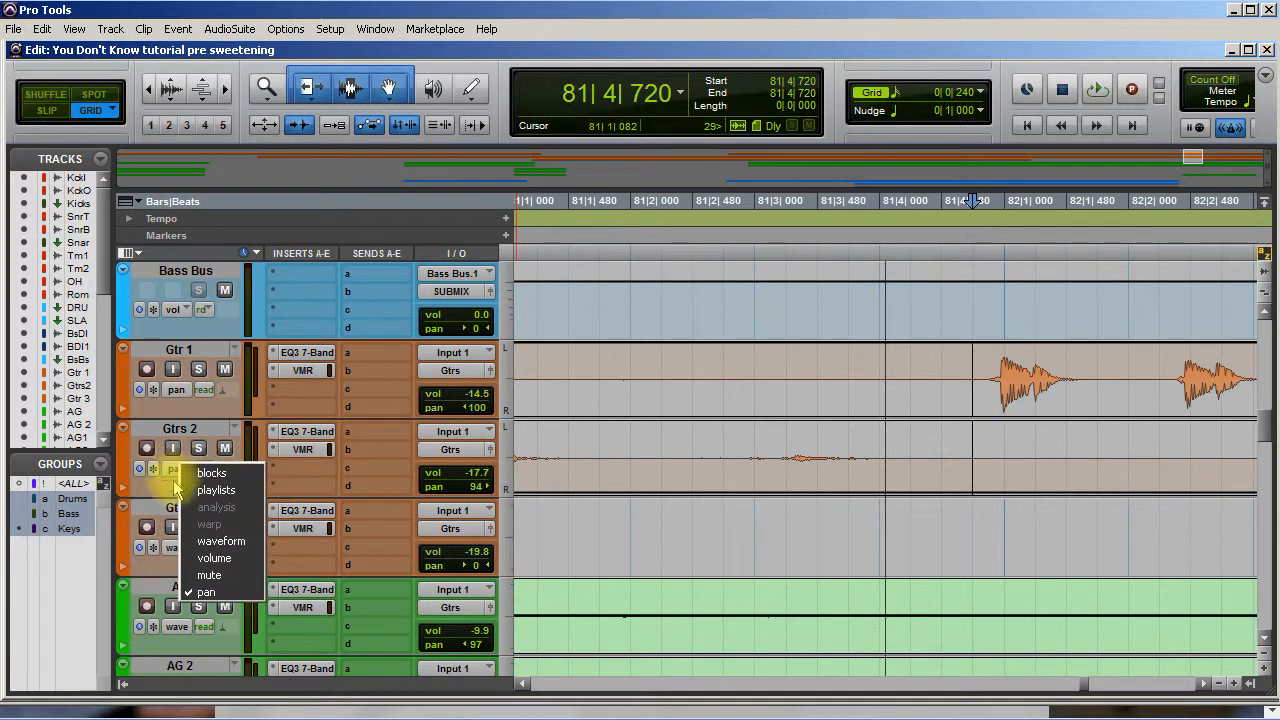
left_click(210, 542)
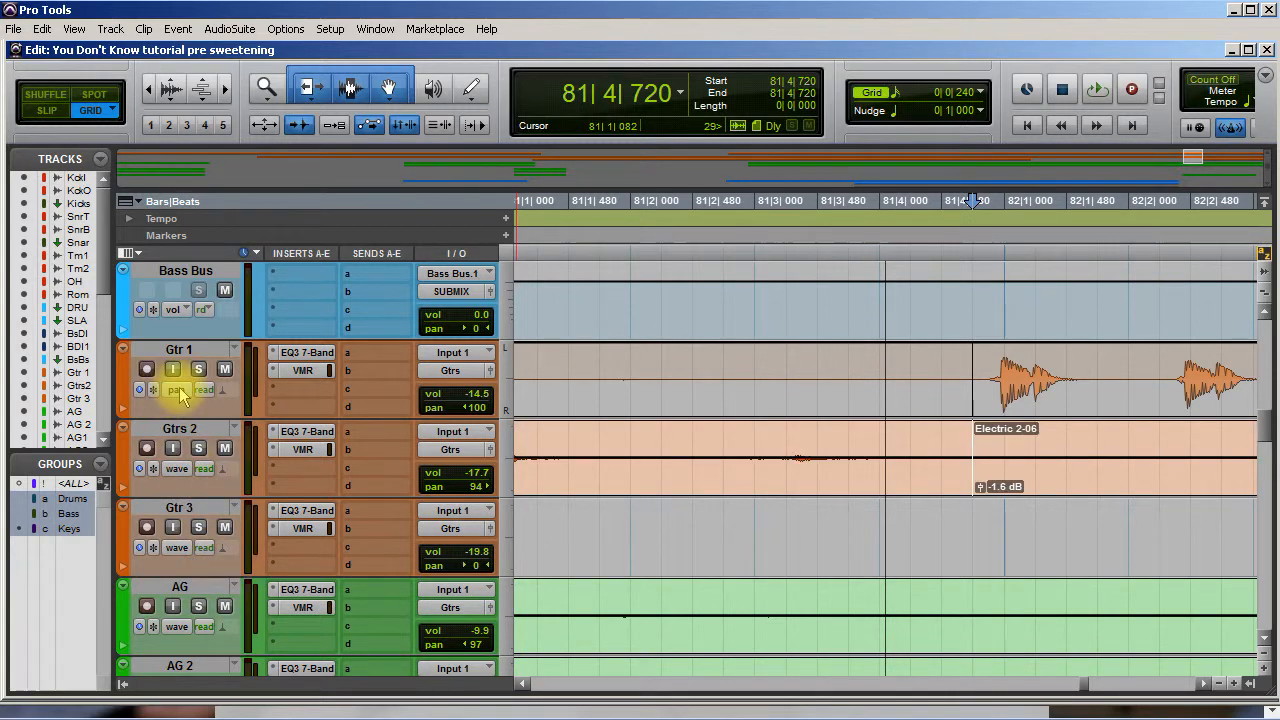
left_click(180, 395)
left_click(210, 467)
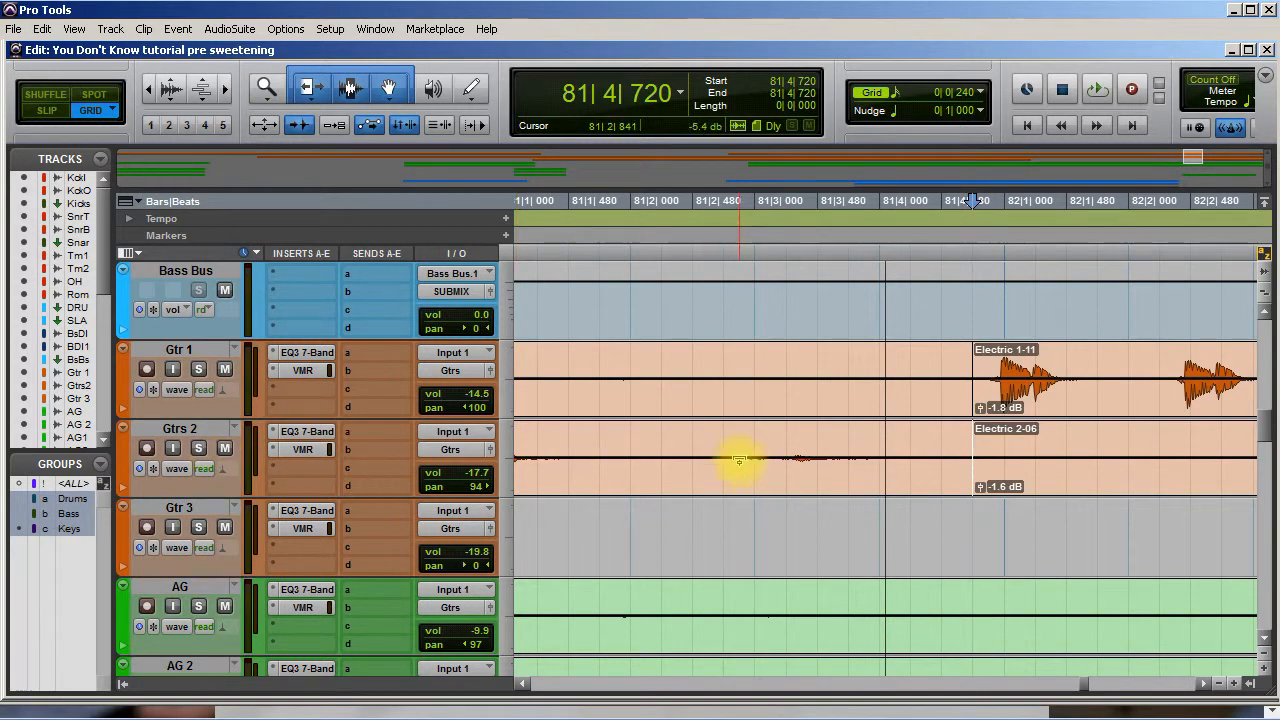
Step: Mute the separated Gtr 1 and Gtrs 2 clips between 80|4|000 and 81|4|720
double_click(723, 408)
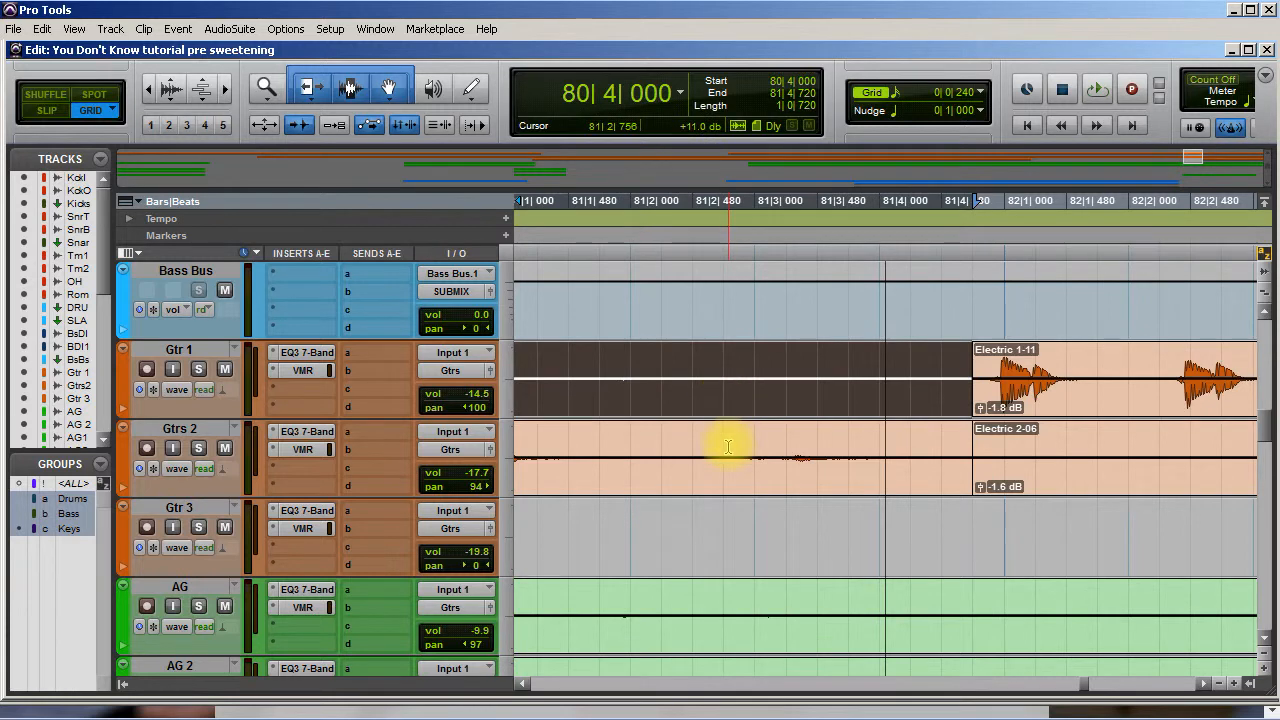
double_click(739, 481)
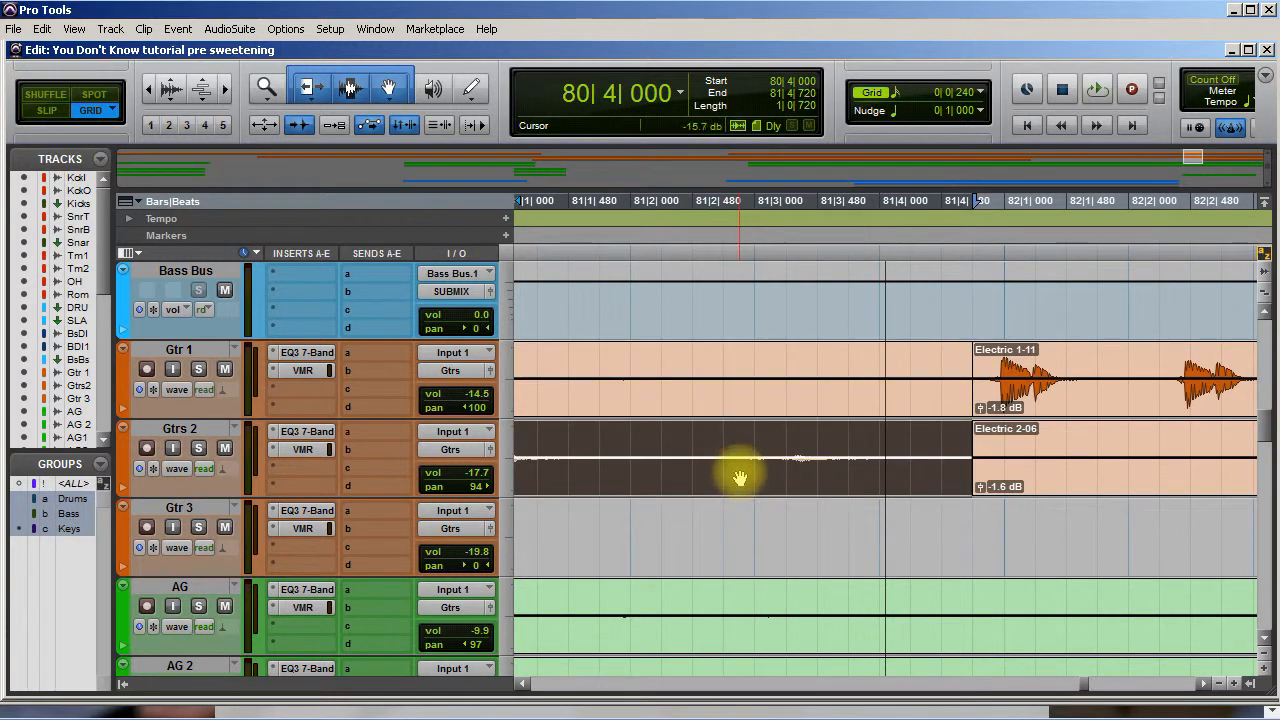
left_click(741, 404, "shift")
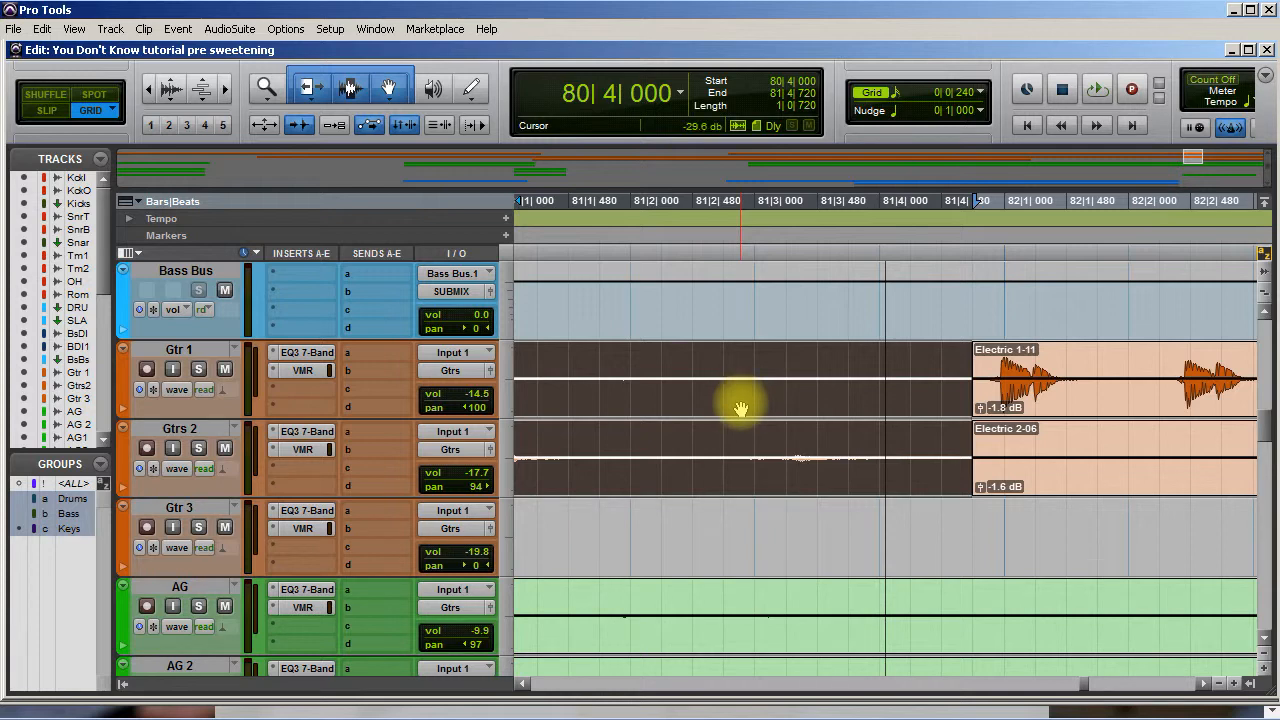
scroll(674, 474, "left", 6)
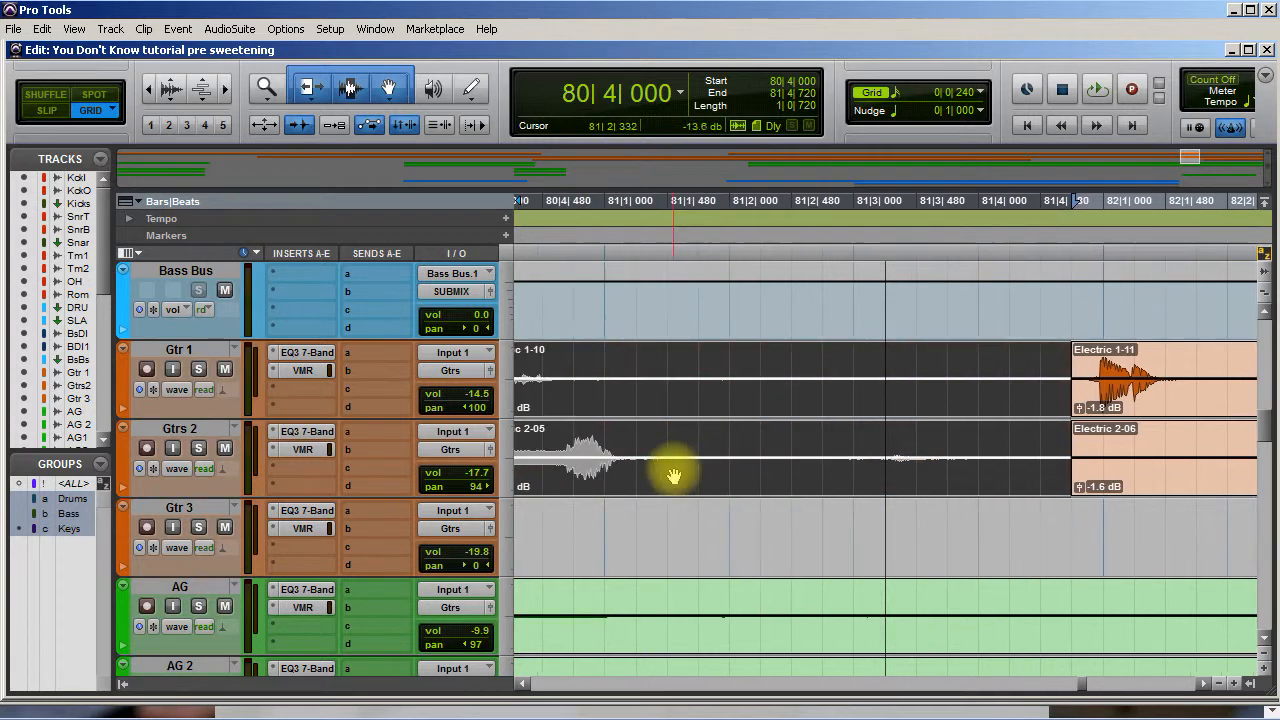
Step: Play the mix from 79|4|480 across the muted guitar clips
left_click(585, 360)
key("space")
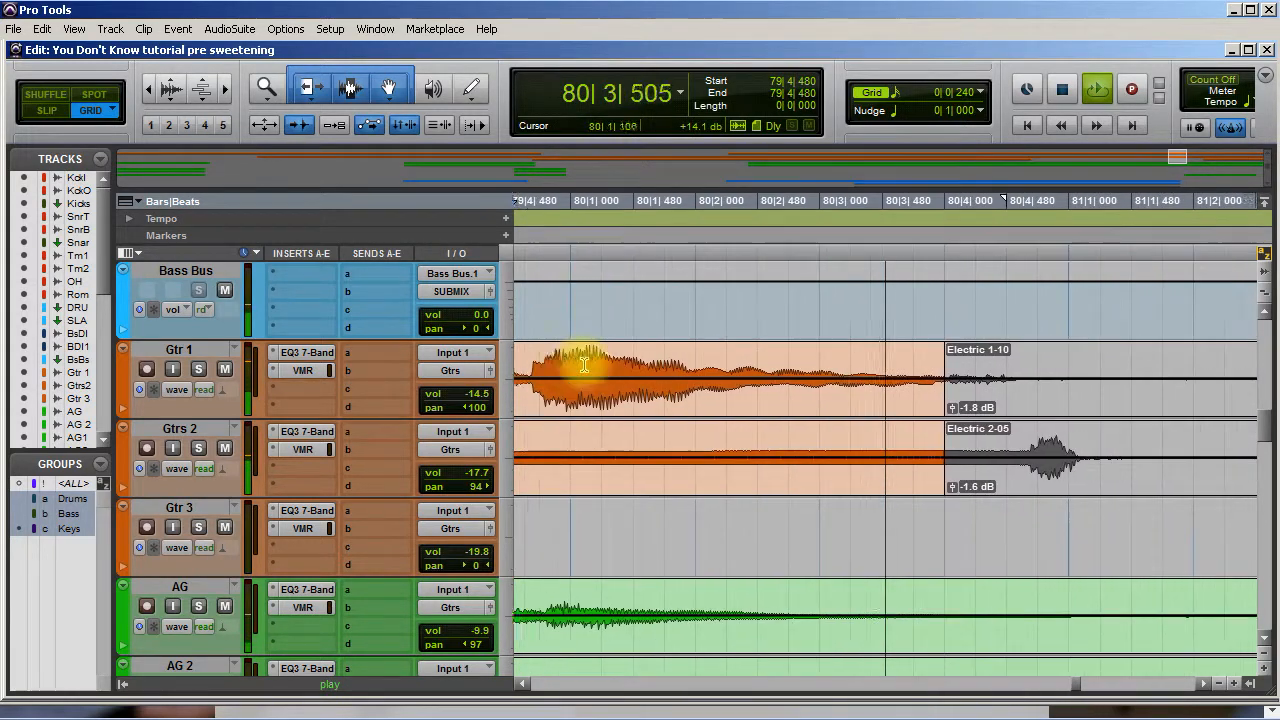
key("space")
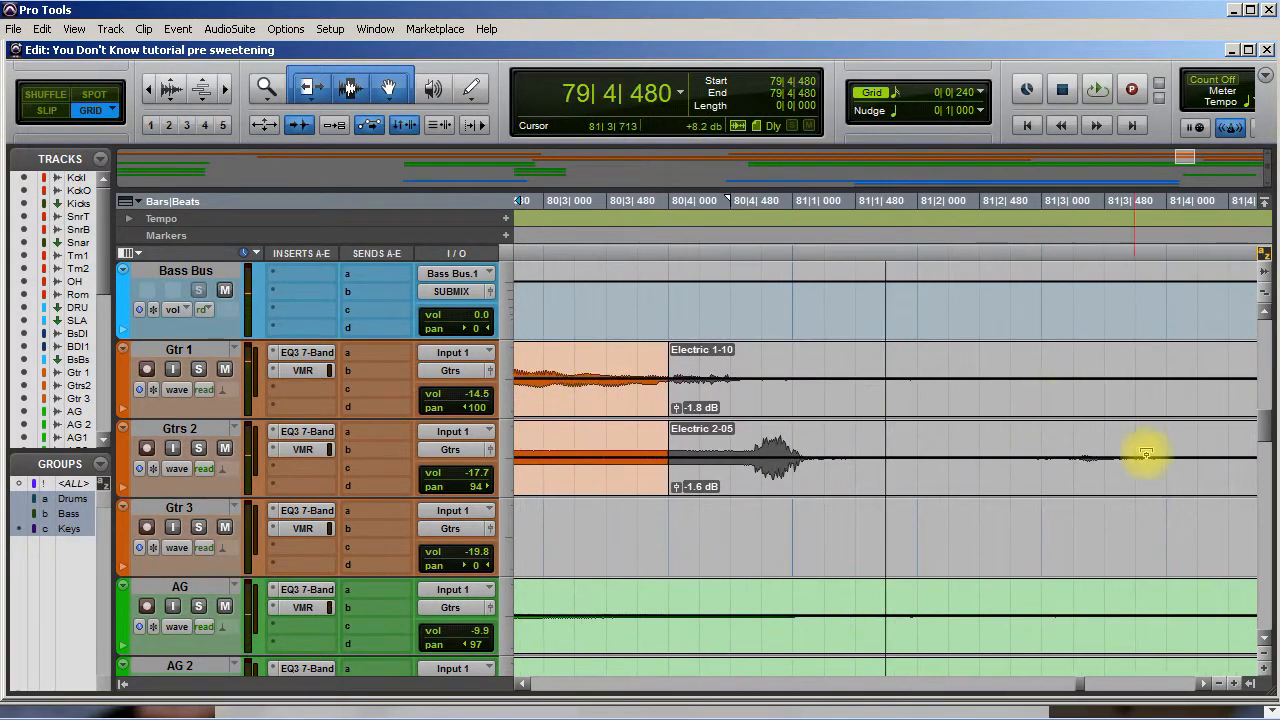
Step: Separate and mute both bass tracks from 80|4|000 to 81|1|000, and fade out the preceding bass clips from 80|3|720 to 80|4|000
scroll(1265, 430, "up", 1)
scroll(1265, 420, "up", 5)
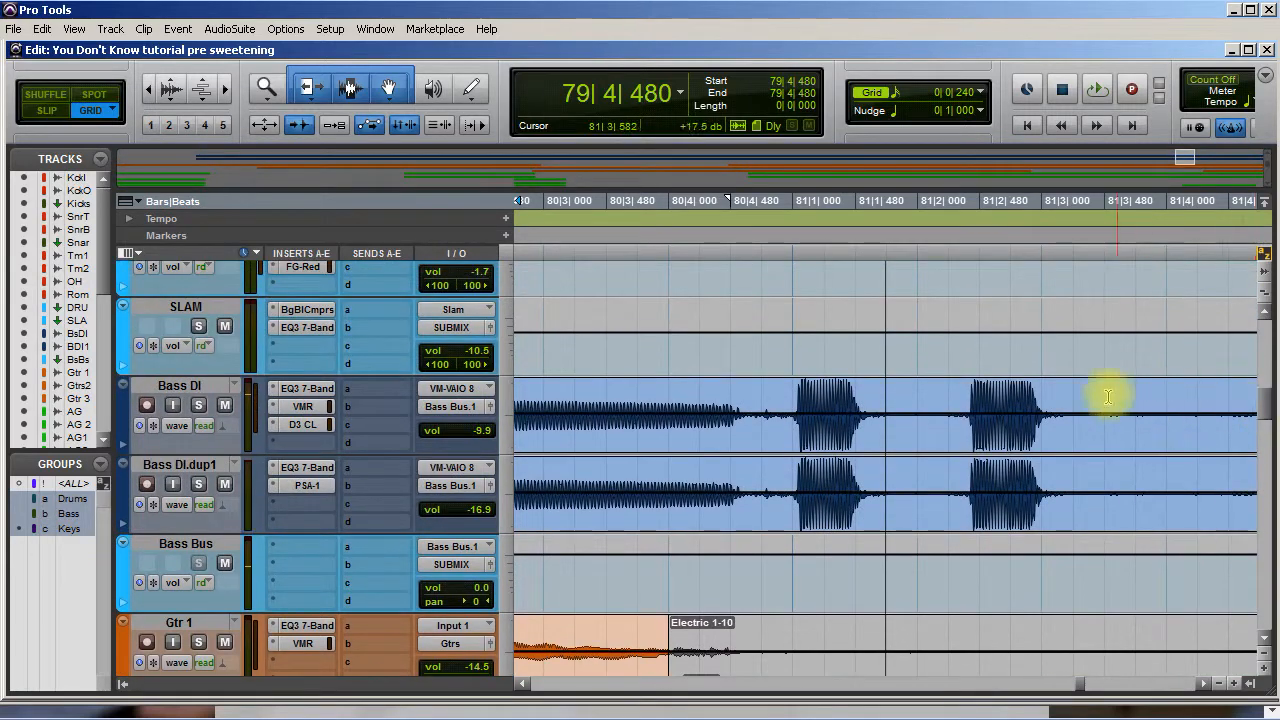
left_click_drag(668, 397, 783, 400)
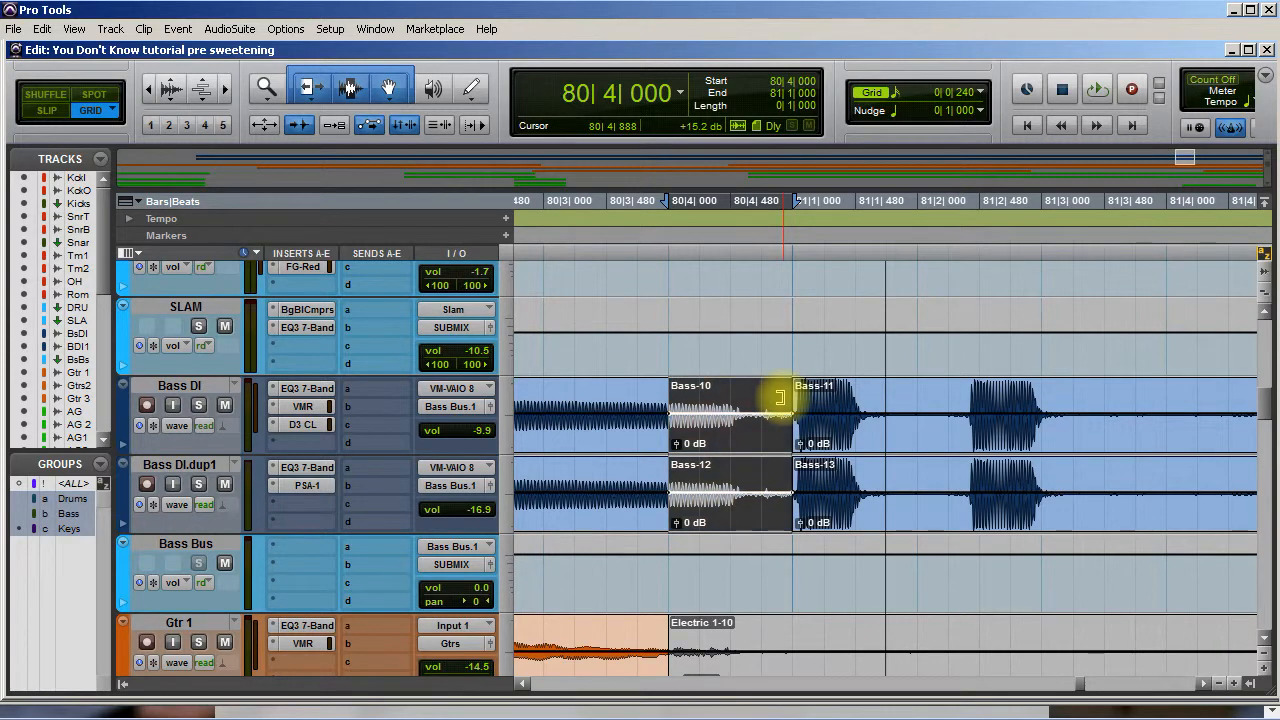
left_click_drag(663, 388, 638, 400)
scroll(608, 482, "left", 3)
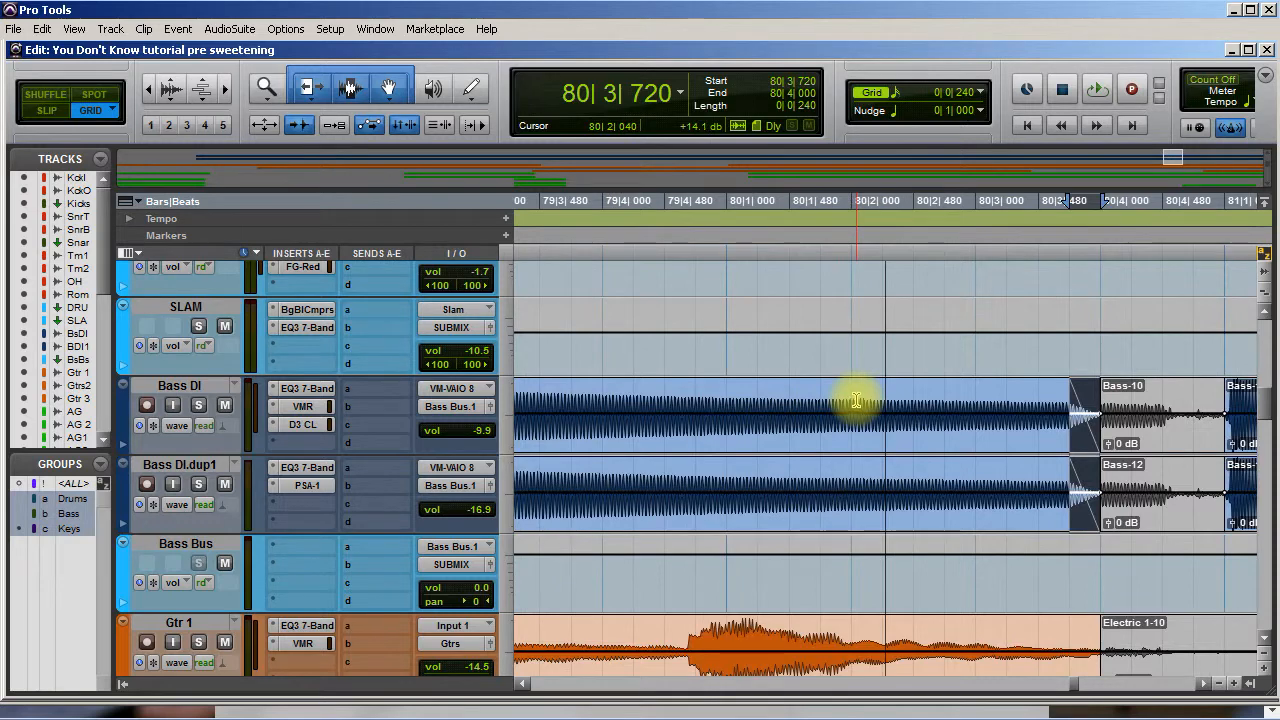
Step: Play the mix from 80|2|000 to check the bass fade-out, and again with the keys tracks in view
key("space")
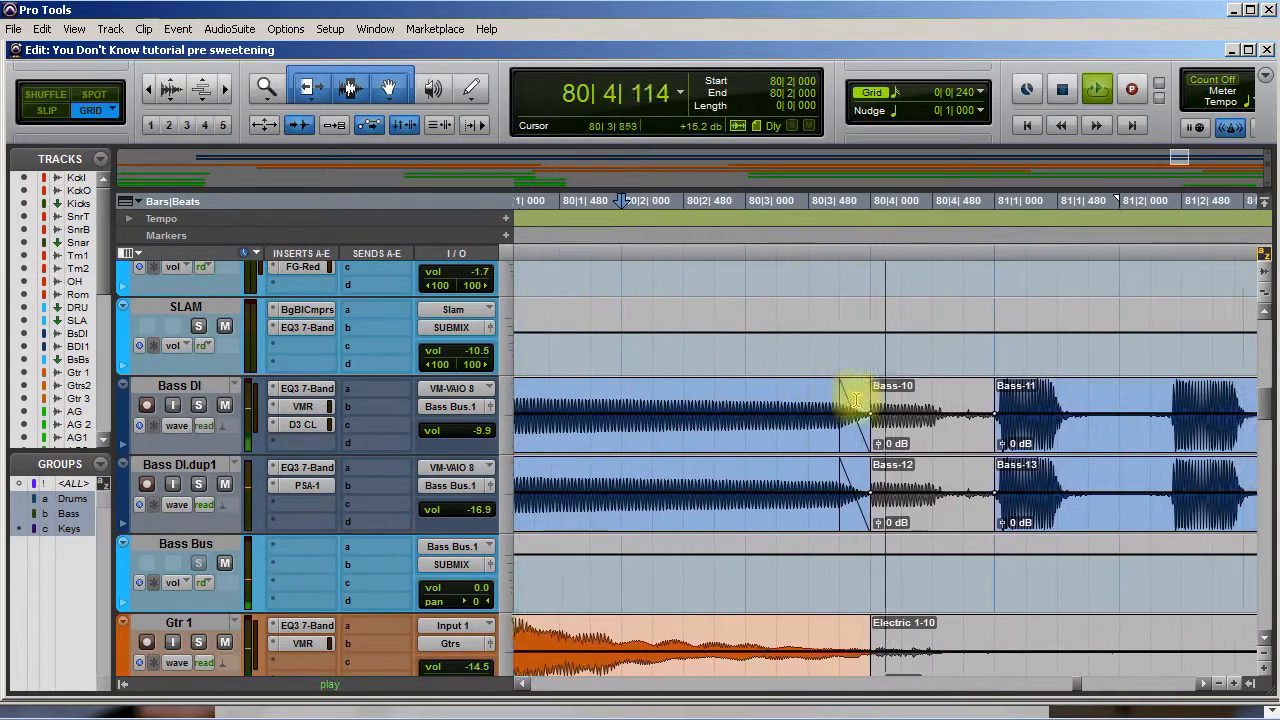
key("space")
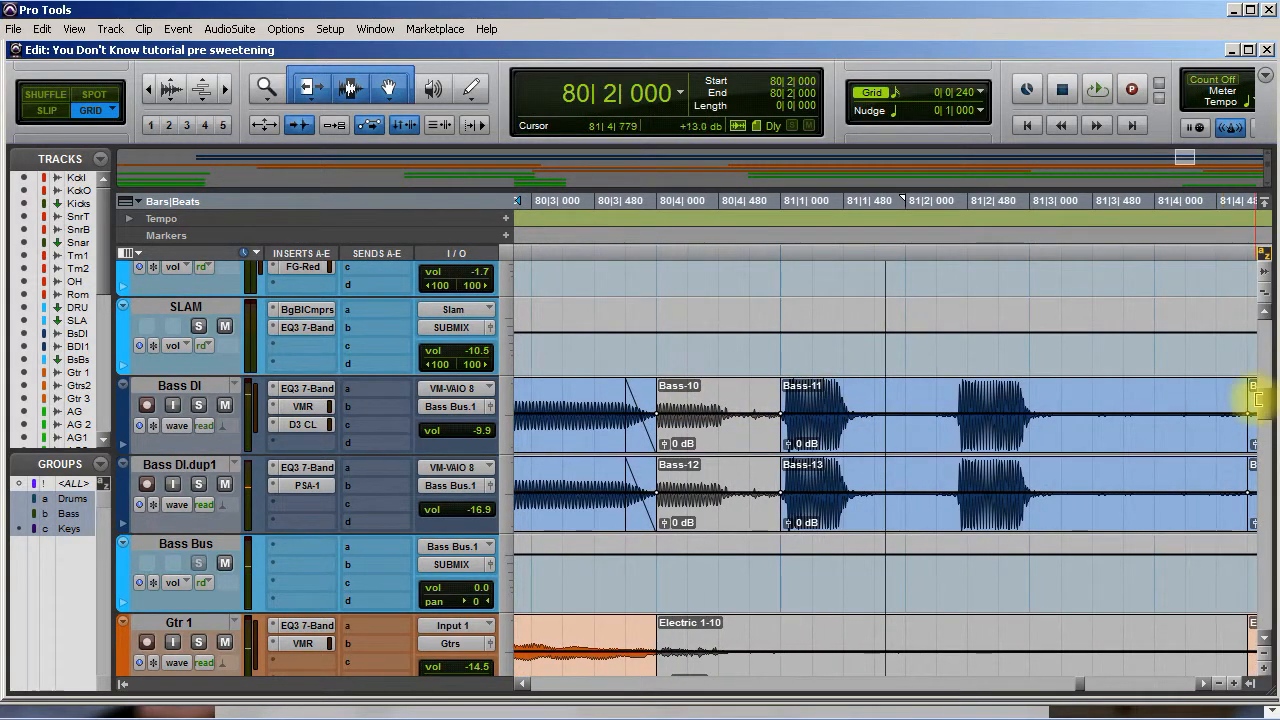
left_click_drag(1261, 409, 1257, 491)
key("space")
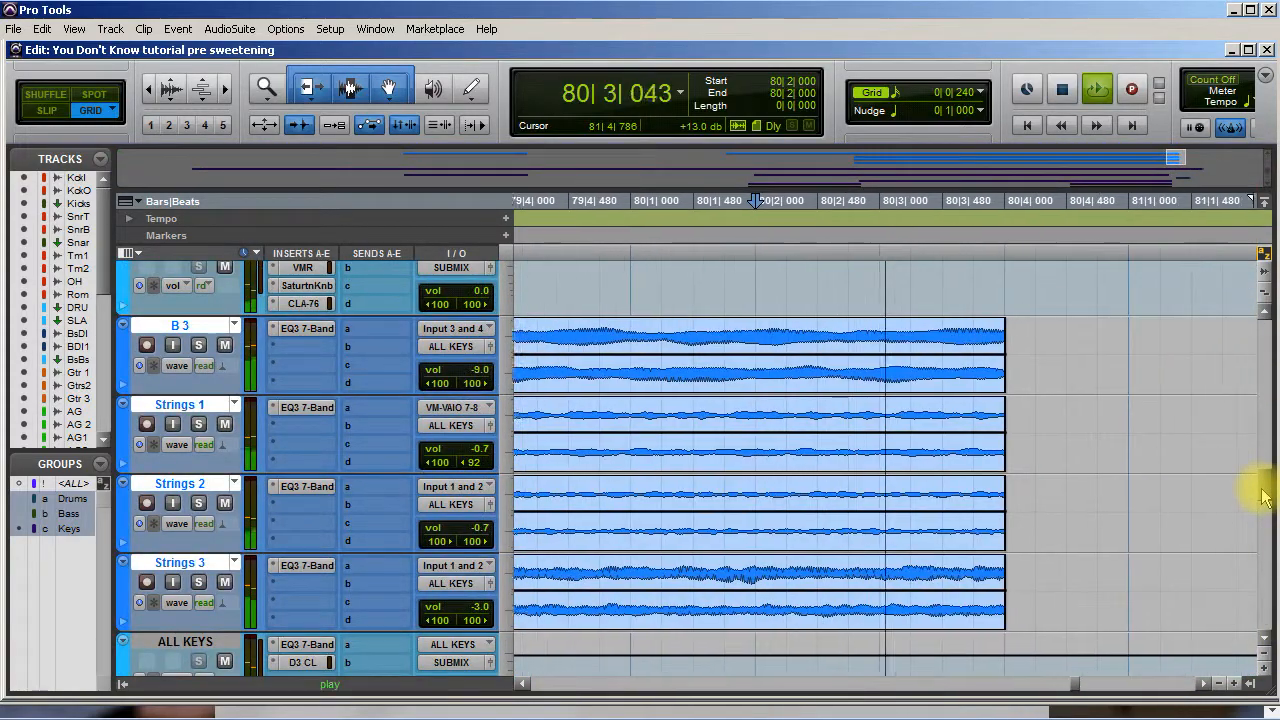
key("space")
Step: Delete the audio on the AG and AG 2 tracks between 80|4|000 and 81|4|720
left_click_drag(1265, 497, 1265, 450)
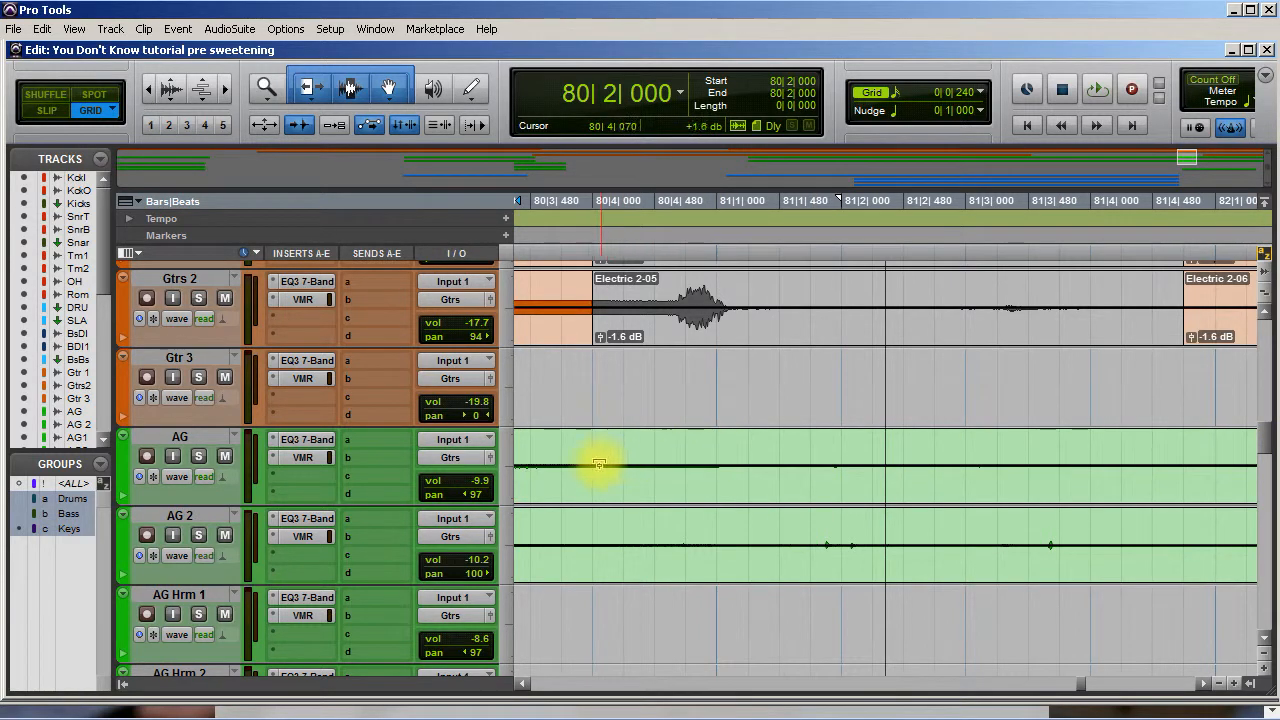
left_click_drag(590, 447, 1197, 535)
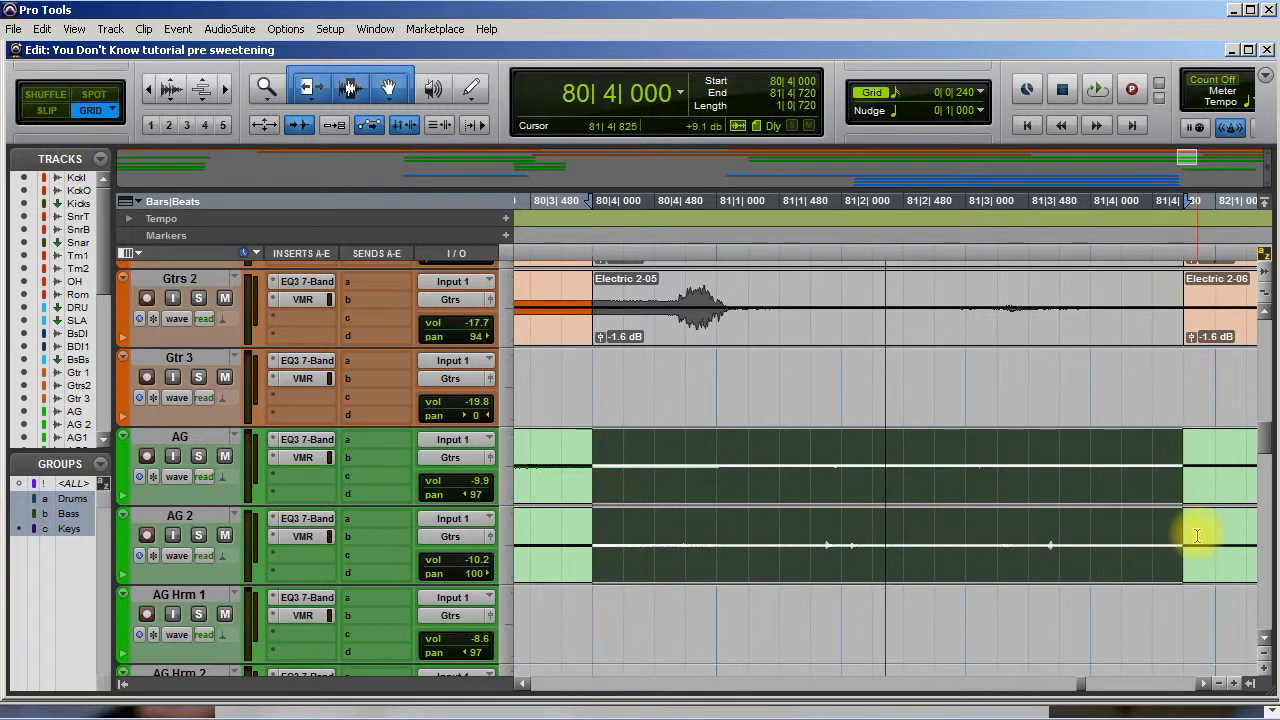
key("Delete")
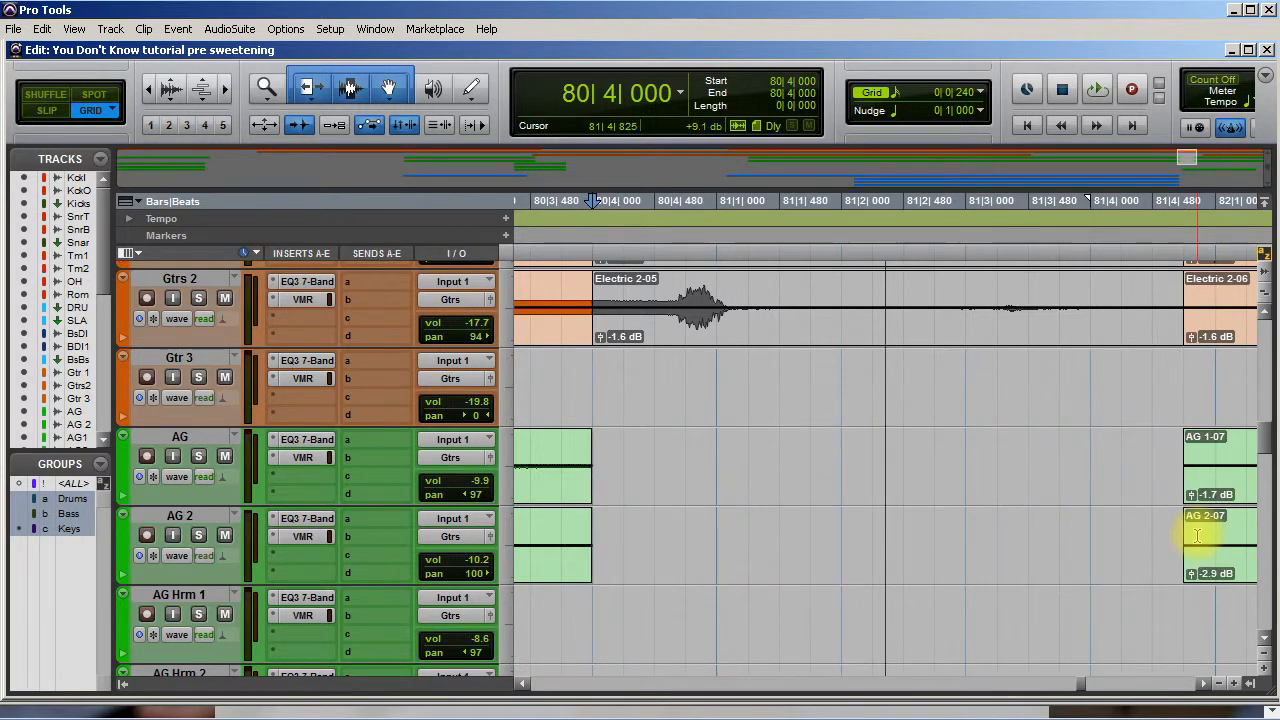
Step: Play the mix from 80|3|240 through the cleared acoustic guitar section into the re-entry
scroll(617, 509, "left", 1)
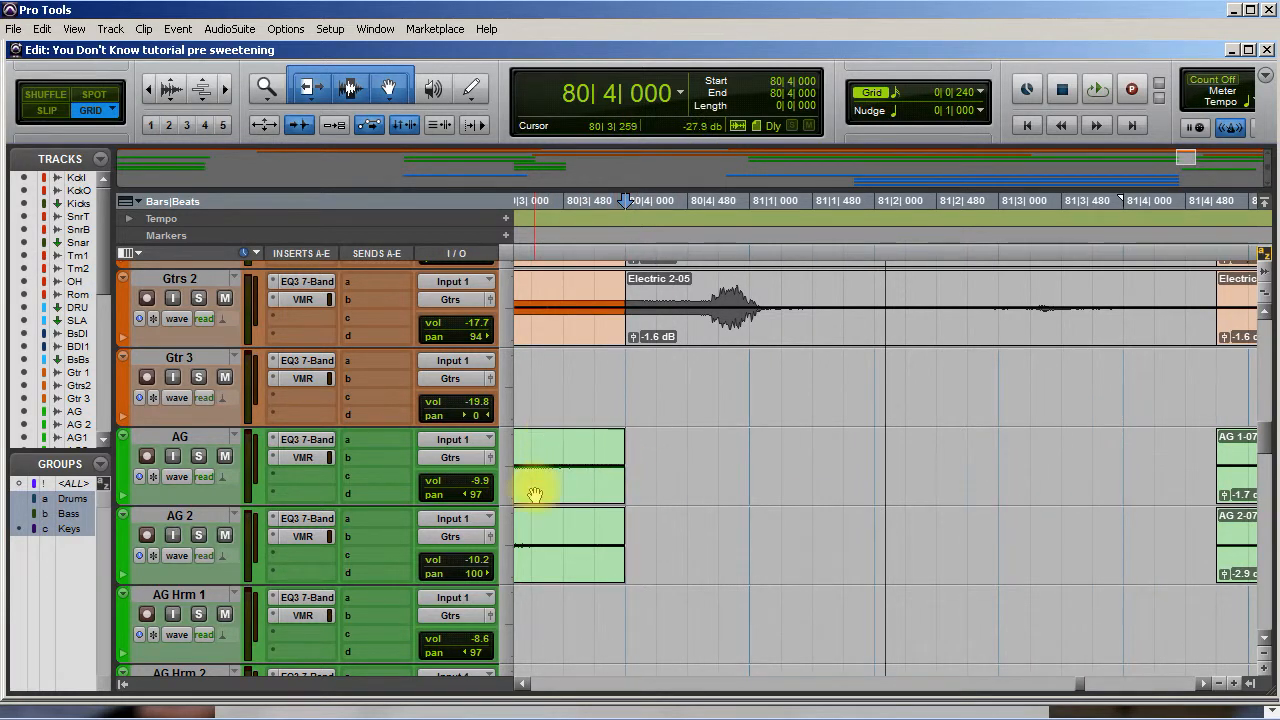
key("space")
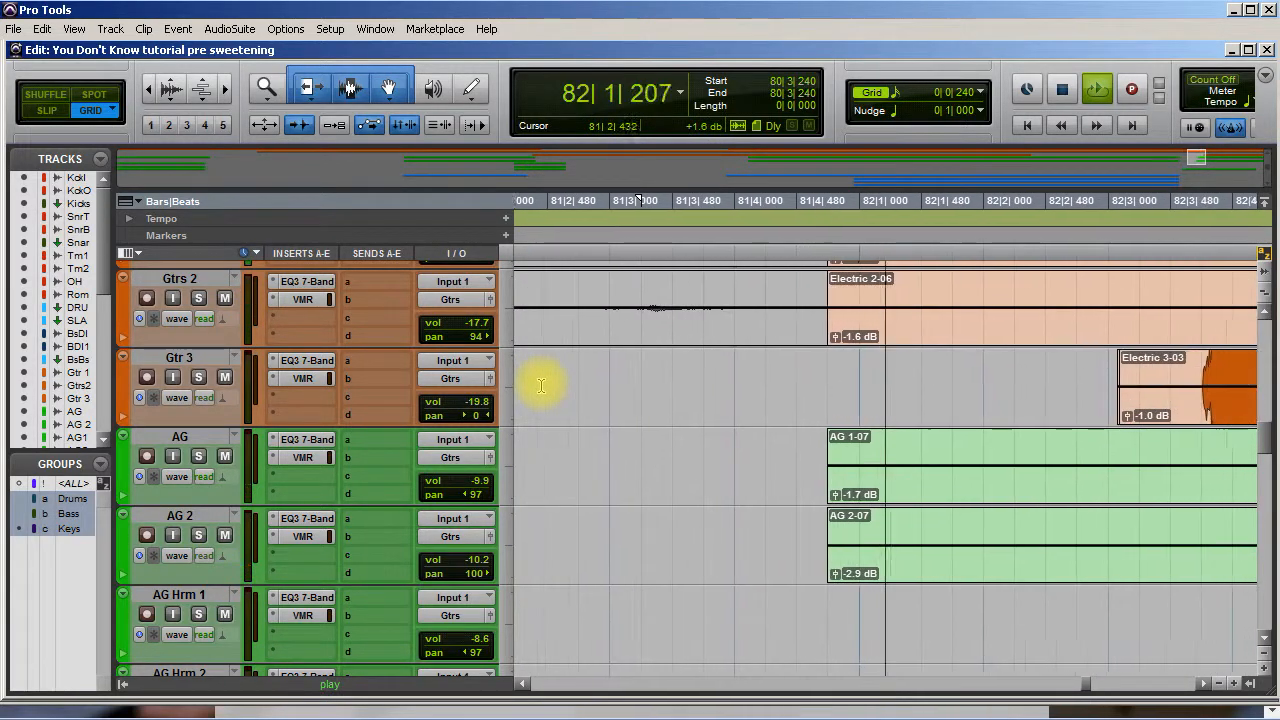
key("space")
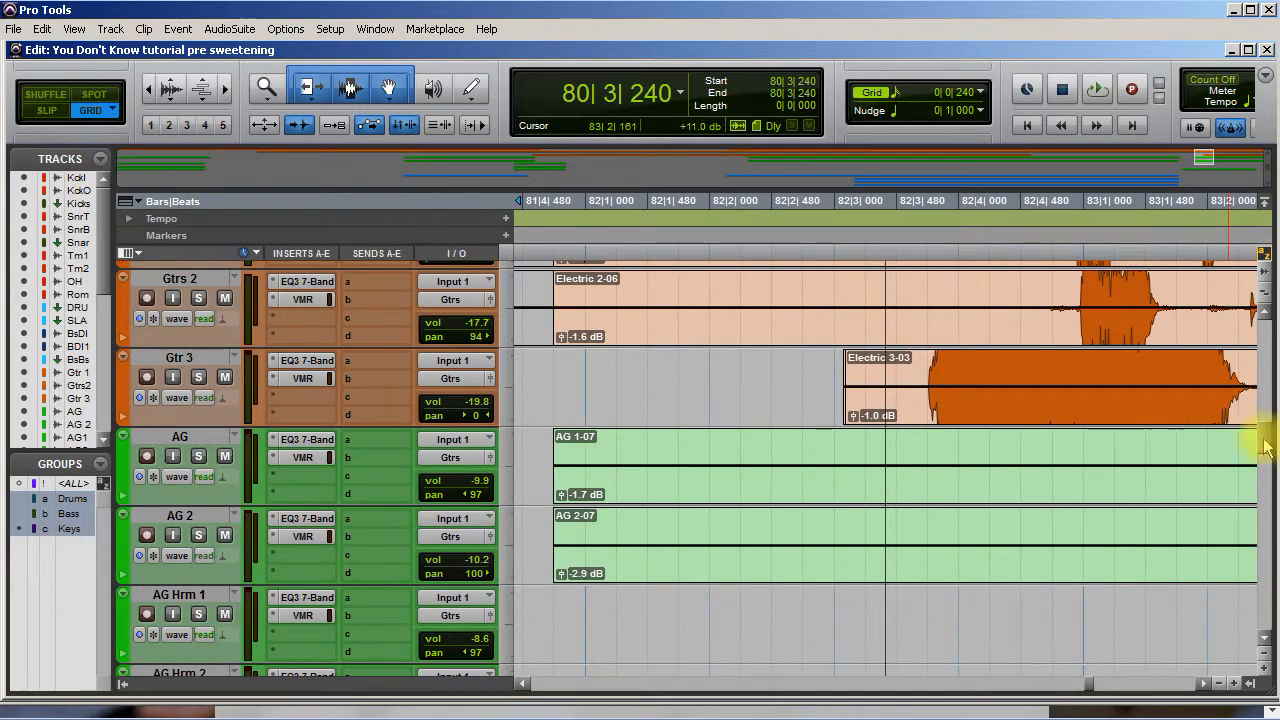
Step: Play the bass from 80|4|720, and separate both bass tracks at the note starts 81|1|000, 81|2|411, 81|4|922 and 82|2|446
scroll(1260, 430, "up", 5)
scroll(1262, 410, "up", 1)
scroll(880, 510, "left", 5)
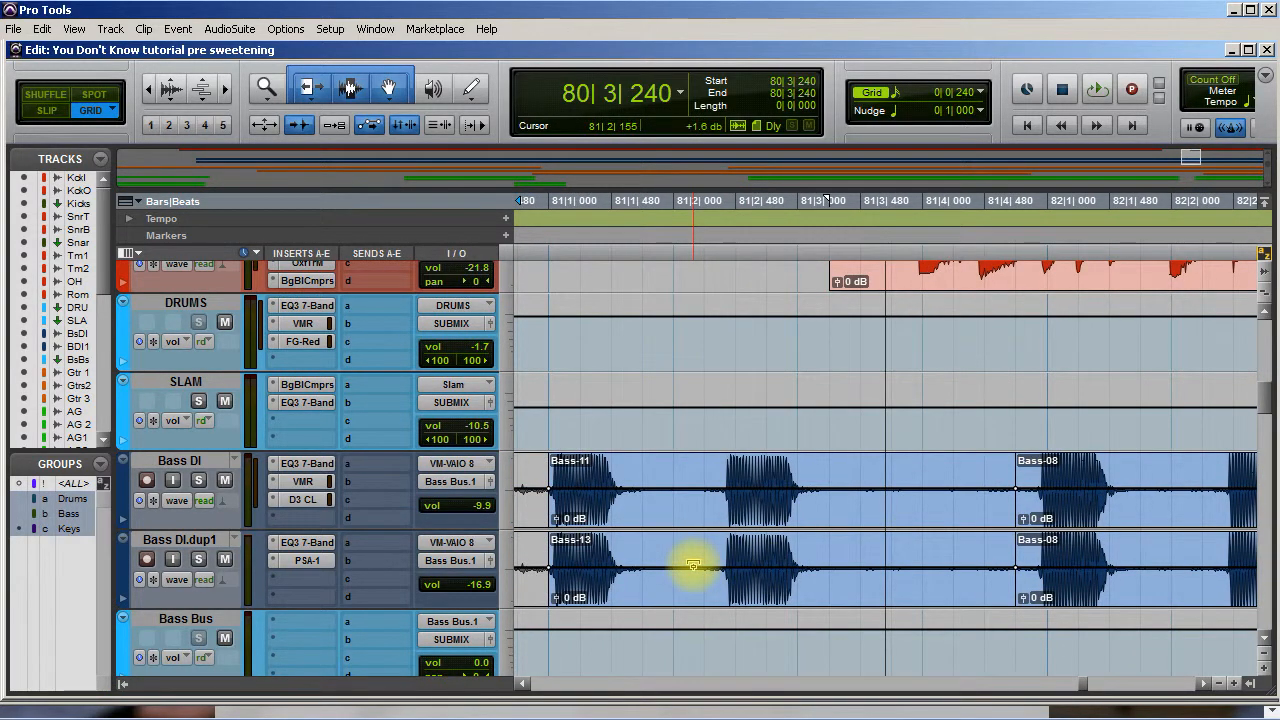
scroll(690, 564, "left", 2)
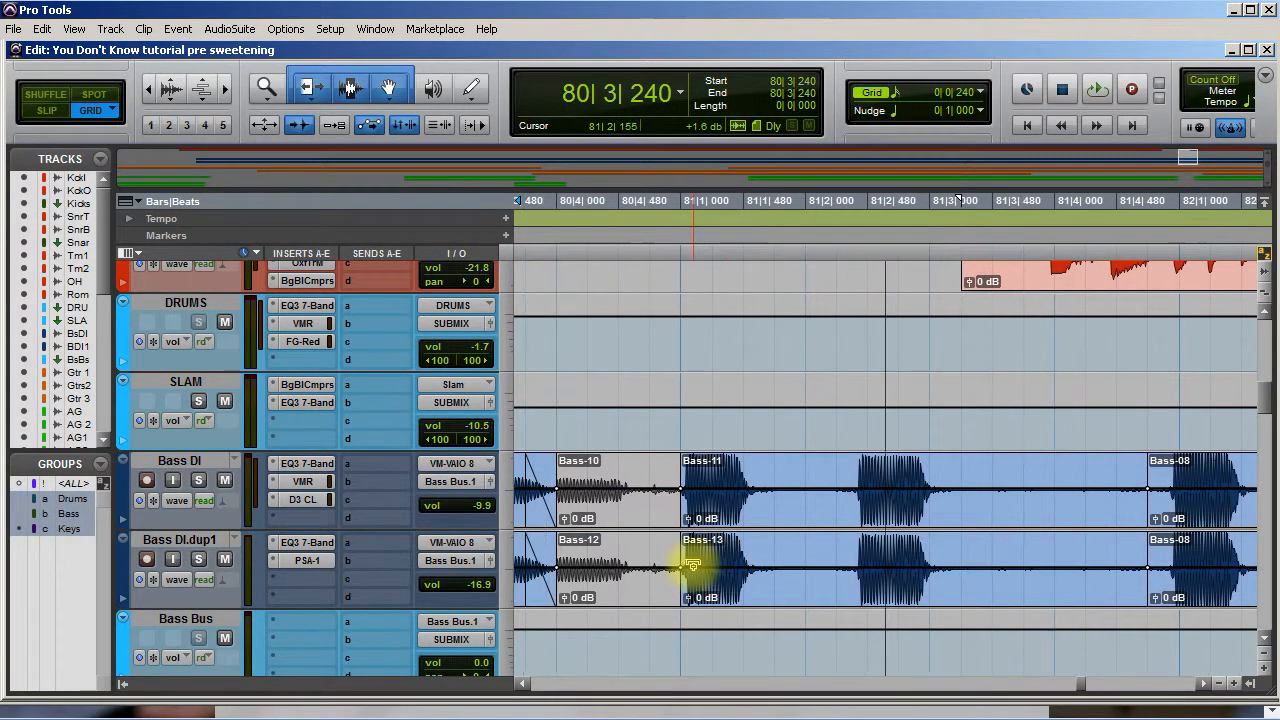
left_click(639, 470)
key("space")
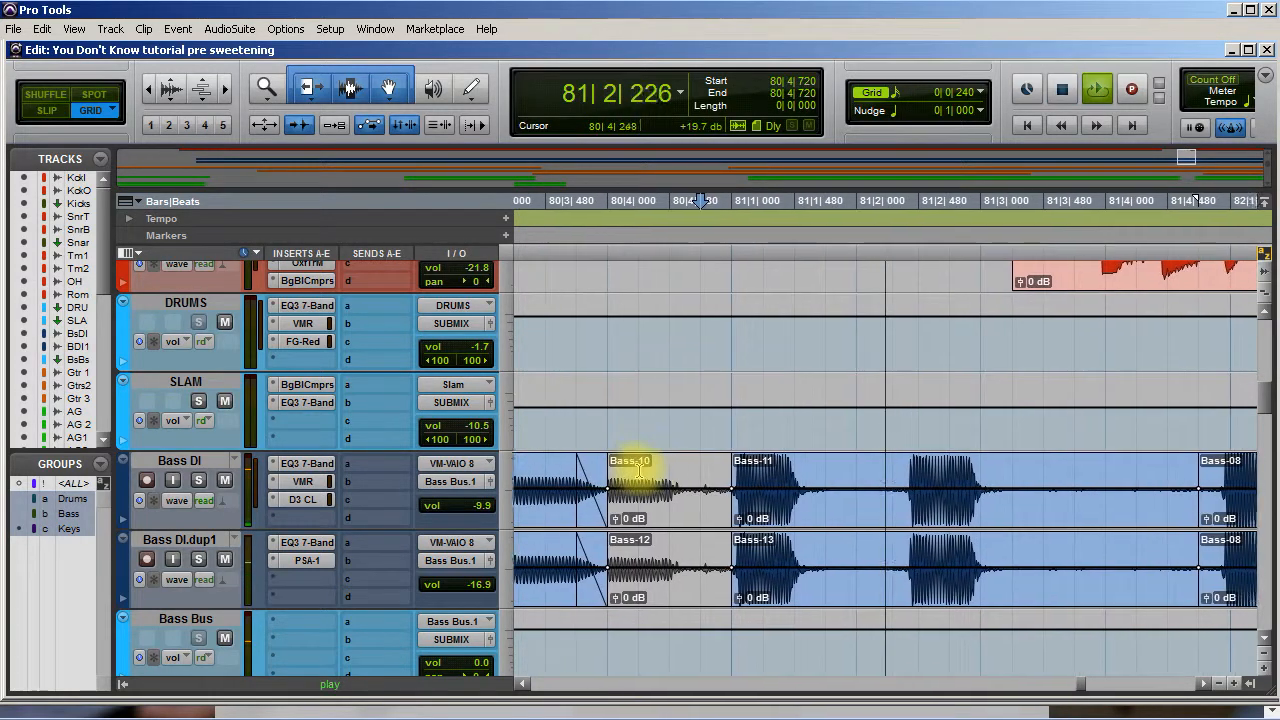
key("space")
left_click(744, 472)
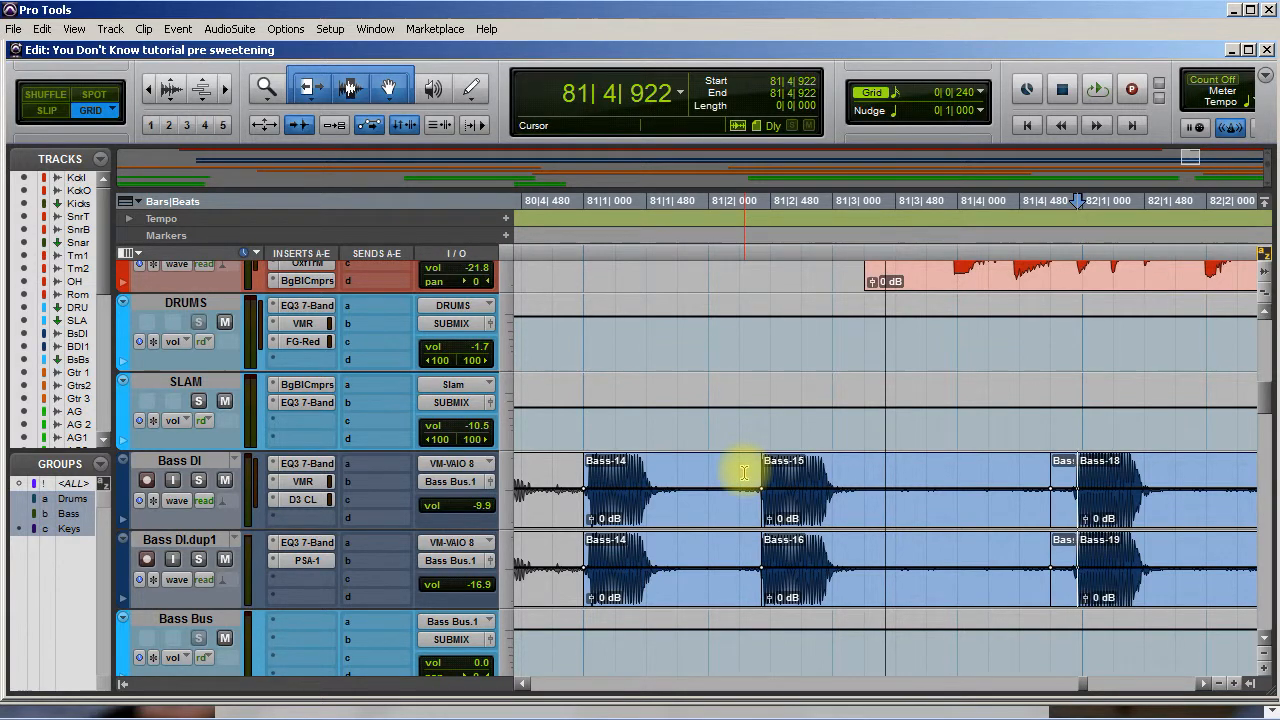
key("Tab")
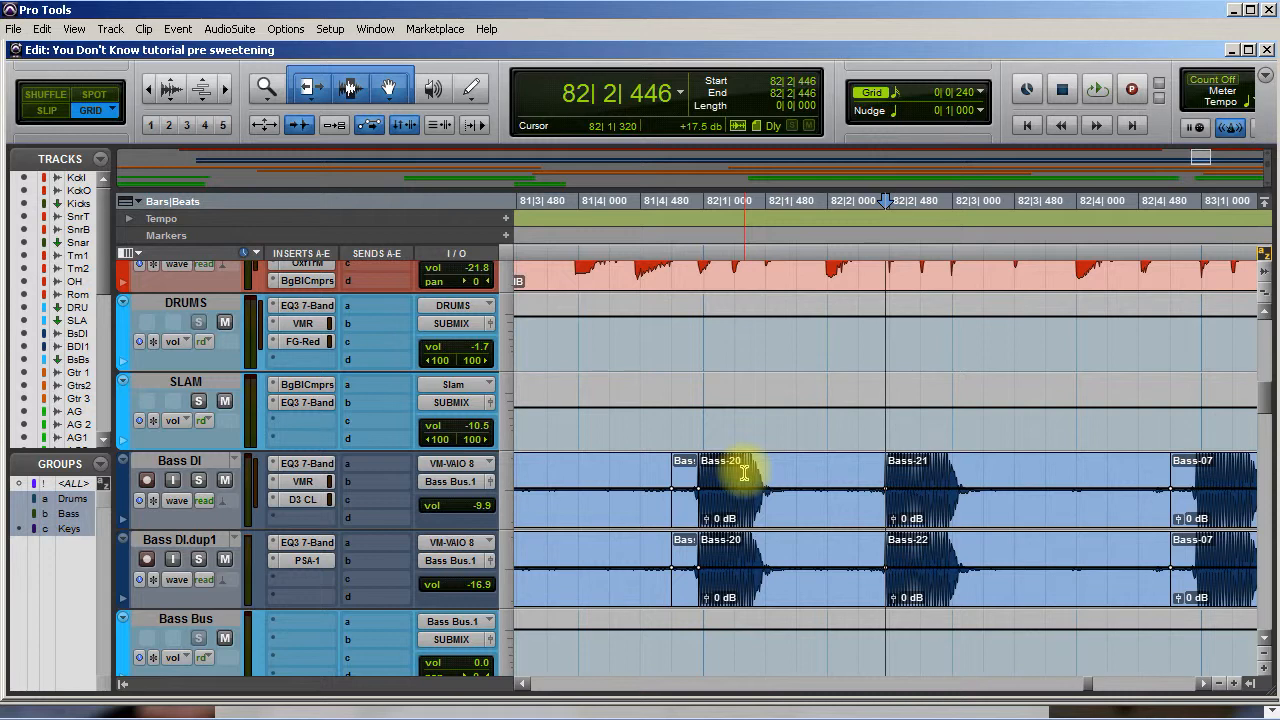
Step: Align the late-cut bass note clips on both bass tracks to the grid at 82|2|480, 82|1|000 and 81|2|480
left_click(944, 517)
left_click_drag(944, 517, 955, 516)
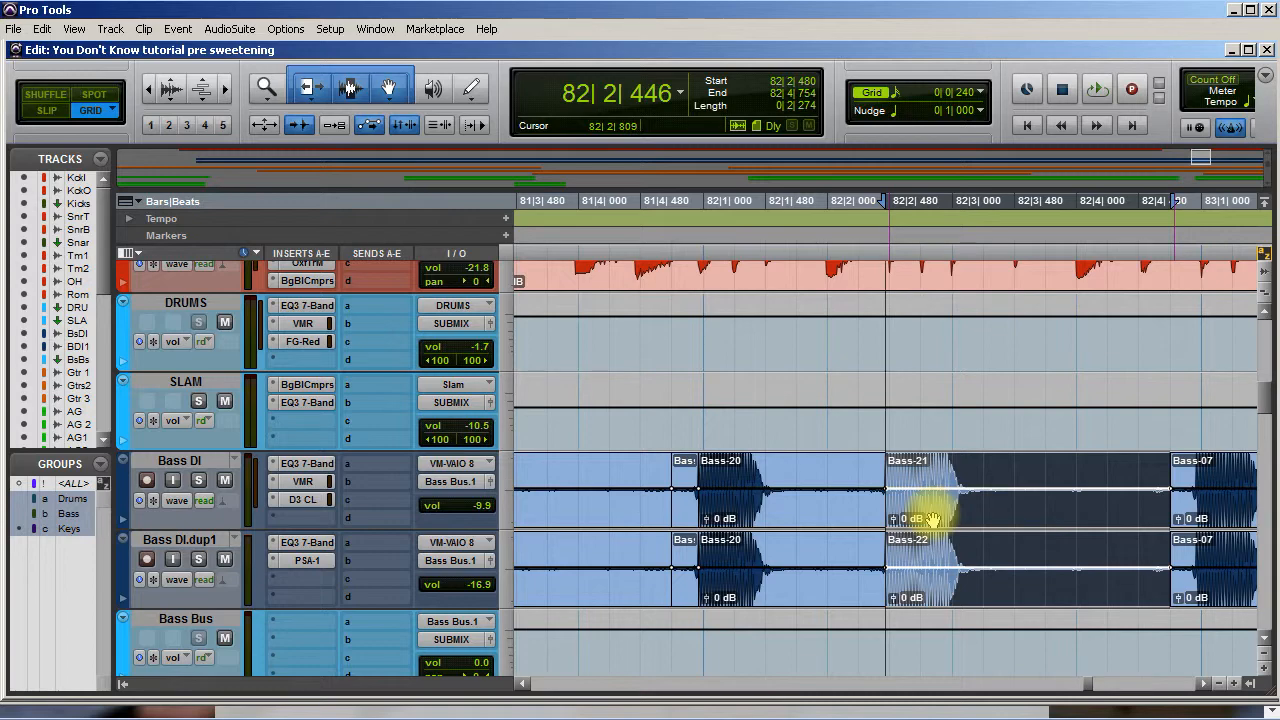
left_click_drag(944, 517, 946, 516)
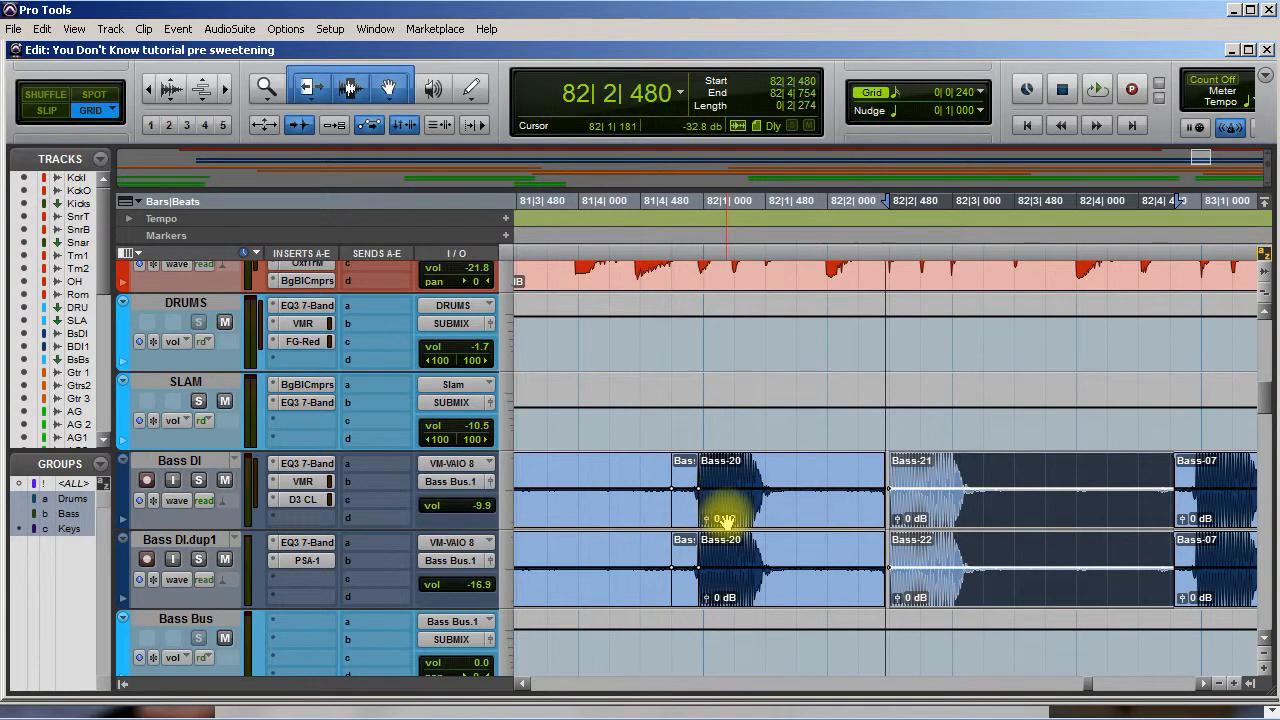
left_click(726, 517)
left_click_drag(729, 520, 741, 518)
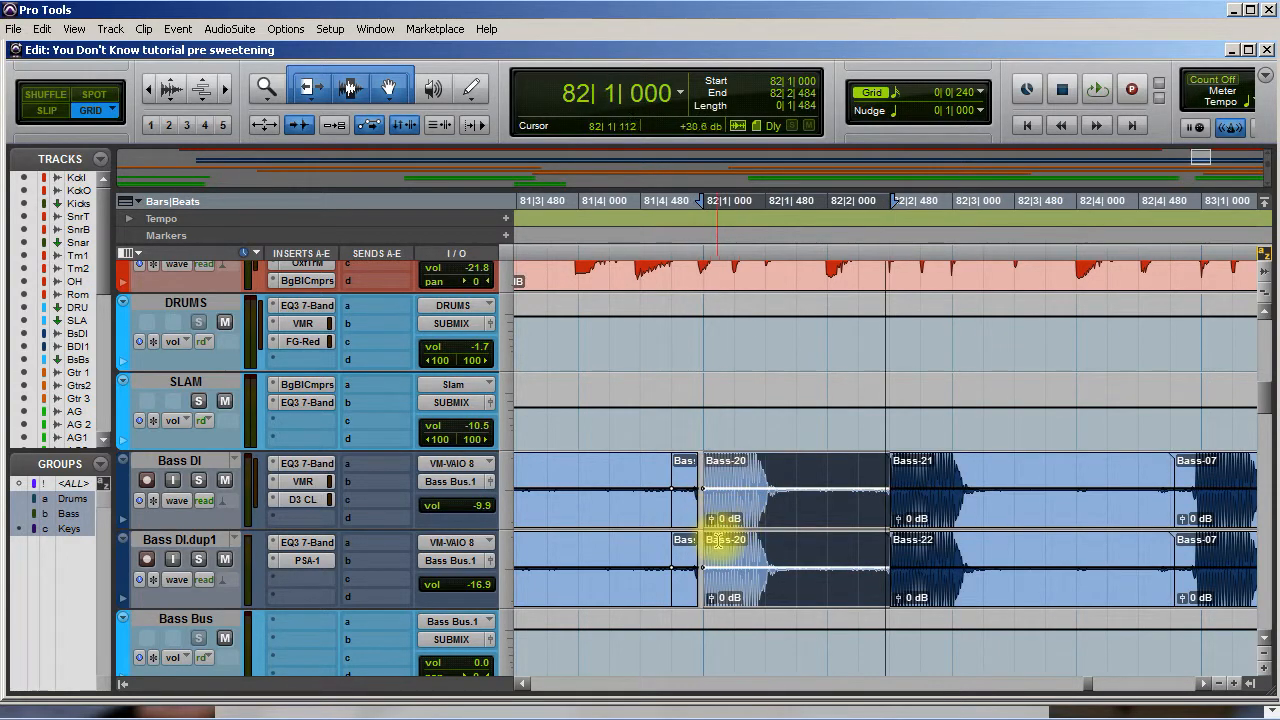
scroll(718, 539, "left", 5)
left_click(829, 513)
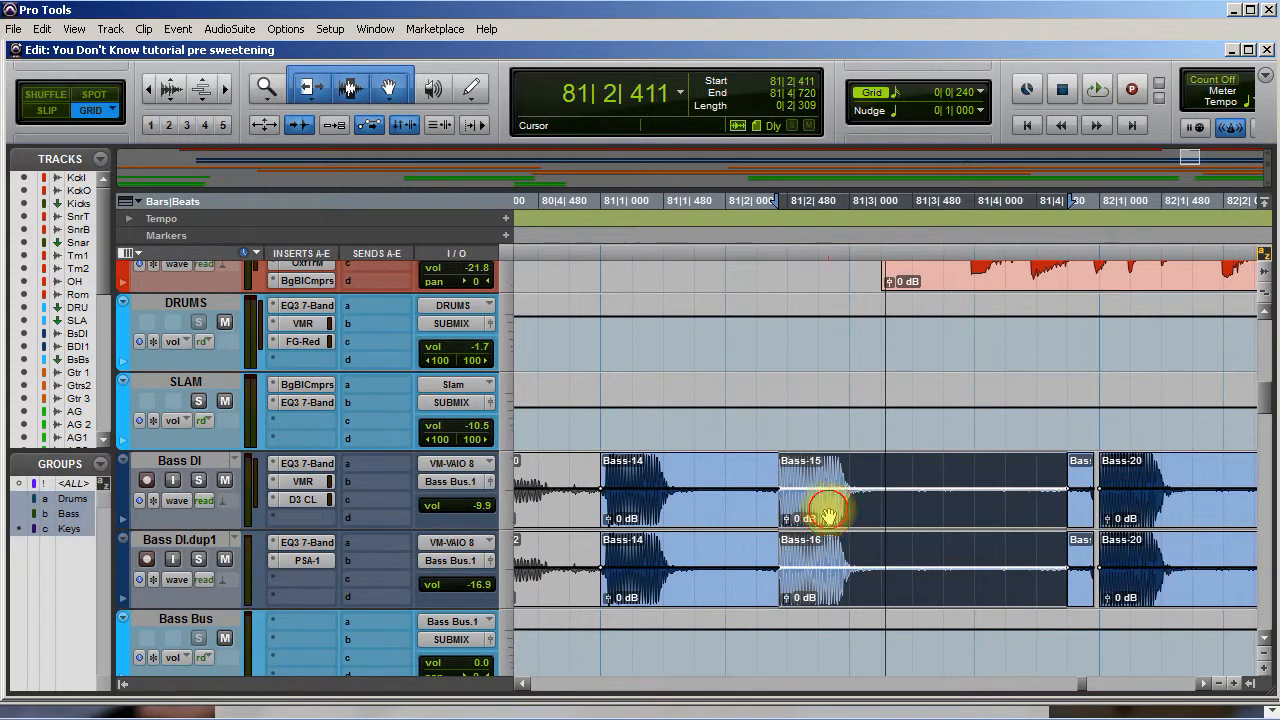
left_click(710, 513)
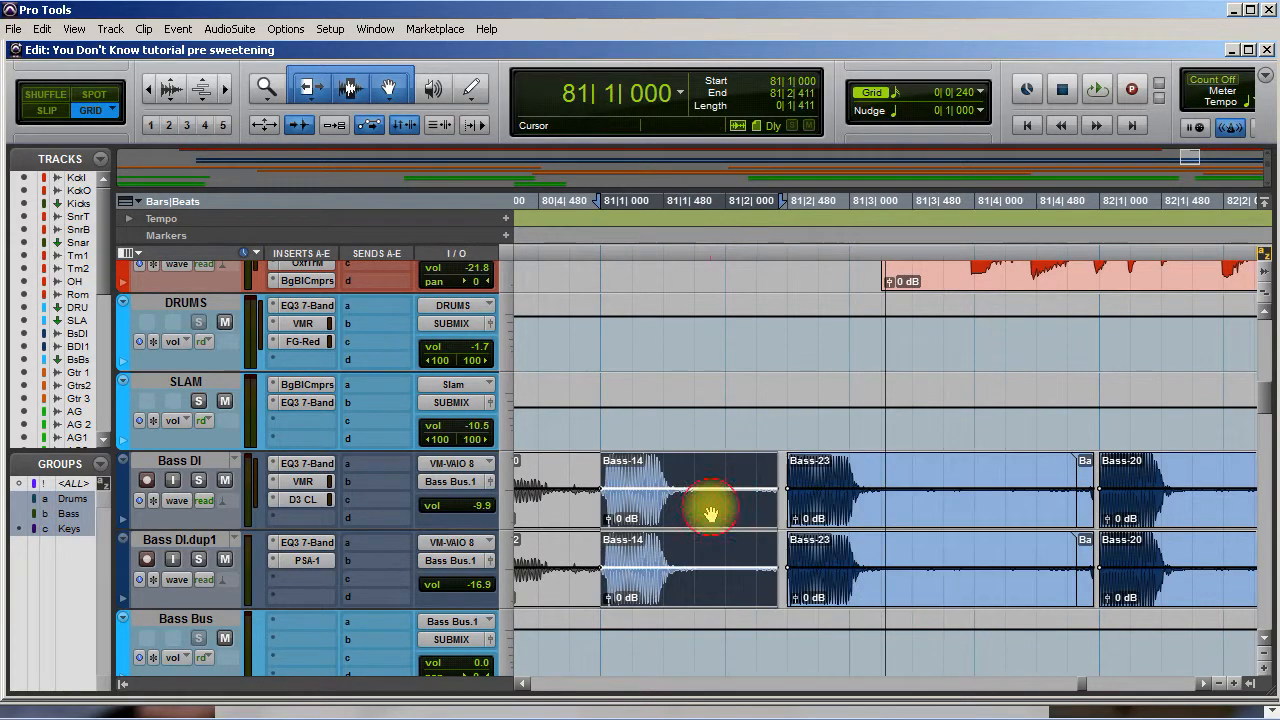
Step: Extend the starts of the realigned bass clips on both tracks back to 81|4|480, 81|2|240 and 82|2|240 to close the gaps
scroll(1020, 560, "right", 3)
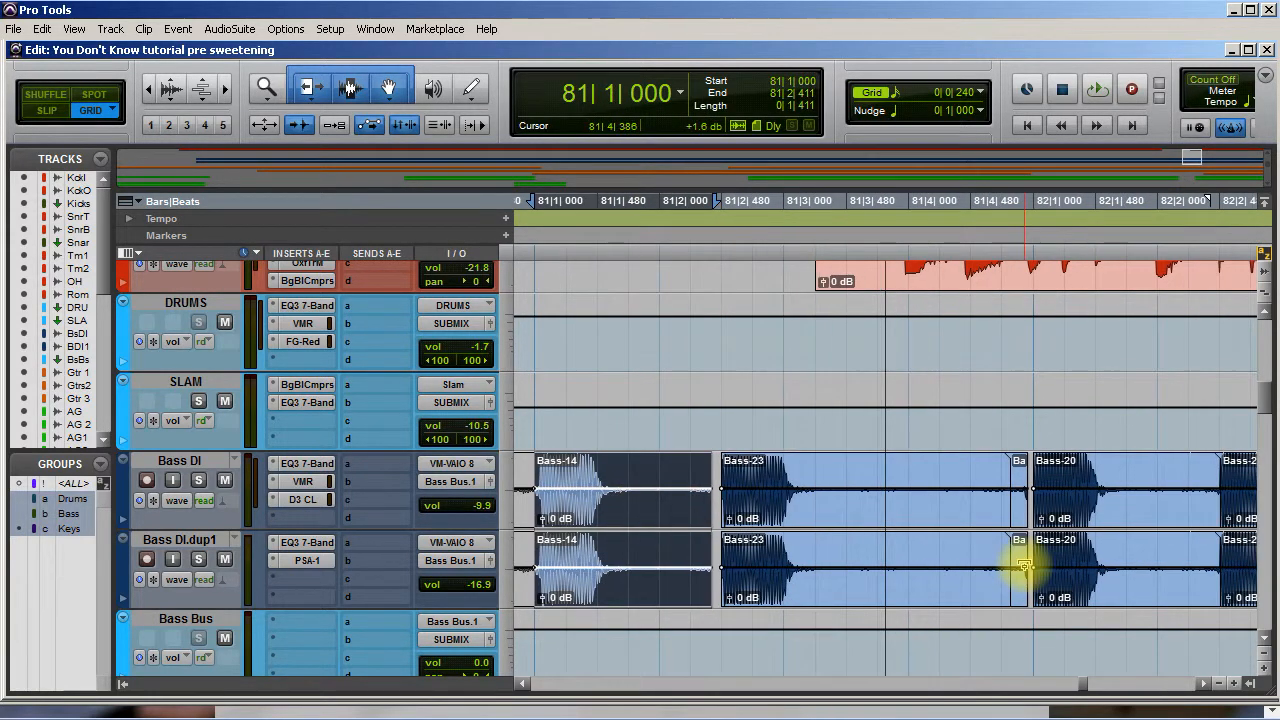
left_click_drag(1008, 491, 945, 500)
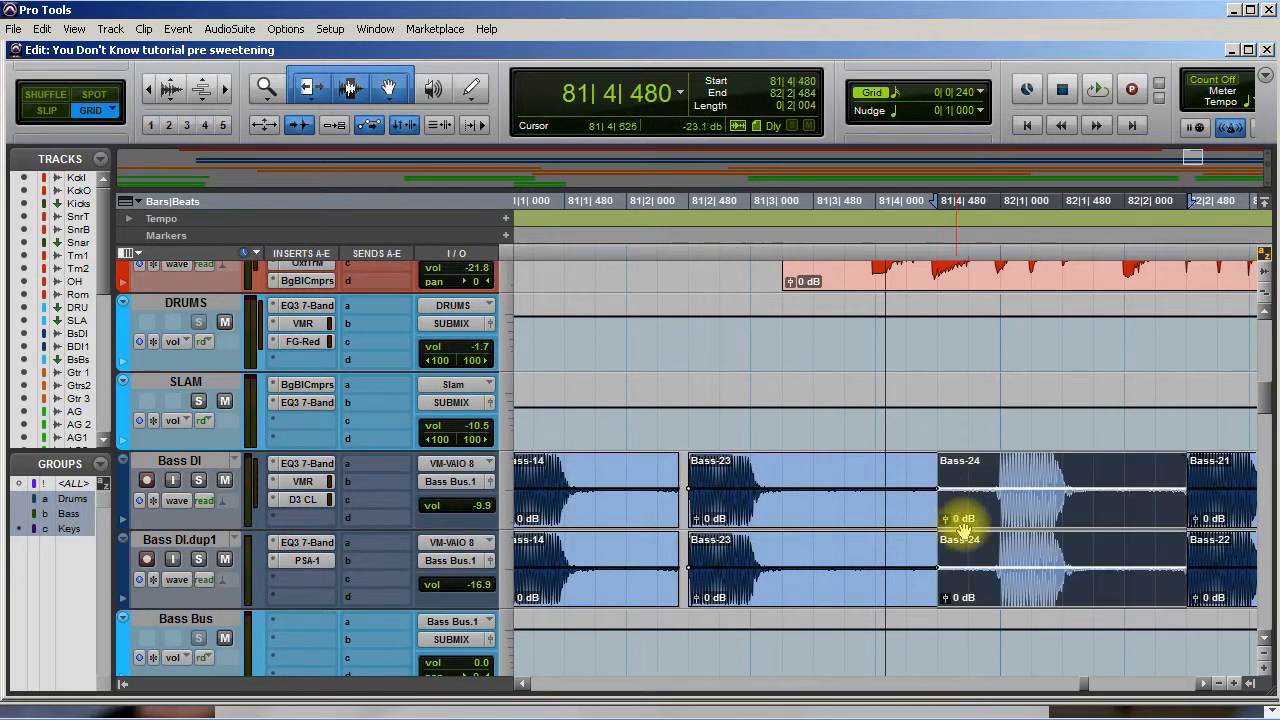
left_click_drag(697, 502, 664, 506)
scroll(995, 600, "right", 6)
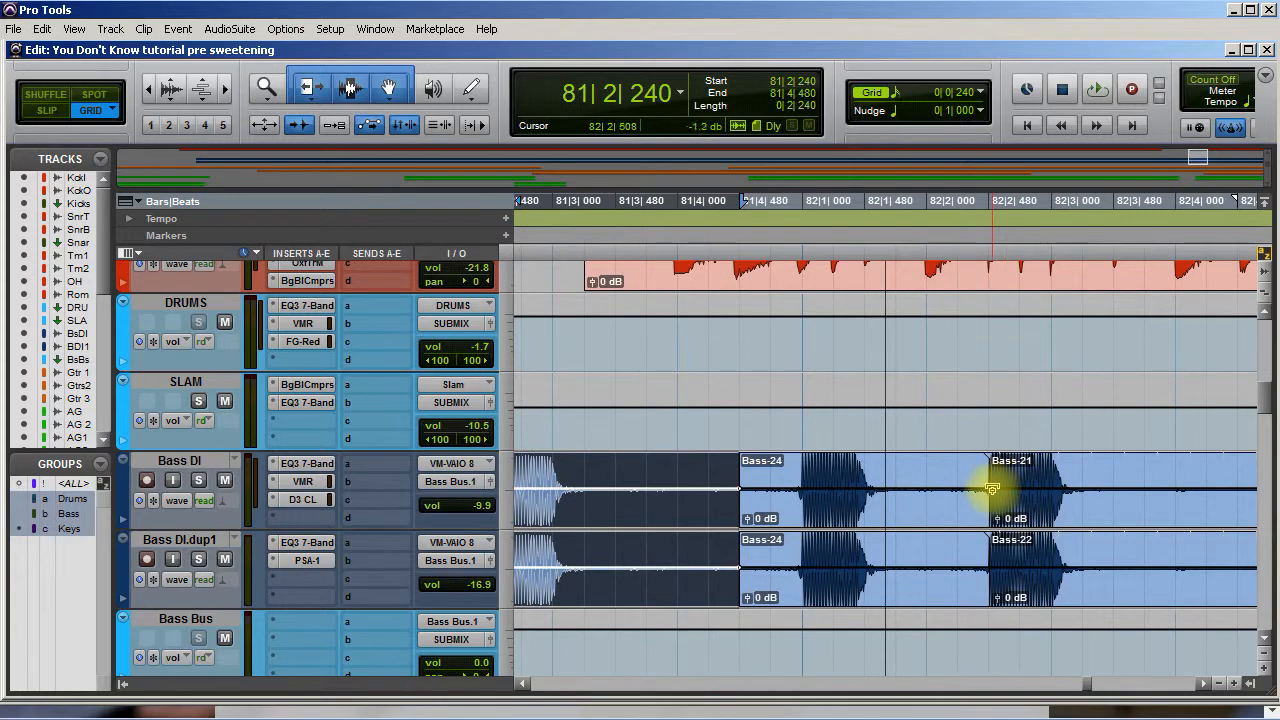
left_click(991, 494)
key("Delete")
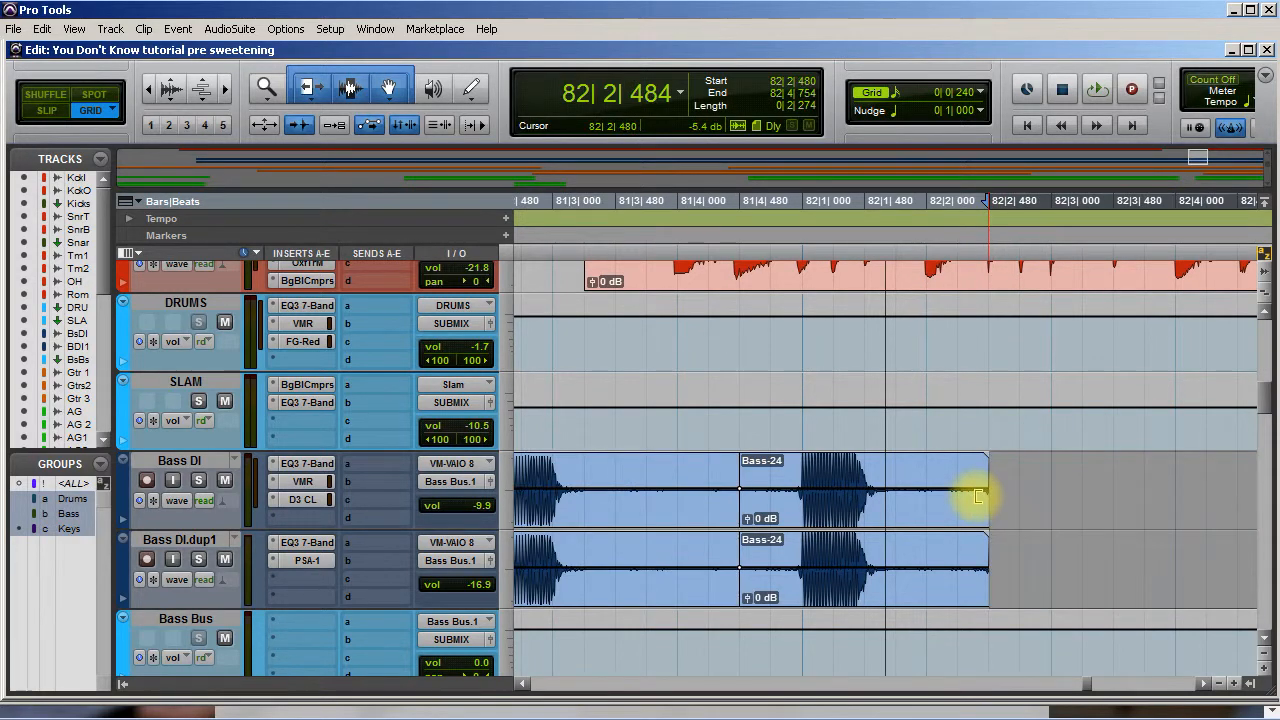
key("ctrl+z")
scroll(945, 600, "left", 10)
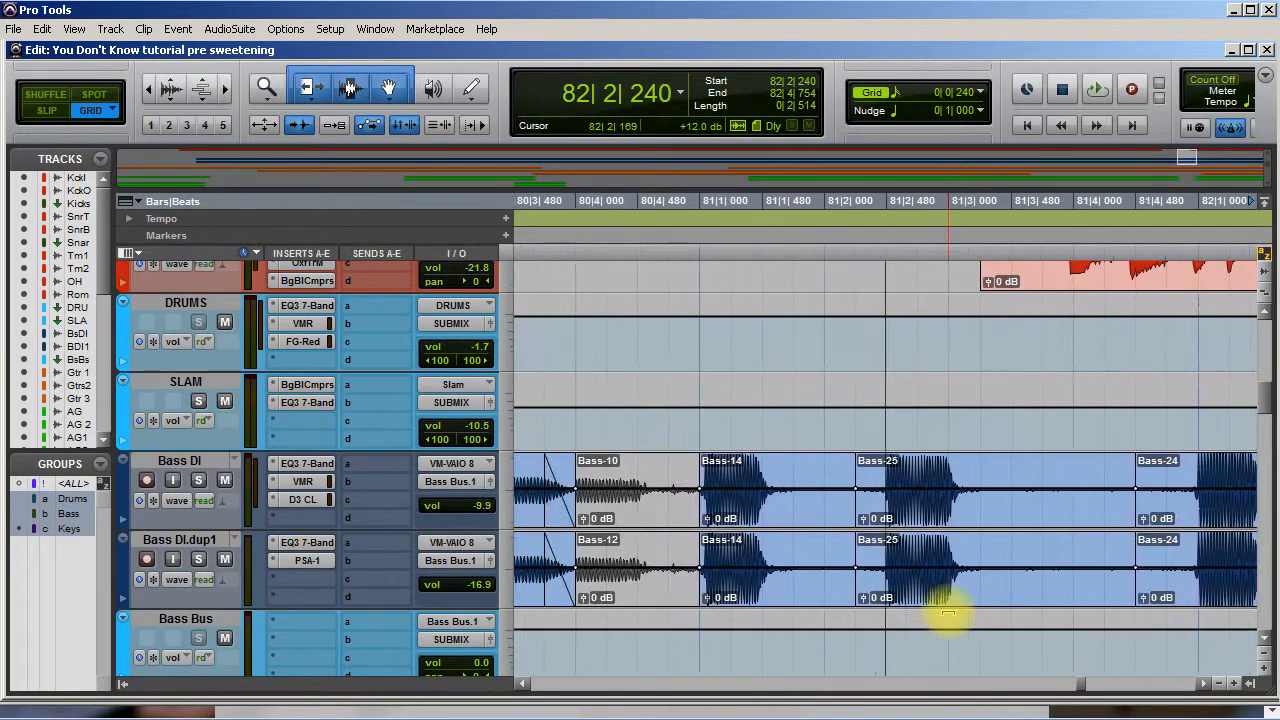
scroll(947, 615, "right", 10)
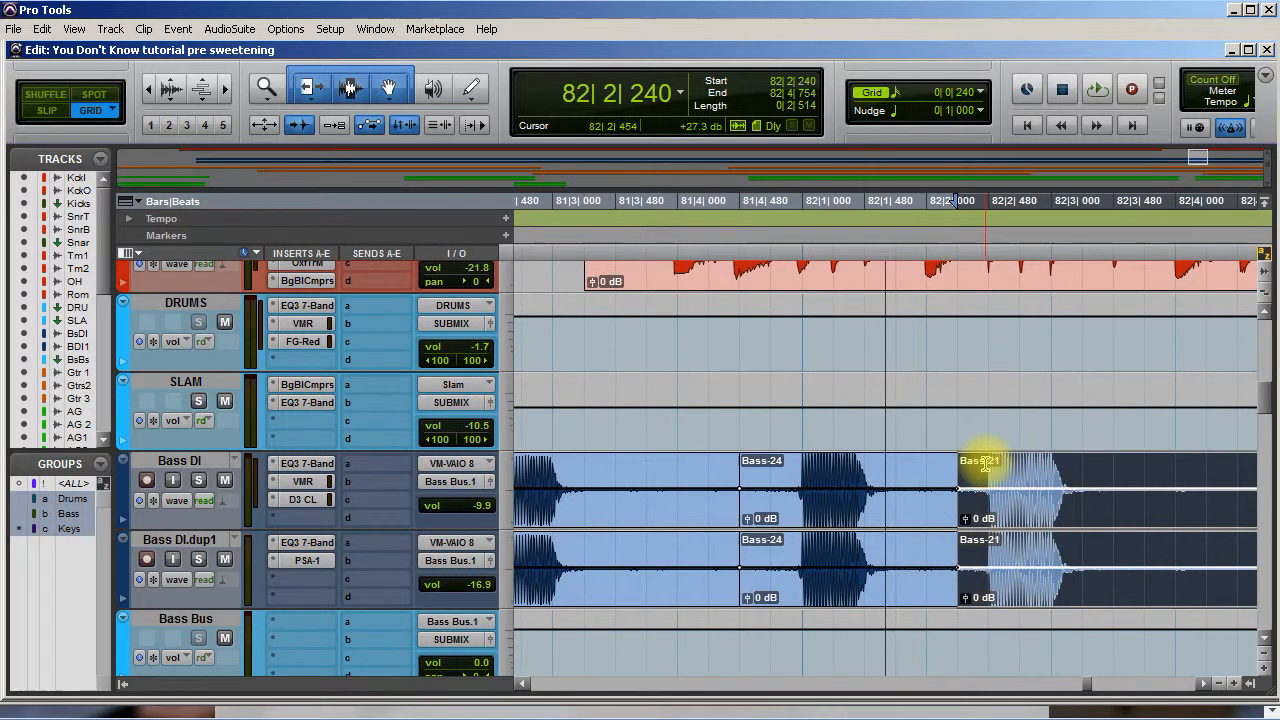
Step: Crossfade the bass clip joins on both bass tracks between 81|1|000 and 82|2|480
left_click(985, 462)
left_click_drag(985, 462, 720, 516)
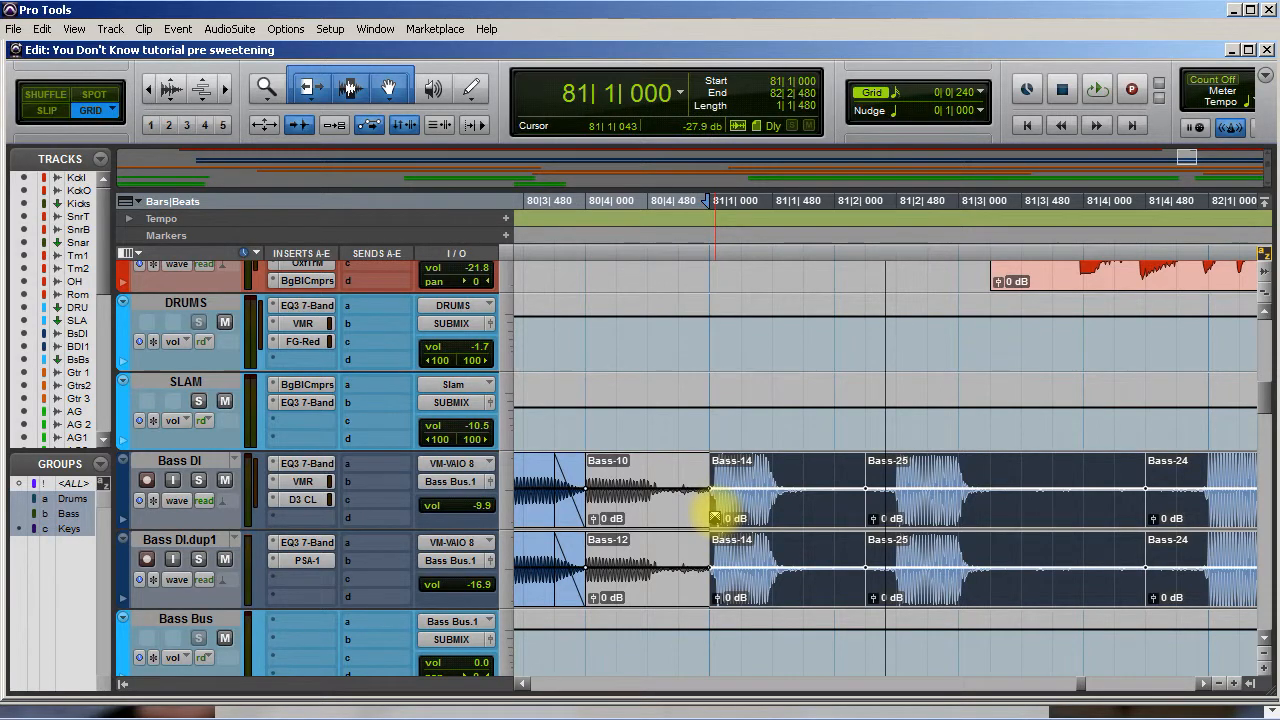
key("ctrl+e")
Step: Play the mix from 80|1|720 through the edited bass notes
scroll(645, 534, "left", 8)
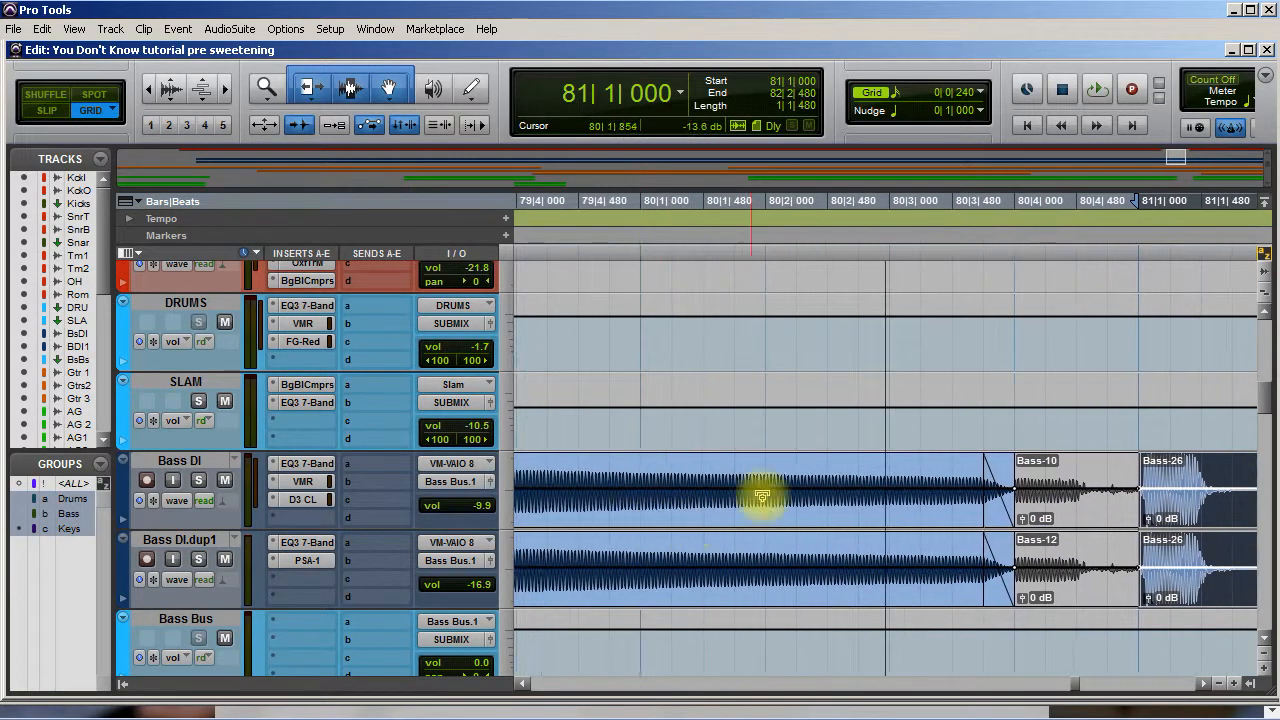
left_click(730, 470)
key("space")
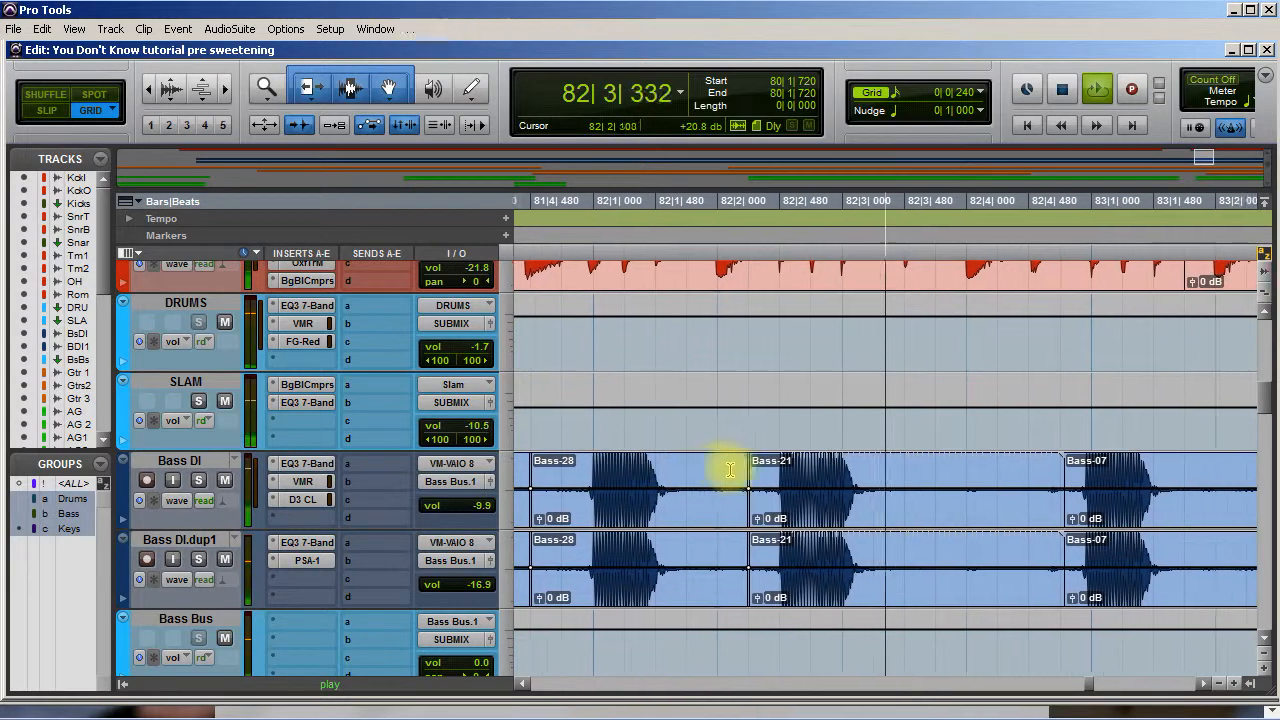
key("space")
Step: Separate the grouped drum tracks at the first snare hit, 81|3|938, and delete the audio before it from 81|3|240
scroll(730, 495, "up", 10)
scroll(685, 559, "left", 10)
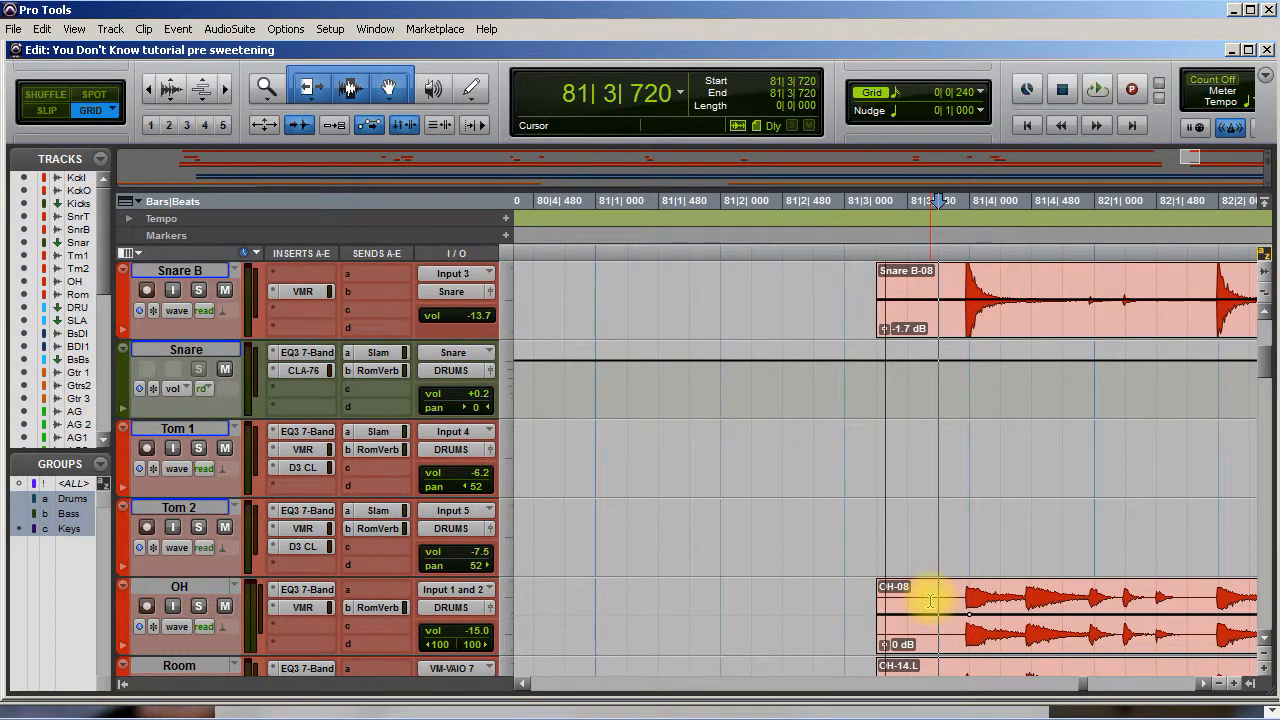
scroll(930, 600, "down", 3)
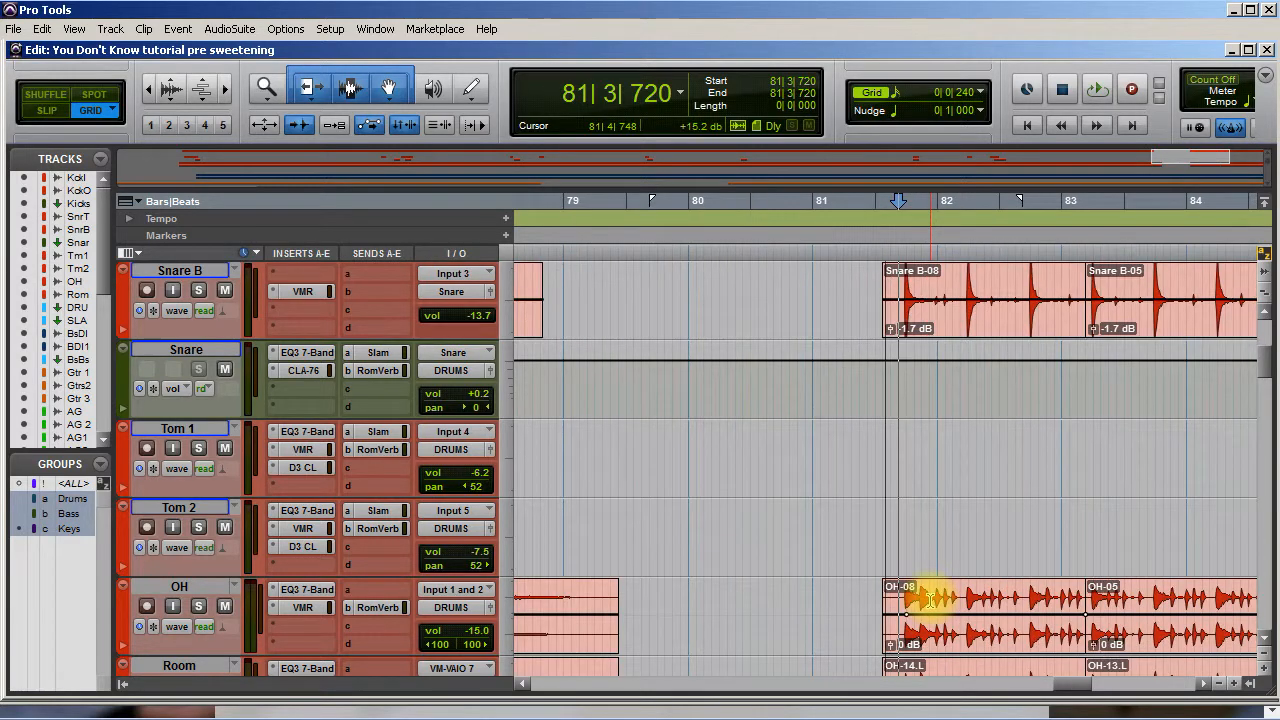
scroll(930, 600, "up", 5)
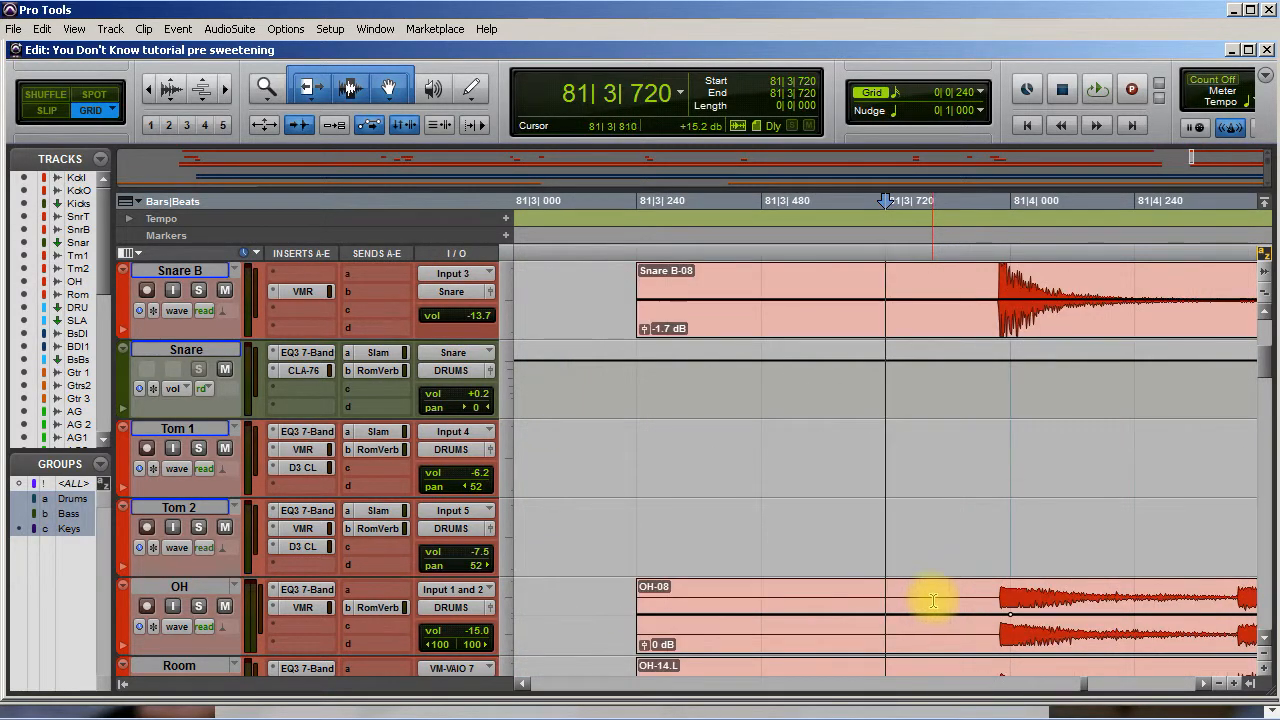
scroll(930, 600, "up", 4)
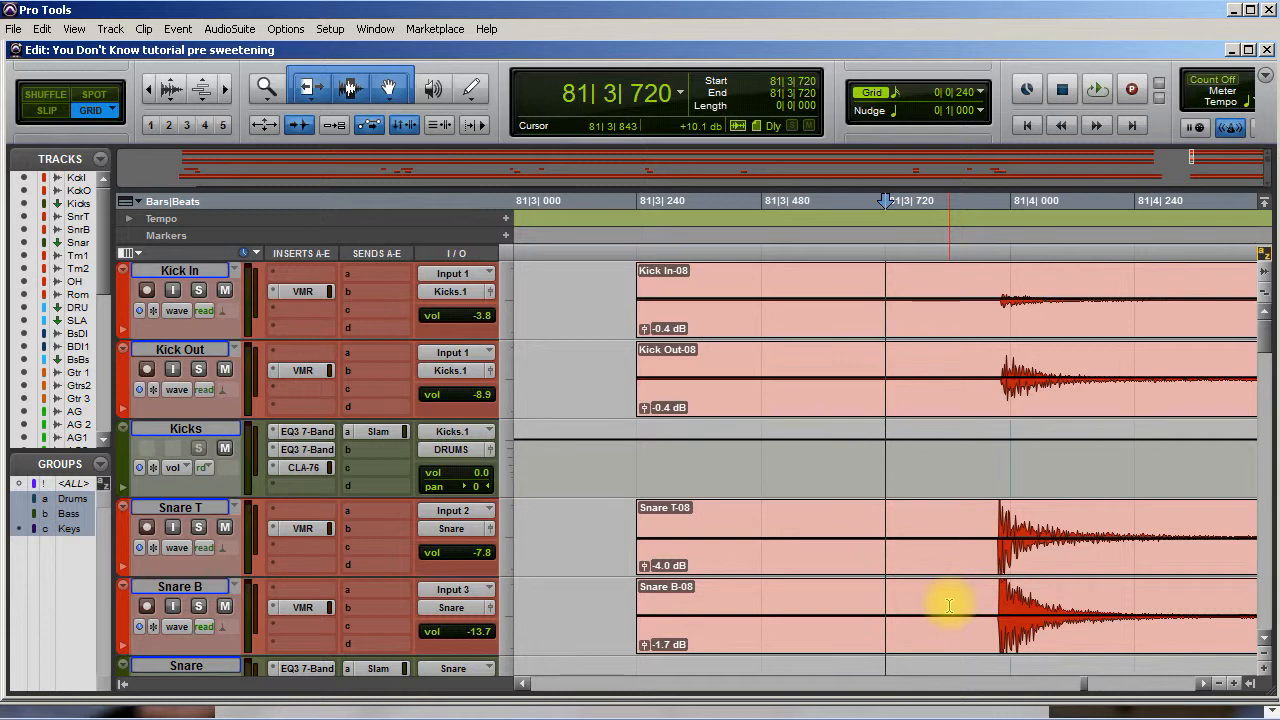
left_click(742, 522)
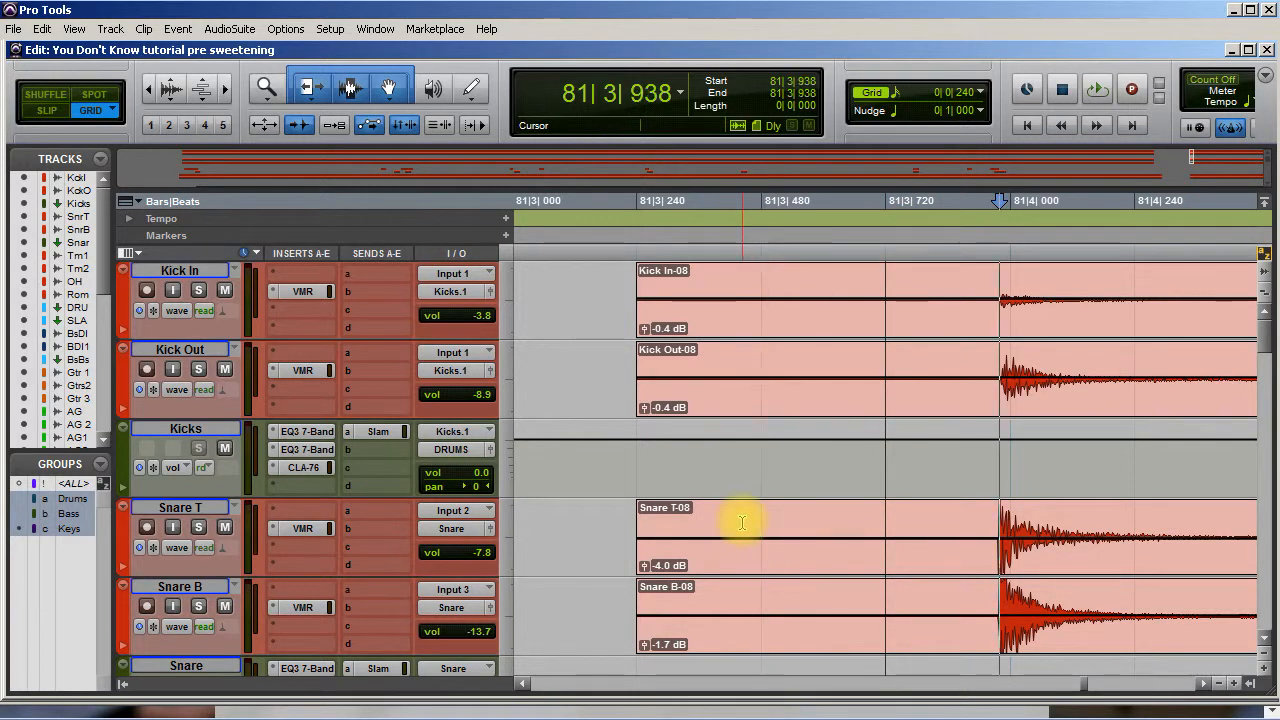
key("ctrl+e")
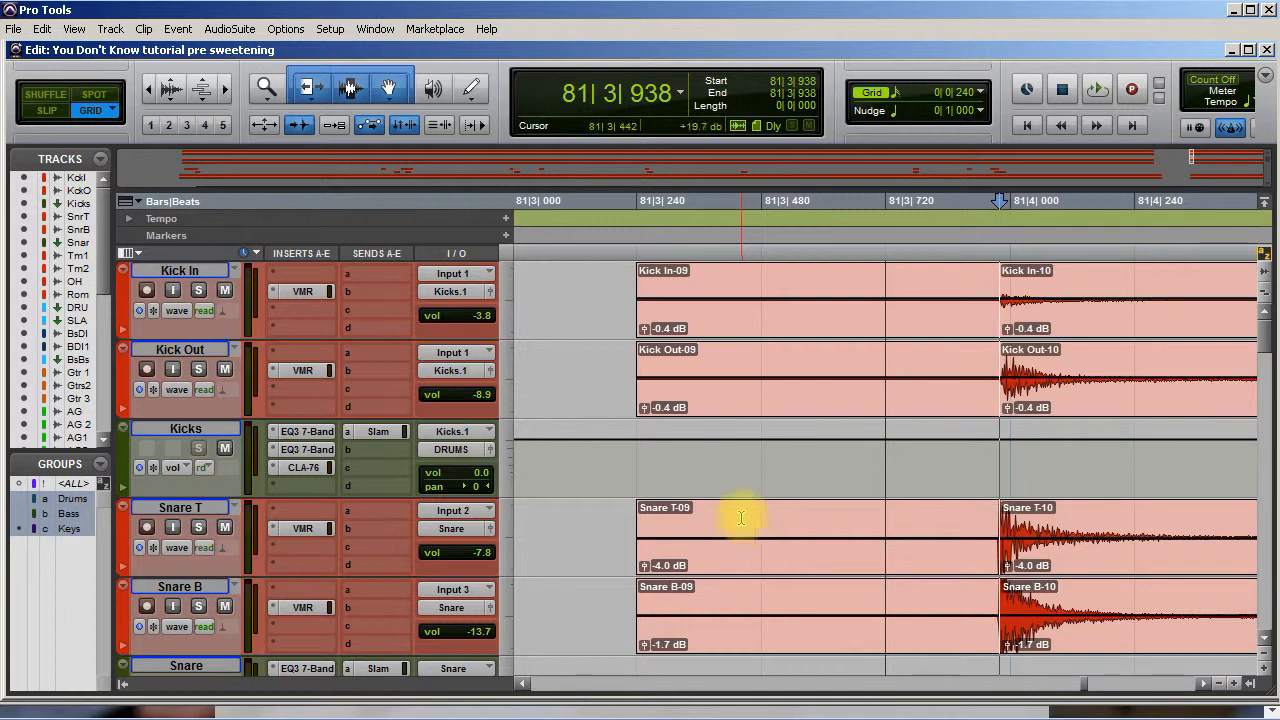
left_click(797, 393)
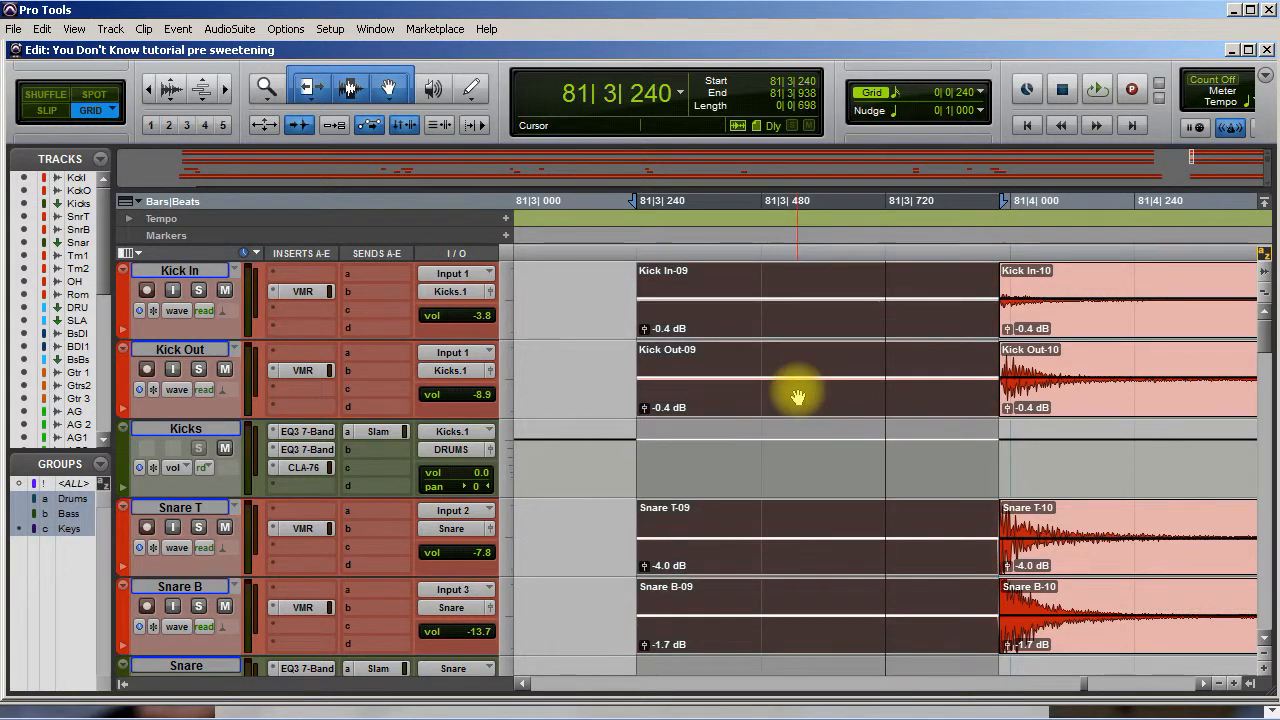
key("Delete")
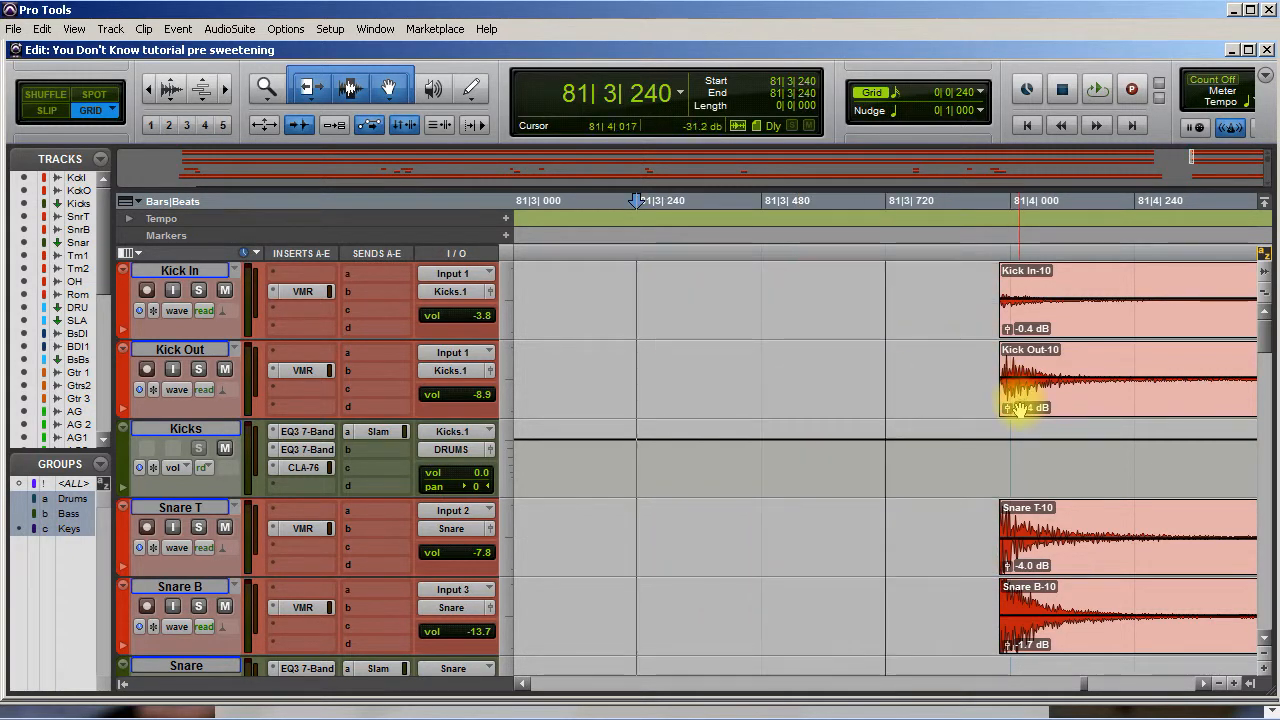
Step: Separate the drum tracks at 82|3|252 and move the section before it so that it starts on the grid at 81|4|000
scroll(991, 492, "right", 5)
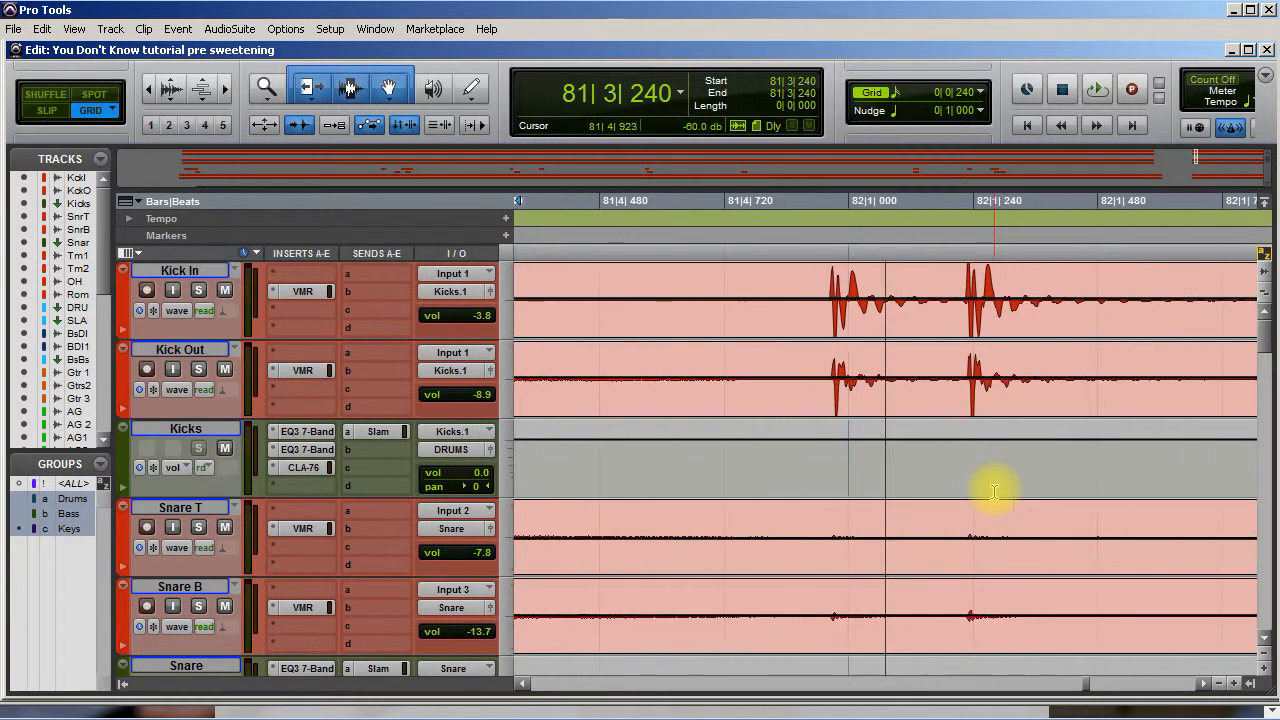
scroll(994, 492, "right", 5)
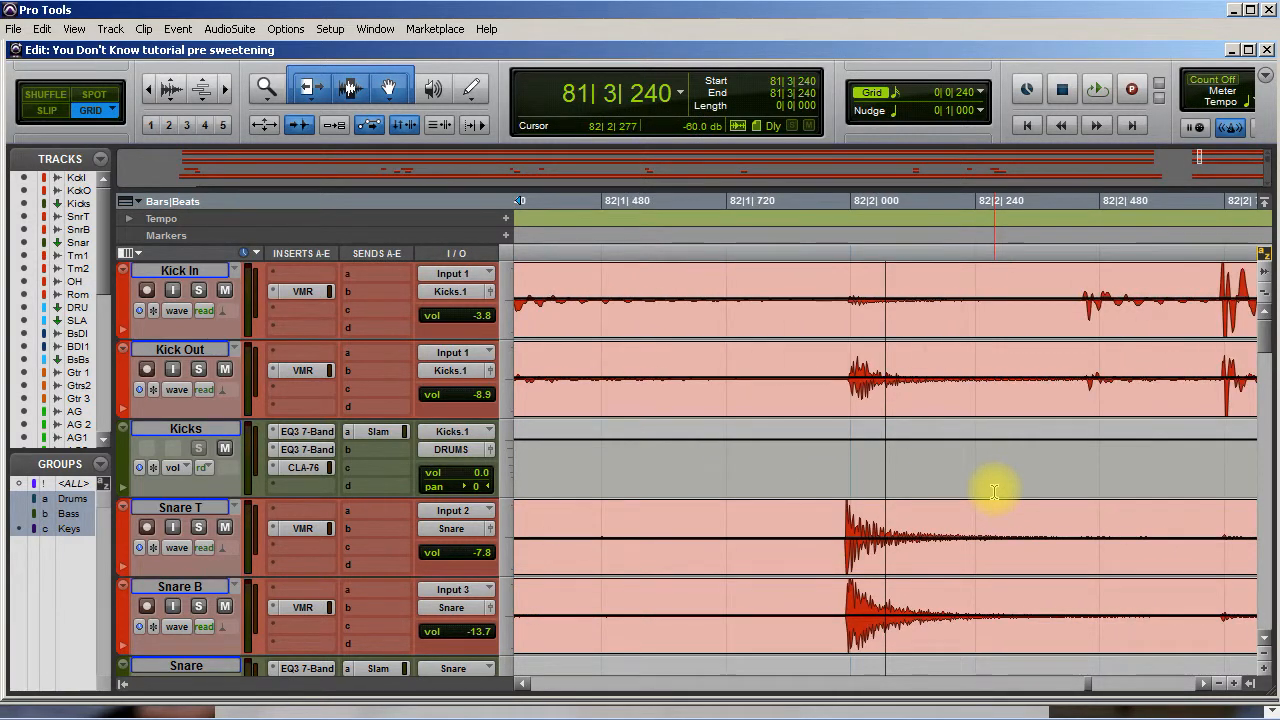
scroll(994, 492, "right", 8)
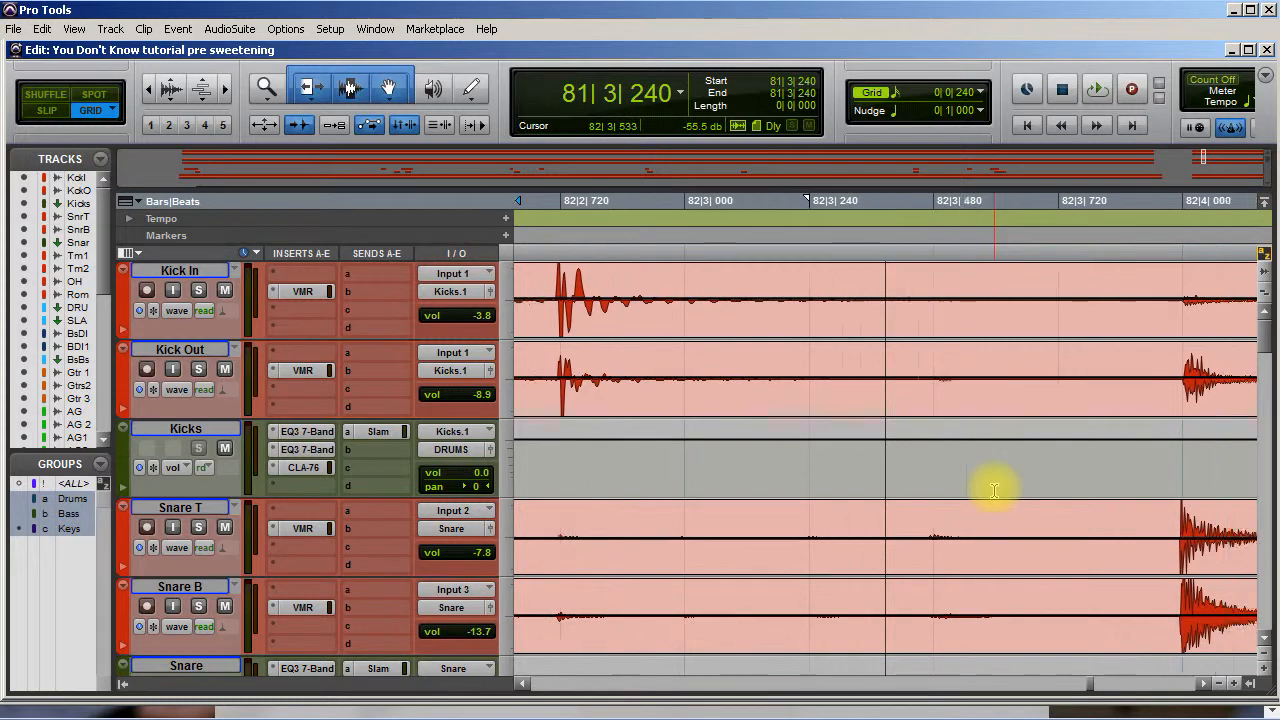
scroll(994, 490, "right", 3)
scroll(994, 490, "left", 15)
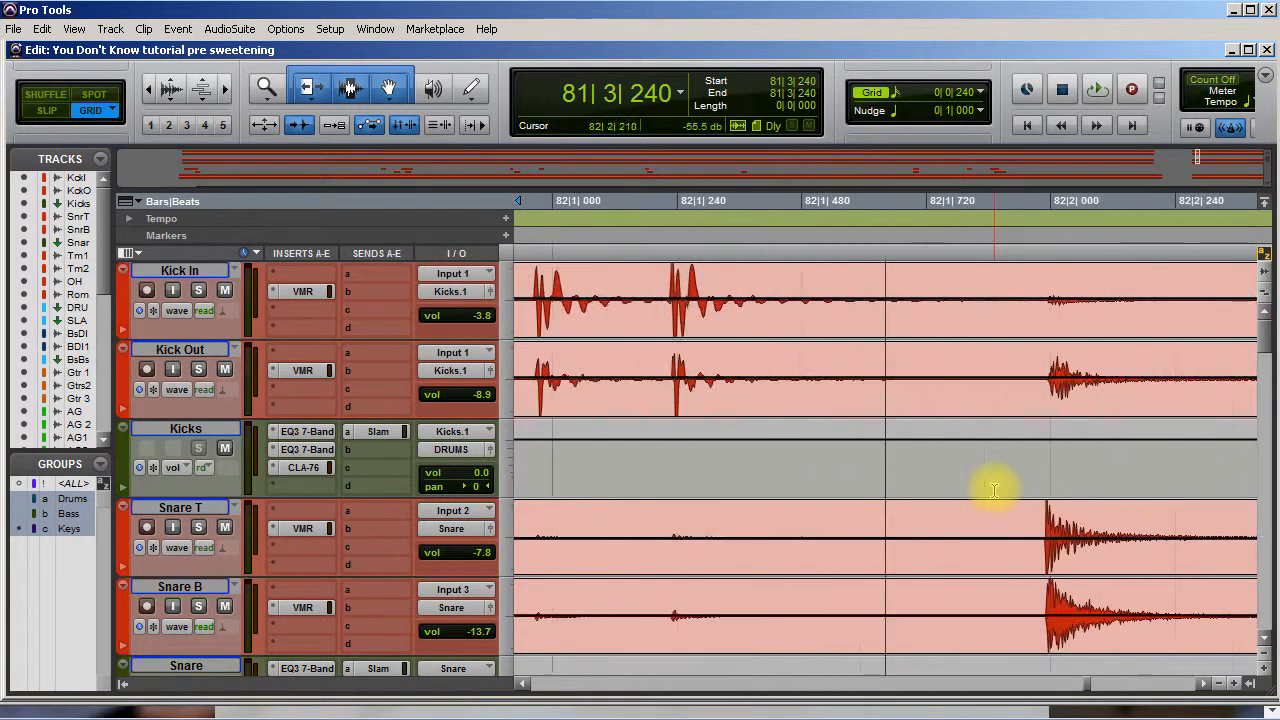
scroll(984, 537, "right", 8)
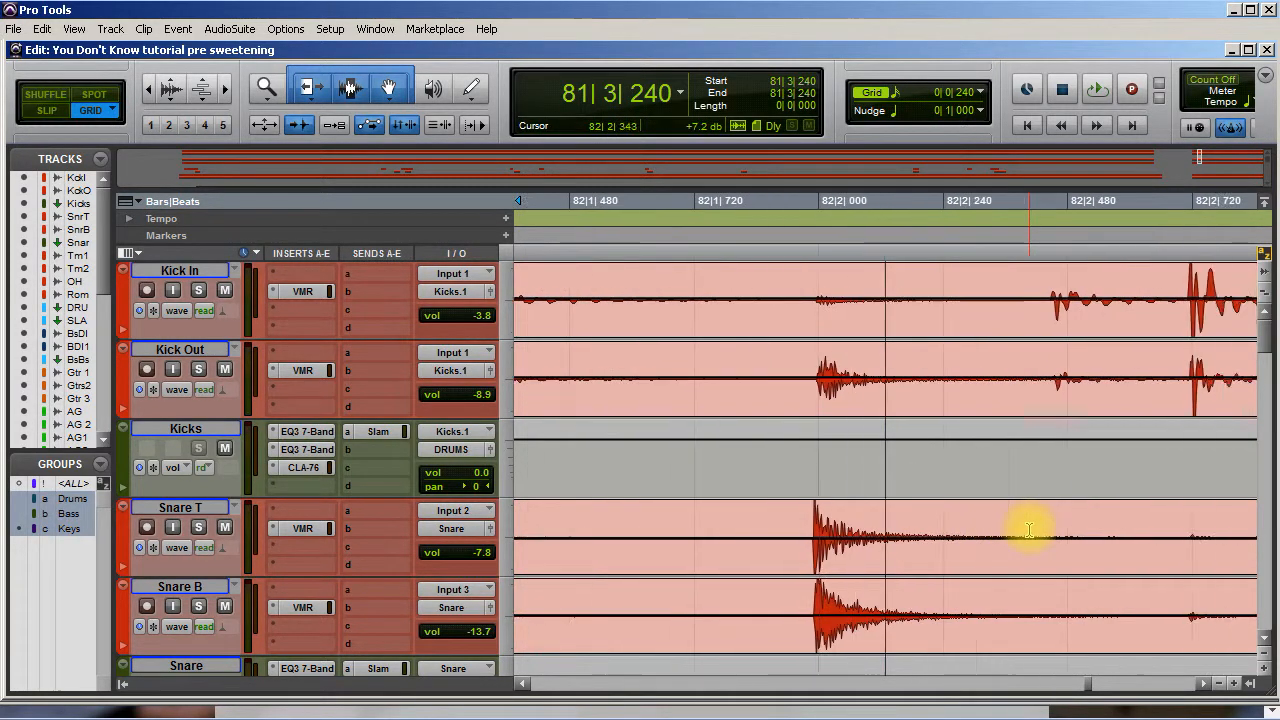
scroll(1029, 530, "left", 1)
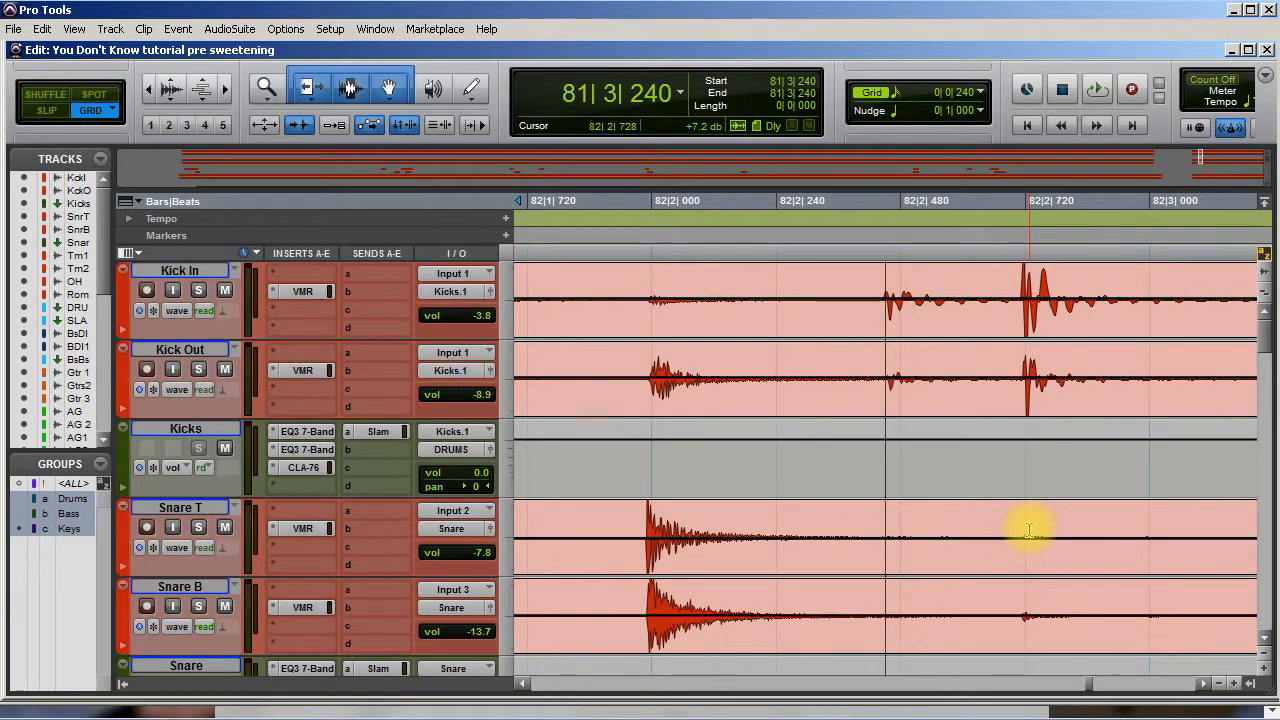
scroll(1029, 530, "right", 6)
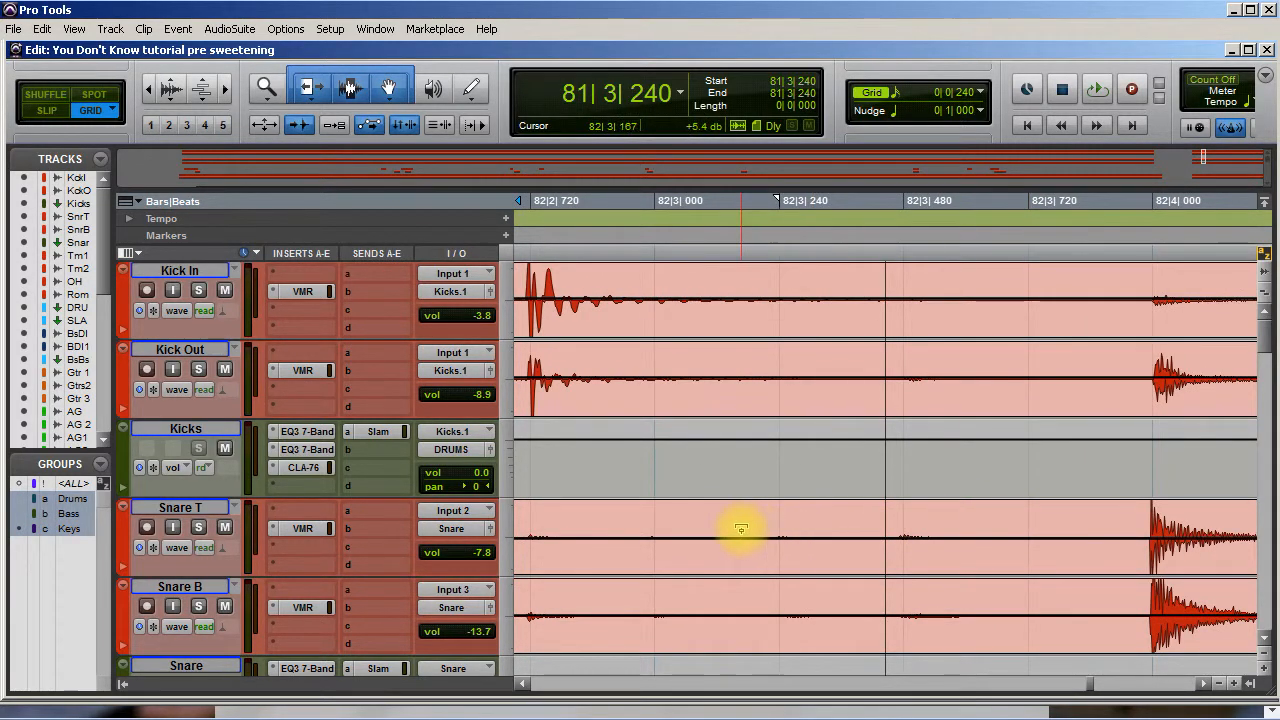
key("Tab")
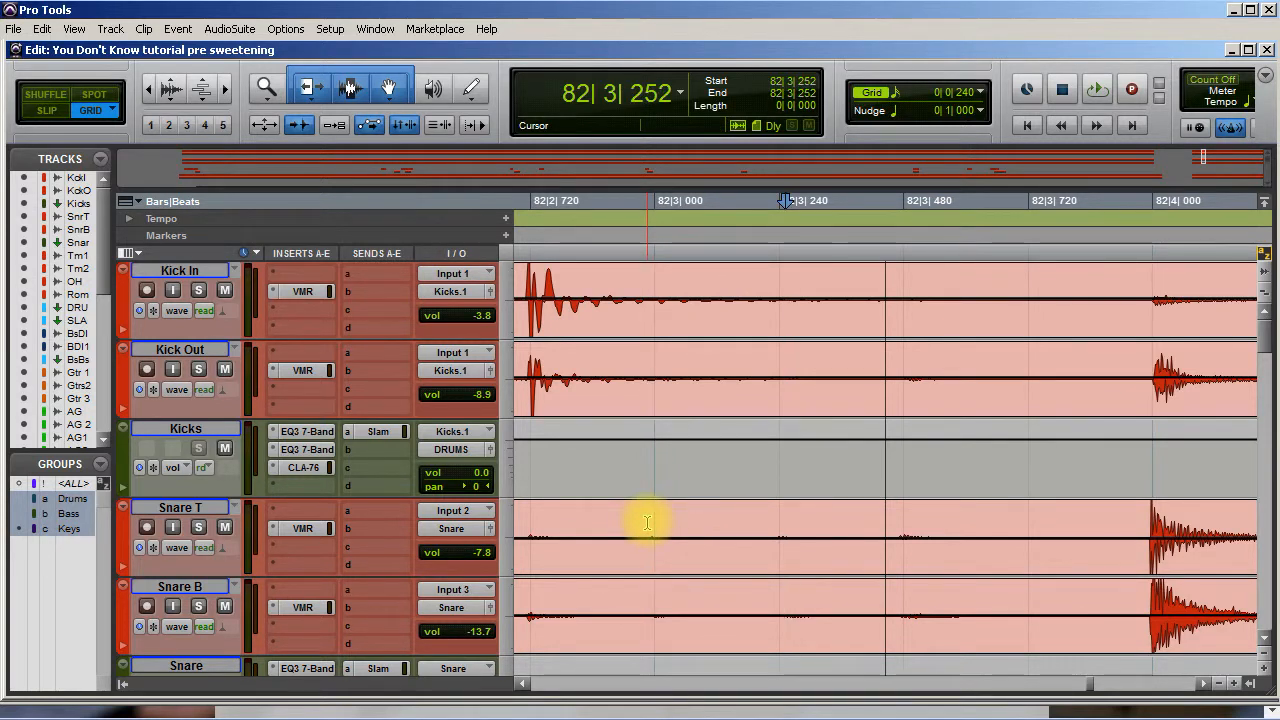
scroll(700, 500, "left", 8)
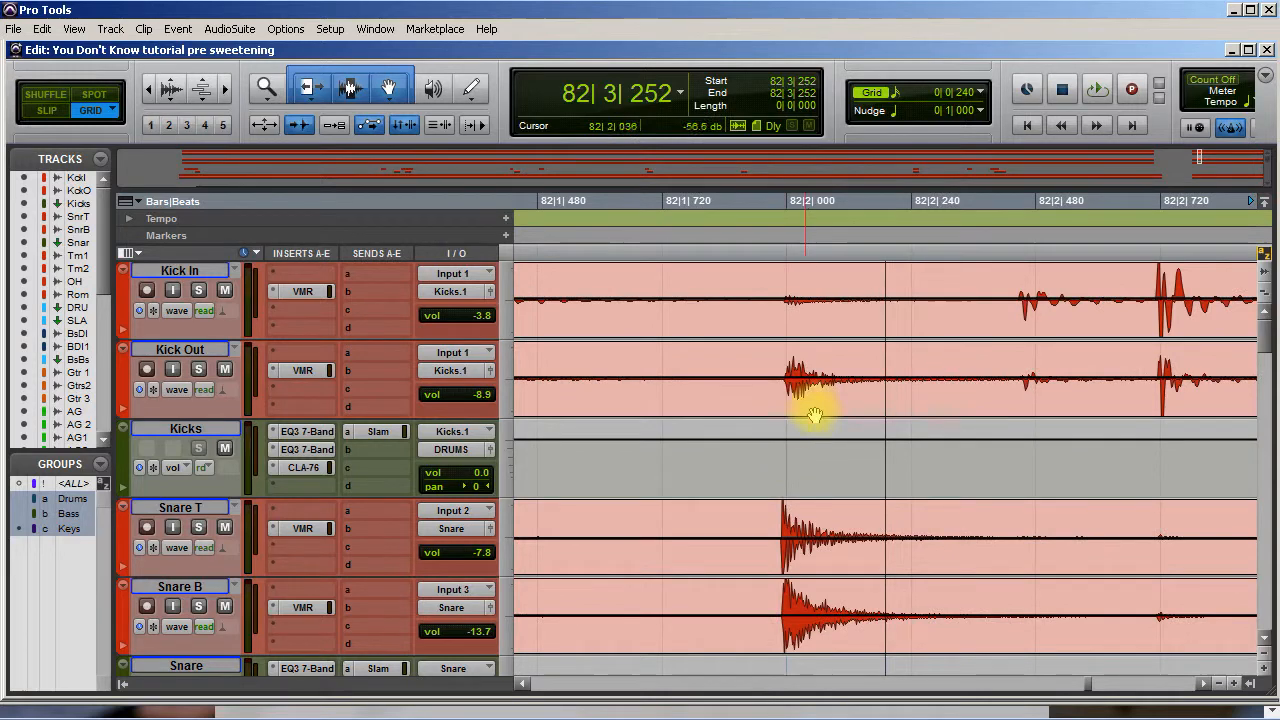
key("shift+Tab")
left_click_drag(851, 405, 843, 411)
Step: Play the mix from 81|3|240 through the moved drum section
scroll(767, 480, "left", 10)
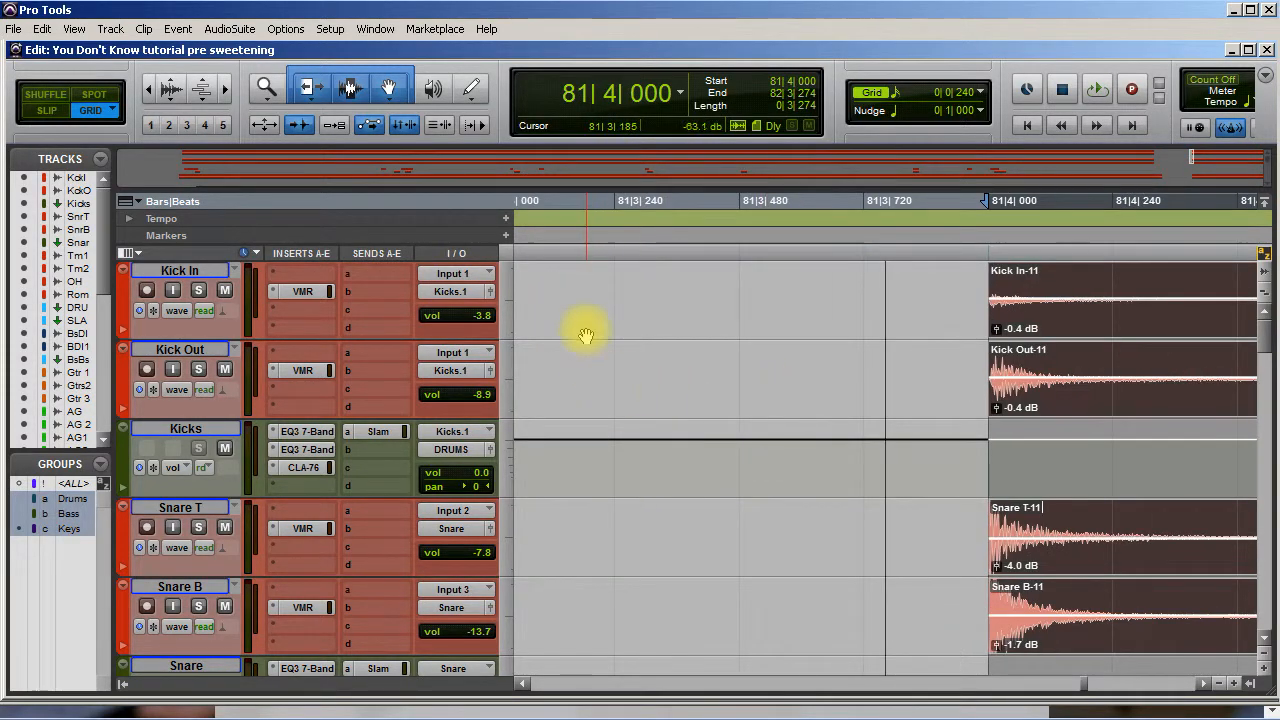
left_click(580, 290)
key("space")
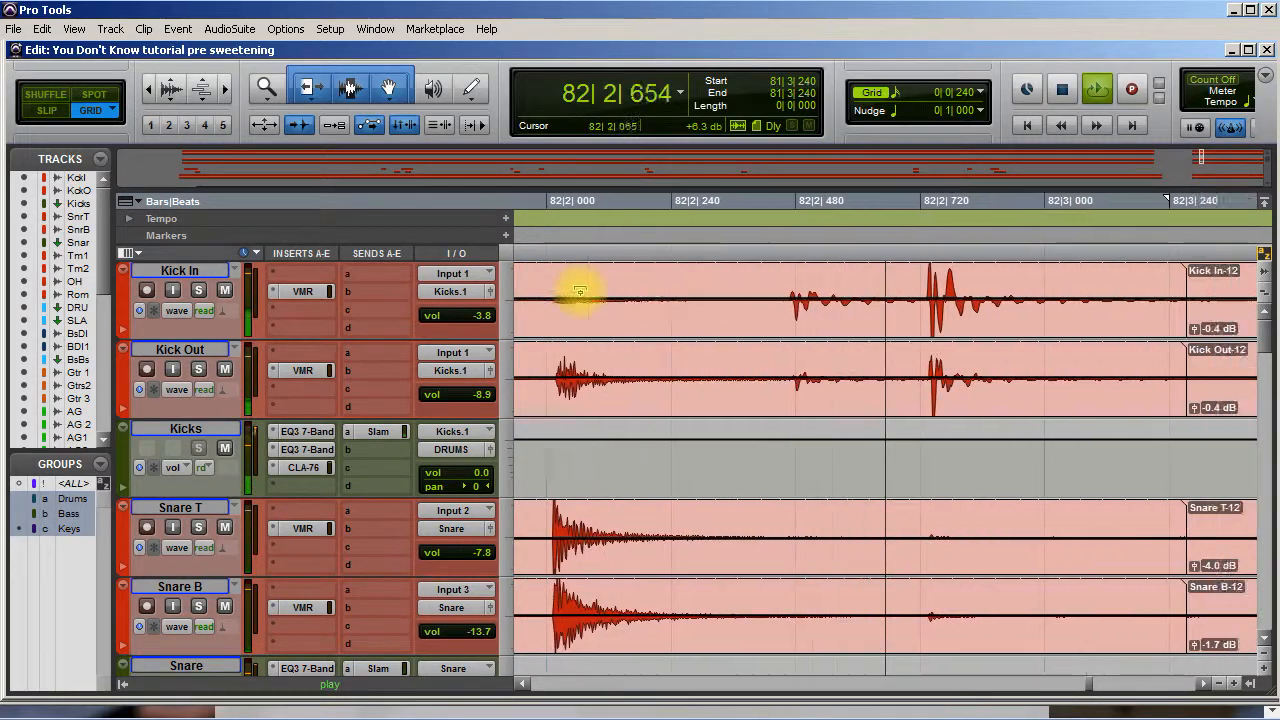
key("space")
Step: Extend the following drum clips back to 82|3|240 and, in Slip mode, crossfade the join from 82|3|236 to 82|3|244
scroll(657, 466, "left", 5)
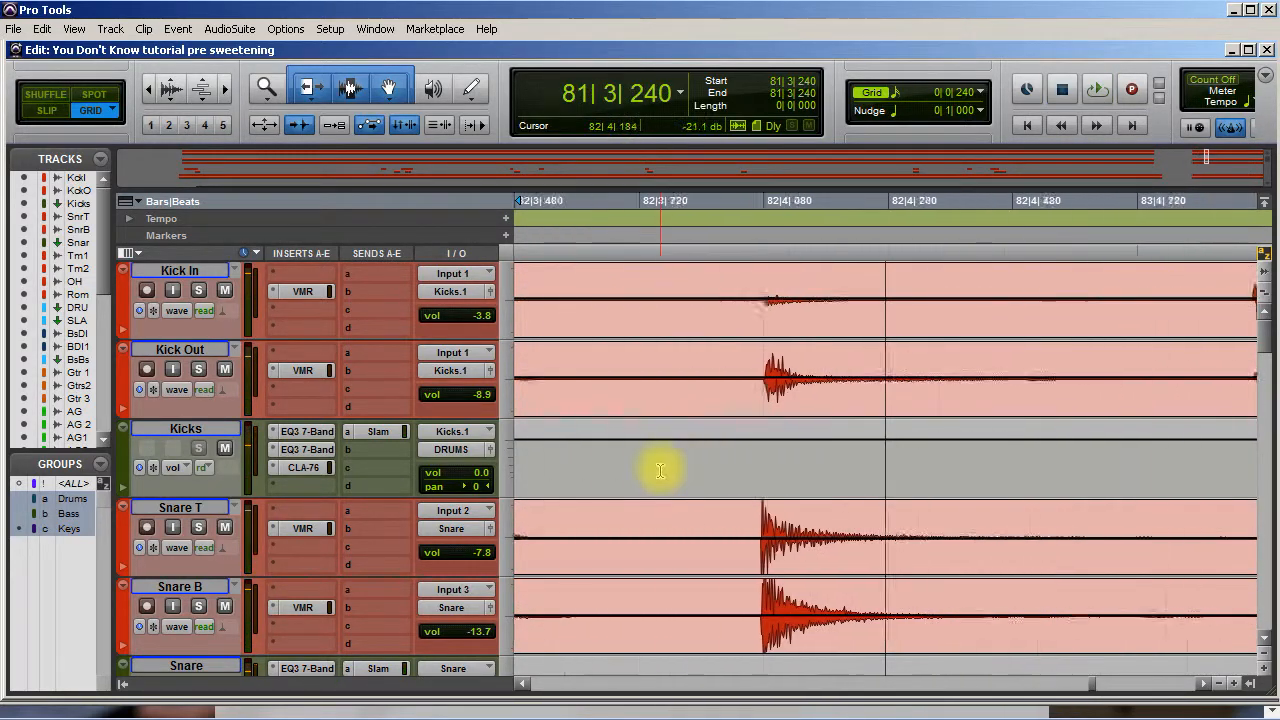
left_click_drag(979, 366, 965, 393)
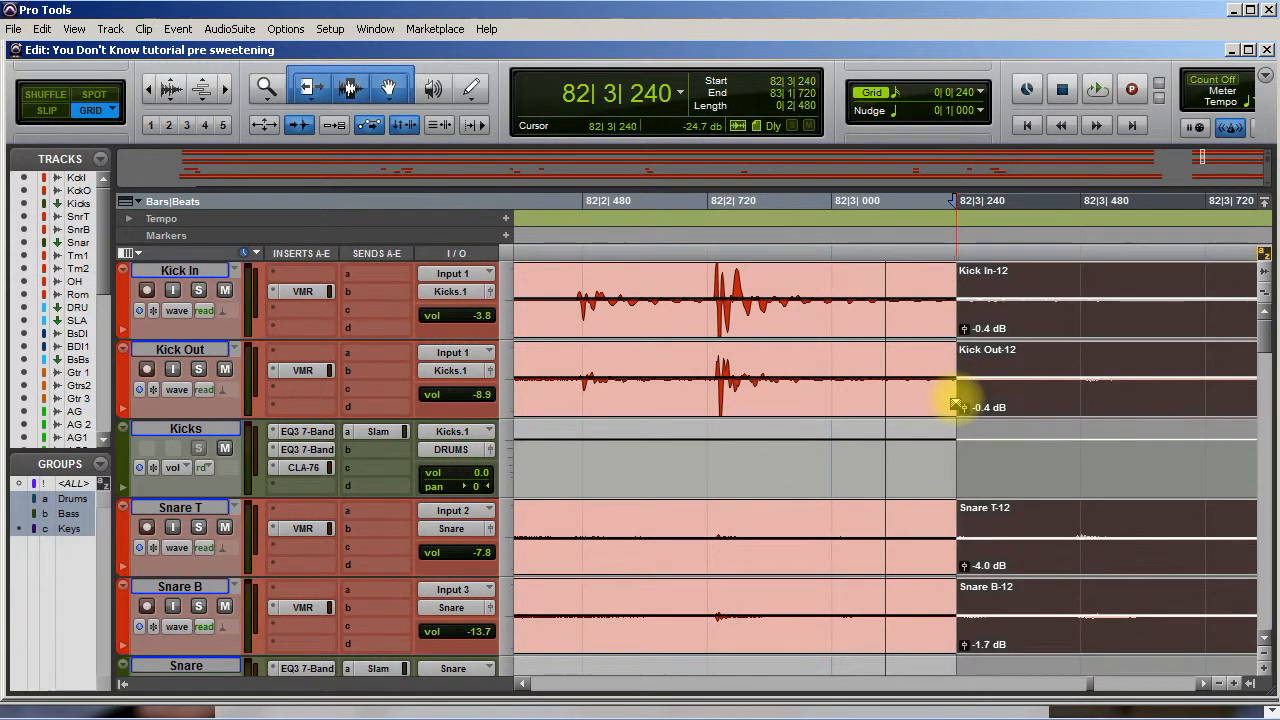
left_click(956, 402)
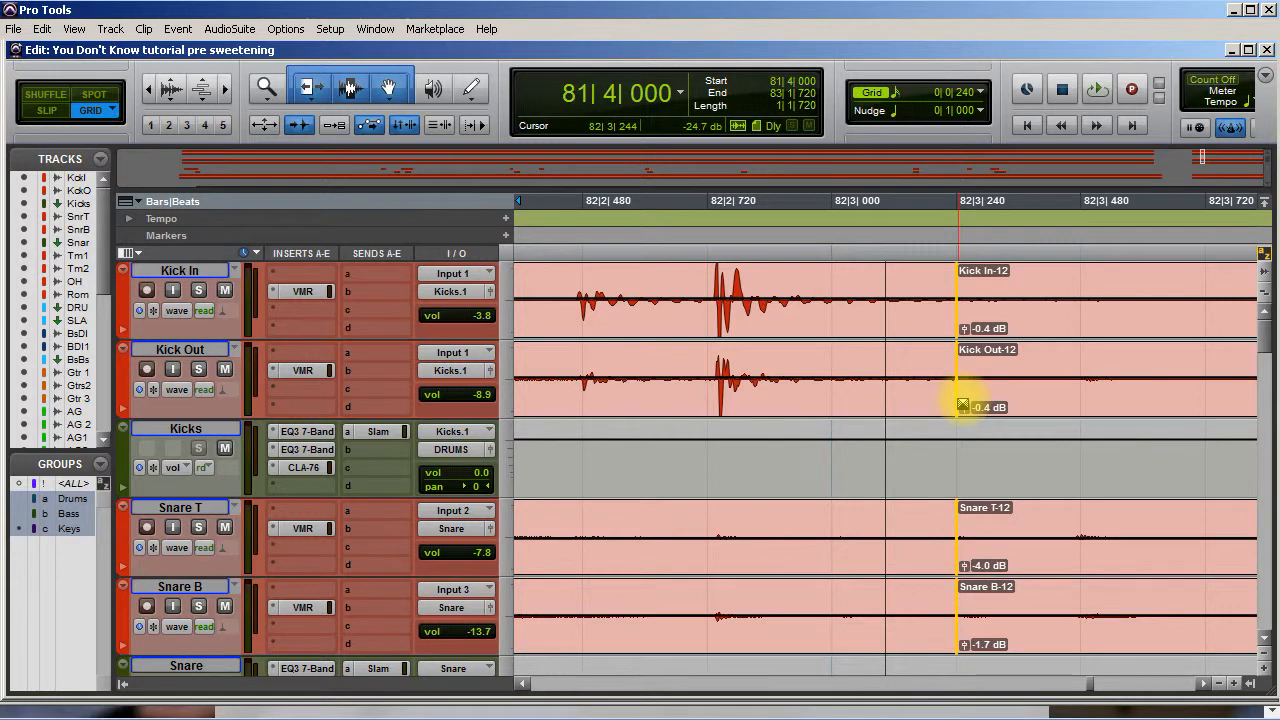
left_click(58, 109)
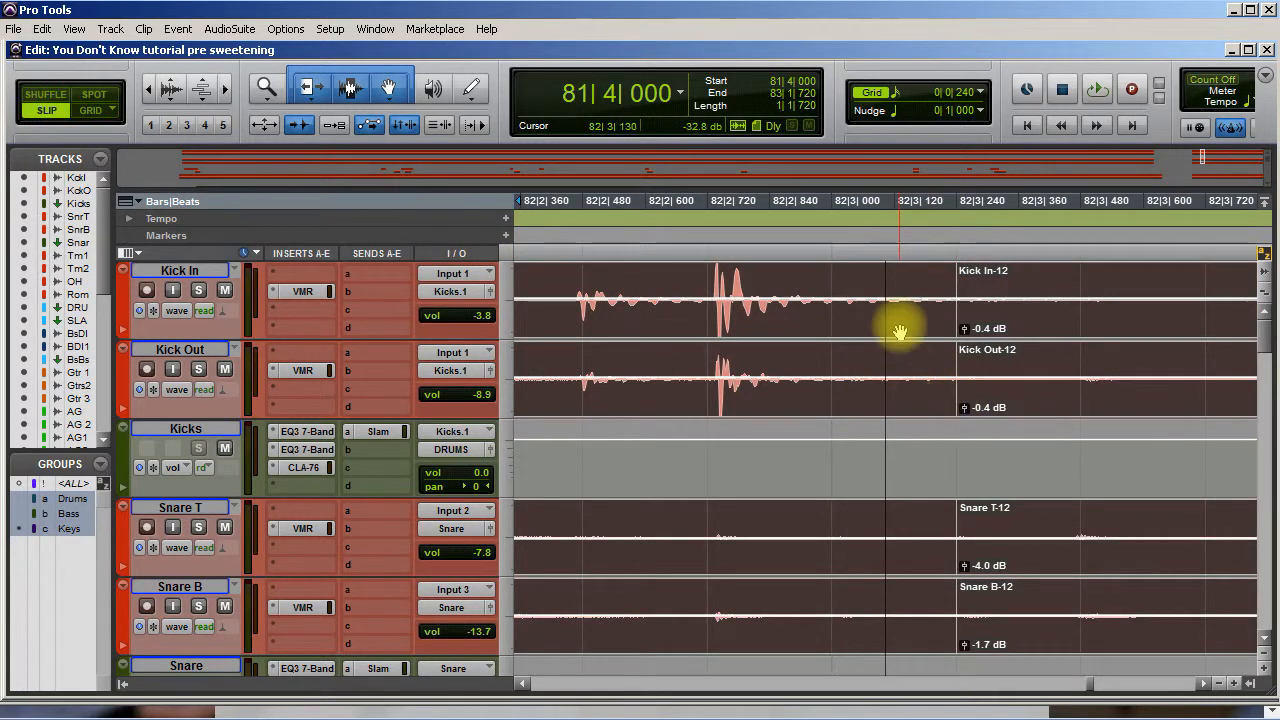
left_click(897, 278)
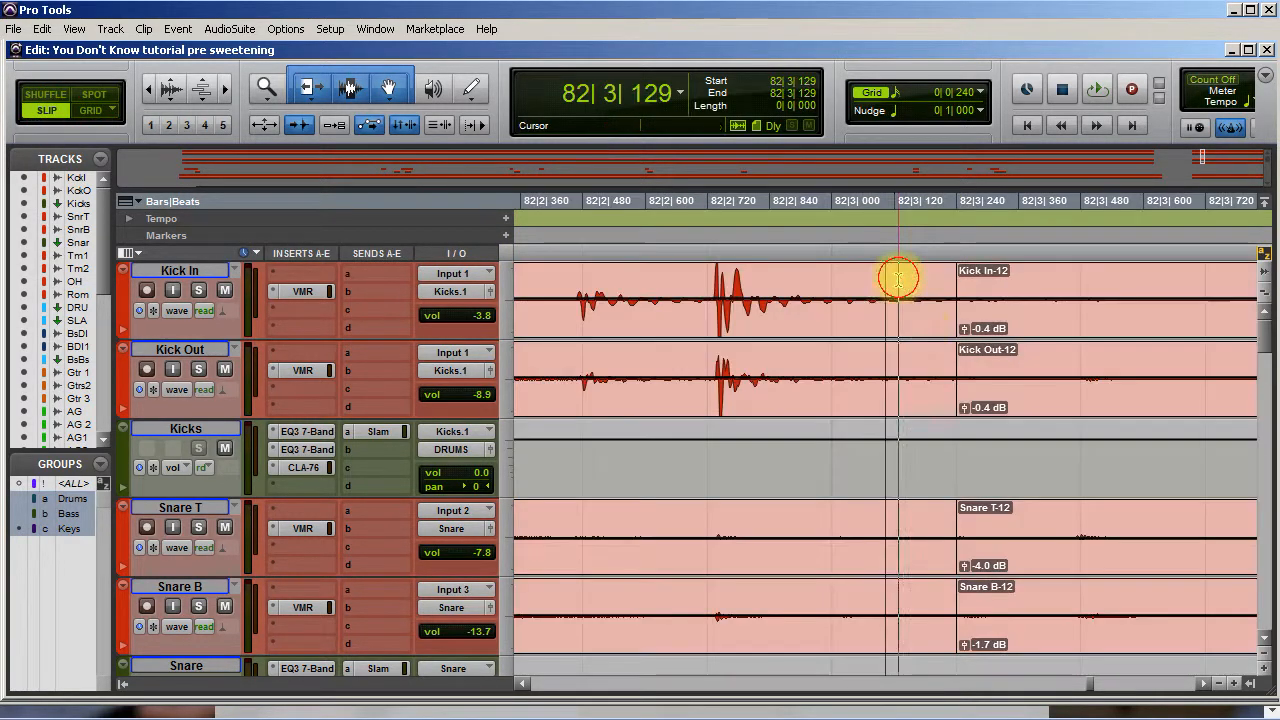
left_click(958, 401)
left_click(958, 407)
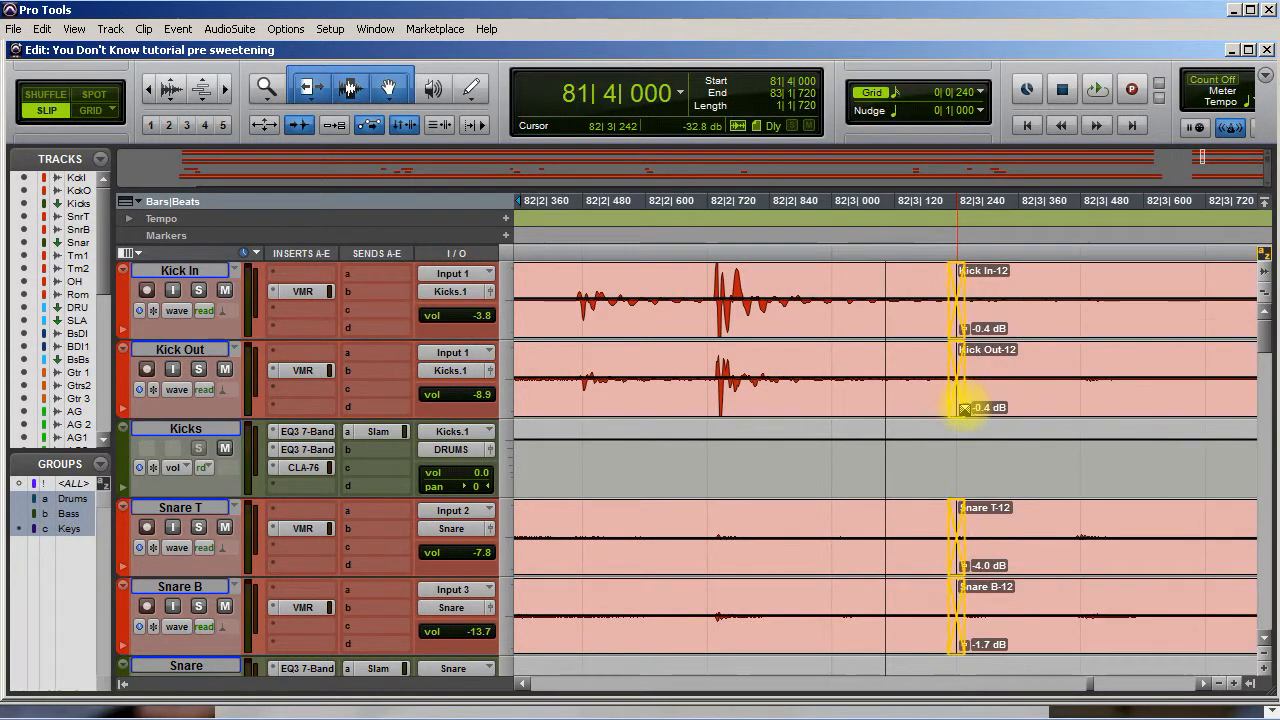
left_click_drag(958, 411, 958, 411)
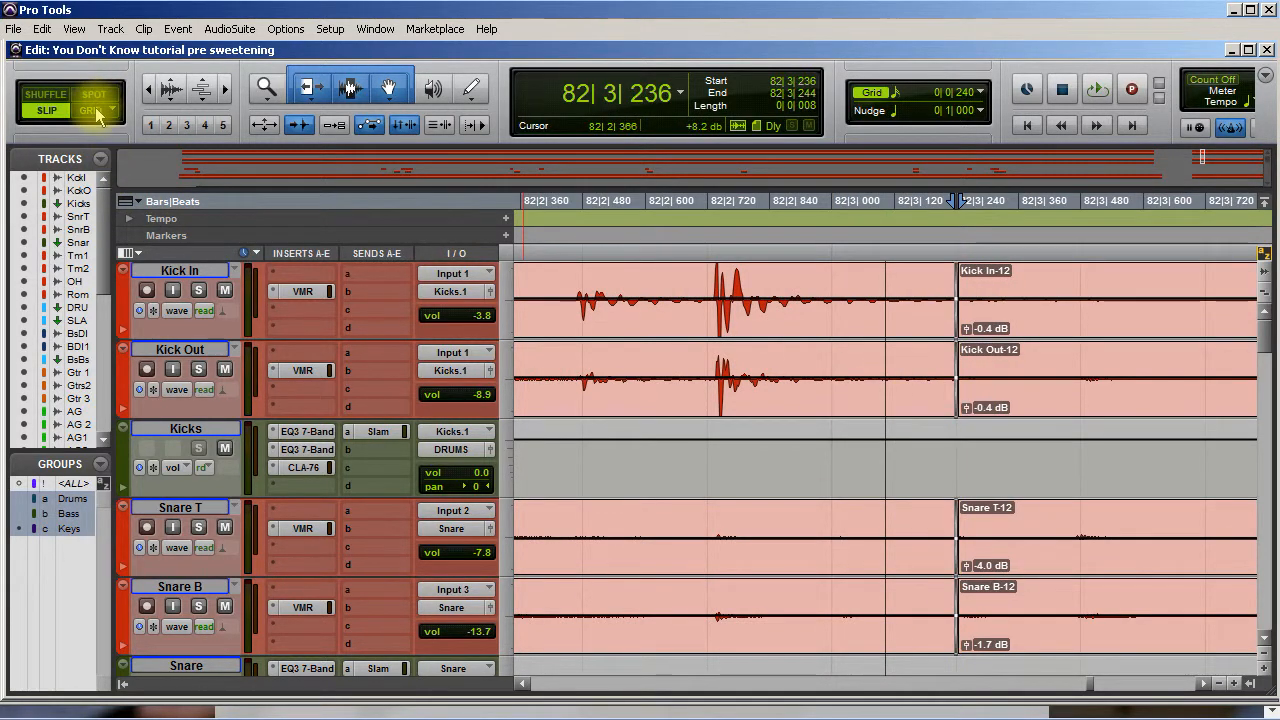
Step: Switch to Grid mode and play the mix from 77|4|480 through the drum re-entry into bar 83
left_click(93, 111)
scroll(724, 597, "left", 2)
scroll(724, 597, "left", 5)
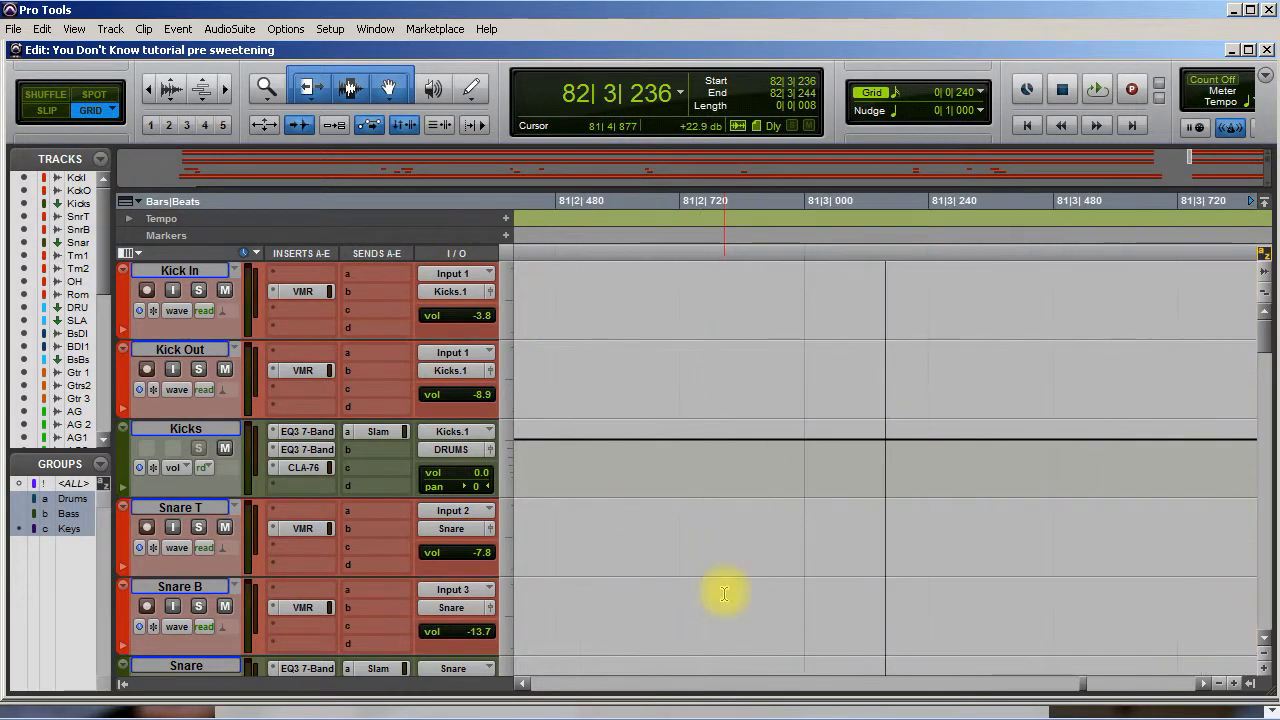
scroll(724, 594, "right", 3)
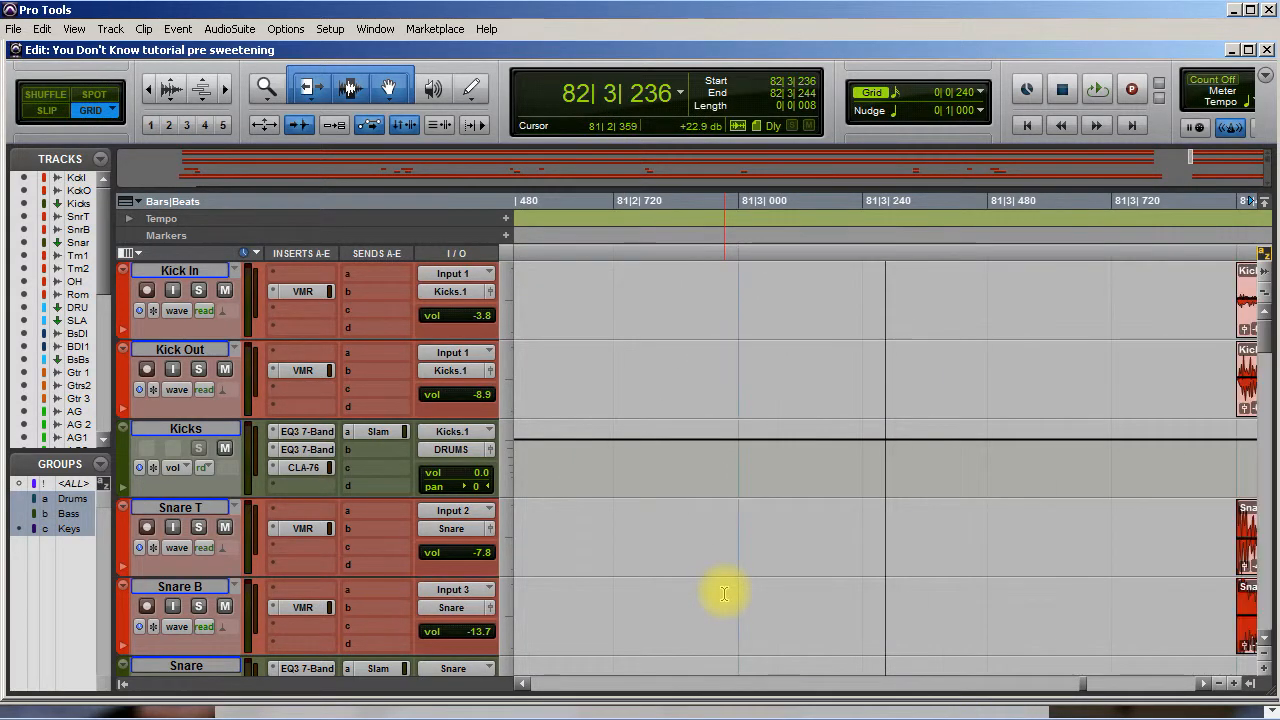
scroll(715, 555, "left", 4)
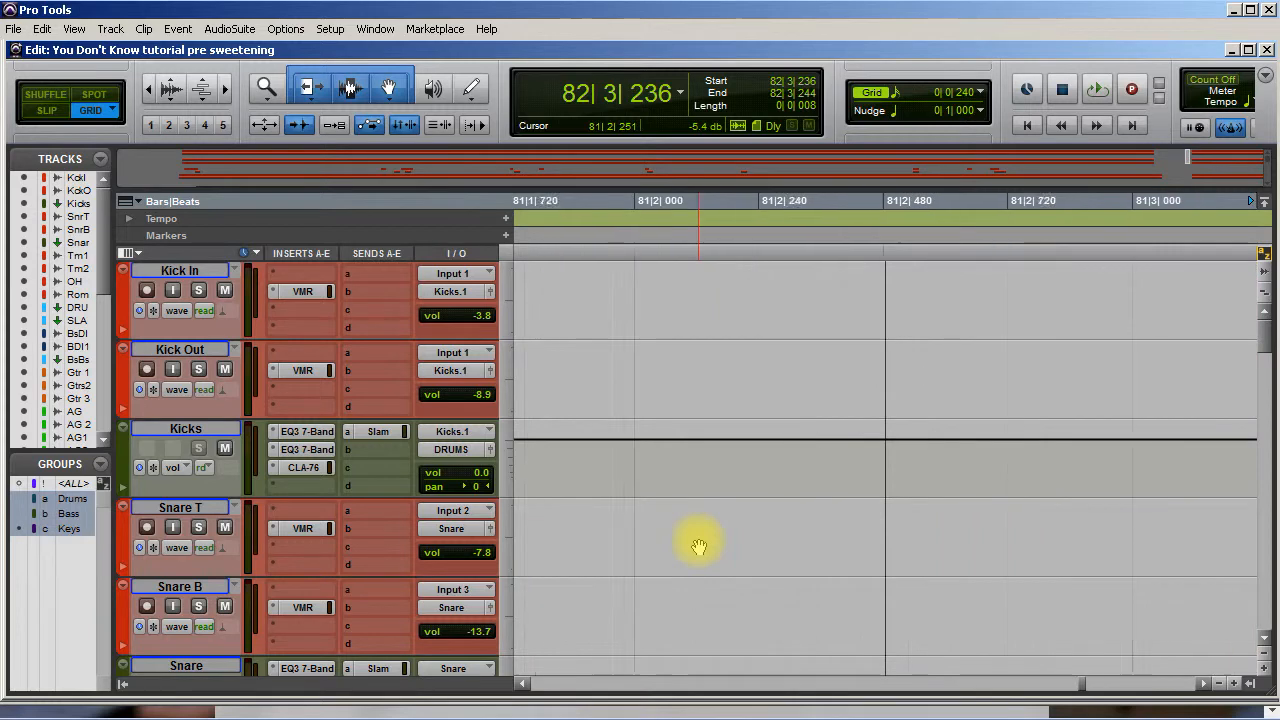
scroll(698, 546, "left", 4)
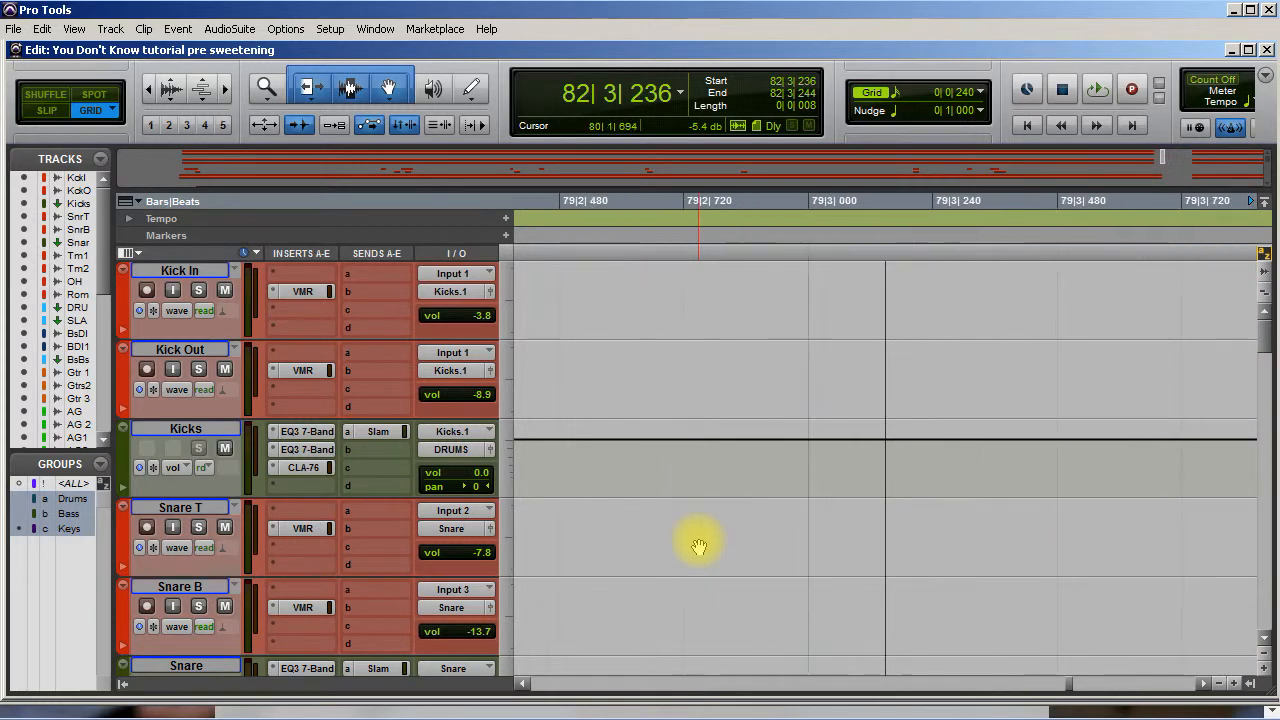
scroll(703, 545, "left", 5)
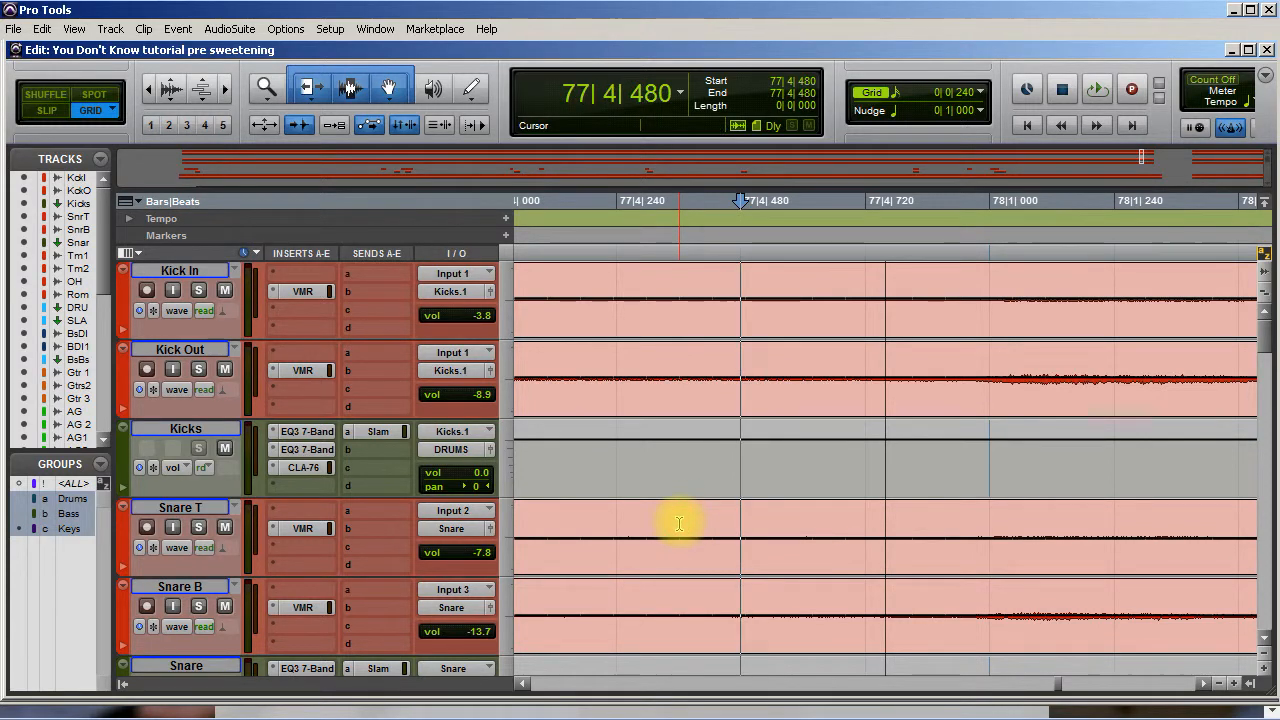
key("space")
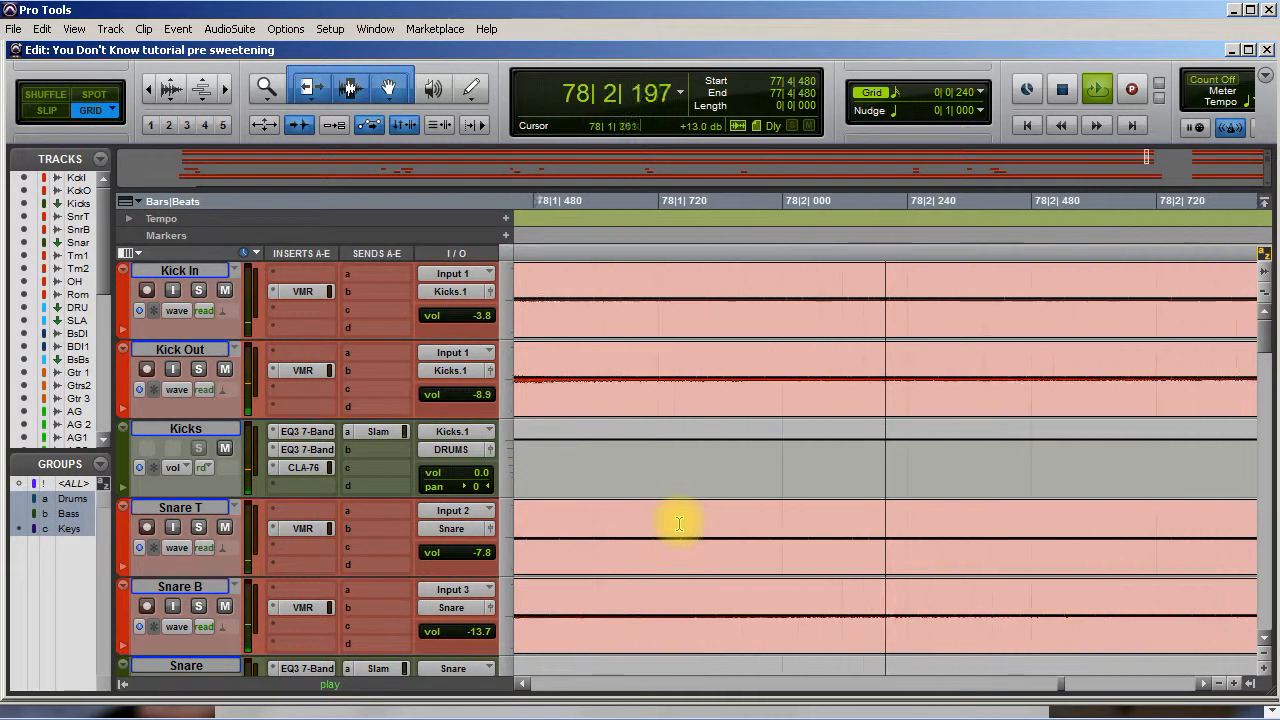
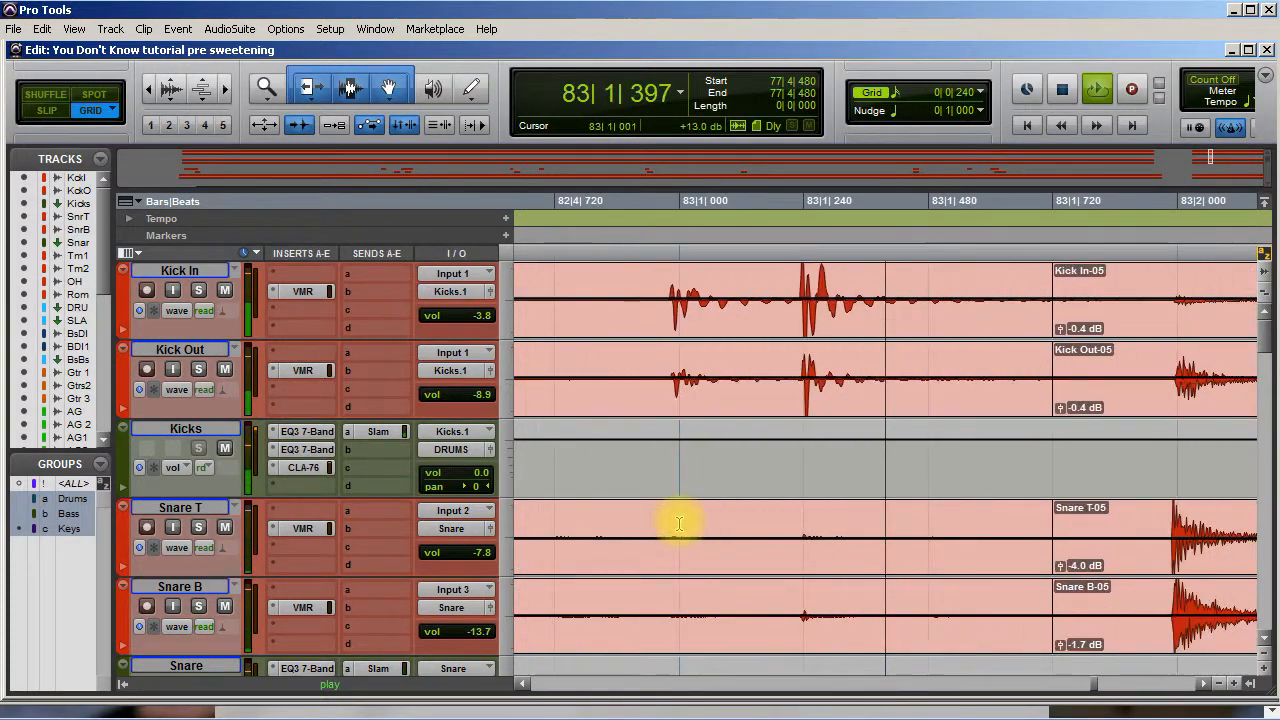
key("space")
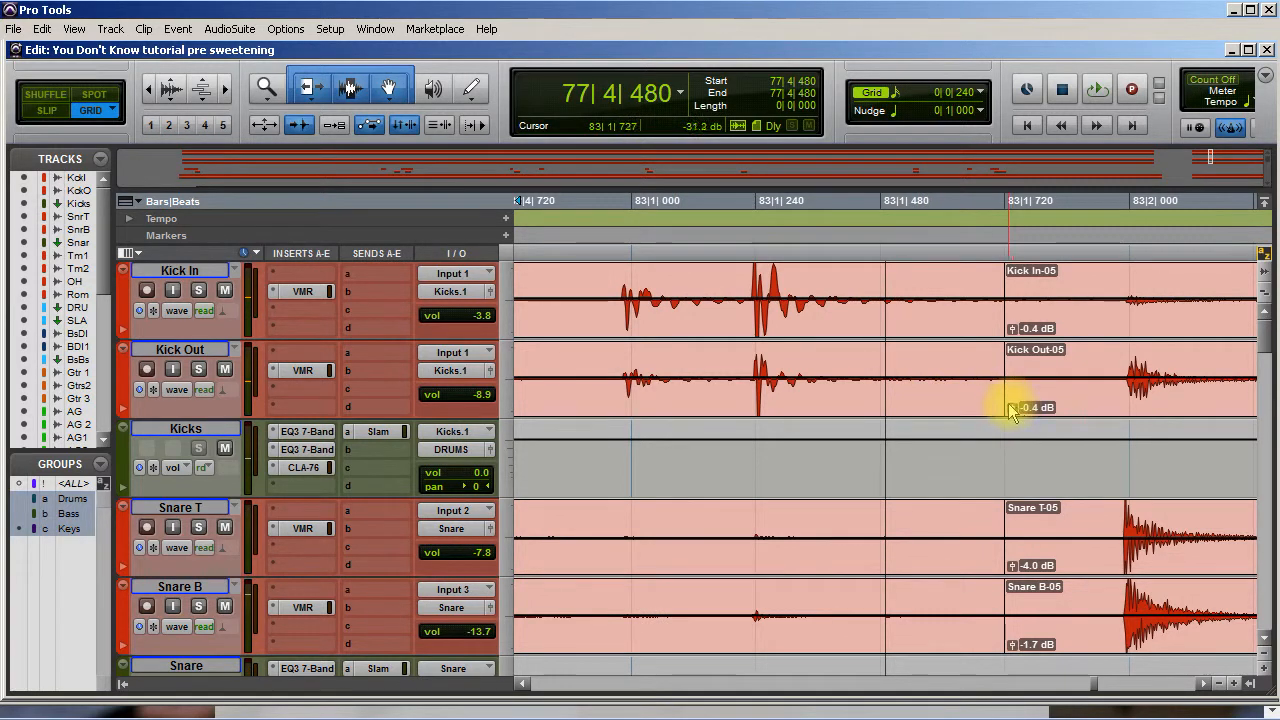
Step: In Slip mode, crossfade the drum clips' join from 83|1|713 to 83|1|727 and check the bass and guitar tracks there
left_click(46, 110)
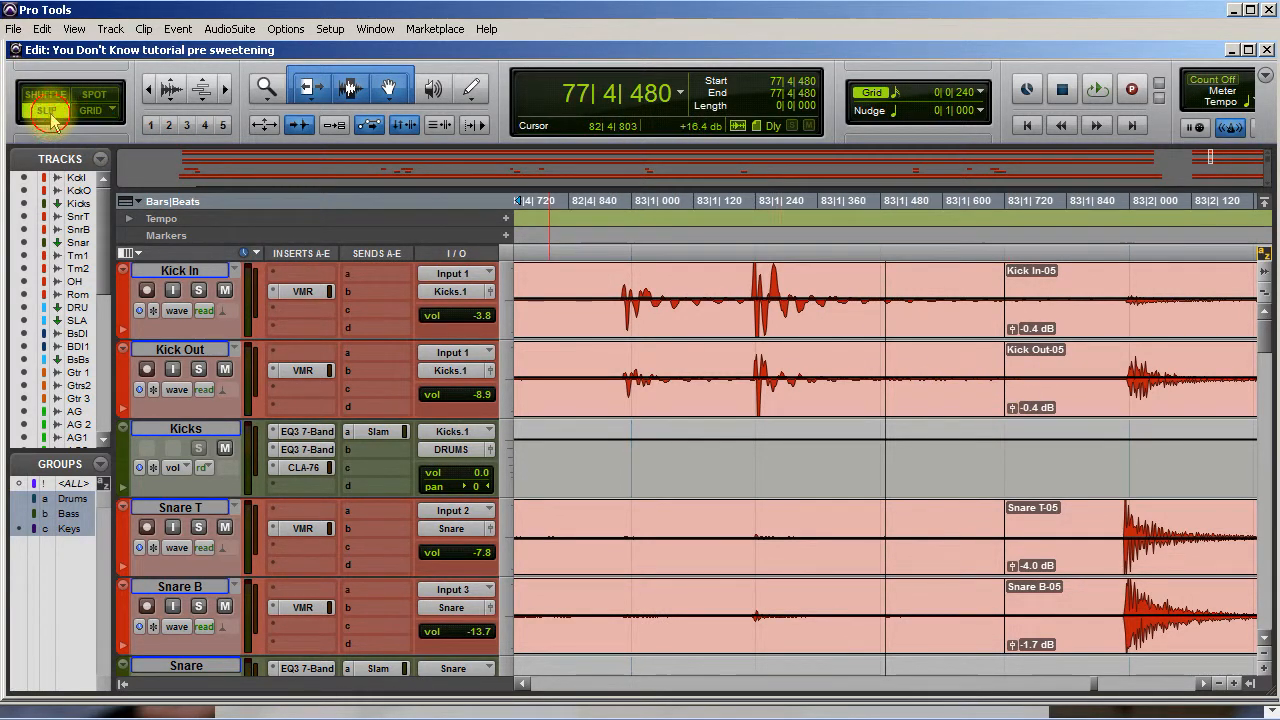
left_click(1006, 404)
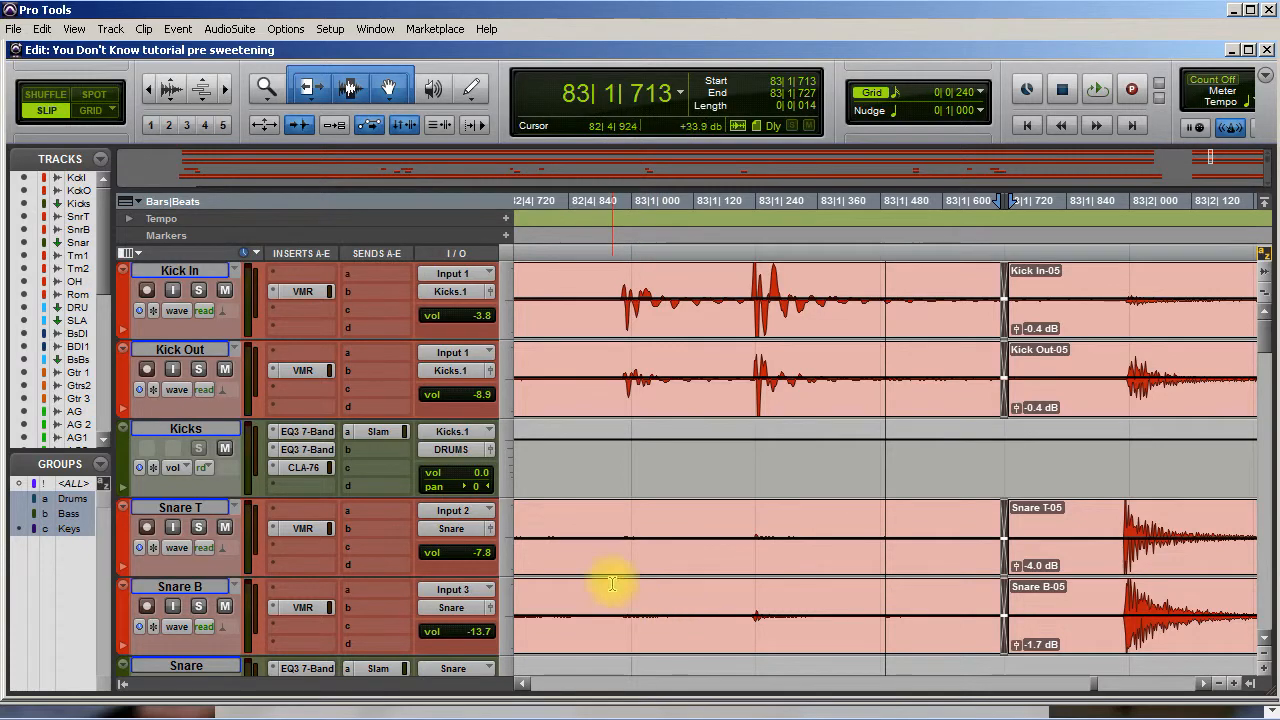
scroll(791, 445, "down", 10)
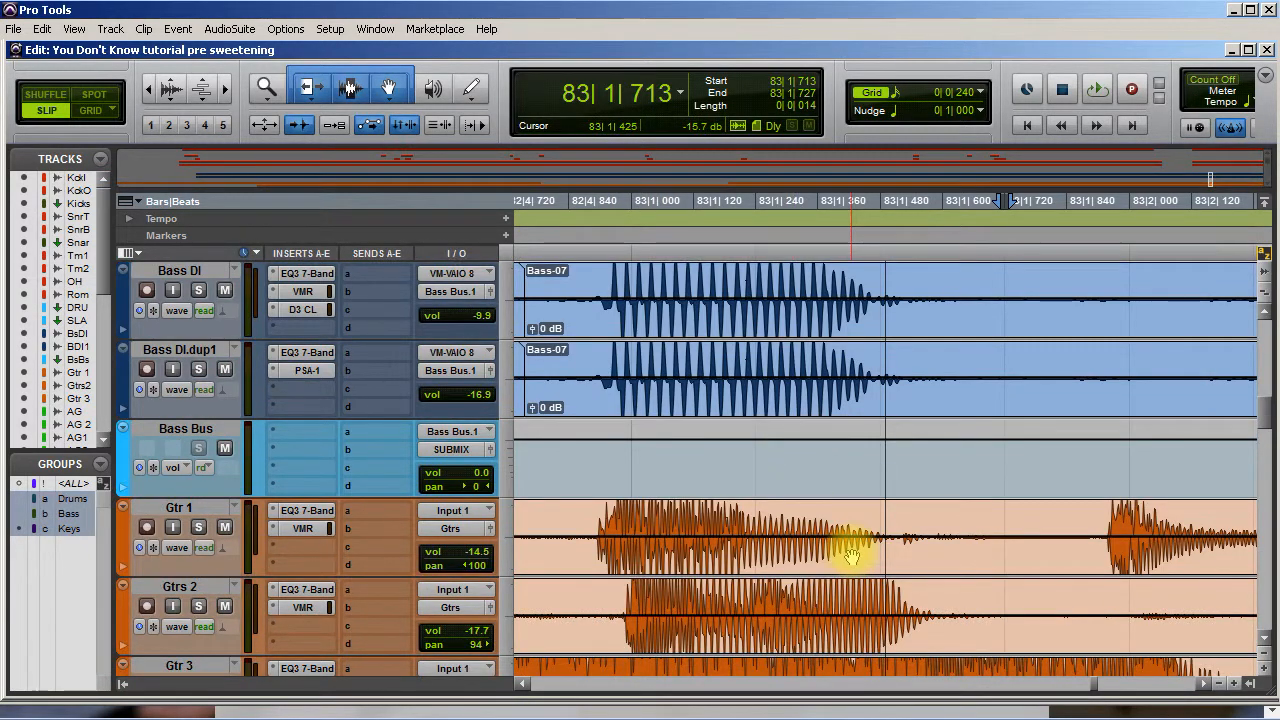
scroll(851, 556, "down", 3)
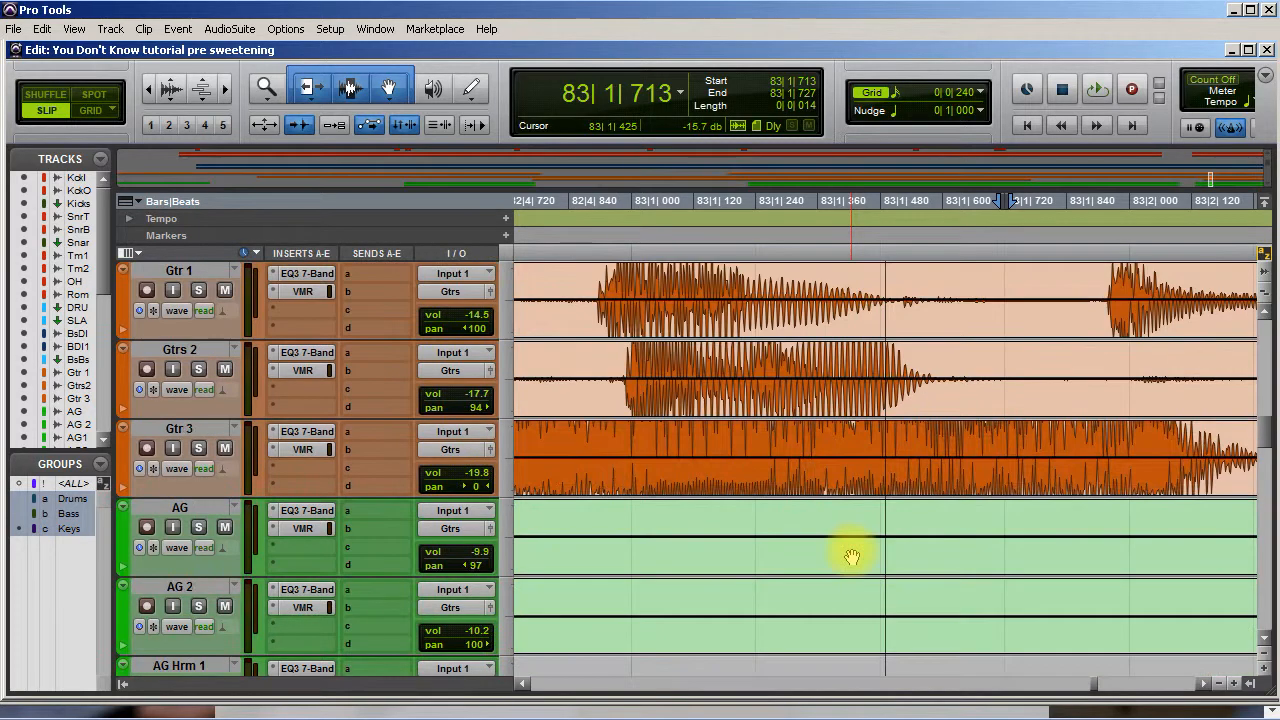
scroll(851, 556, "up", 5)
scroll(851, 556, "down", 3)
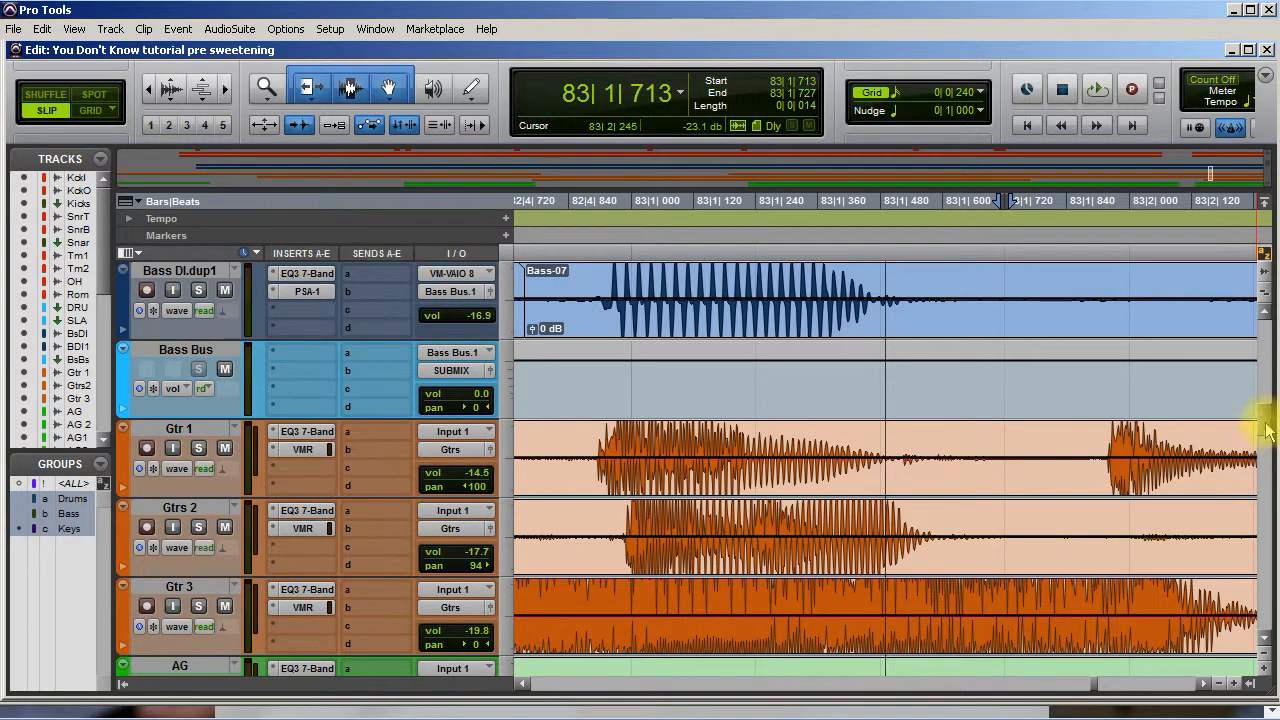
Step: Create one new stereo audio track directly below the DRUMS track
left_click_drag(1266, 430, 1255, 375)
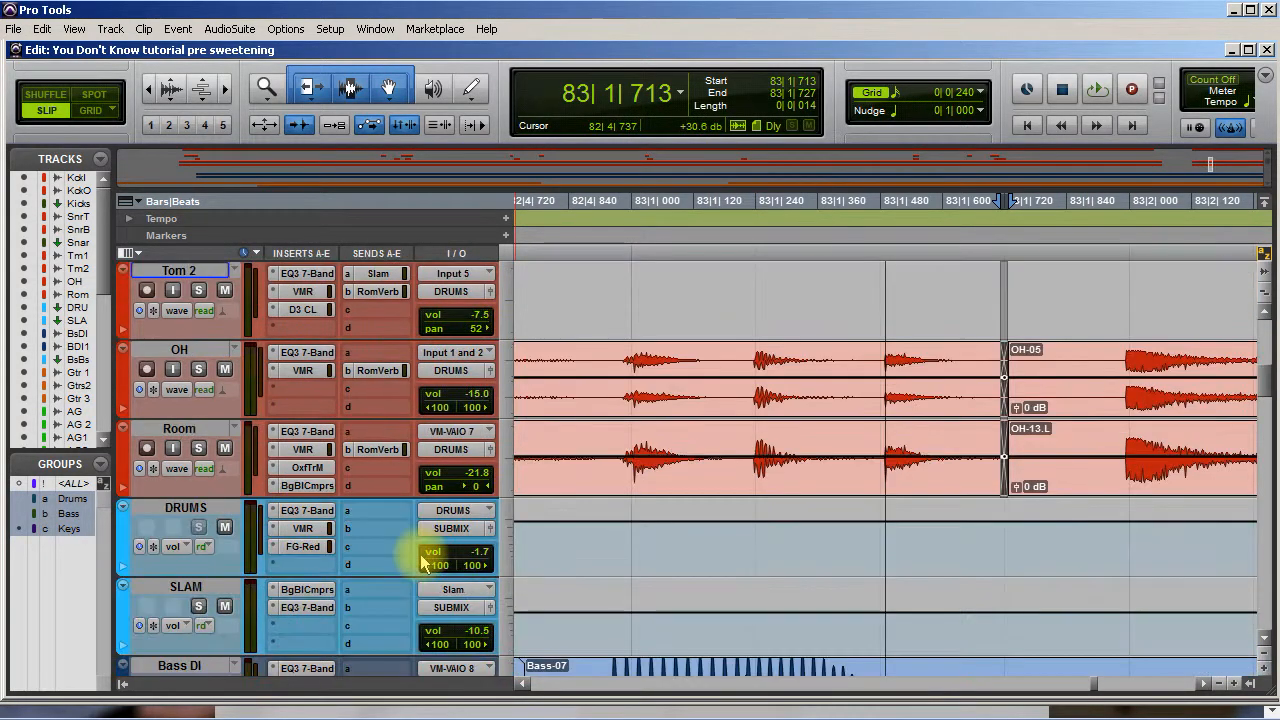
scroll(423, 557, "down", 3)
right_click(186, 507)
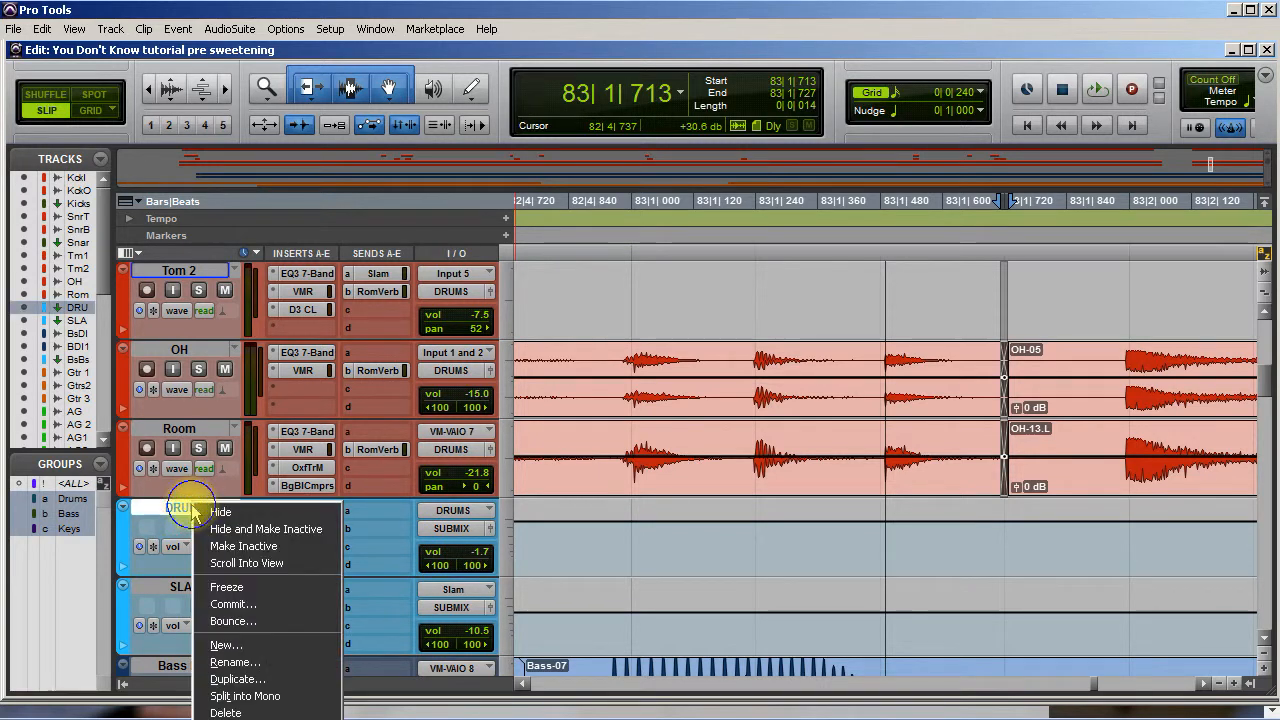
left_click(222, 645)
left_click(586, 178)
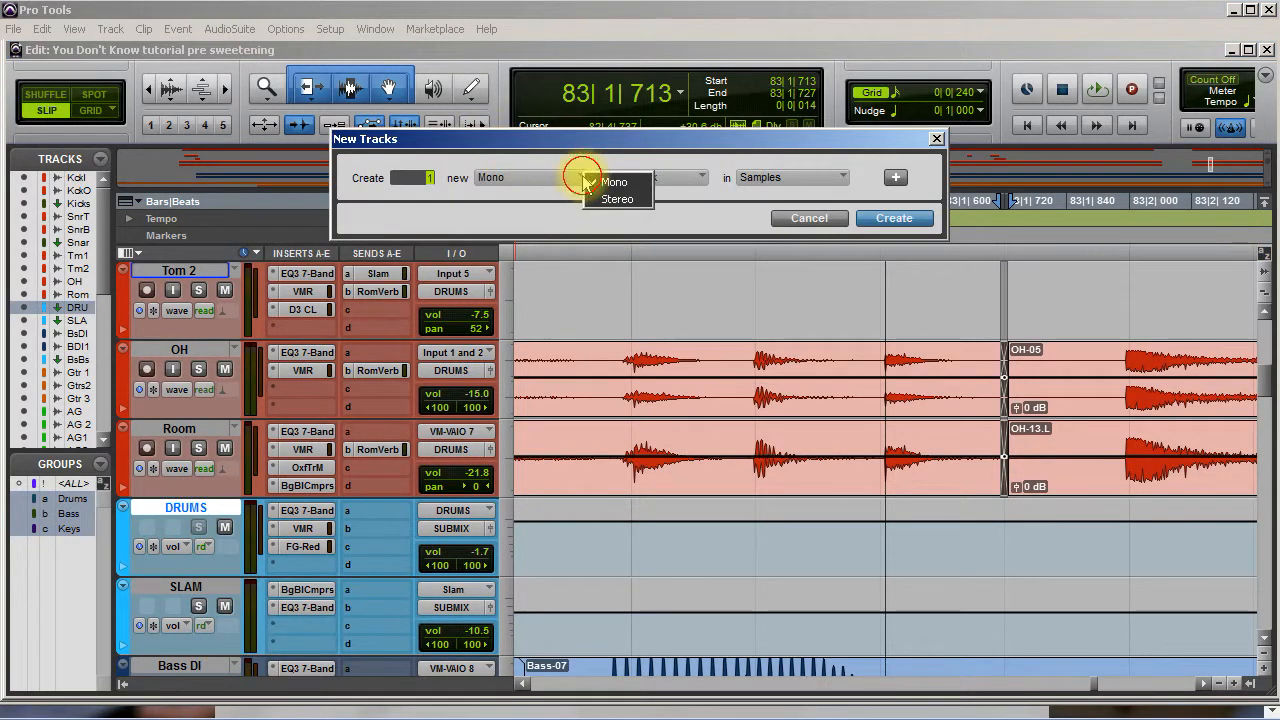
left_click(612, 200)
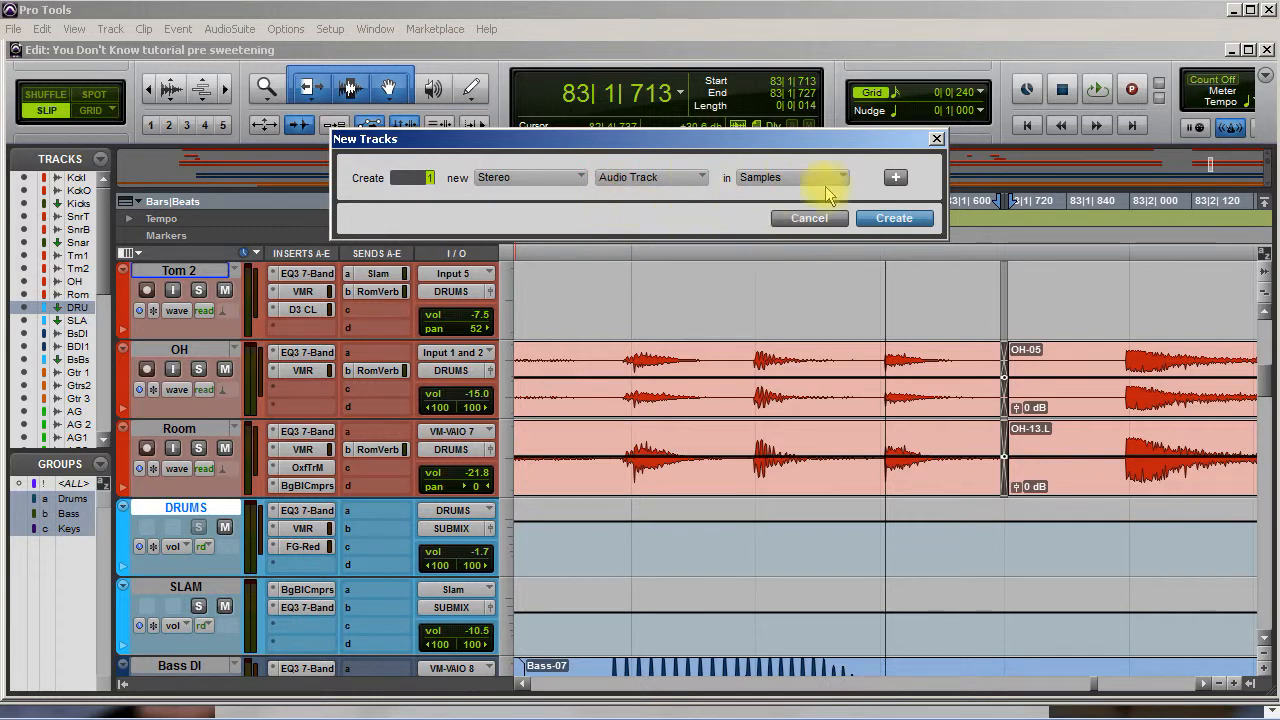
left_click(900, 220)
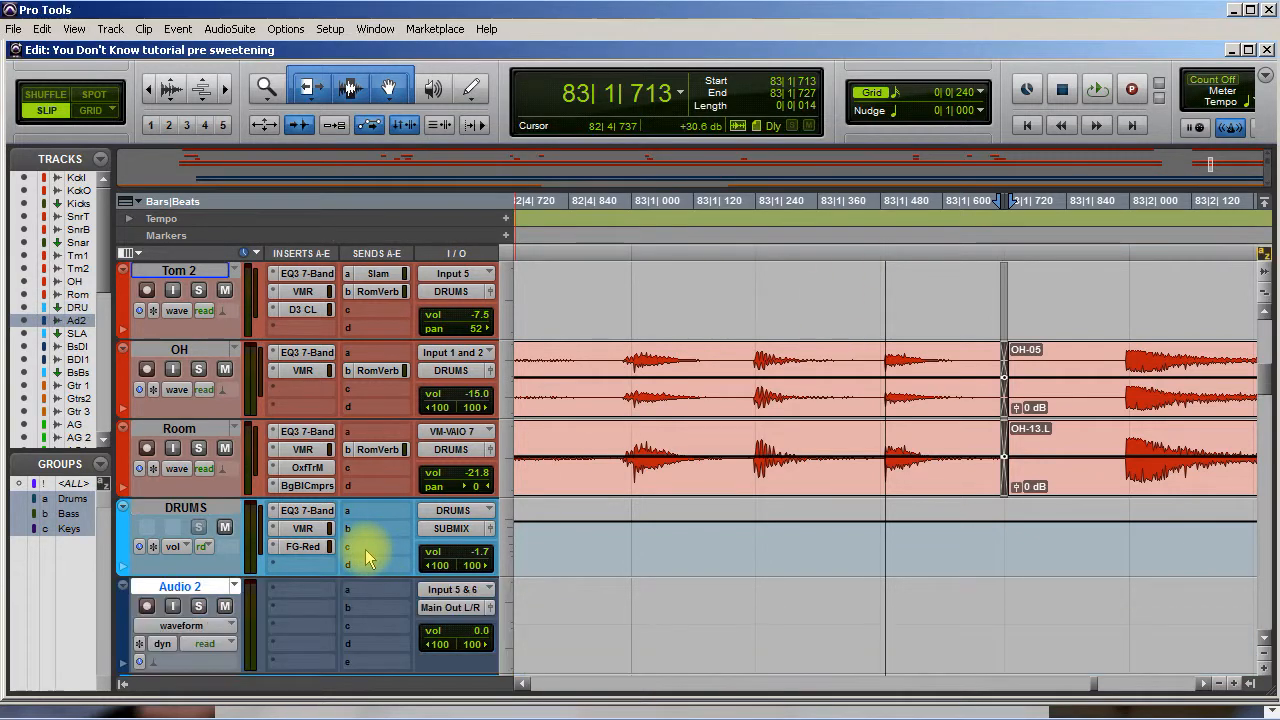
Step: Move the new audio track above the DRUMS track and rename it Cym Swell
left_click_drag(203, 510, 195, 600)
right_click(182, 508)
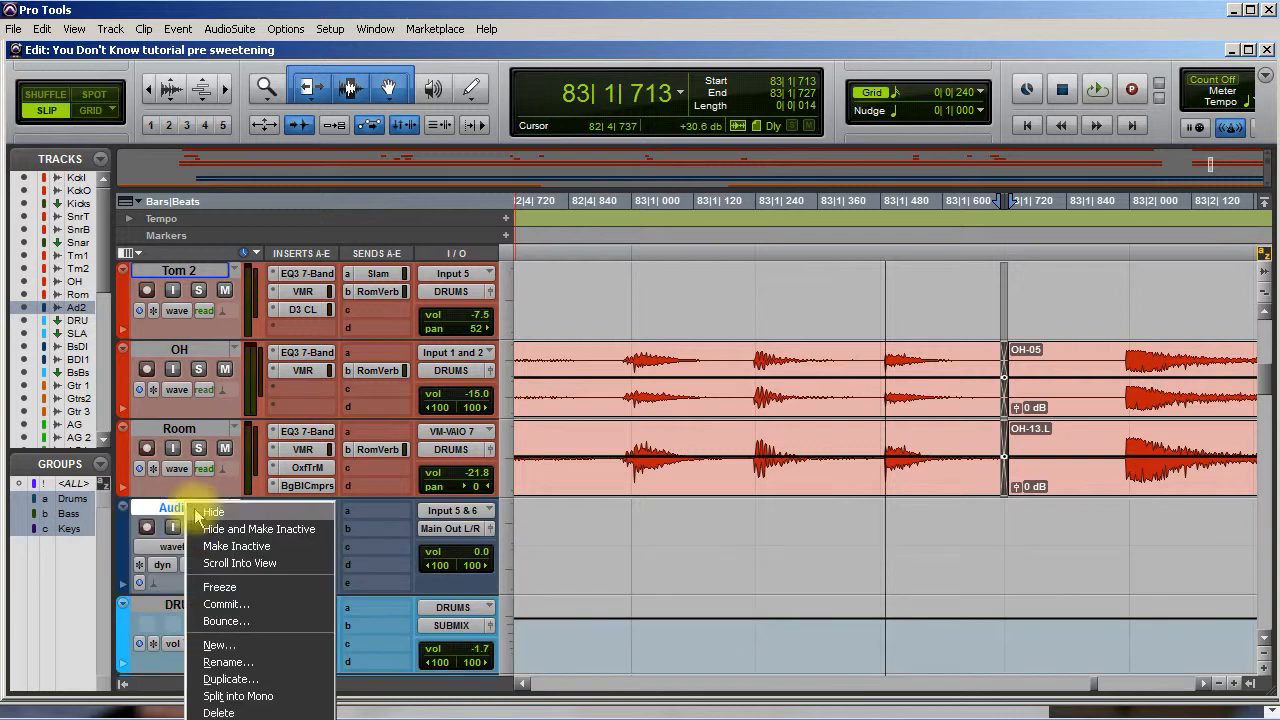
left_click(228, 663)
type("Cym Swell")
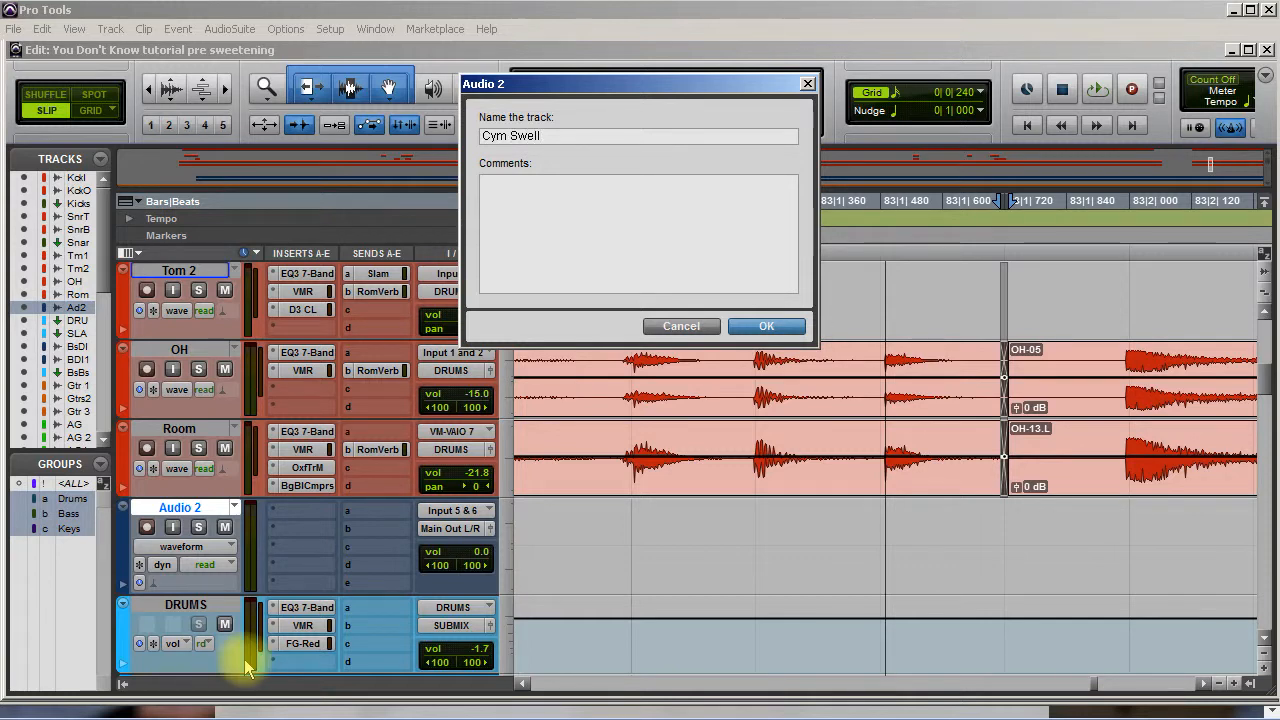
key("Return")
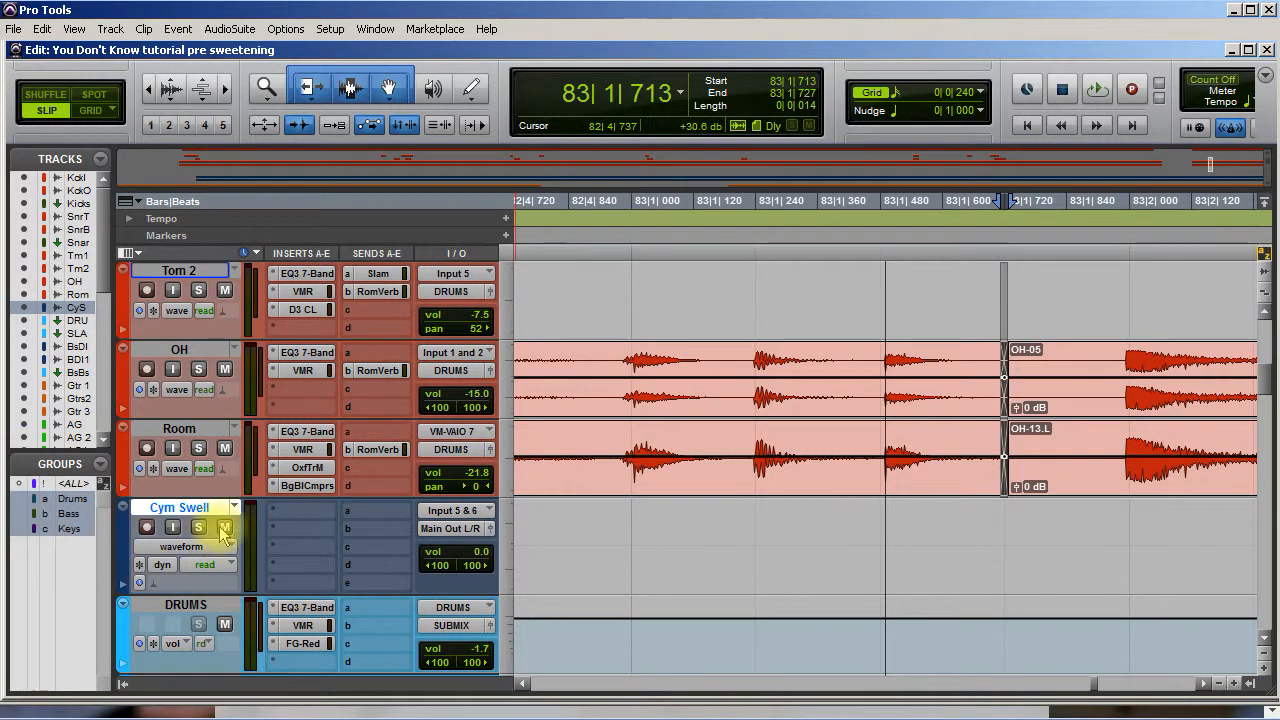
Step: Route the Cym Swell track's output to the DRUMS stereo bus
left_click(466, 528)
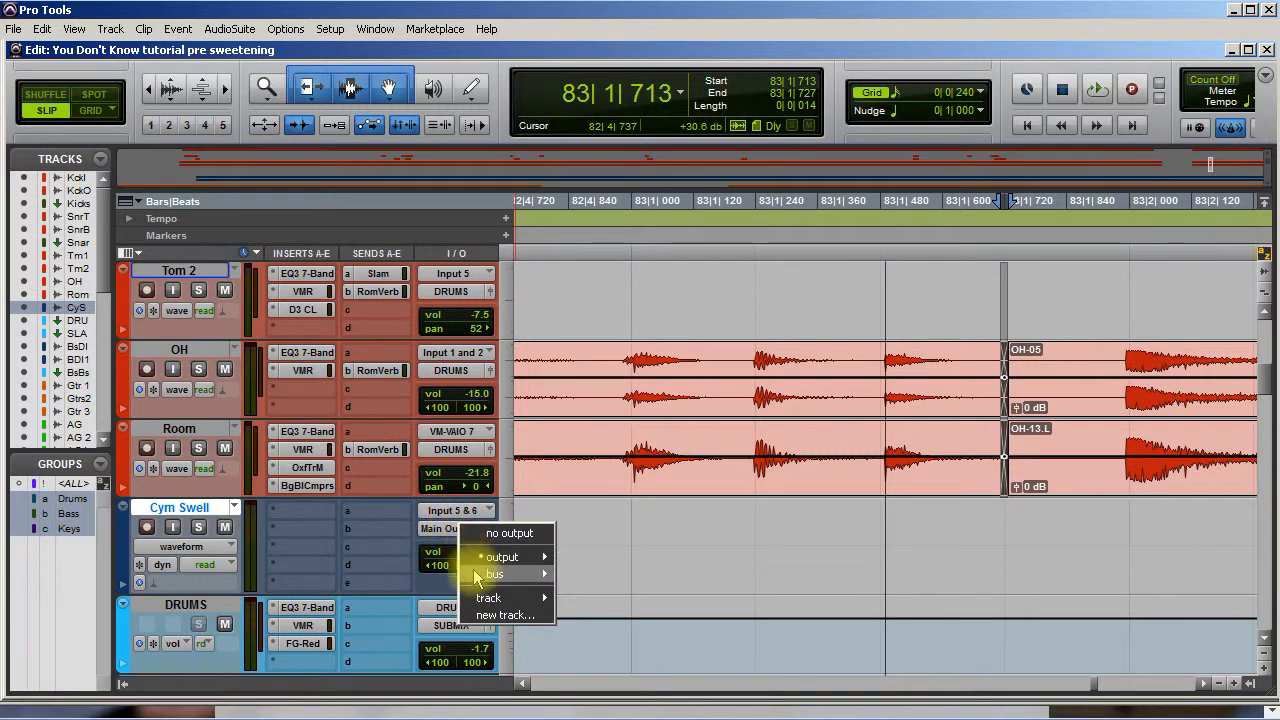
mouse_move(490, 575)
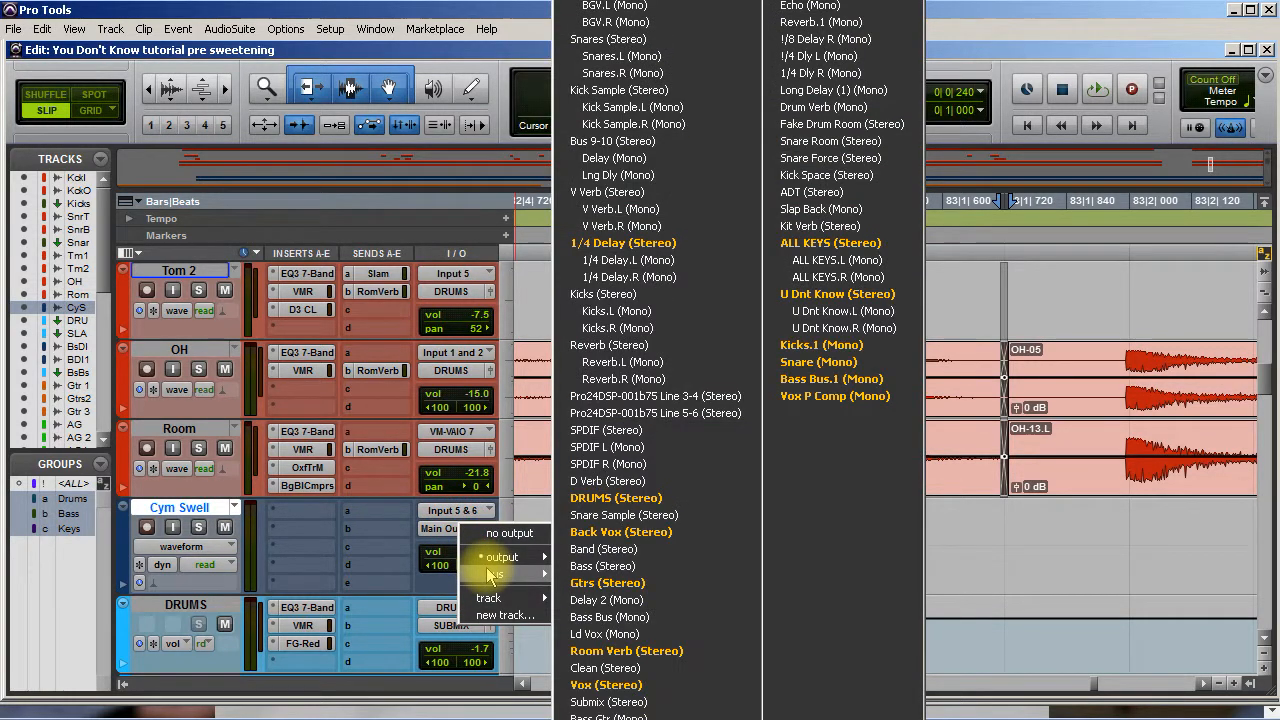
left_click(630, 498)
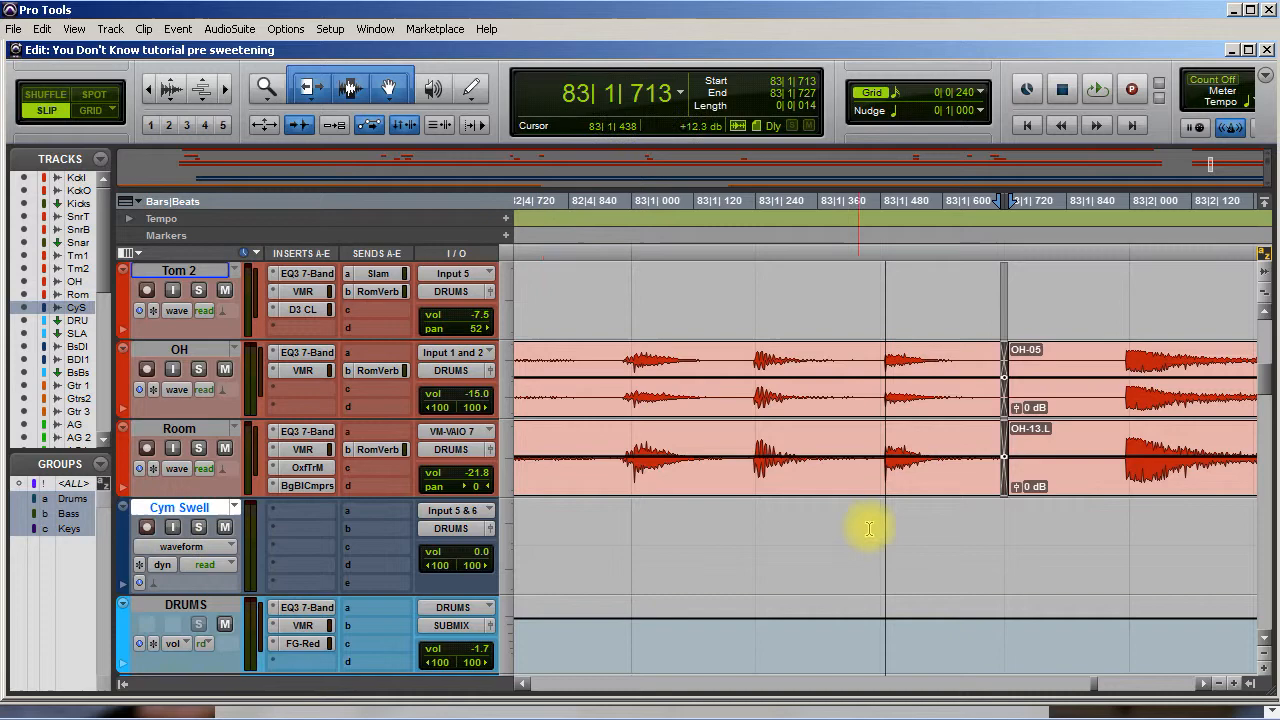
scroll(1097, 660, "down", 2)
scroll(1094, 663, "up", 2)
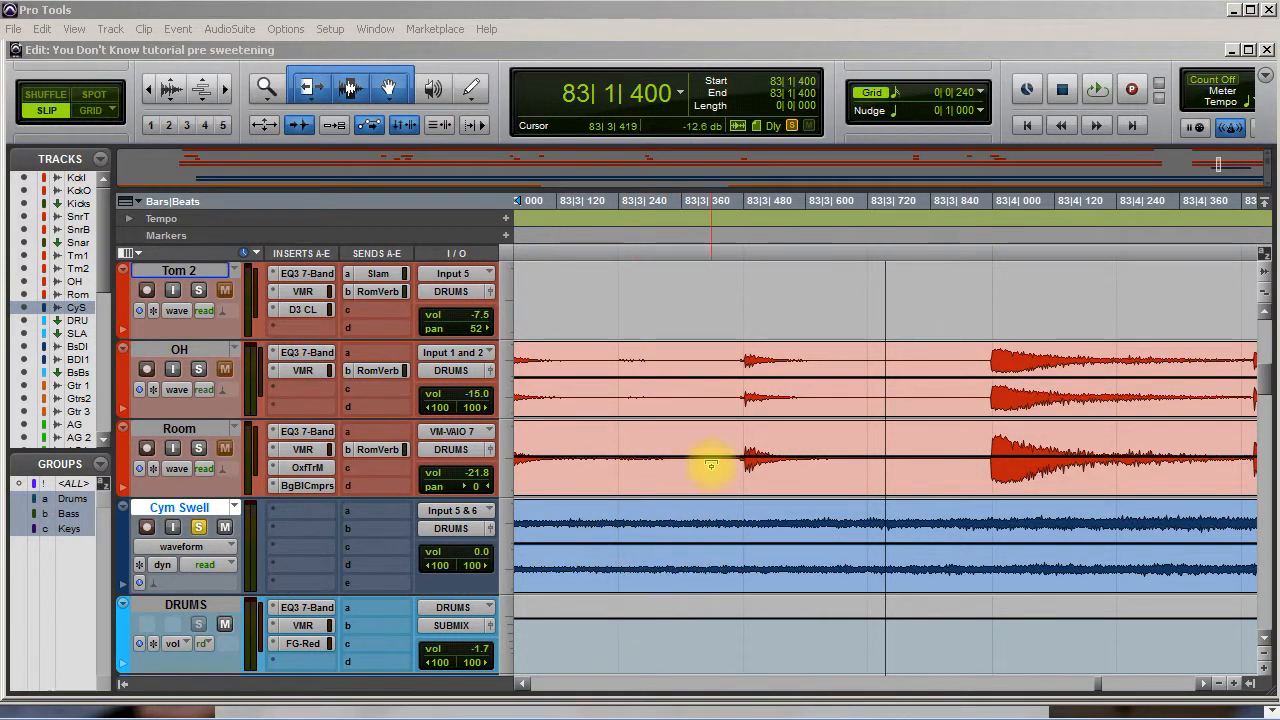
Step: Play the soloed 095 Pop Cymbal Roll-Poly clip on the Cym Swell track from its start at 83|1|413
left_click(655, 552)
scroll(657, 553, "left", 5)
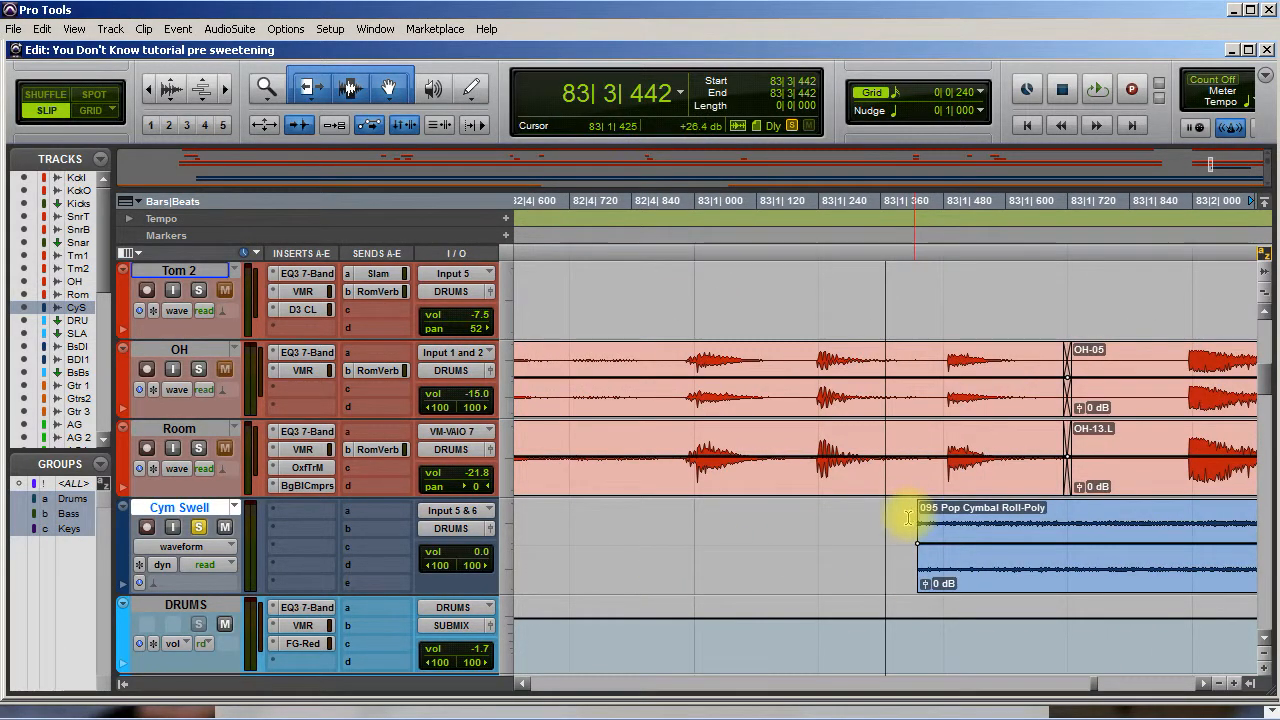
key("space")
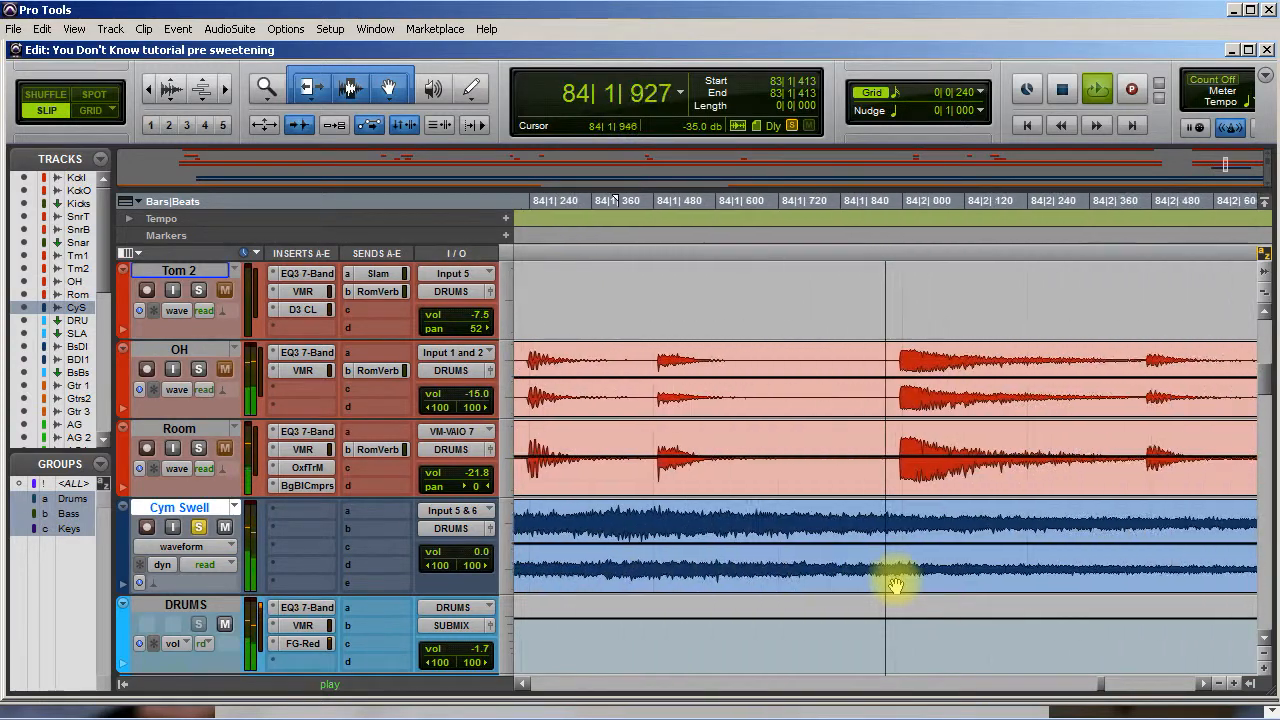
key("space")
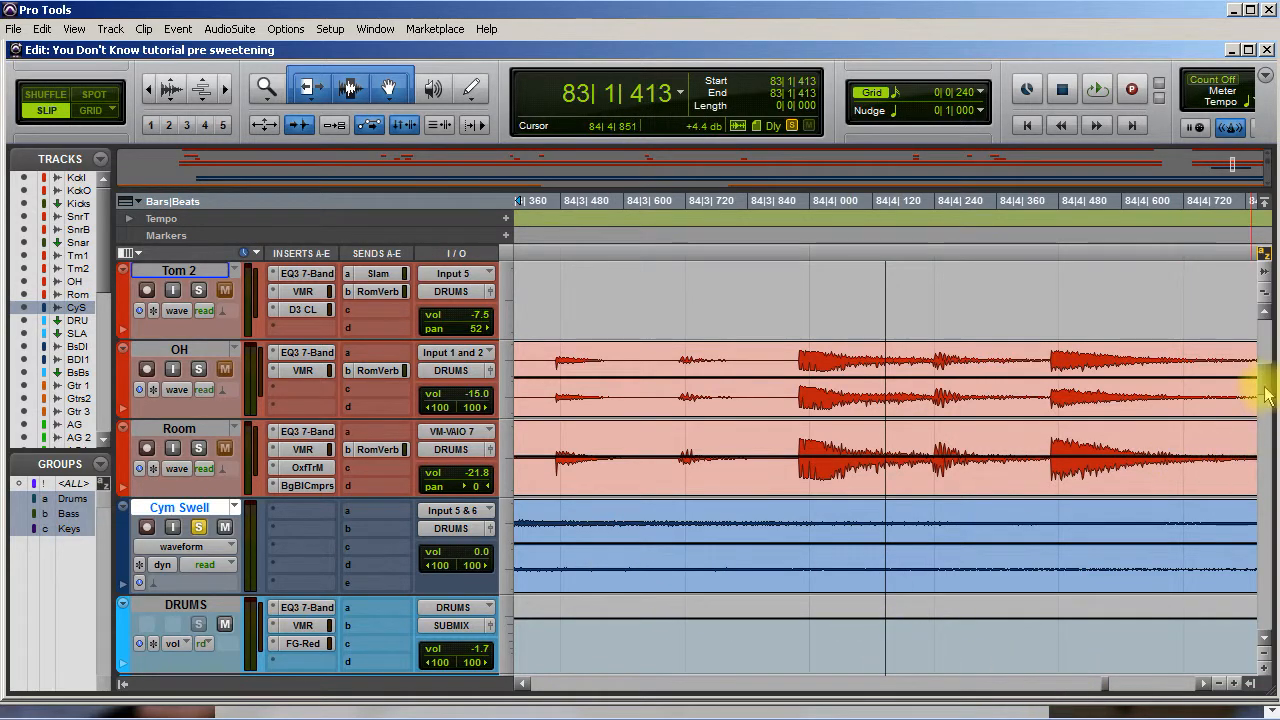
Step: Move the cymbal roll clip to start at 79|4|083 and trim its end to 80|4|394, just past the peak
key("r")
key("r")
key("r")
key("r")
key("r")
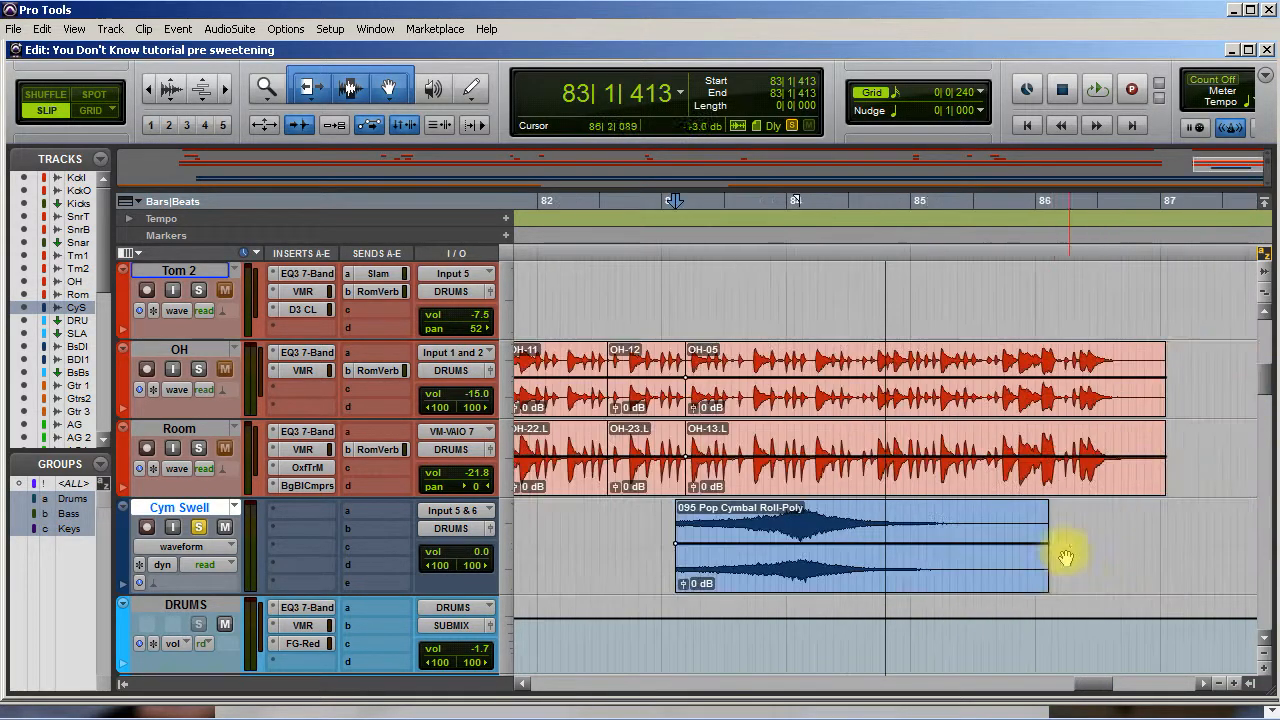
left_click_drag(860, 580, 652, 580)
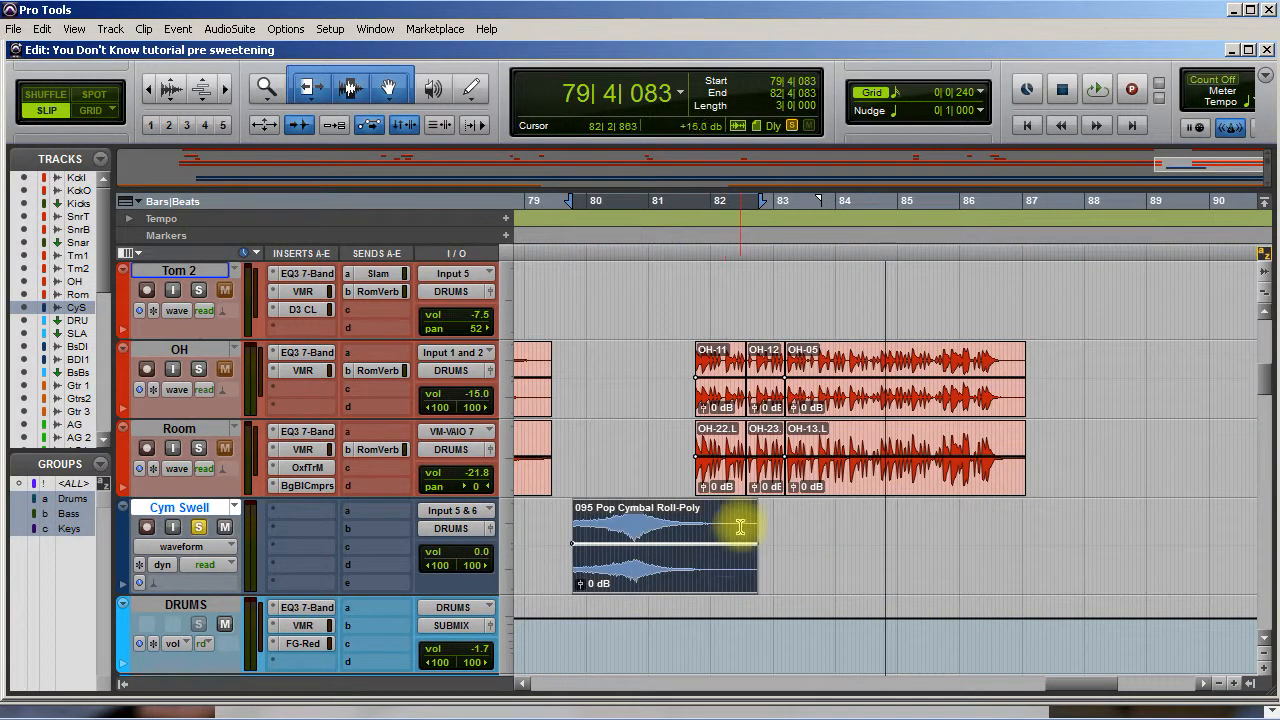
left_click_drag(749, 556, 638, 575)
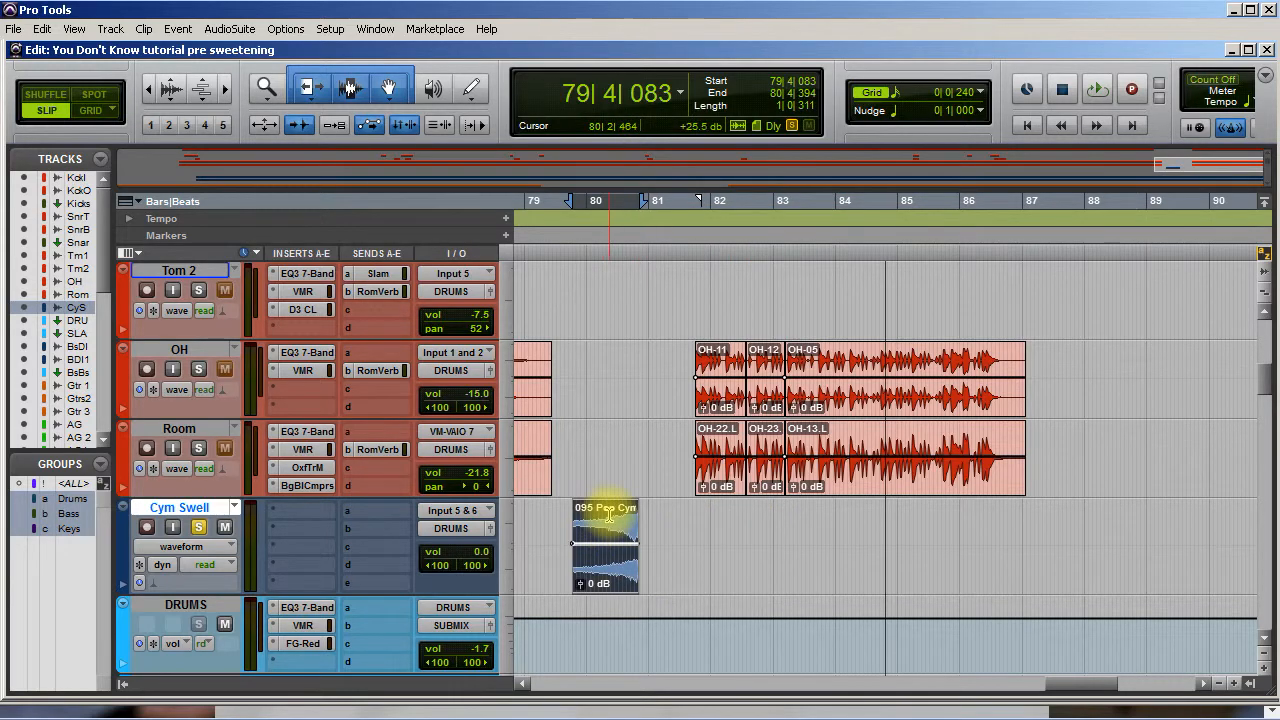
Step: Audition the cymbal swell's ending from 80|2|464, trim the clip to end at 80|4|024, and play it from its start
left_click(609, 515)
key("space")
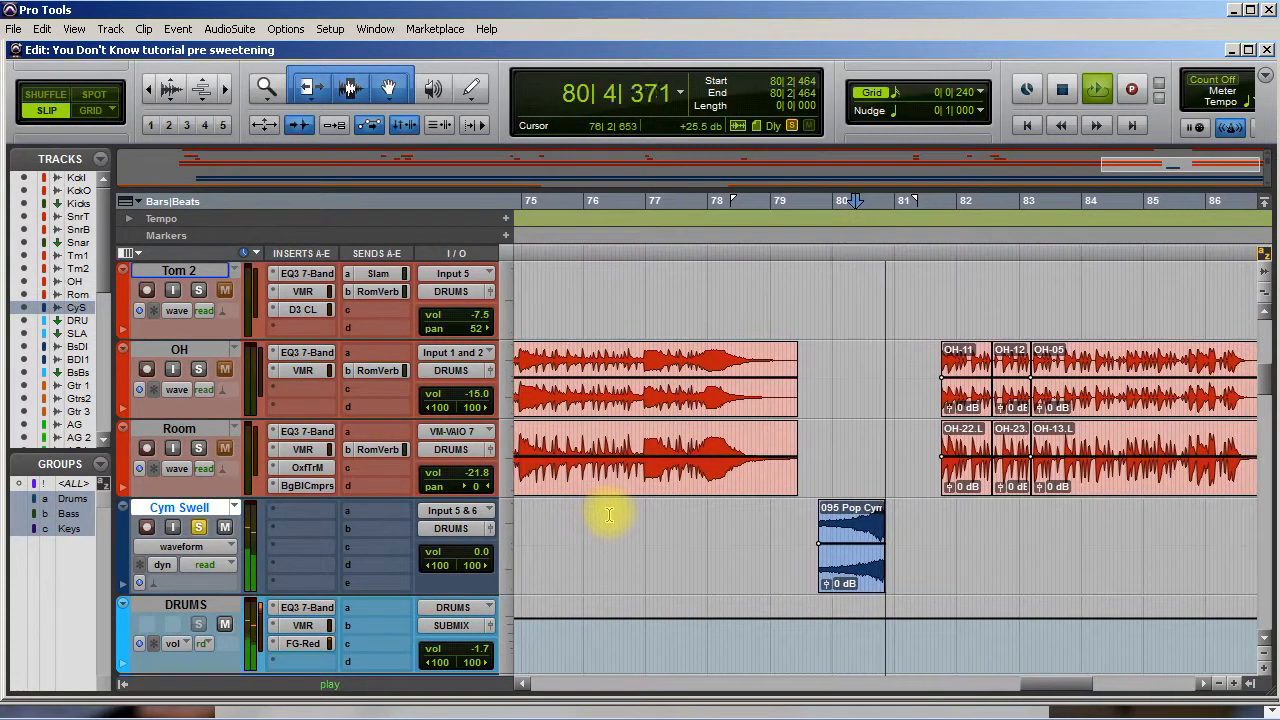
key("space")
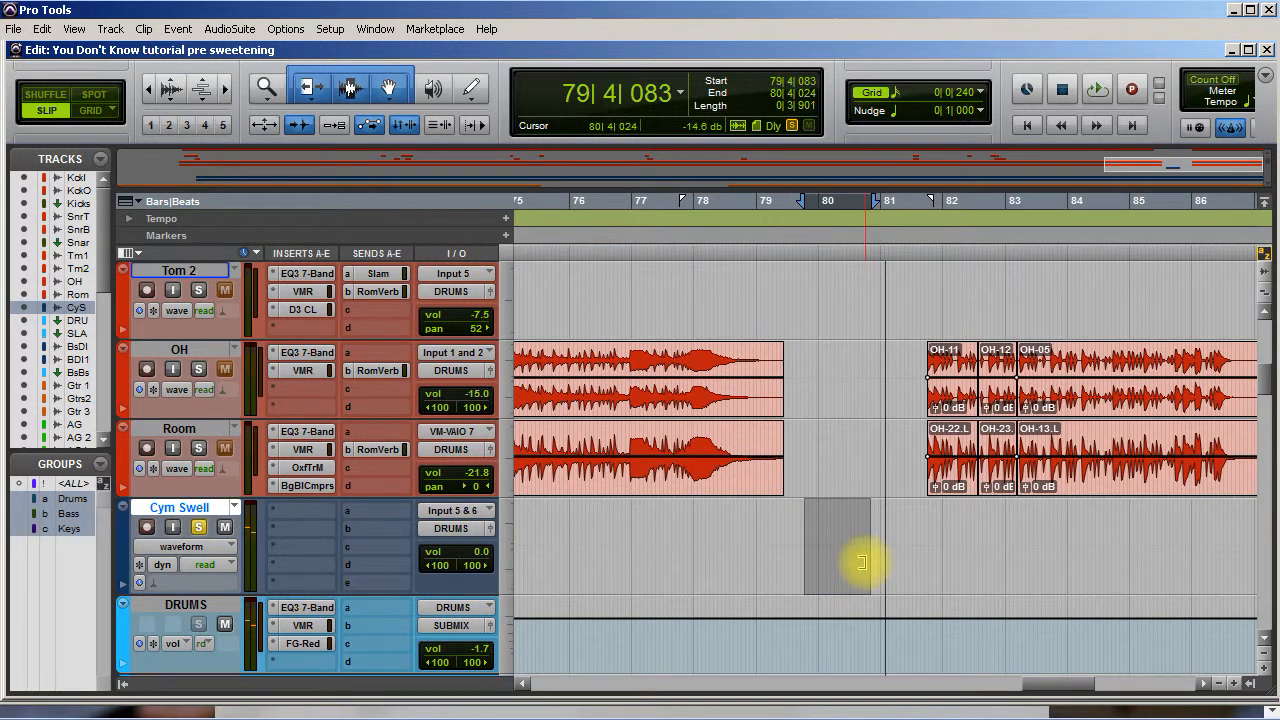
key("space")
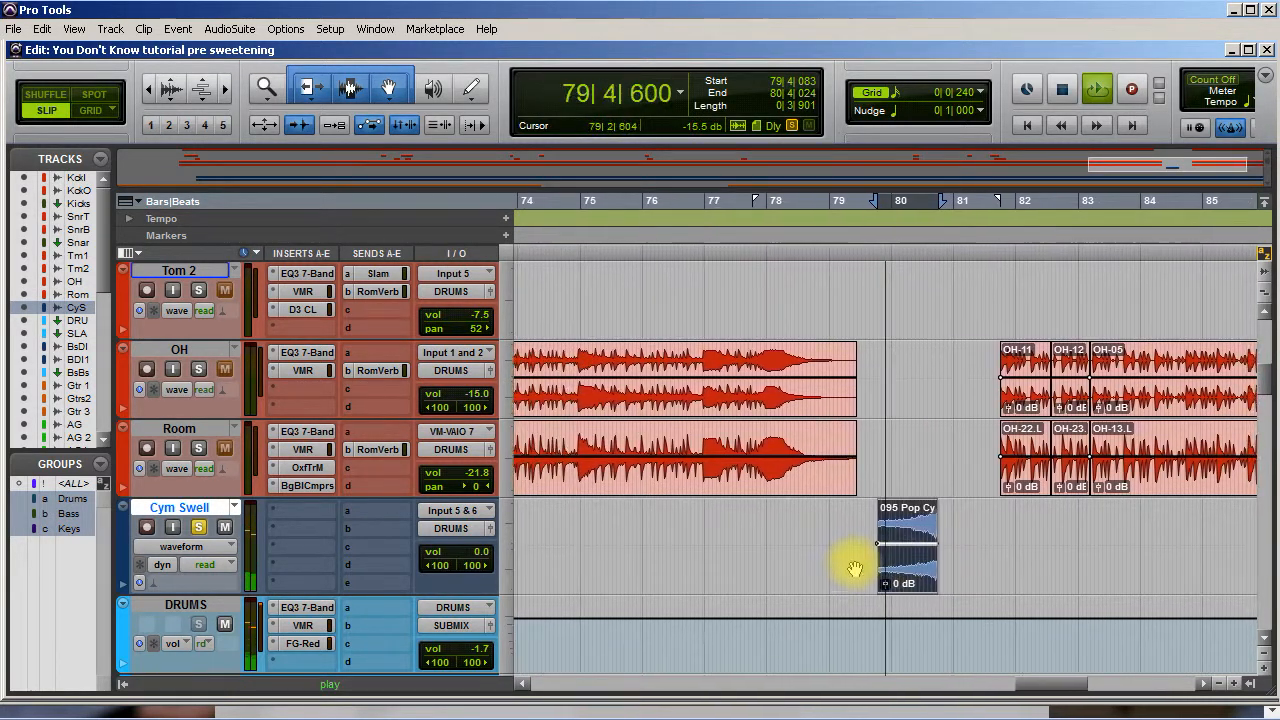
key("space")
scroll(1030, 518, "down", 8)
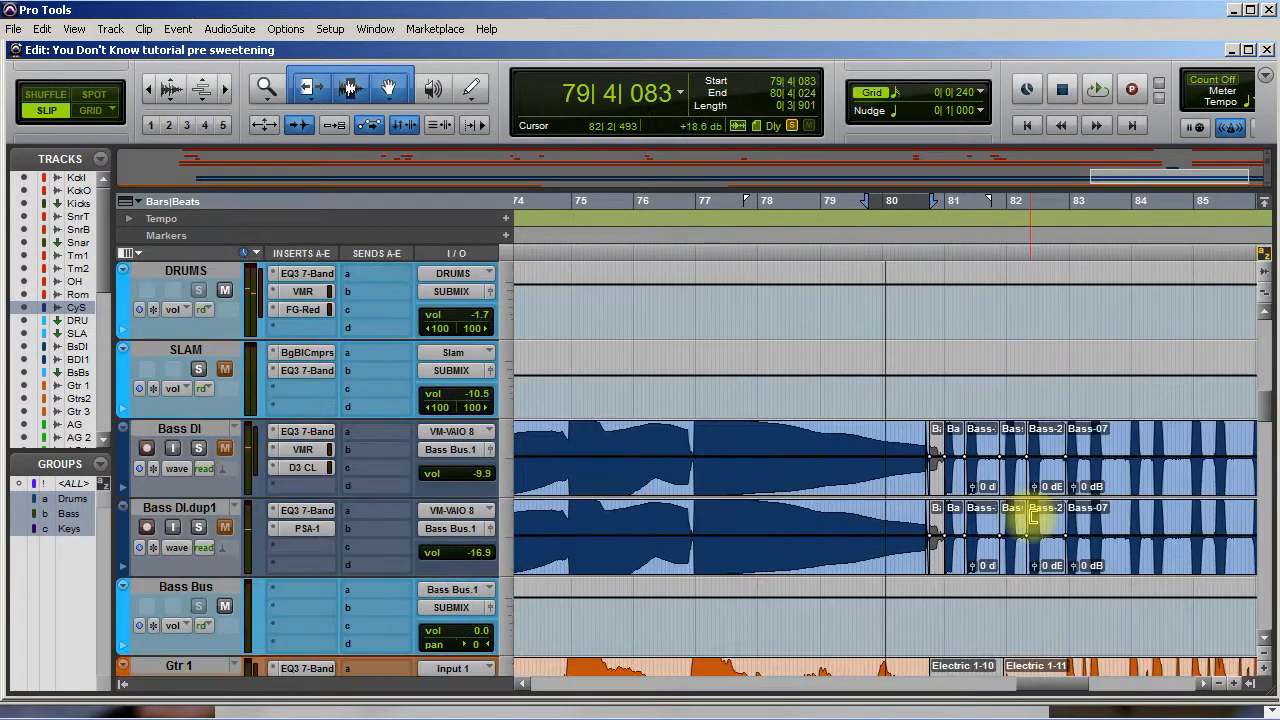
scroll(1030, 518, "up", 3)
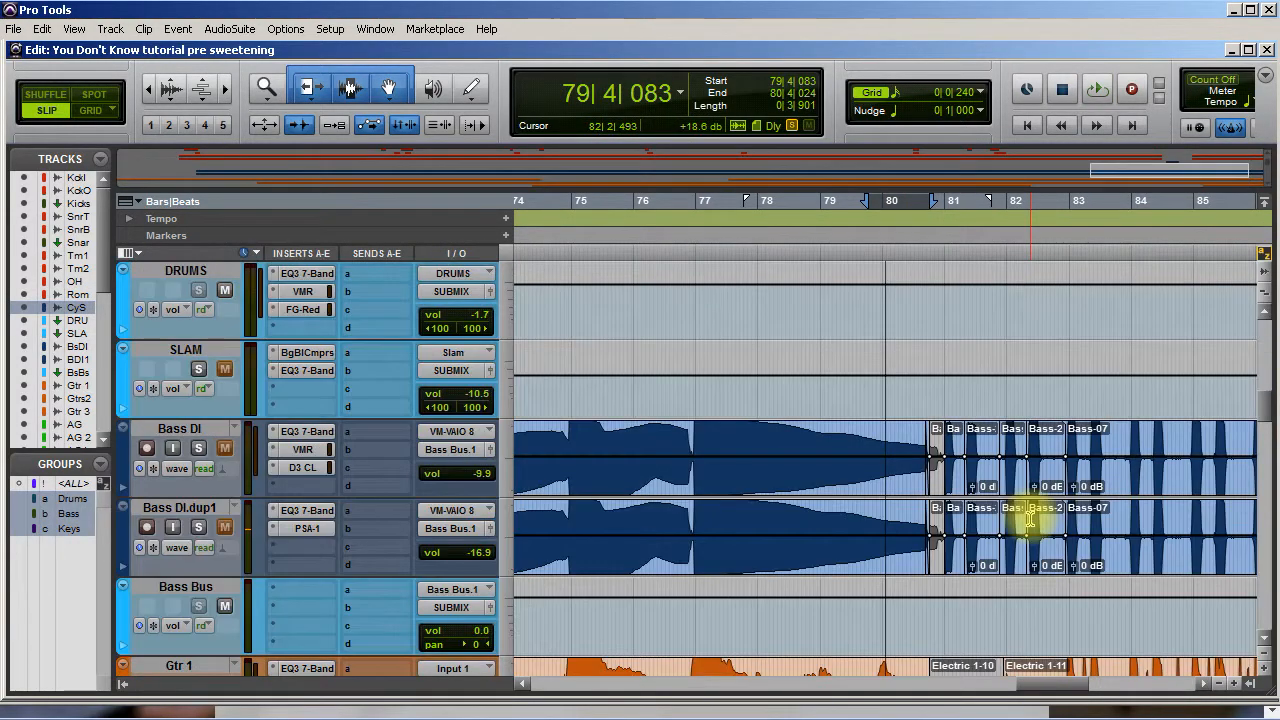
Step: Rename the Audio 1 track as "You Dnt Kno"
scroll(1030, 518, "down", 15)
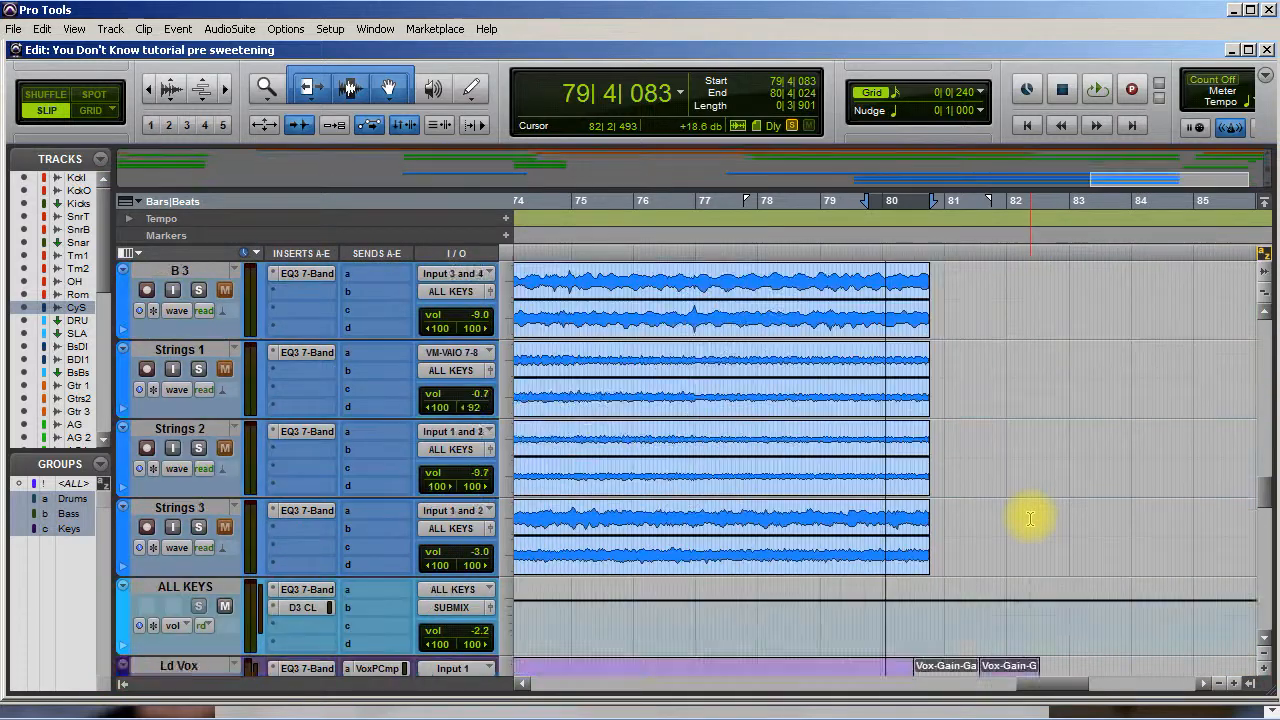
scroll(1030, 518, "down", 1)
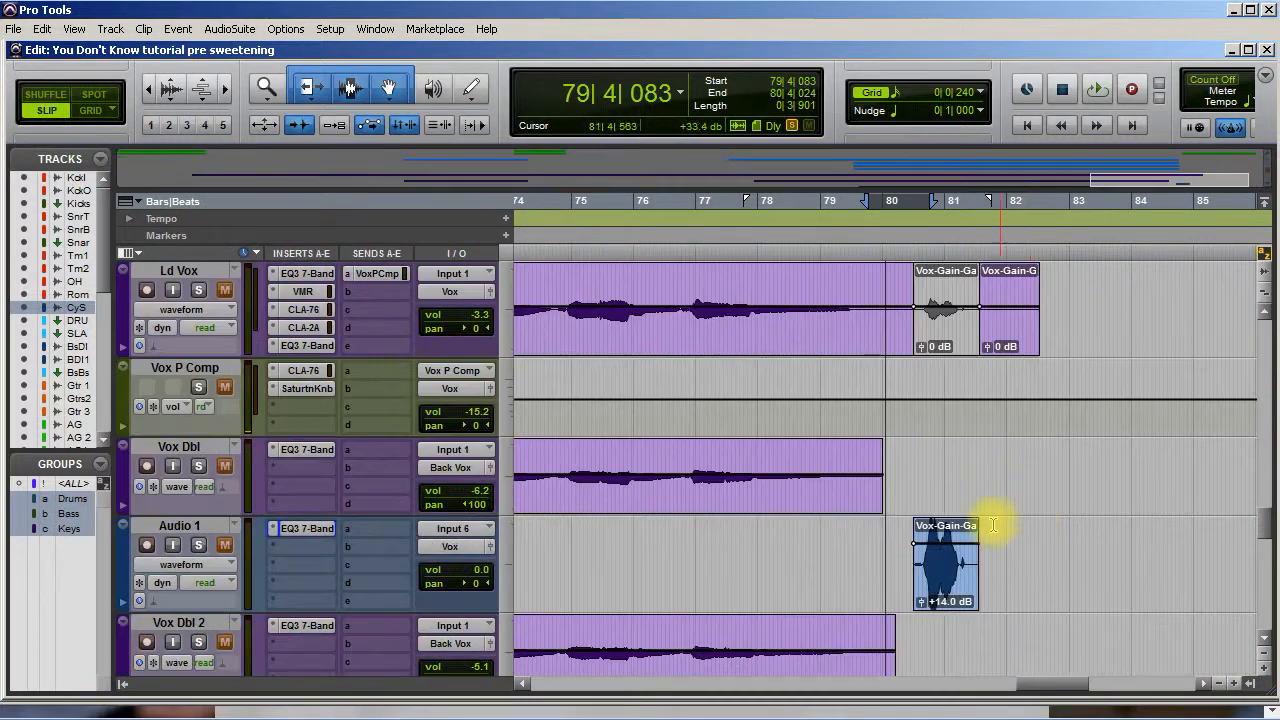
right_click(187, 530)
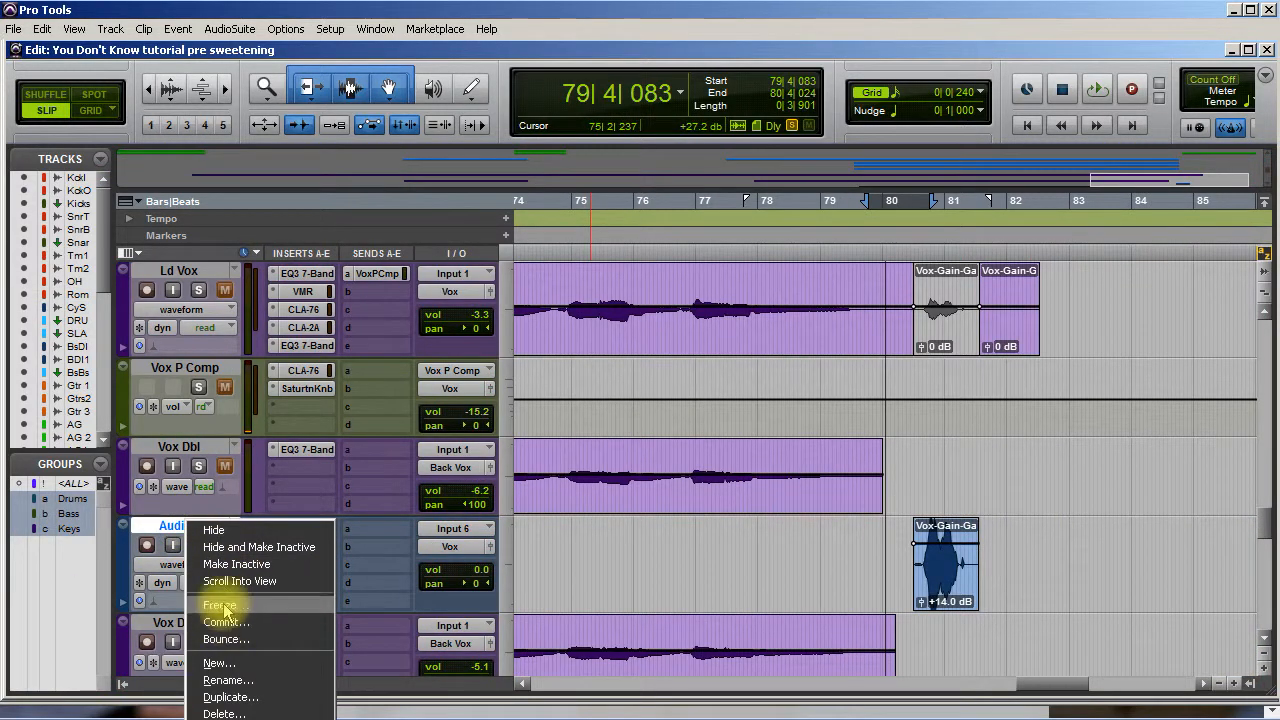
left_click(230, 681)
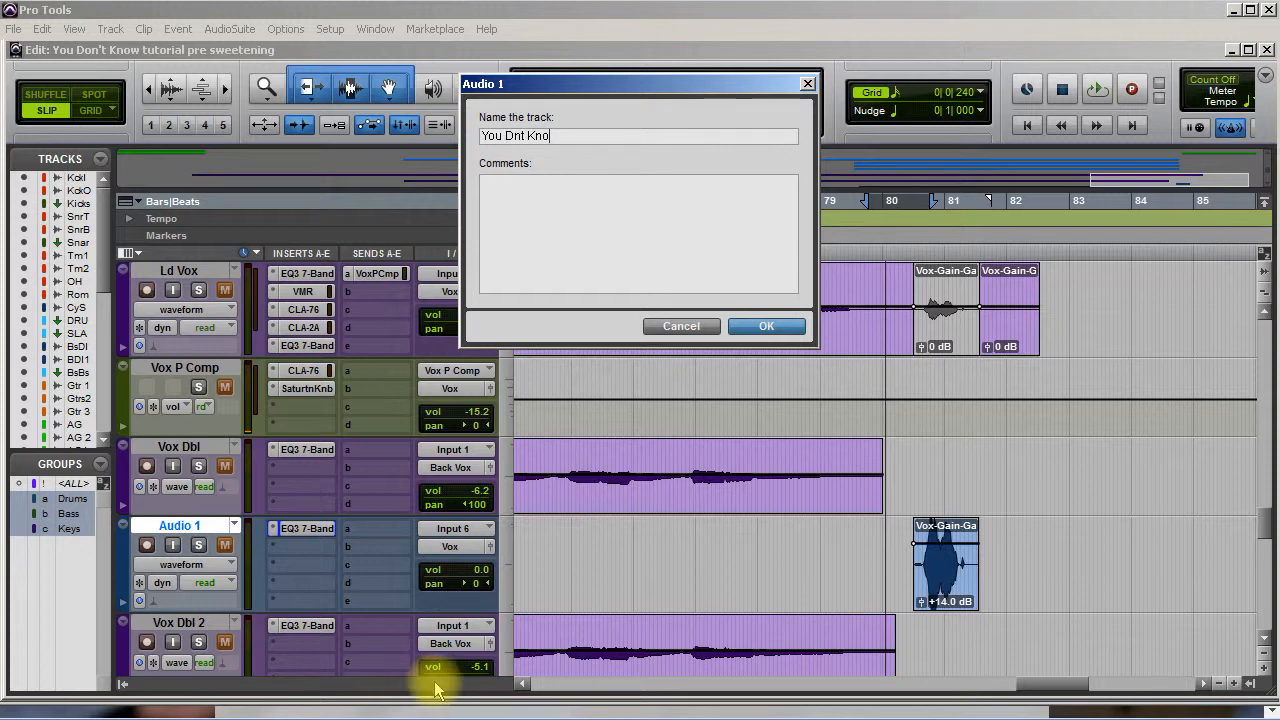
key("Return")
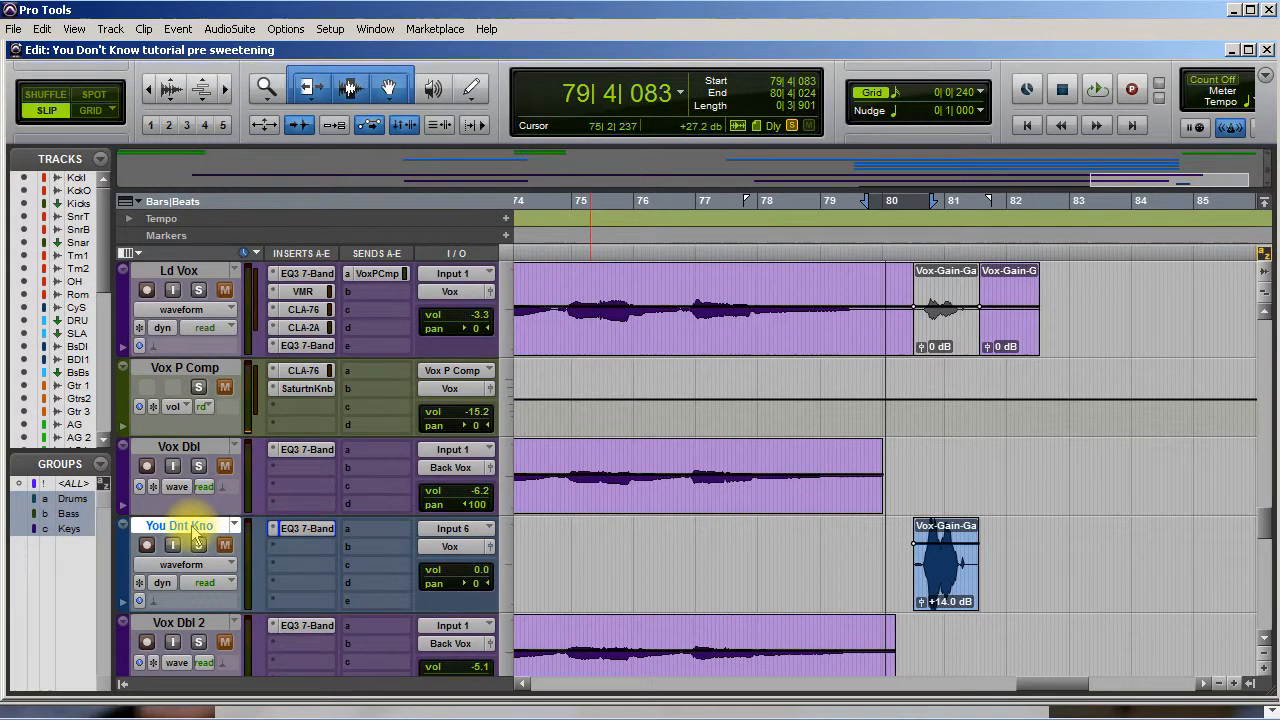
Step: Move the You Dnt Kno track up between the Room and Cym Swell tracks
scroll(210, 252, "up", 15)
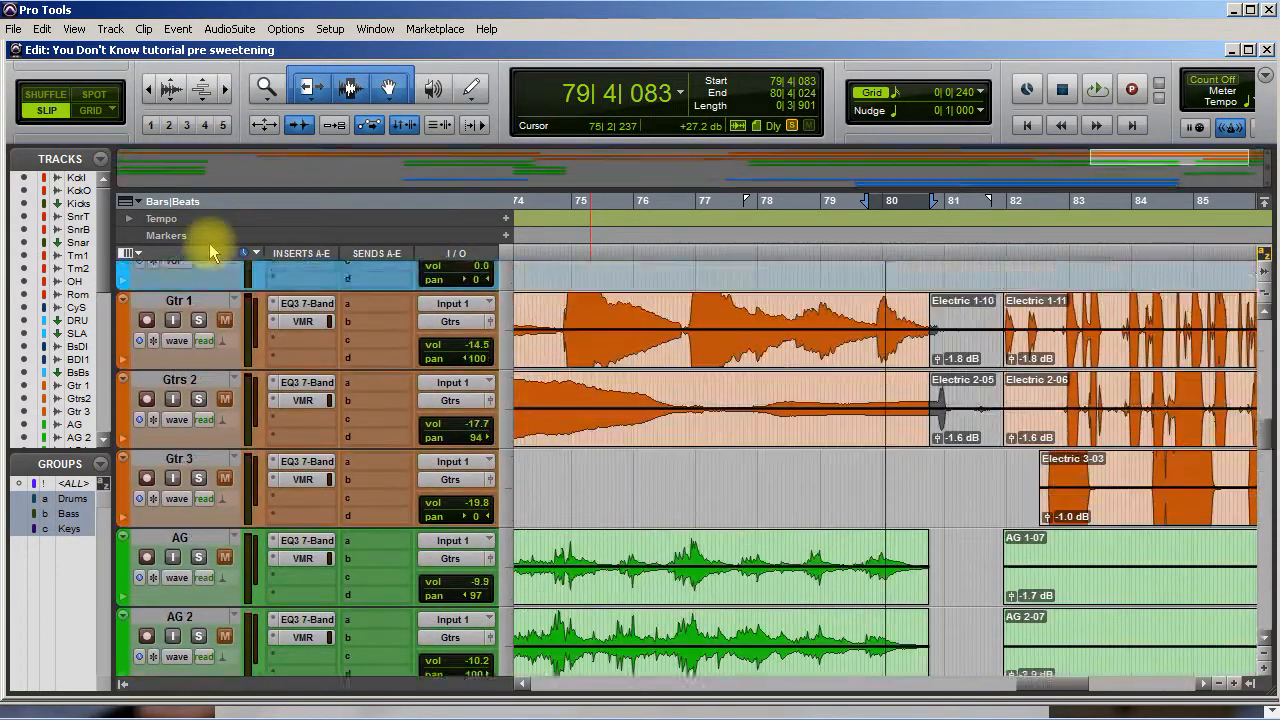
scroll(210, 252, "up", 10)
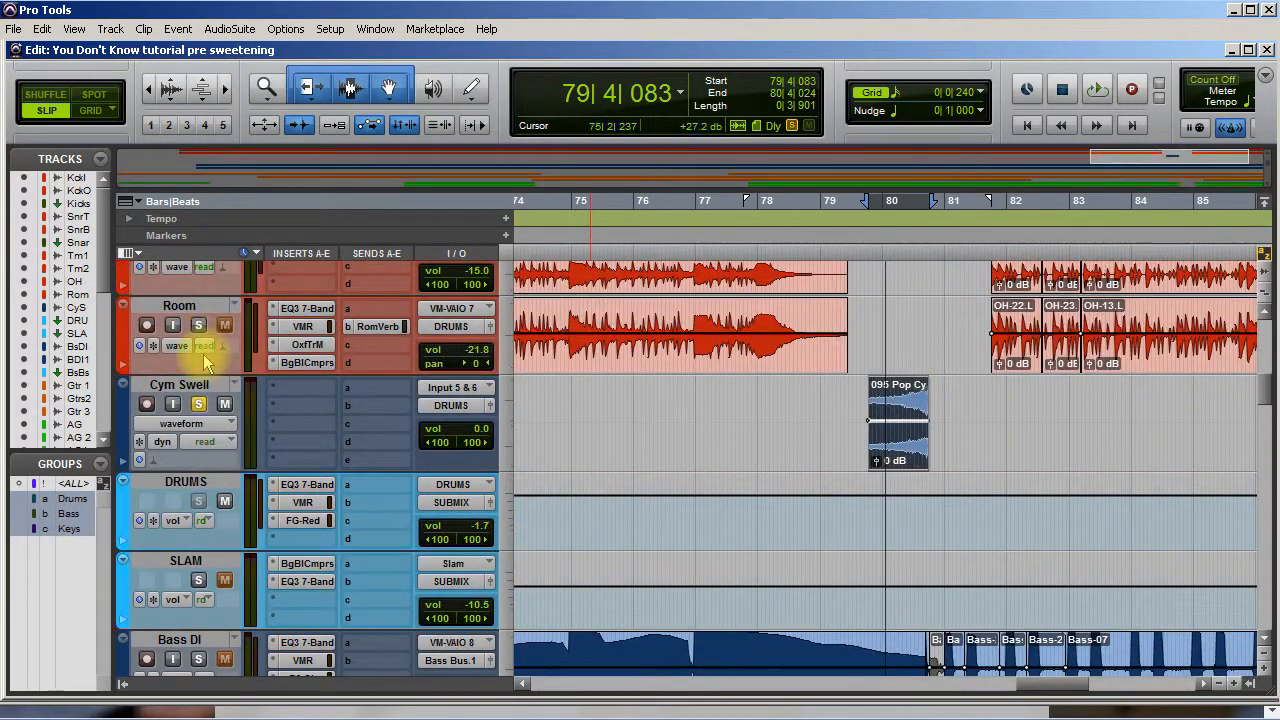
left_click_drag(204, 356, 212, 368)
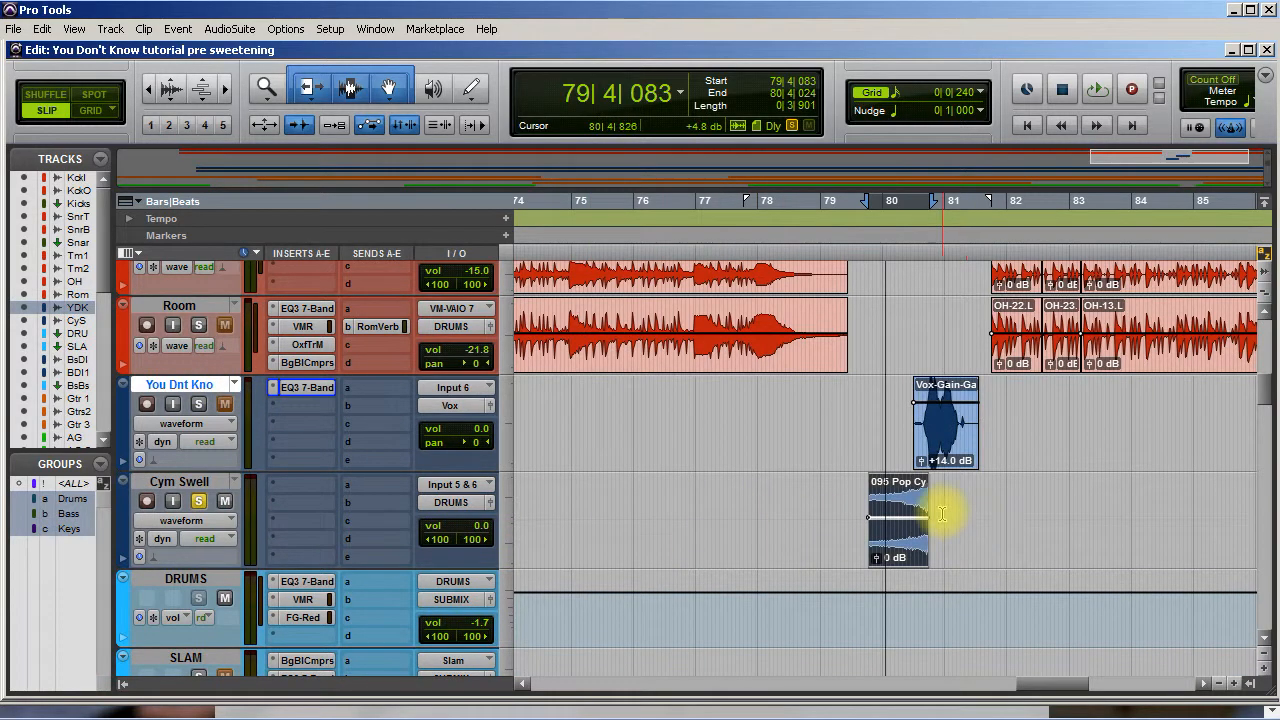
Step: Shift the cymbal roll clip on the Cym Swell track earlier so it starts at about 79|3|827
key("t")
key("t")
key("t")
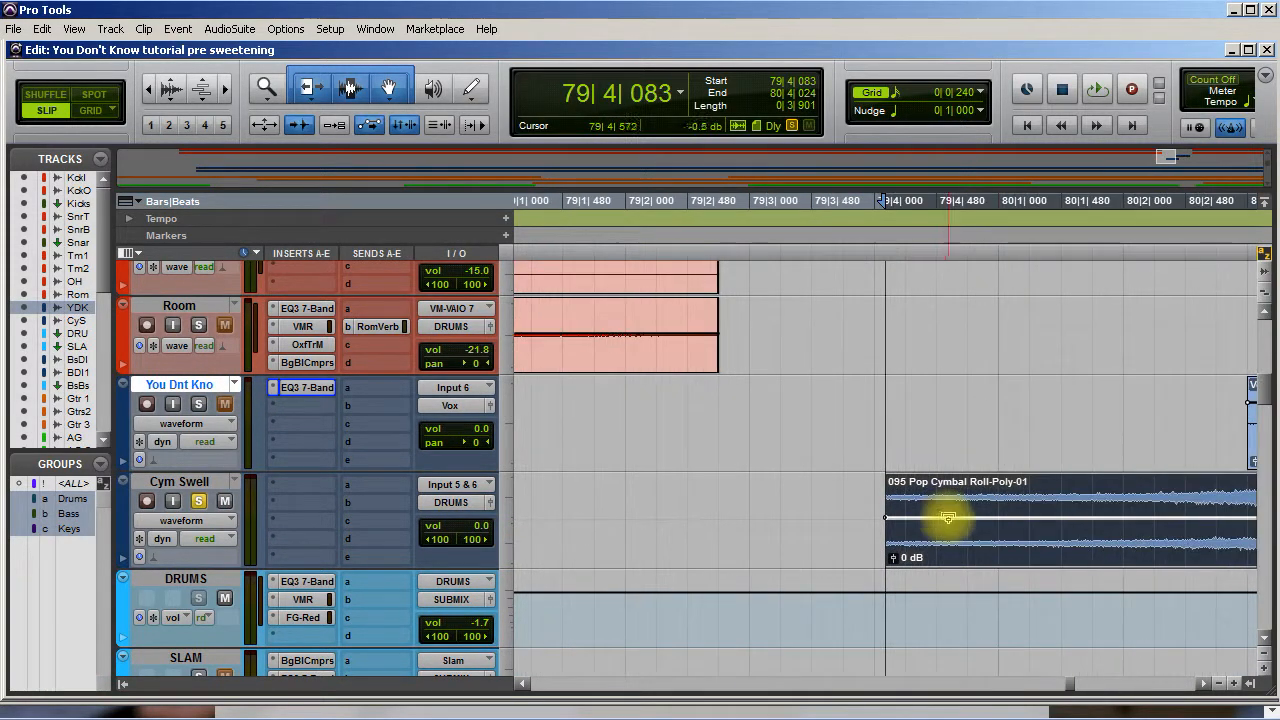
scroll(975, 560, "right", 3)
scroll(956, 560, "right", 1)
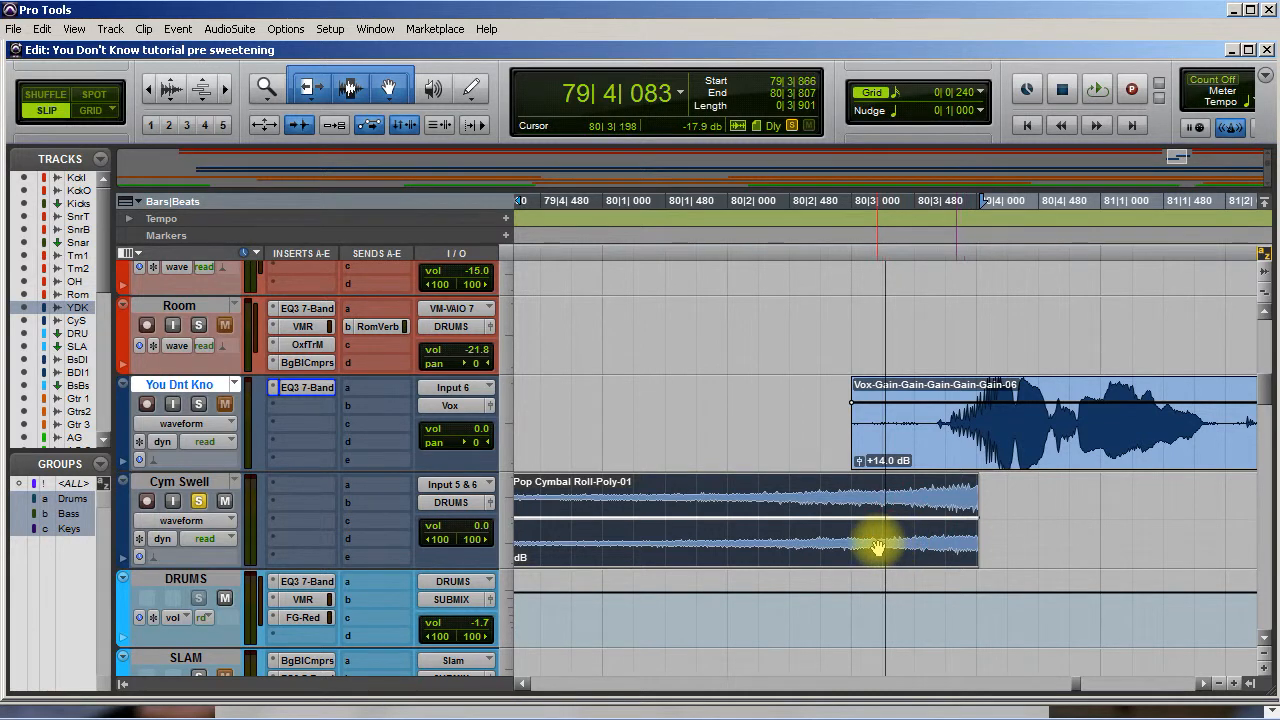
left_click_drag(873, 550, 873, 550)
Step: Unsolo the Cym Swell track and play the mix from about 79|1|955 through the cymbal swell into the vocal
scroll(806, 586, "left", 16)
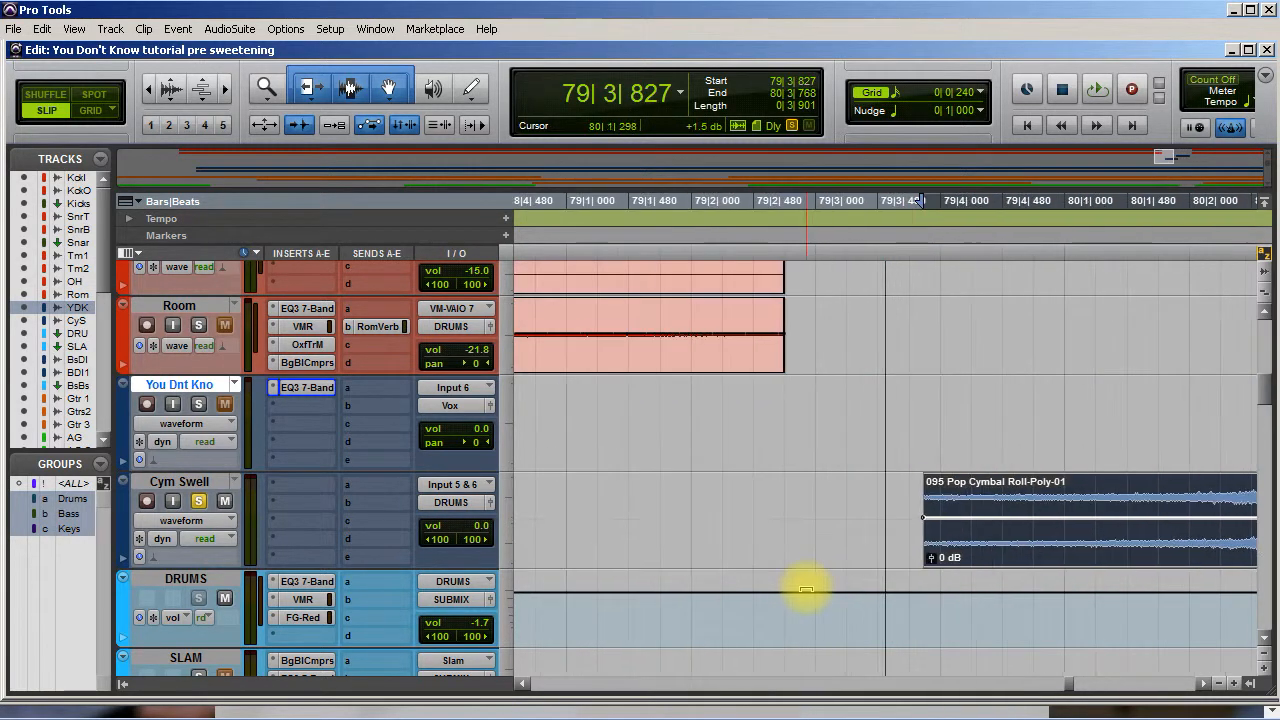
left_click(757, 492)
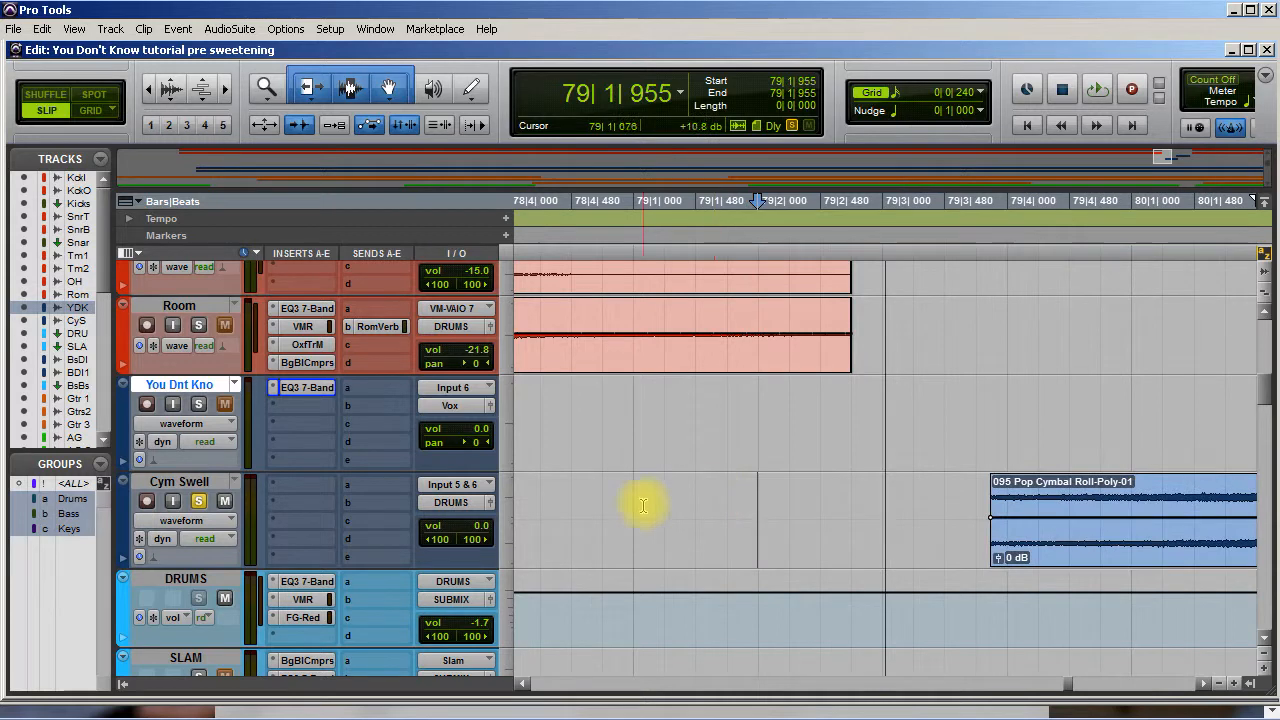
left_click(198, 500)
key("space")
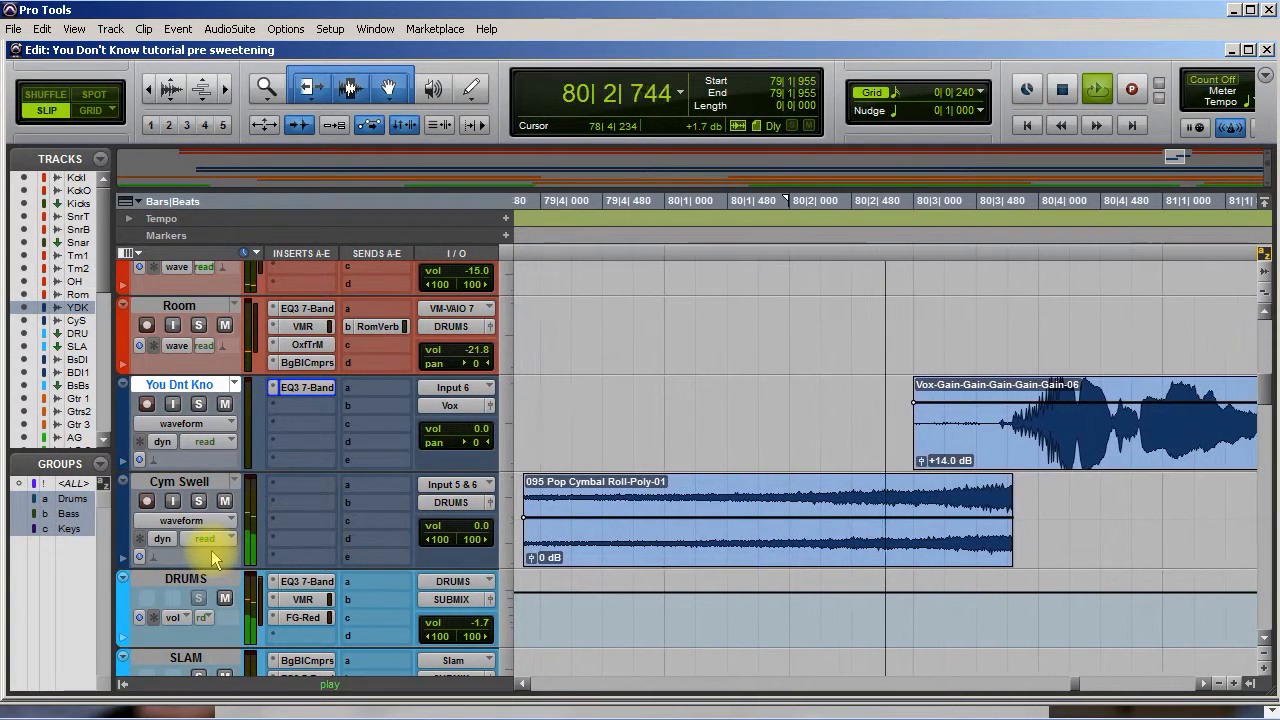
key("space")
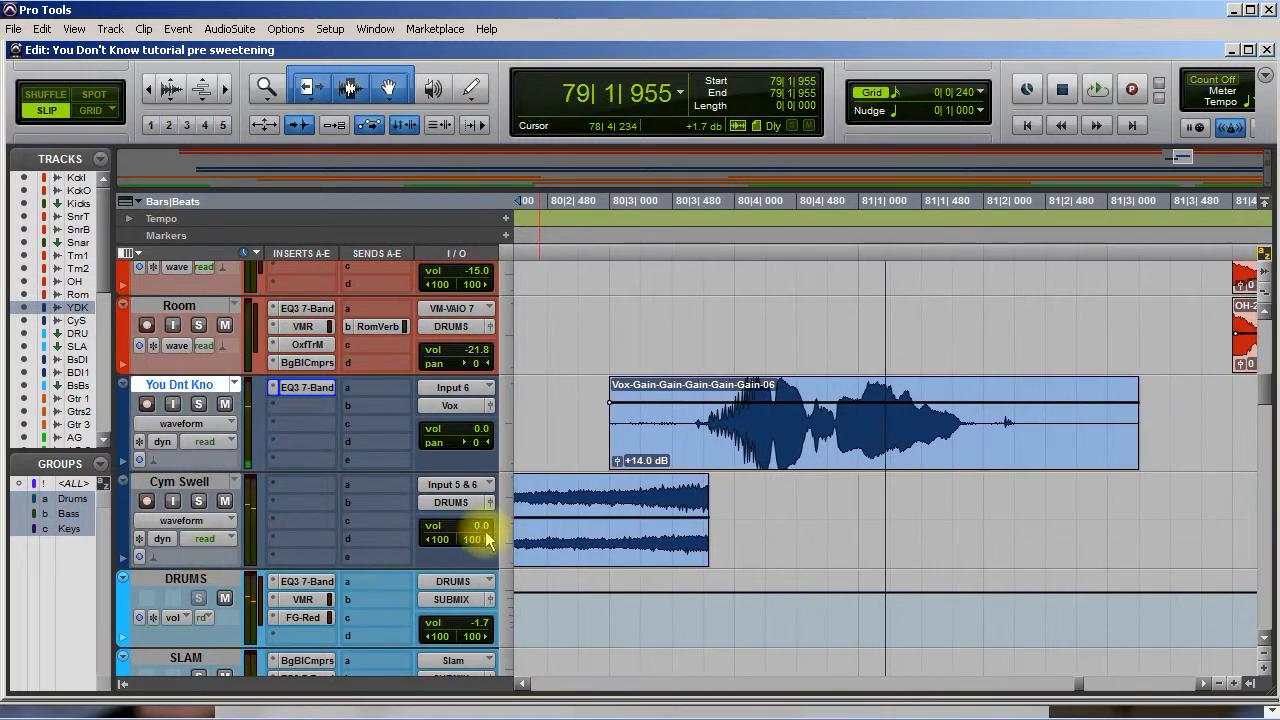
Step: Add a fade-in to the start of the cymbal roll clip, ending at about 80|1|260, and audition it from just before the clip
scroll(615, 574, "left", 5)
scroll(620, 576, "left", 10)
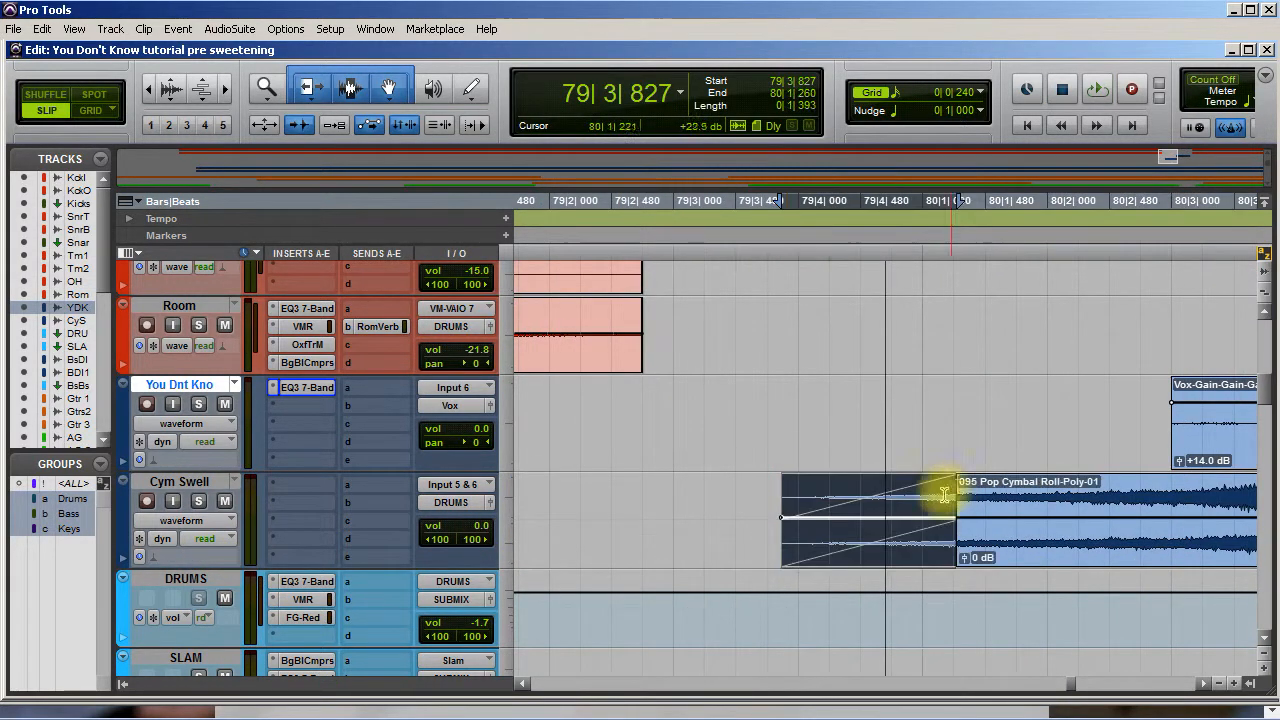
left_click(772, 514)
key("space")
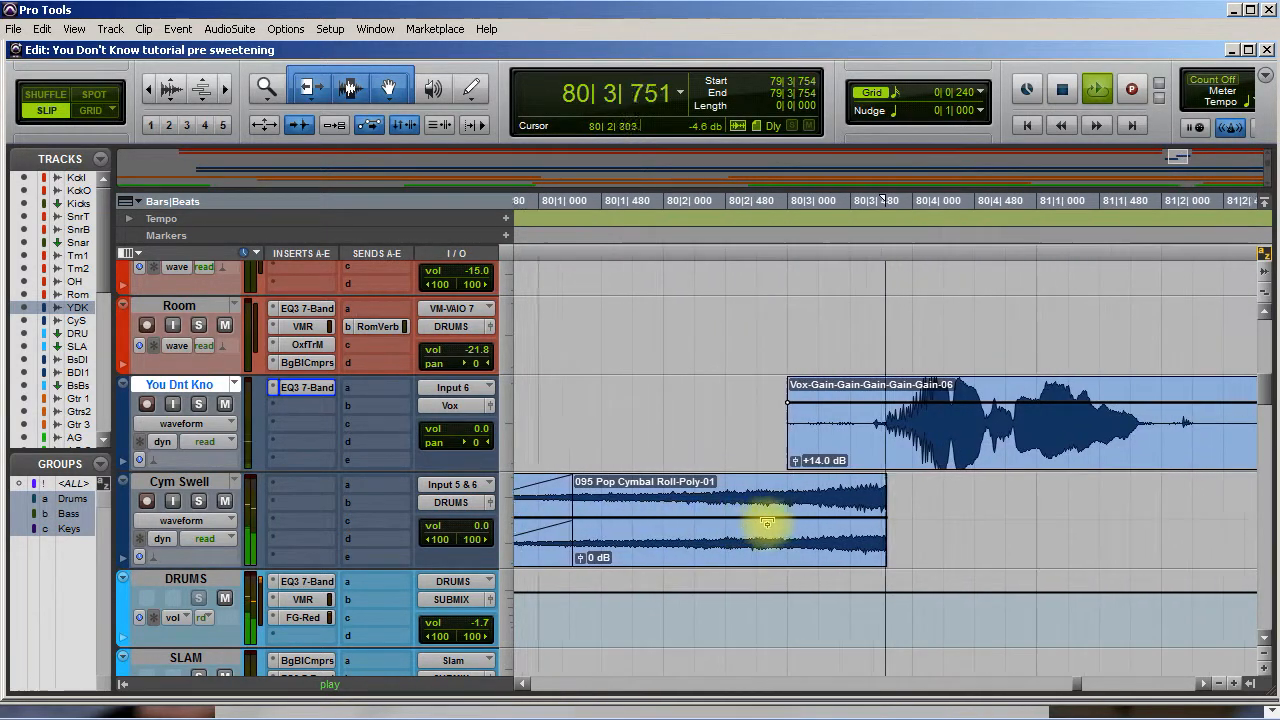
key("space")
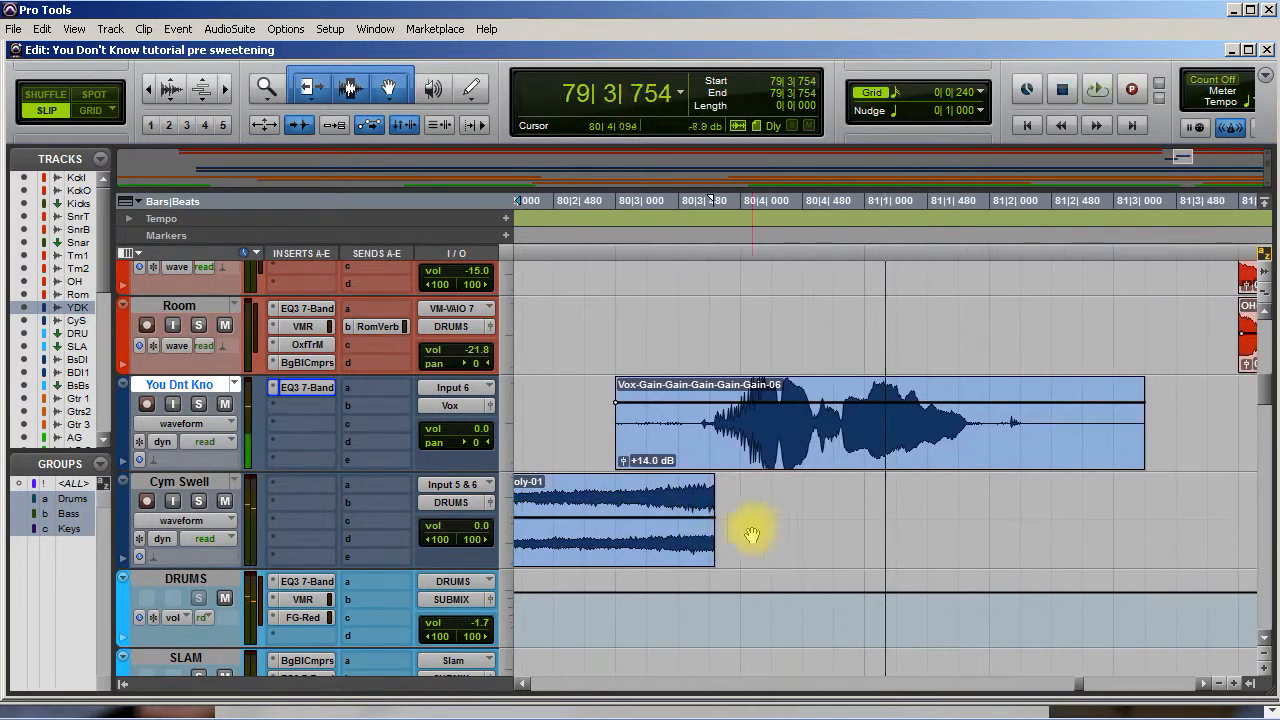
Step: Shift the faded cymbal roll clip slightly later to start at about 79|4|052, and audition it from 79|3|877
left_click(642, 548)
left_click_drag(666, 548, 666, 548)
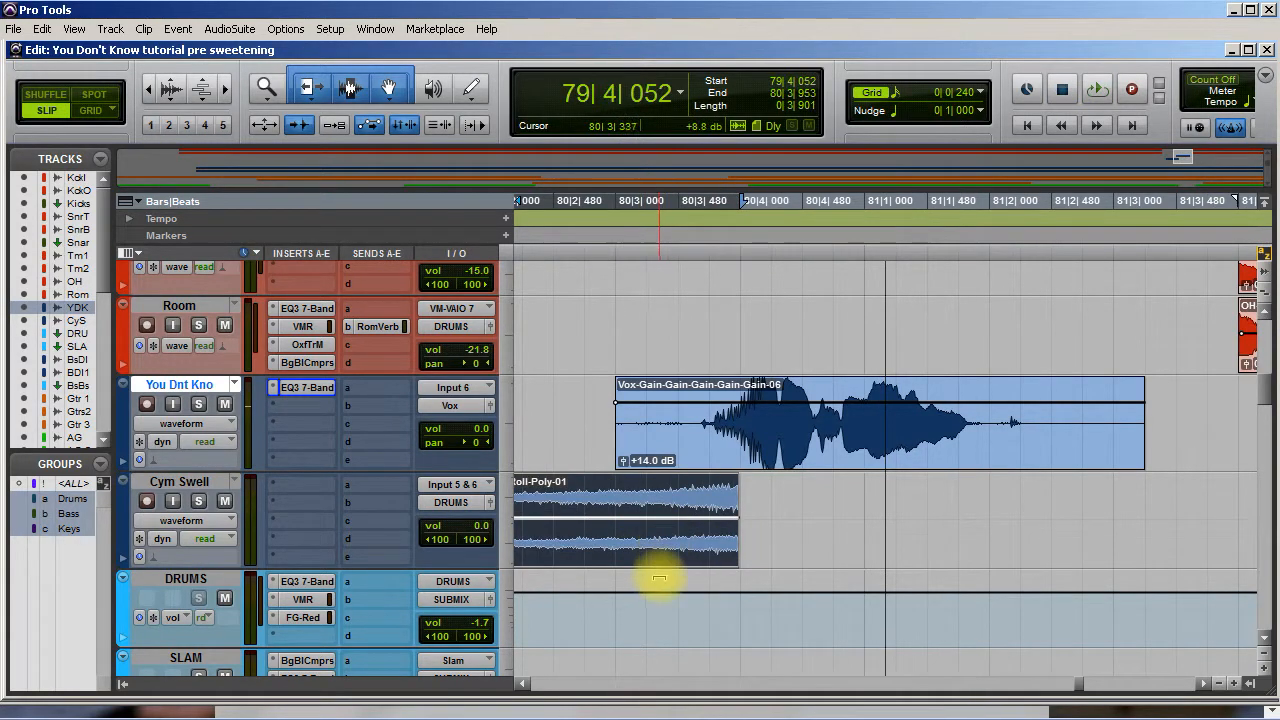
key("space")
left_click(806, 503)
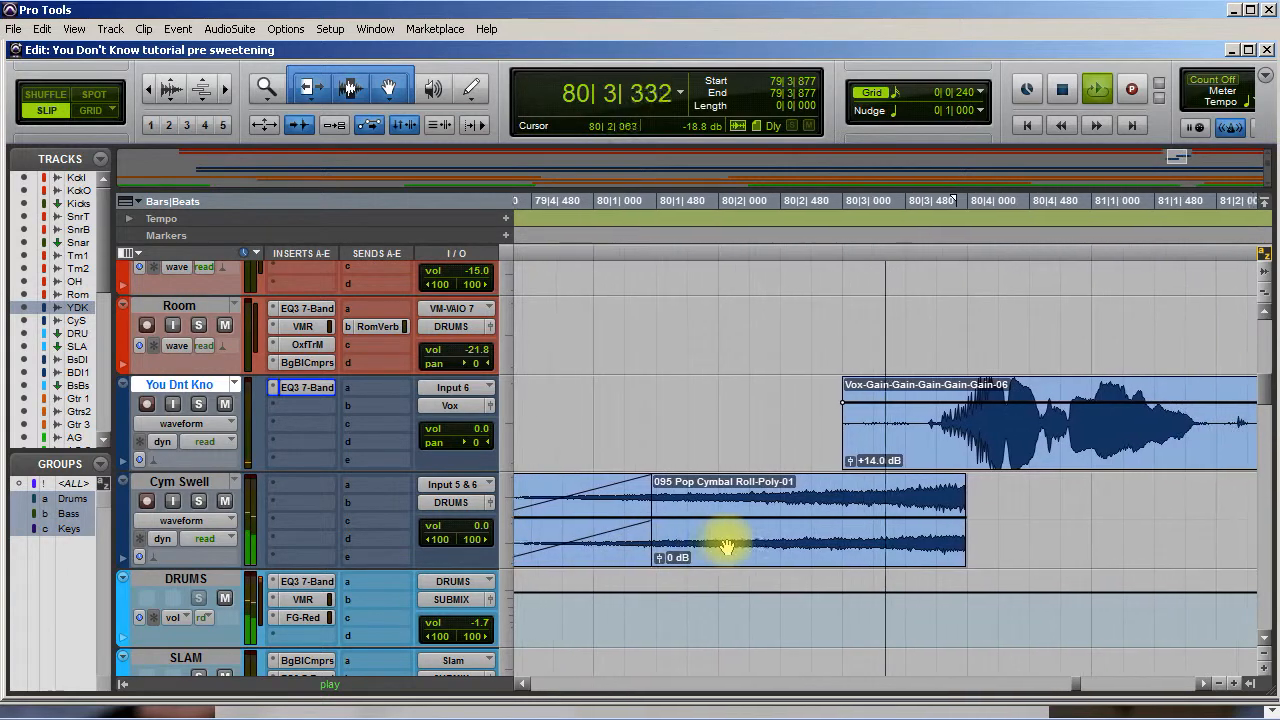
key("space")
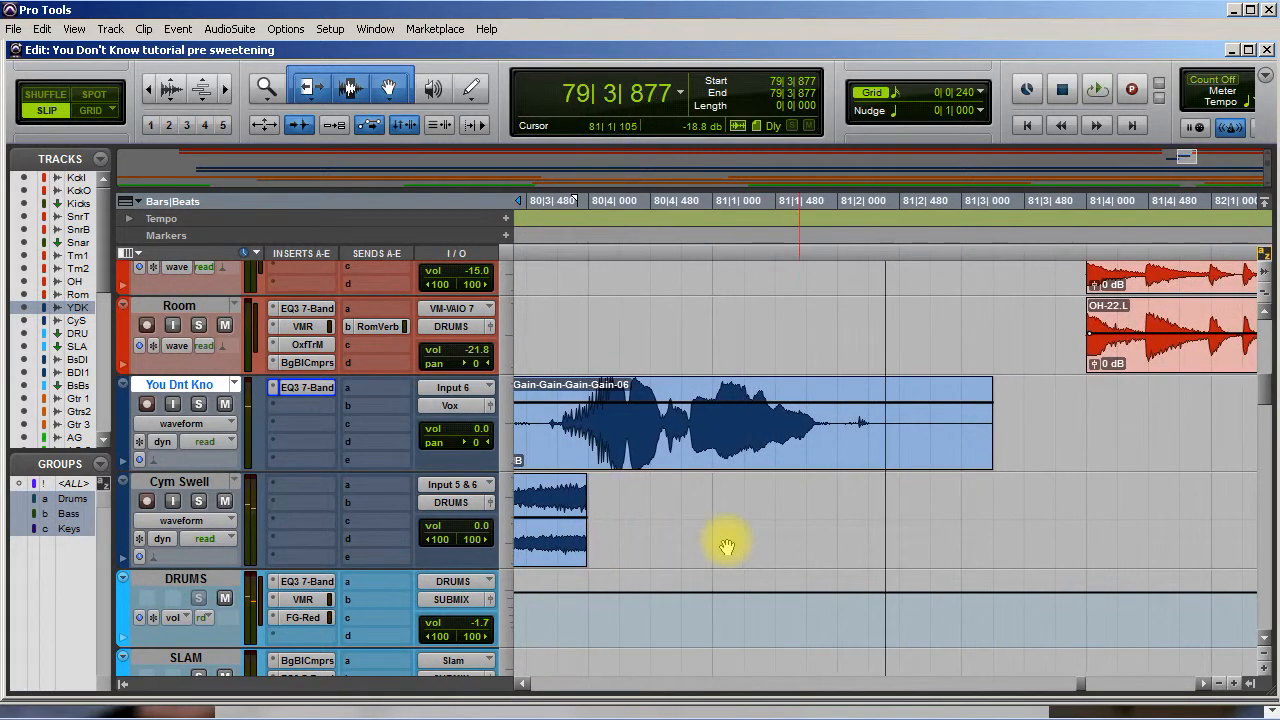
Step: Color the Cym Swell track dark purple
left_click(127, 519)
double_click(134, 517)
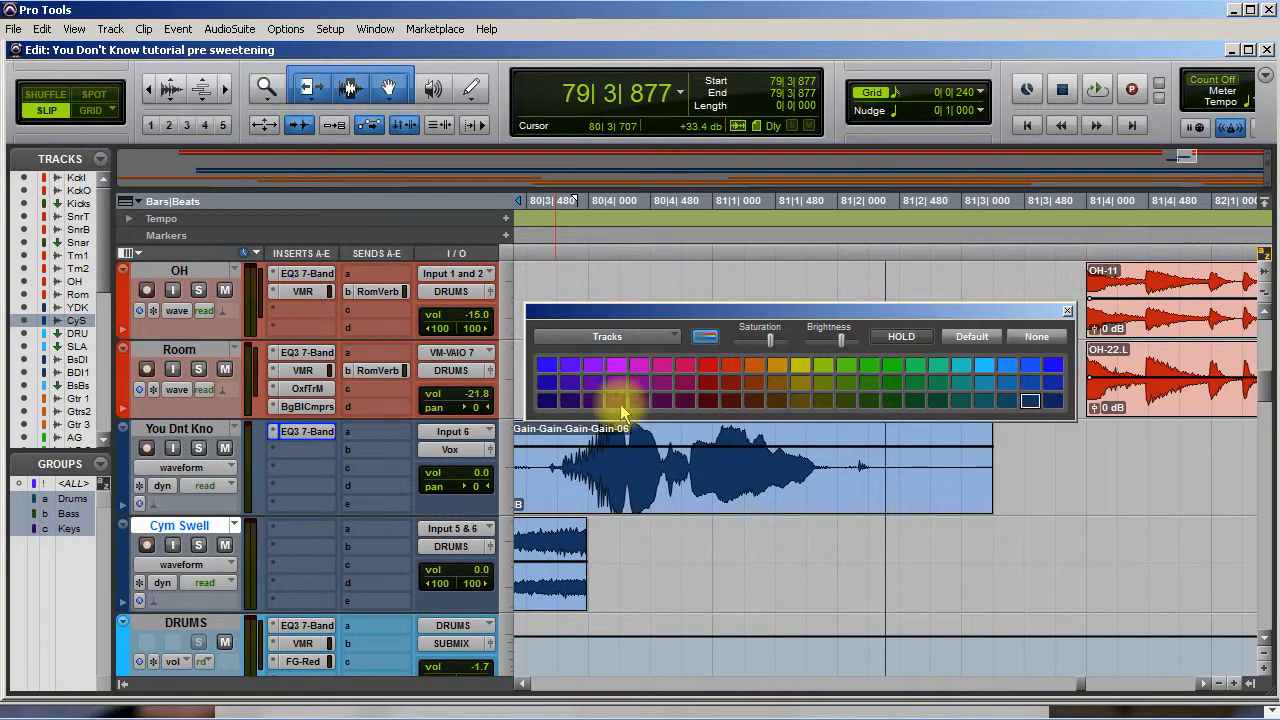
left_click(594, 401)
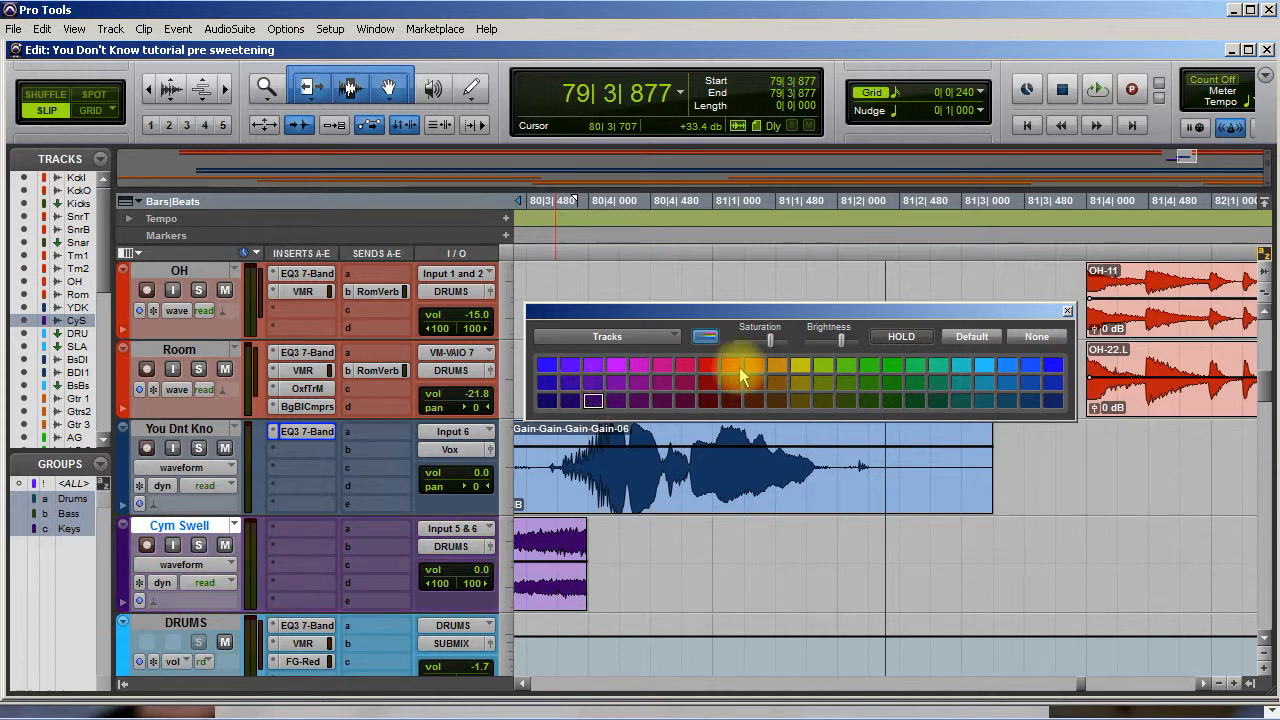
left_click(1068, 310)
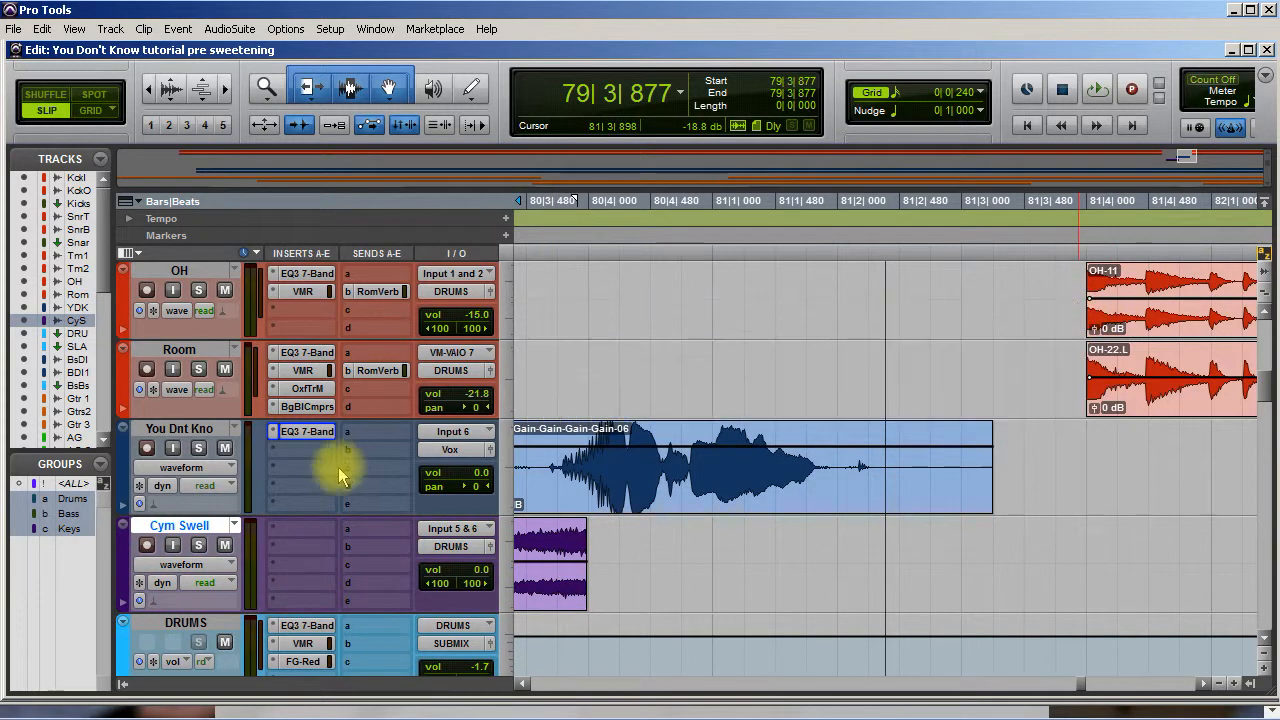
Step: Move the You Dnt Kno track down directly beneath the Ld Vox track
left_click(178, 430)
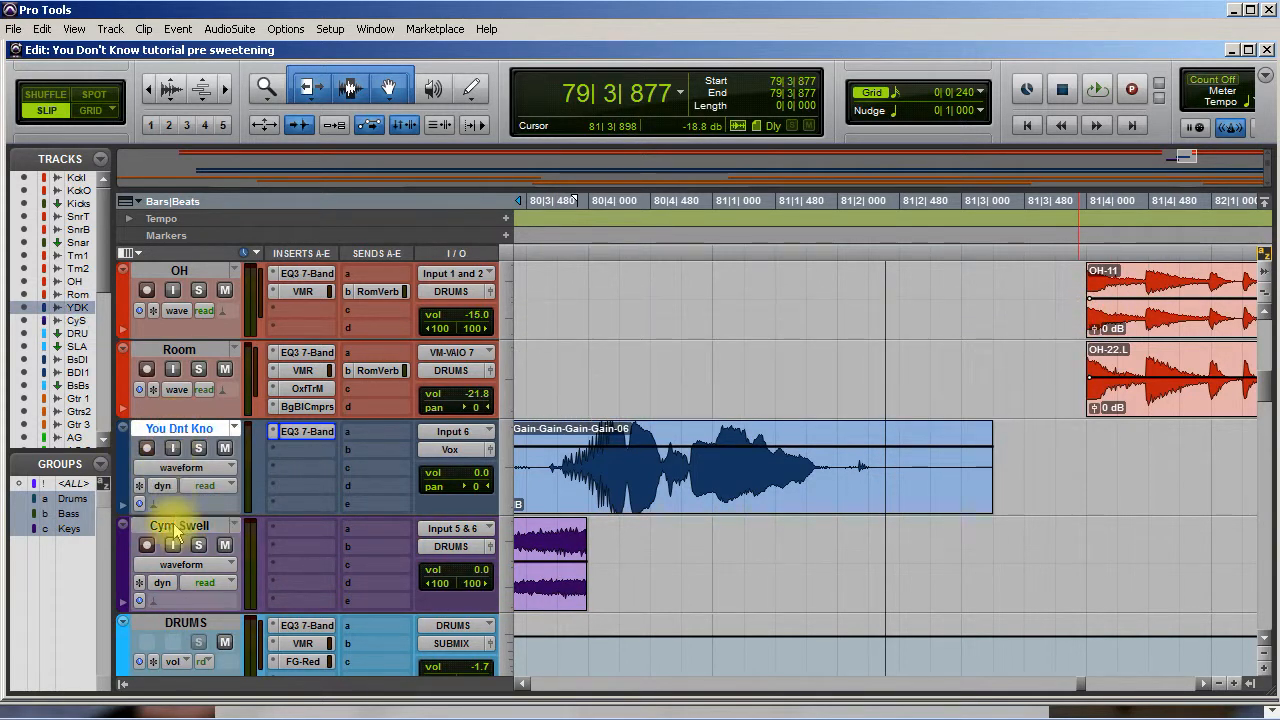
scroll(145, 668, "down", 15)
scroll(158, 690, "down", 20)
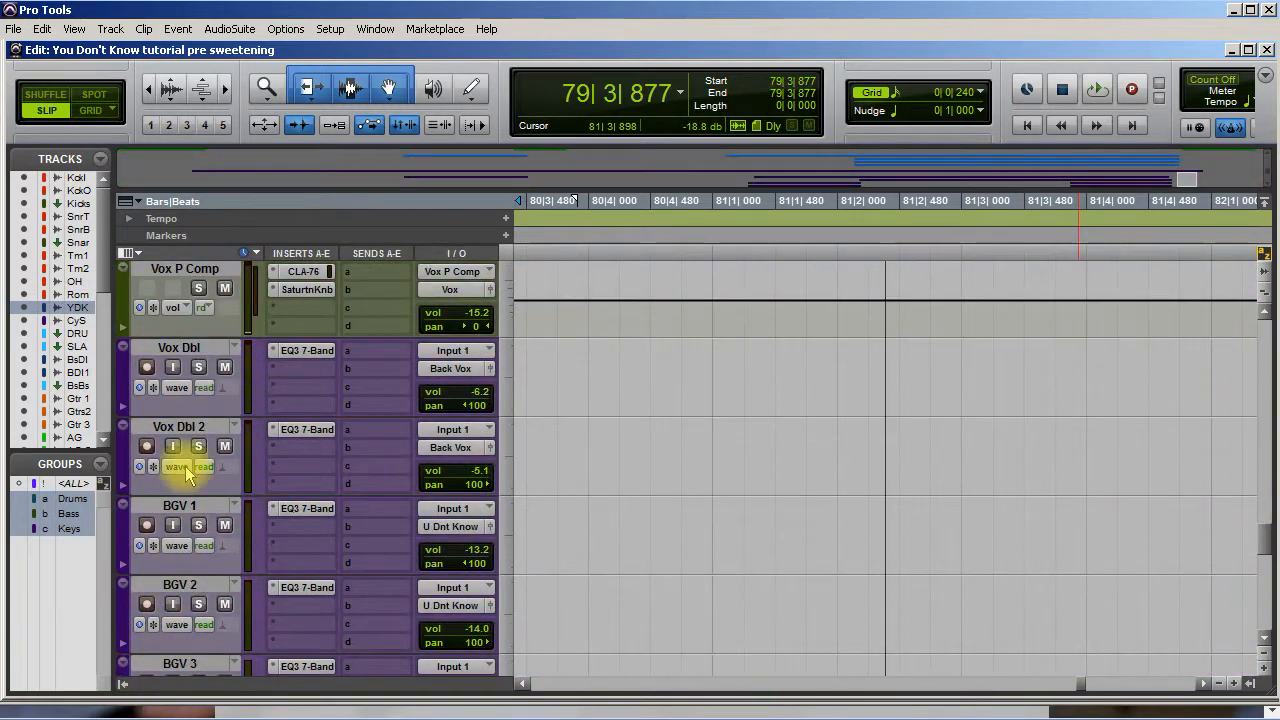
scroll(203, 320, "up", 4)
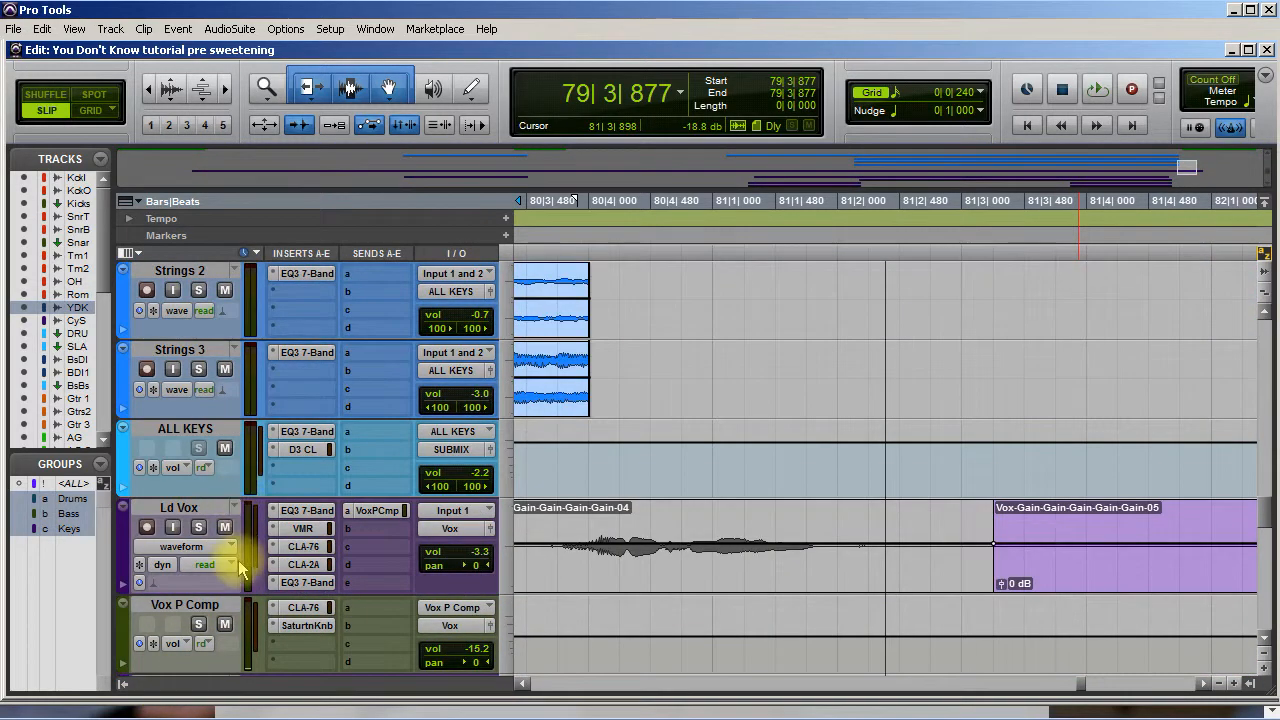
left_click_drag(239, 563, 242, 563)
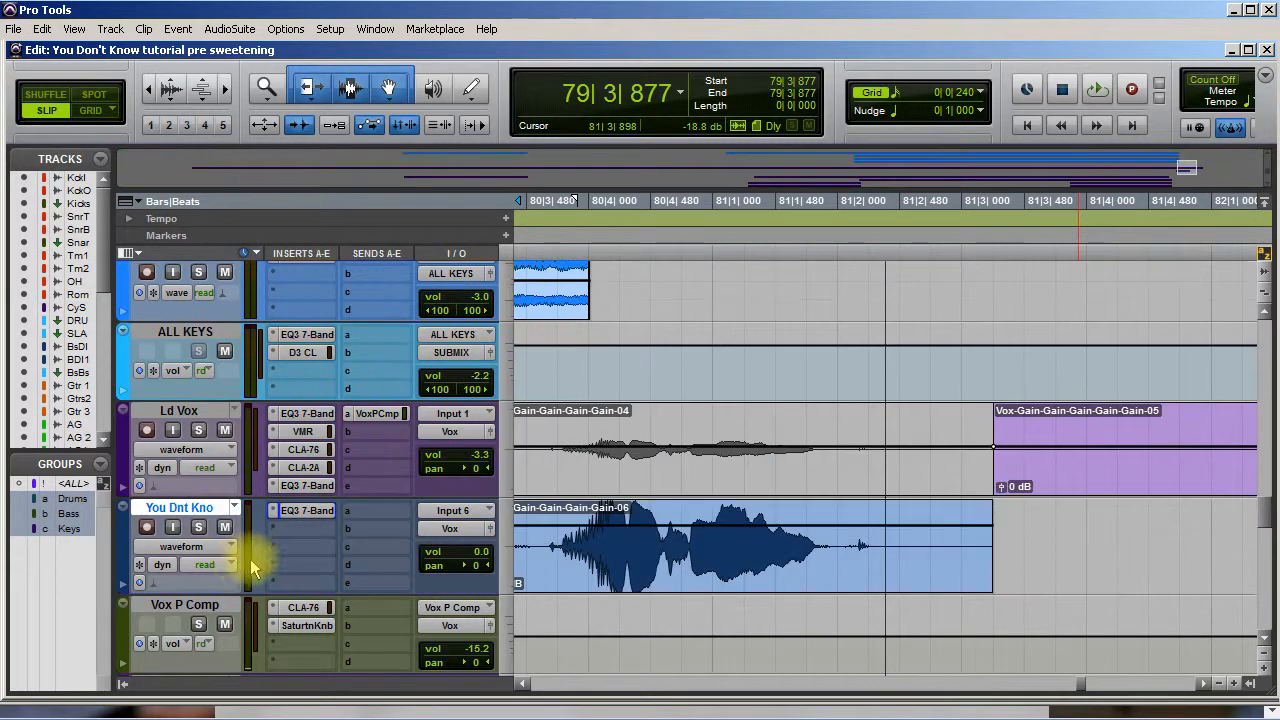
Step: Color the You Dnt Kno track dark purple to match the lead vocal track
double_click(124, 556)
left_click(596, 401)
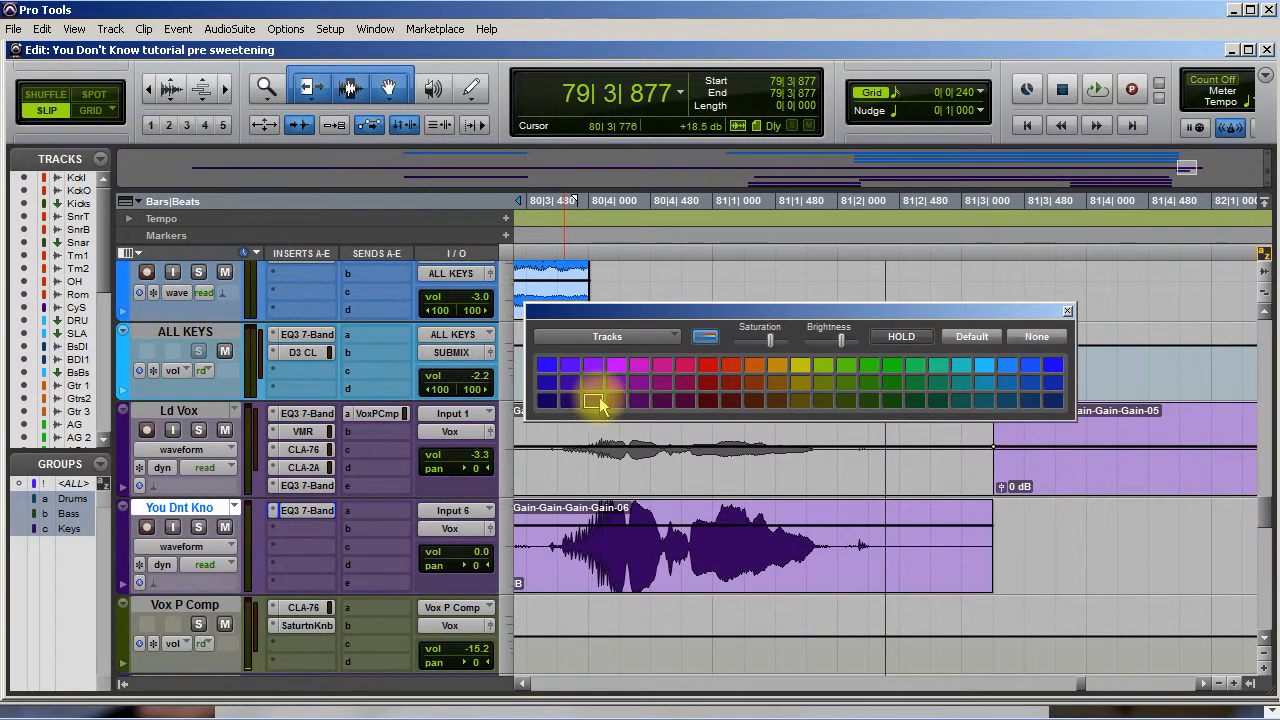
left_click(1067, 311)
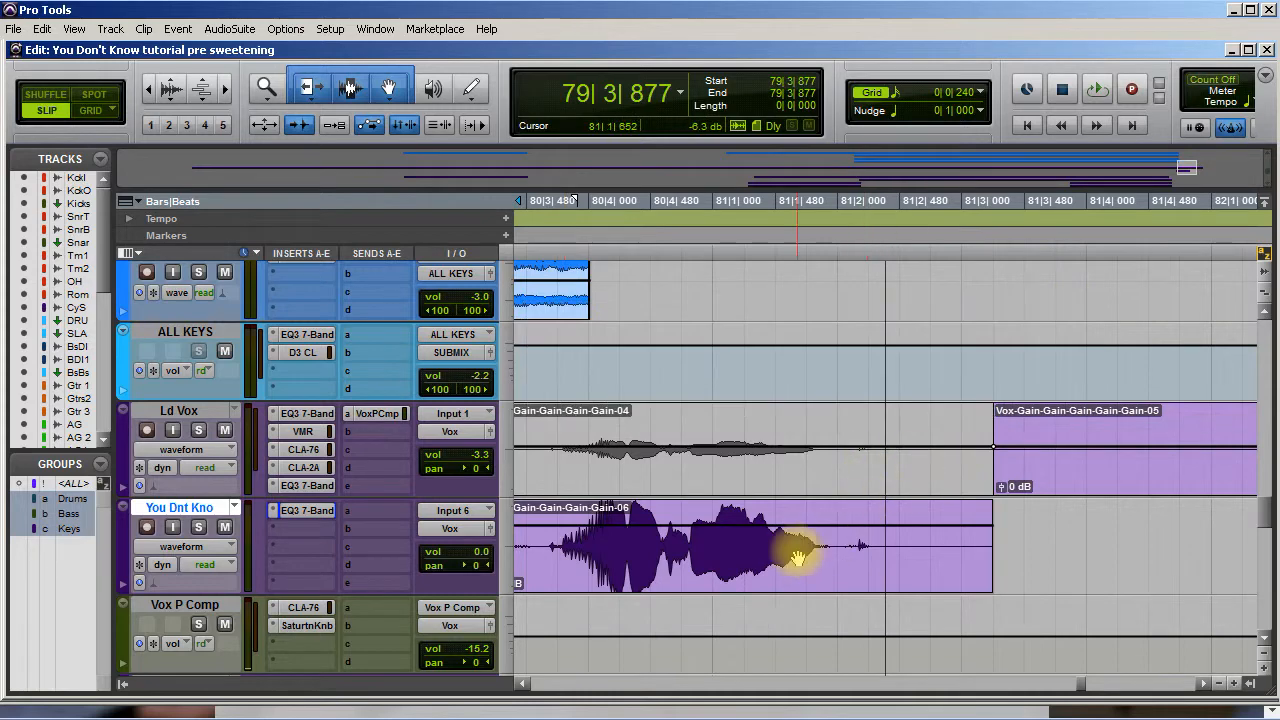
Step: Play the song from about 76|4|066 past the end of the You Dnt Kno clip to check the transition
scroll(717, 553, "left", 10)
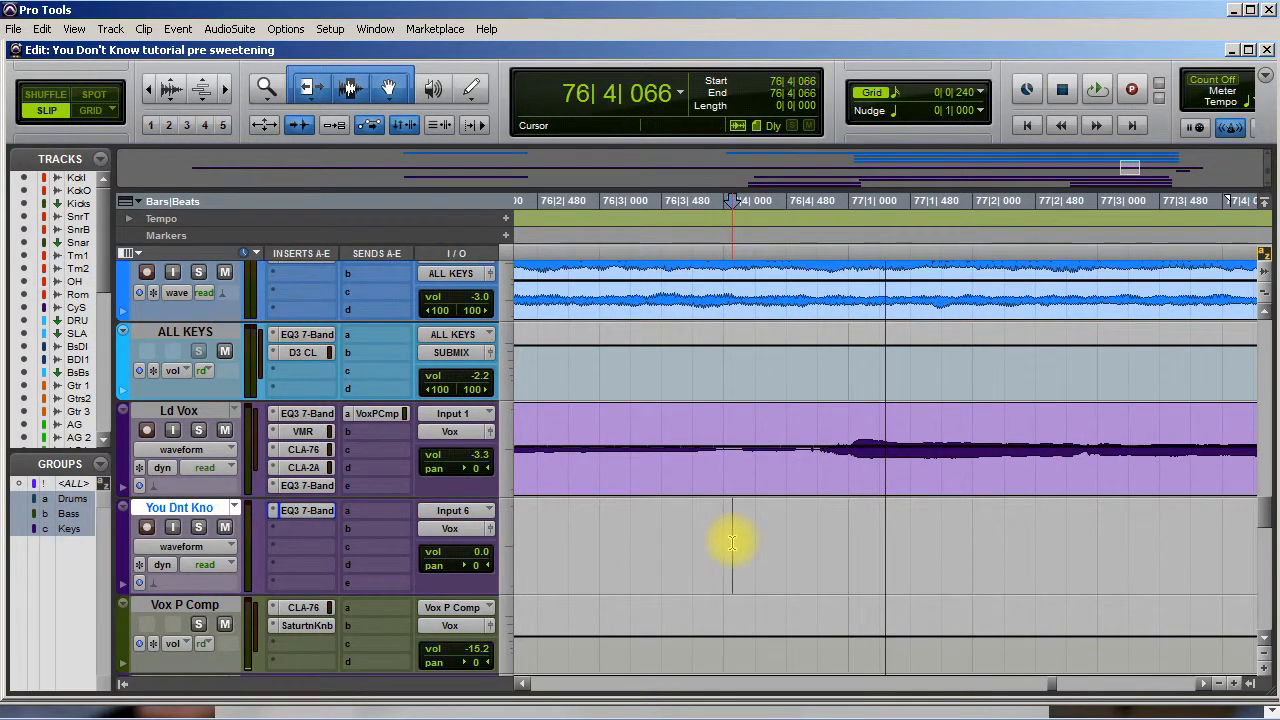
key("space")
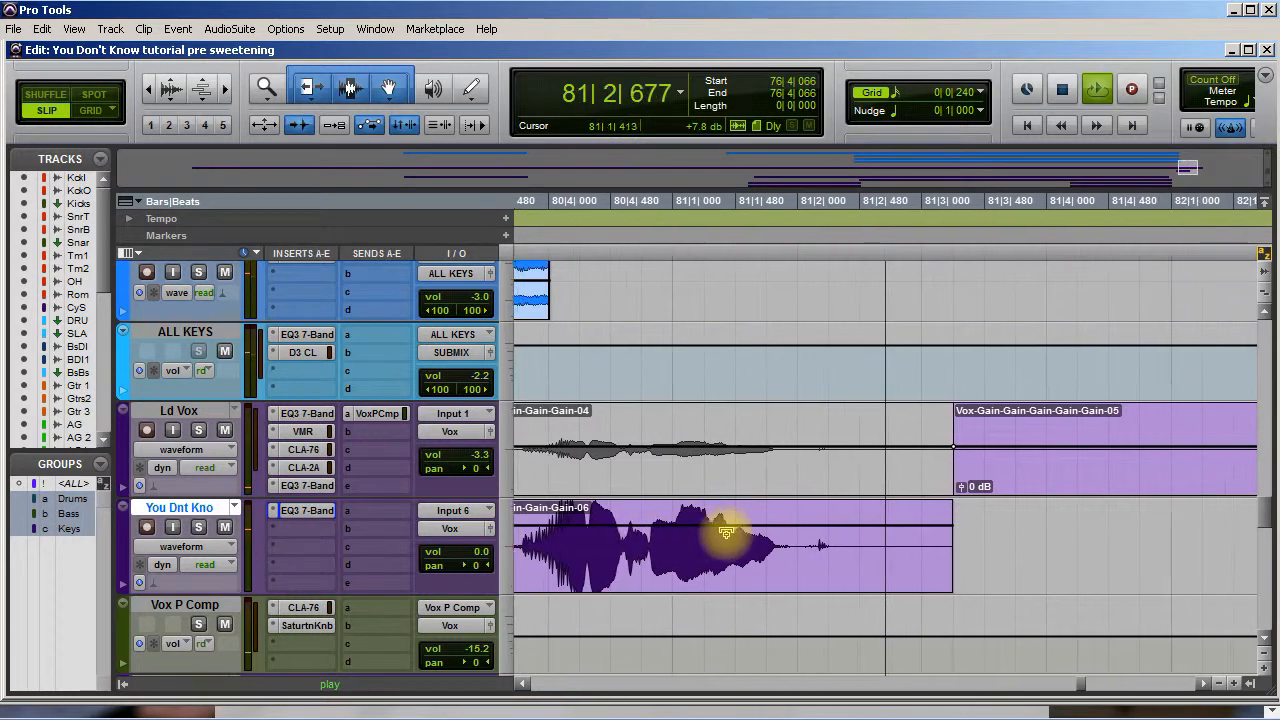
key("space")
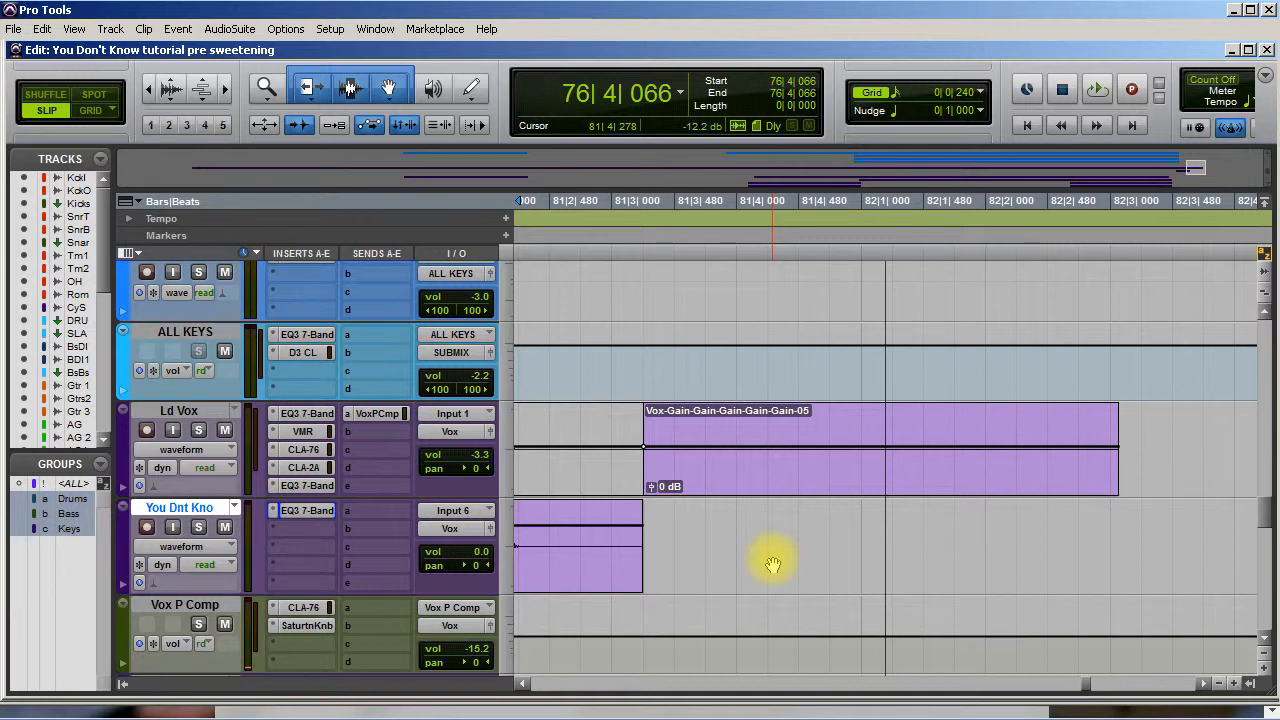
Step: Rename the You Dnt Kno track as What It Like
right_click(212, 510)
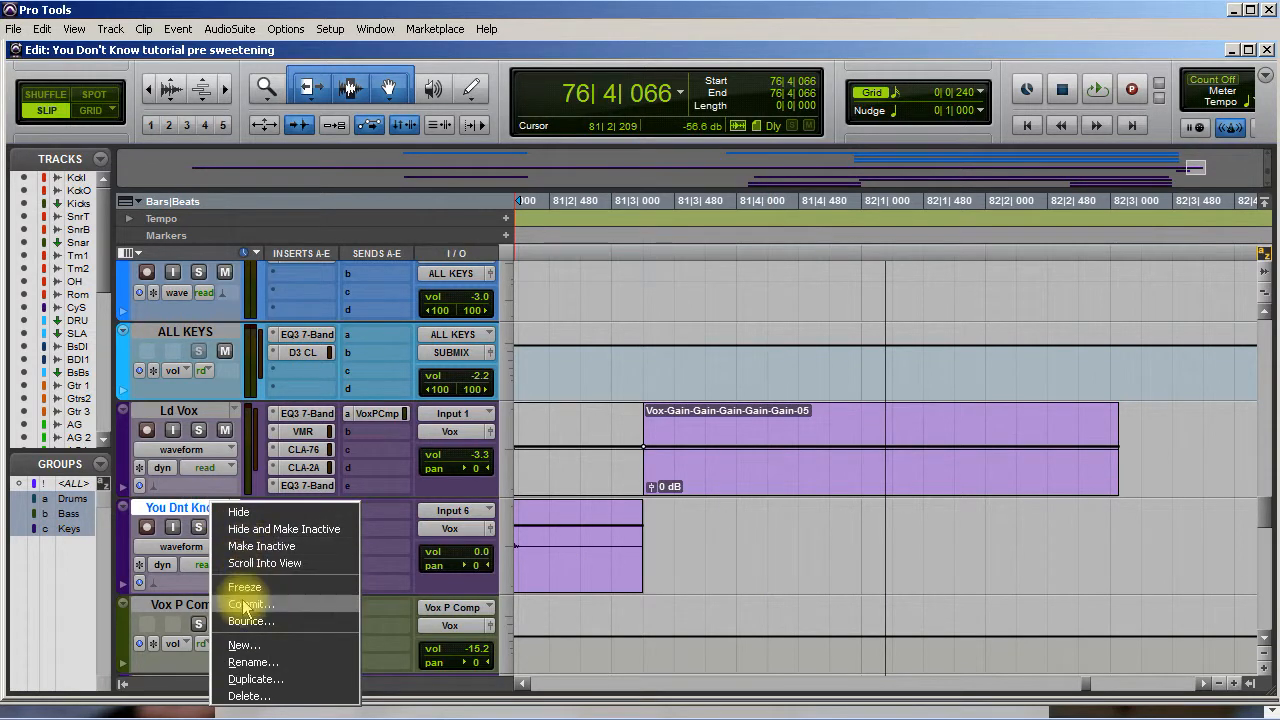
left_click(254, 664)
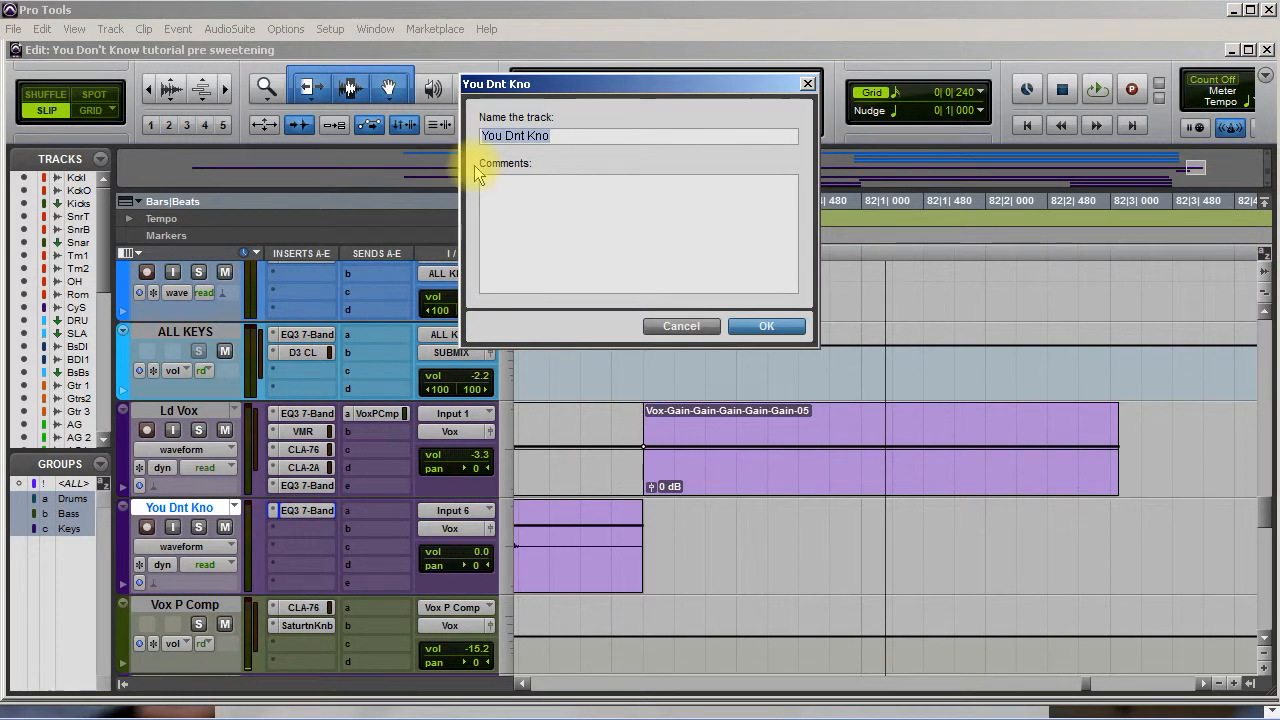
type("What")
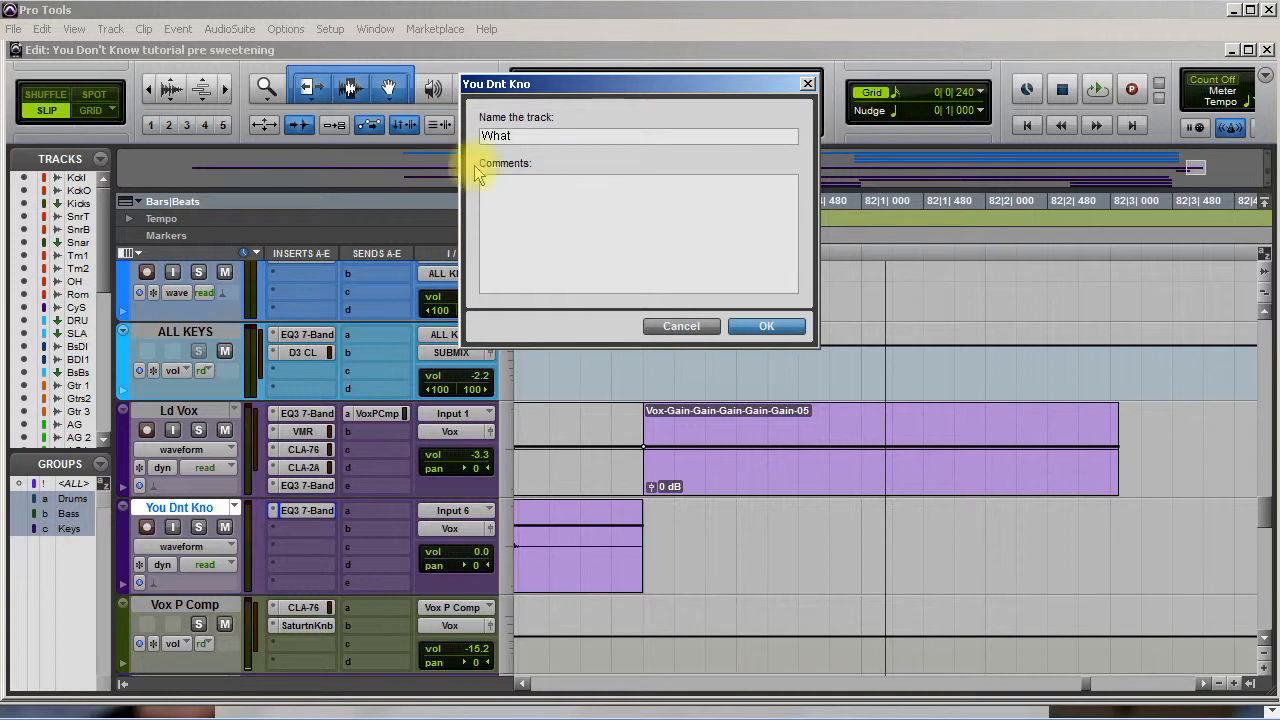
type(" It Like")
key("Return")
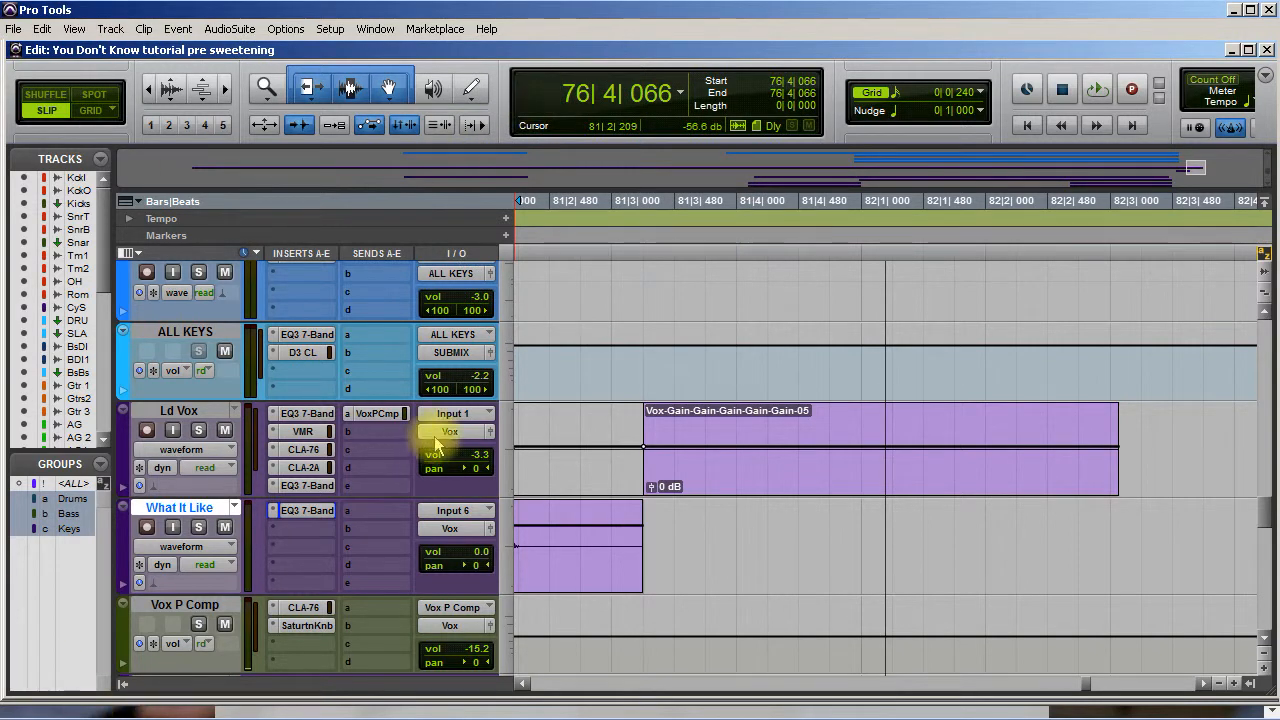
Step: Play the transition from 76|4|066 past bar 83 and look over the vocal and effects return tracks
key("space")
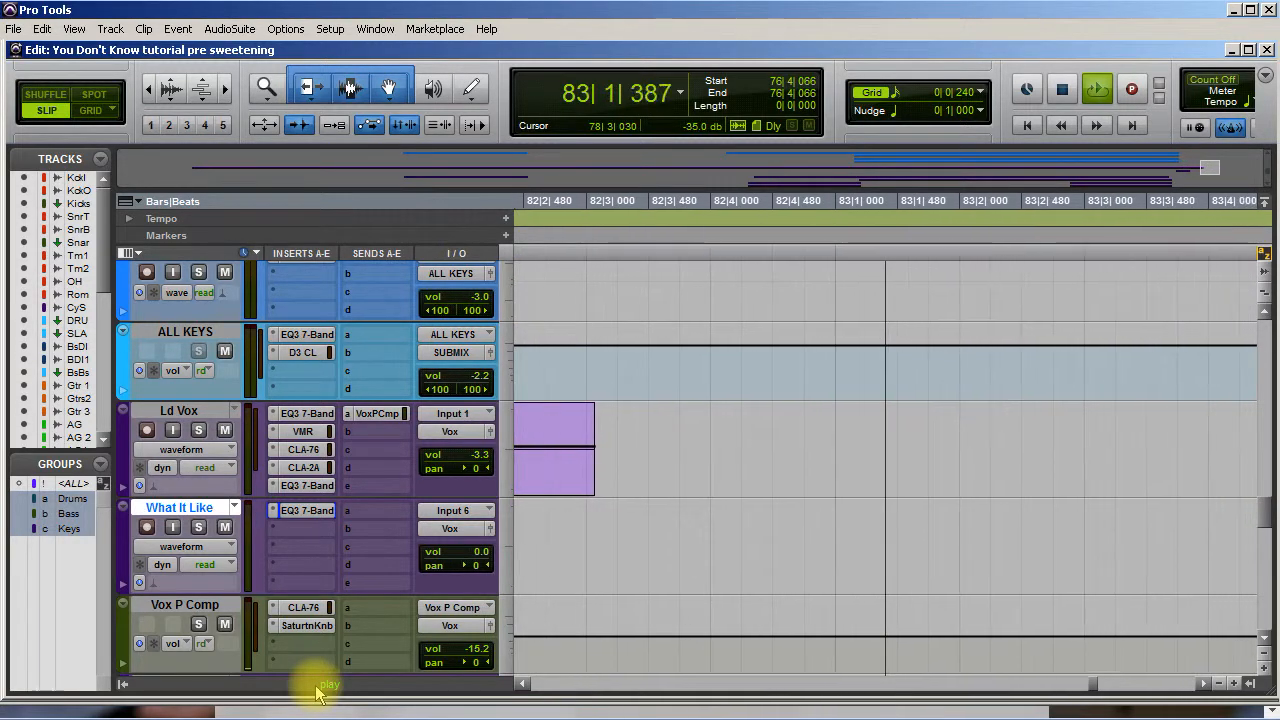
key("space")
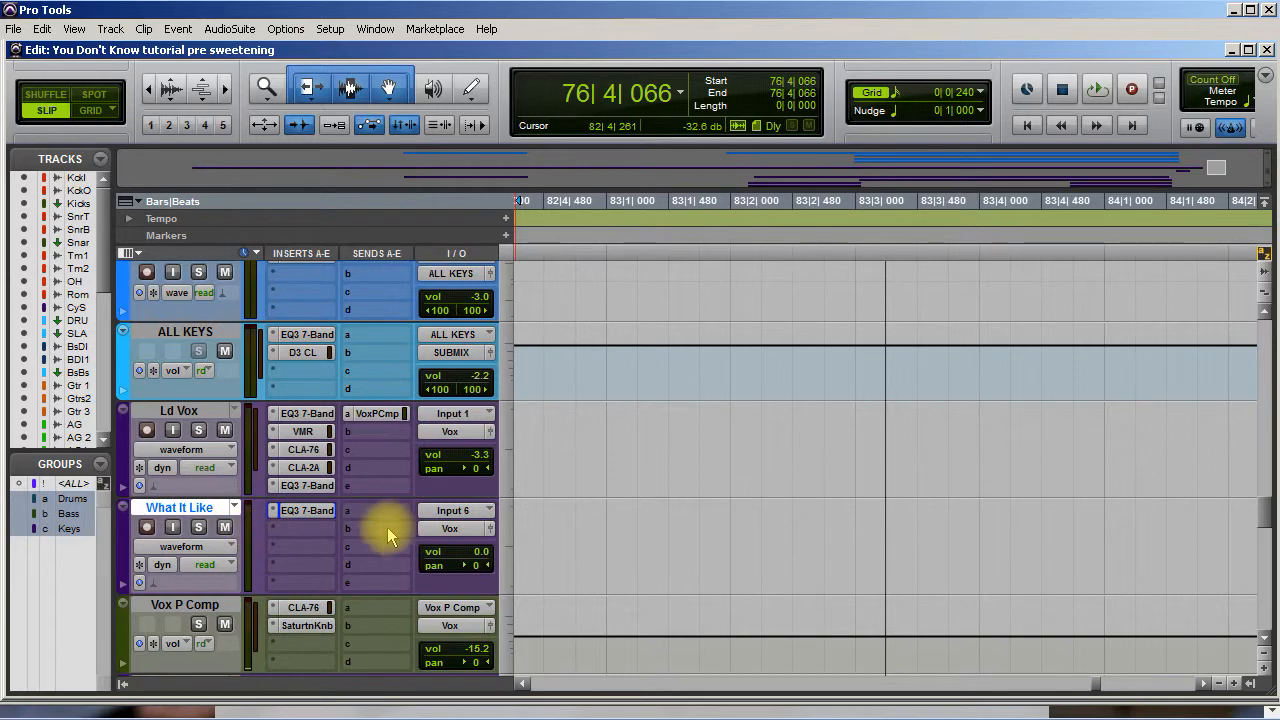
scroll(449, 565, "down", 15)
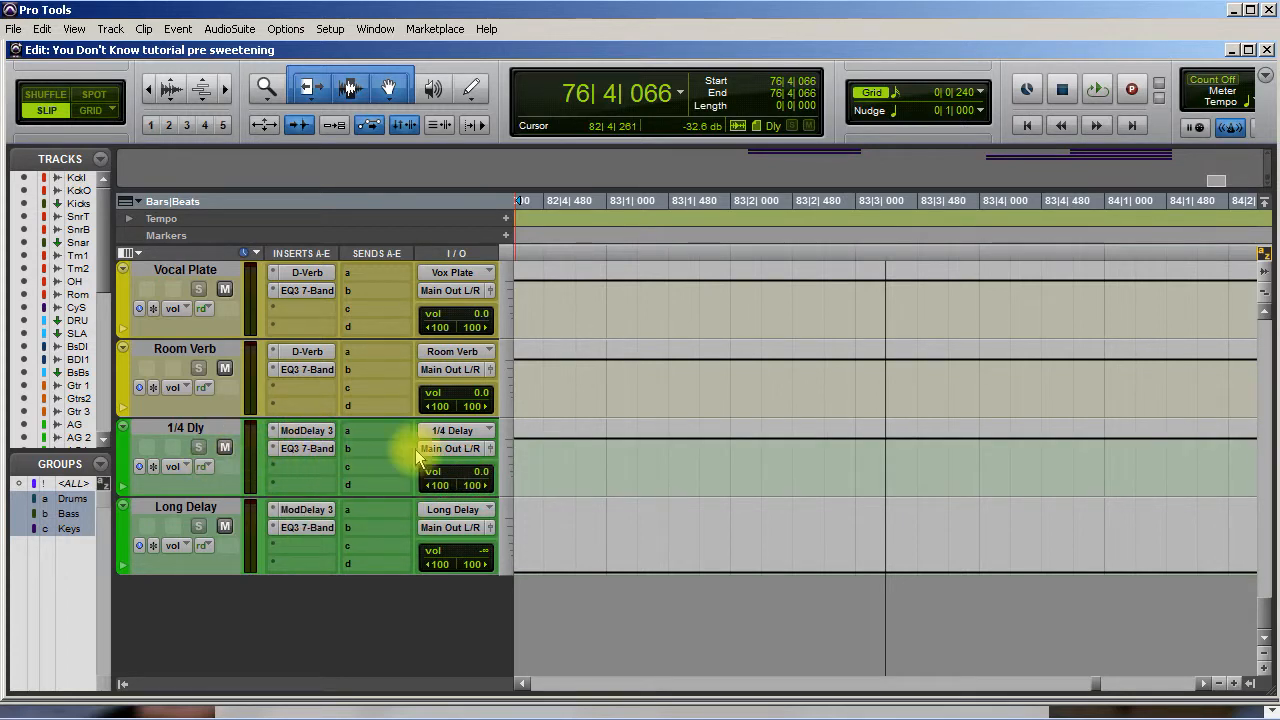
scroll(420, 540, "up", 10)
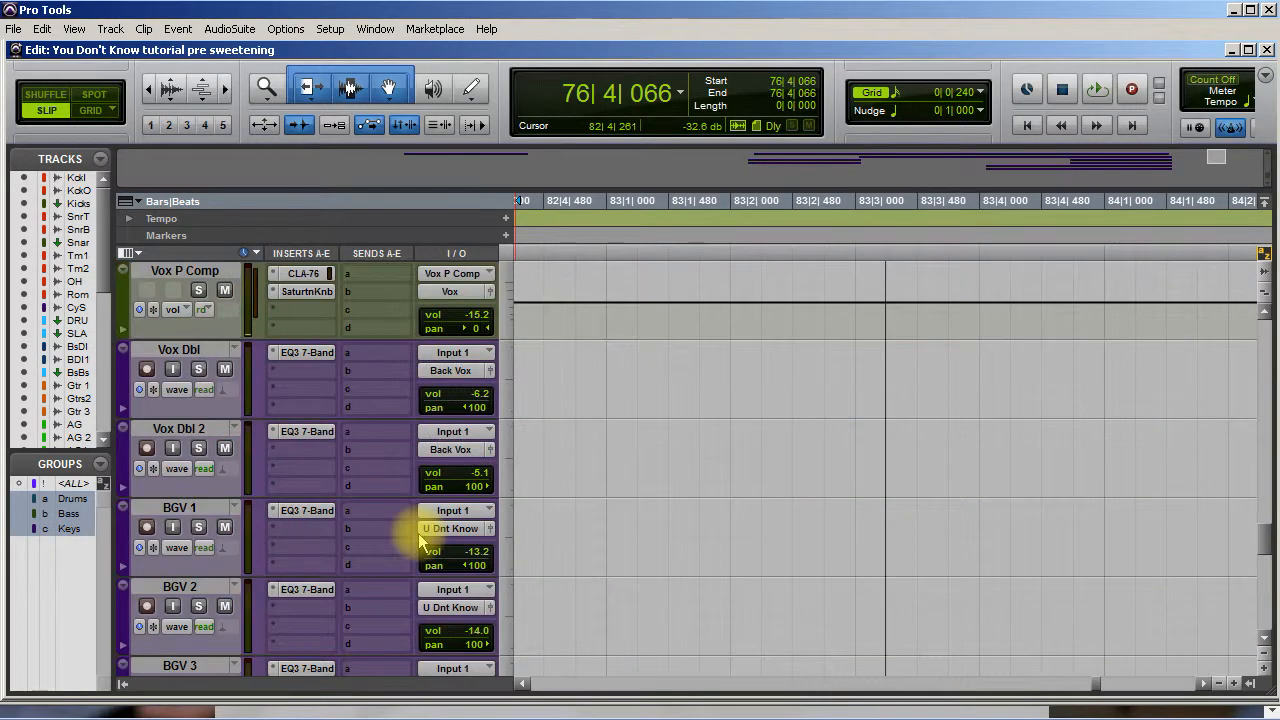
scroll(420, 540, "down", 3)
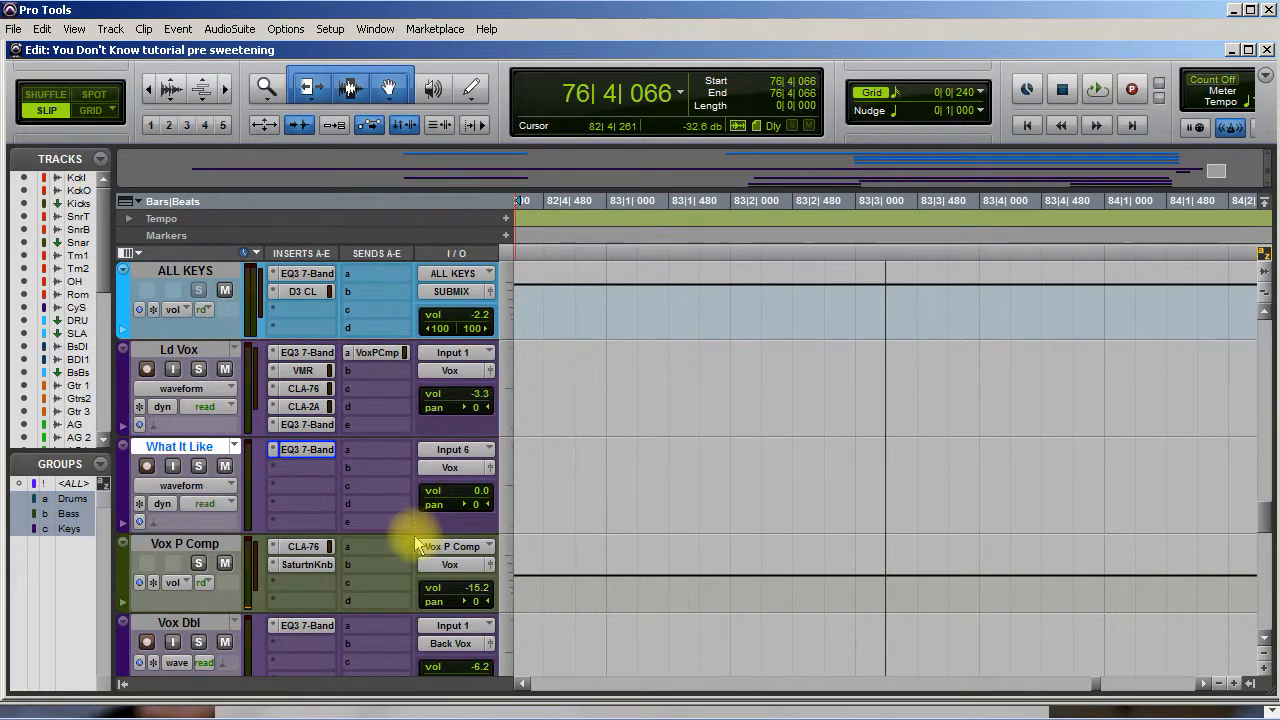
Step: Add a send from the What It Like track to the 1/4 Delay stereo bus and set its level to -10.2 dB
left_click(401, 450)
mouse_move(427, 502)
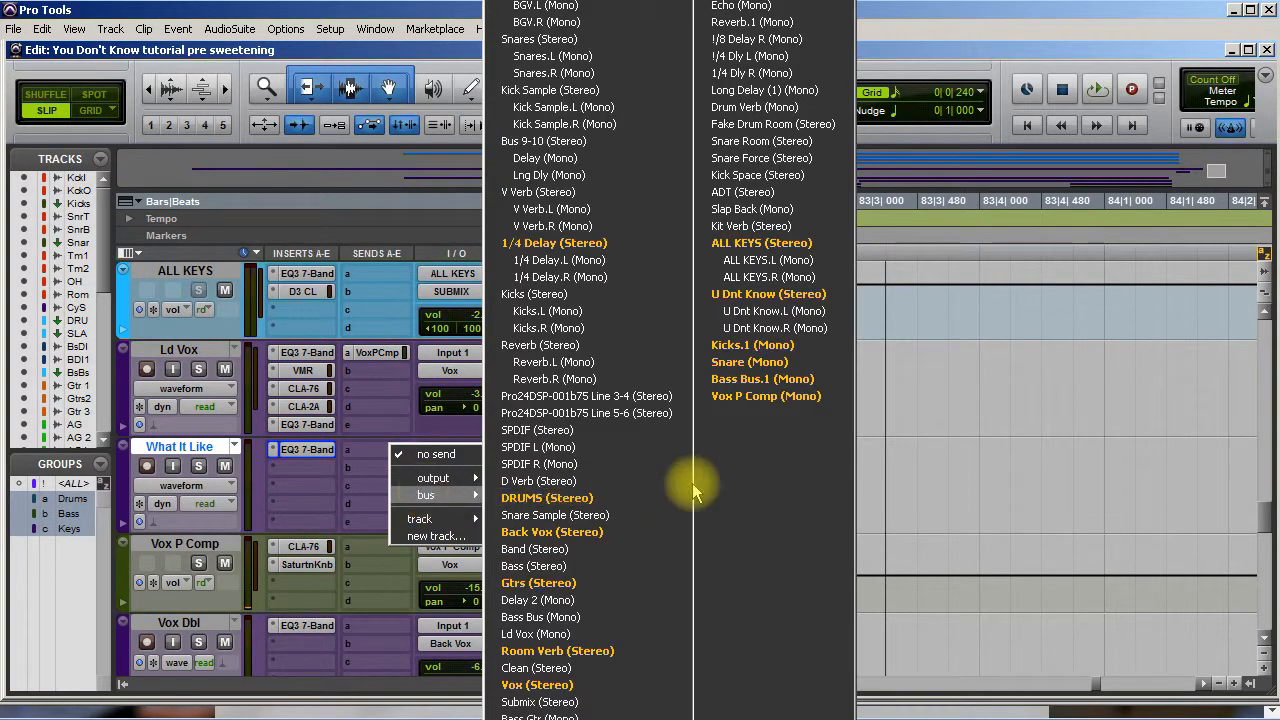
left_click(554, 243)
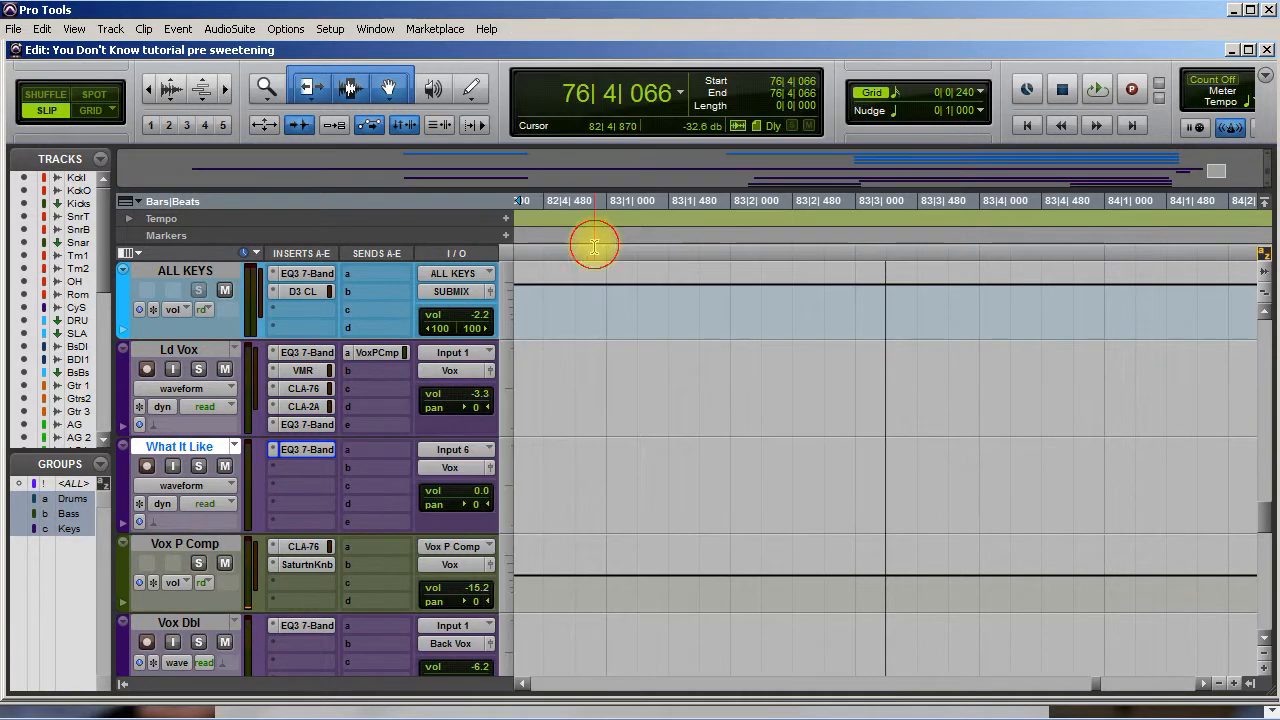
left_click_drag(334, 480, 334, 395)
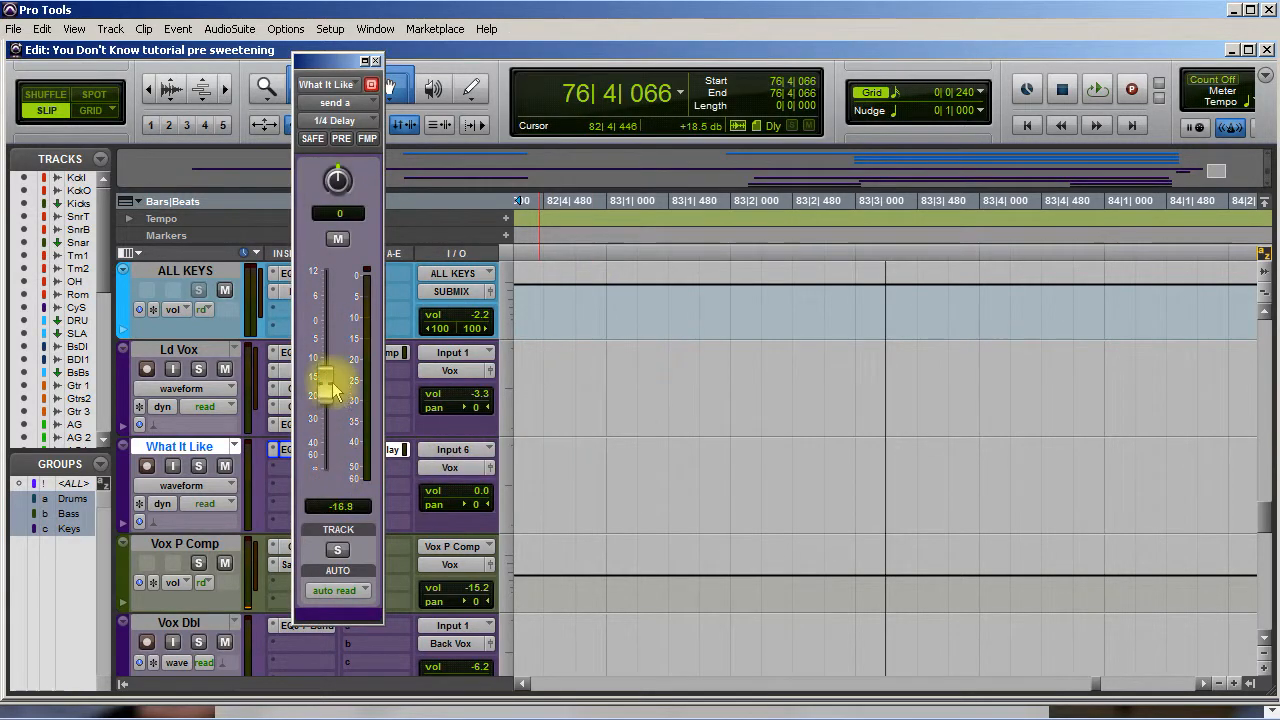
Step: Solo the What It Like track and play its clip from 80|2|649 to hear the quarter-note delay alone
left_click(200, 468)
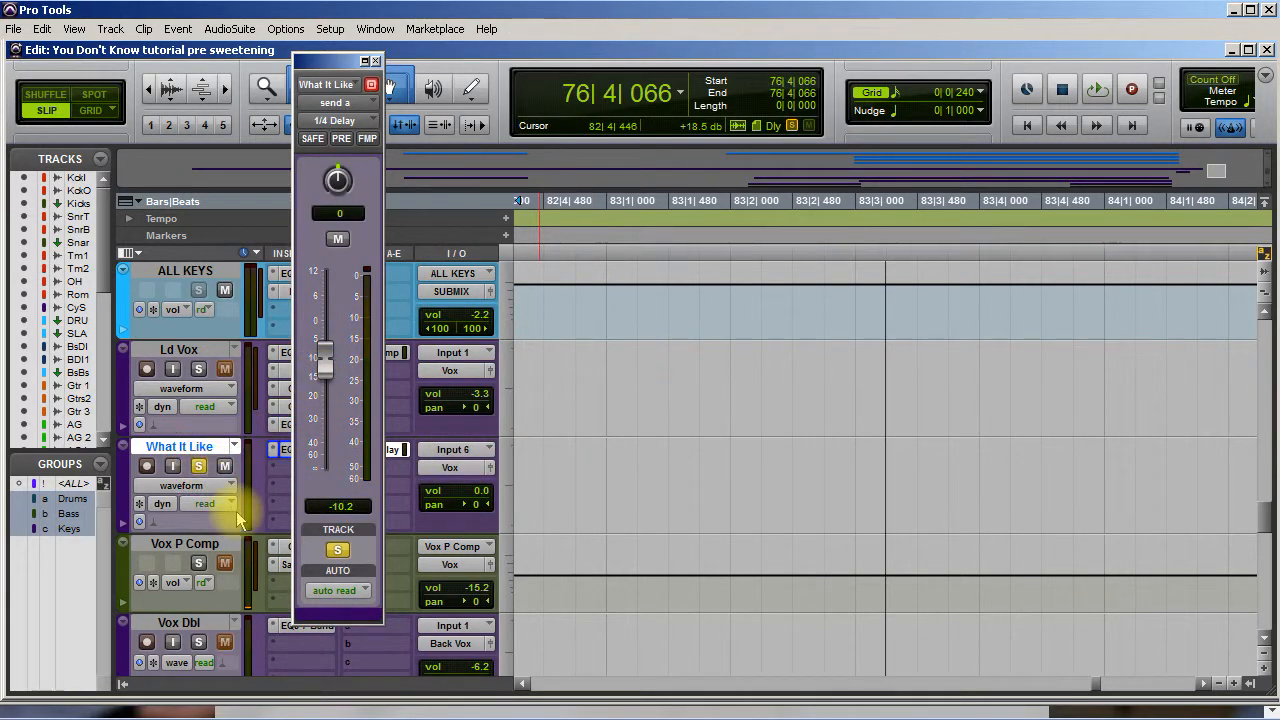
scroll(257, 525, "down", 10)
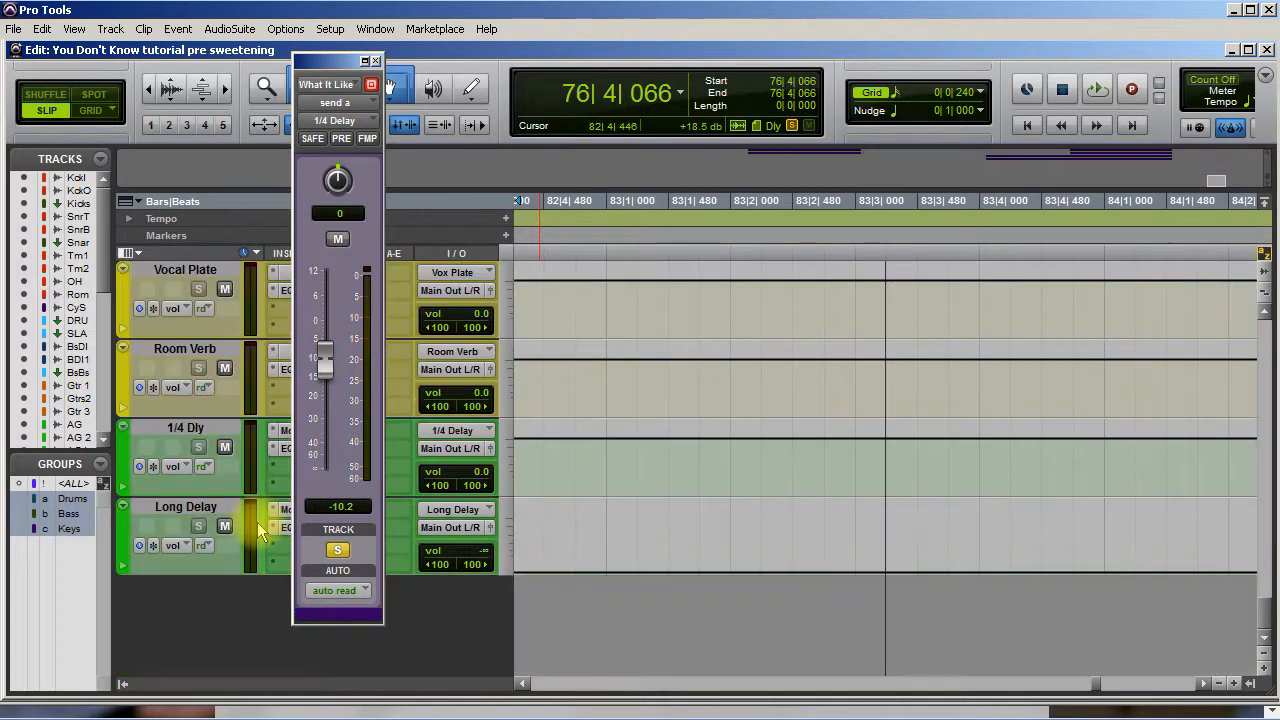
scroll(257, 522, "up", 6)
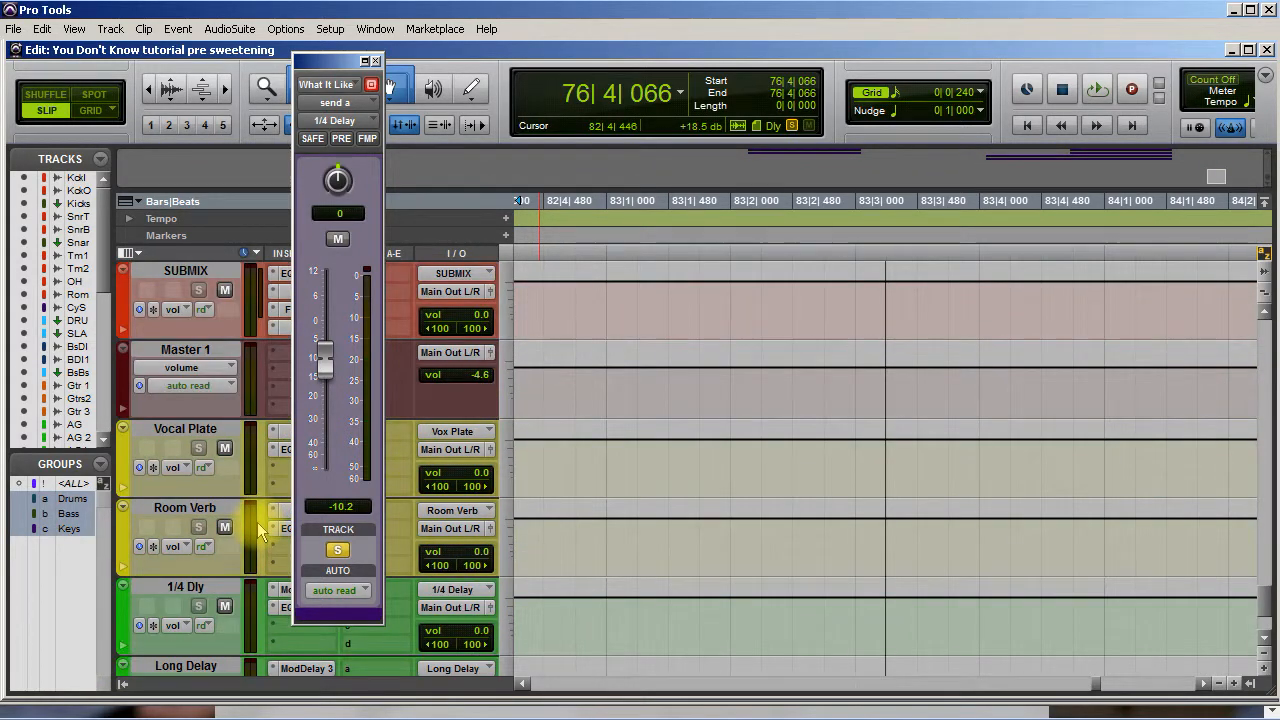
scroll(262, 530, "up", 4)
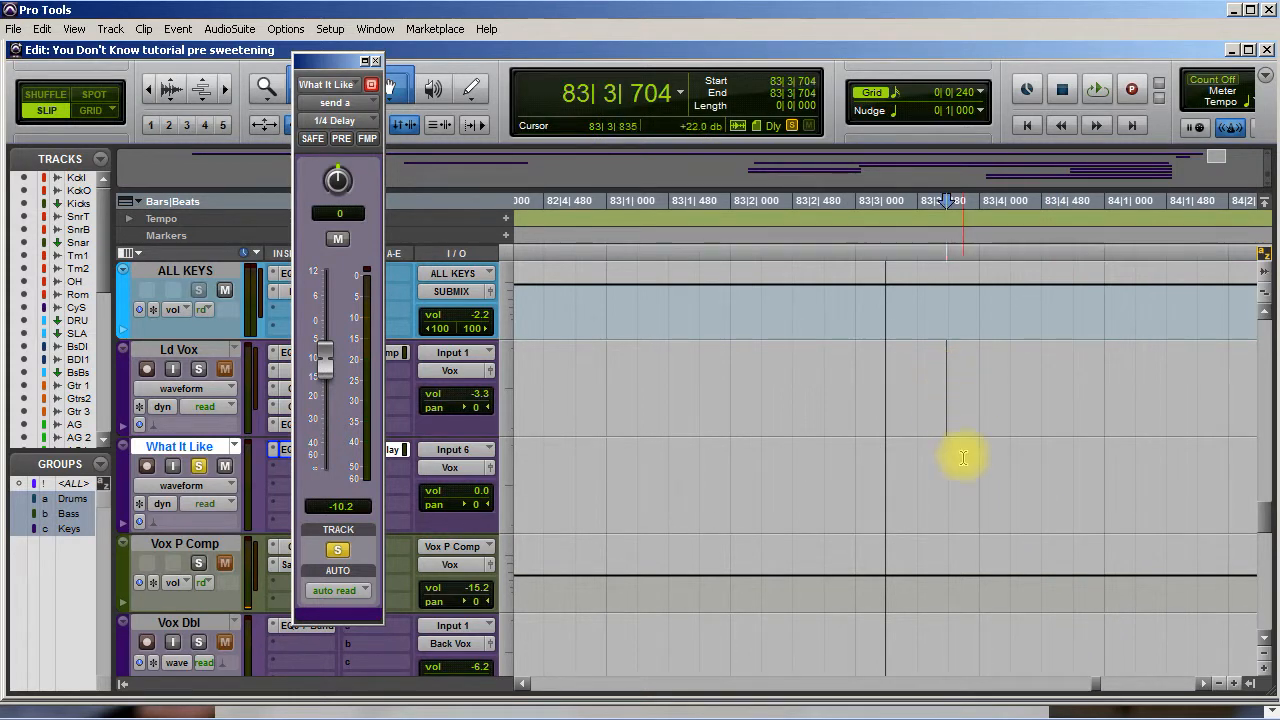
key("r")
key("r")
key("r")
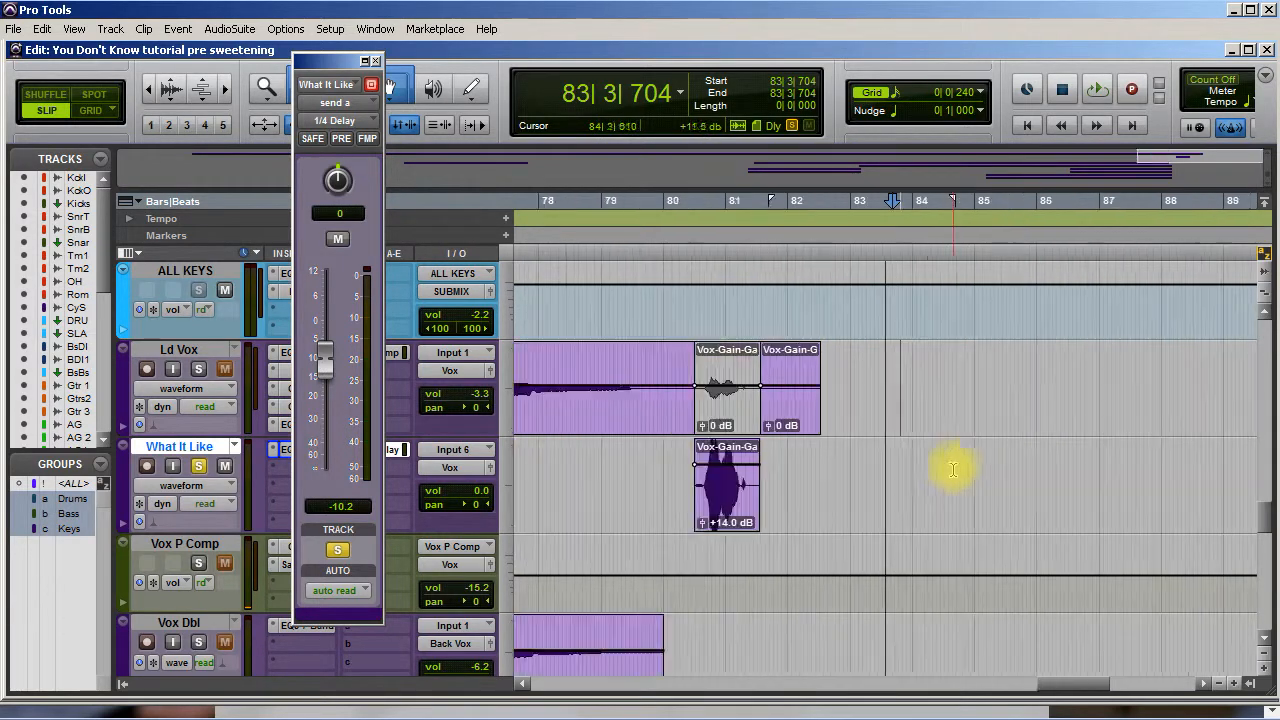
key("space")
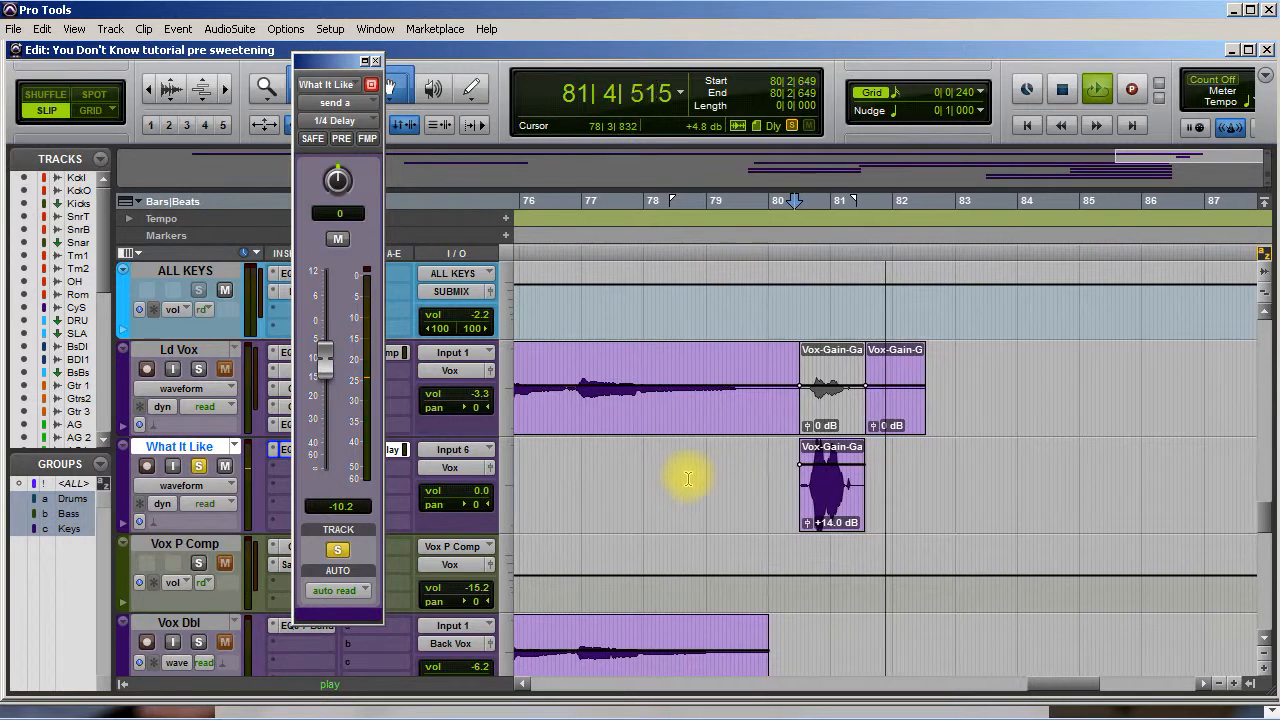
key("space")
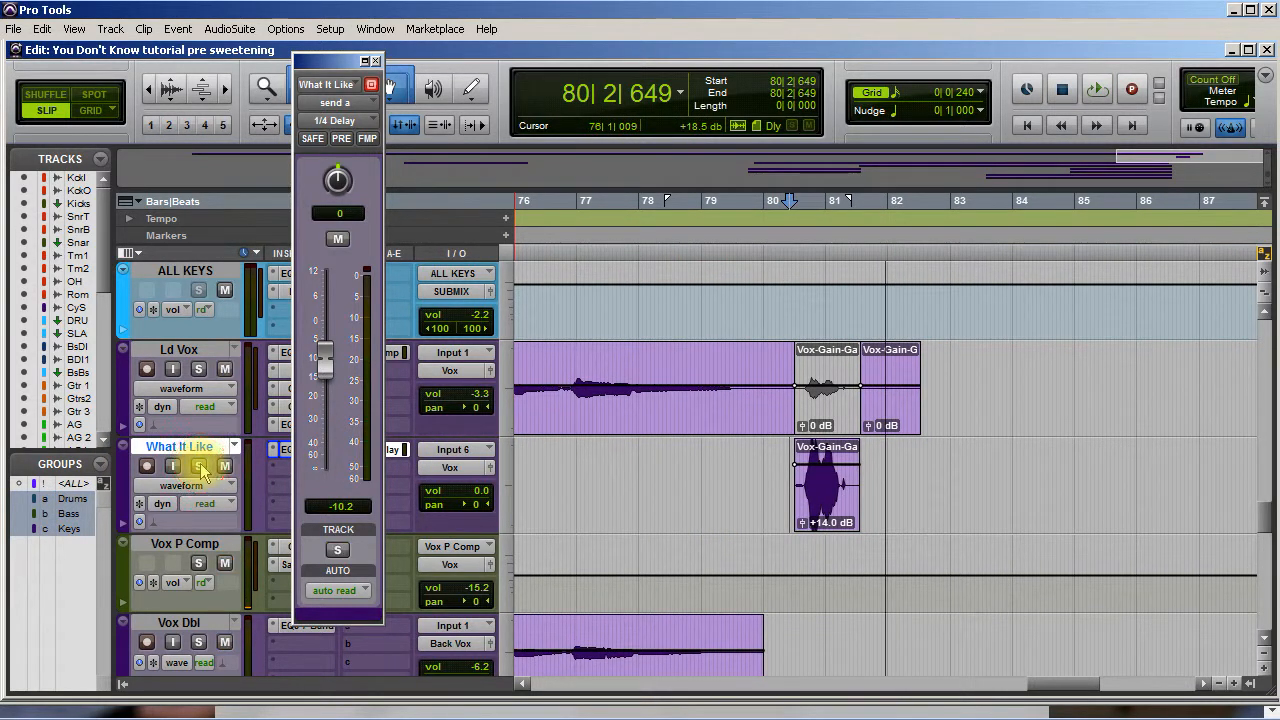
Step: Take What It Like out of solo and play the phrase twice from 80|2|649 in the full mix
key("space")
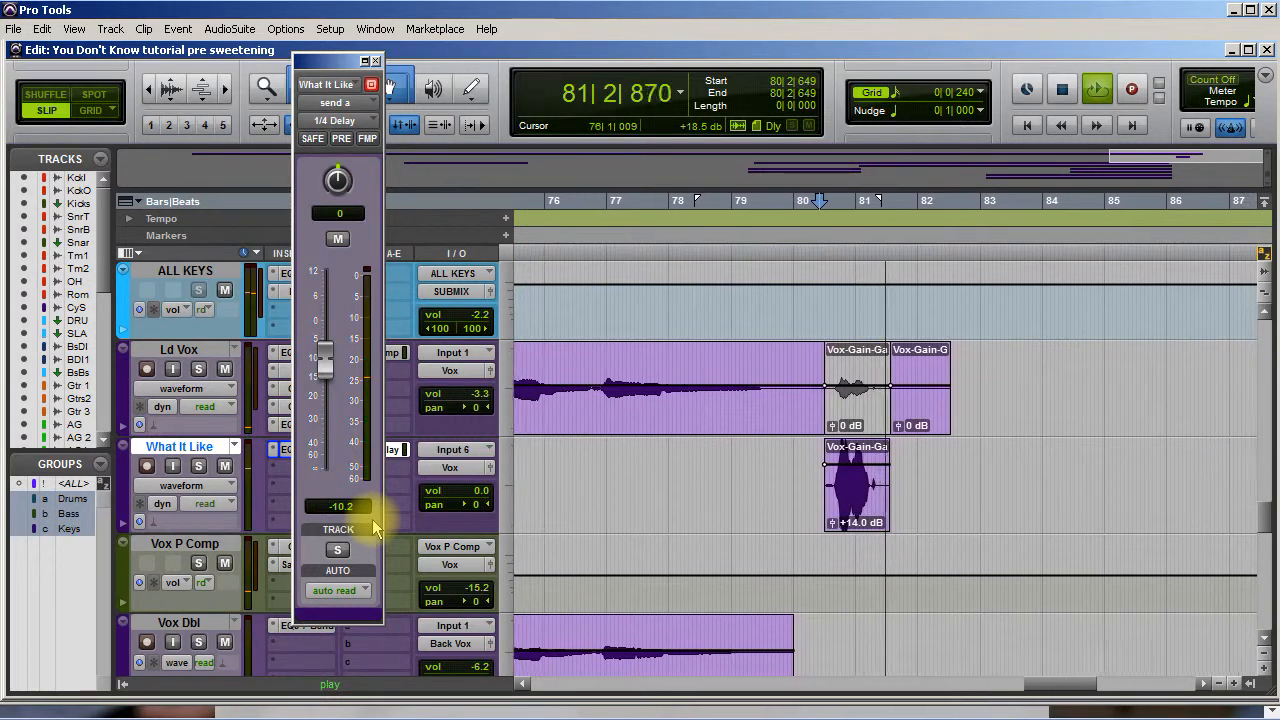
key("space")
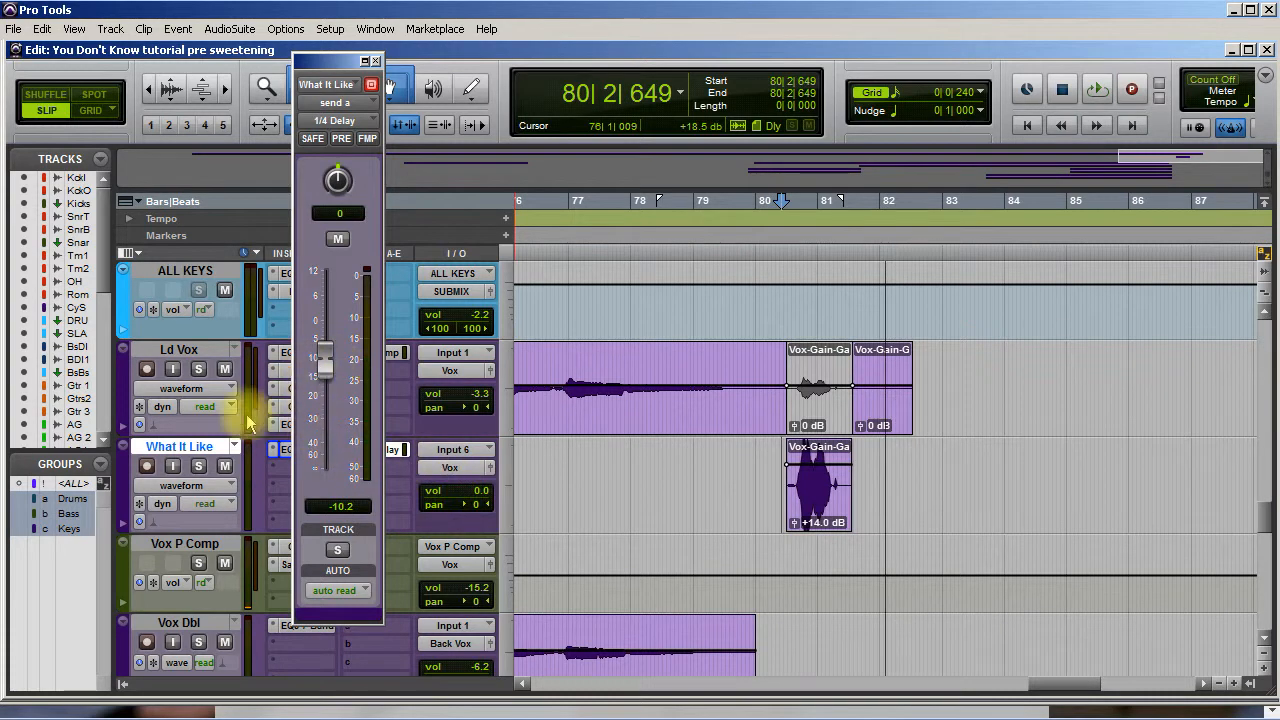
key("space")
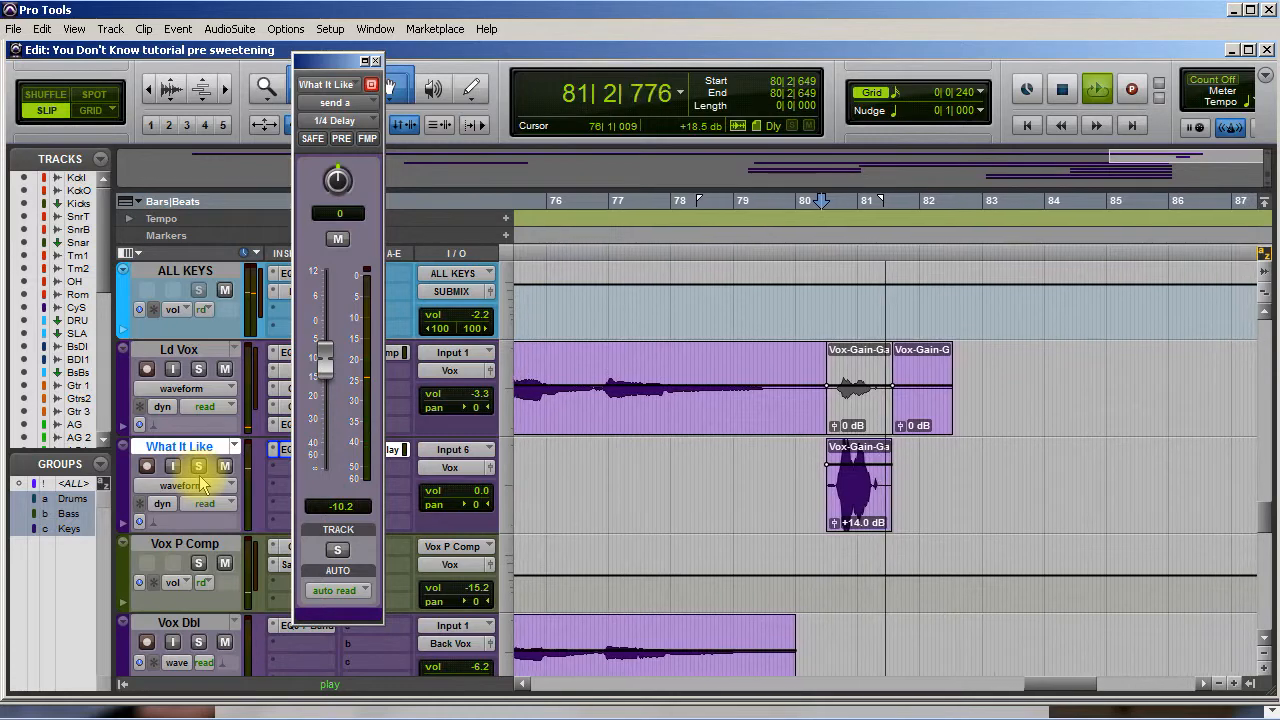
key("space")
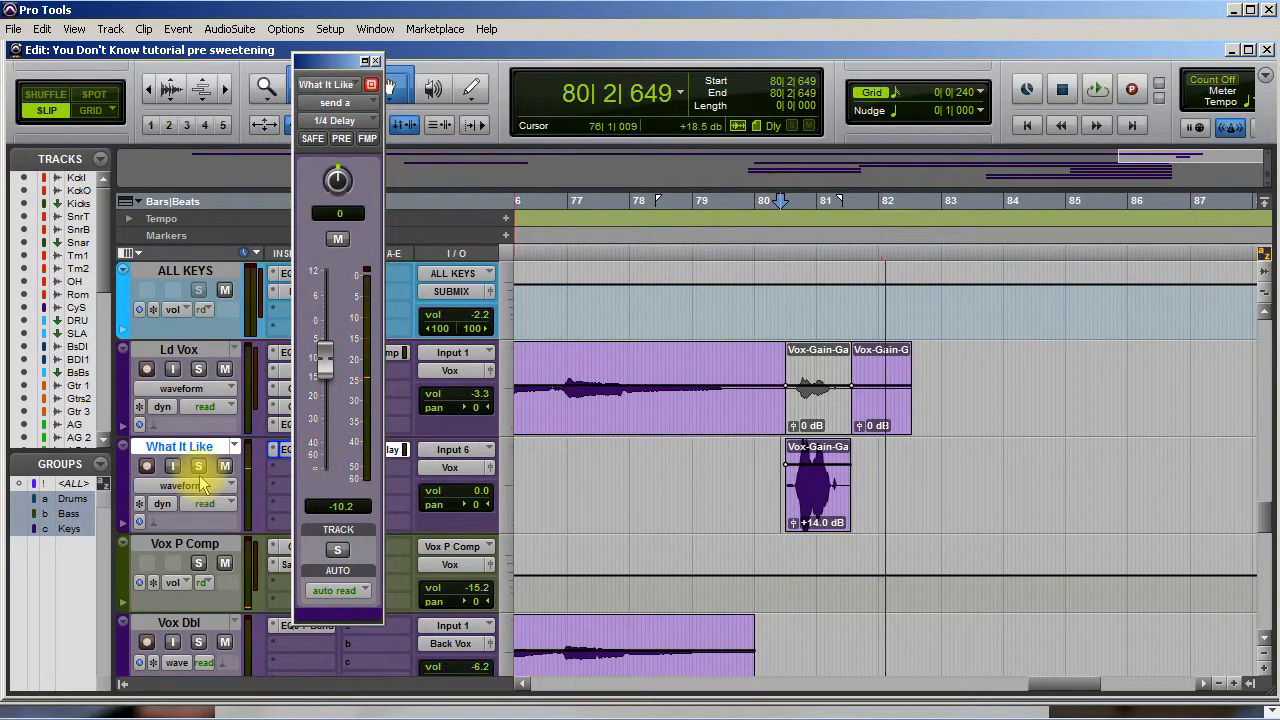
Step: Try panning both channels of the 1/4 Dly return fully right and play the phrase from 80|2|649
left_click_drag(1268, 520, 1260, 675)
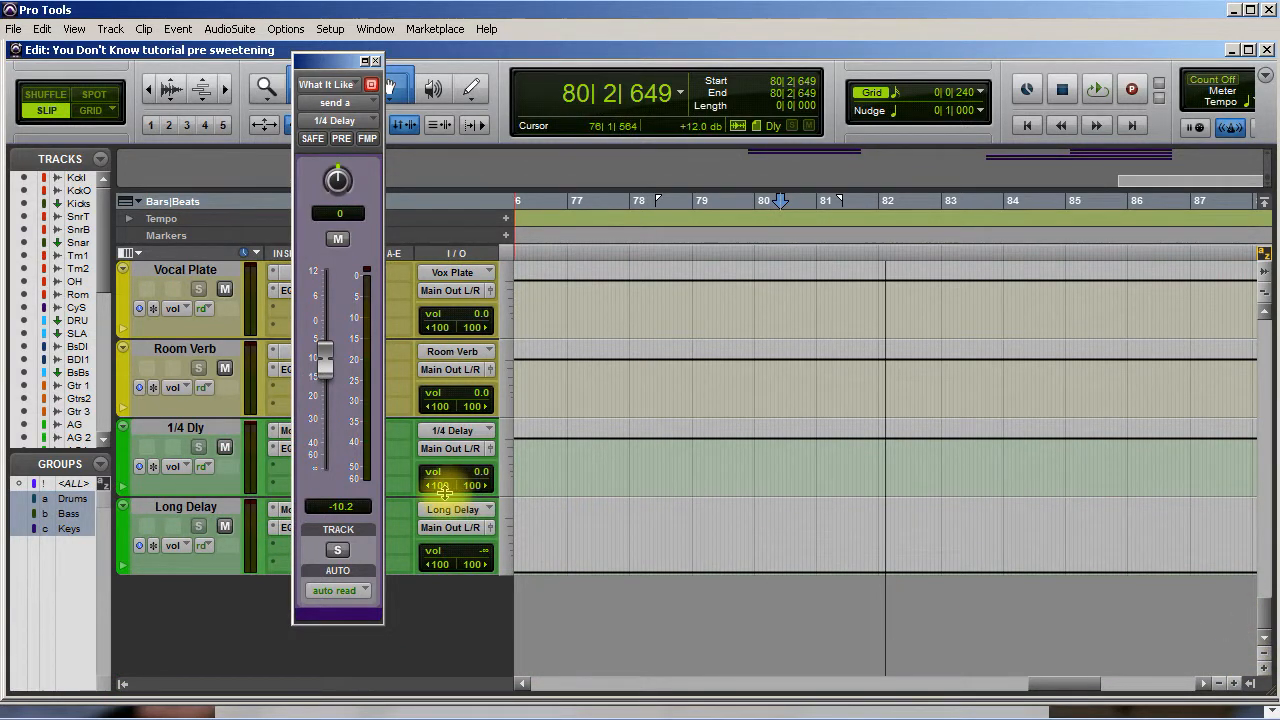
key("space")
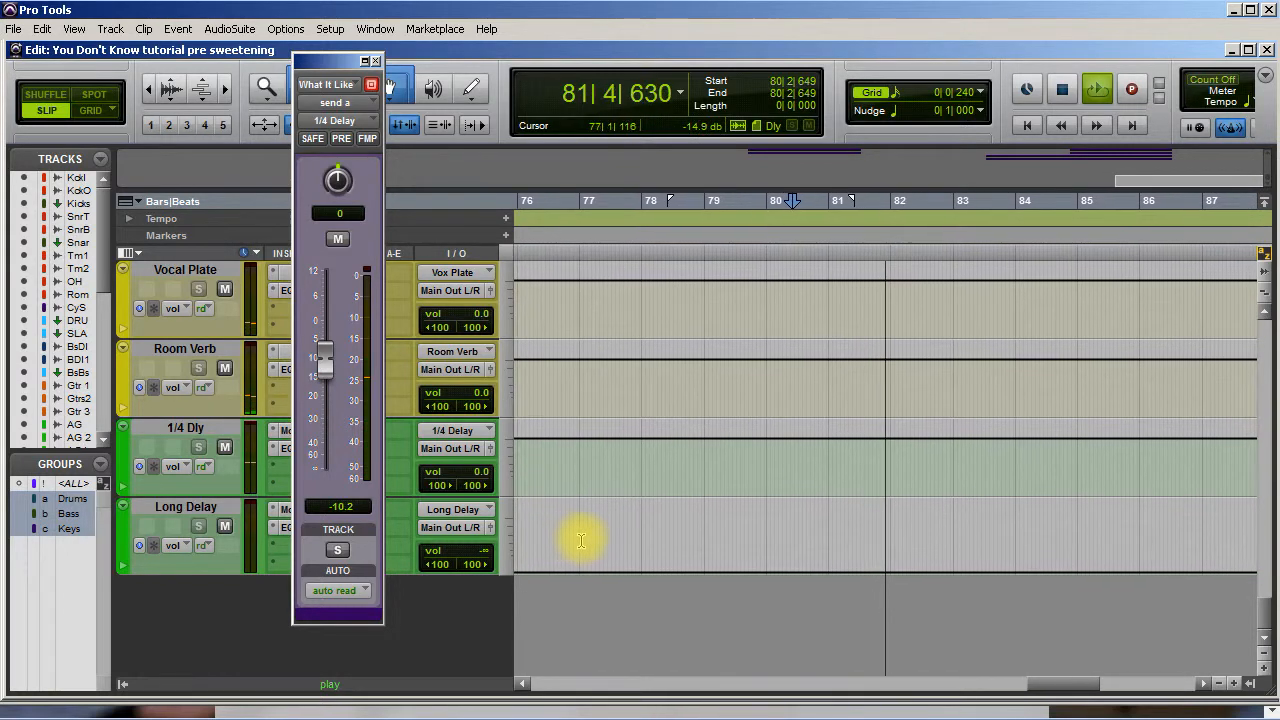
key("space")
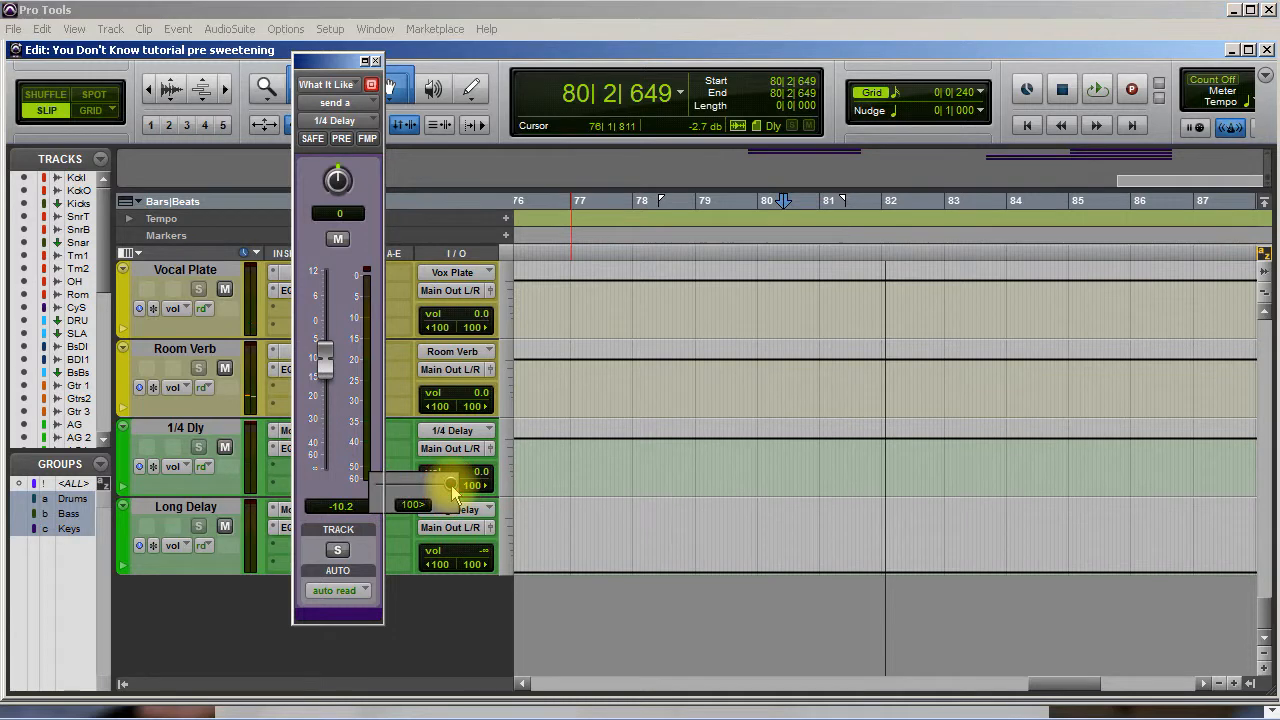
Step: Center both pans of the 1/4 Dly return and play the phrase again from 80|2|649
left_click(475, 487, "alt")
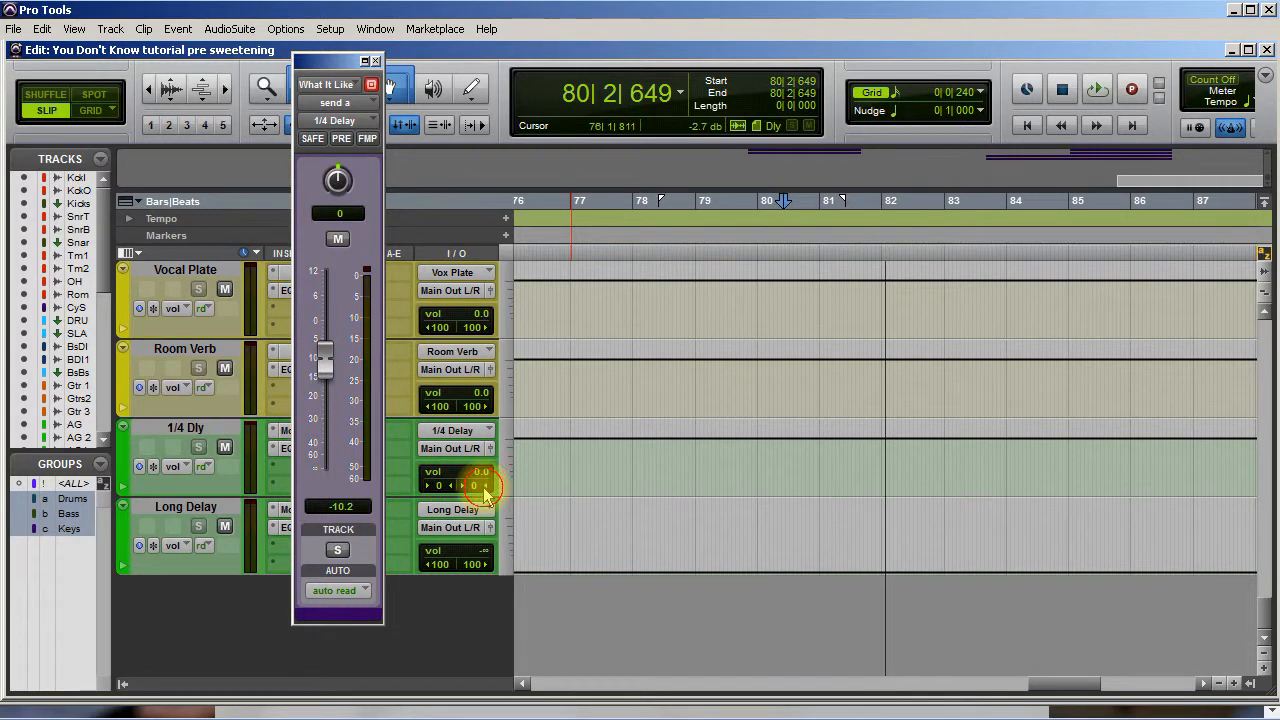
key("space")
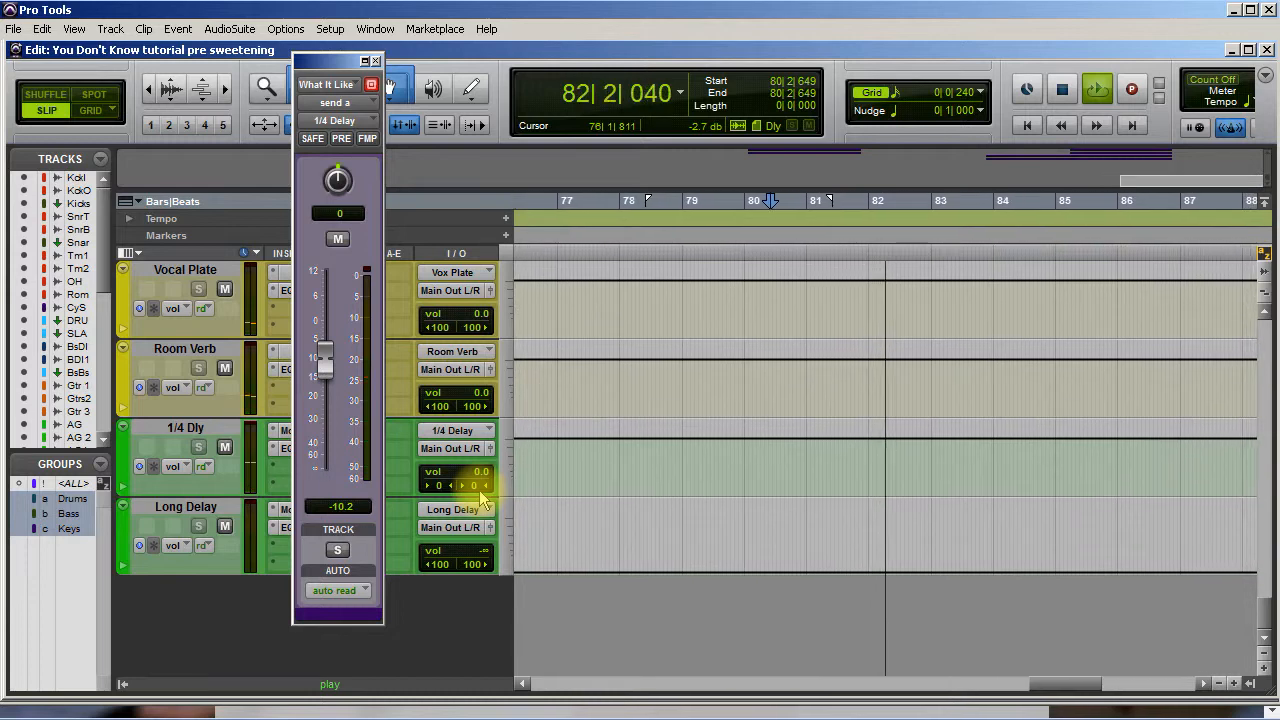
key("space")
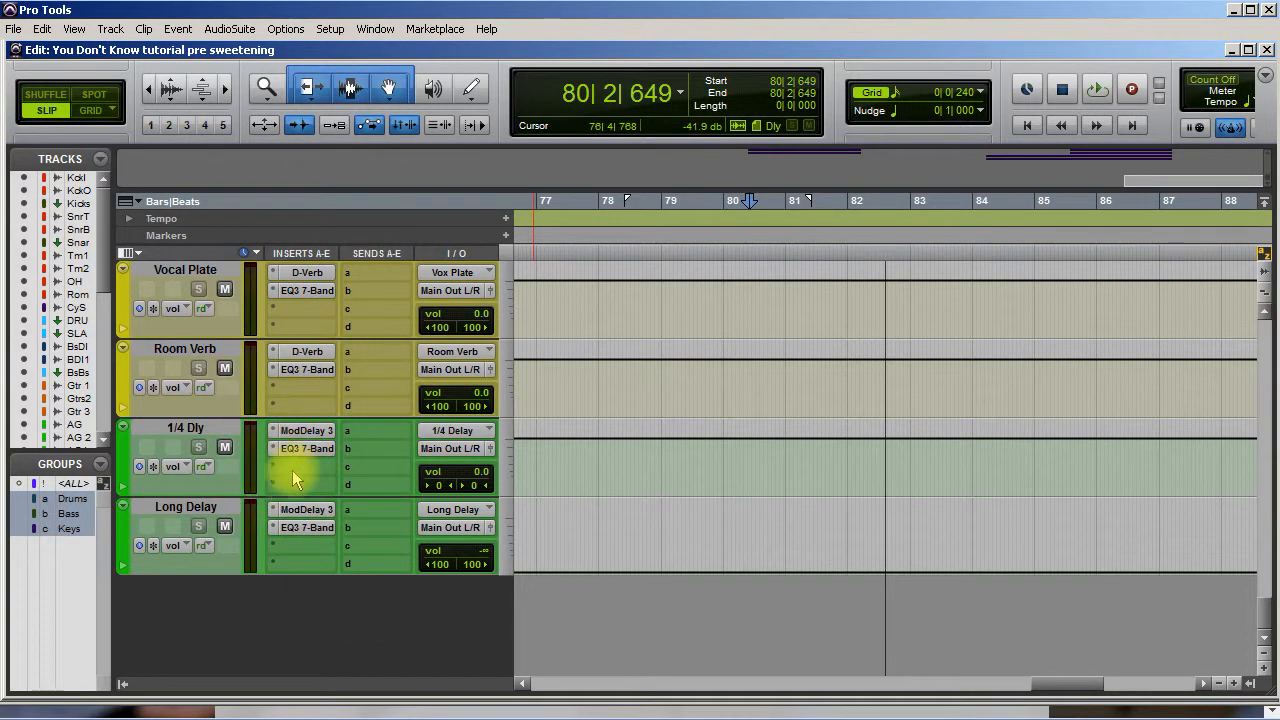
Step: Check the EQ on the 1/4 Dly return, then insert AIR Distortion (stereo) after it with its mix at 28 %
left_click(298, 455)
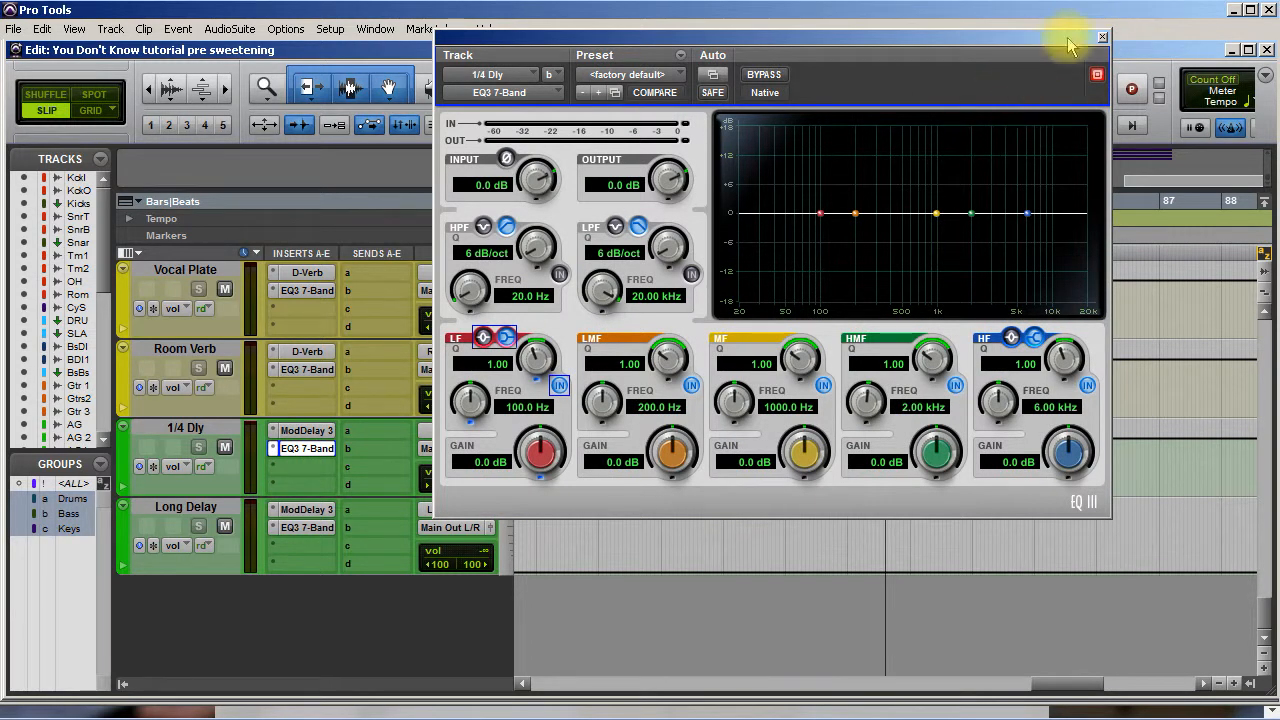
left_click(1104, 38)
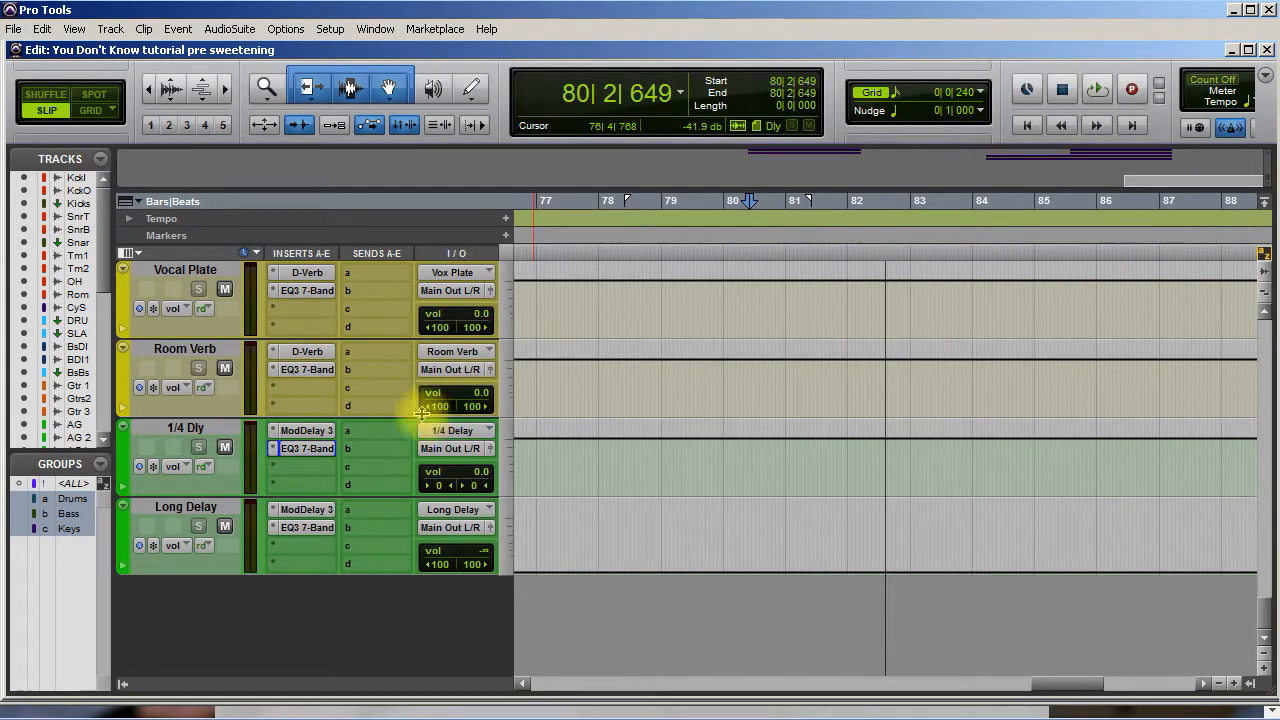
left_click(305, 466)
mouse_move(410, 495)
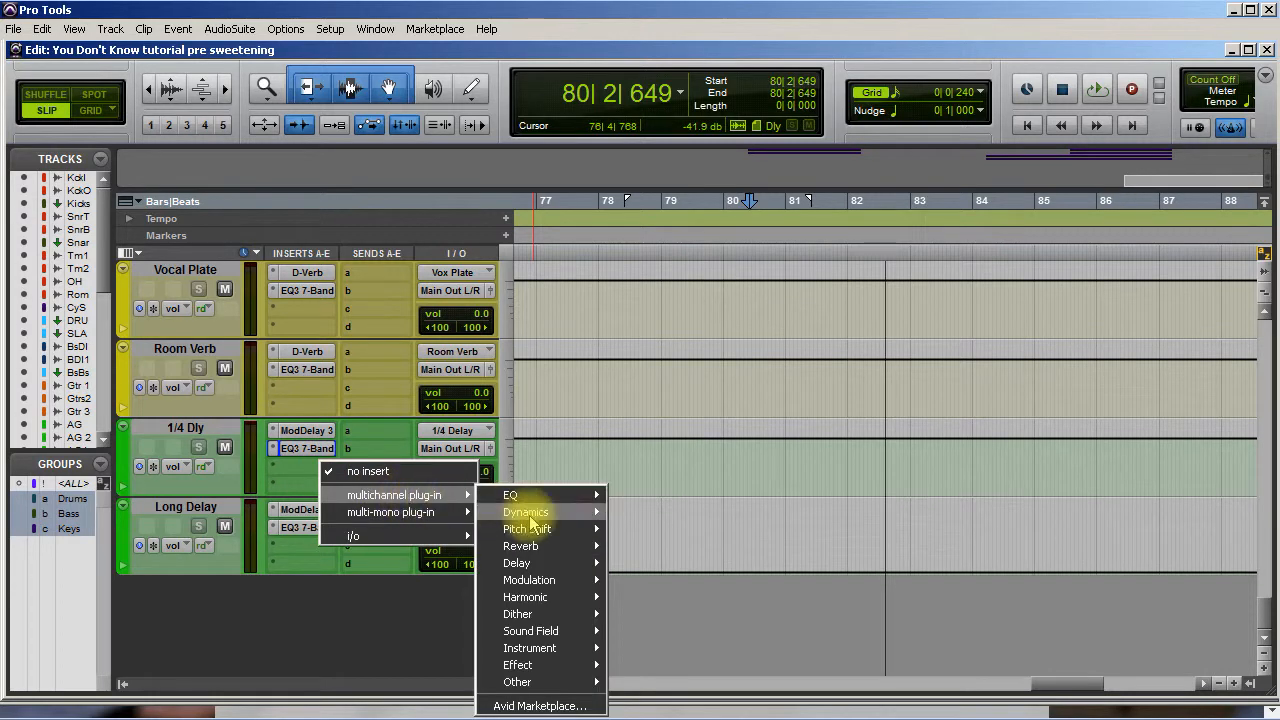
mouse_move(560, 597)
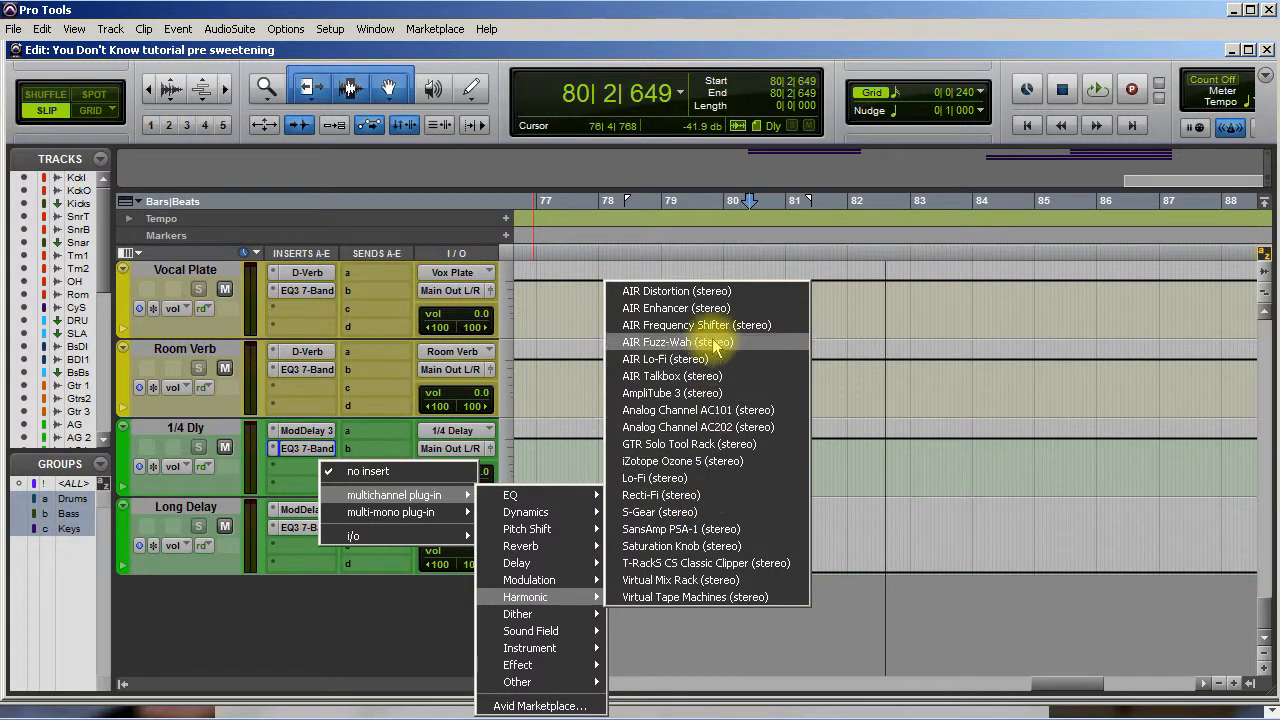
left_click(706, 292)
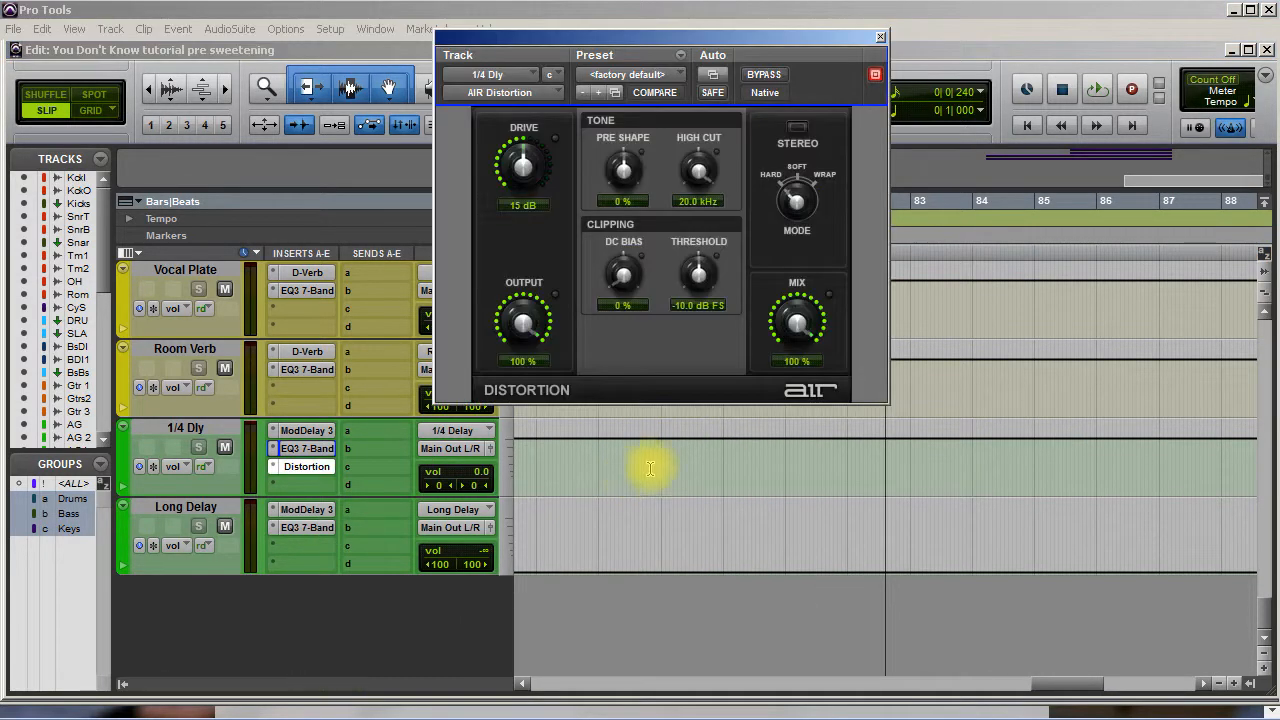
left_click_drag(797, 321, 797, 455)
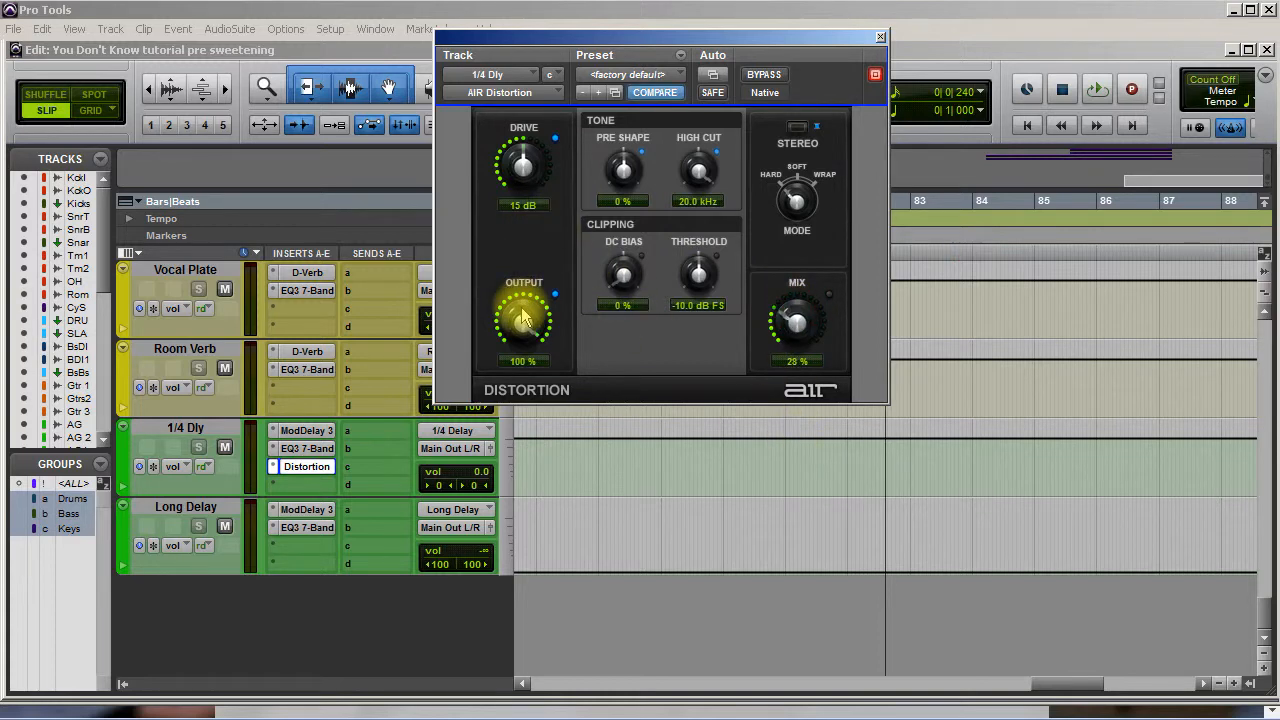
Step: While auditioning the phrase, set AIR Distortion on the 1/4 Dly return to 17 dB drive, 37 % mix and 64 % output, and close the plug-in
key("space")
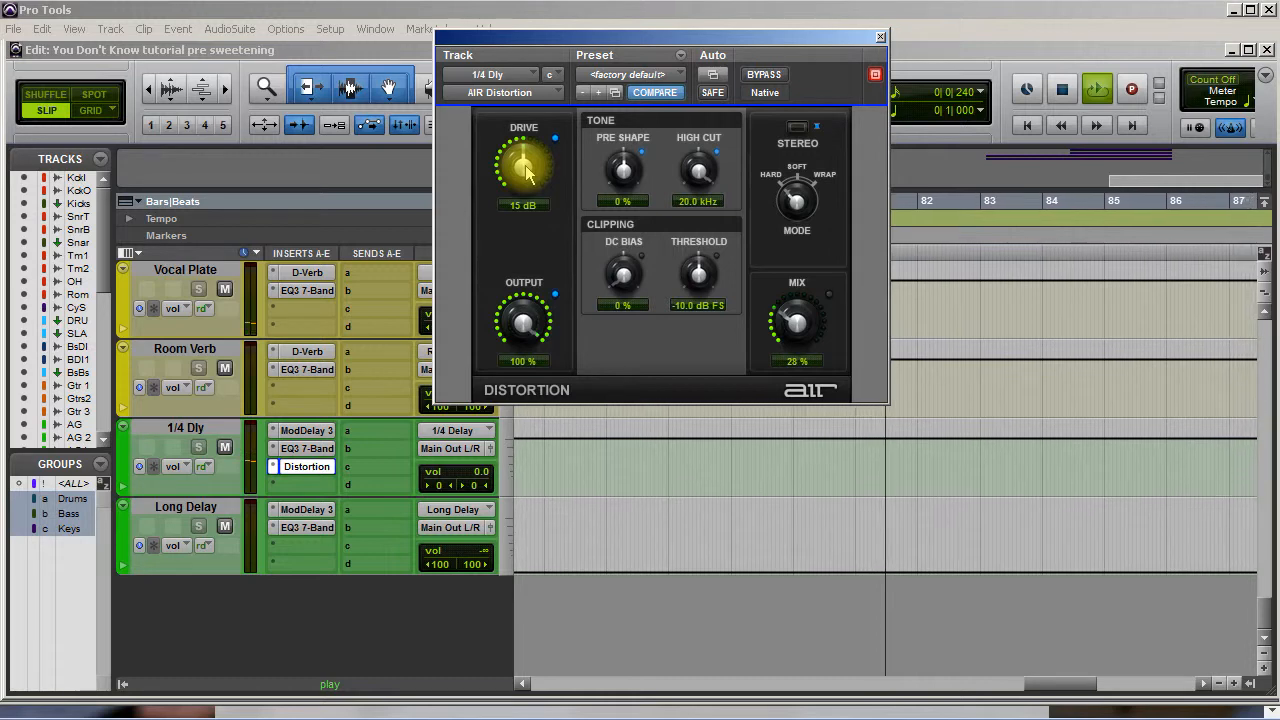
key("space")
key("space")
left_click_drag(795, 325, 786, 286)
left_click_drag(521, 135, 519, 165)
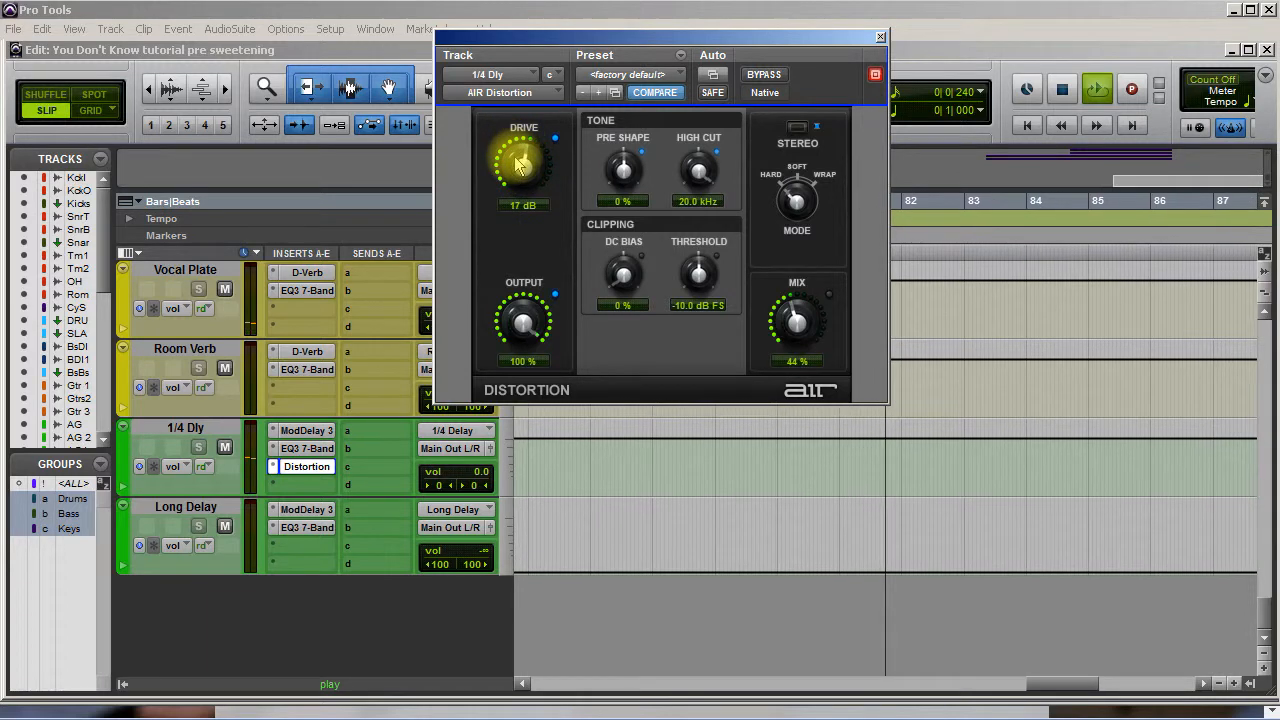
left_click_drag(795, 318, 793, 333)
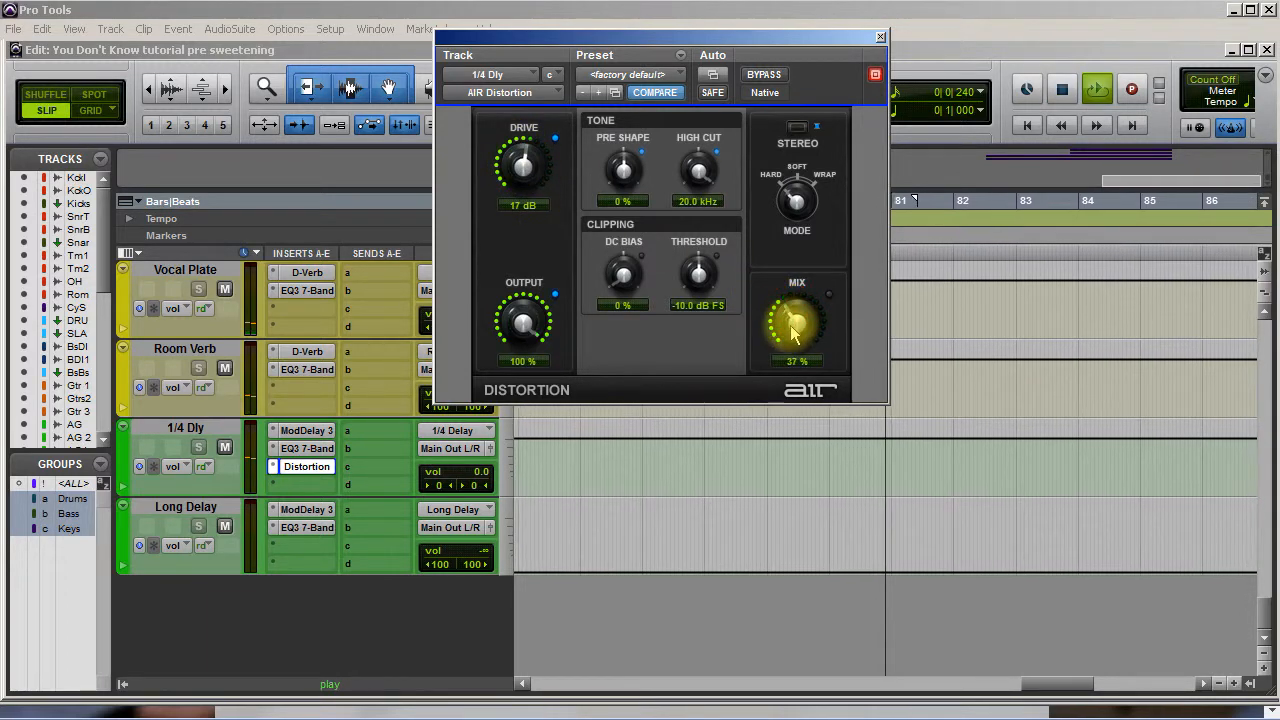
key("space")
key("space")
left_click_drag(536, 322, 523, 386)
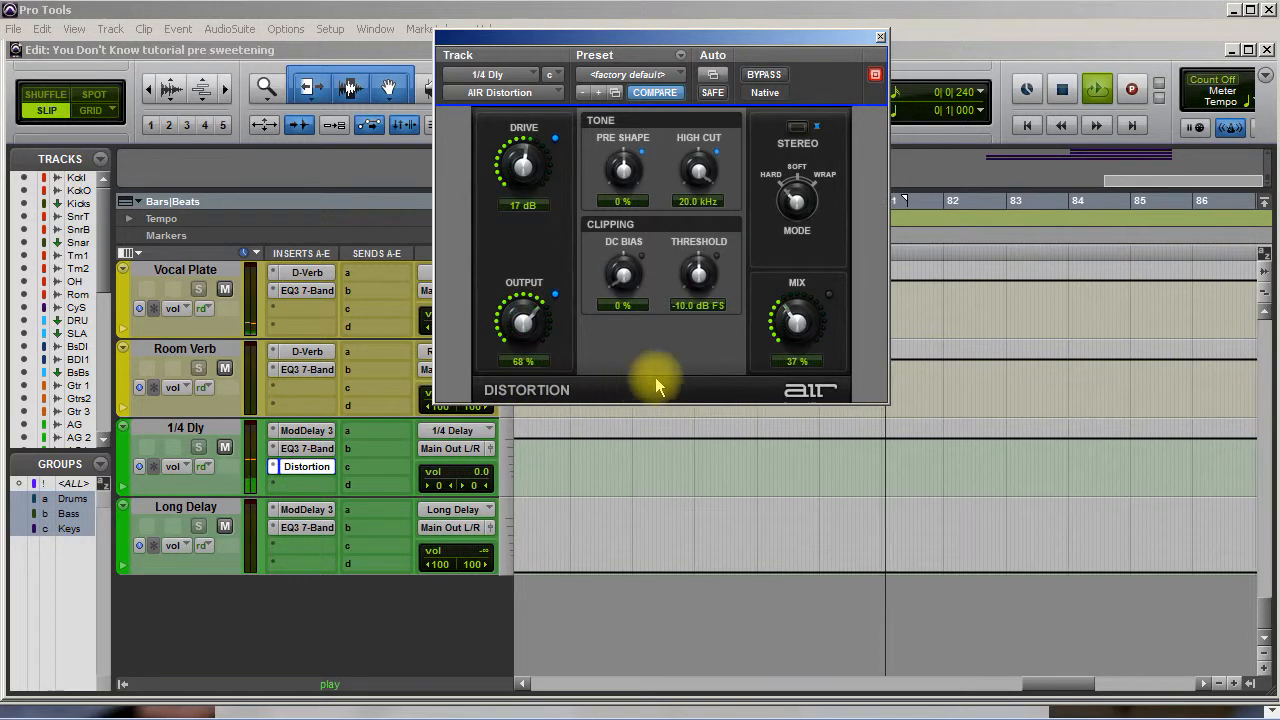
left_click_drag(548, 308, 545, 316)
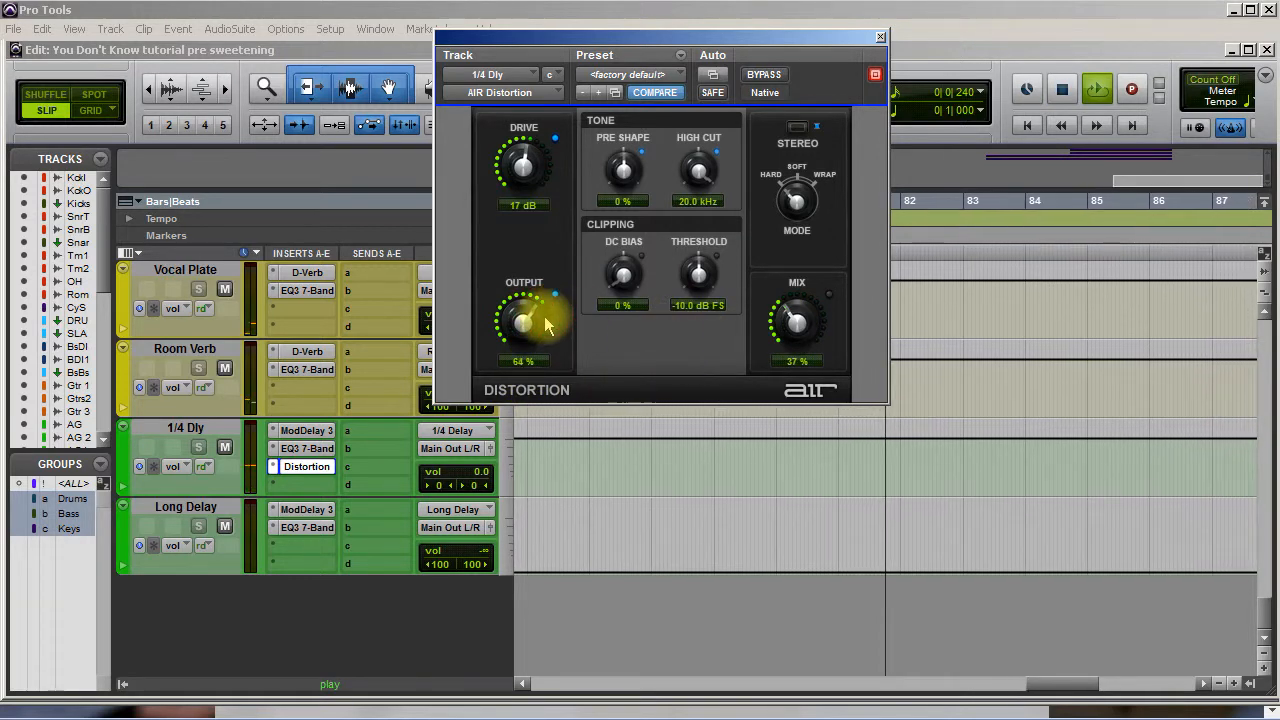
key("space")
left_click(880, 38)
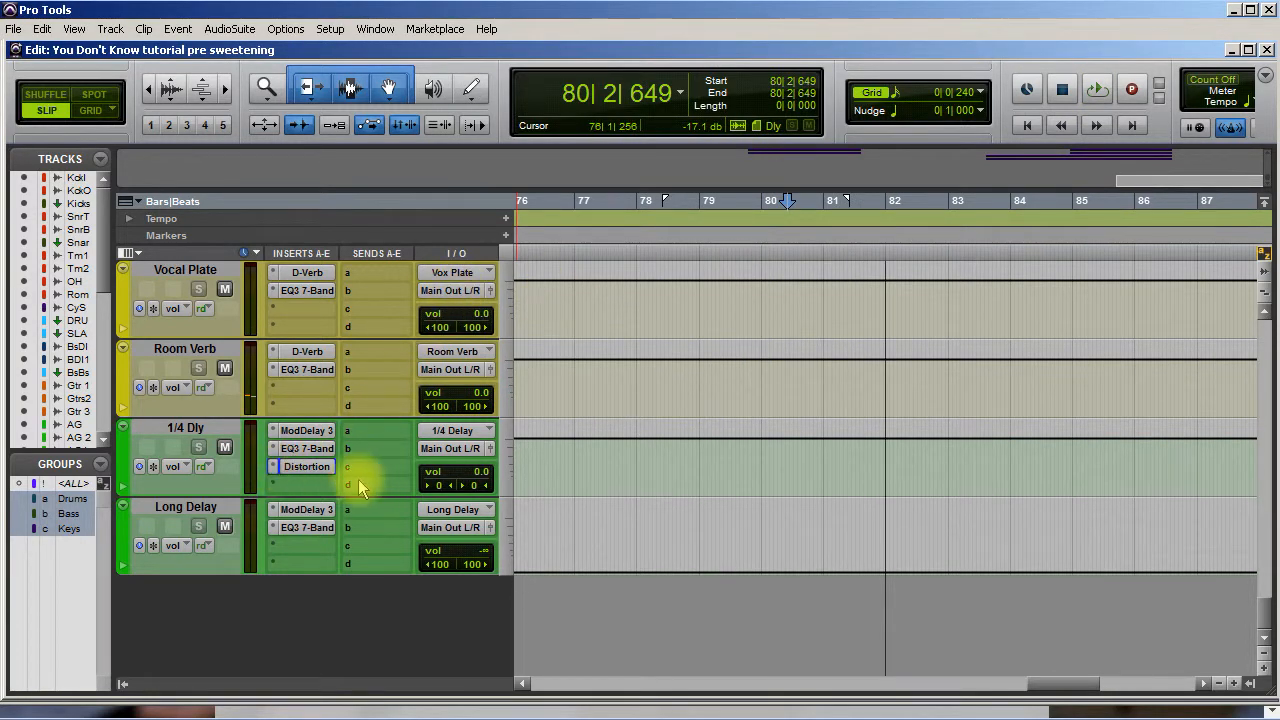
Step: Reset the left delay's groove to 0 % in Mod Delay III on the 1/4 Dly return, play the phrase and close the plug-in
left_click(300, 432)
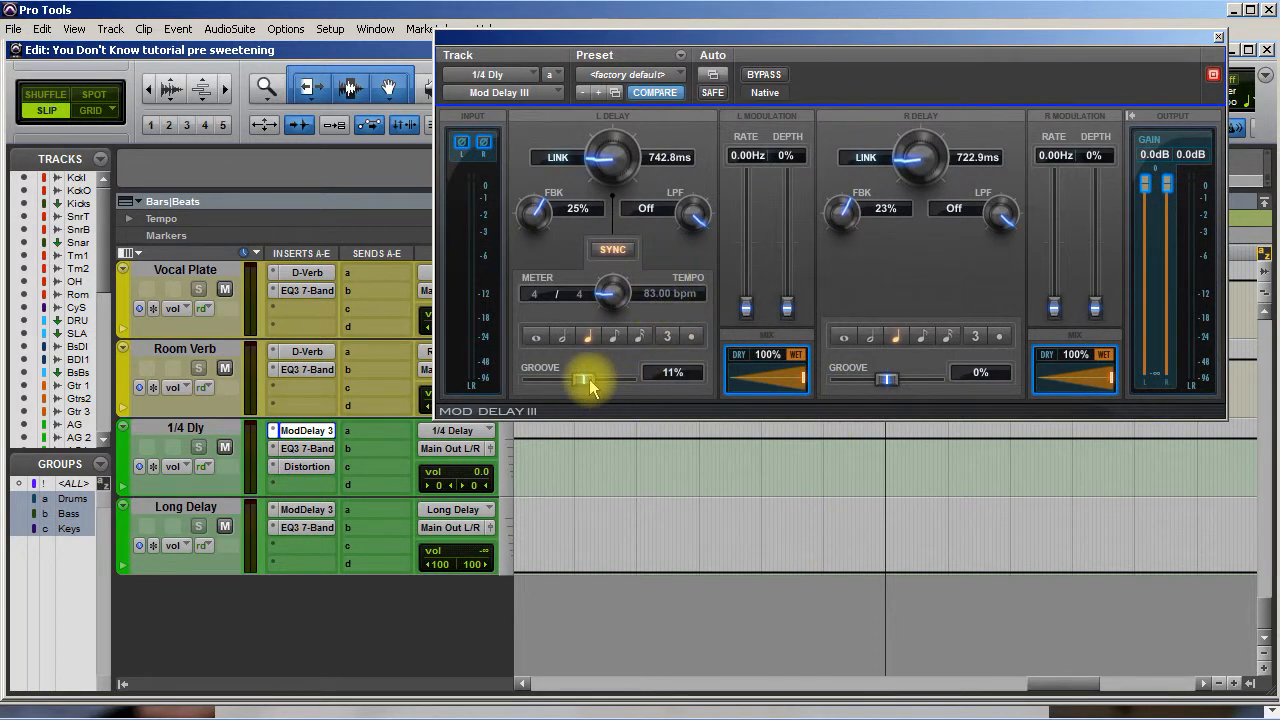
left_click(589, 379, "alt")
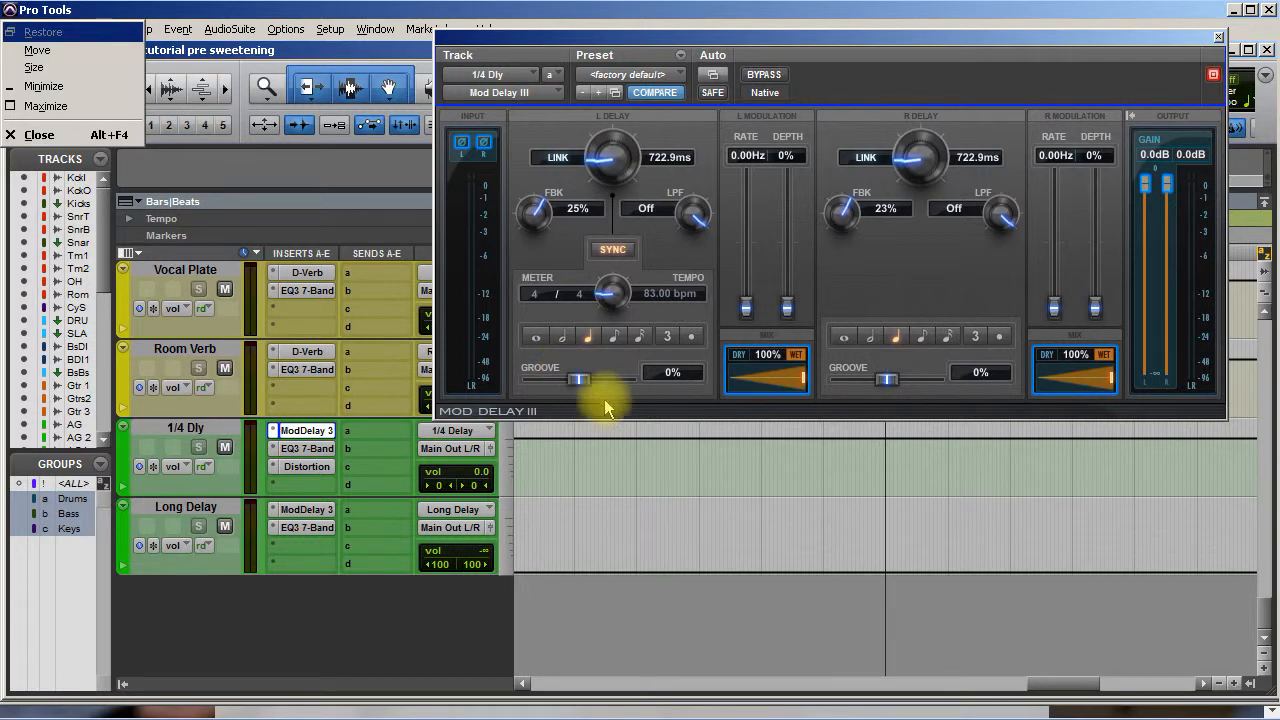
left_click(666, 460)
key("space")
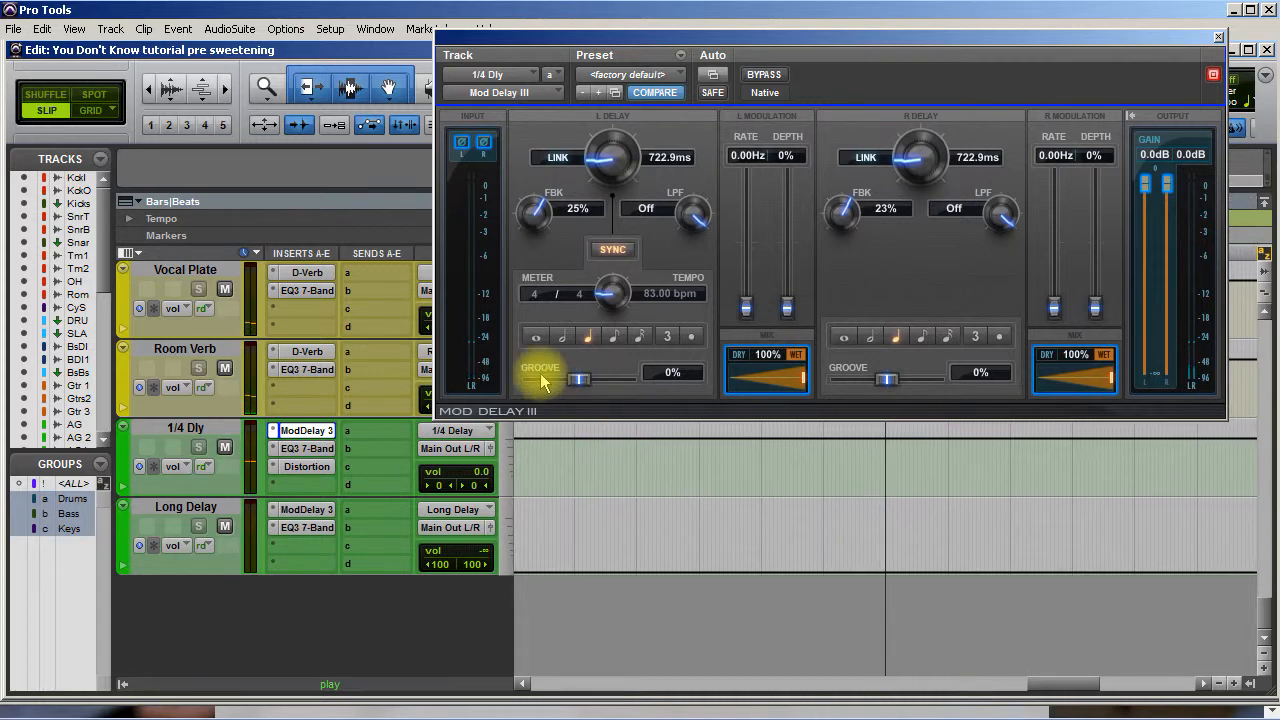
left_click(1218, 41)
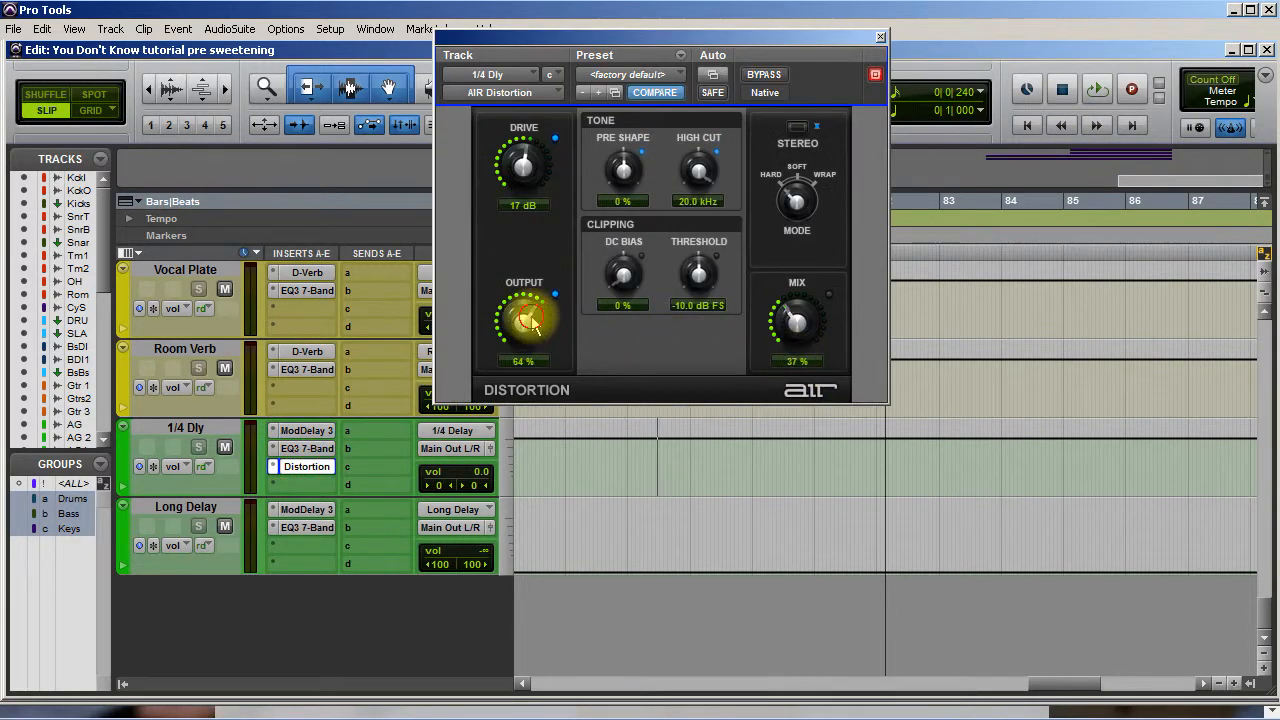
Step: Lower the AIR Distortion output on the 1/4 Dly return to 24 % while repeatedly auditioning the transition from 78|2|867, and close the plug-in
left_click_drag(527, 335, 527, 339)
key("space")
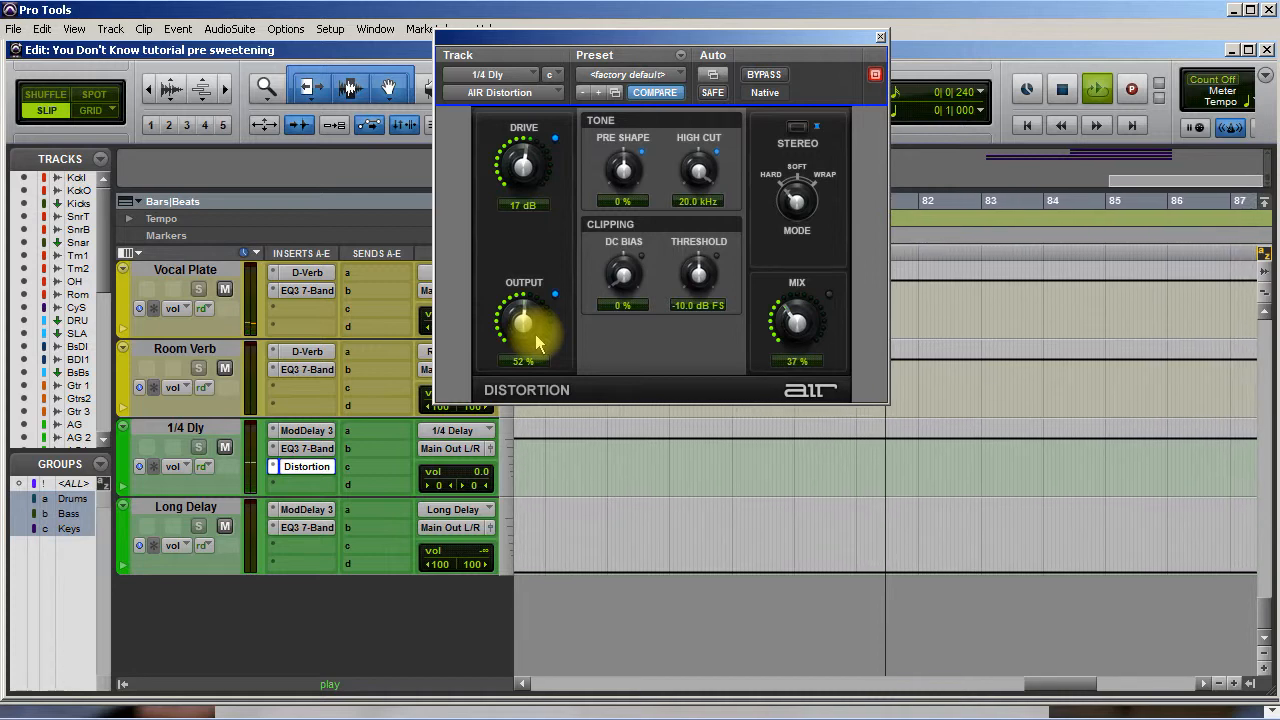
key("space")
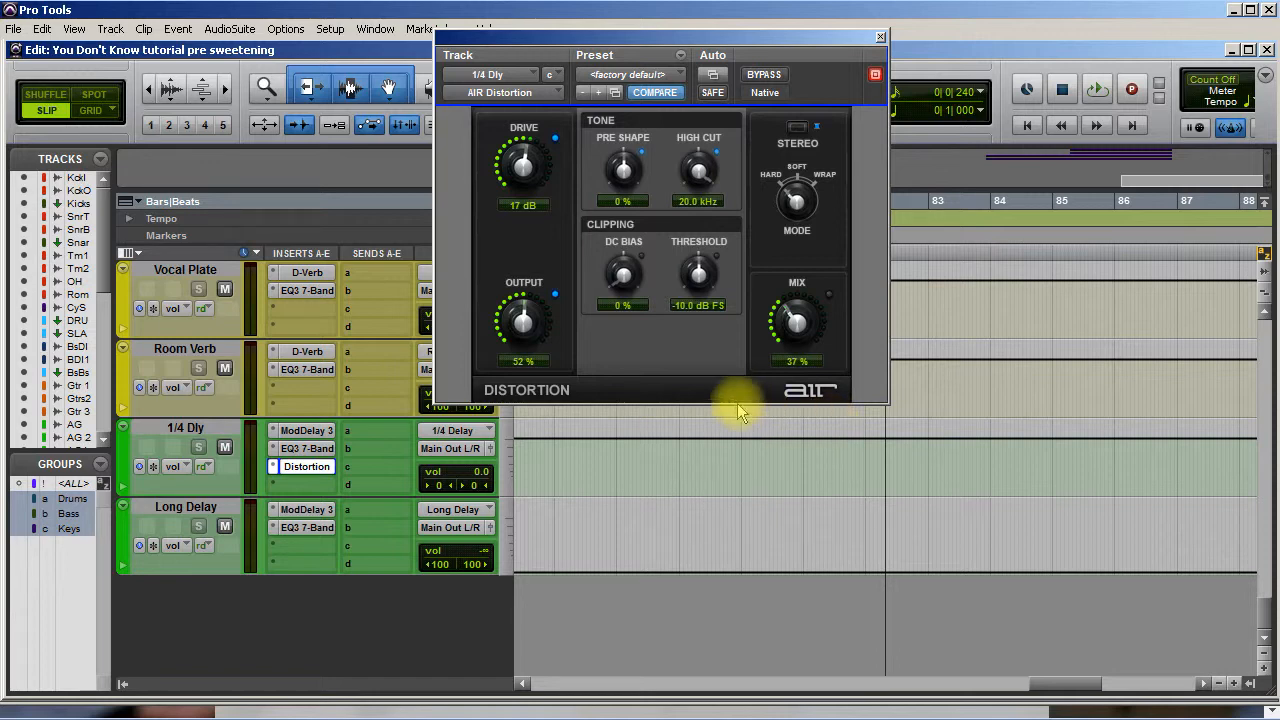
key("space")
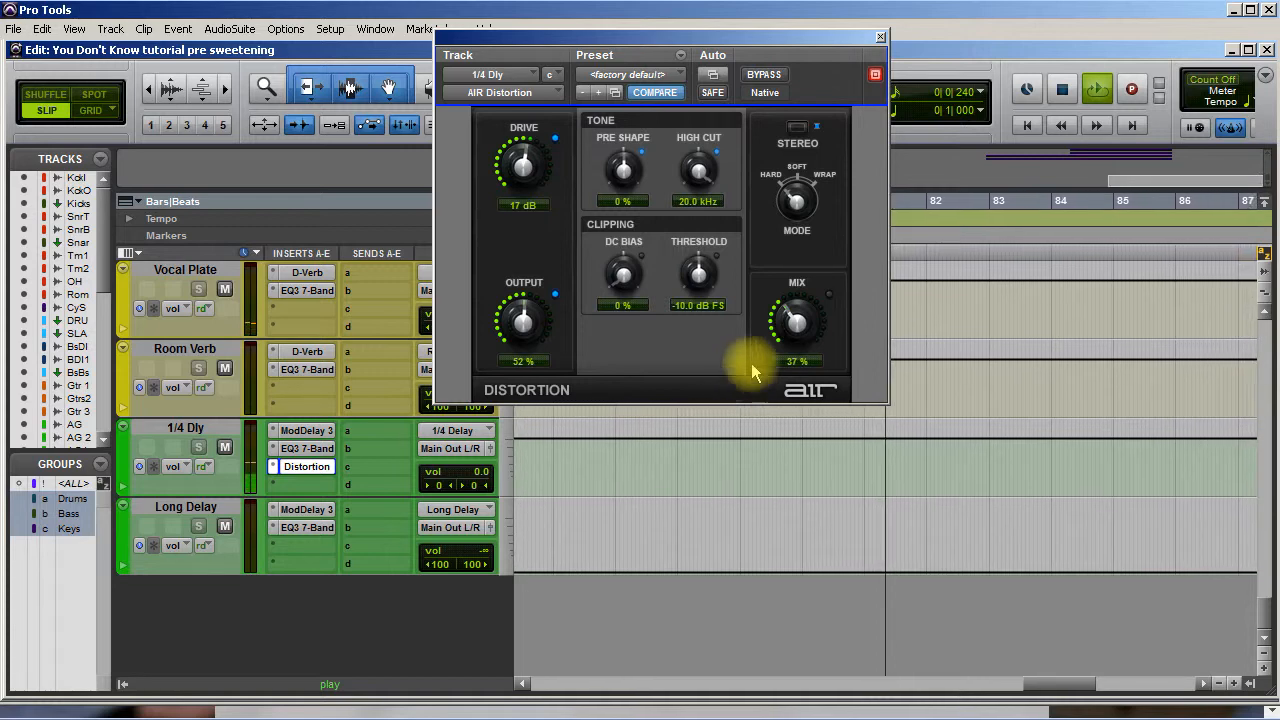
left_click_drag(521, 330, 518, 347)
key("space")
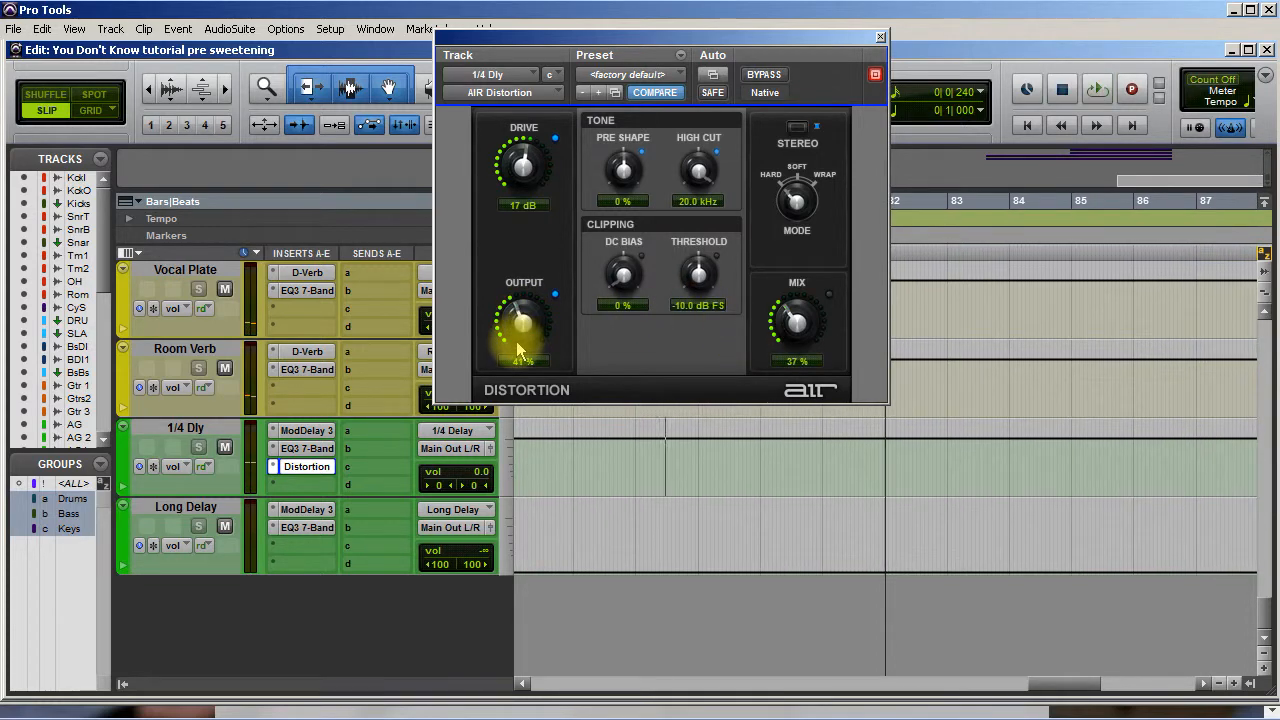
key("space")
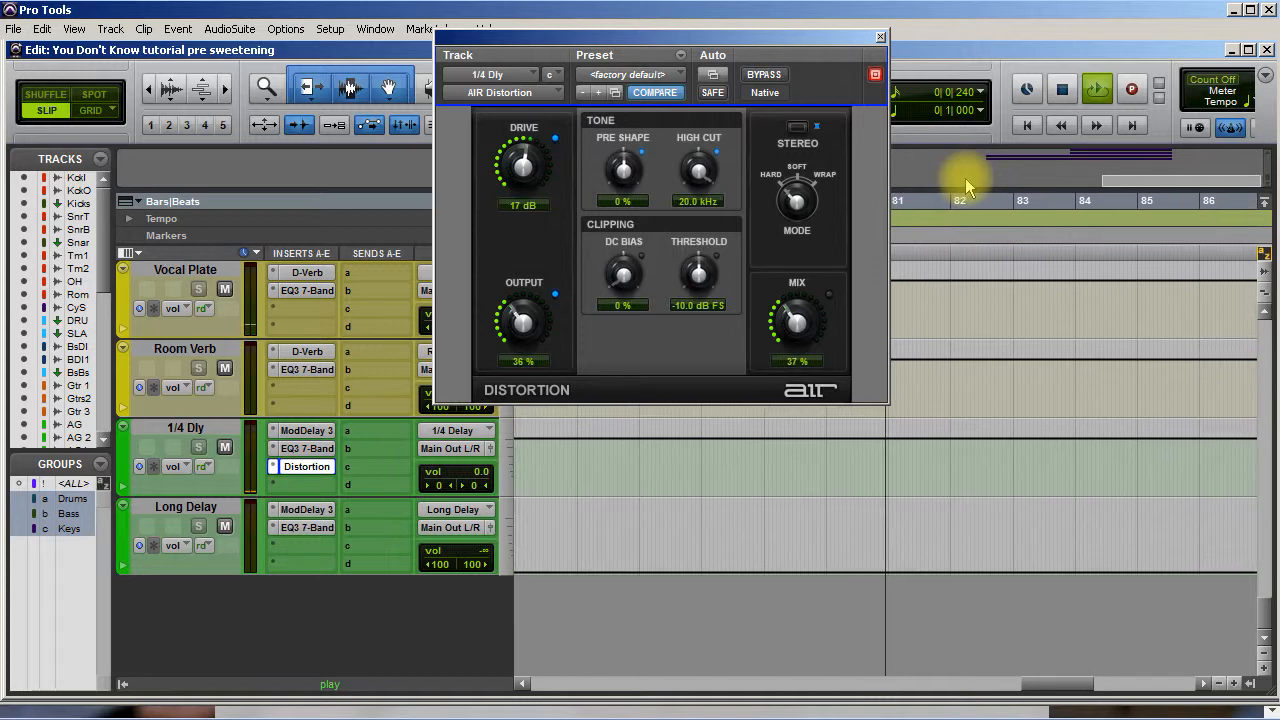
left_click_drag(528, 292, 522, 333)
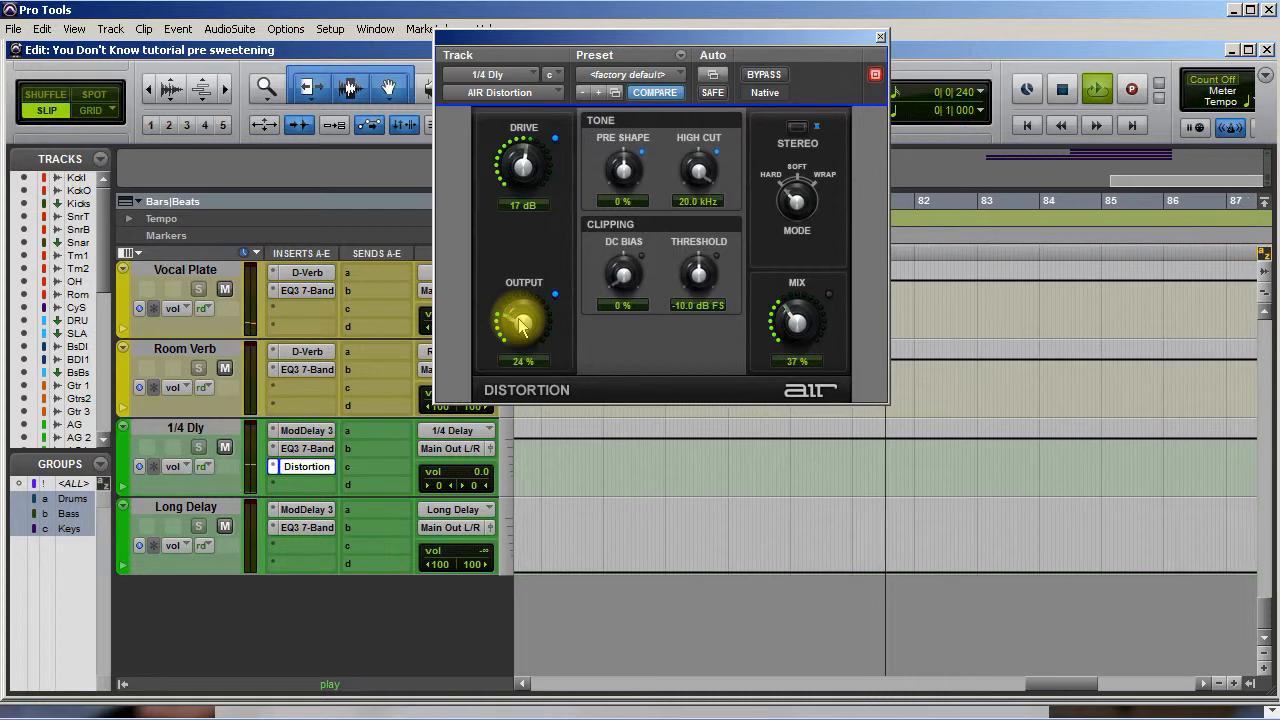
key("space")
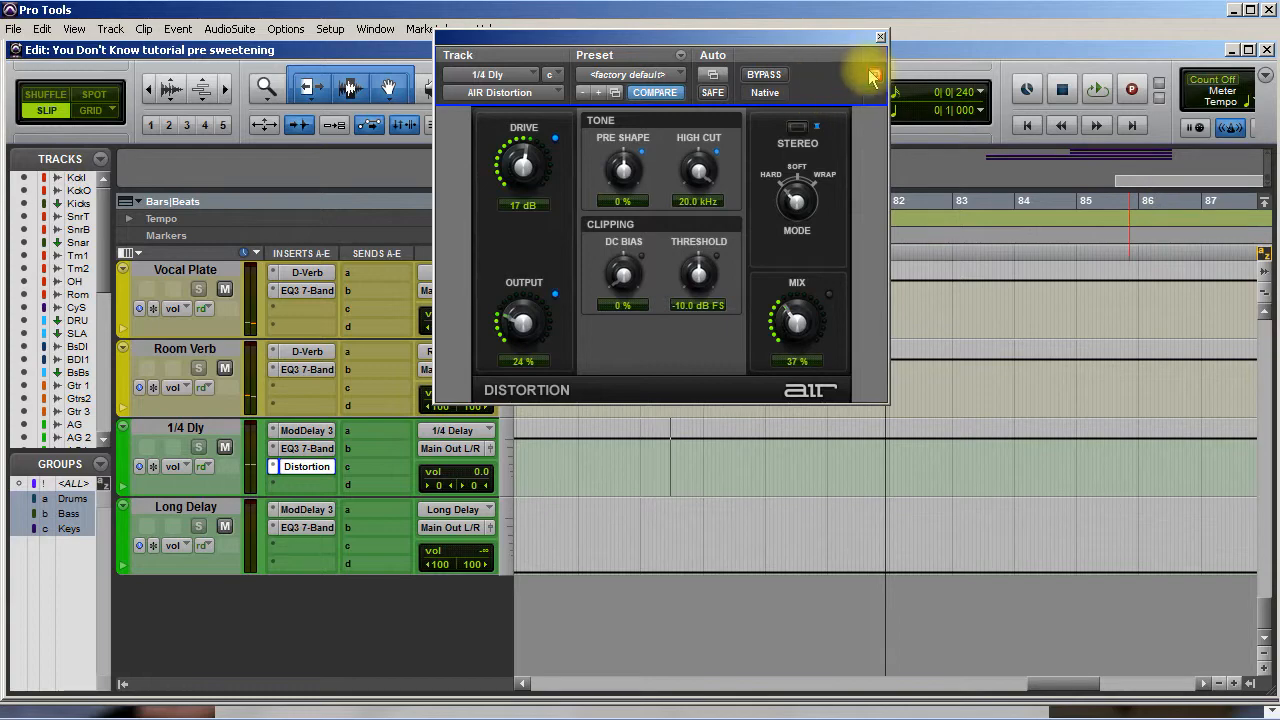
left_click(880, 38)
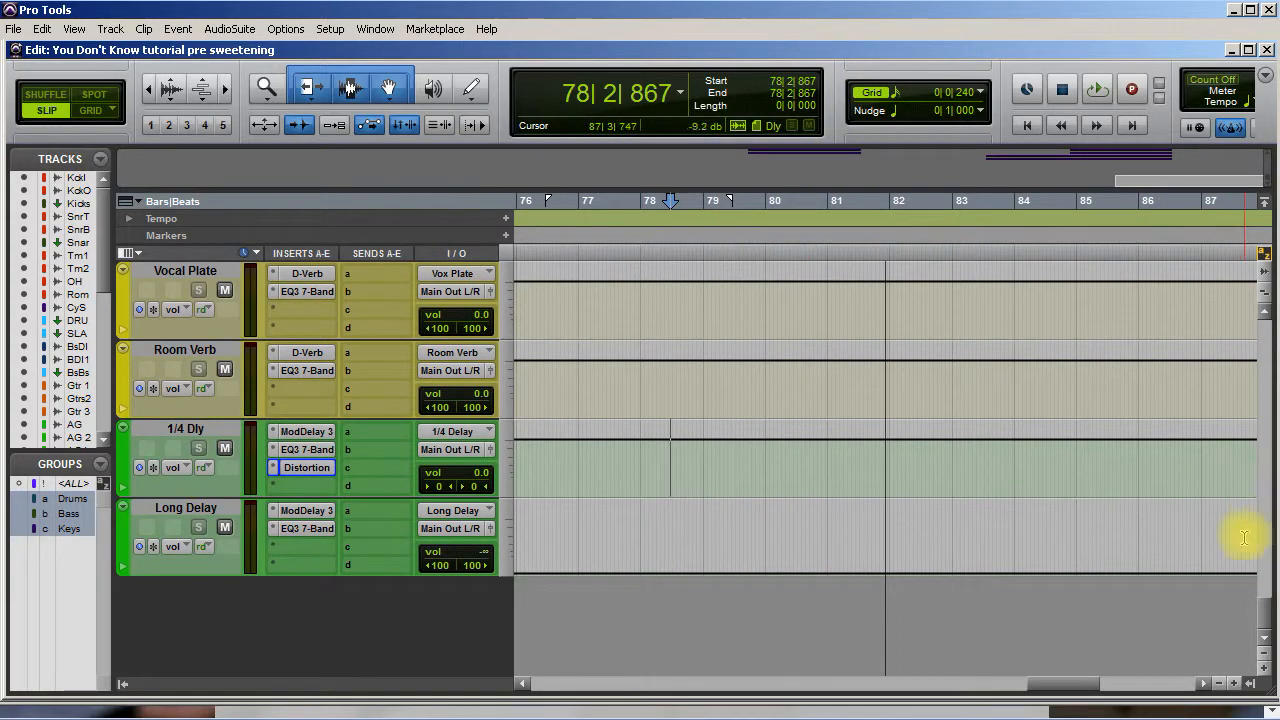
Step: Examine the drum, bass, guitar and keys tracks and the cymbal swell around the transition between bars 76 and 87
left_click_drag(1267, 617, 1267, 393)
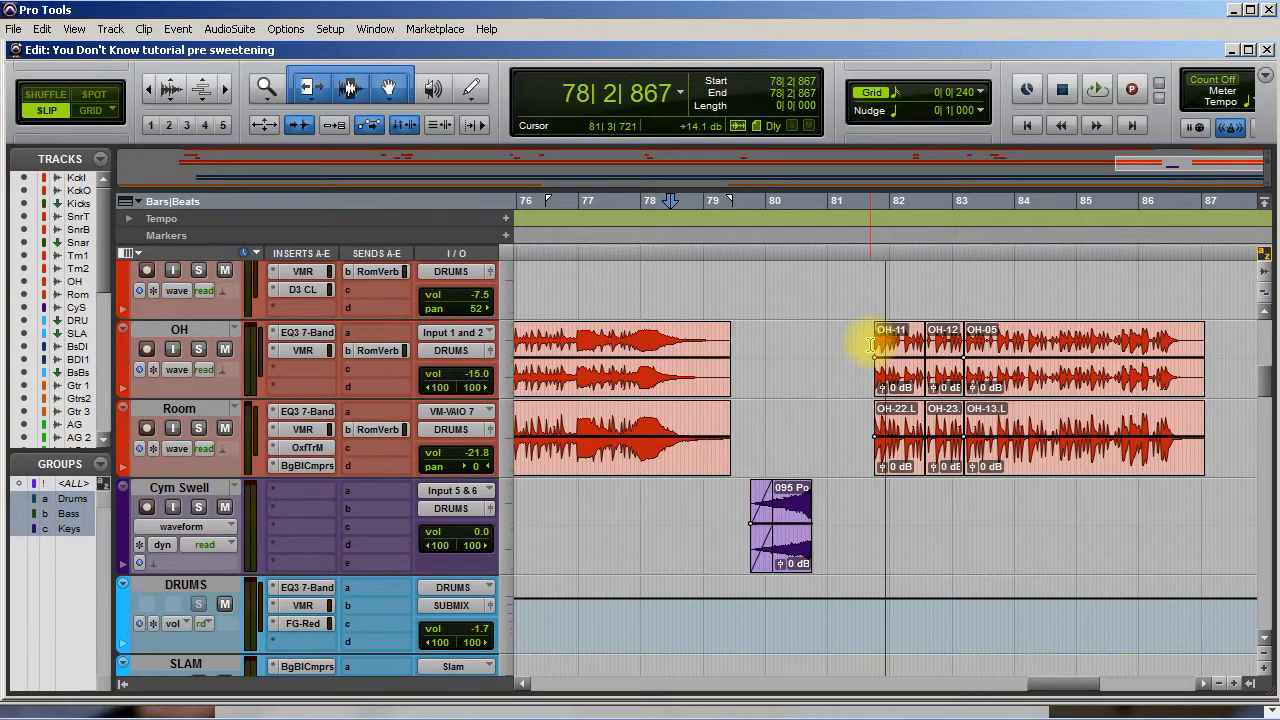
scroll(864, 477, "up", 6)
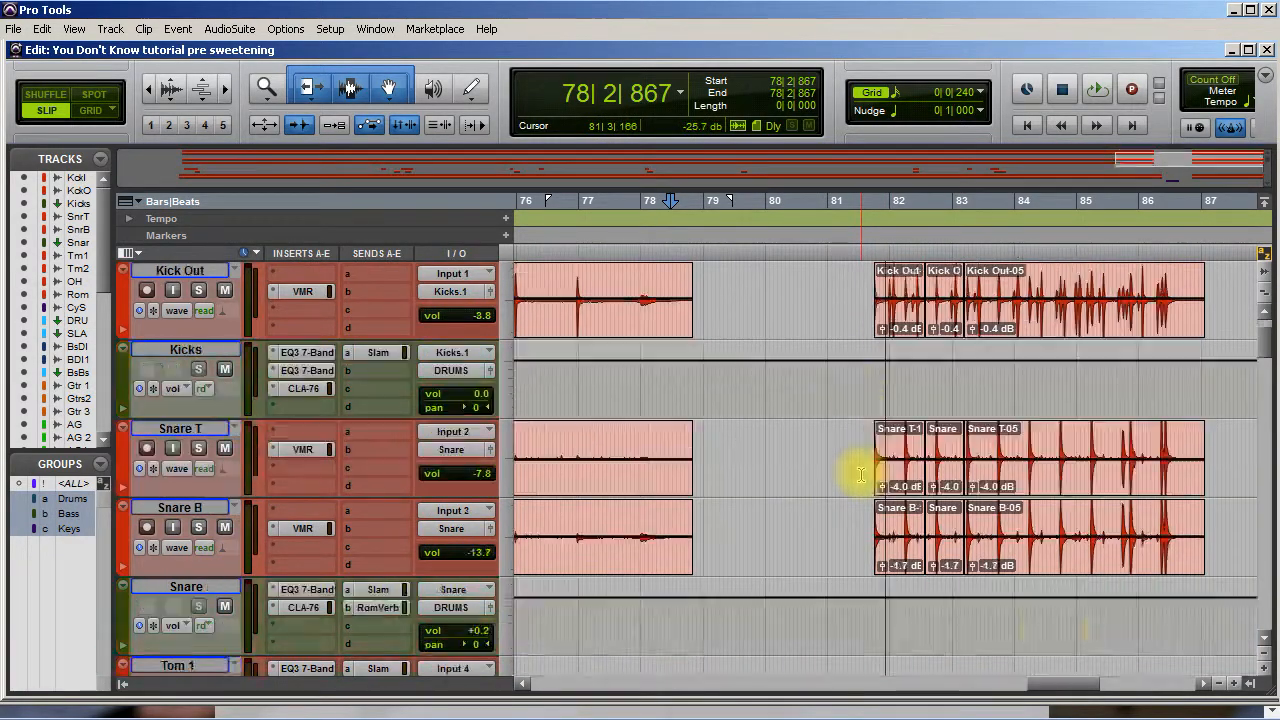
scroll(861, 476, "down", 10)
scroll(857, 472, "down", 15)
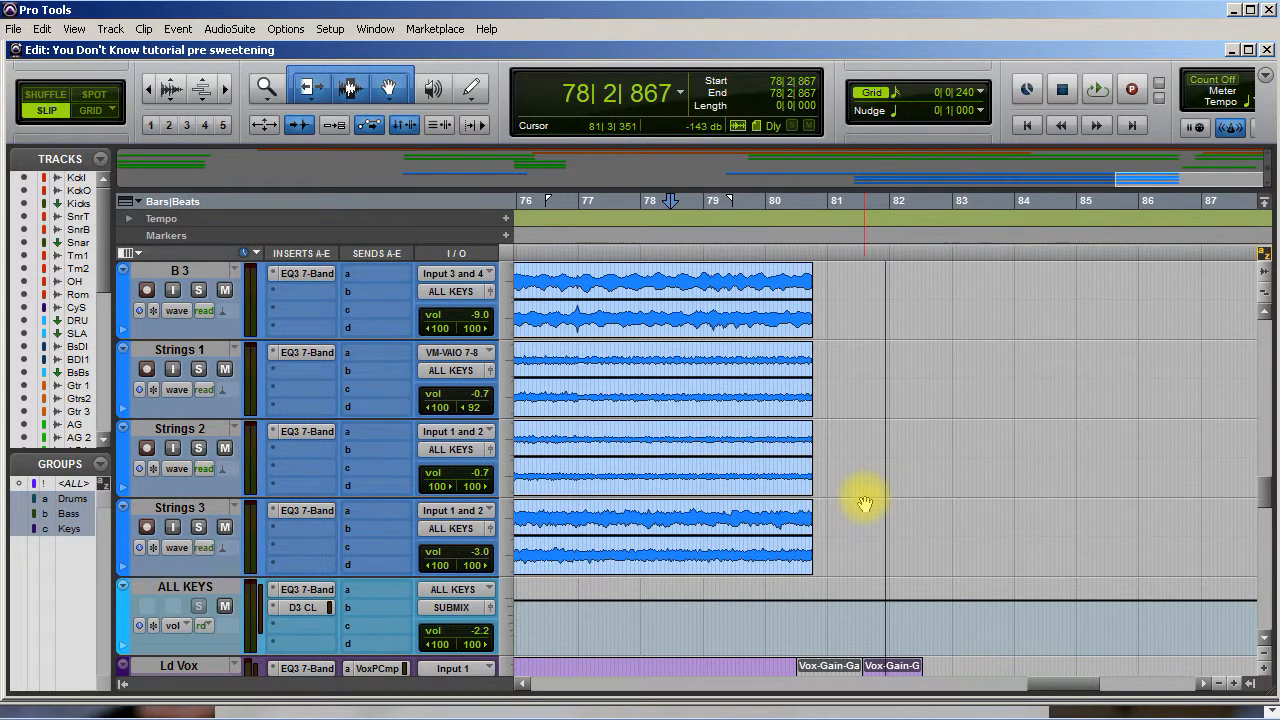
scroll(863, 503, "up", 6)
scroll(865, 503, "down", 4)
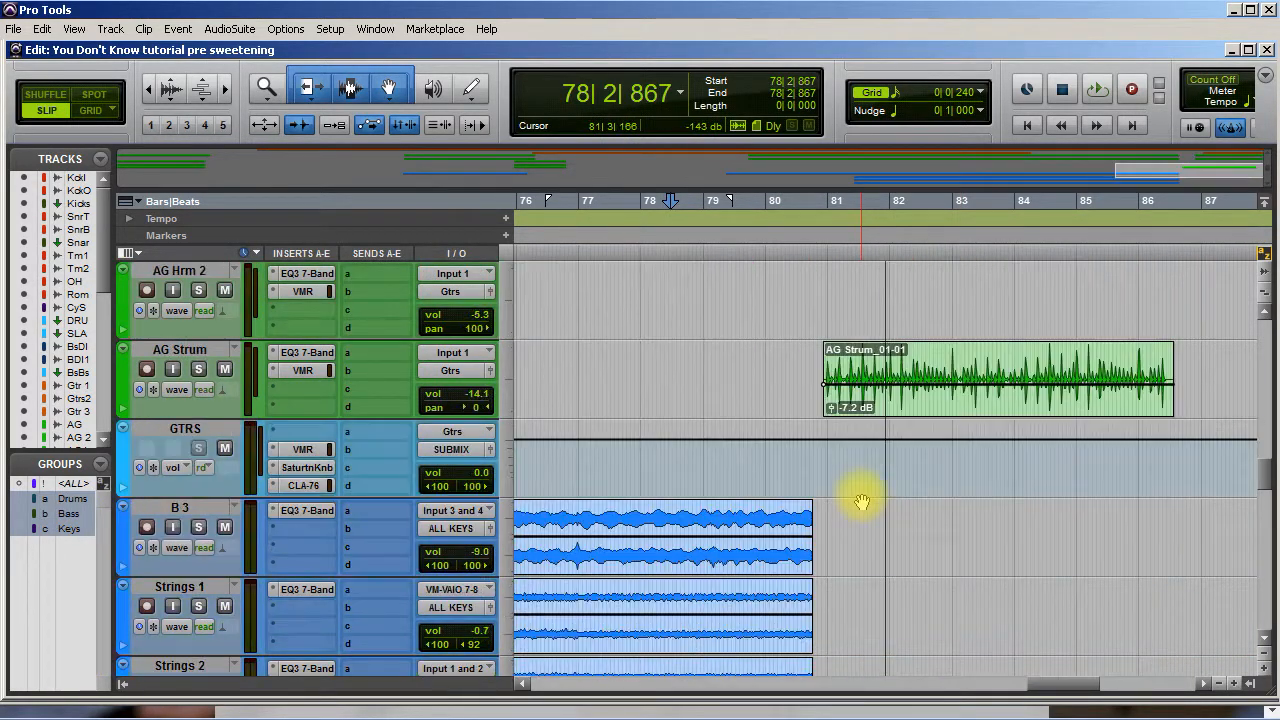
scroll(860, 500, "up", 1)
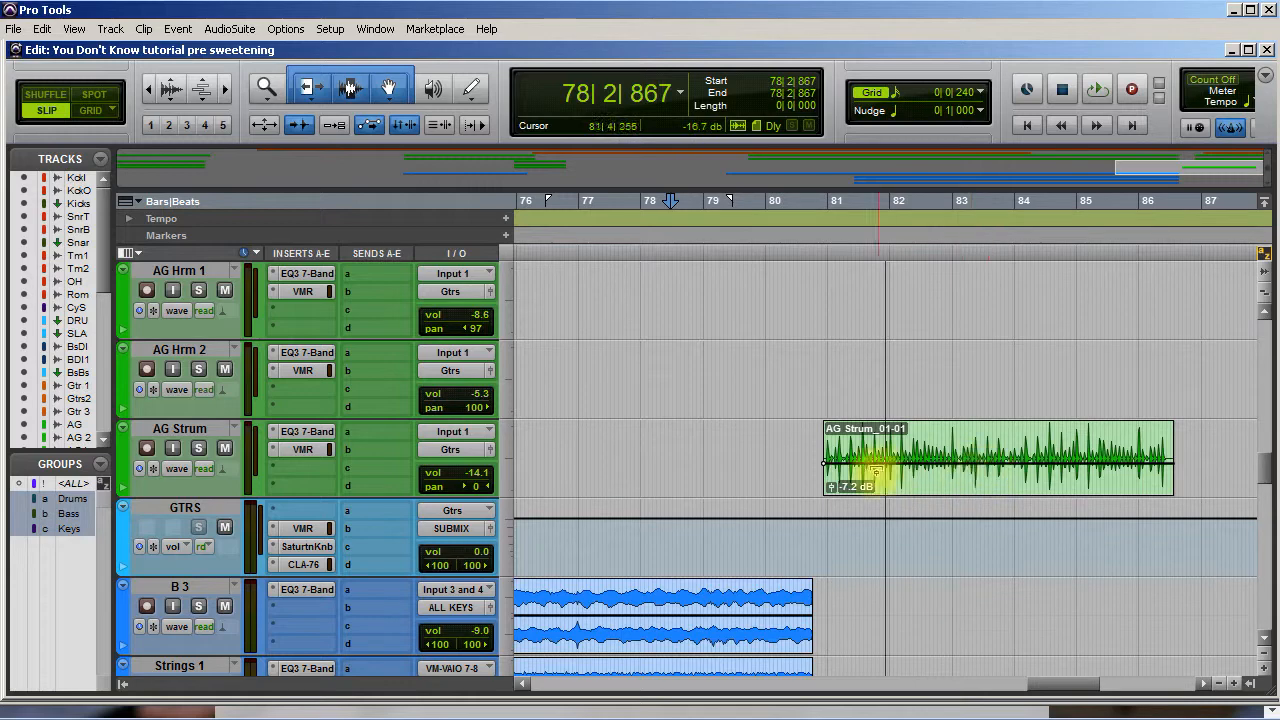
scroll(916, 498, "up", 3)
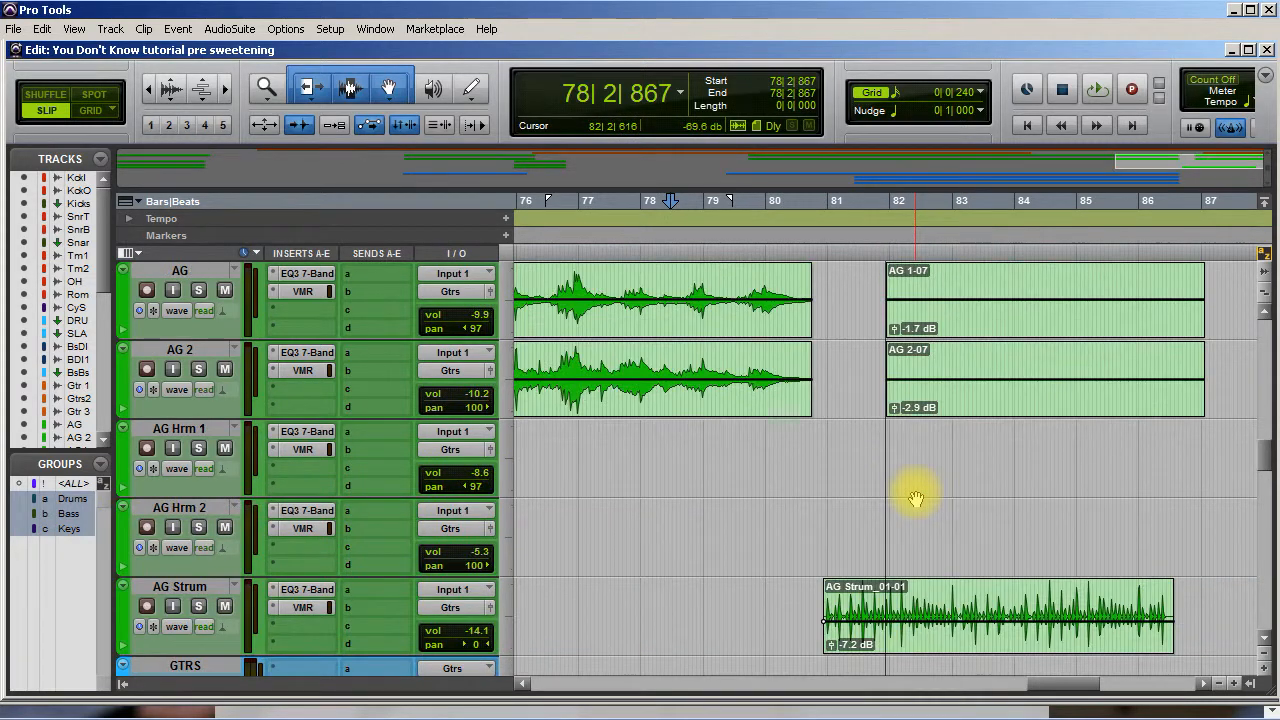
scroll(916, 498, "up", 2)
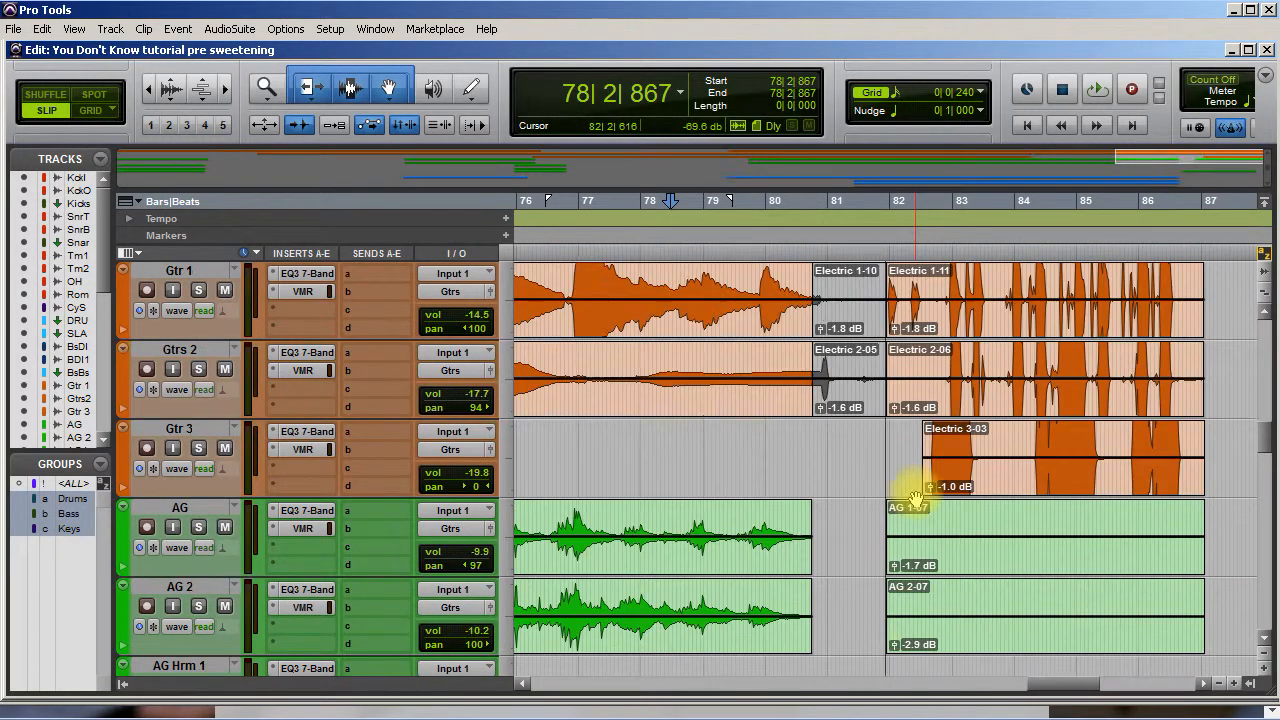
scroll(916, 498, "up", 2)
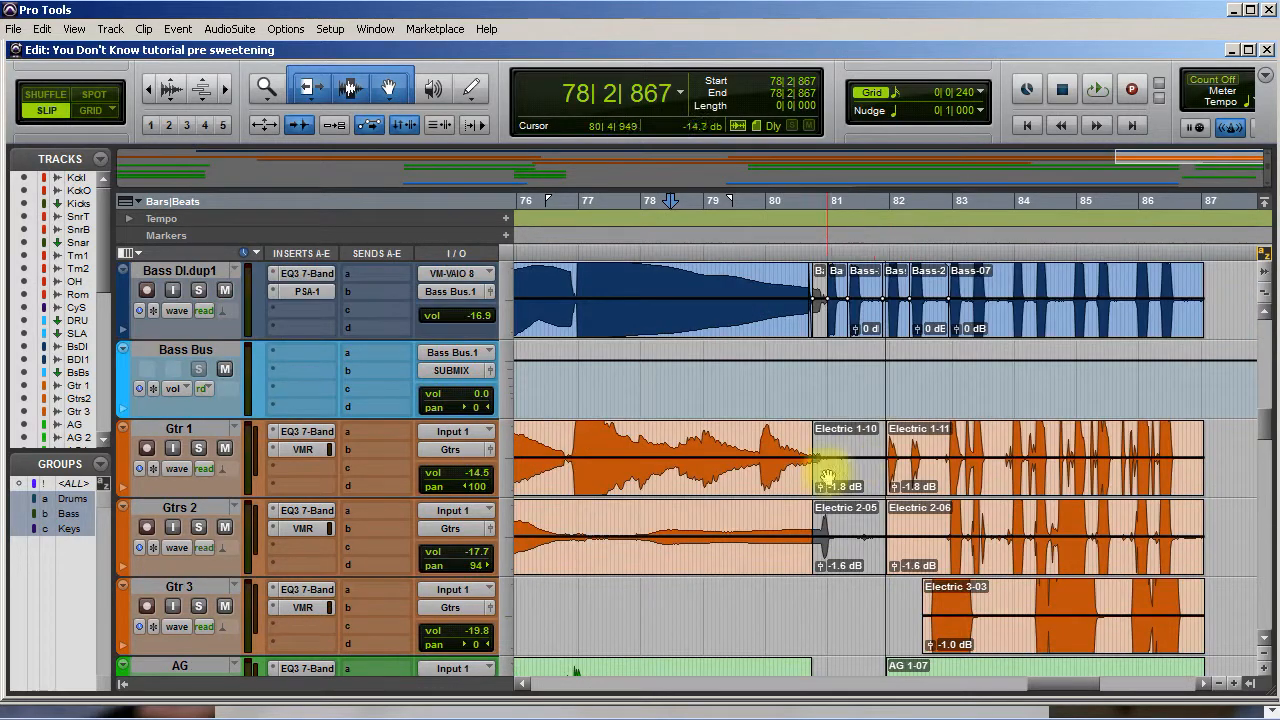
scroll(857, 505, "up", 3)
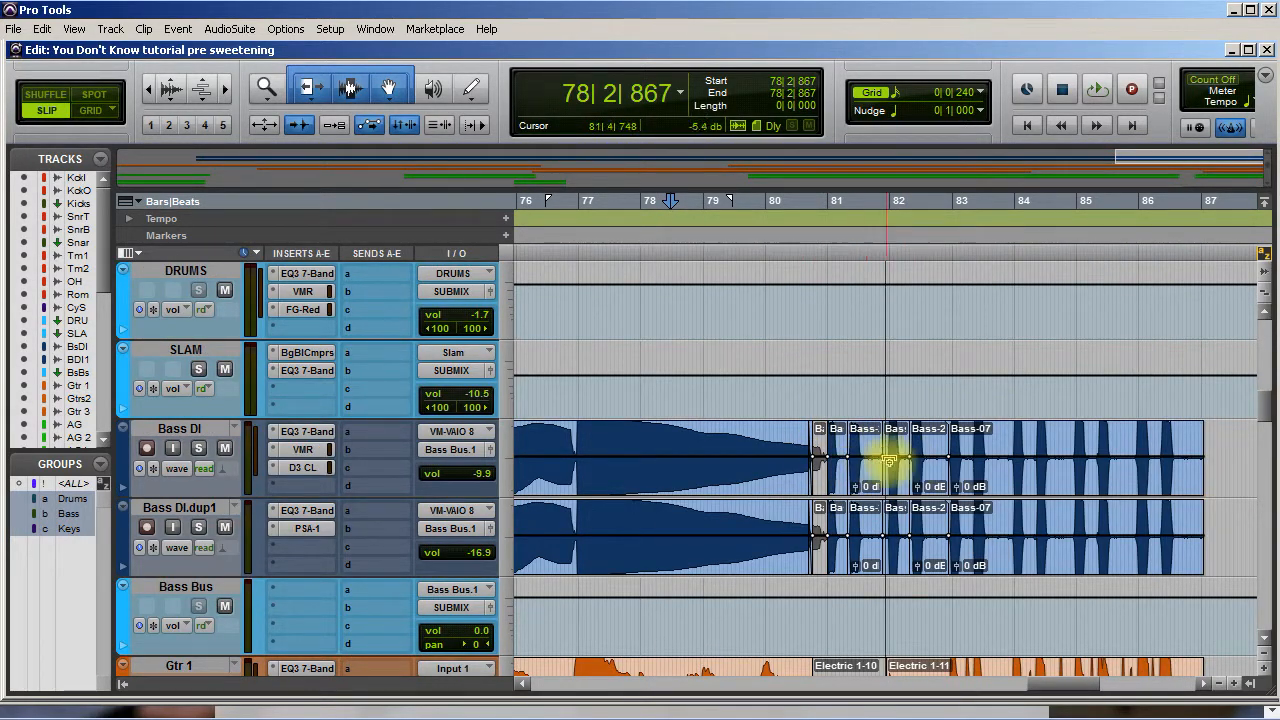
scroll(886, 525, "up", 5)
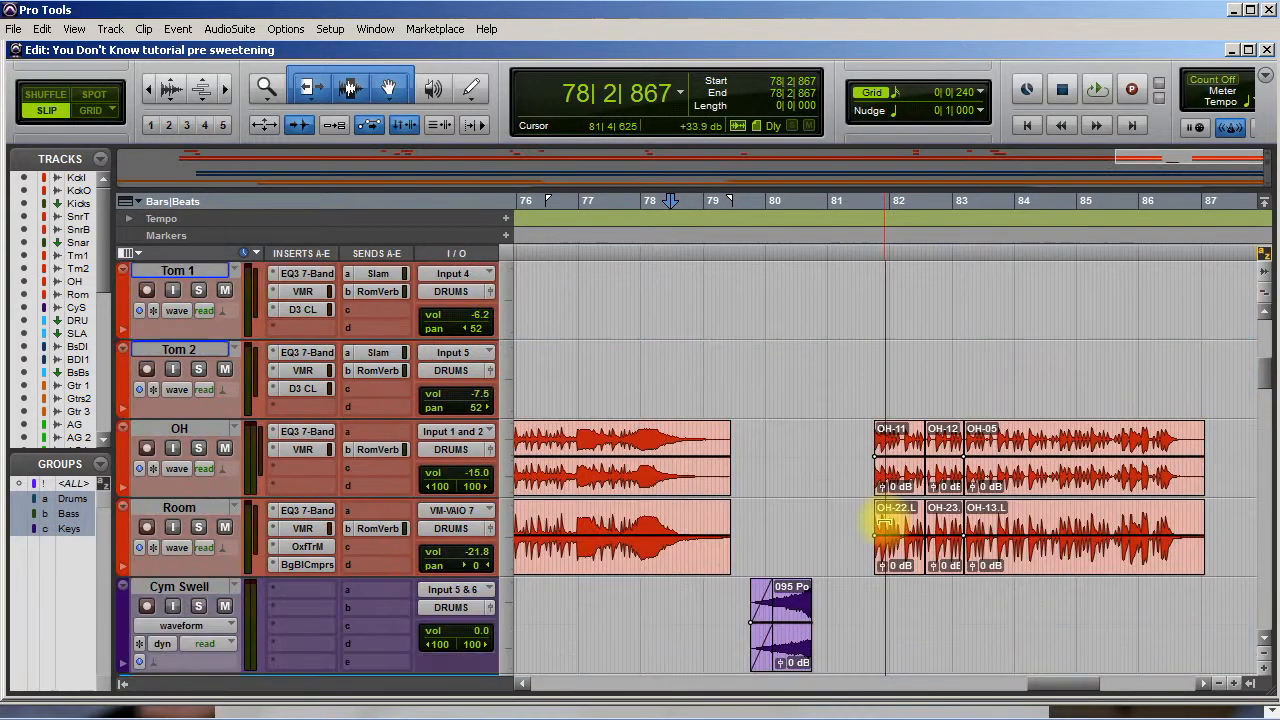
scroll(885, 520, "down", 1)
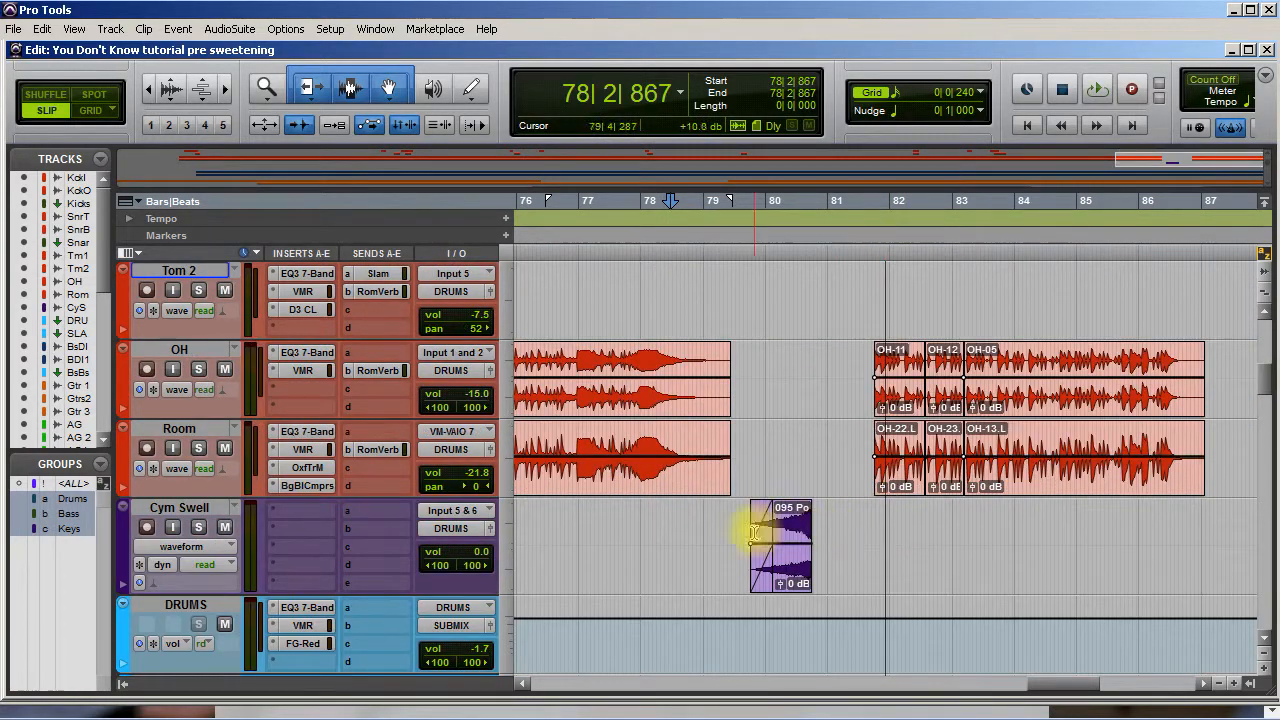
Step: Review the lead, What It Like and background vocal tracks around the transition, and return to the kick tracks at the start of the song
scroll(816, 527, "down", 10)
scroll(818, 530, "down", 20)
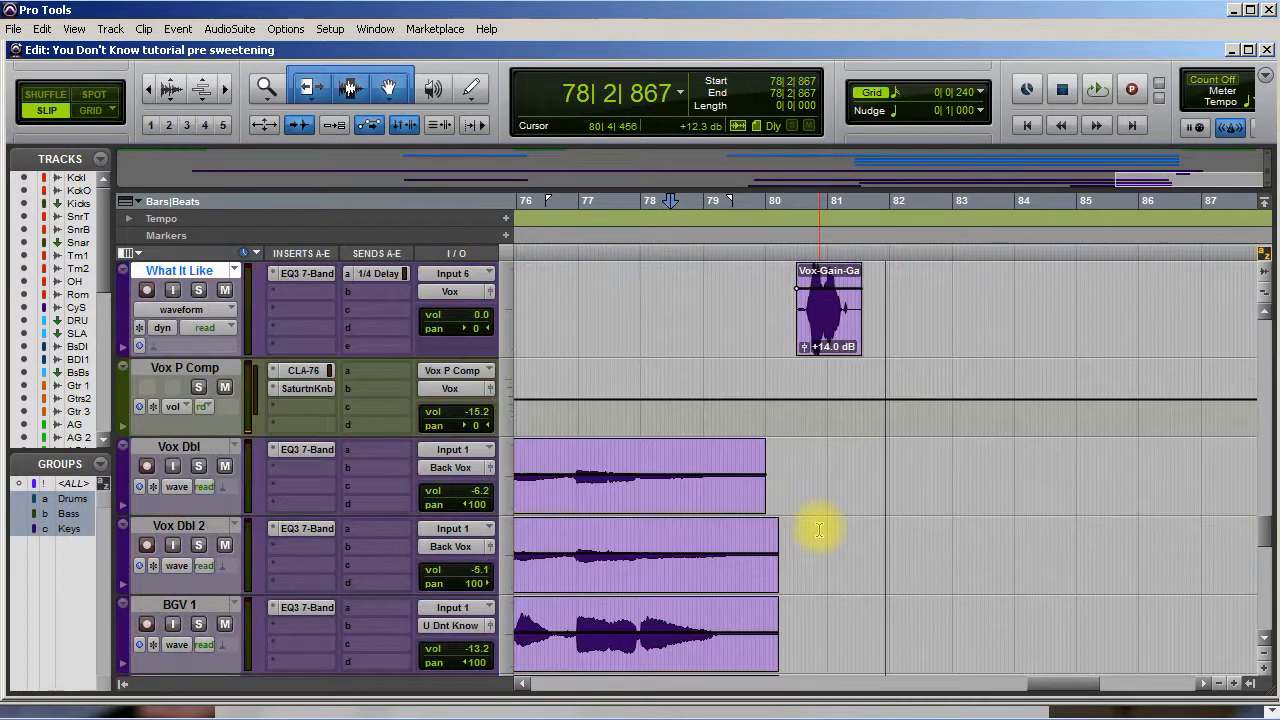
scroll(819, 528, "down", 1)
scroll(819, 525, "up", 5)
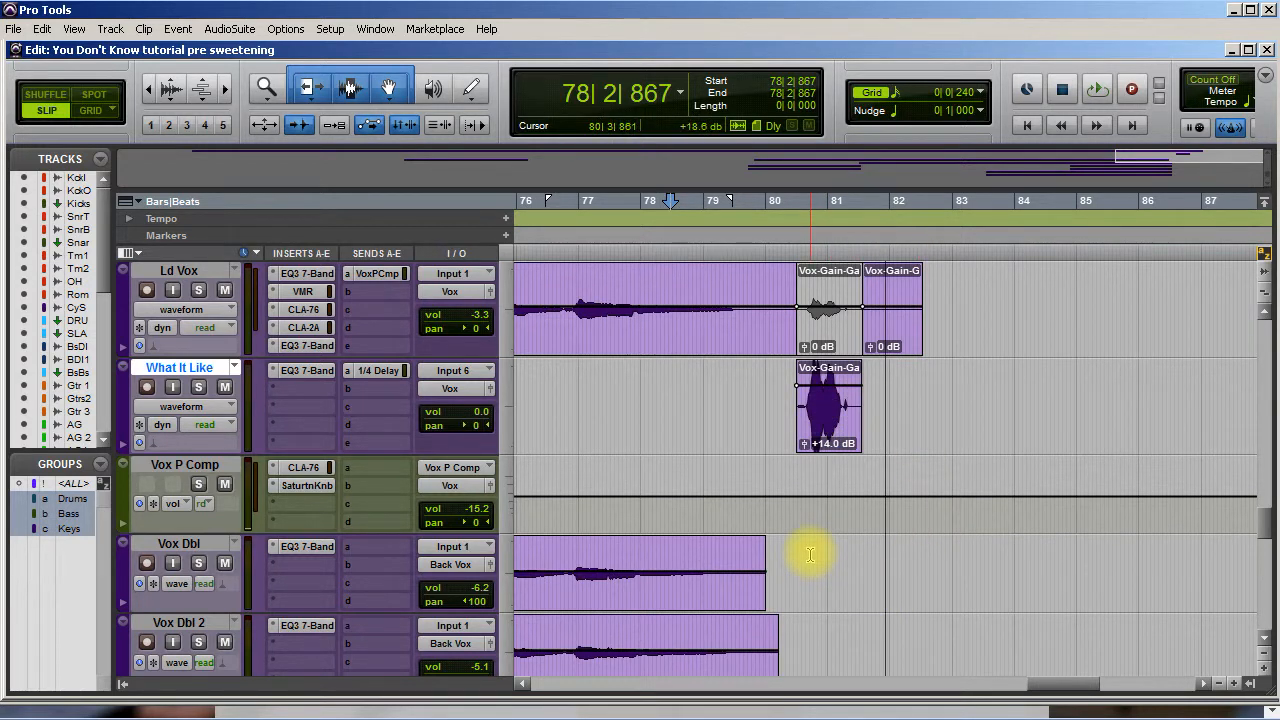
scroll(810, 555, "down", 5)
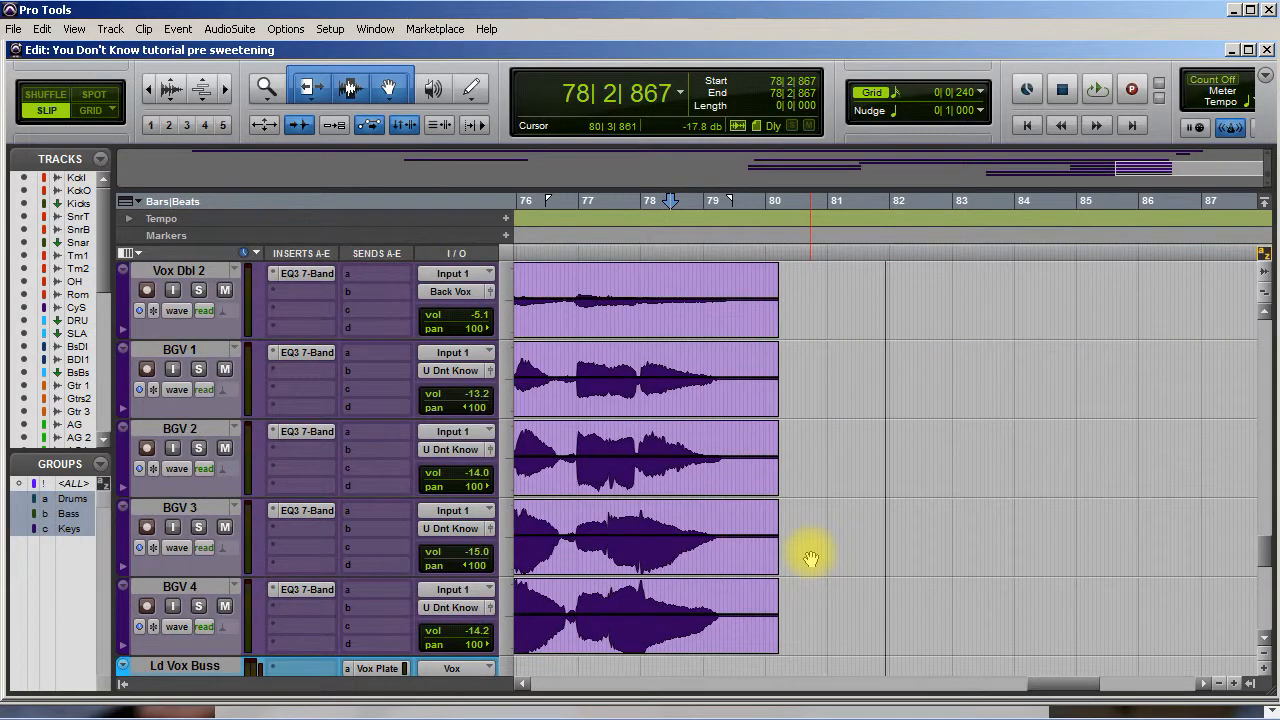
scroll(810, 555, "up", 20)
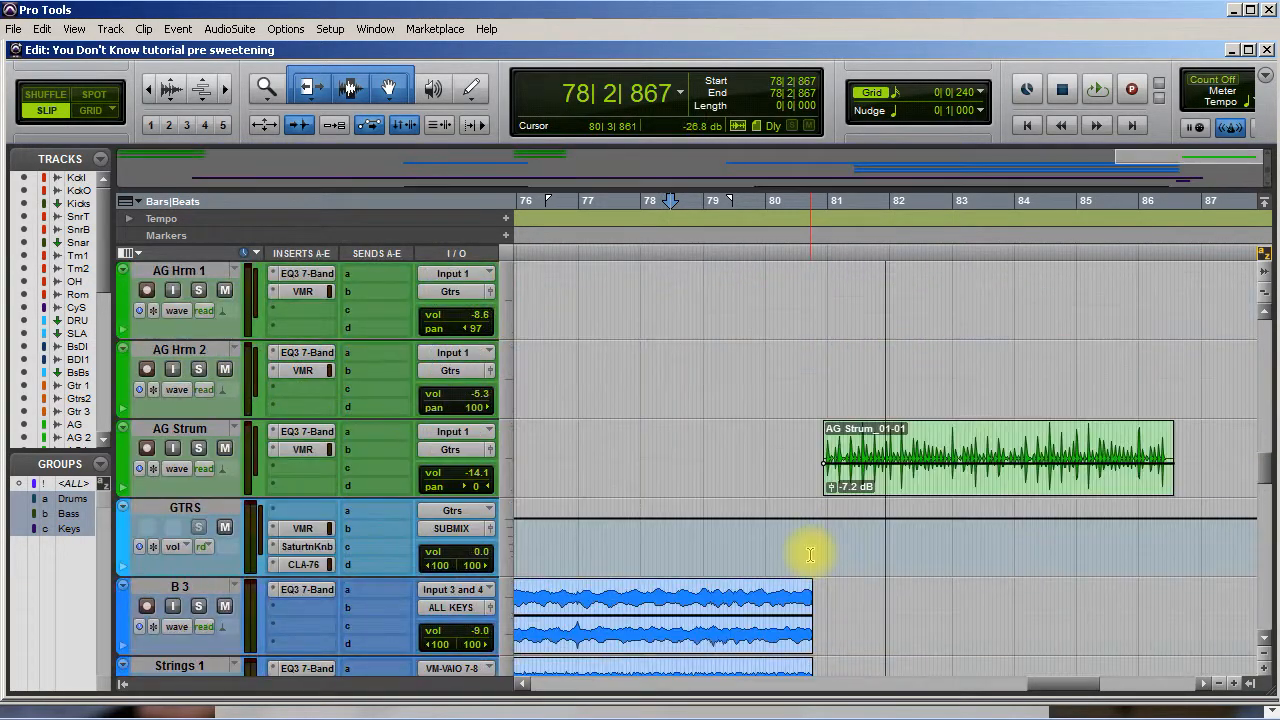
scroll(810, 555, "up", 10)
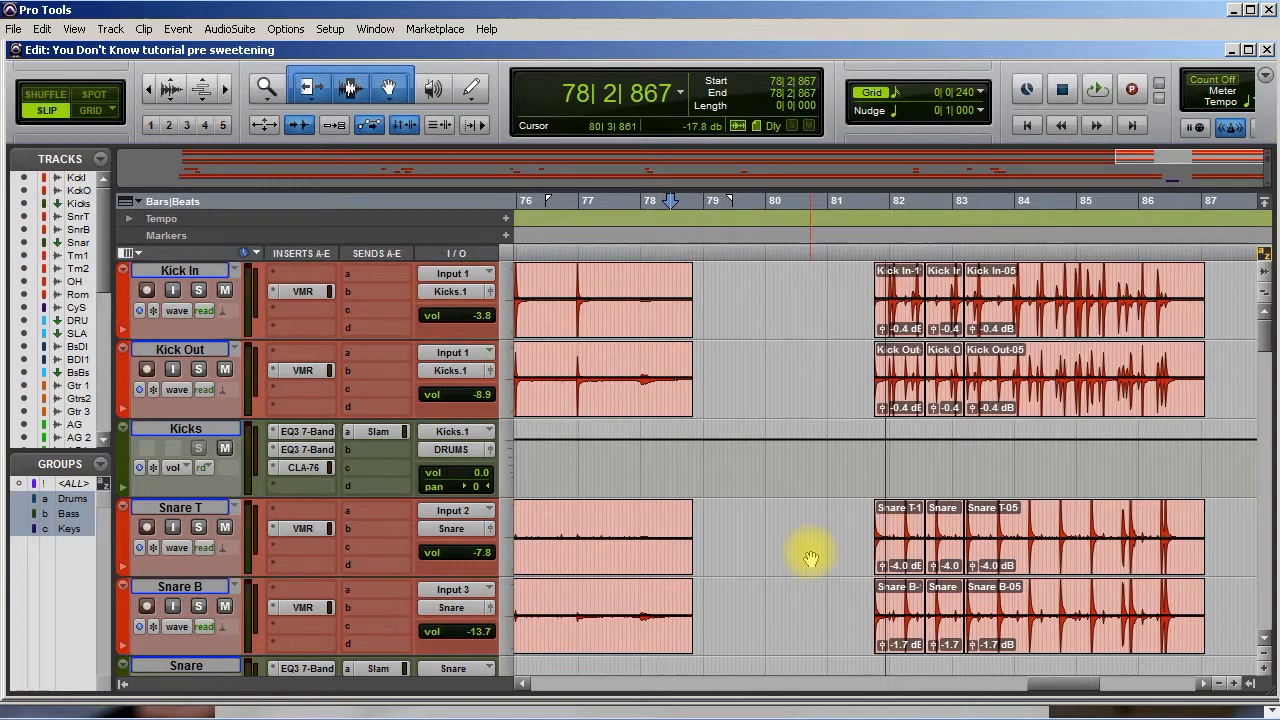
scroll(725, 562, "left", 10)
scroll(725, 562, "left", 20)
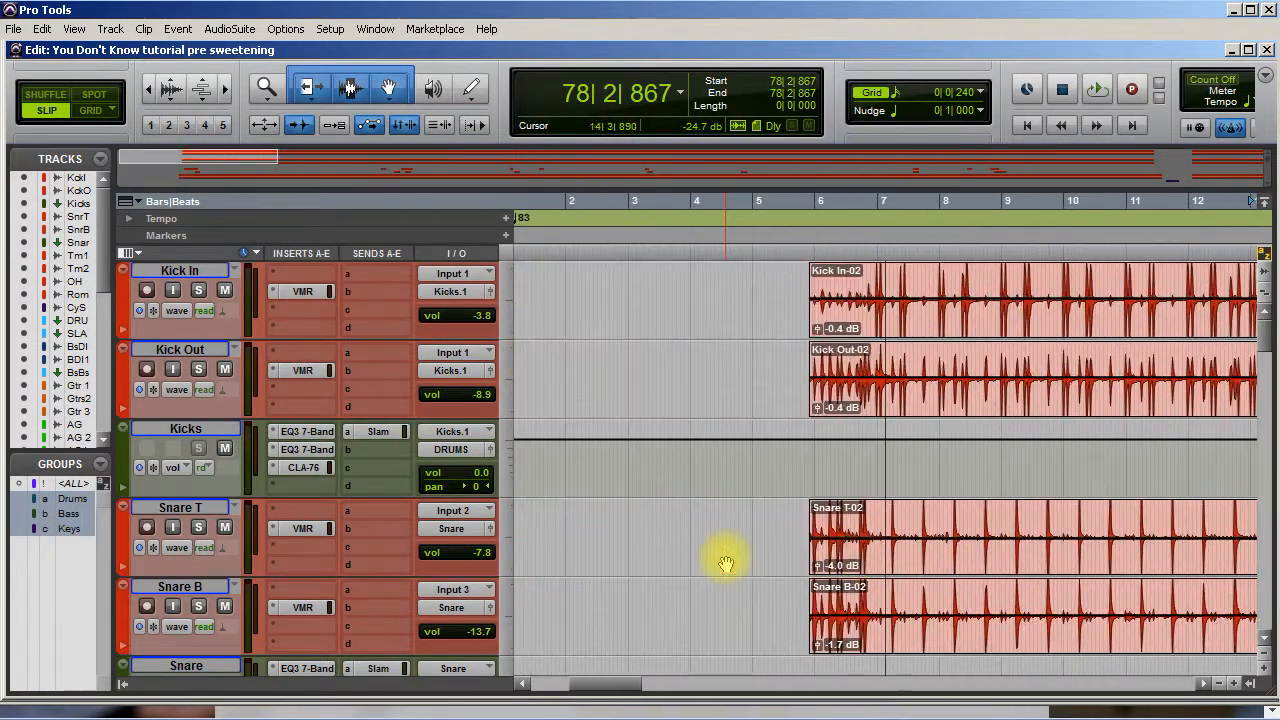
Step: Play the song from 5|4|323 while examining the drum, bass, guitar and keys tracks through the first verse
scroll(725, 562, "left", 3)
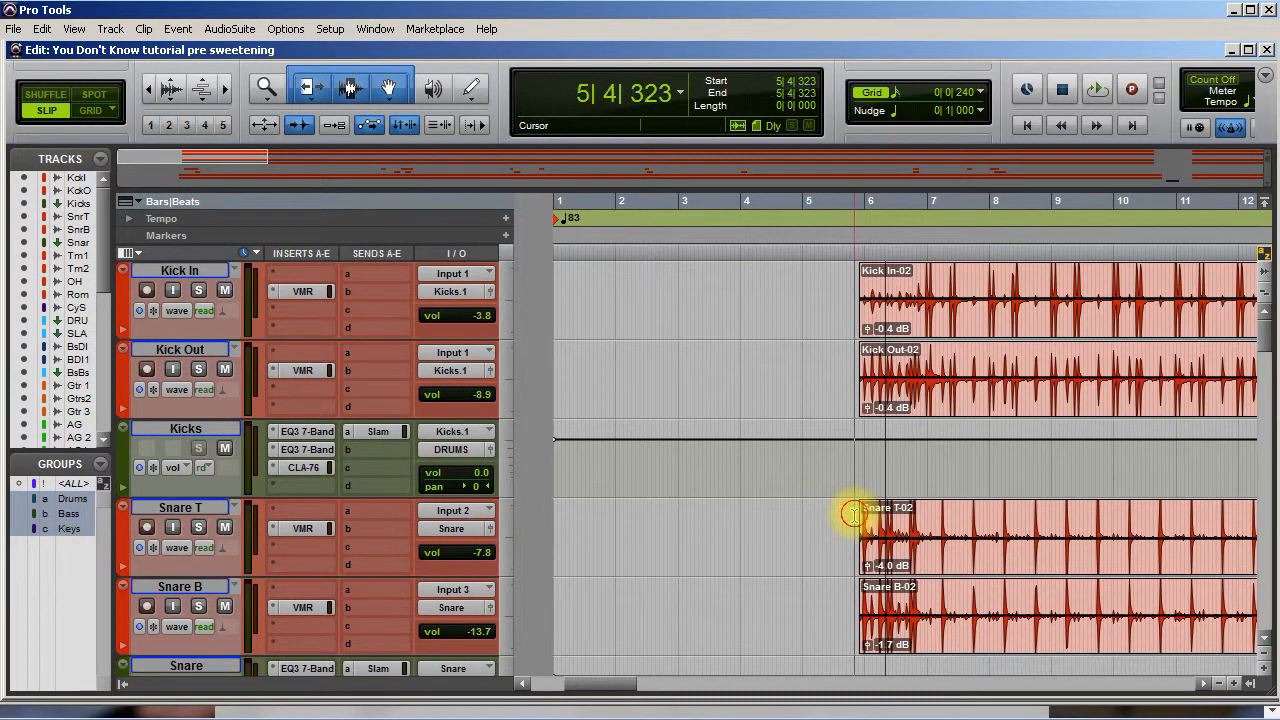
key("space")
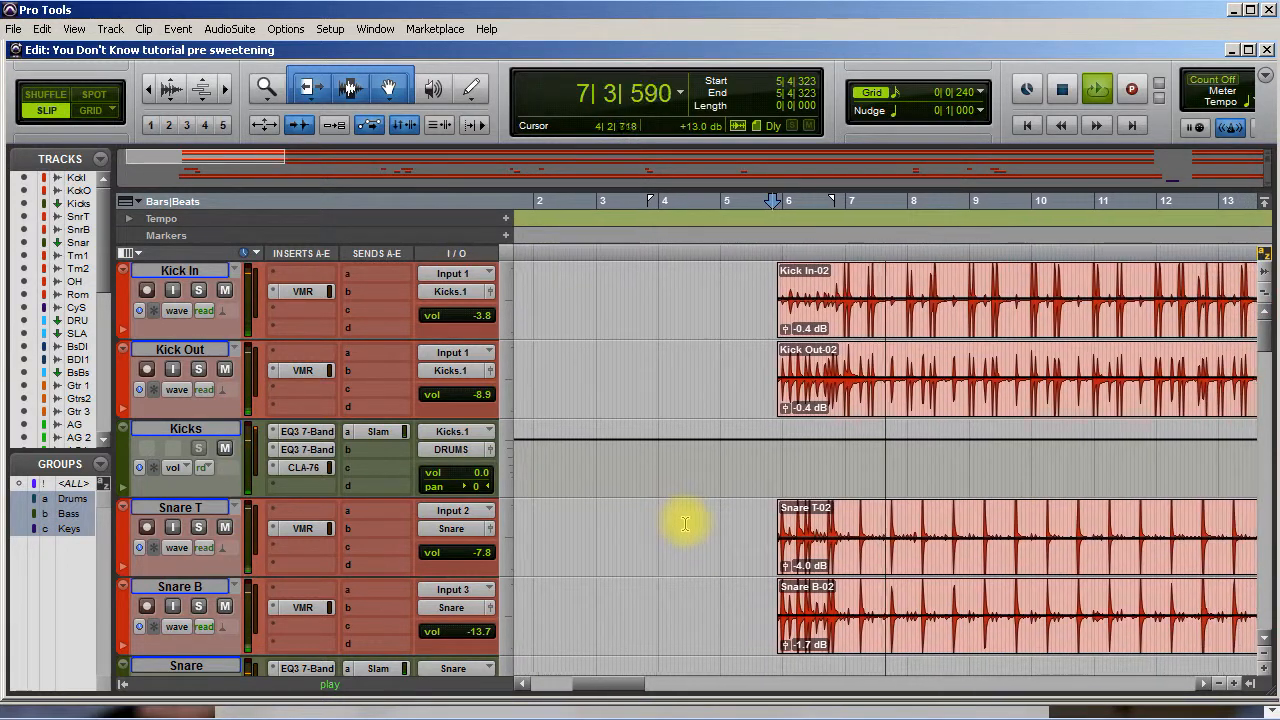
scroll(685, 523, "down", 4)
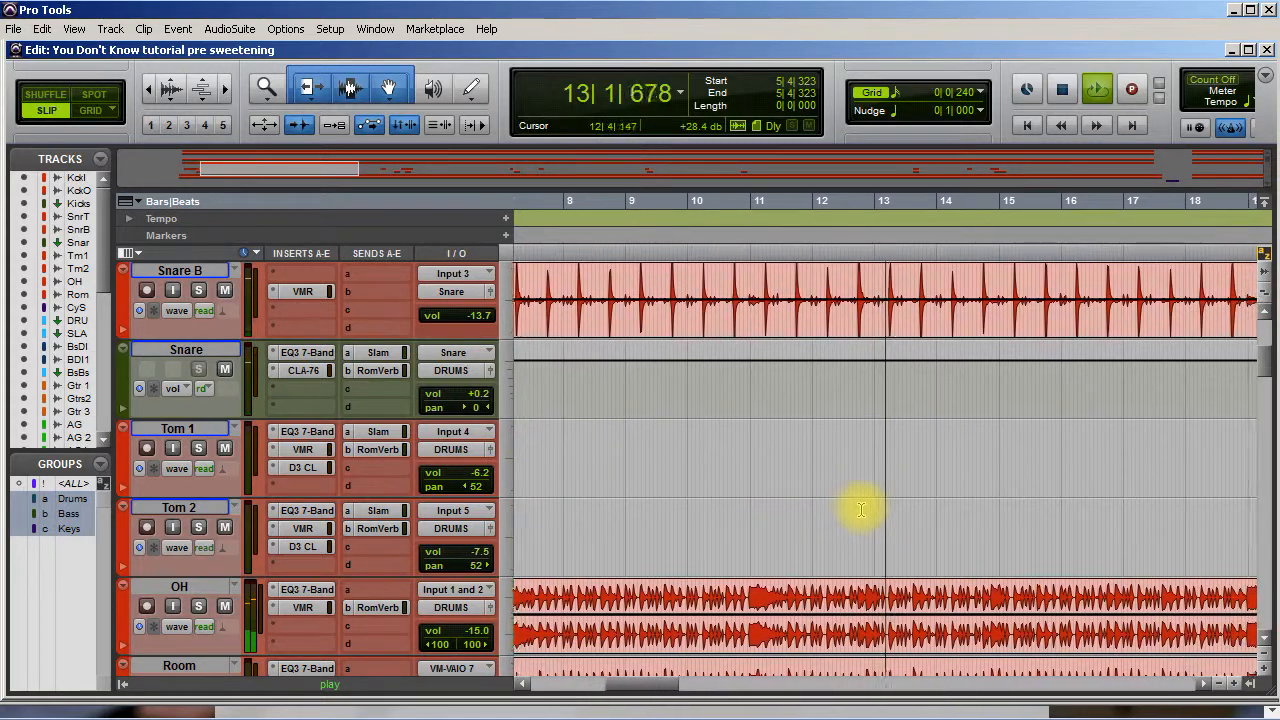
scroll(859, 511, "down", 10)
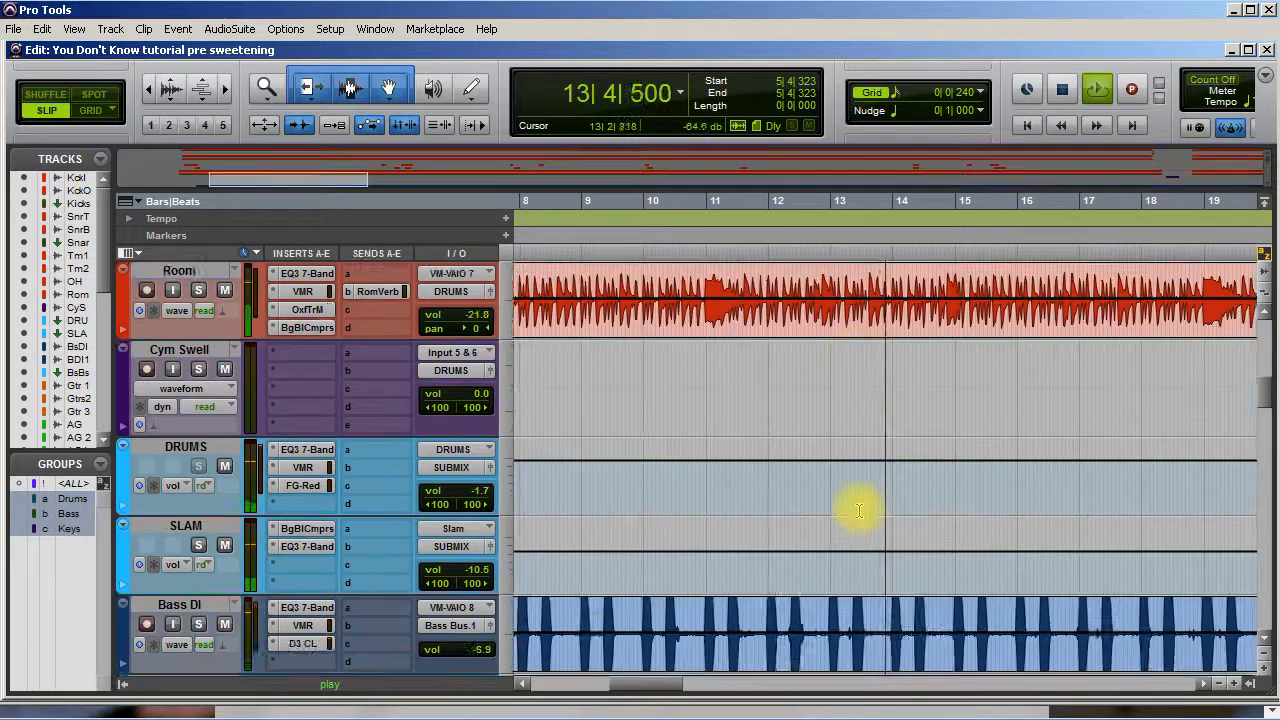
scroll(859, 511, "down", 5)
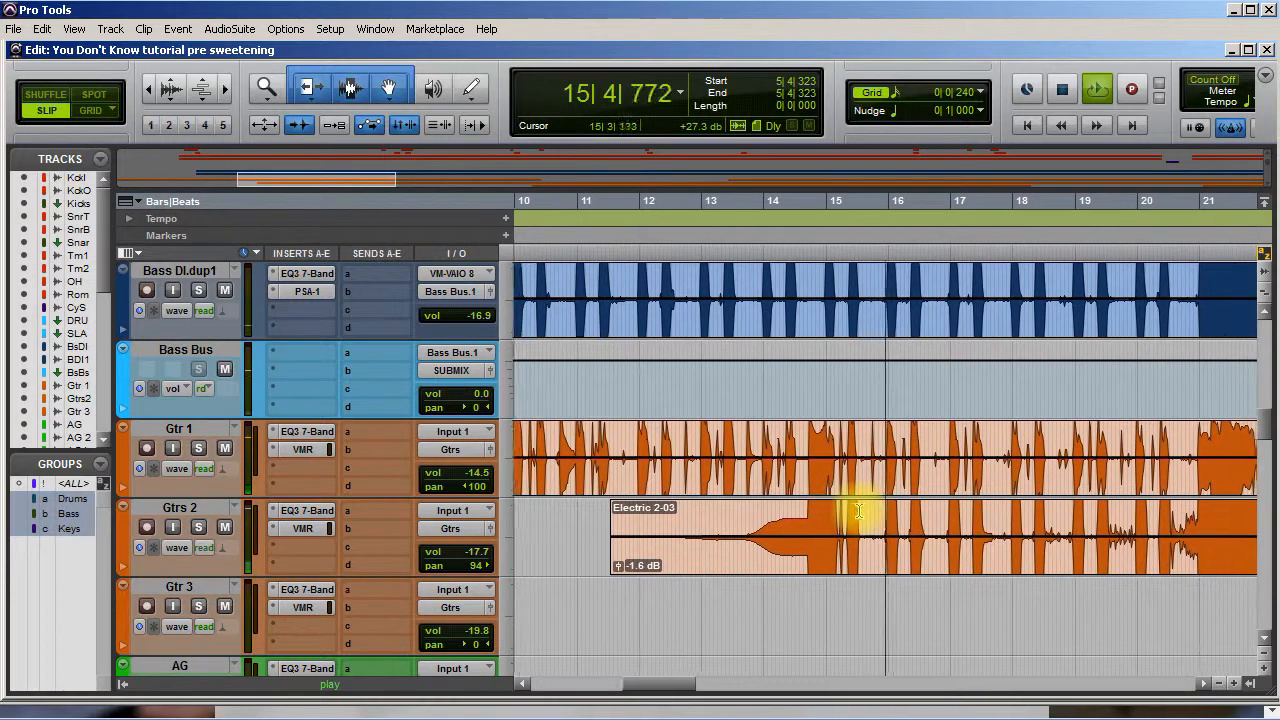
scroll(859, 511, "down", 7)
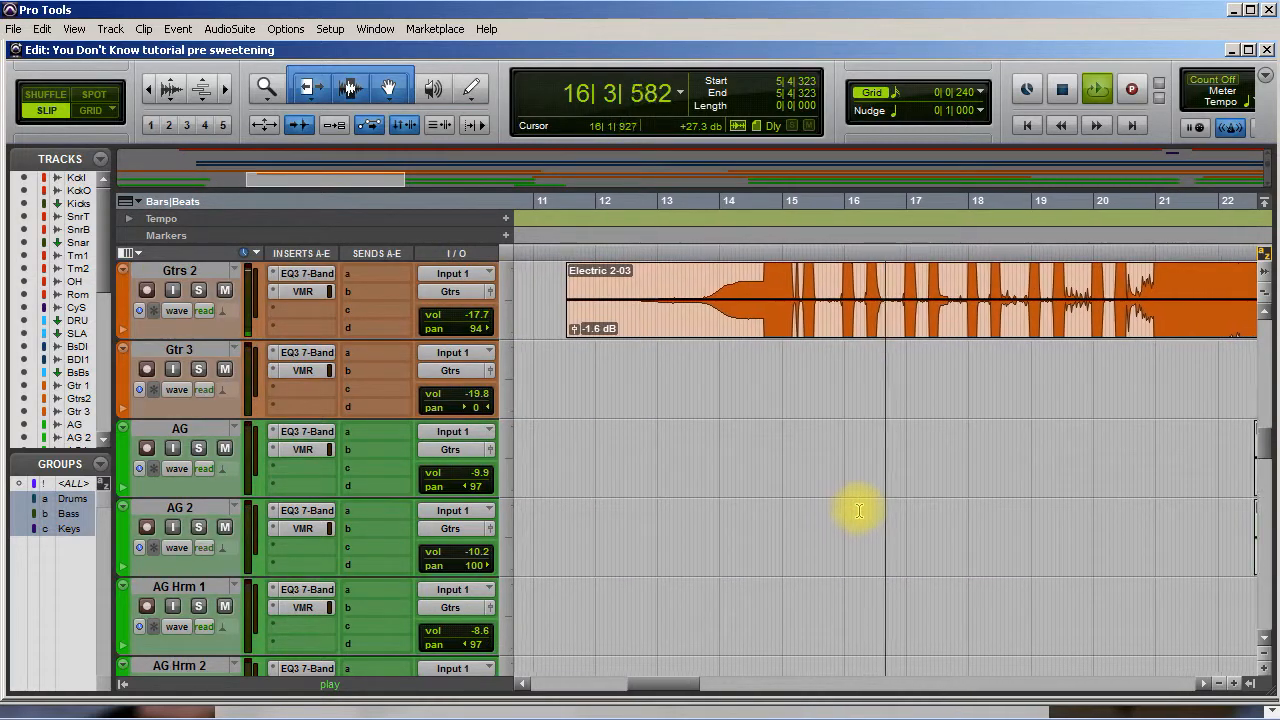
scroll(859, 511, "down", 5)
scroll(859, 511, "down", 12)
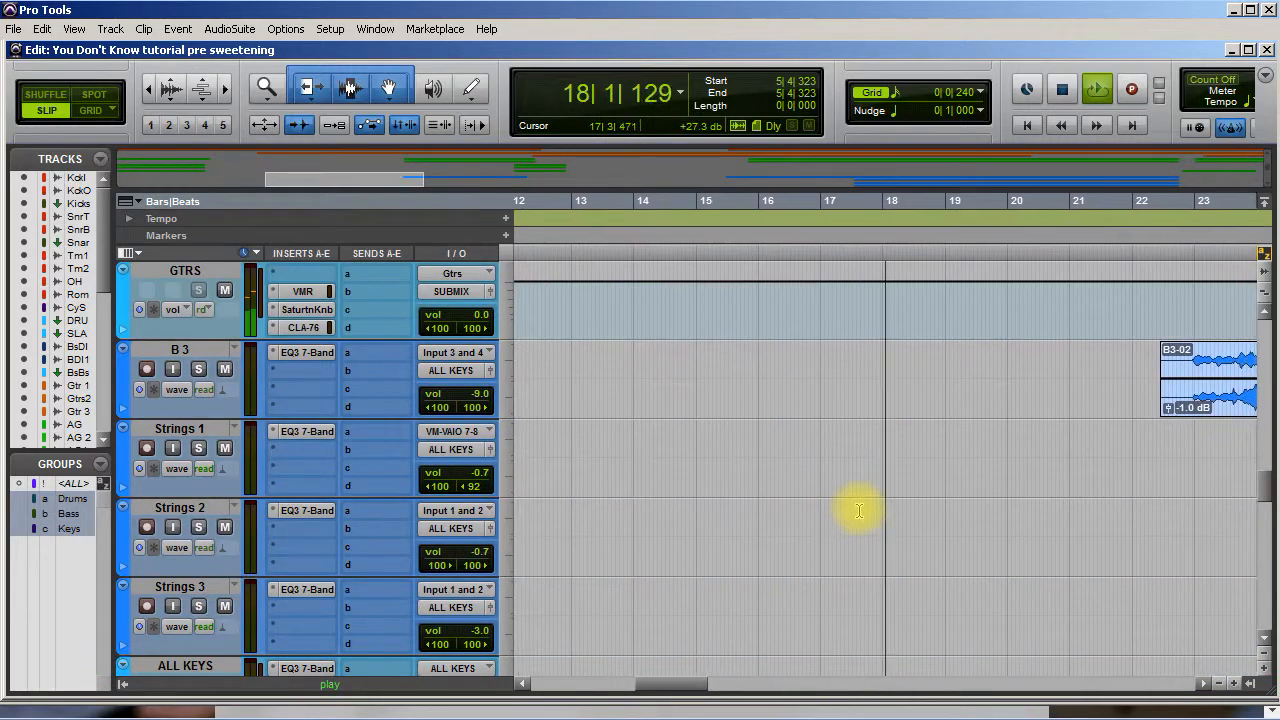
scroll(859, 511, "up", 15)
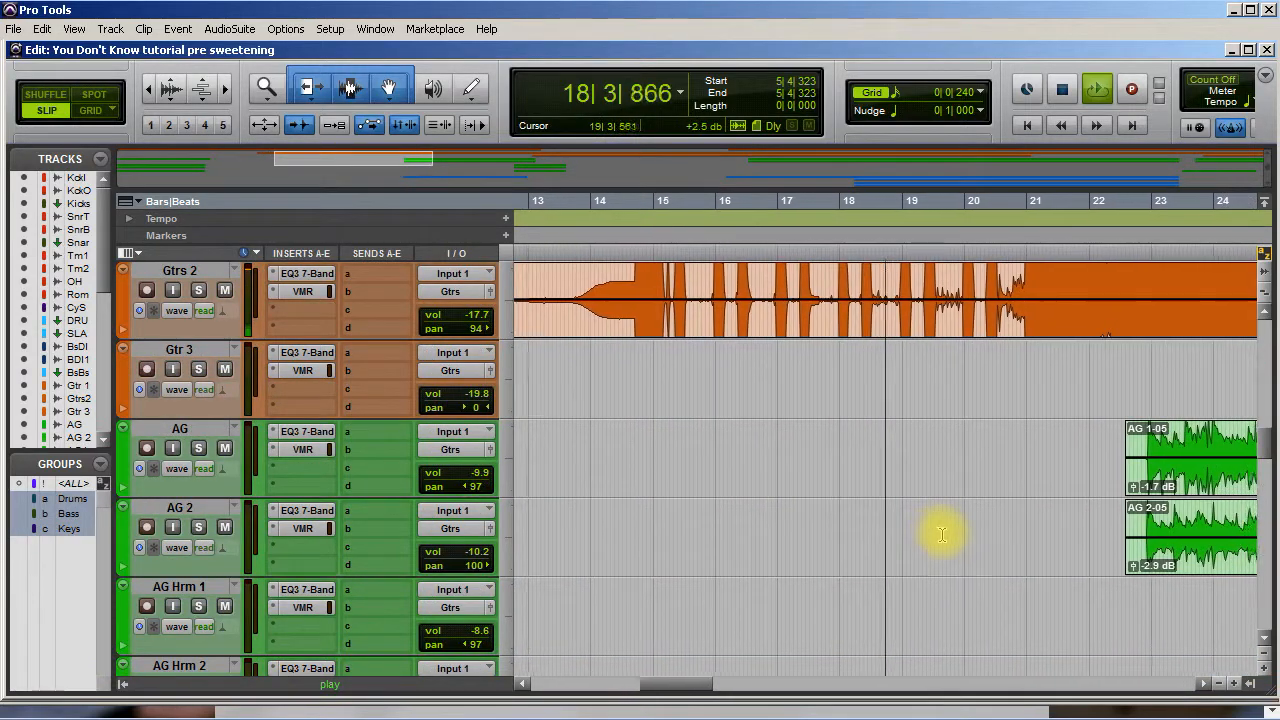
scroll(942, 535, "up", 13)
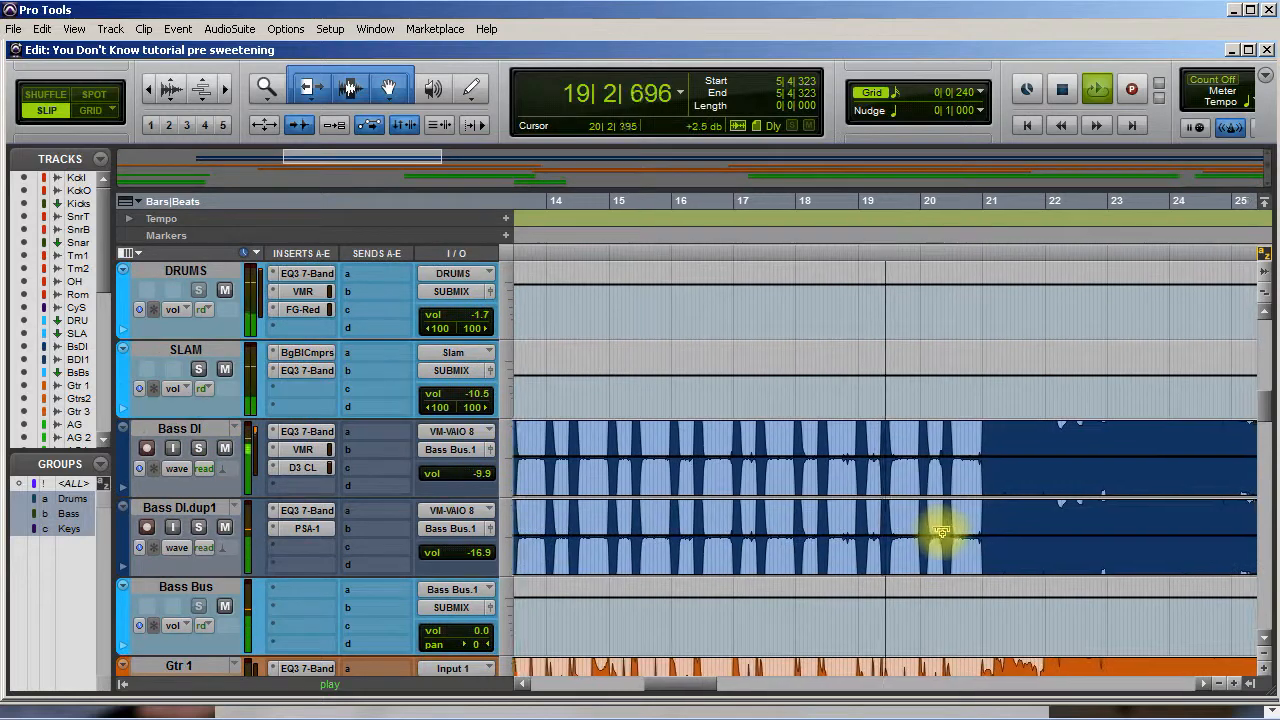
scroll(942, 535, "up", 6)
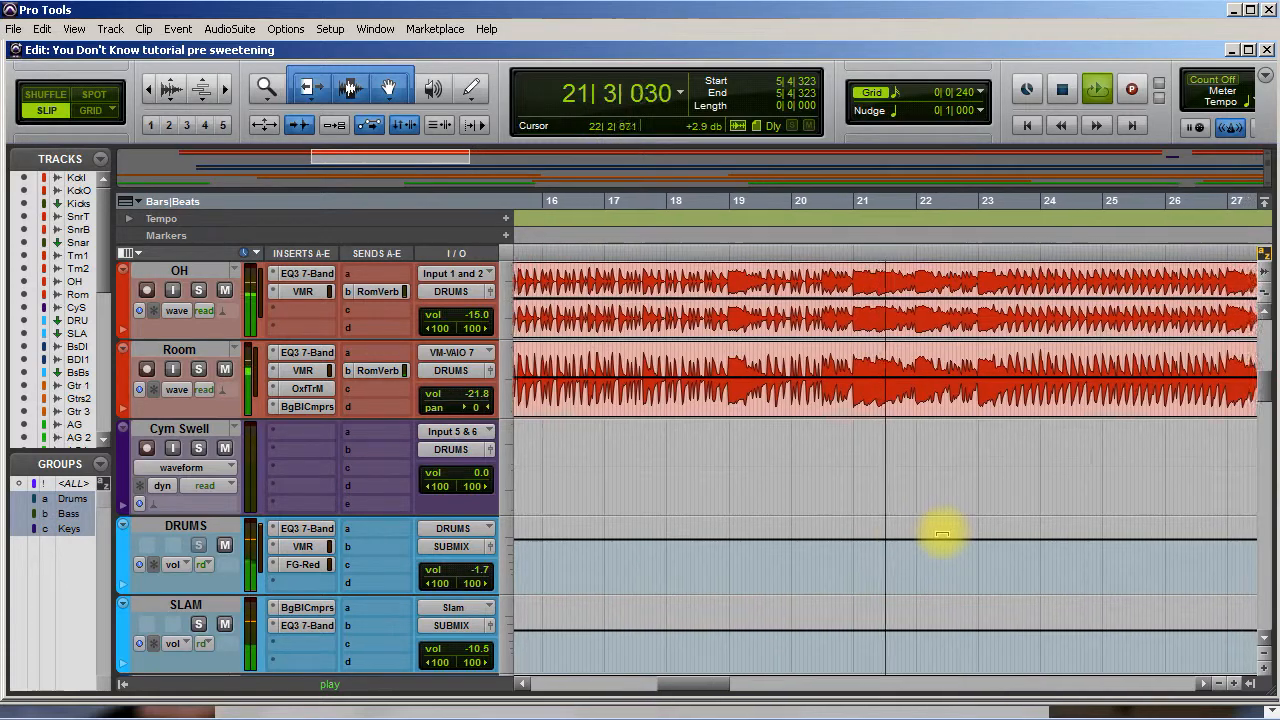
Step: Raise the Keys group's level until the B 3 volume is -6.4 dB, check the B 3 in solo, and stop playback
scroll(942, 535, "down", 12)
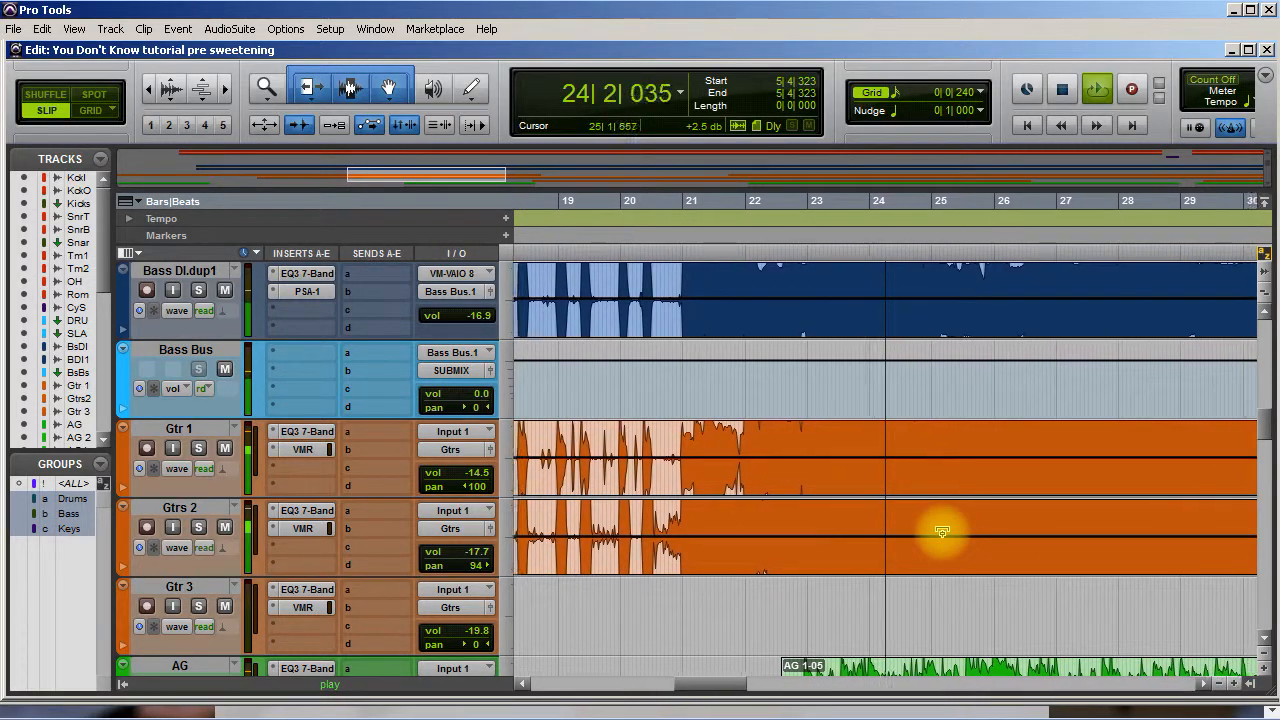
scroll(942, 535, "down", 10)
scroll(942, 535, "down", 8)
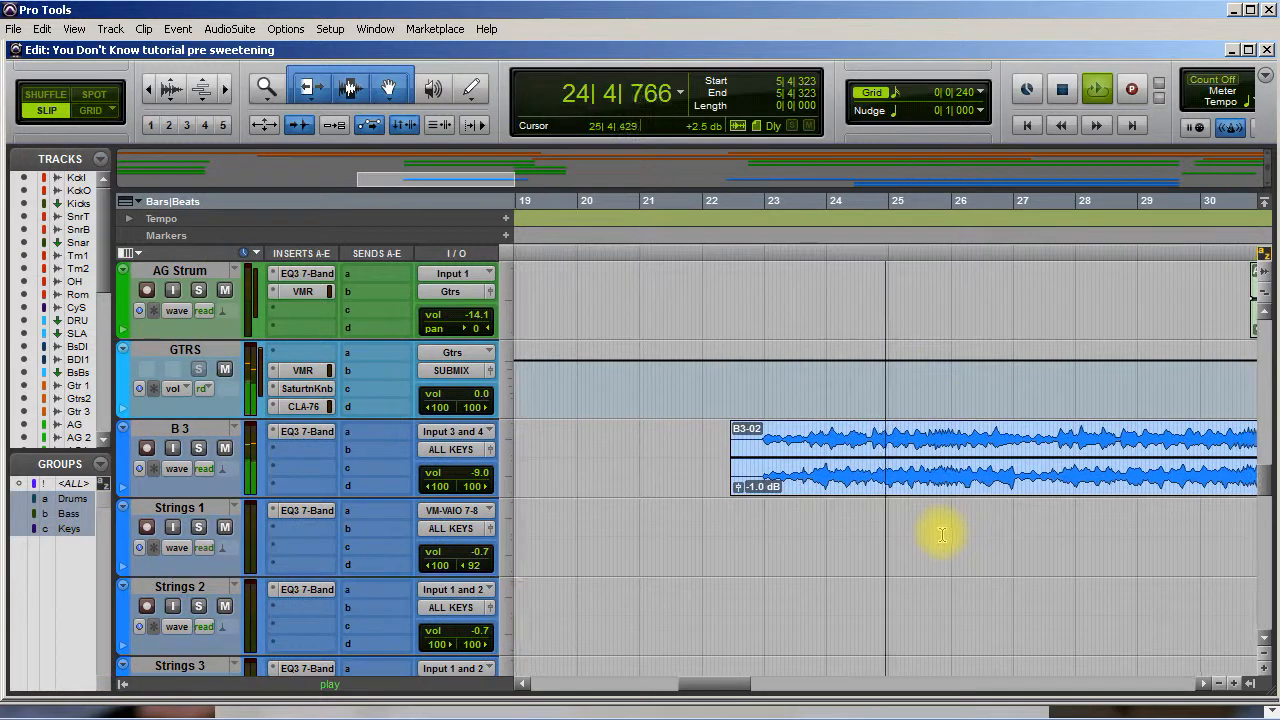
left_click(441, 474)
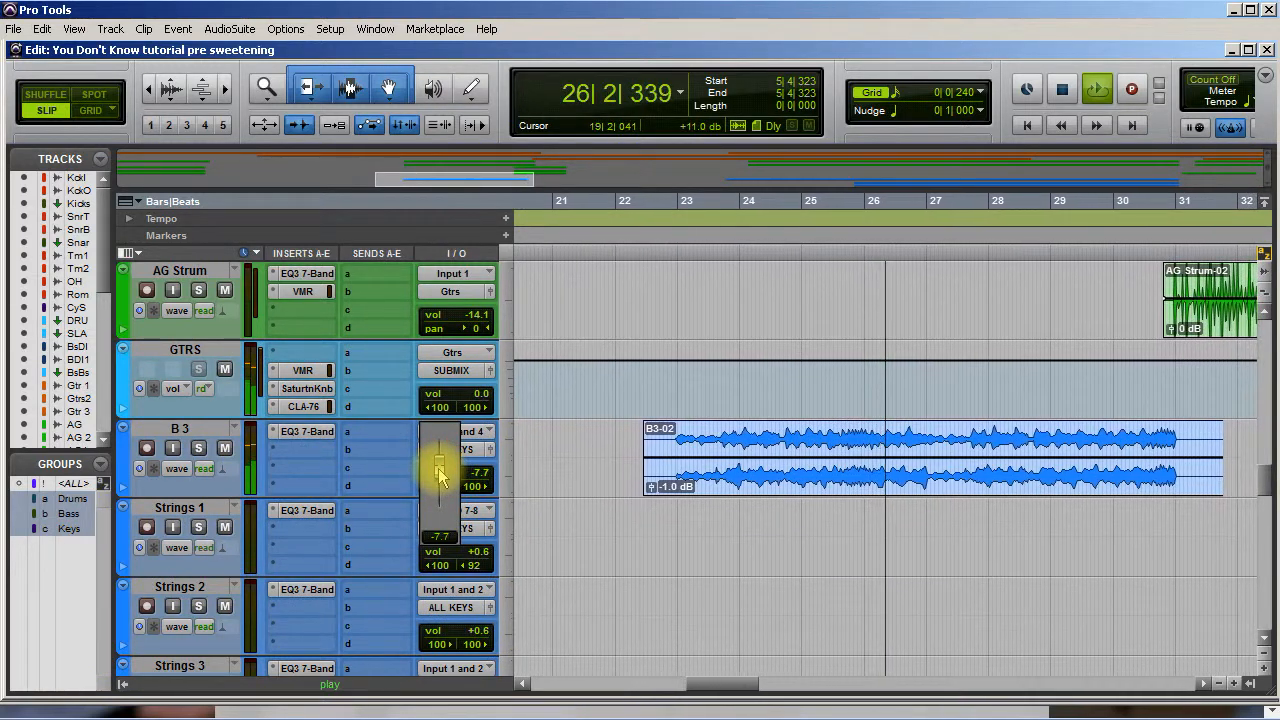
left_click_drag(441, 474, 442, 476)
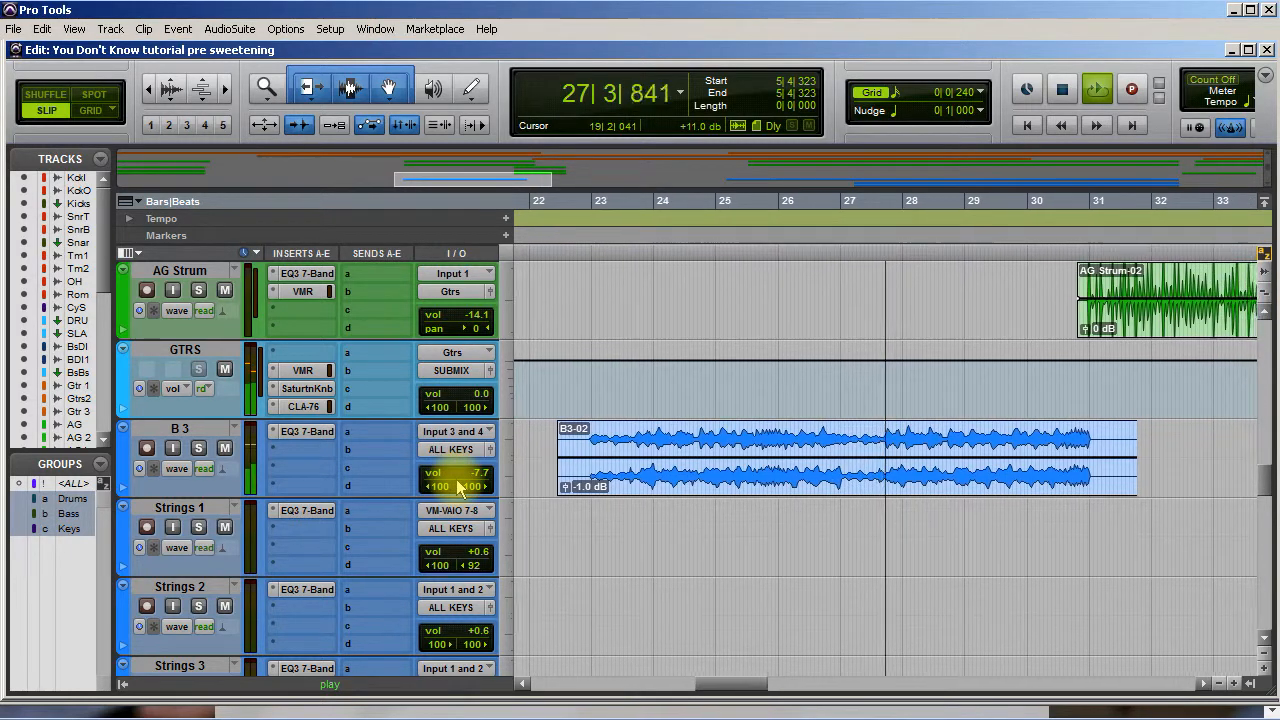
left_click(456, 479)
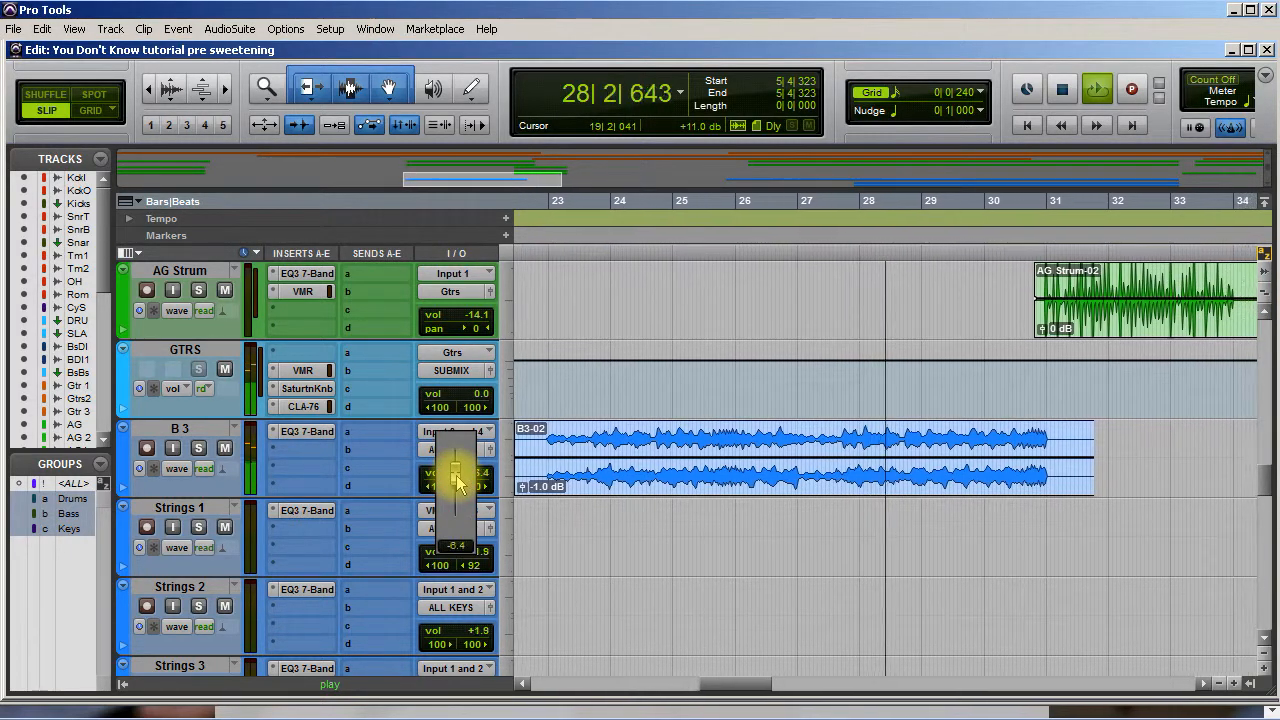
left_click_drag(456, 481, 458, 475)
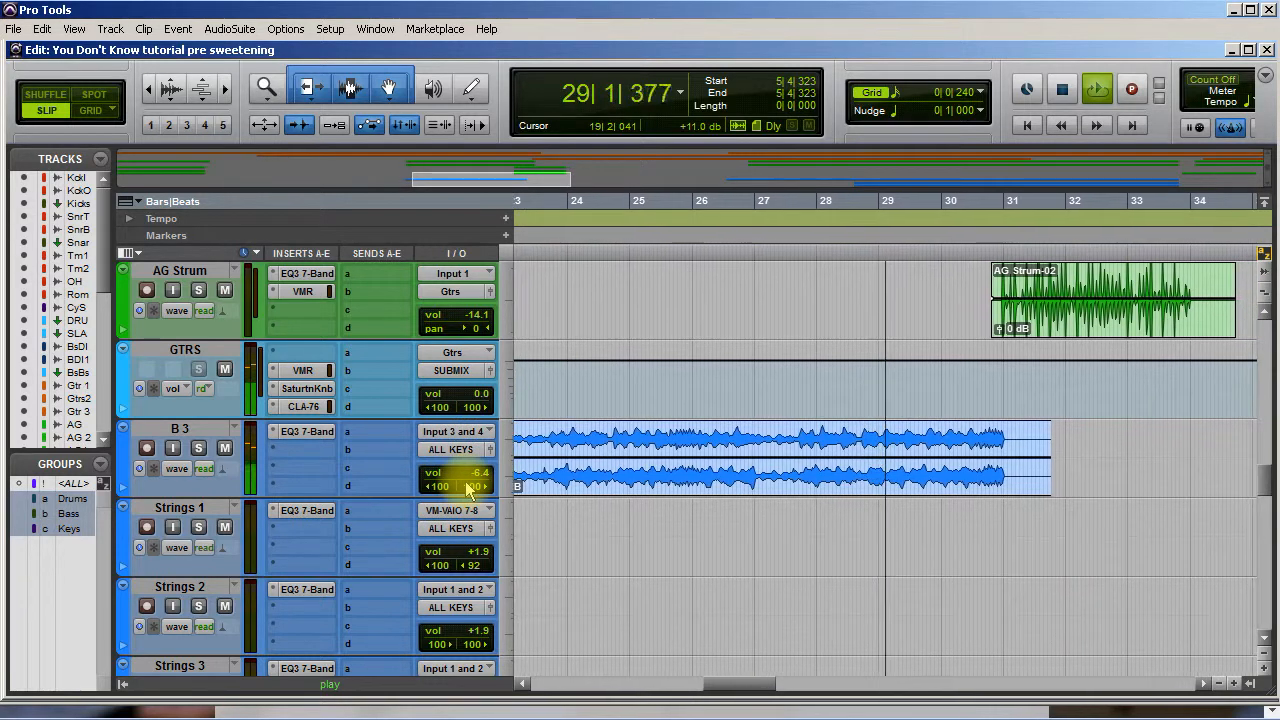
left_click(199, 448)
left_click(199, 448)
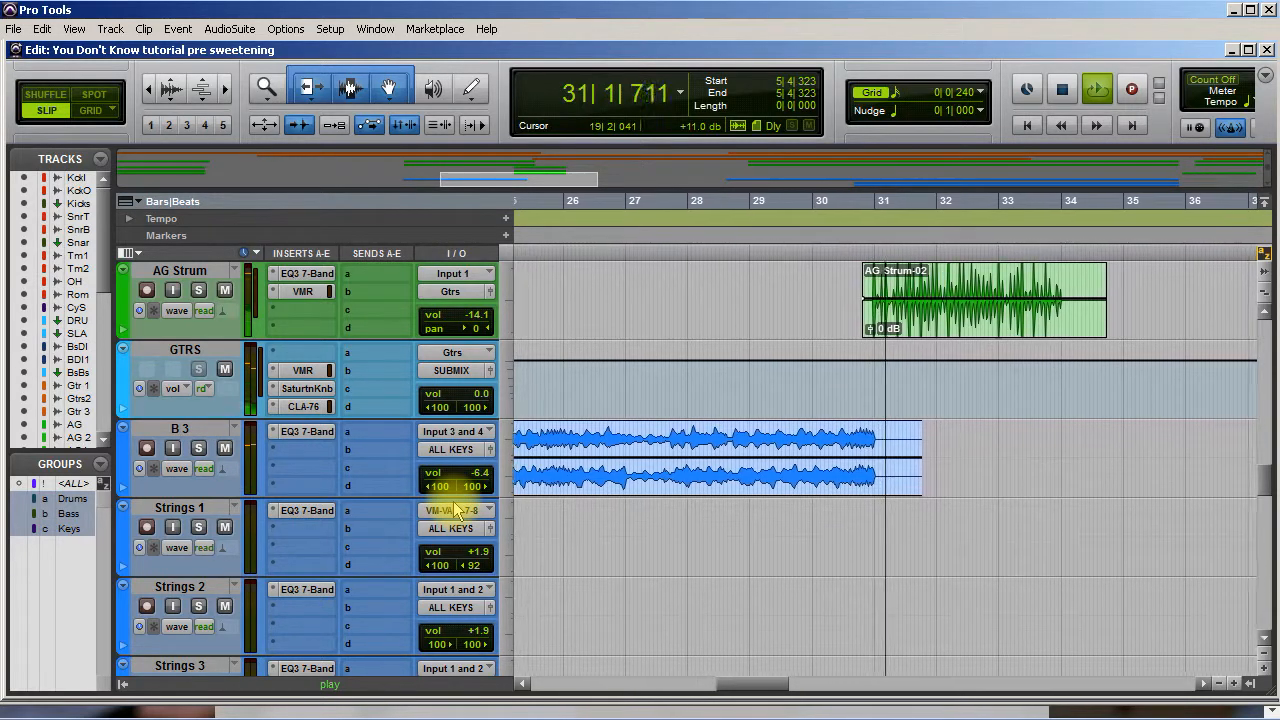
key("space")
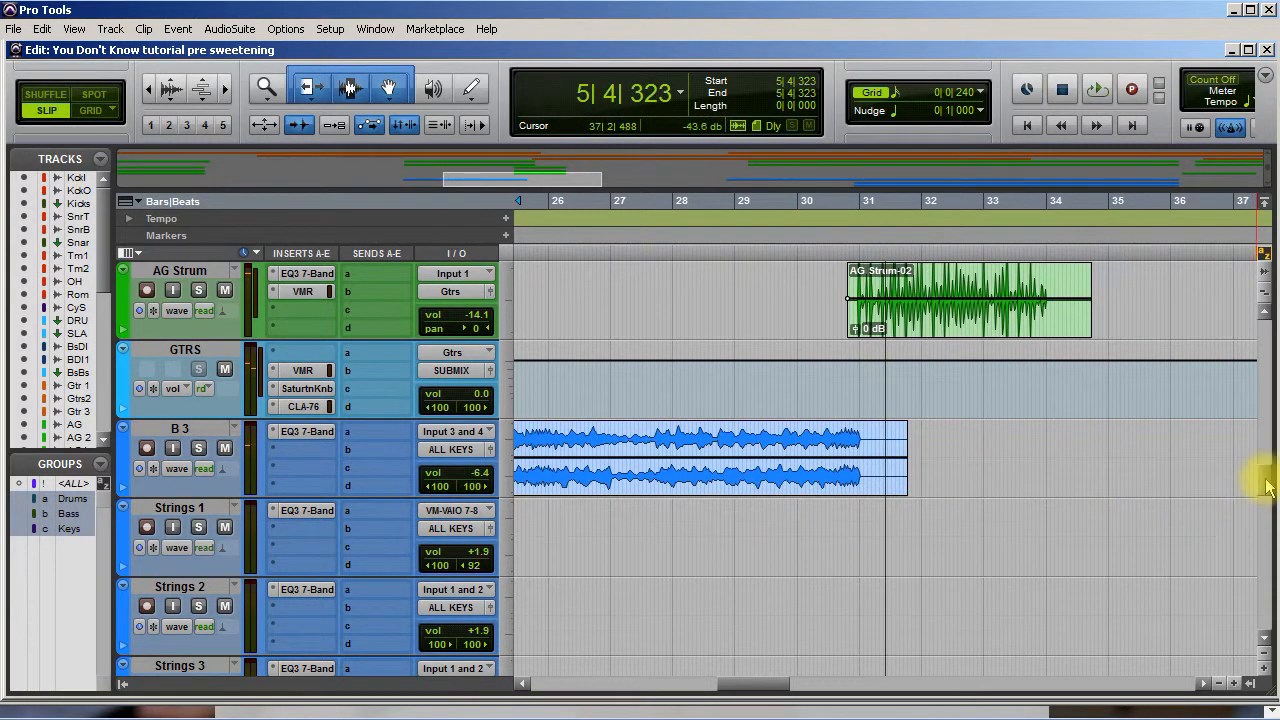
Step: Find the Ld Vox track and audition its phrases from 28|1|053 and from 30|3|320
scroll(1265, 483, "down", 20)
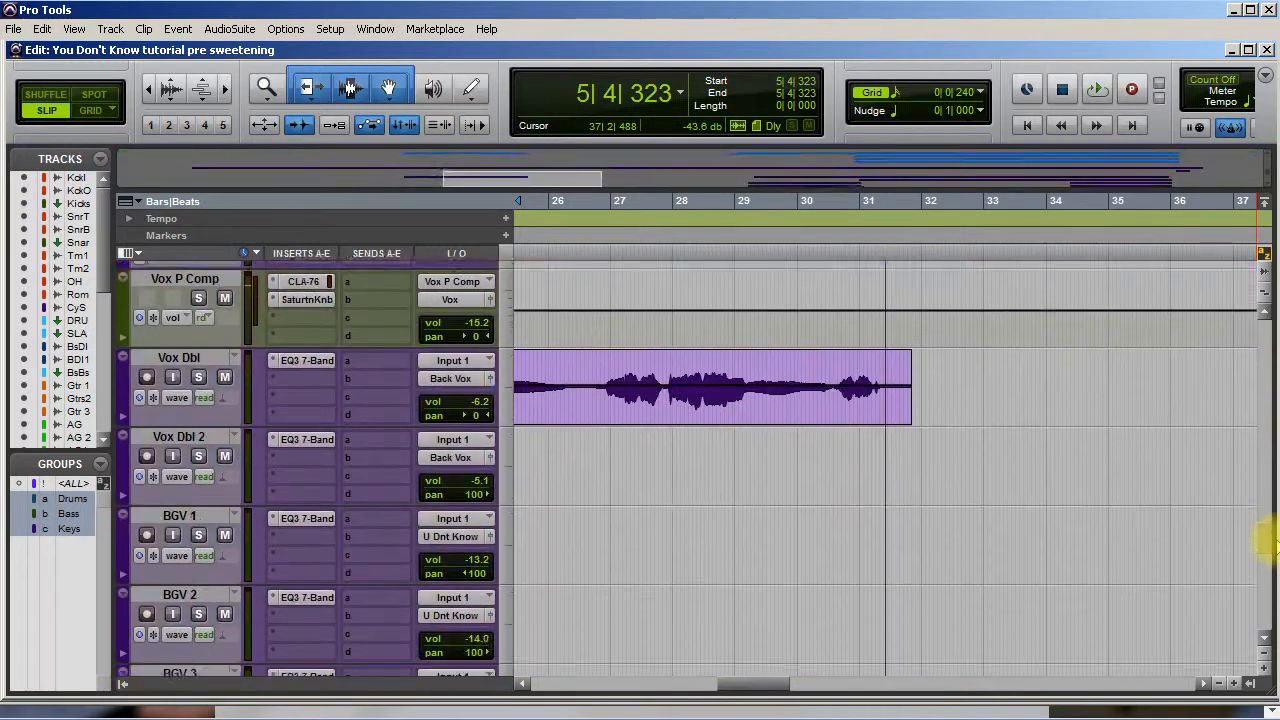
scroll(1272, 555, "up", 2)
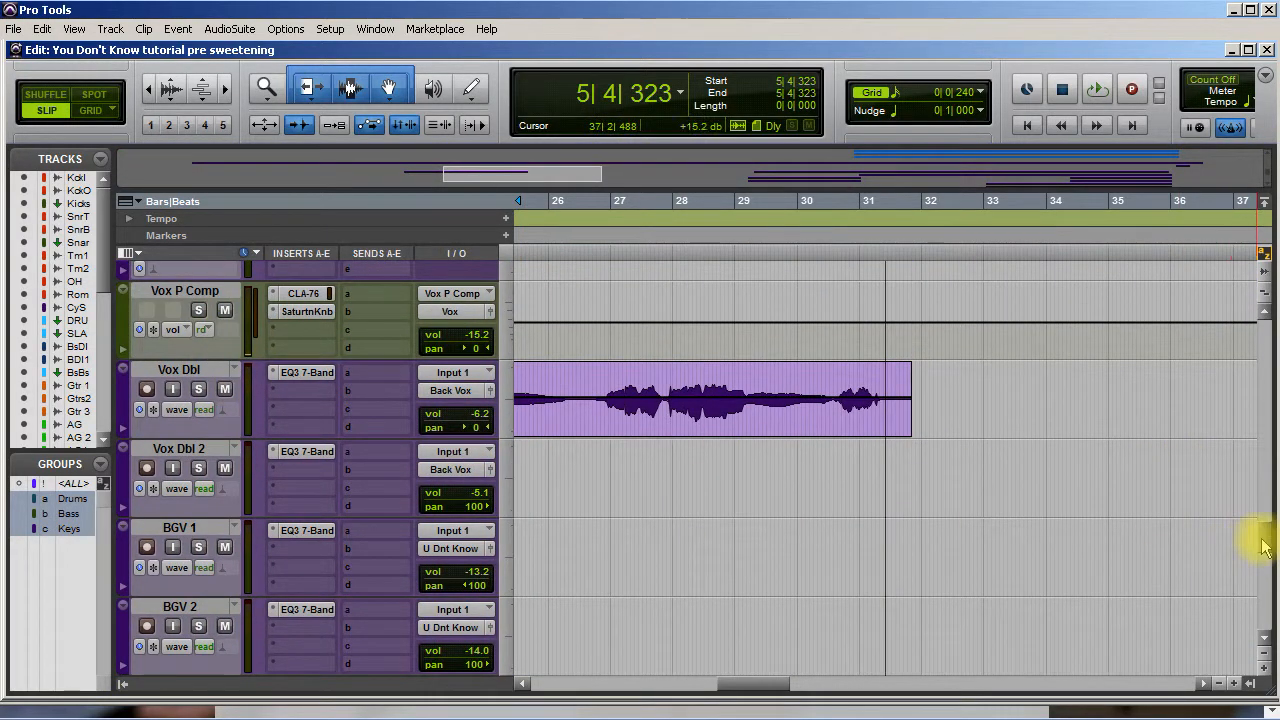
scroll(1262, 530, "up", 3)
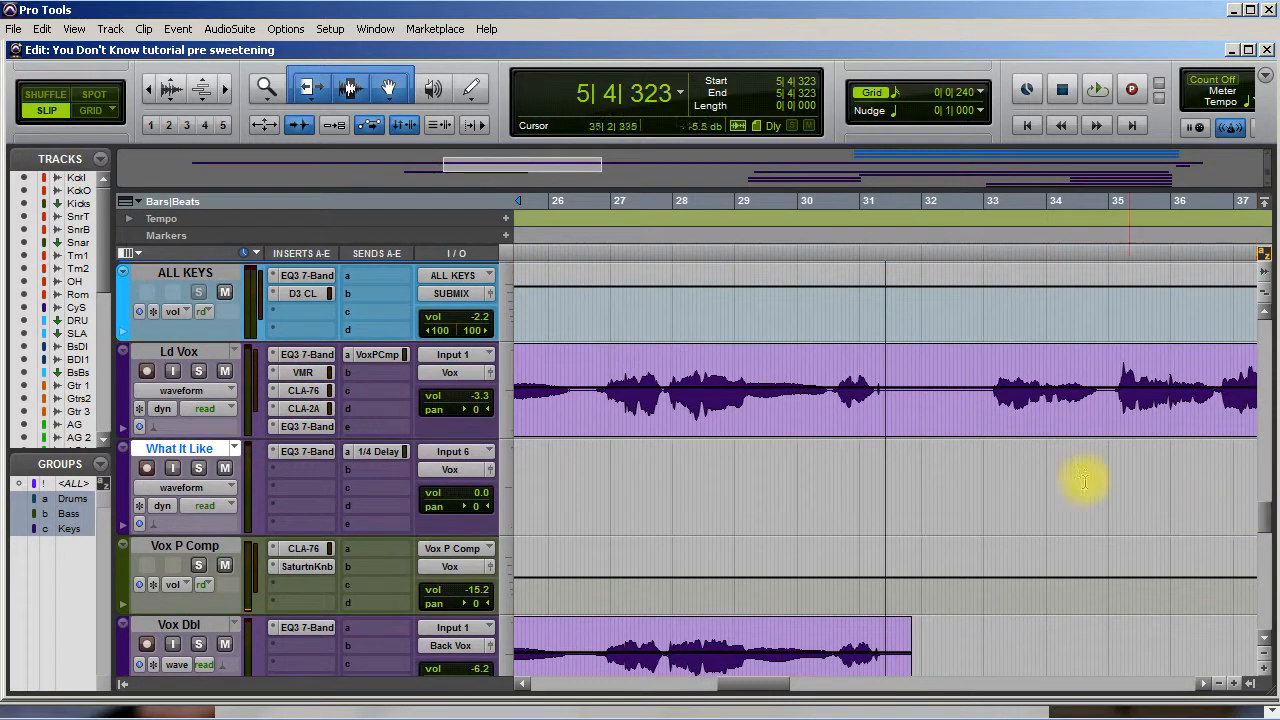
left_click(667, 370)
key("space")
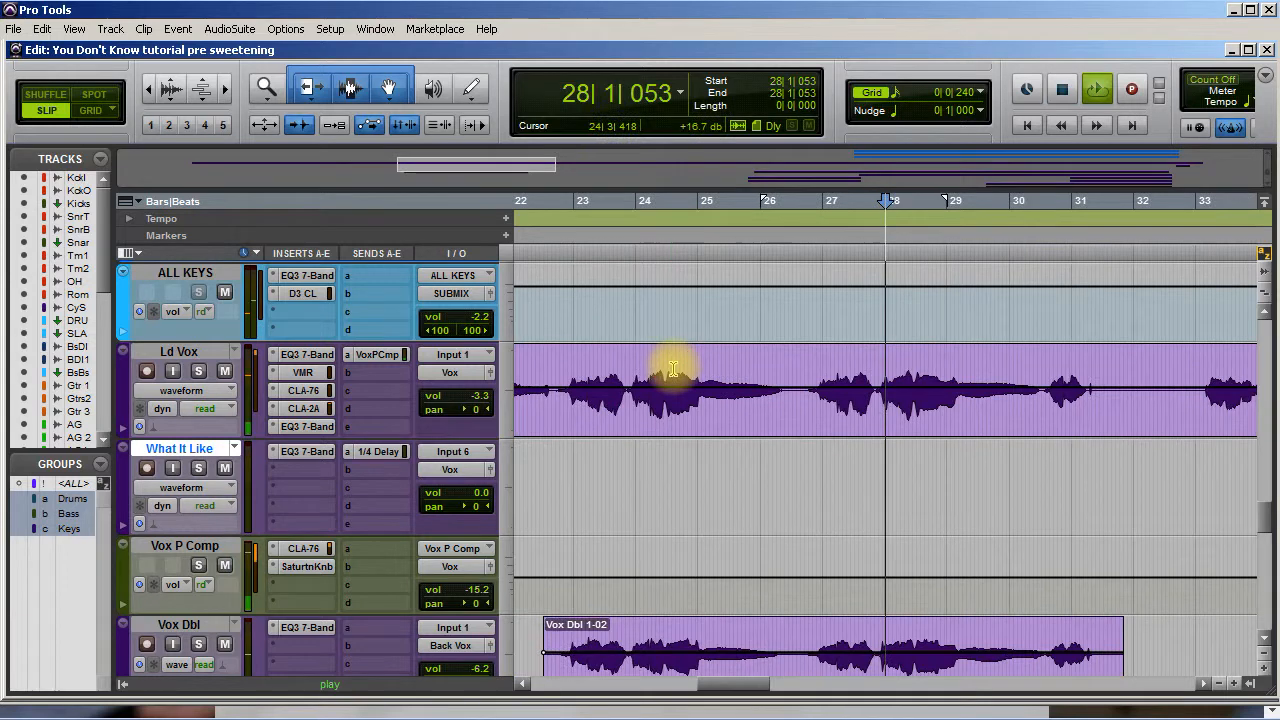
key("space")
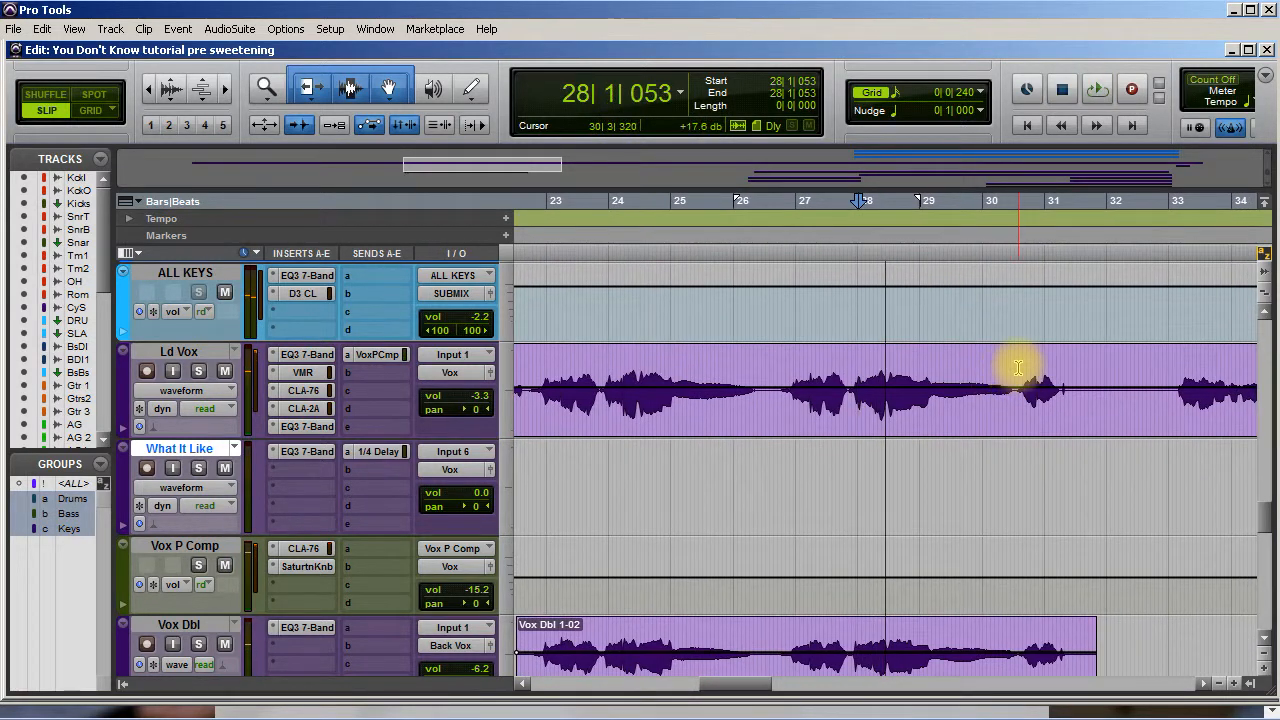
left_click(1017, 368)
key("space")
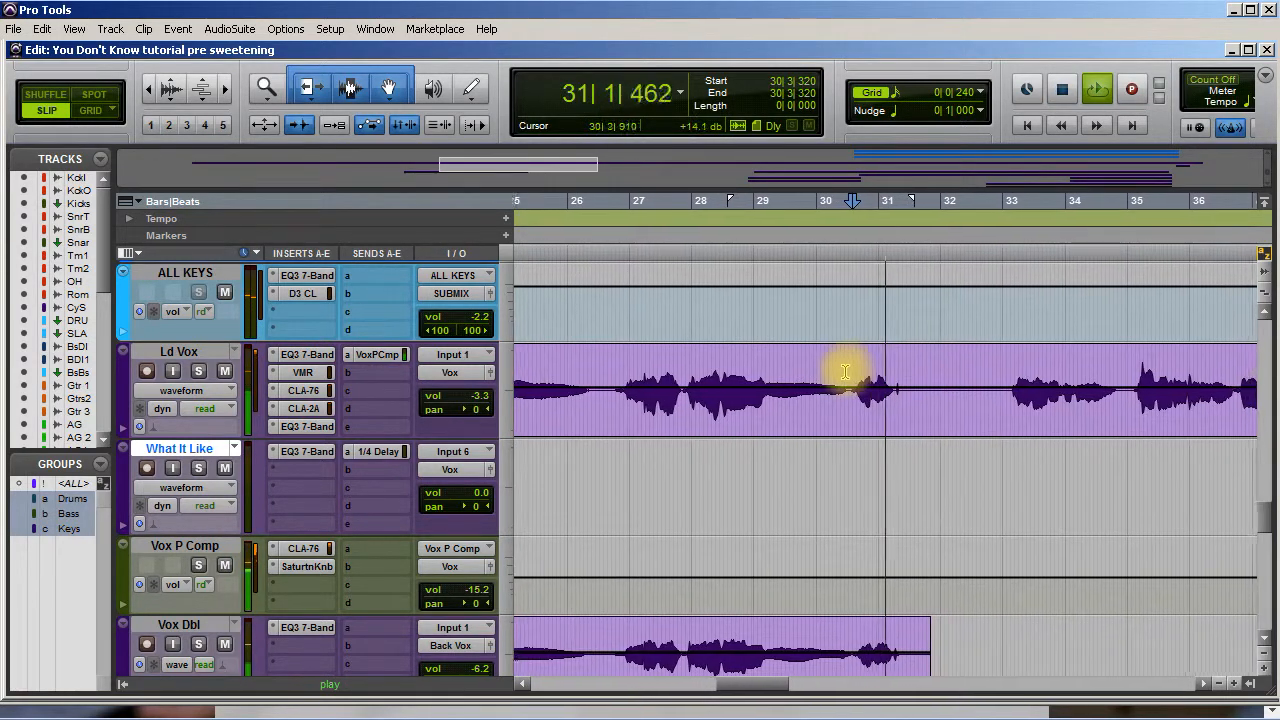
key("space")
Step: Select the Ld Vox phrase from 30|3|259 to 33|1|403 and add a 1/4 Delay (Stereo) bus as send b at -12.1 dB
left_click_drag(846, 369, 1000, 378)
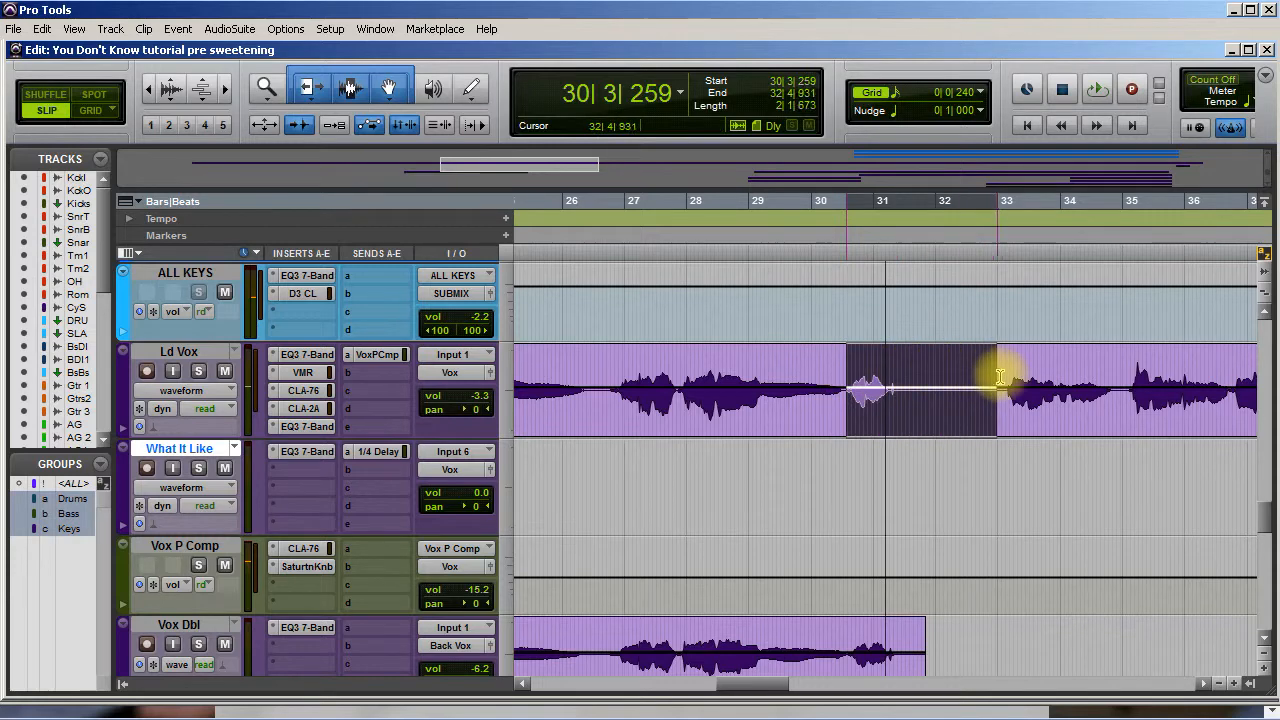
left_click(378, 373)
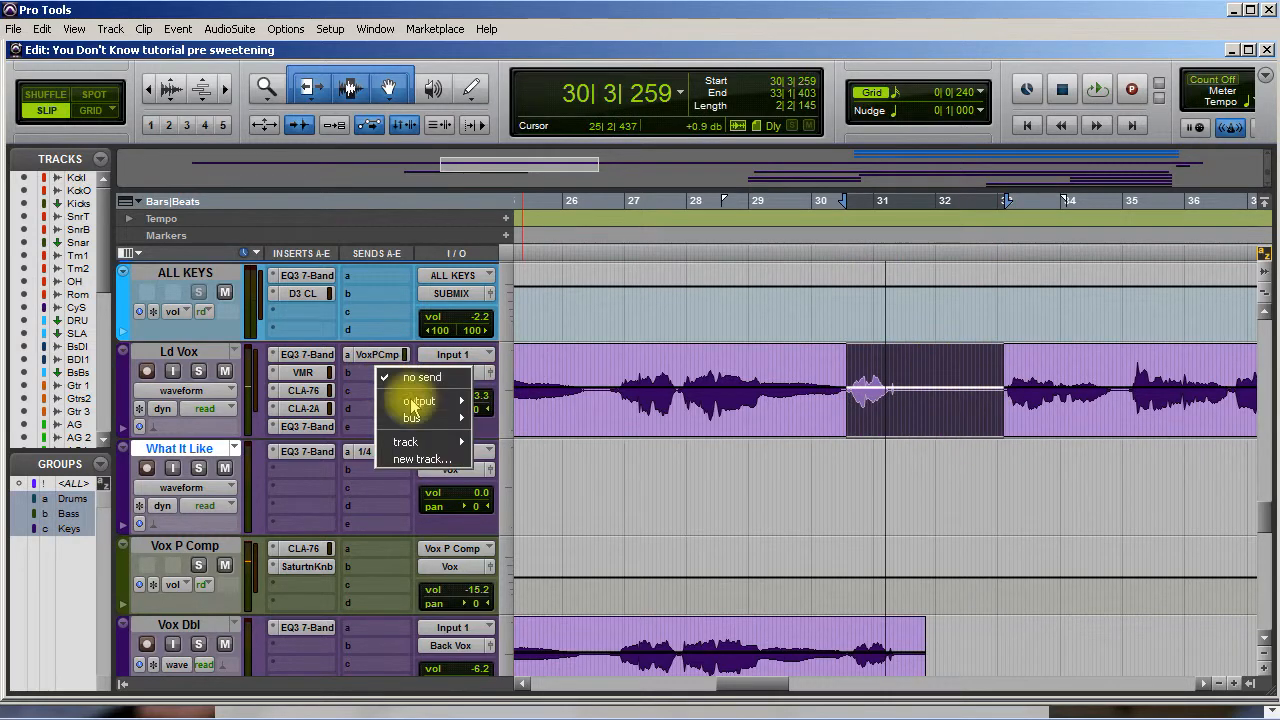
mouse_move(427, 420)
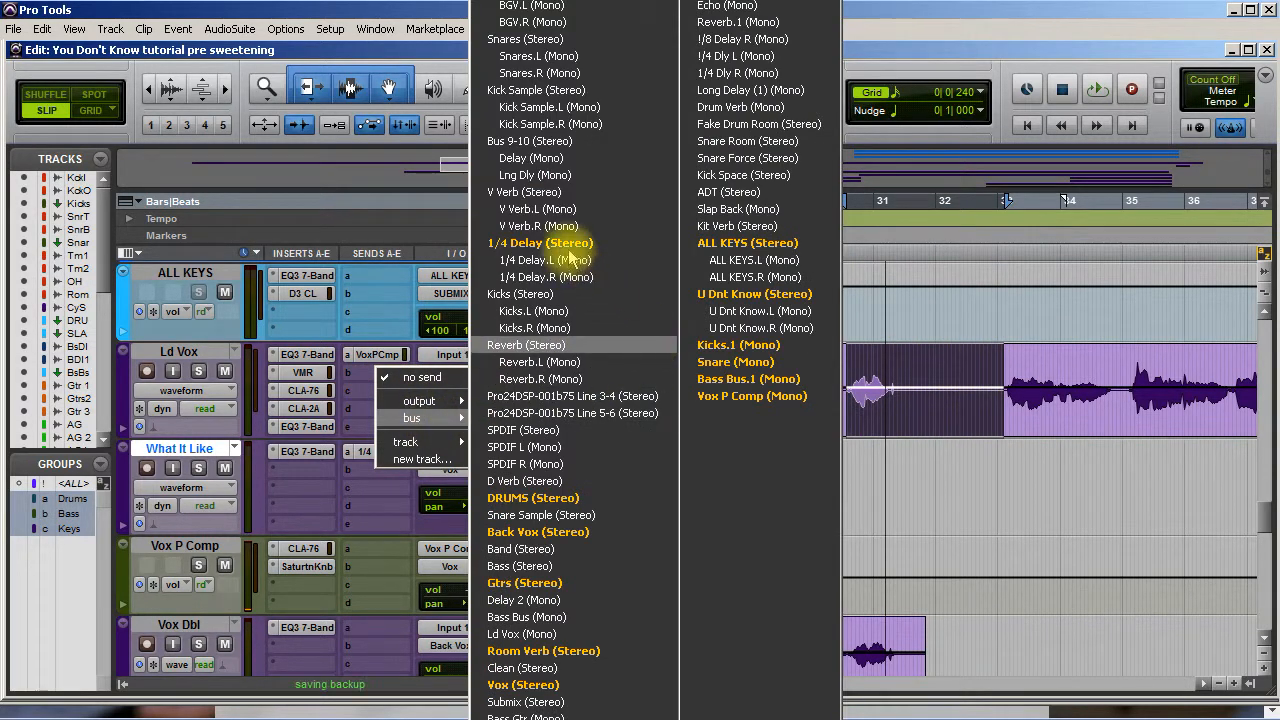
left_click(555, 244)
left_click_drag(323, 466, 314, 363)
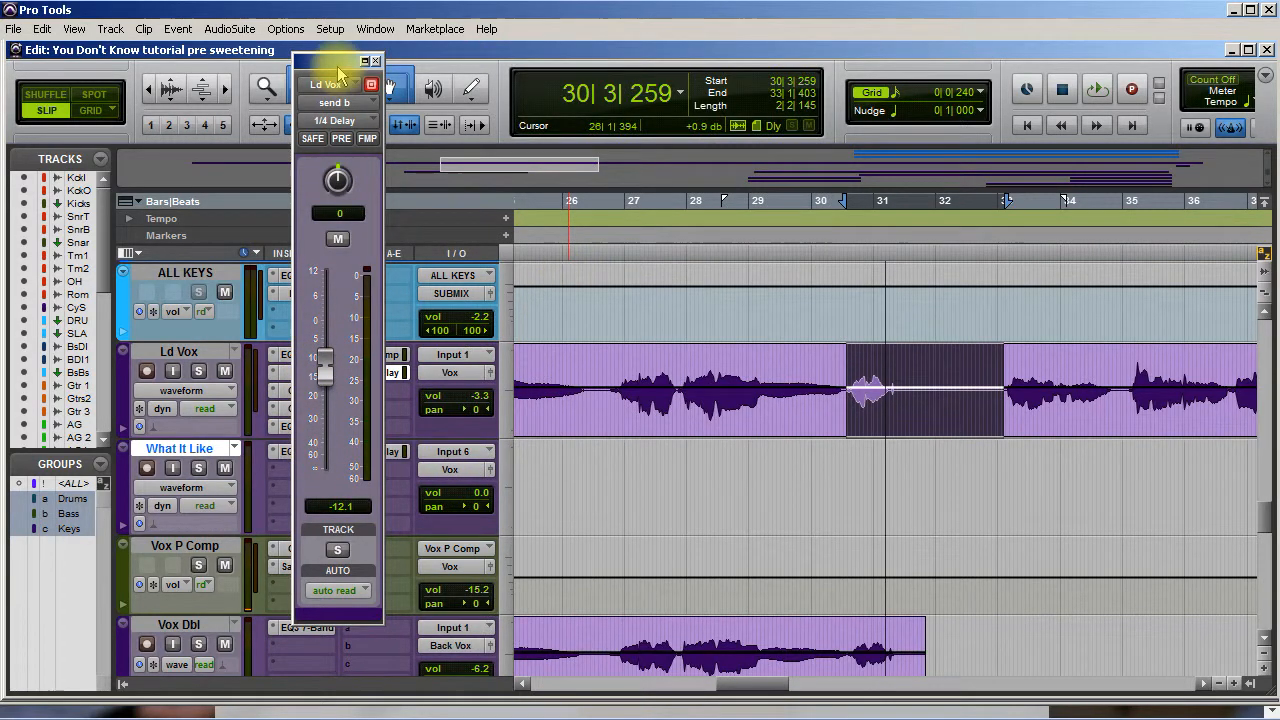
left_click_drag(337, 63, 478, 65)
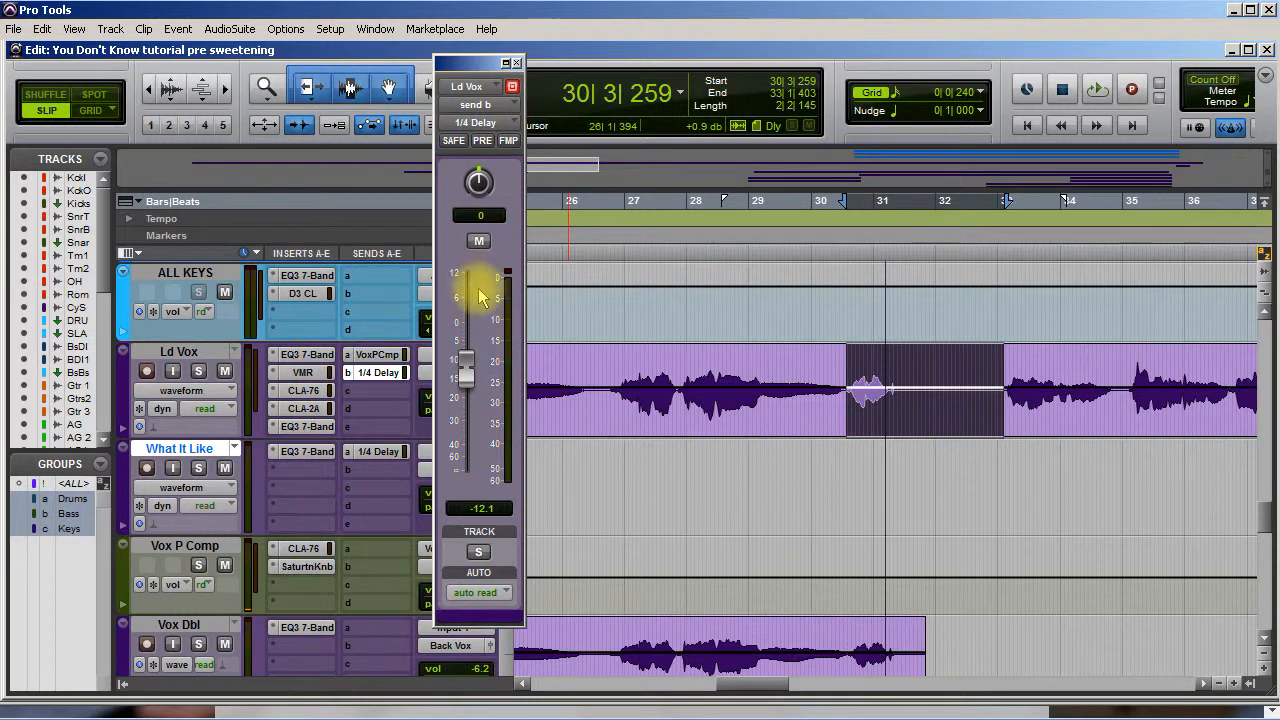
Step: Mute Ld Vox's 1/4 Delay send, display its mute automation, unmute only the selected phrase, and play from 28|4|318
left_click(478, 241)
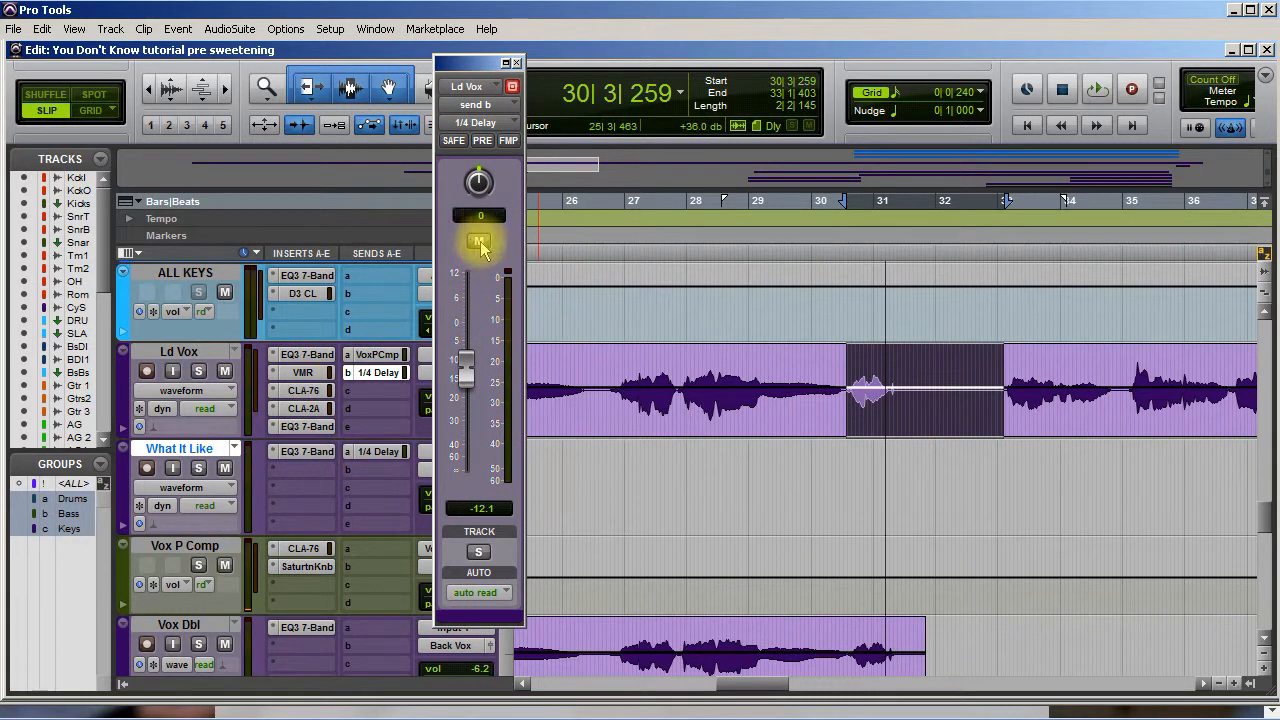
left_click(229, 396)
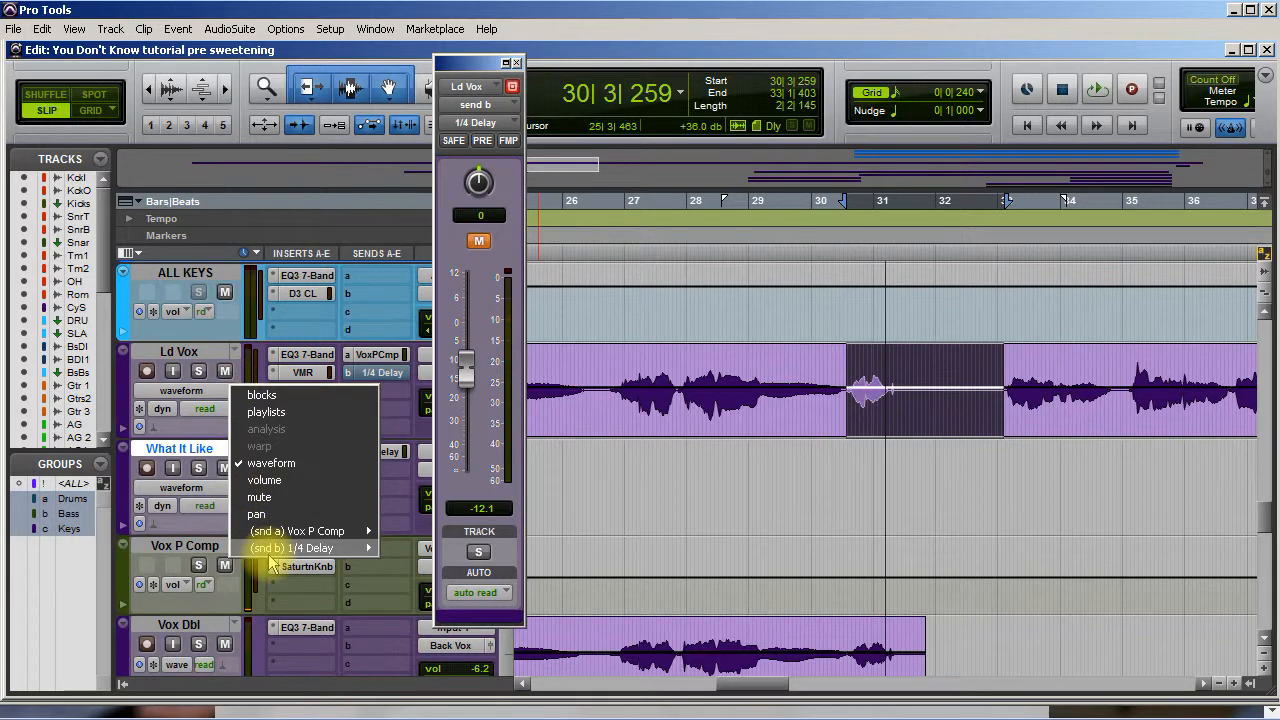
mouse_move(272, 558)
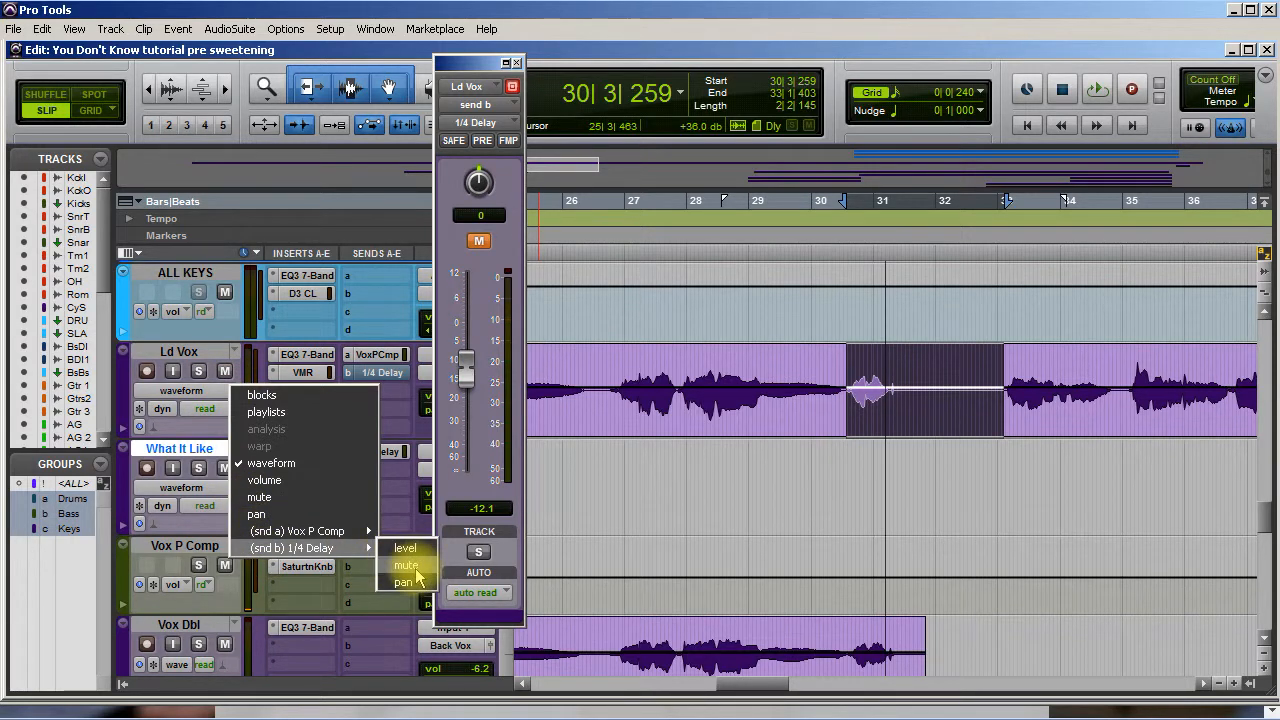
left_click(410, 567)
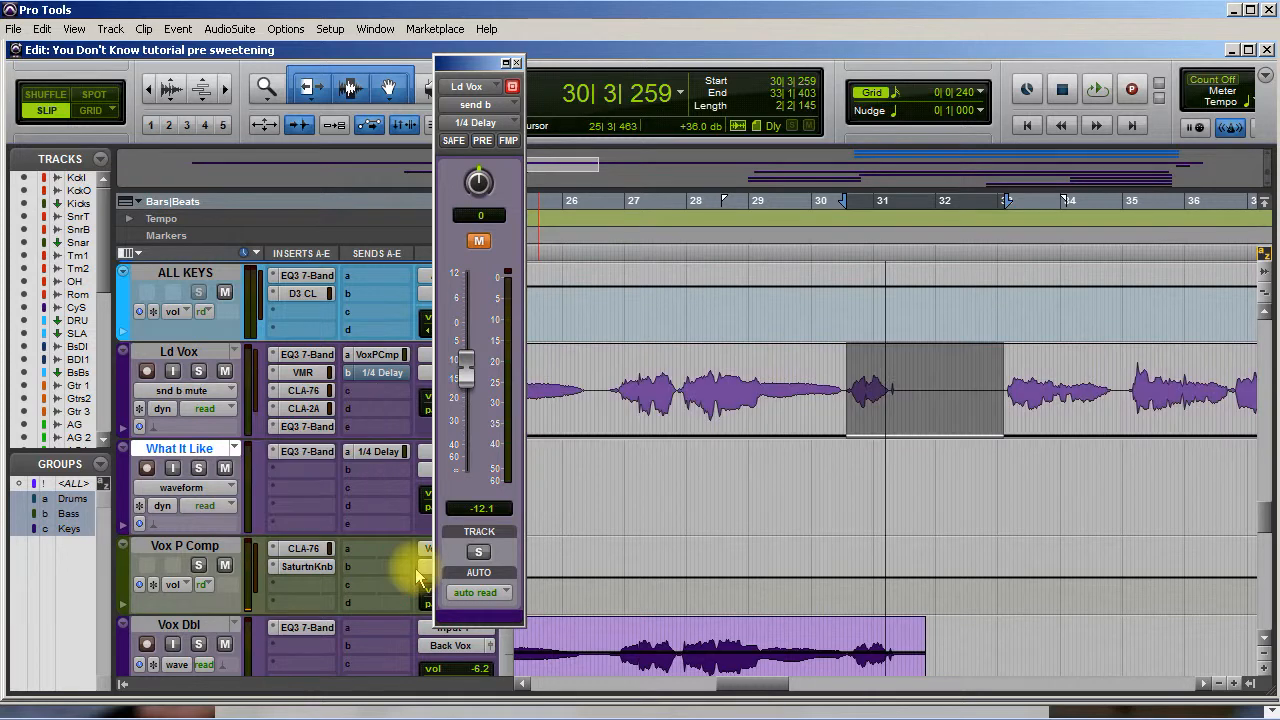
left_click(920, 351)
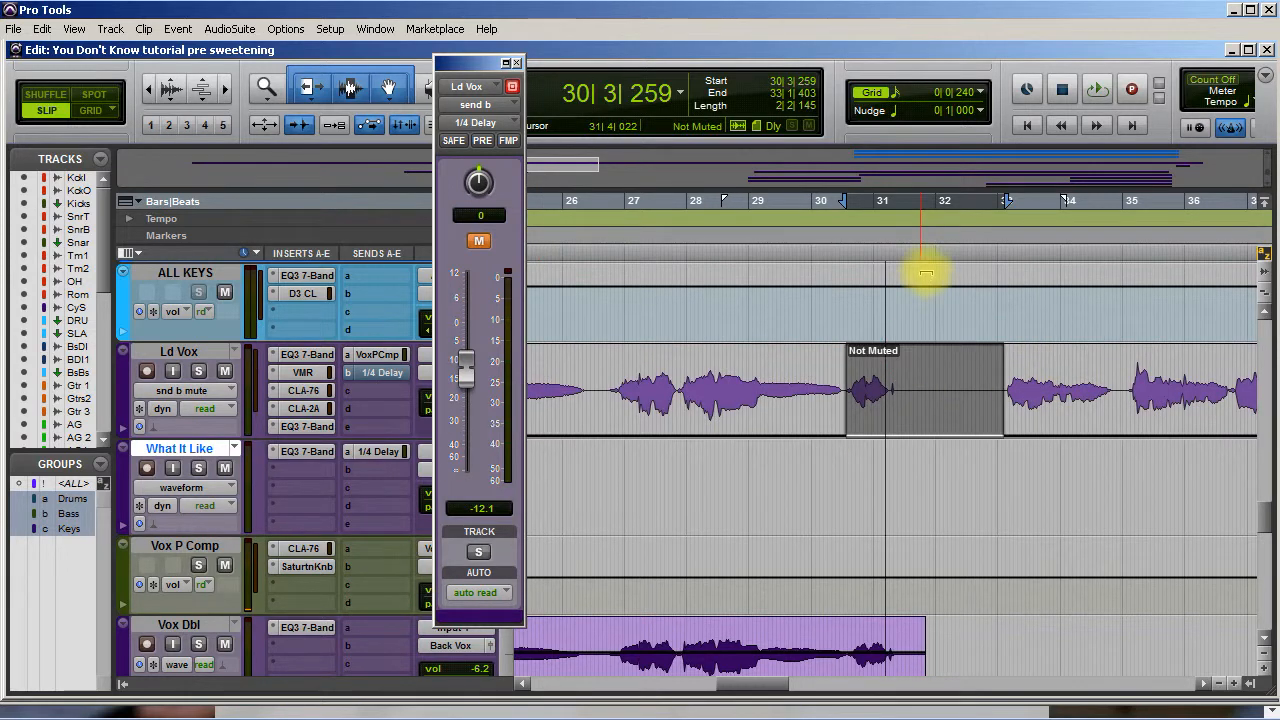
left_click(740, 376)
key("space")
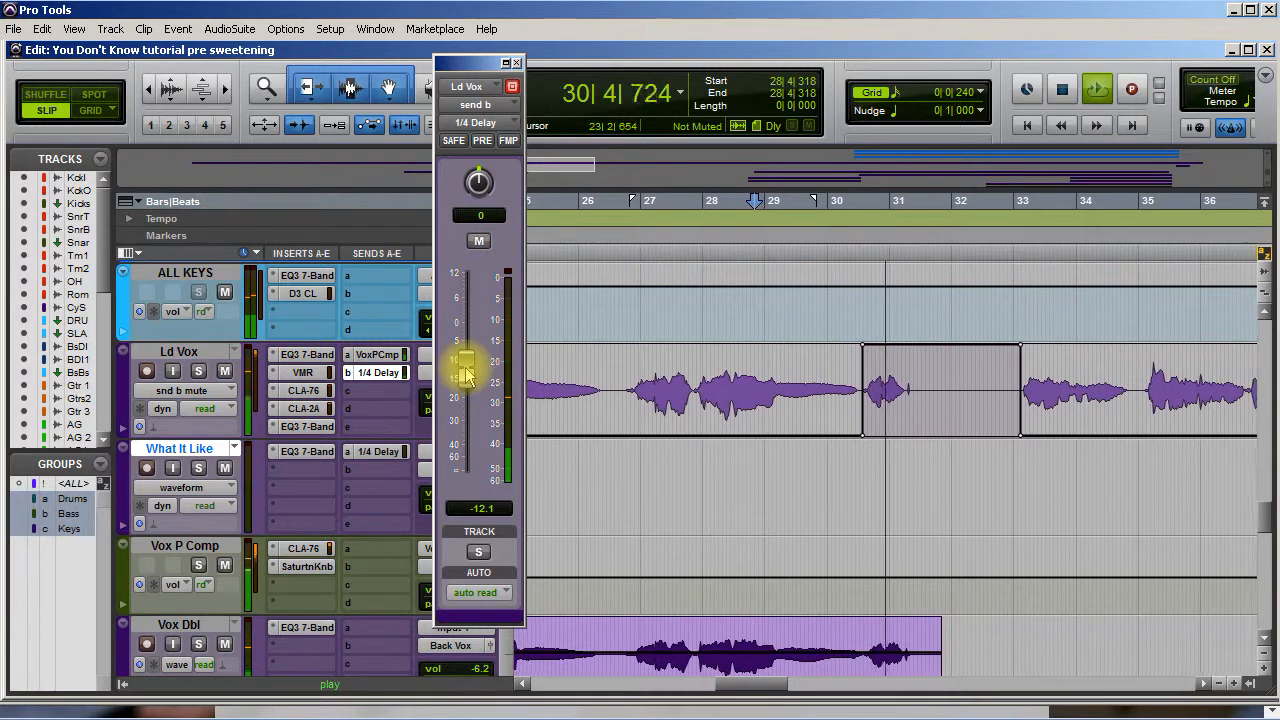
Step: Set Ld Vox's 1/4 Delay send to -9.9 dB while auditioning the phrase, stop playback, and close the send controls
left_click_drag(465, 375, 467, 357)
key("space")
key("space")
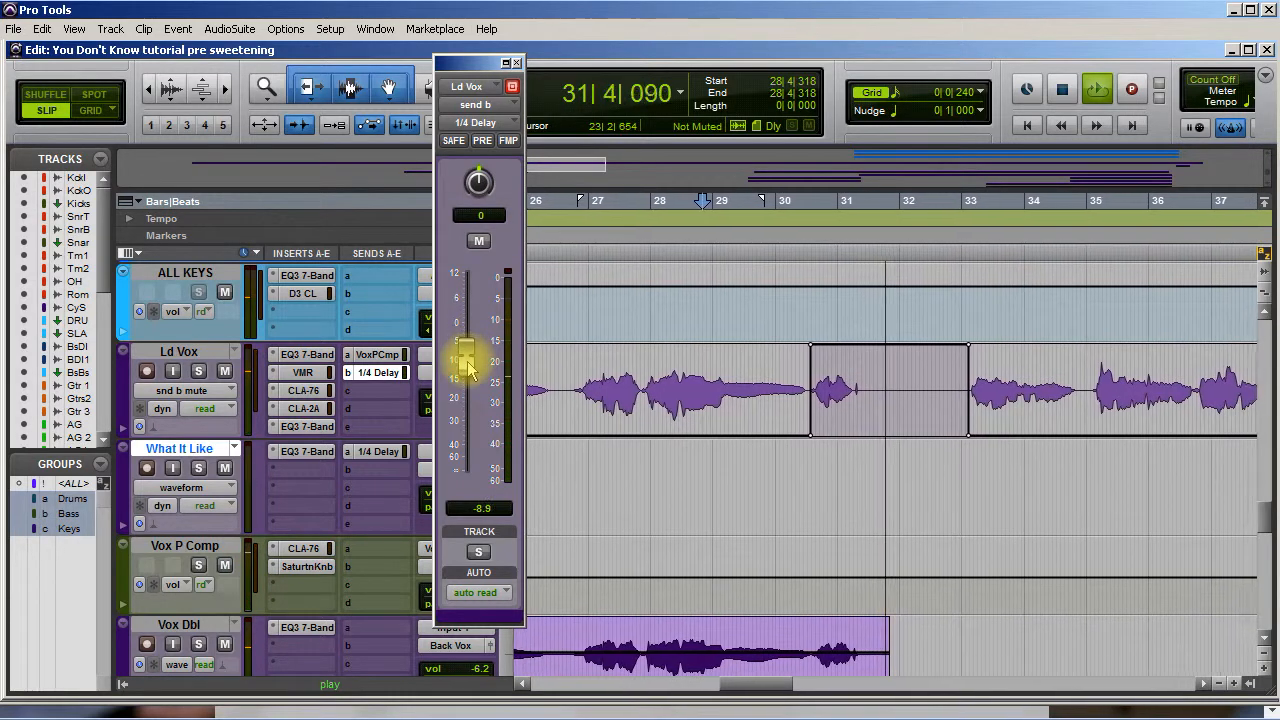
key("space")
key("space")
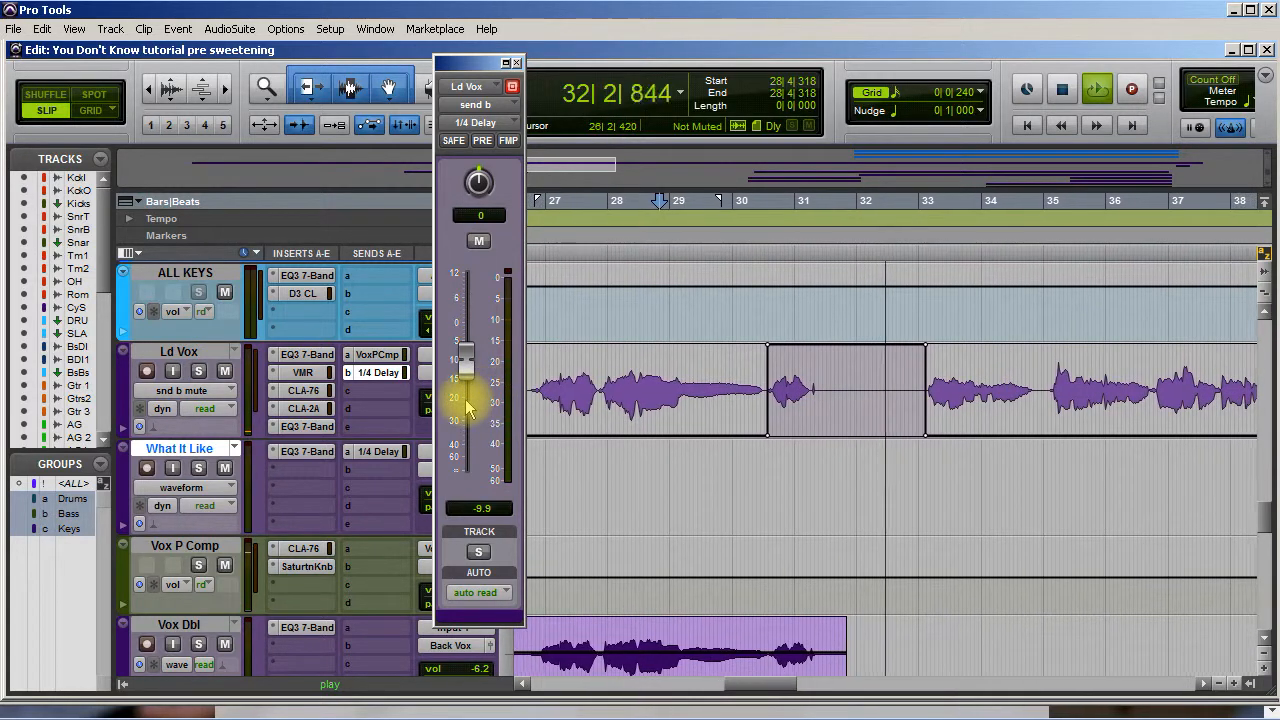
key("space")
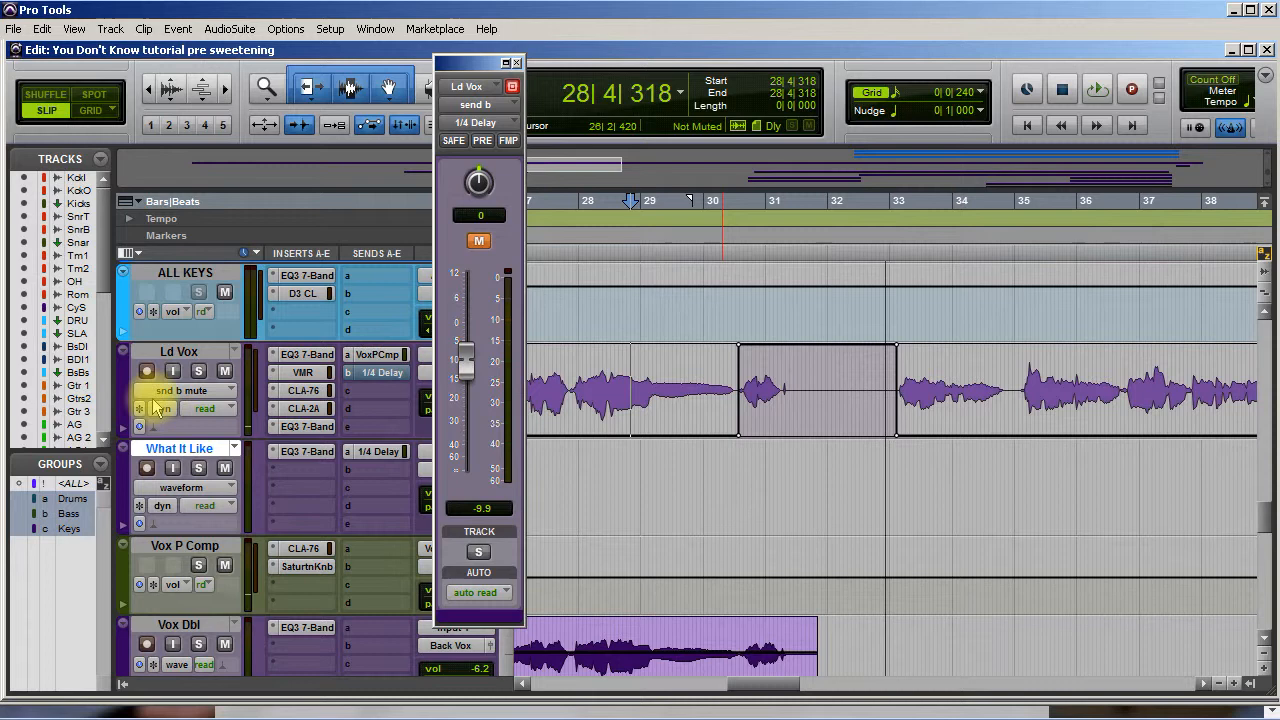
left_click(516, 63)
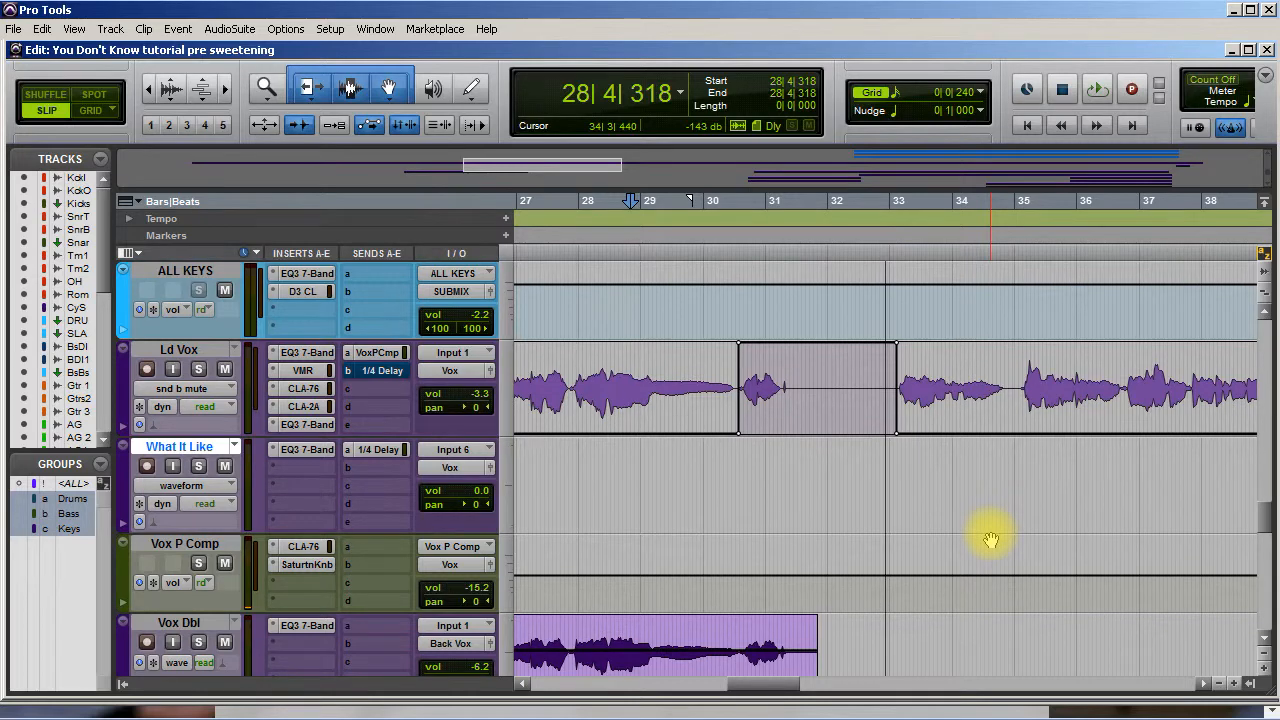
Step: Browse the guitar and keys tracks near the song's later section and audition it from 68|1|201
scroll(990, 540, "down", 2)
scroll(990, 540, "up", 3)
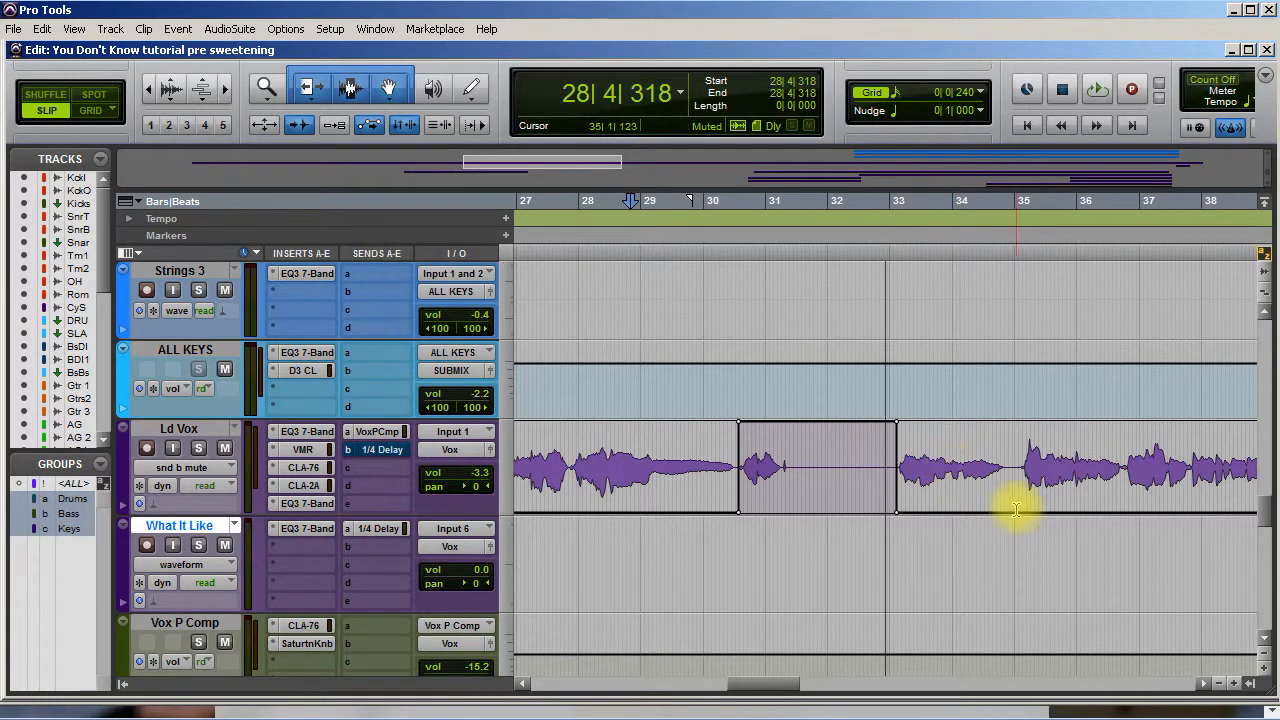
scroll(995, 520, "down", 2)
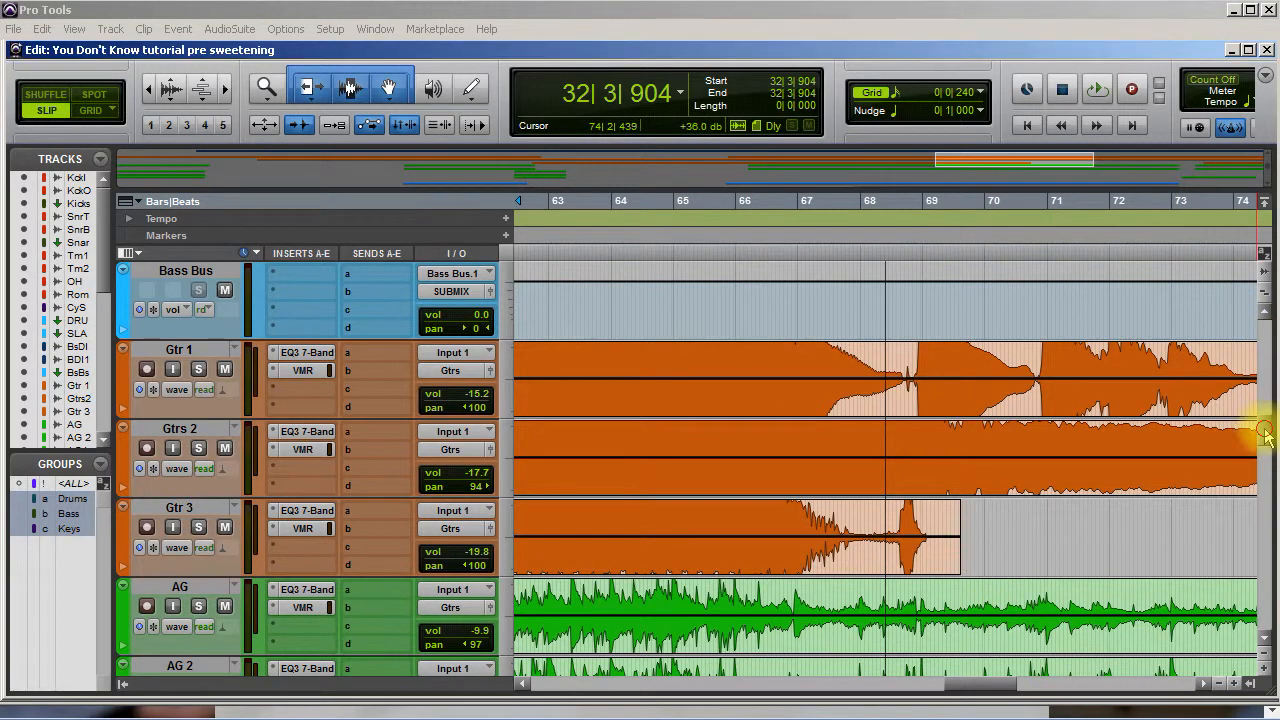
scroll(1265, 440, "down", 3)
scroll(1268, 440, "up", 4)
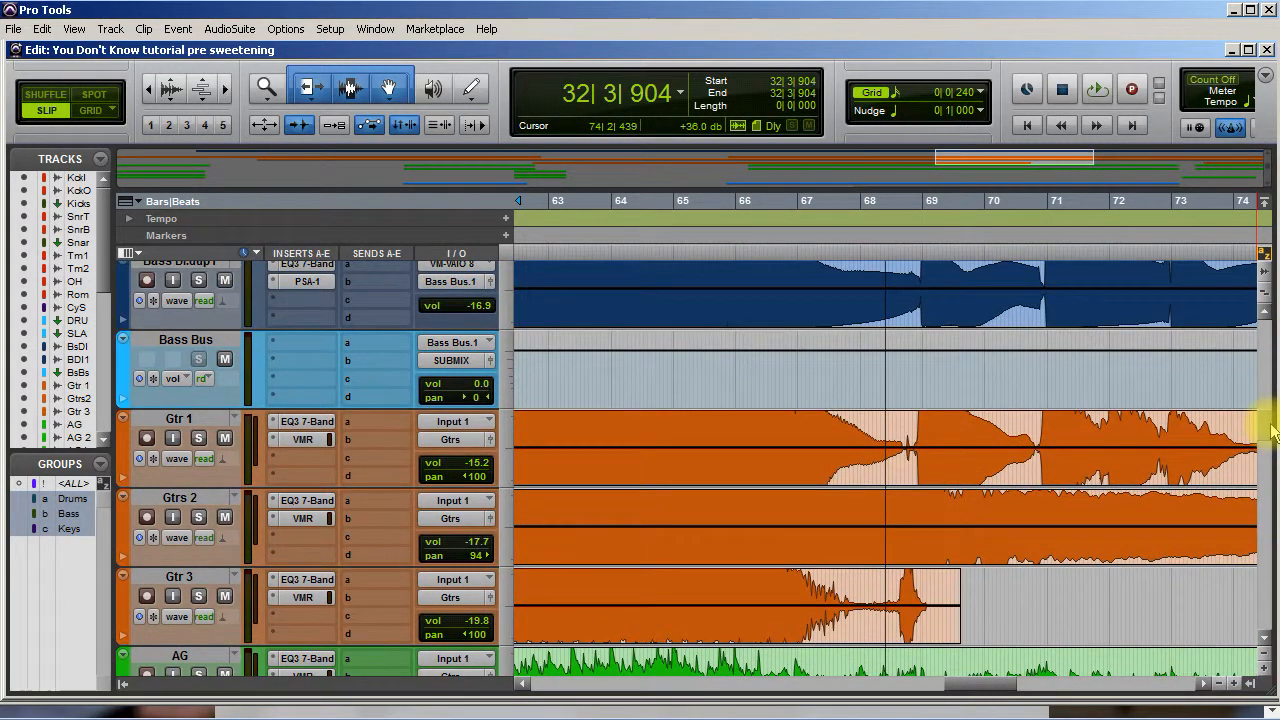
scroll(1270, 430, "down", 1)
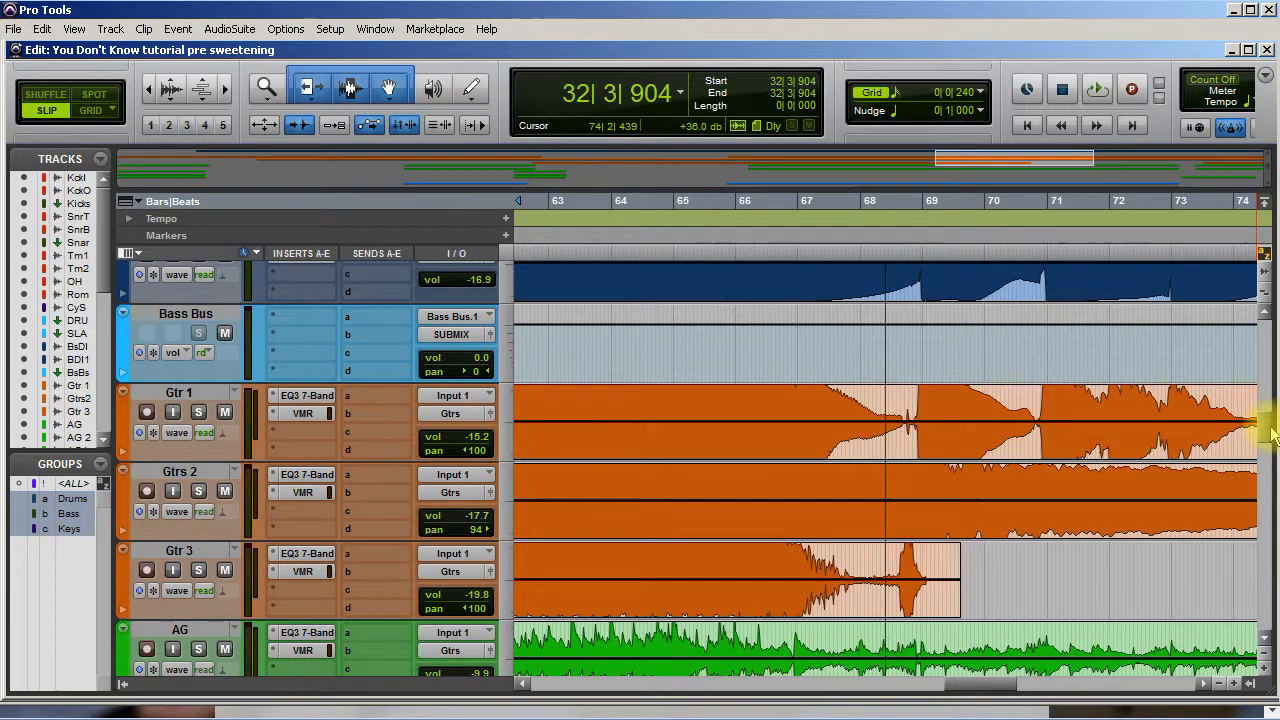
scroll(1272, 436, "down", 5)
scroll(1272, 443, "up", 2)
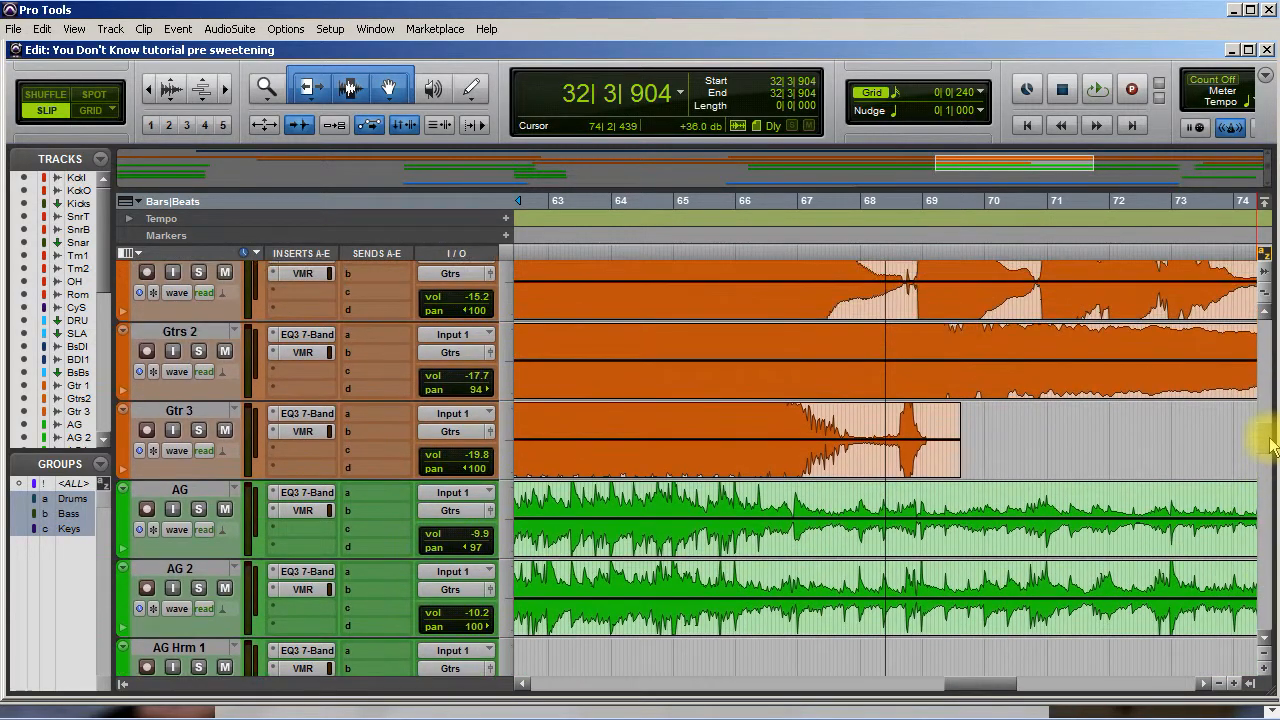
scroll(1272, 443, "up", 1)
left_click(862, 487)
key("space")
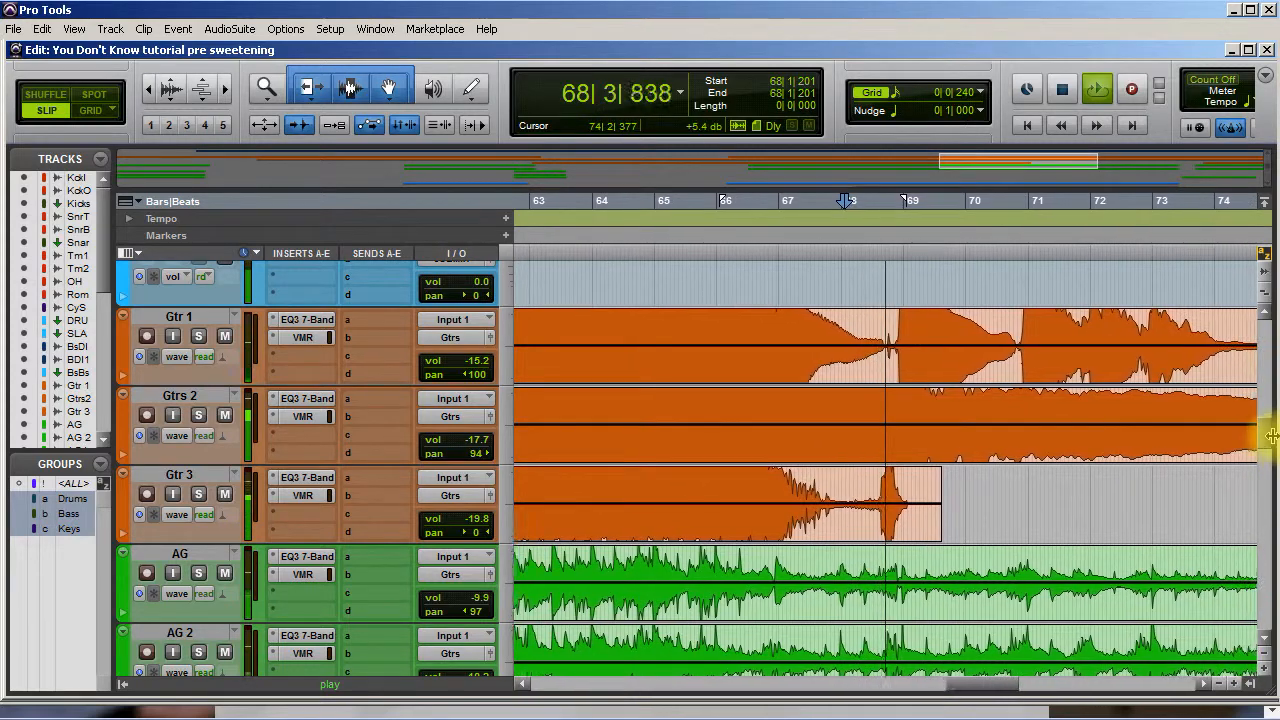
scroll(1272, 440, "down", 10)
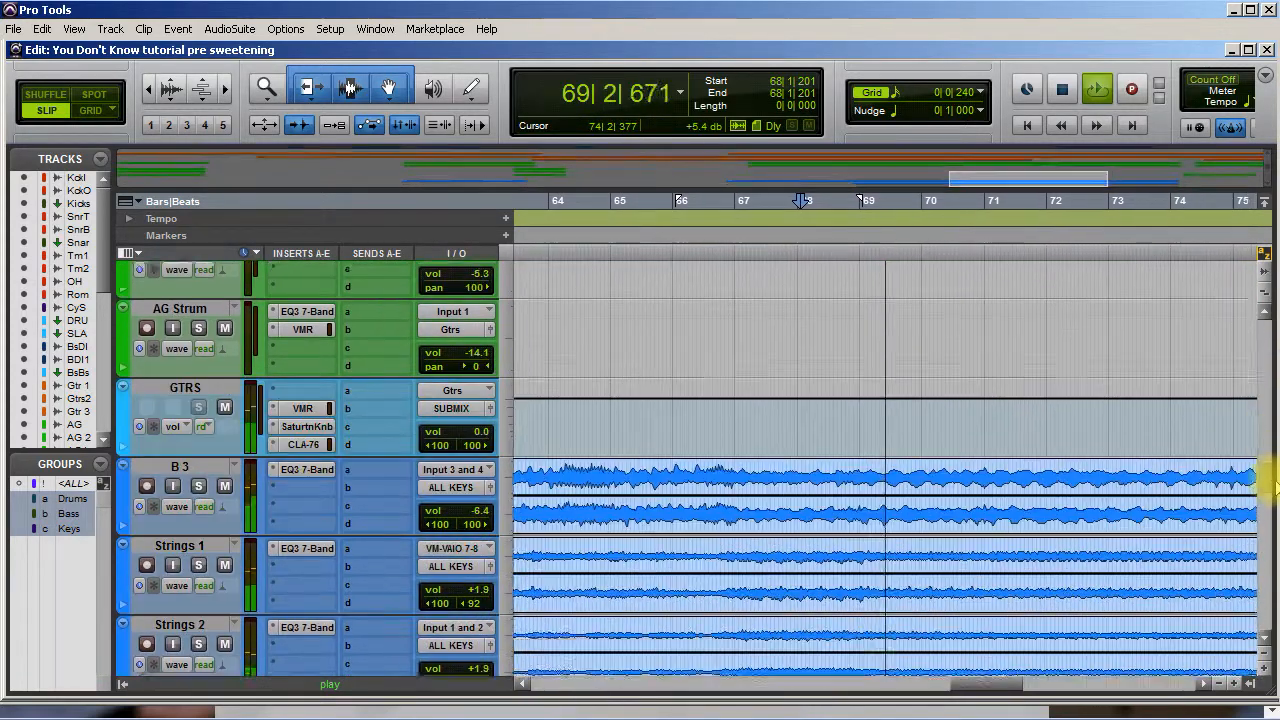
scroll(1274, 485, "down", 5)
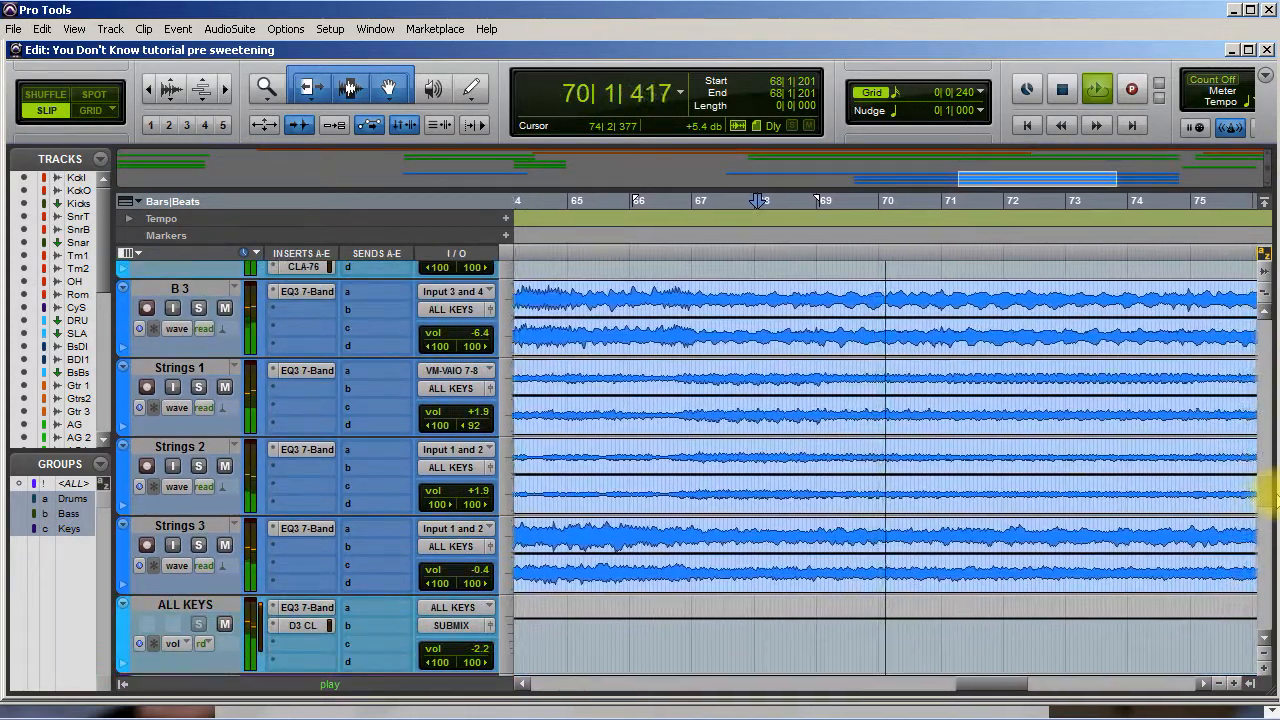
key("space")
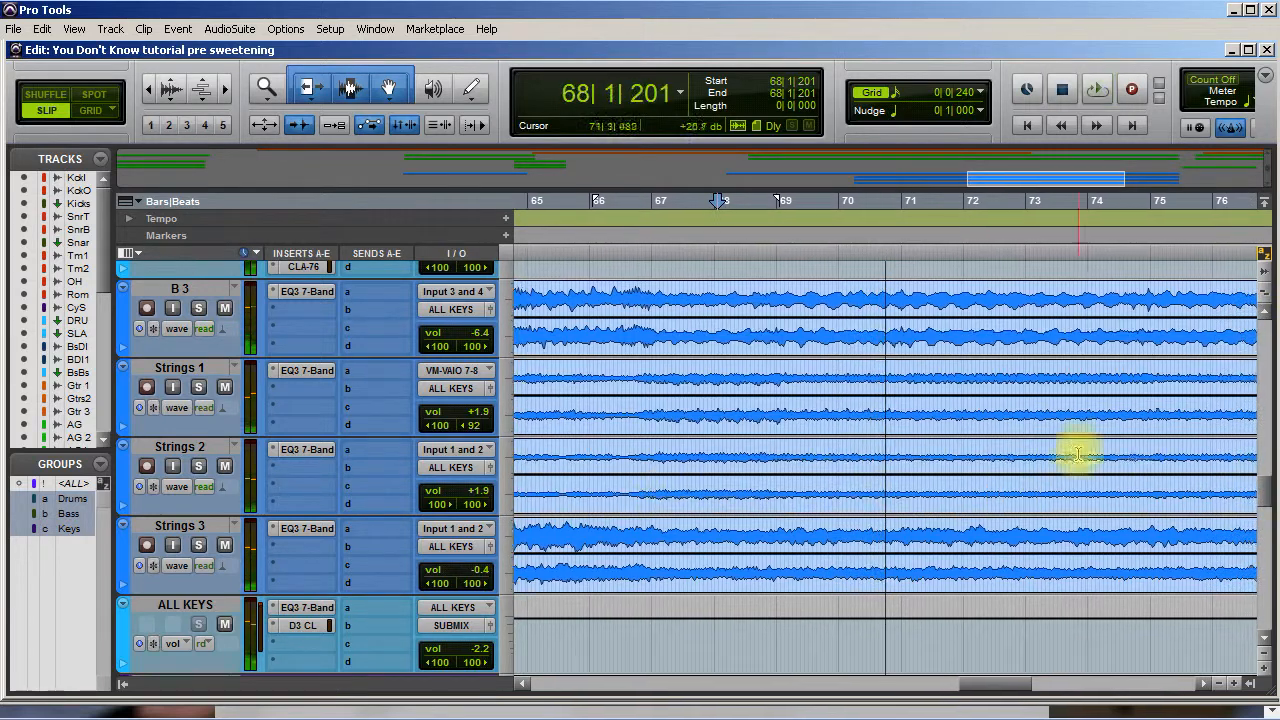
Step: Try the stereo BBD Delay in place of ModDelay 3 on the Long Delay track's first insert
scroll(1262, 495, "down", 10)
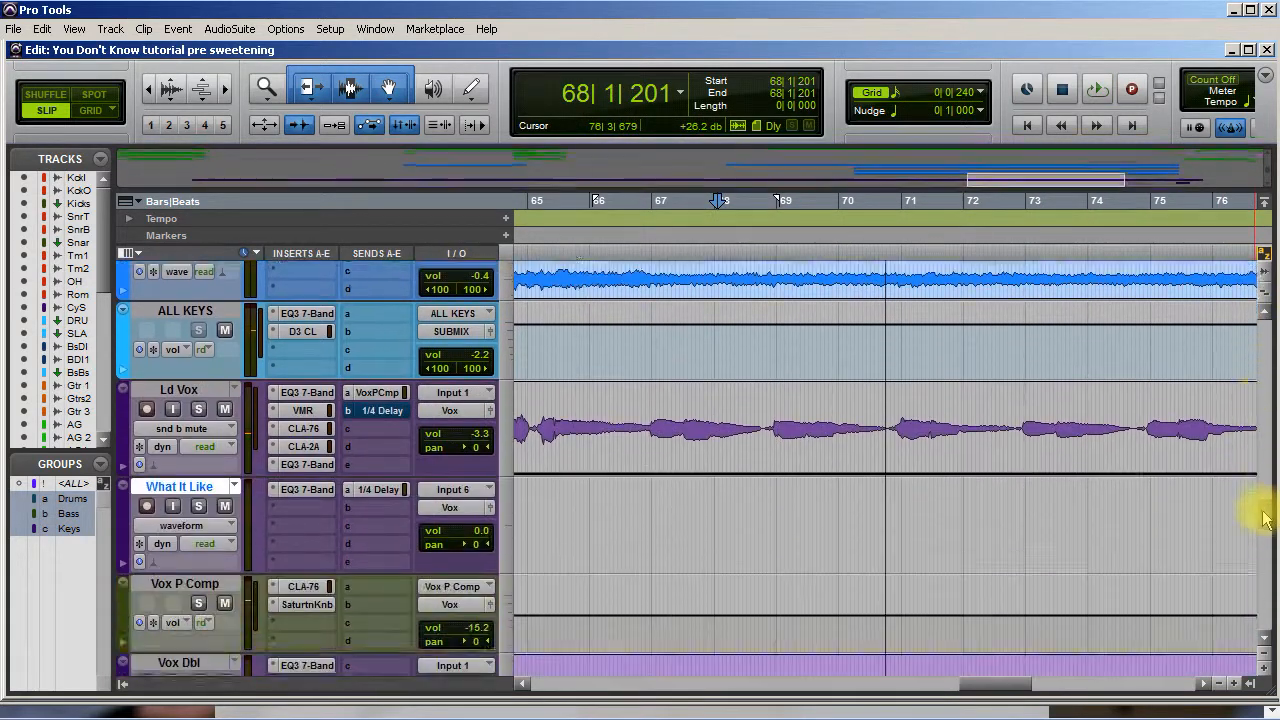
scroll(1257, 590, "down", 5)
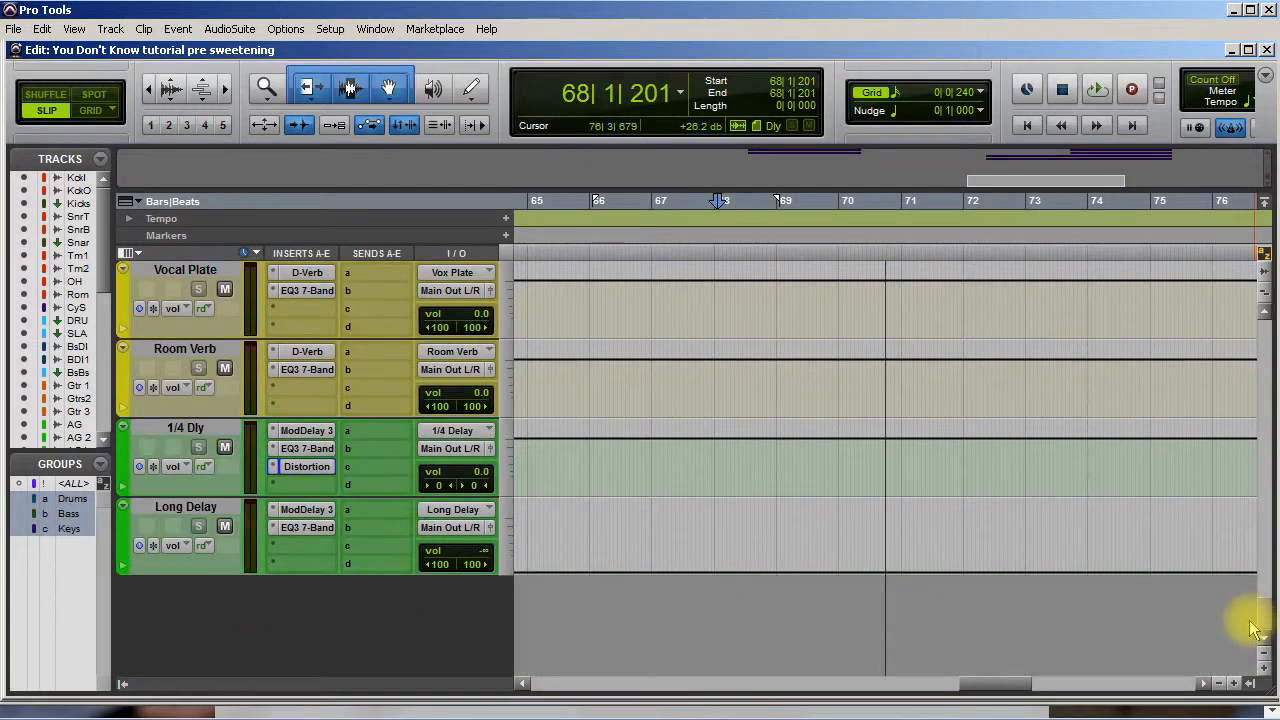
scroll(1250, 622, "up", 1)
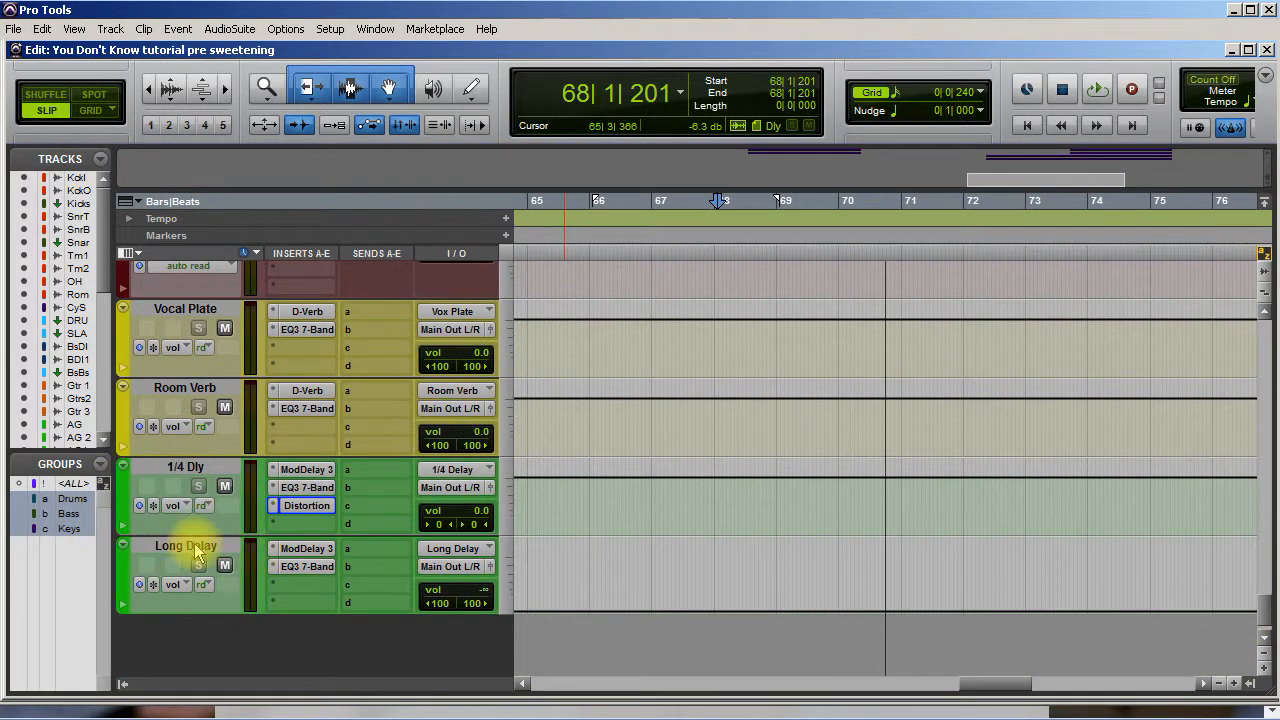
left_click(277, 556)
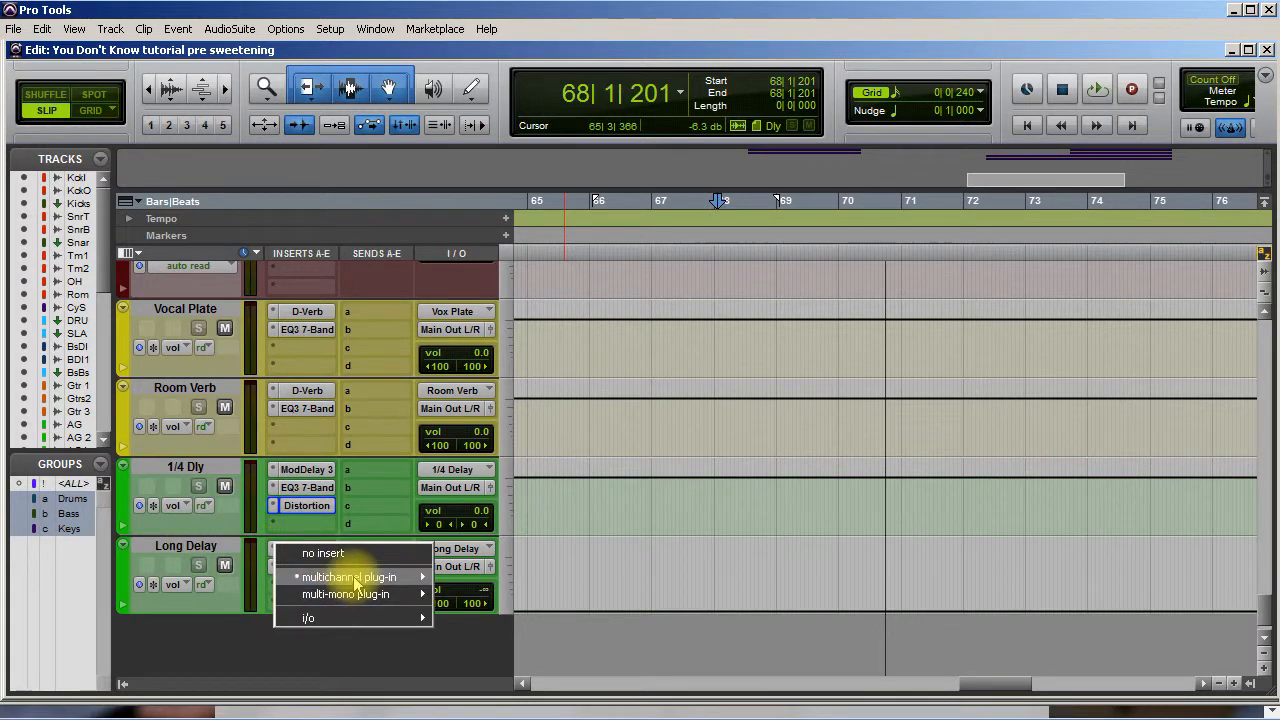
mouse_move(355, 578)
mouse_move(476, 646)
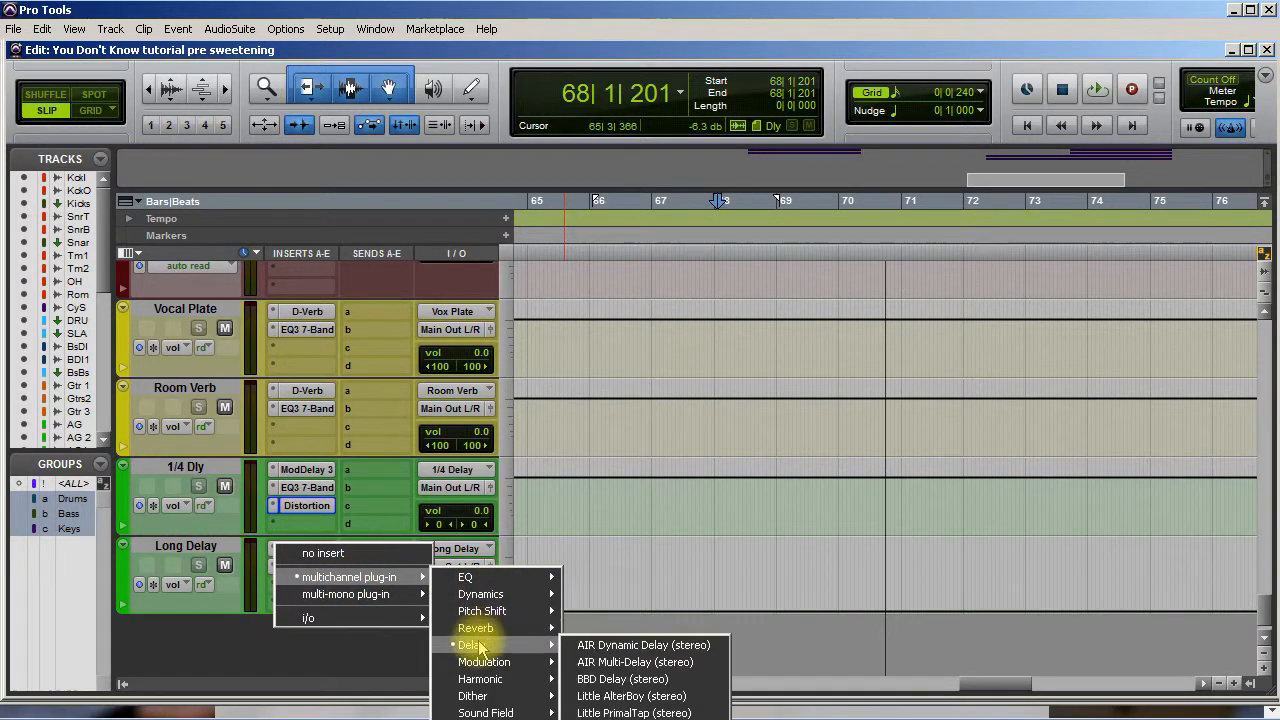
left_click(650, 680)
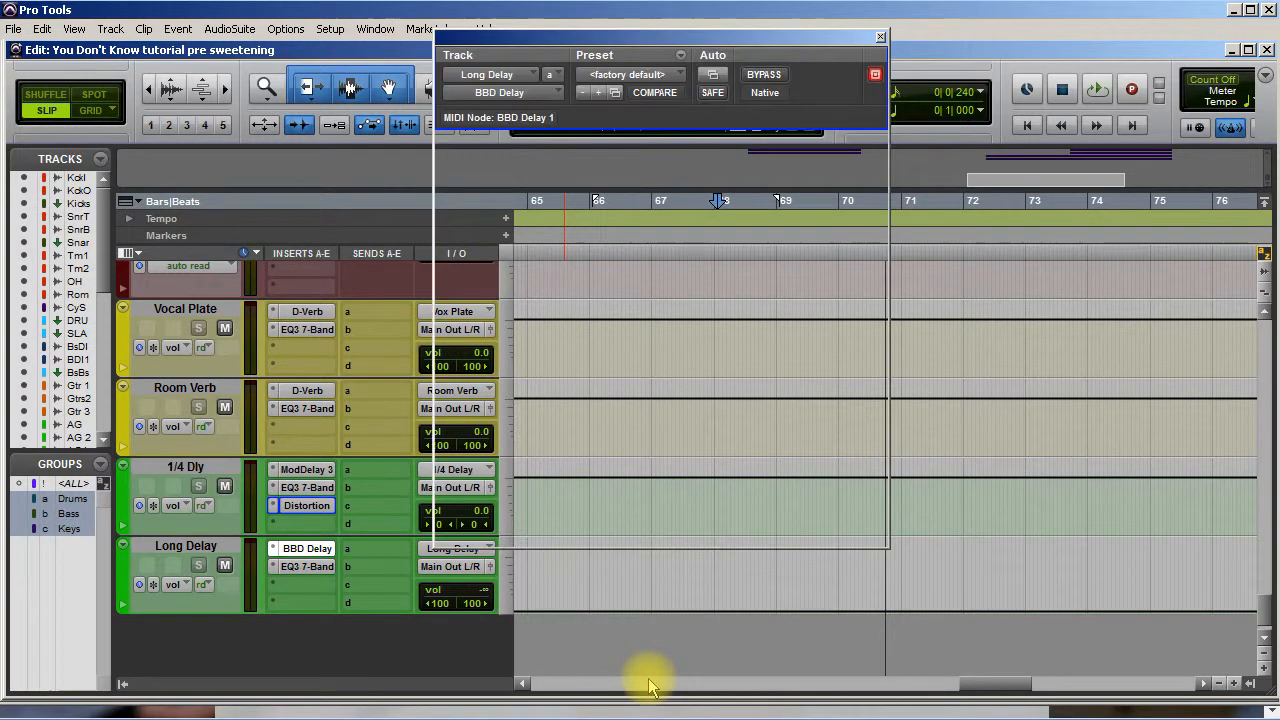
left_click(881, 37)
Step: Put the stereo AIR Dynamic Delay on the Long Delay track's first insert and load its 10 Spin Delay preset
left_click(272, 551)
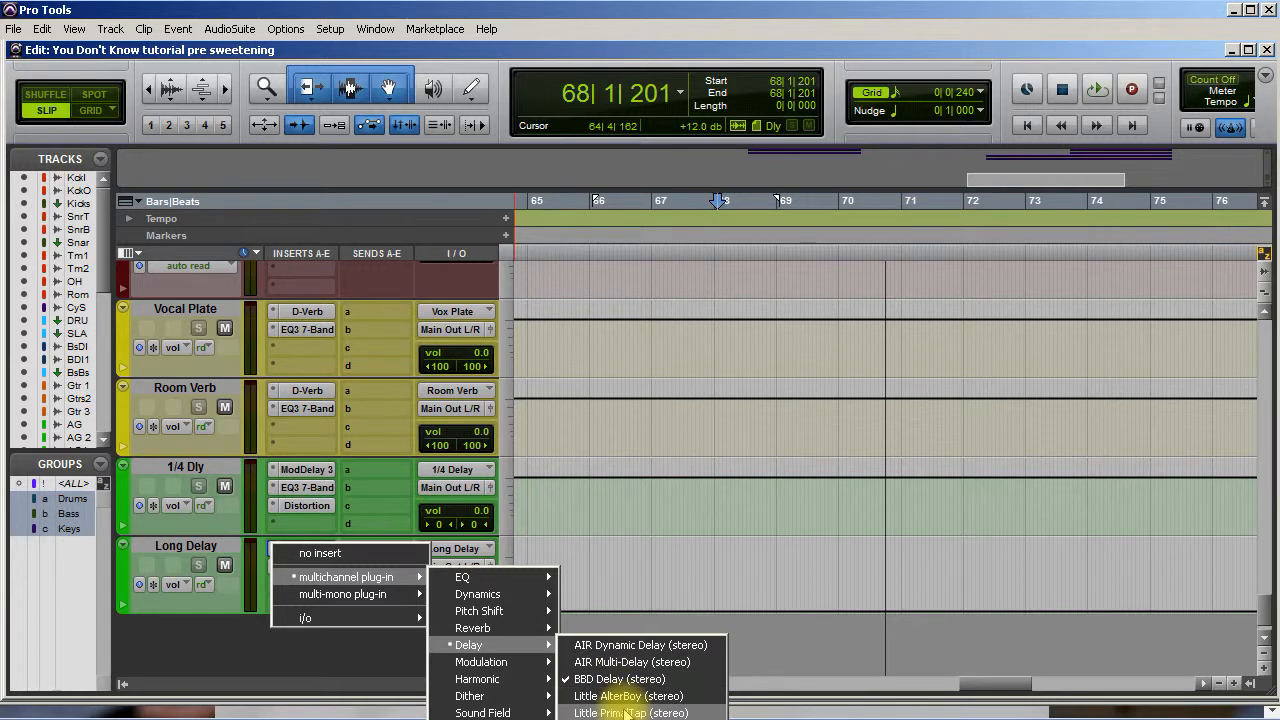
left_click(638, 652)
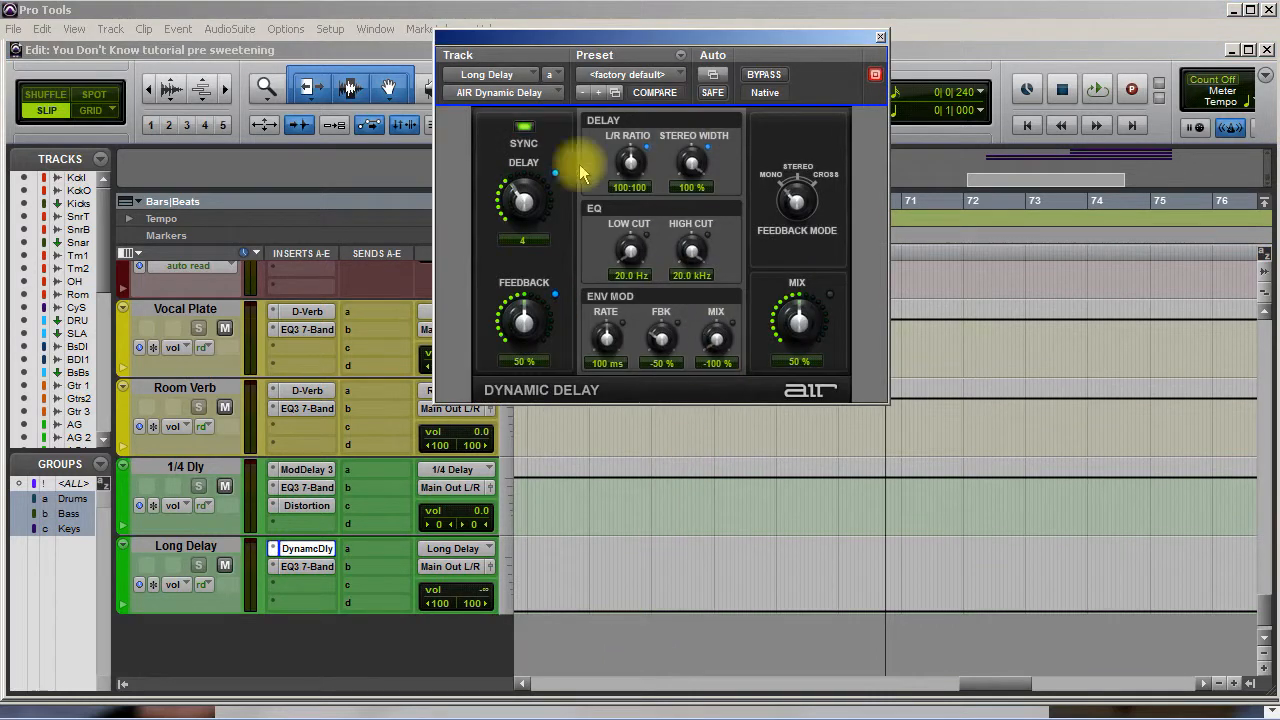
left_click(680, 80)
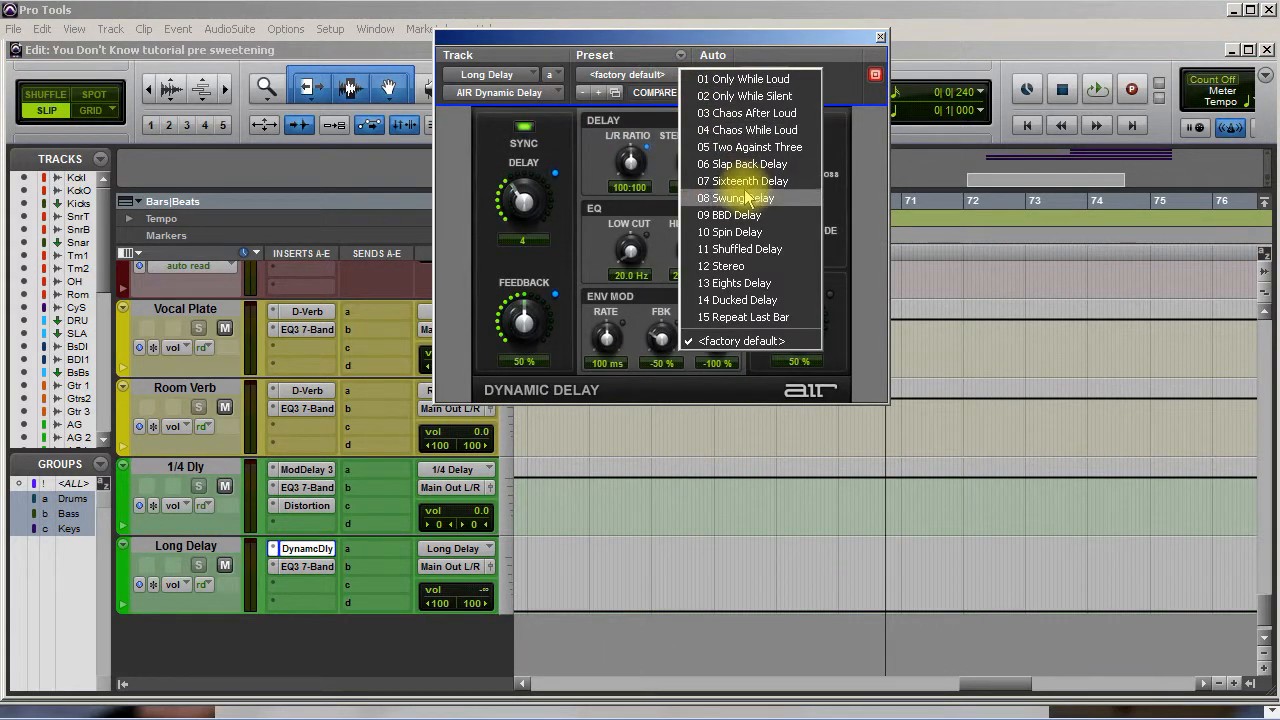
left_click(738, 228)
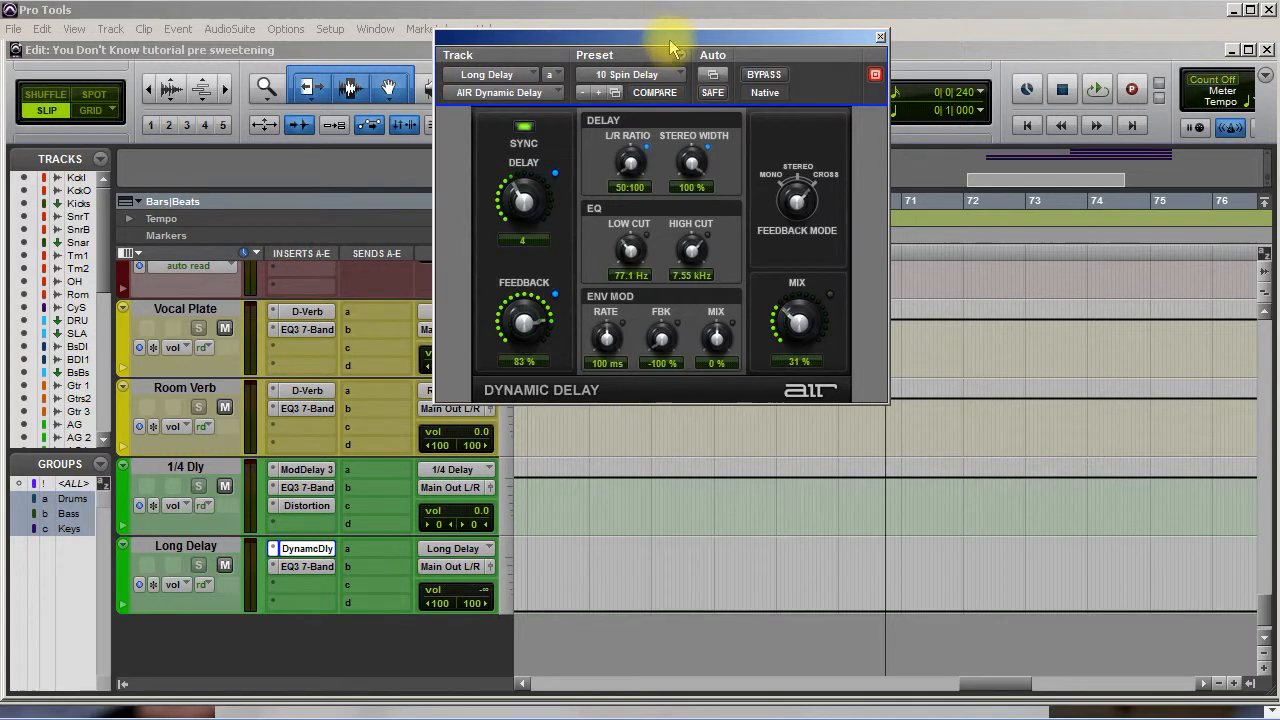
left_click_drag(669, 39, 918, 179)
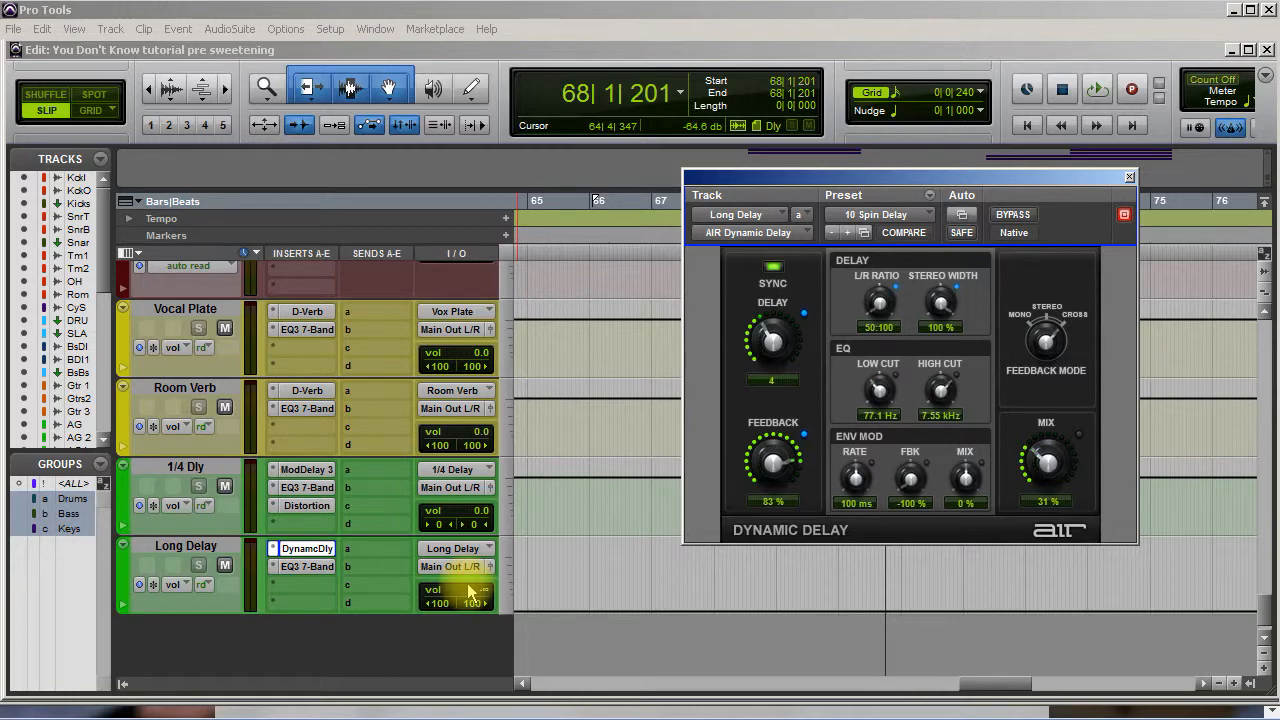
Step: Solo the Vox Dbl track and play it from 68|1|201
scroll(465, 586, "up", 5)
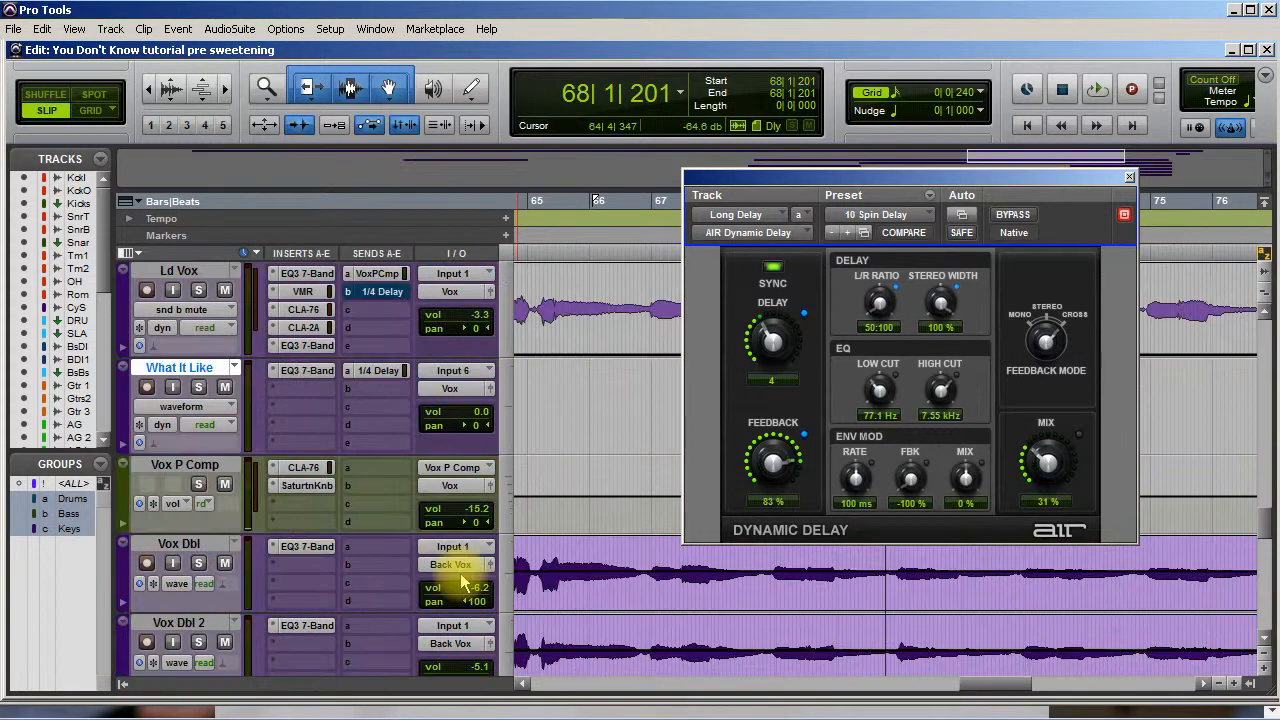
scroll(463, 582, "down", 1)
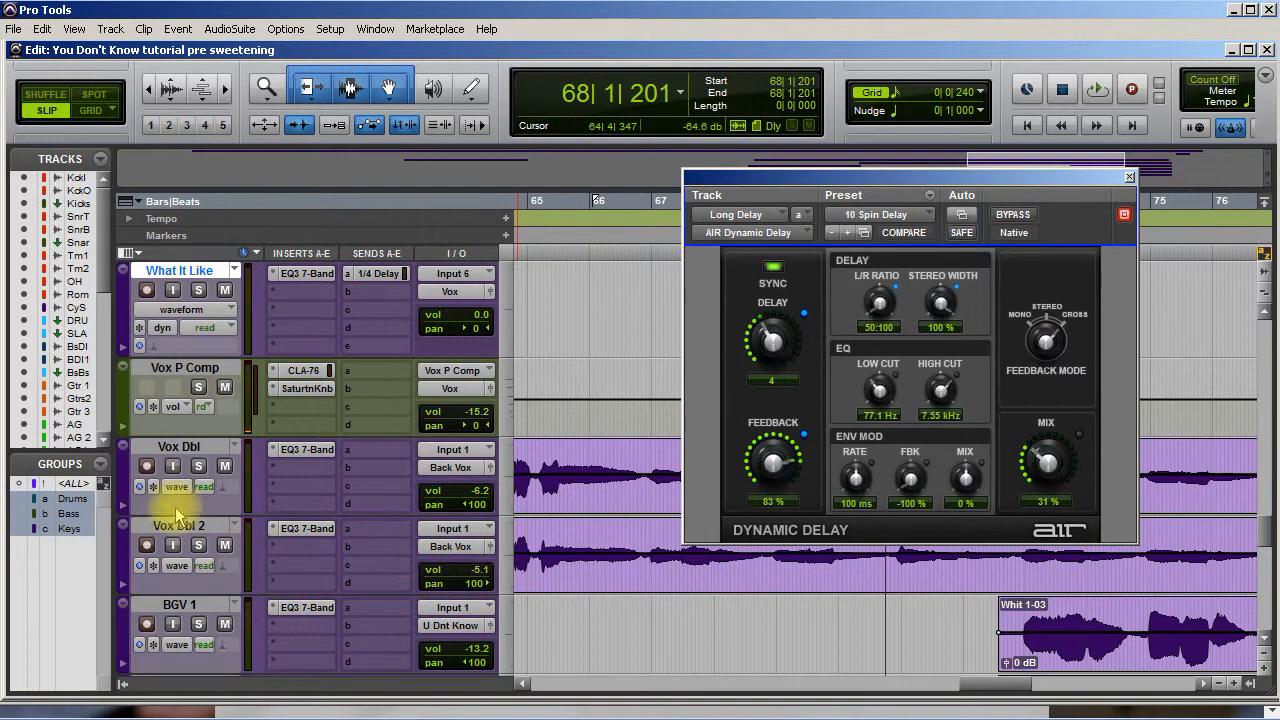
left_click(200, 468)
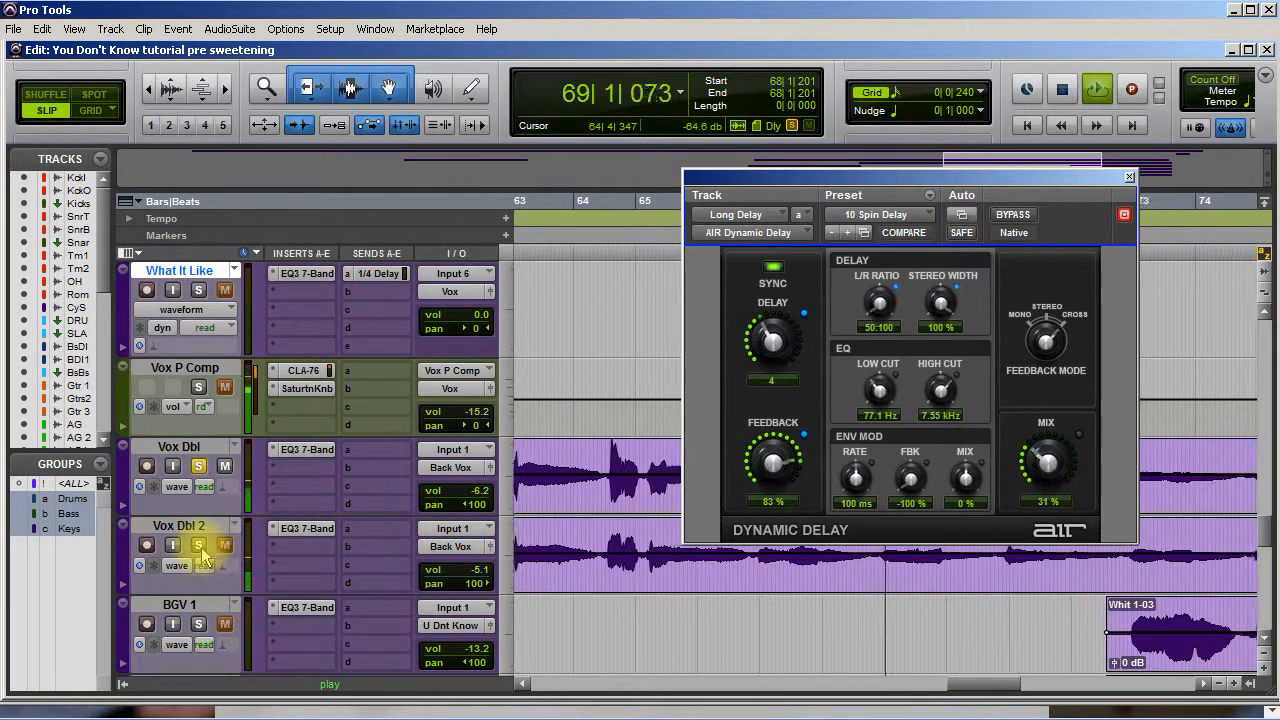
left_click(369, 450)
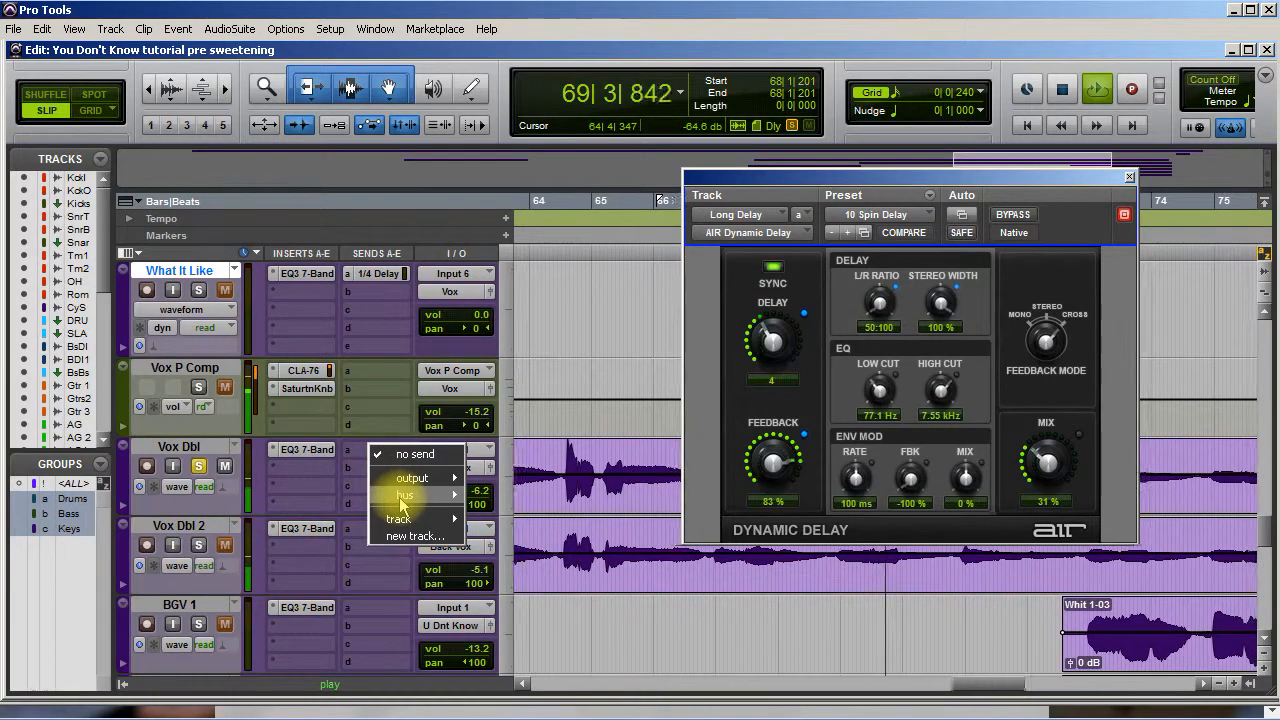
mouse_move(399, 496)
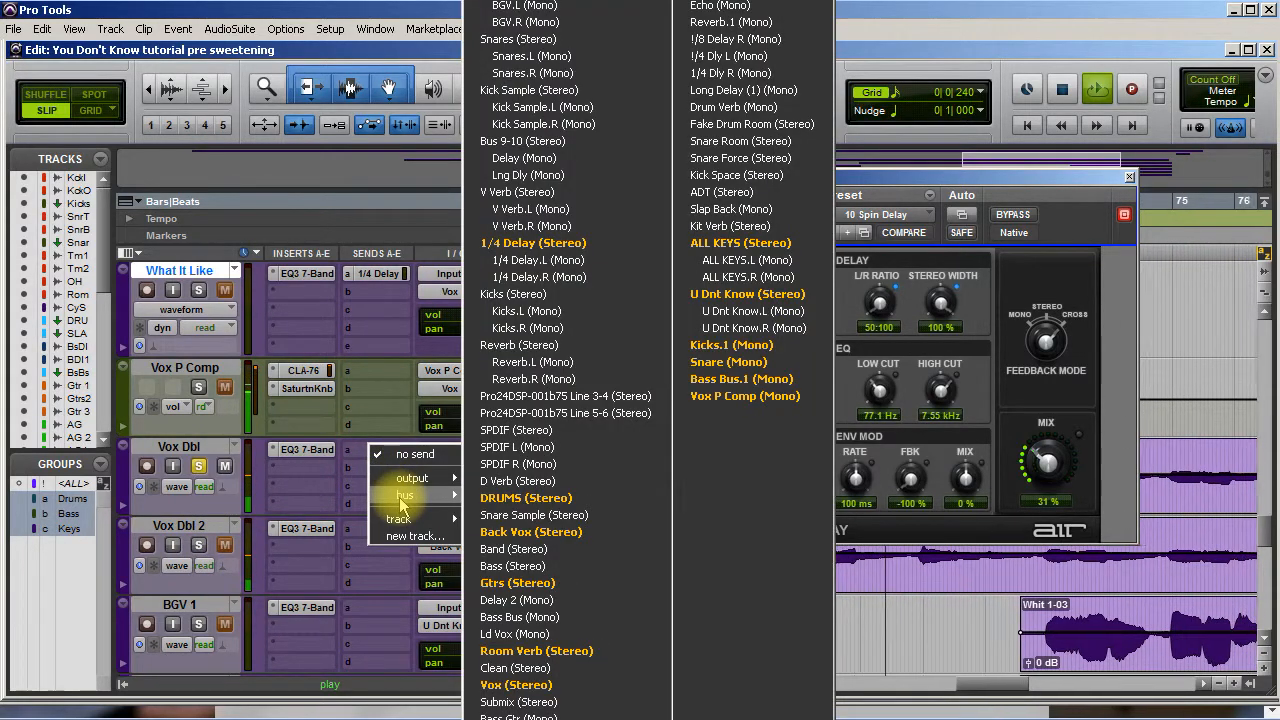
left_click(357, 10)
Step: Stop playback, add the Long Delay bus as send a on BGV Buss, and return to the background vocal tracks
scroll(242, 400, "down", 1)
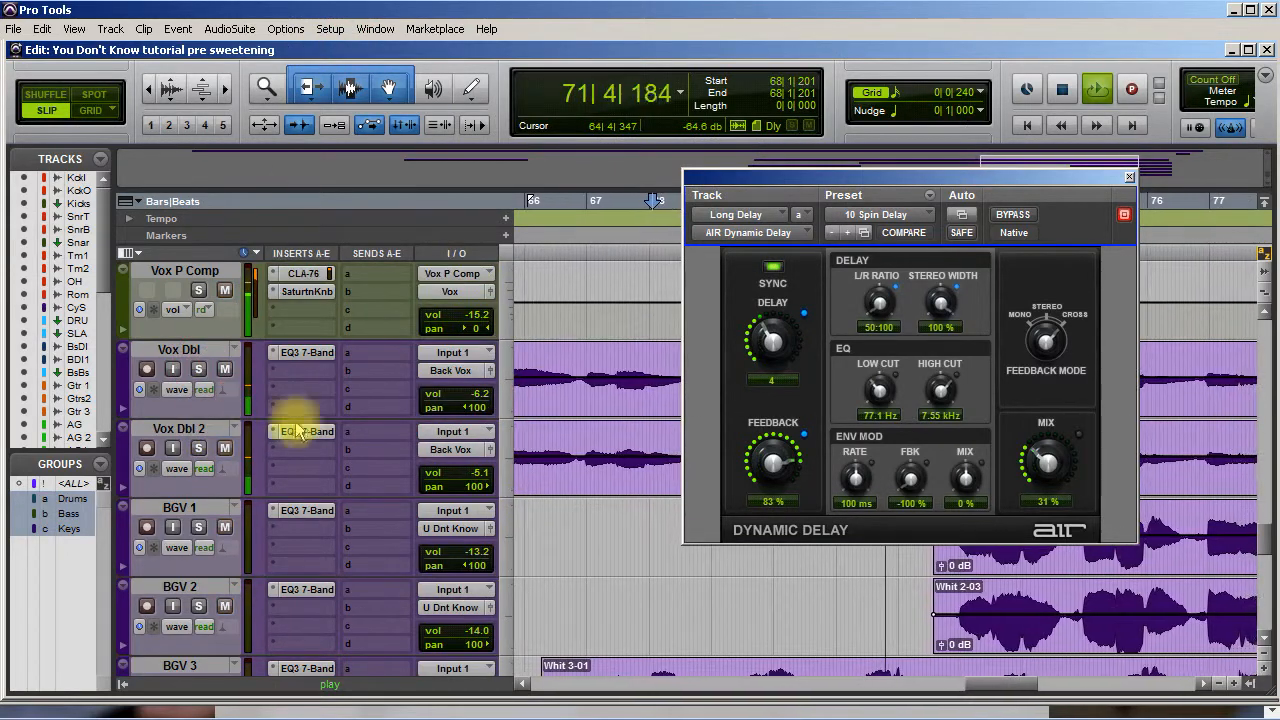
key("space")
scroll(205, 390, "down", 5)
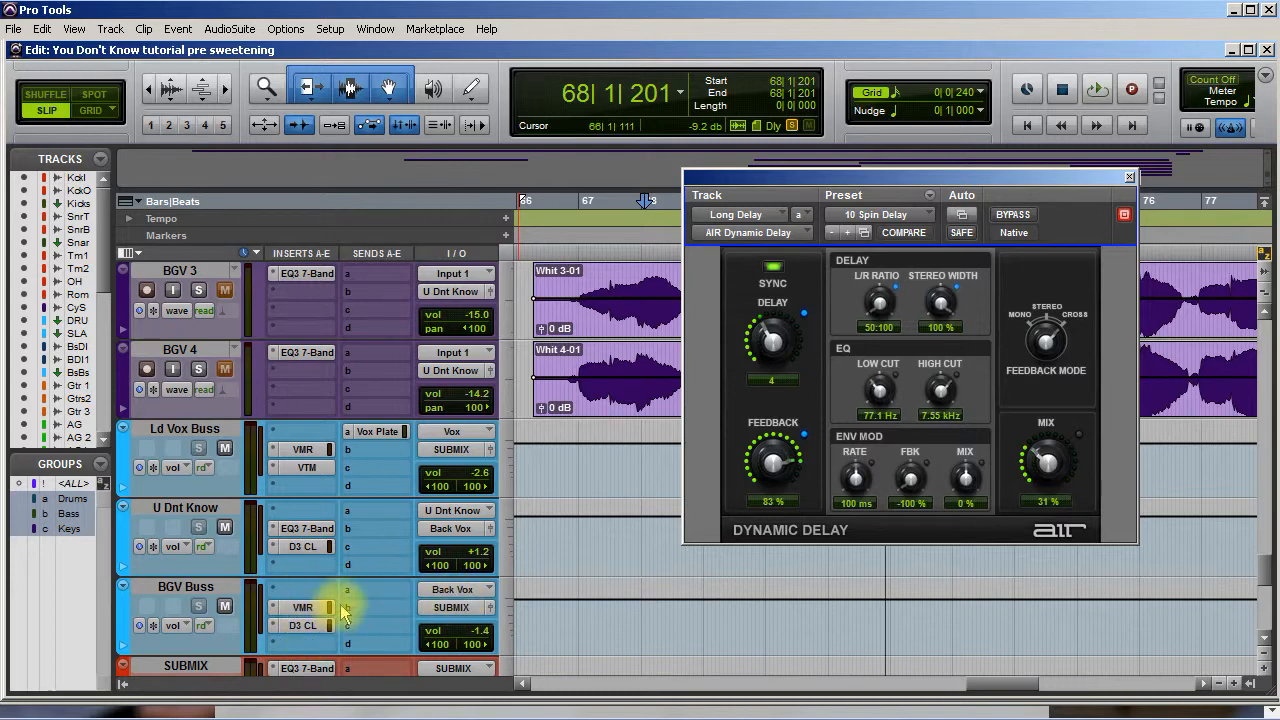
left_click(378, 589)
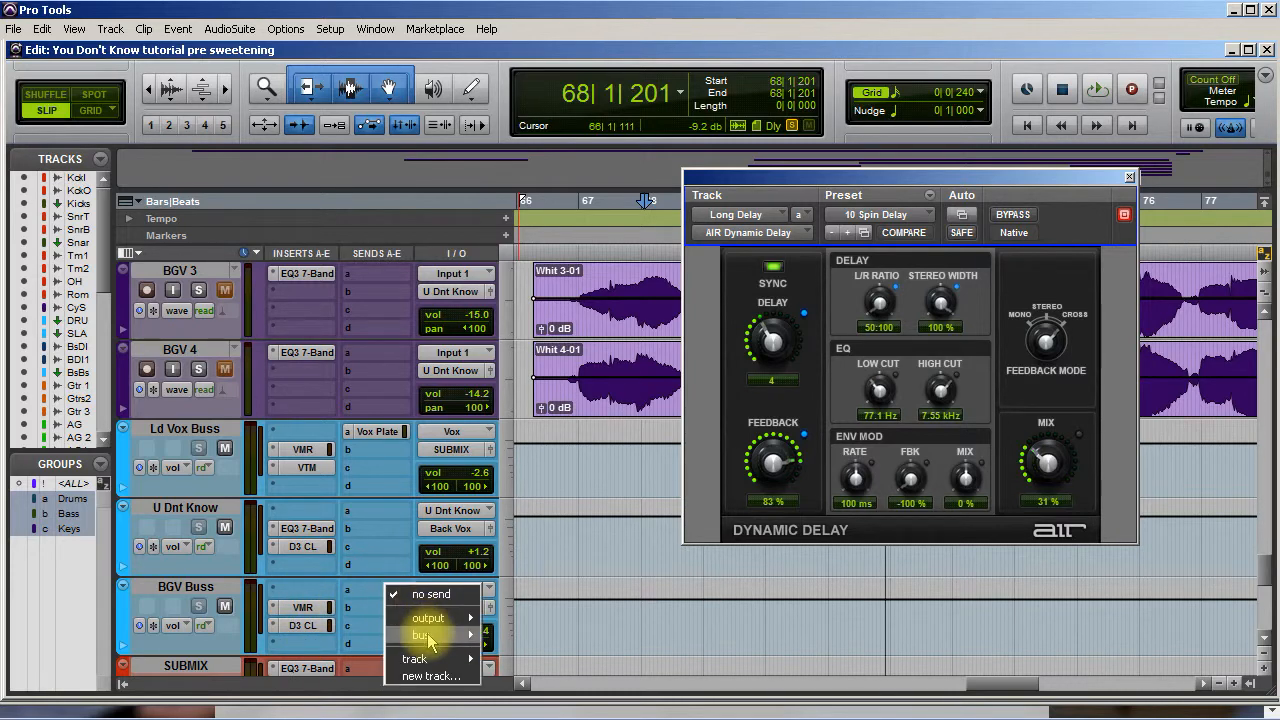
mouse_move(430, 643)
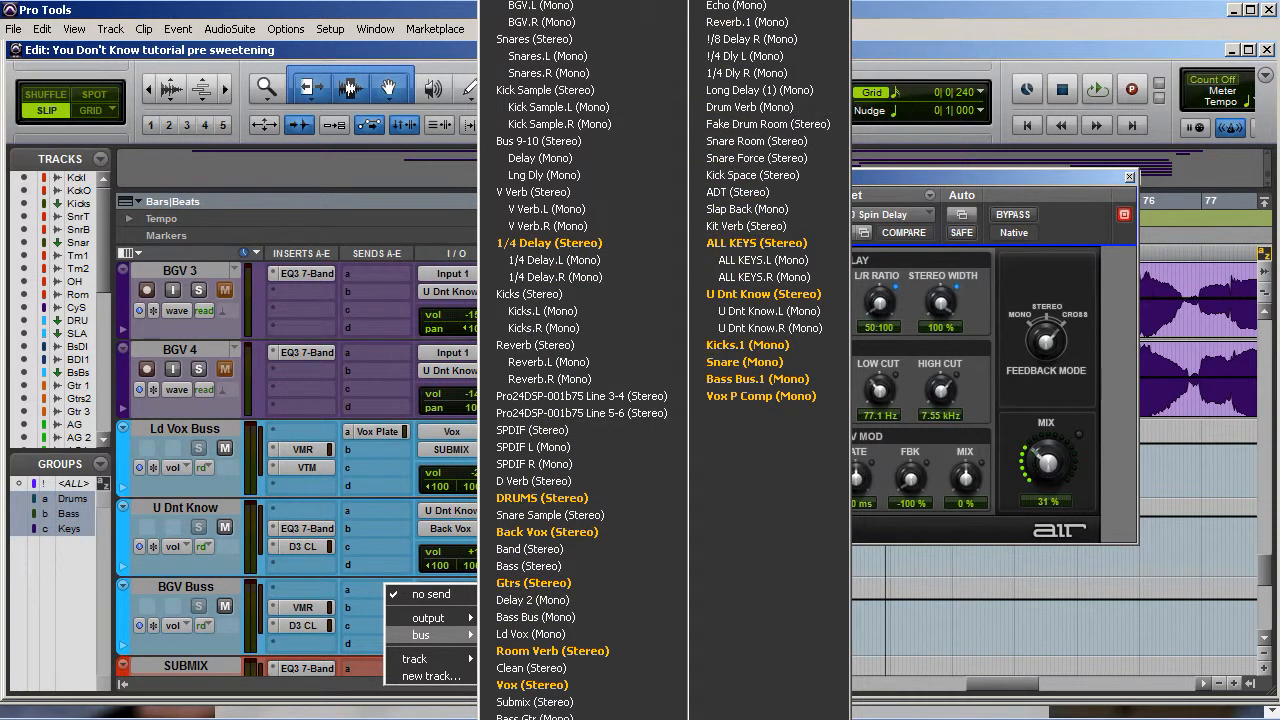
left_click(745, 2)
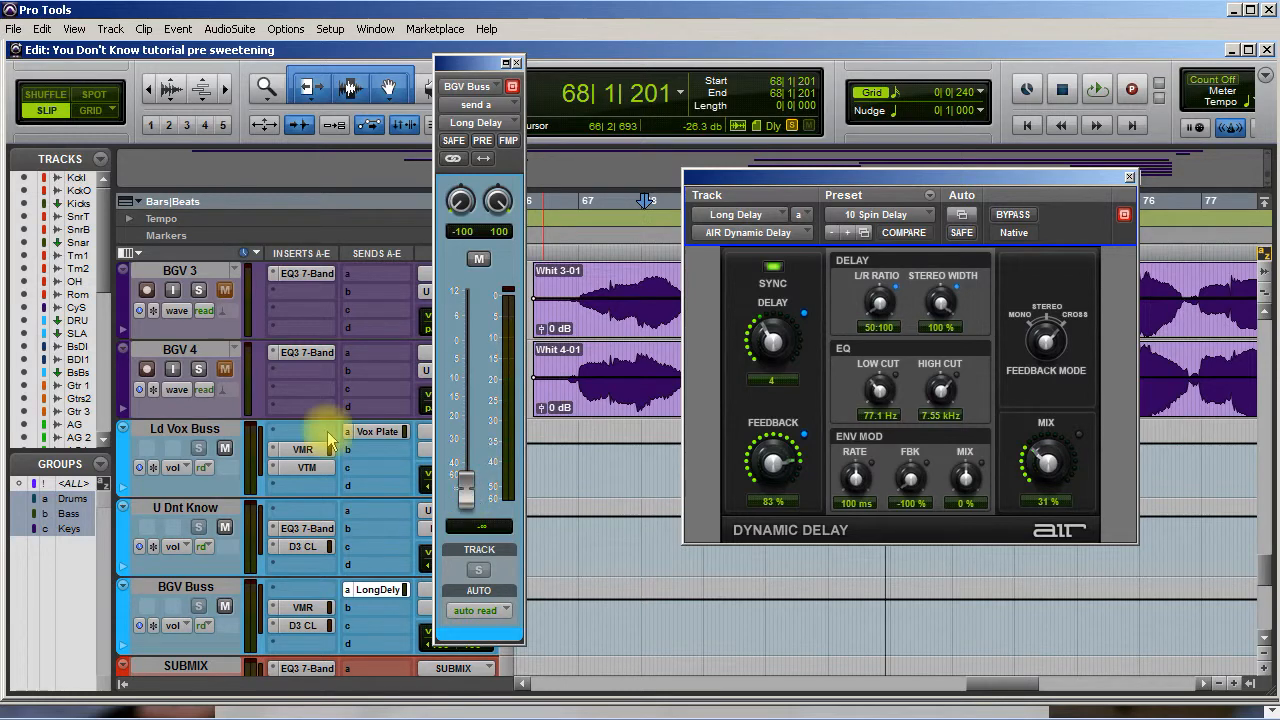
scroll(214, 445, "up", 6)
scroll(212, 455, "down", 2)
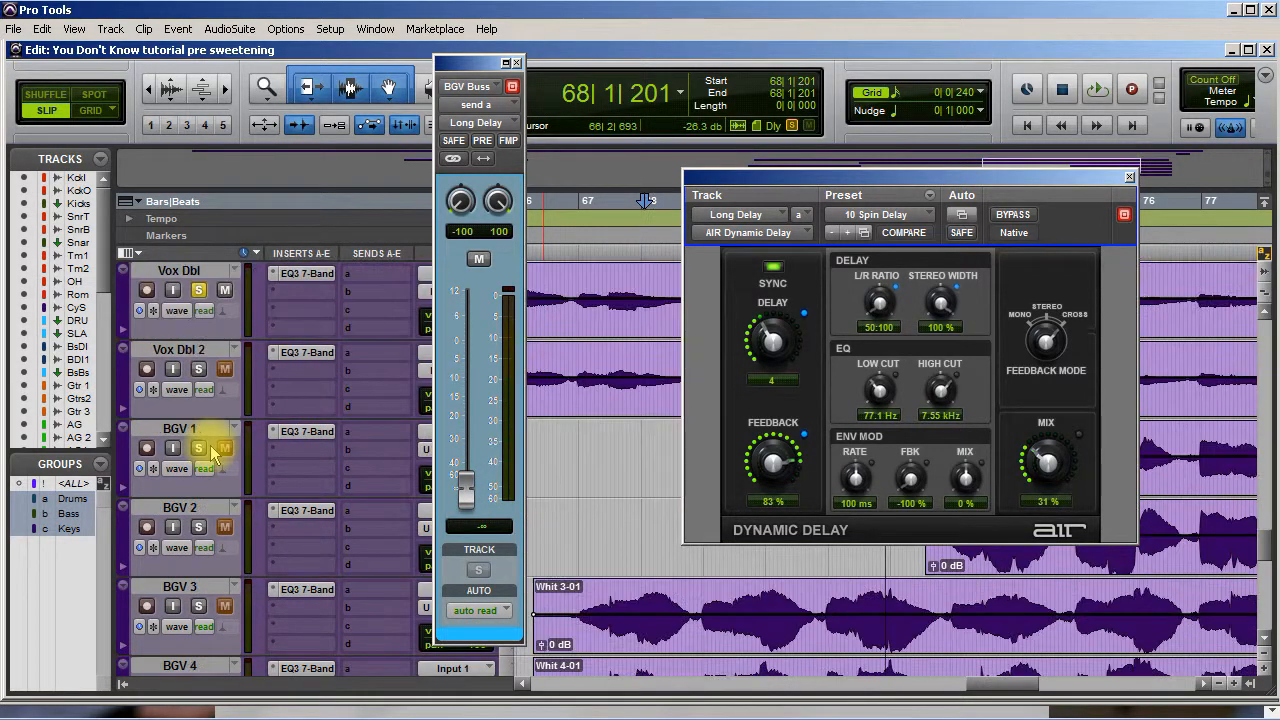
Step: Solo the background vocal tracks, play them, and set the BGV Buss send to the Long Delay to -1.1 dB
scroll(212, 452, "down", 2)
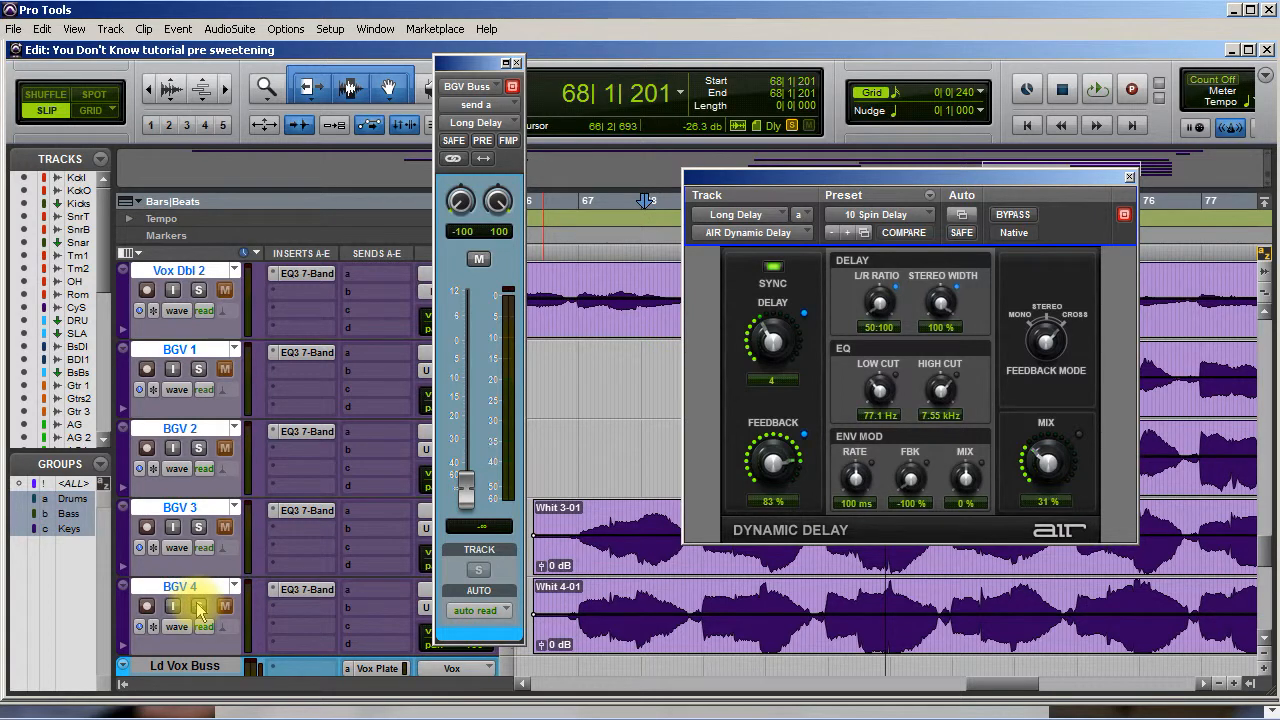
left_click(199, 607)
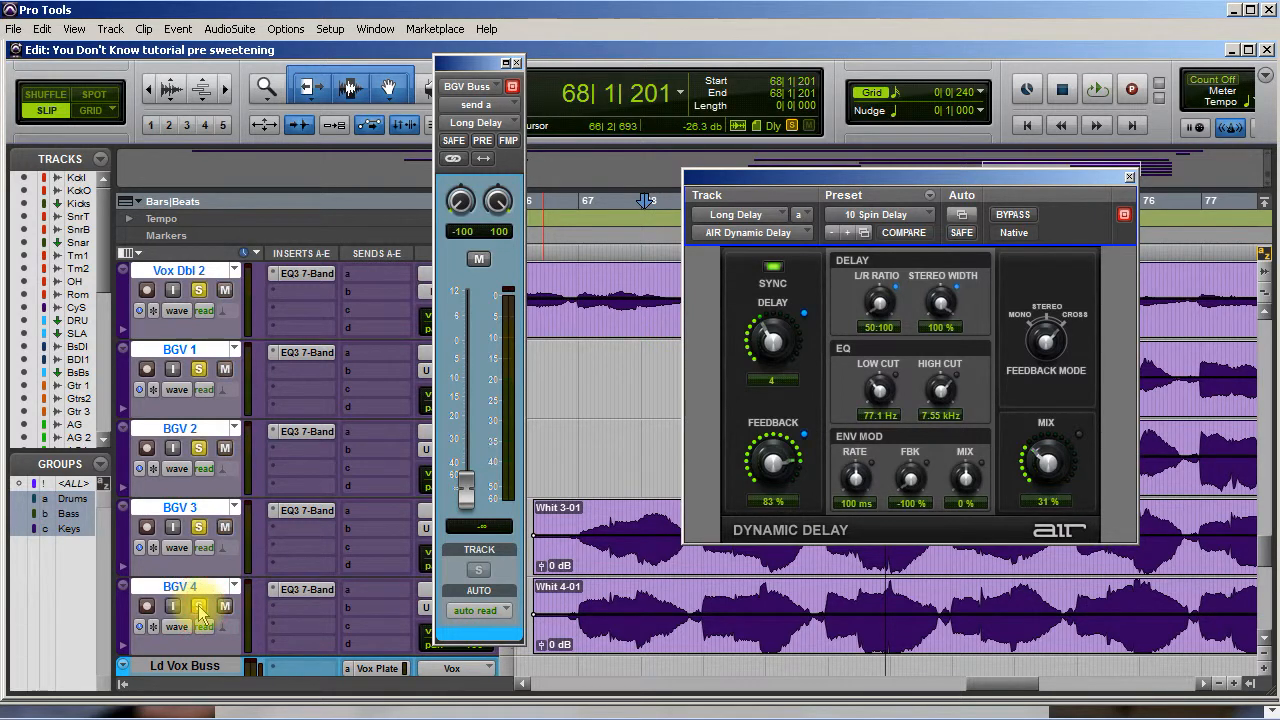
key("space")
left_click_drag(466, 497, 474, 345)
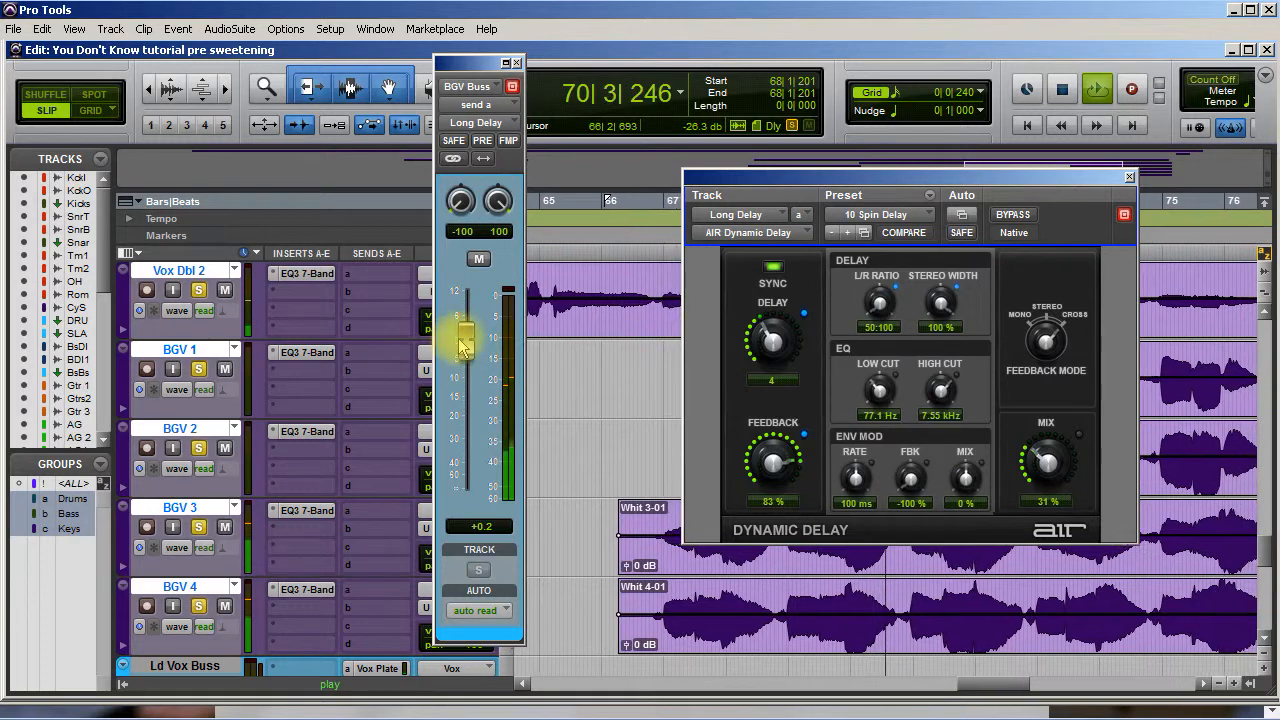
left_click_drag(463, 343, 458, 345)
Step: Set the Dynamic Delay to 71% mix, 87% feedback and 2.46 kHz high cut during playback, then stop and close the send window
left_click_drag(1036, 468, 1043, 434)
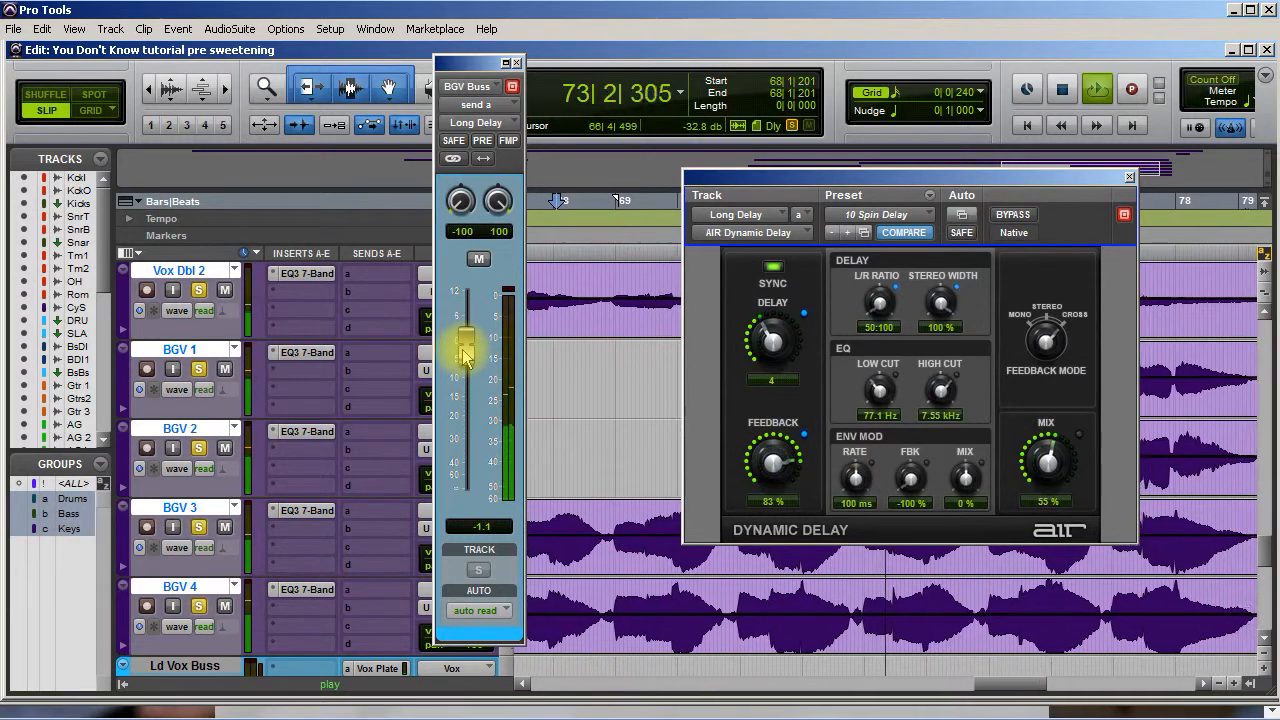
left_click_drag(1045, 444, 1046, 432)
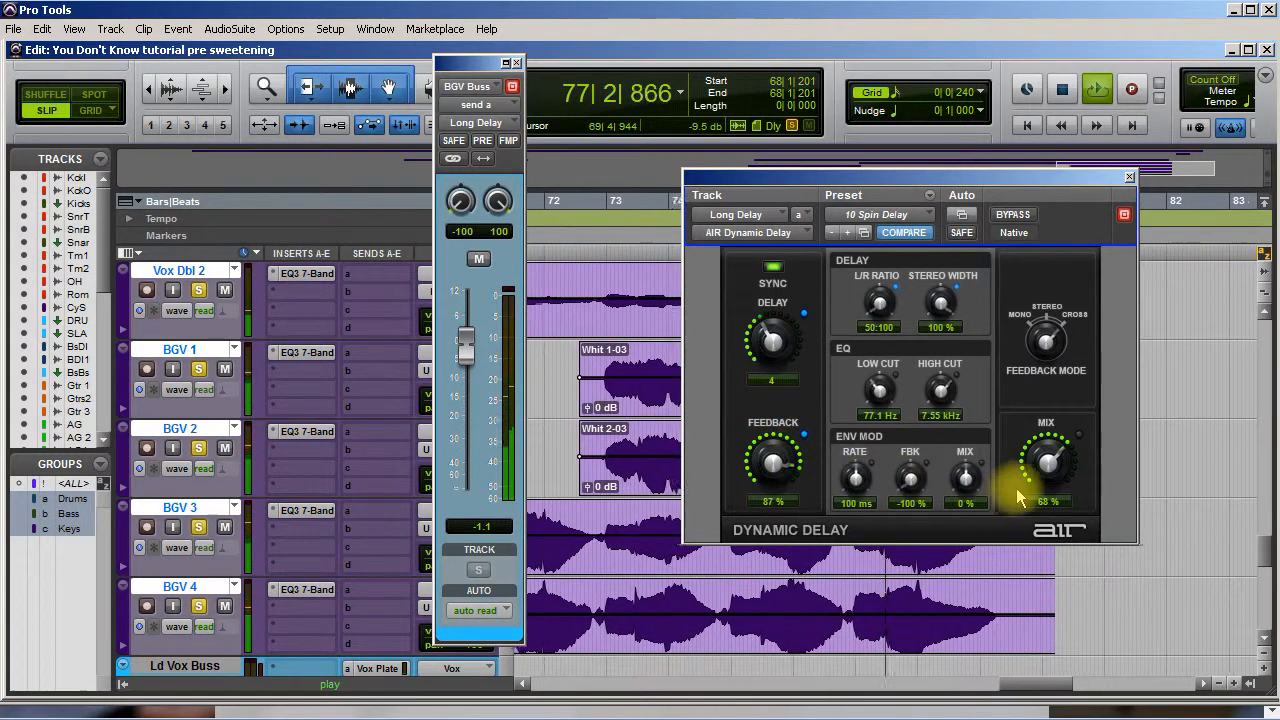
left_click_drag(940, 390, 995, 498)
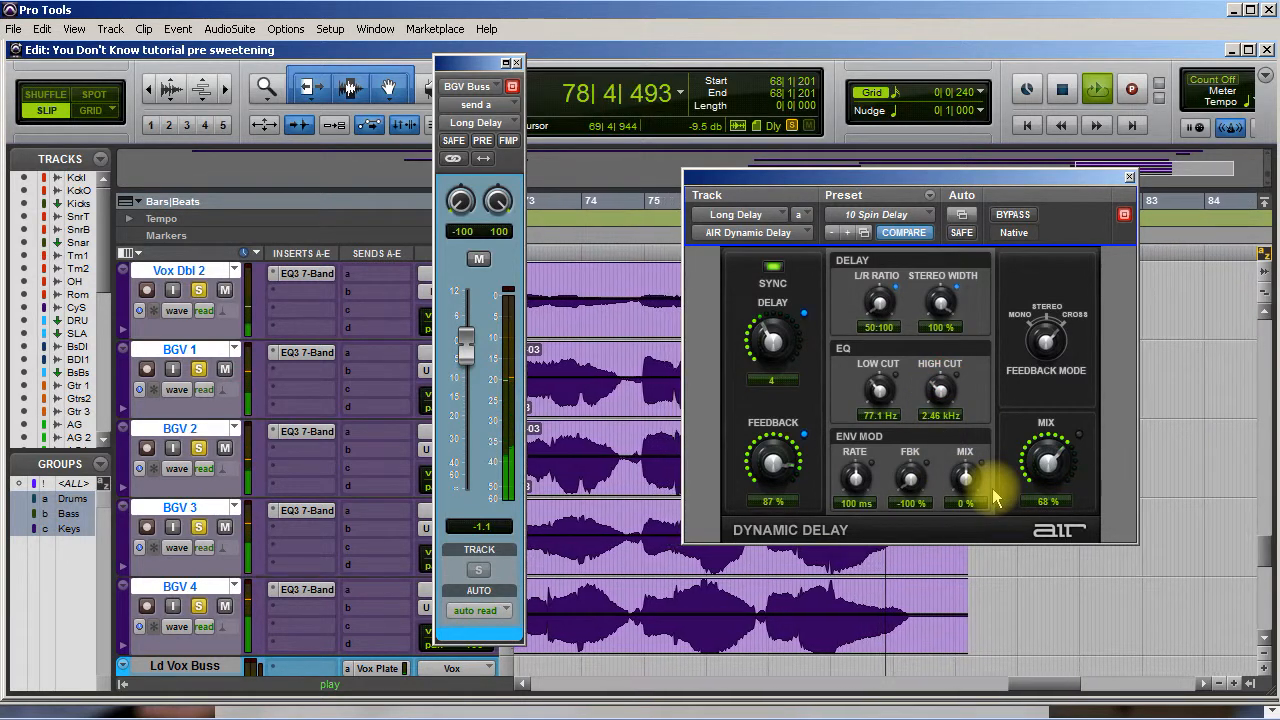
left_click_drag(1046, 455, 1048, 468)
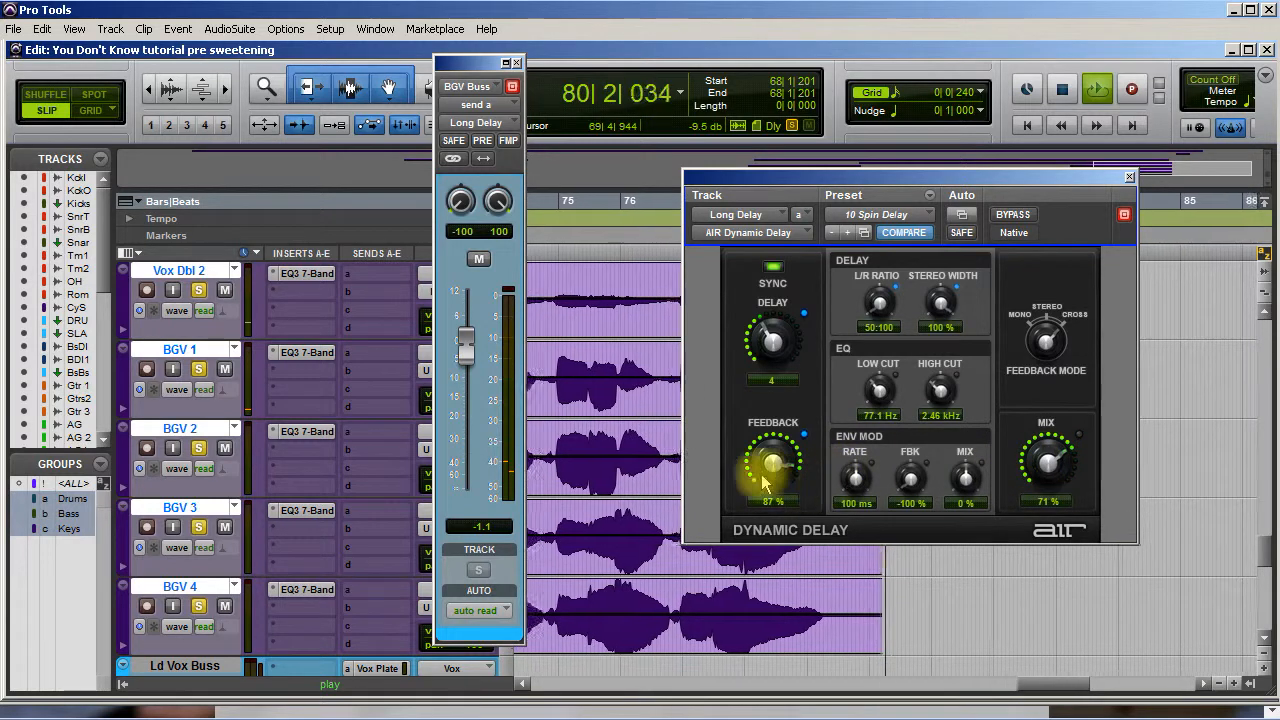
key("space")
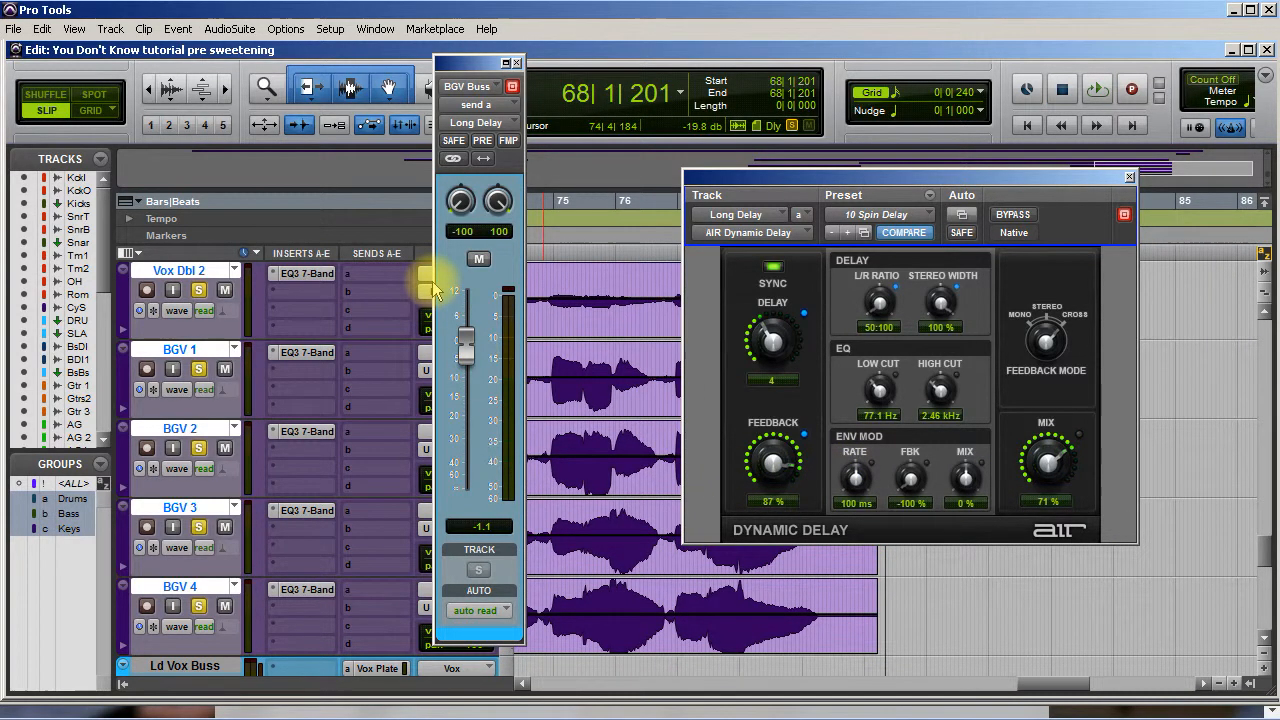
left_click(516, 70)
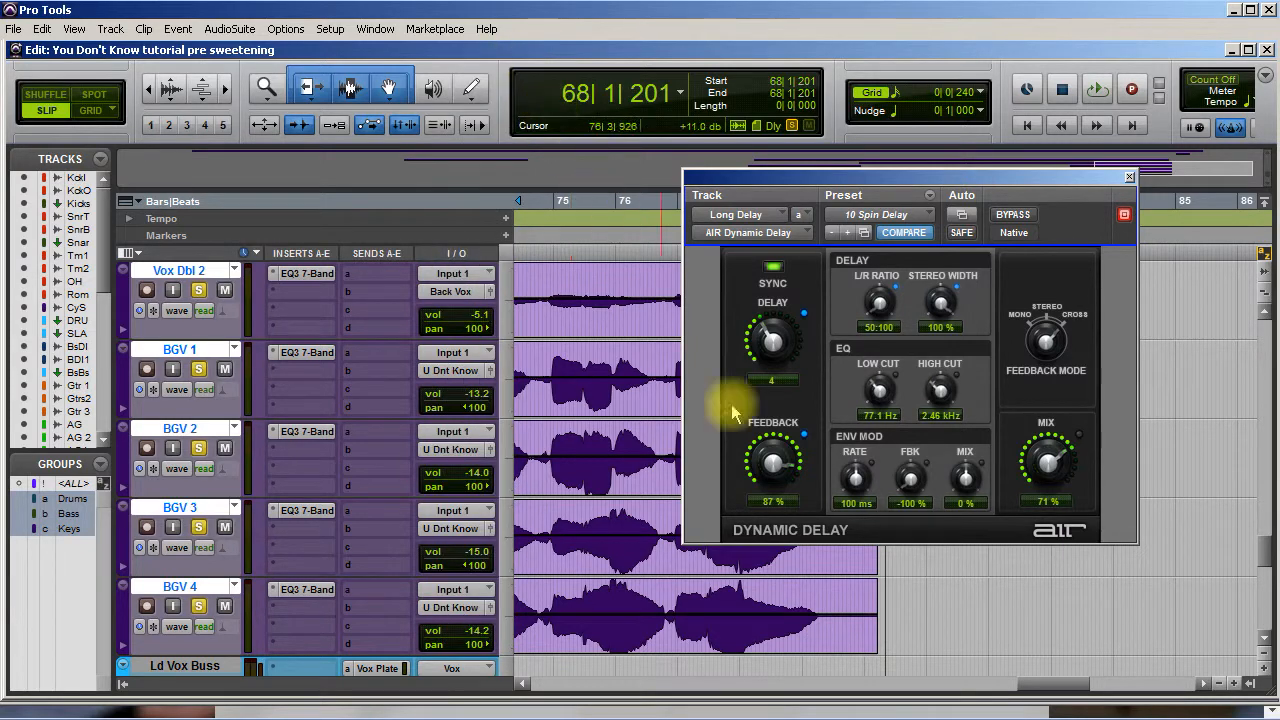
Step: Replay the background vocals from 68|1|201, audition different synced times on the Dynamic Delay, settle on 2, and close the plug-in
scroll(519, 462, "down", 10)
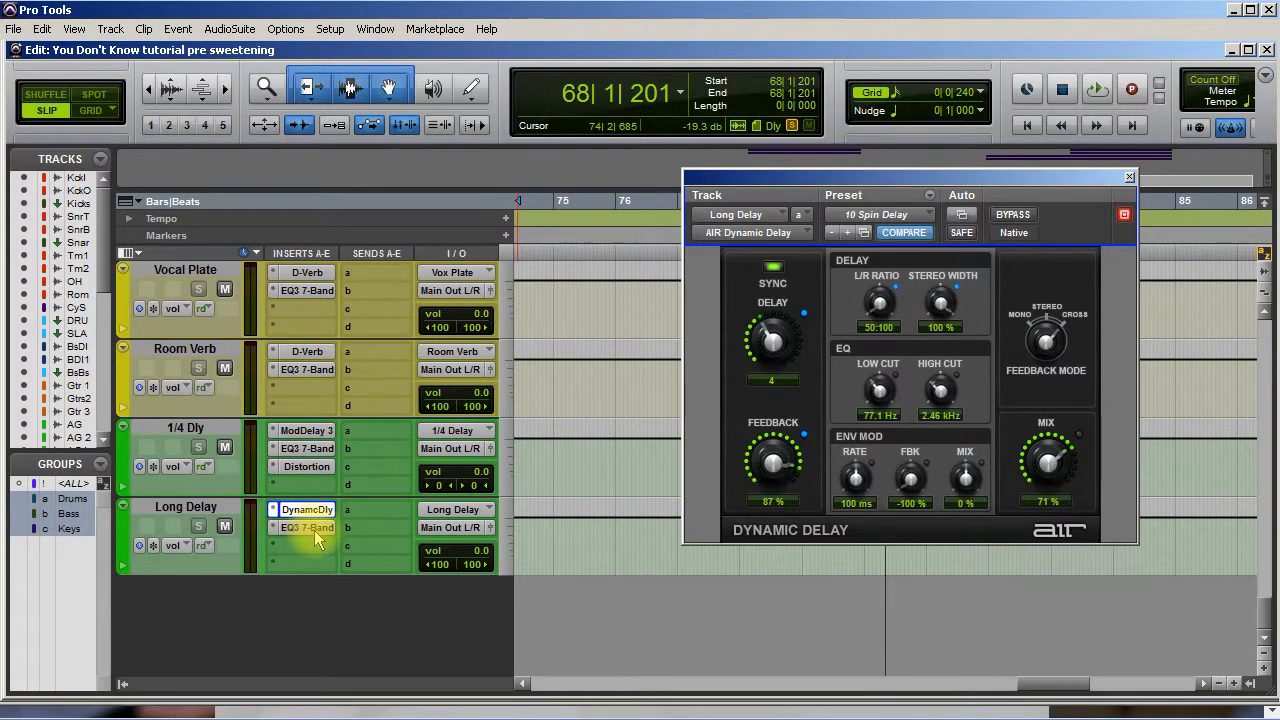
key("space")
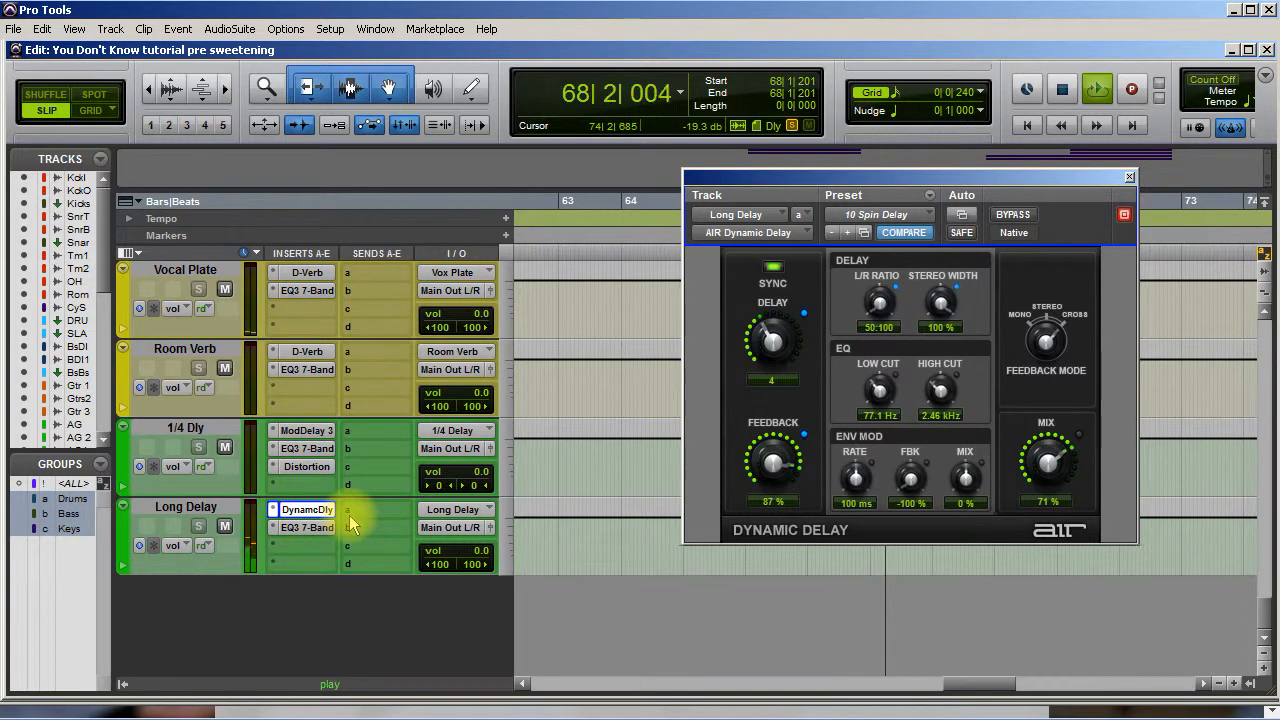
left_click_drag(768, 340, 770, 331)
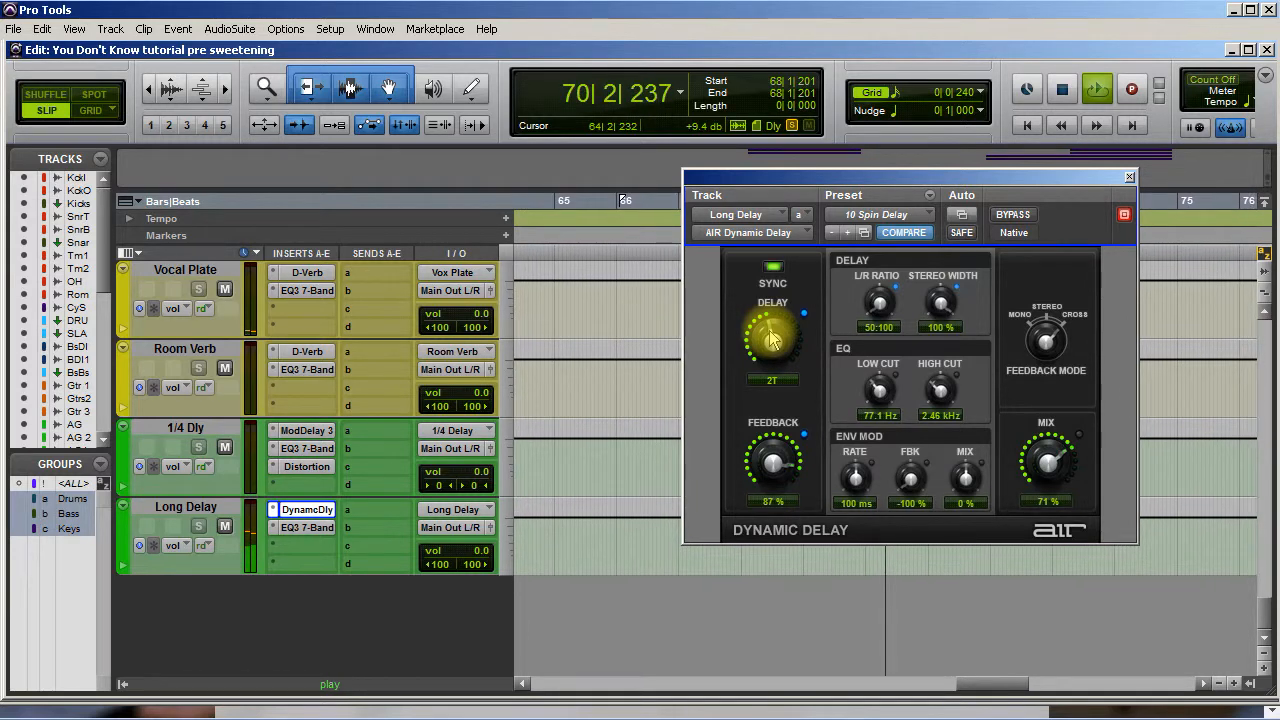
left_click_drag(769, 334, 772, 331)
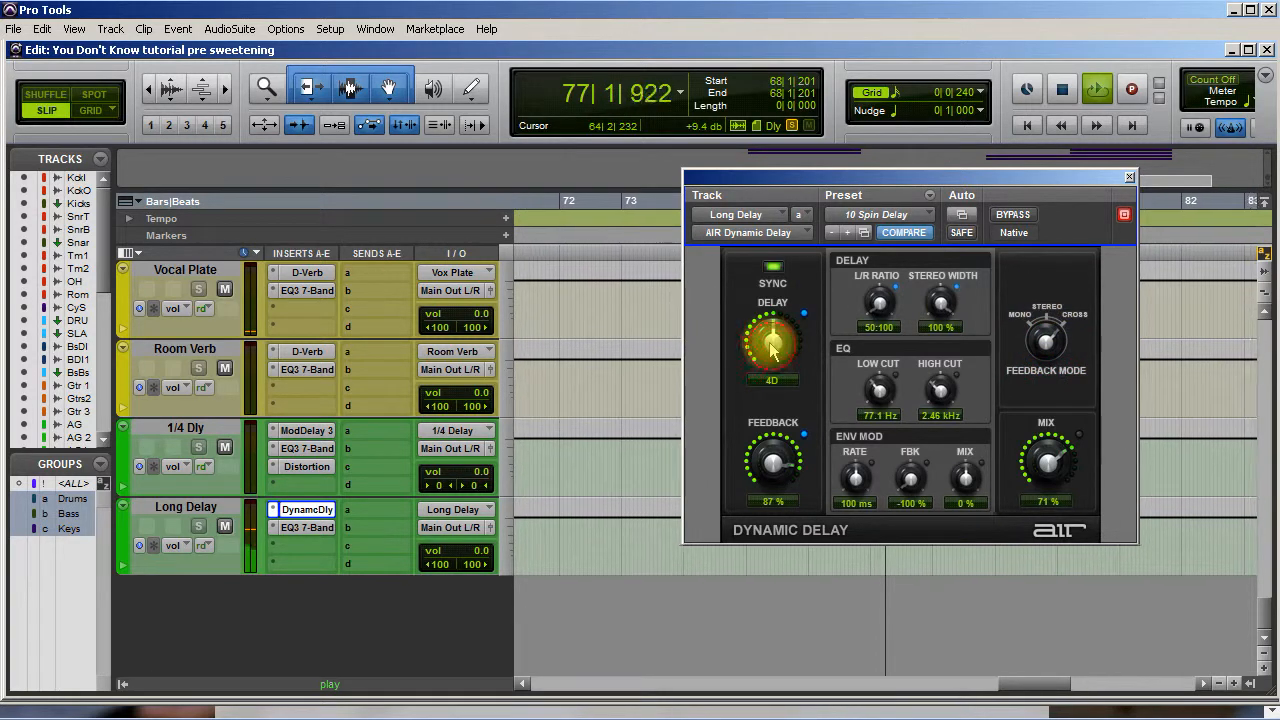
mouse_move(770, 362)
left_mouse_down()
mouse_move(770, 343)
mouse_move(769, 370)
left_mouse_up()
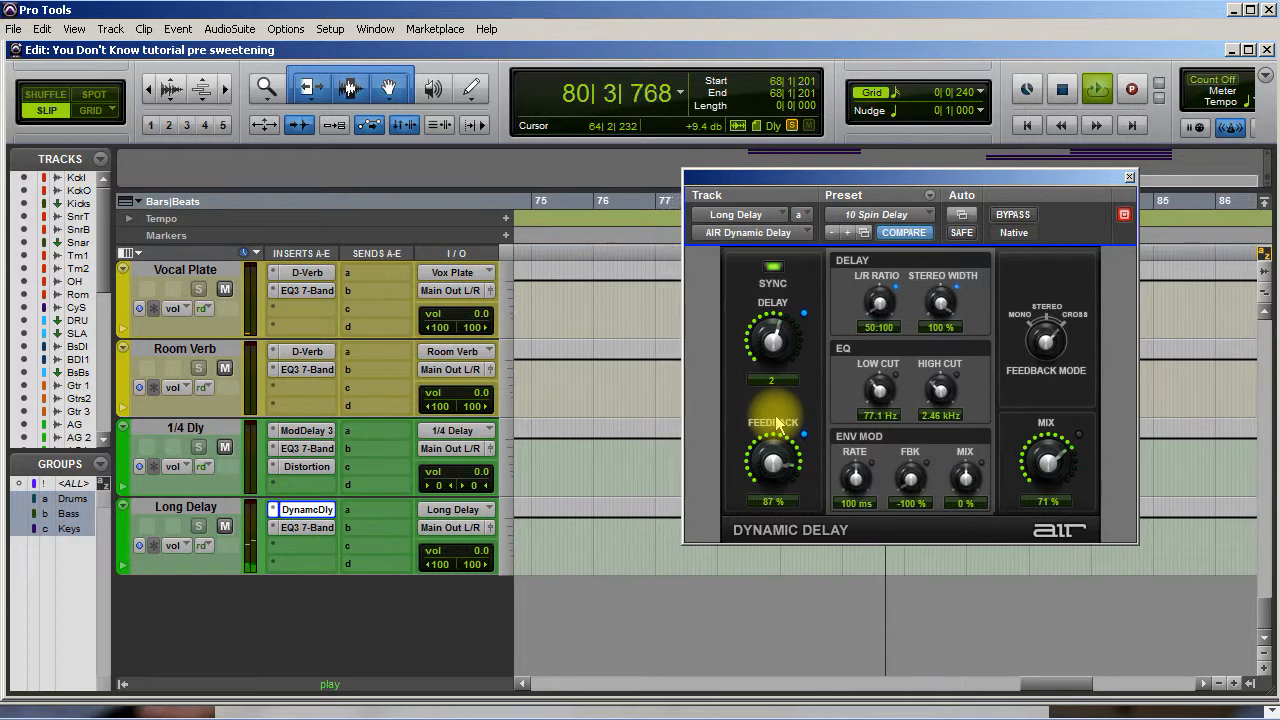
key("space")
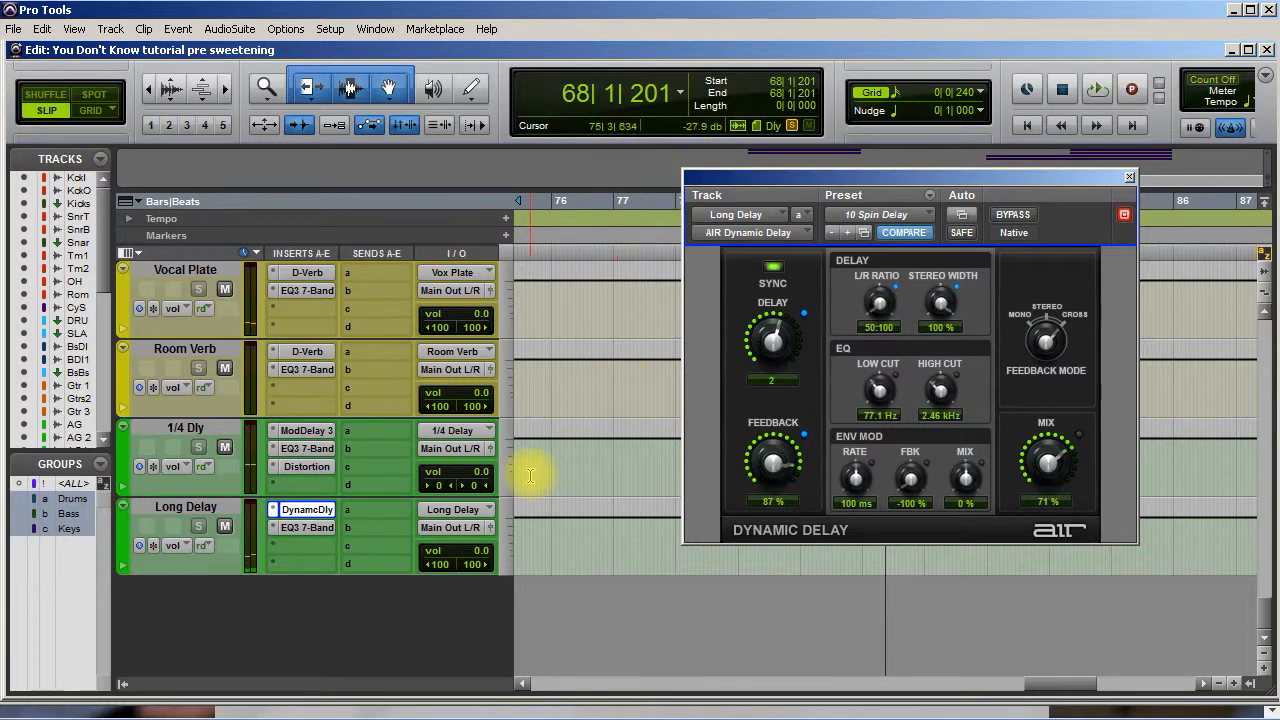
left_click(1130, 178)
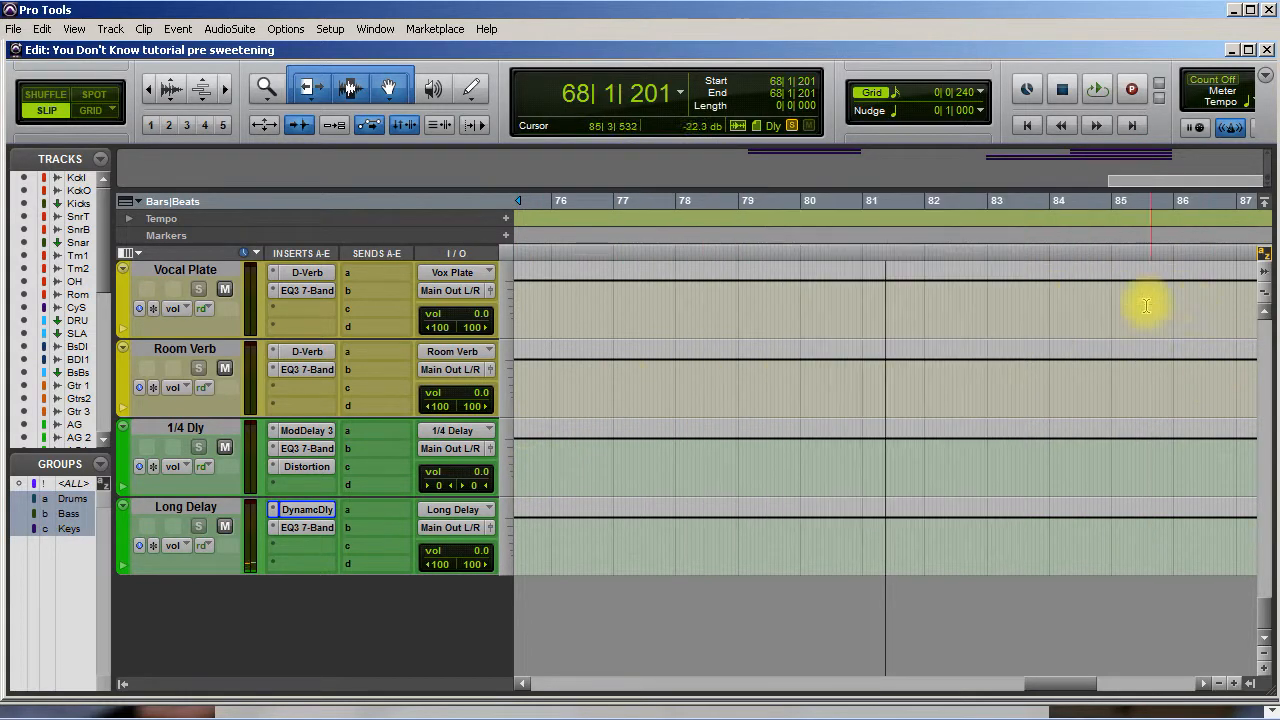
Step: Turn off solo on the What It Like and Vox P Comp tracks
left_click_drag(1263, 614, 1257, 517)
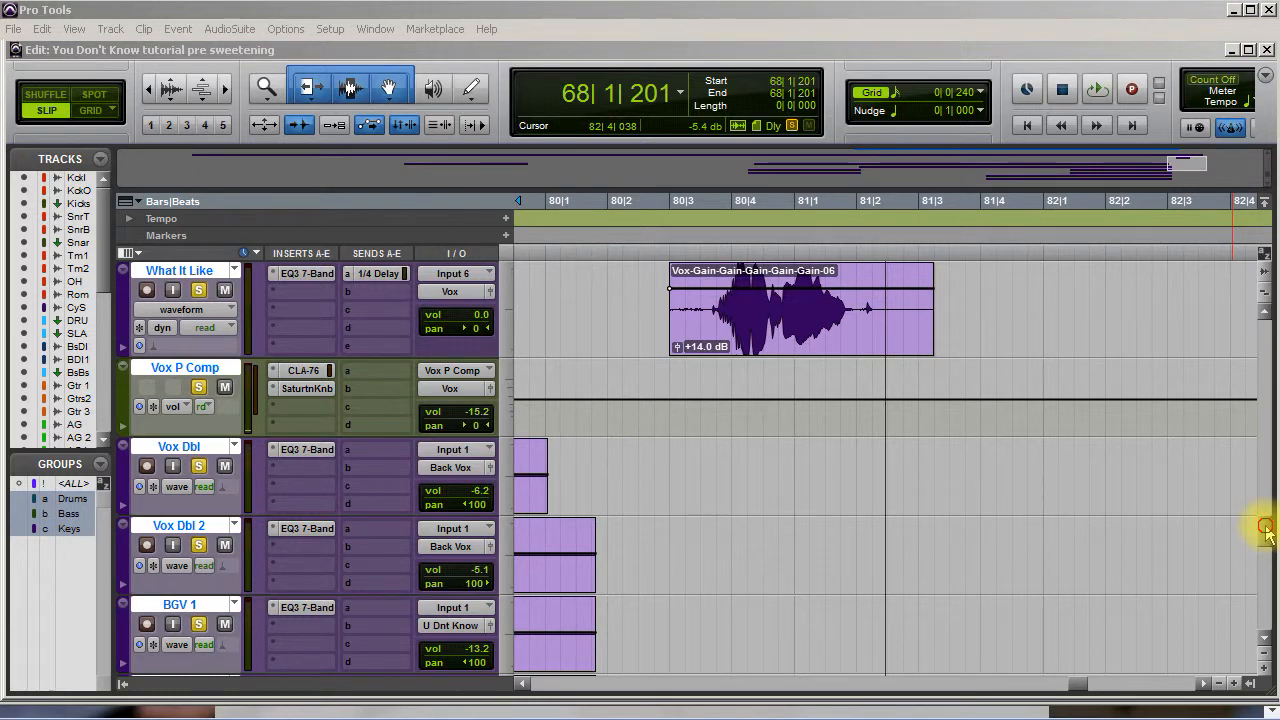
left_click(199, 290)
left_click(198, 387)
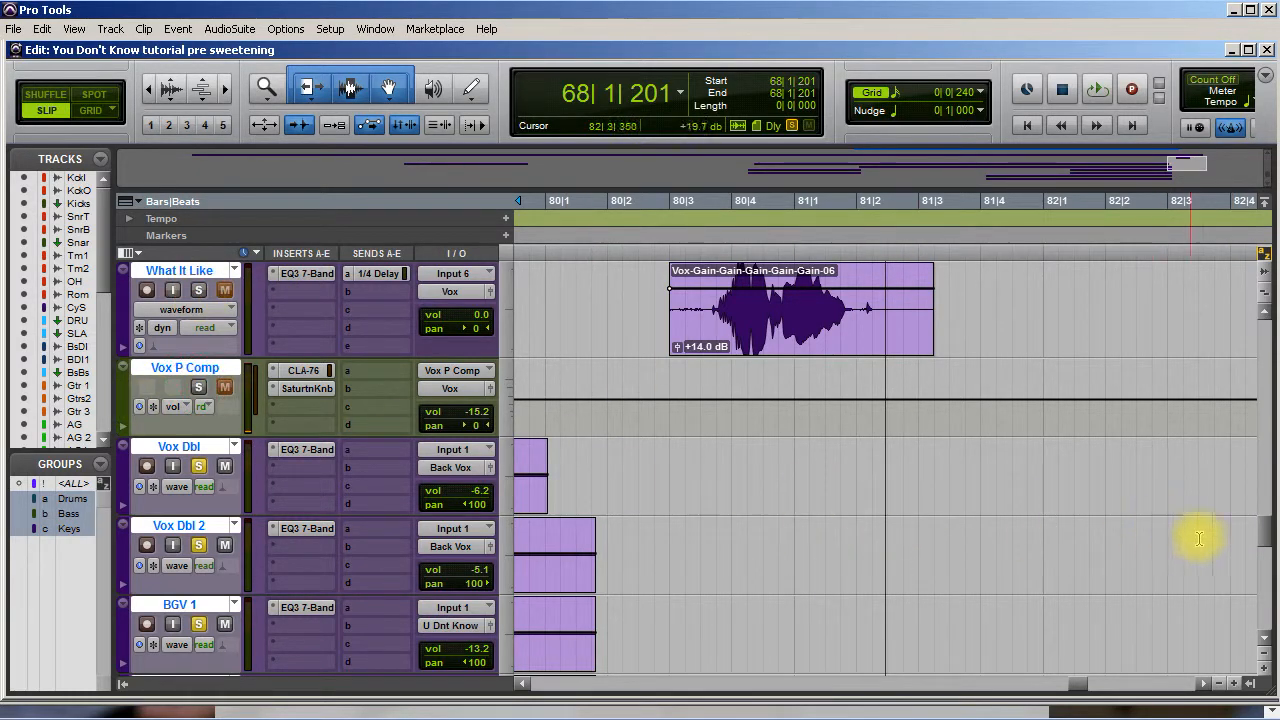
Step: Mute the Long Delay send on the BGV Buss track
scroll(1258, 530, "down", 10)
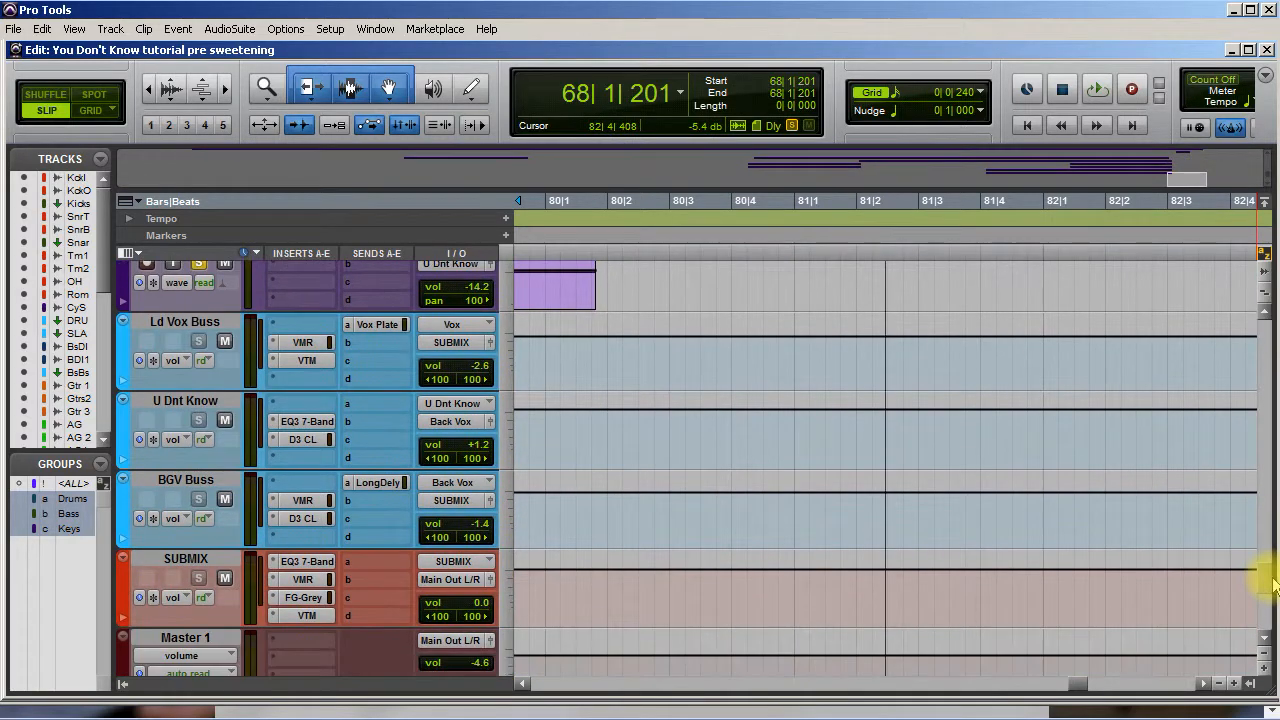
scroll(363, 537, "left", 5)
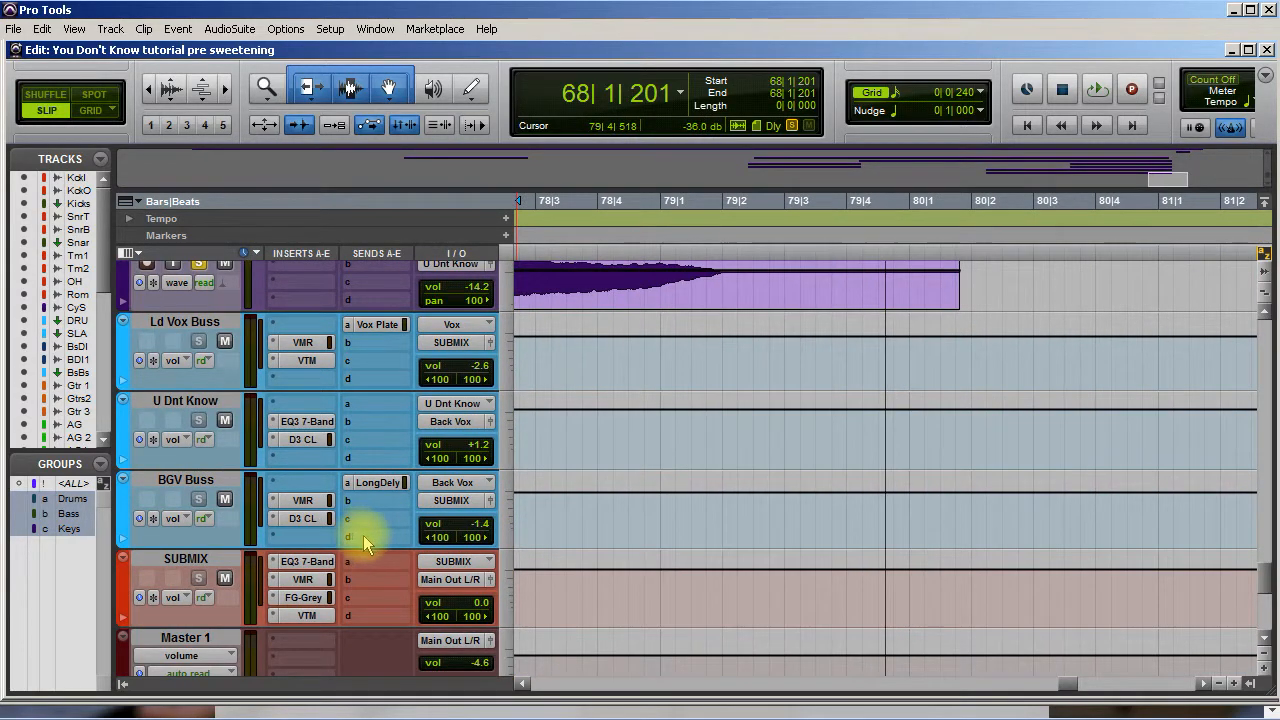
scroll(503, 608, "up", 1)
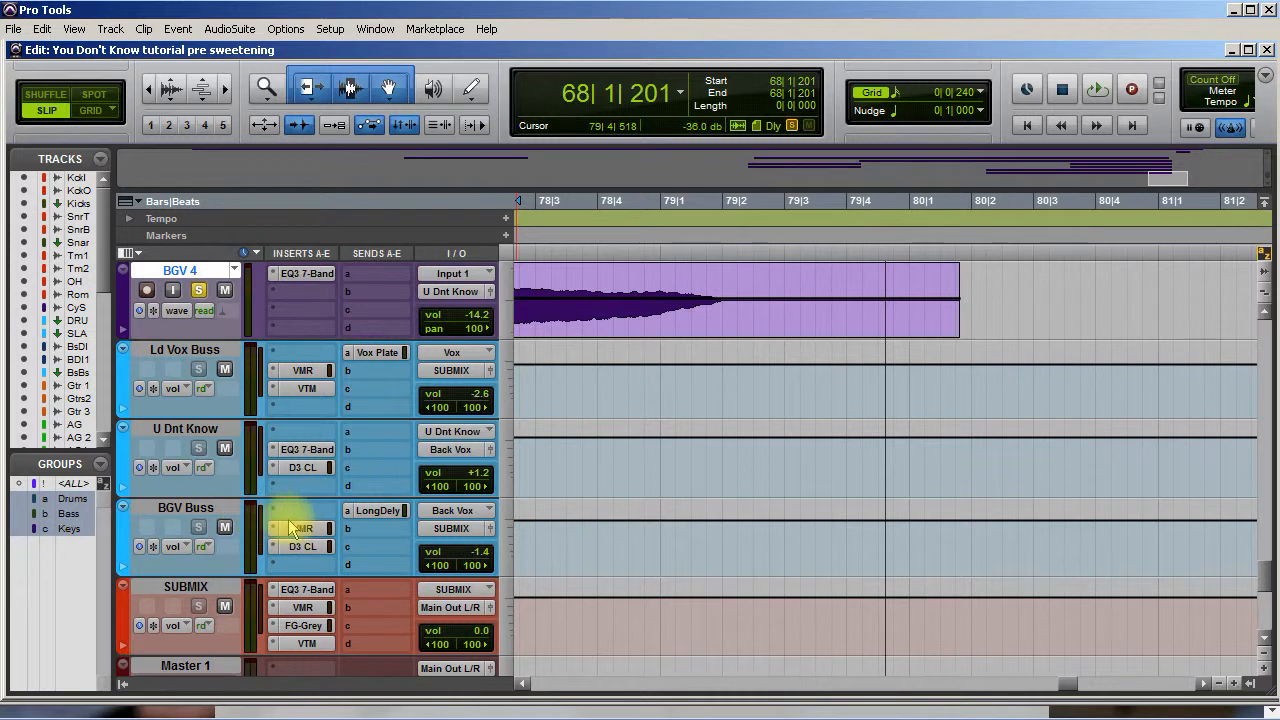
left_click(376, 512)
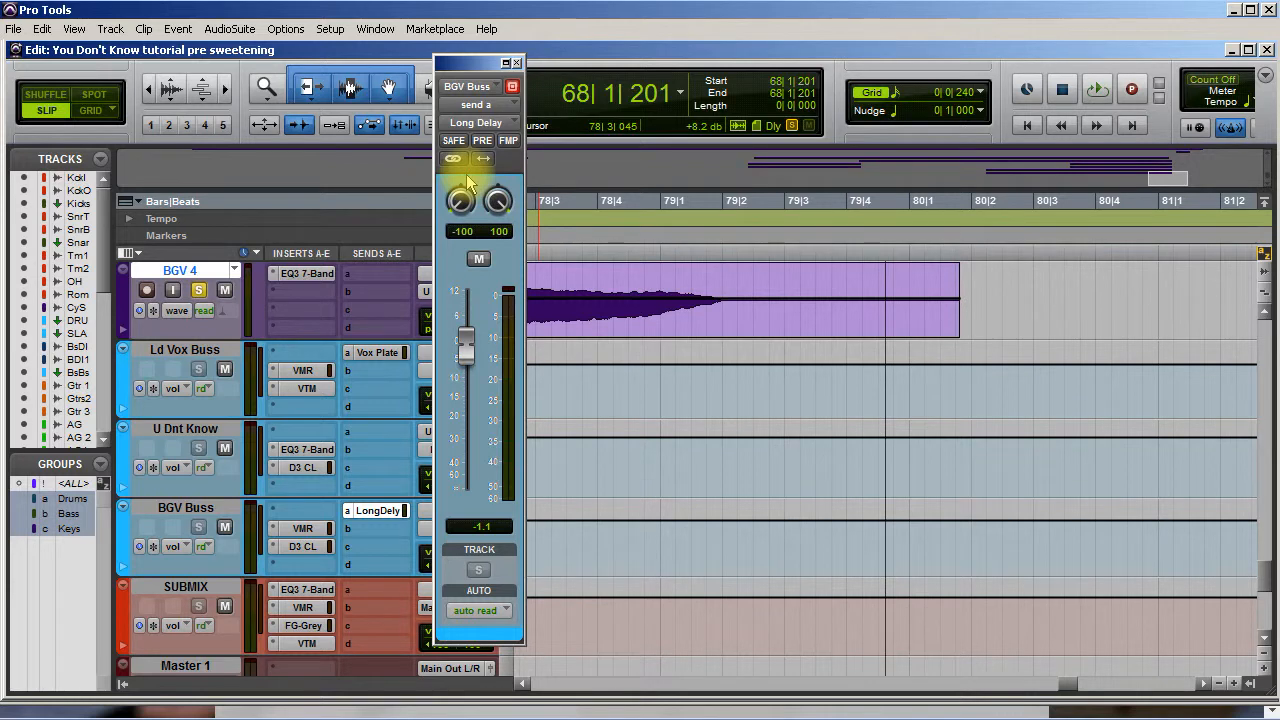
left_click(479, 258)
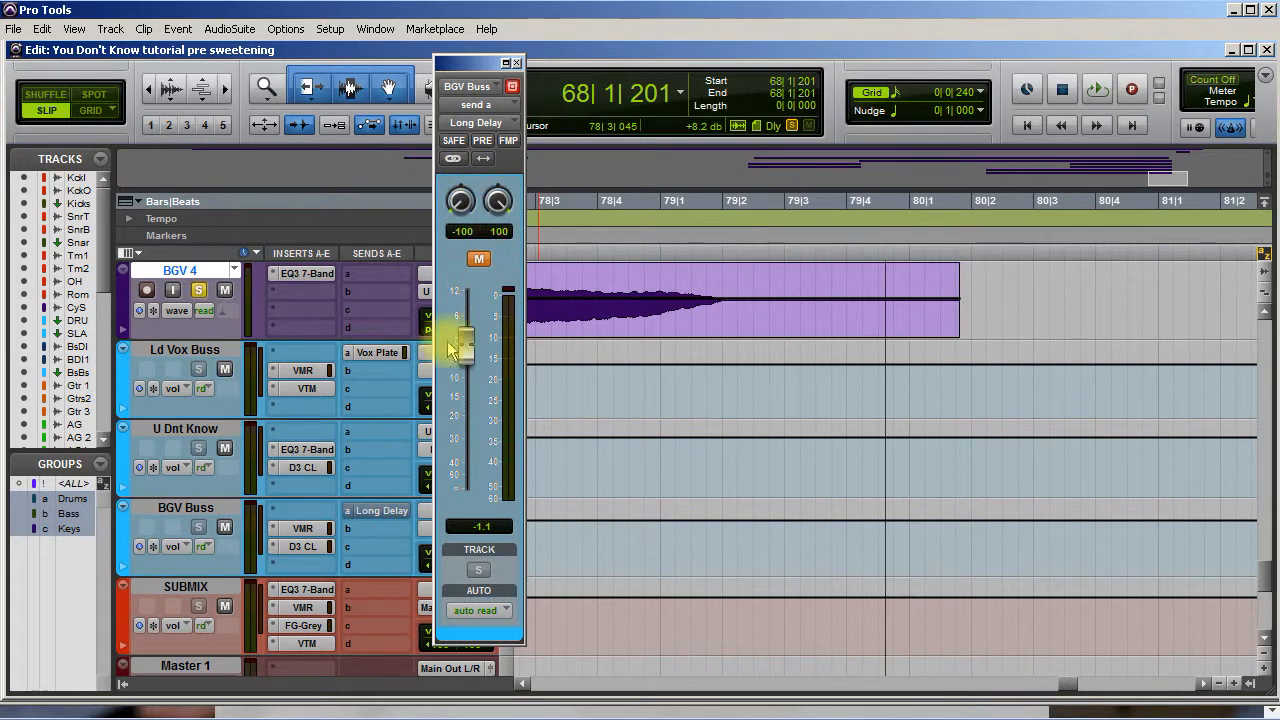
Step: Show the Long Delay send's mute automation on the BGV Buss track and close the send window
left_click(172, 548)
mouse_move(251, 620)
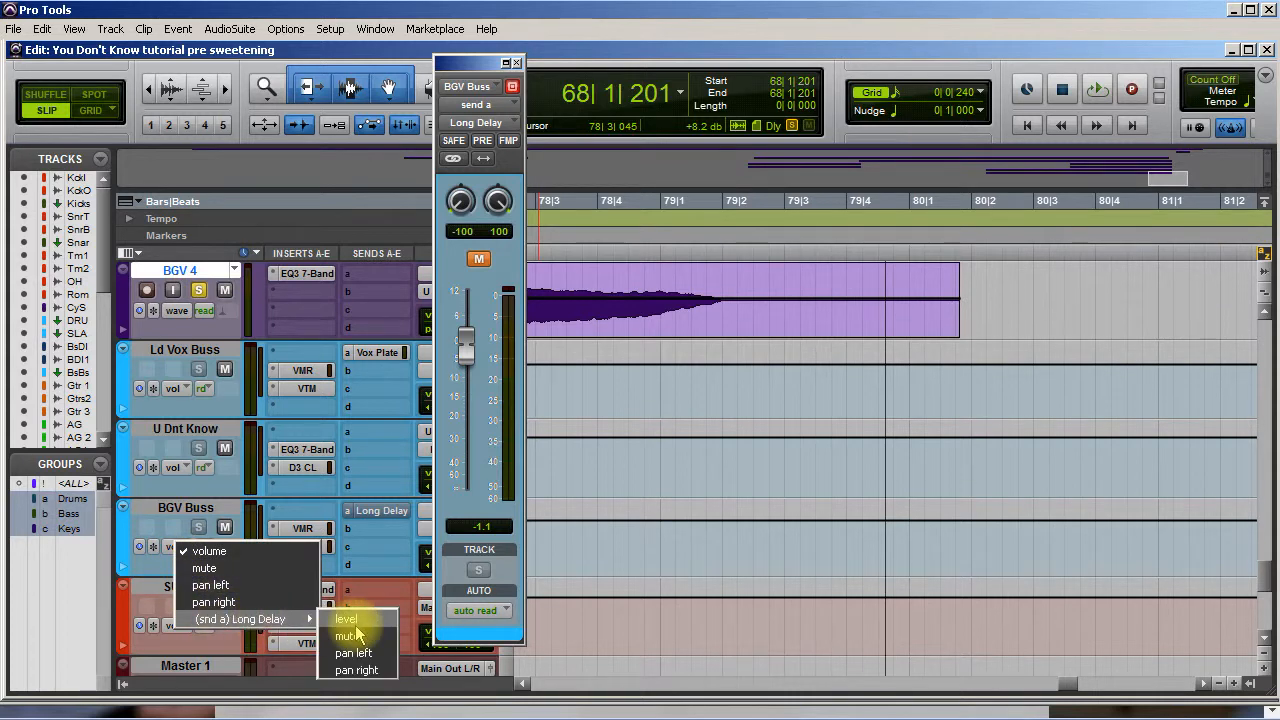
left_click(350, 636)
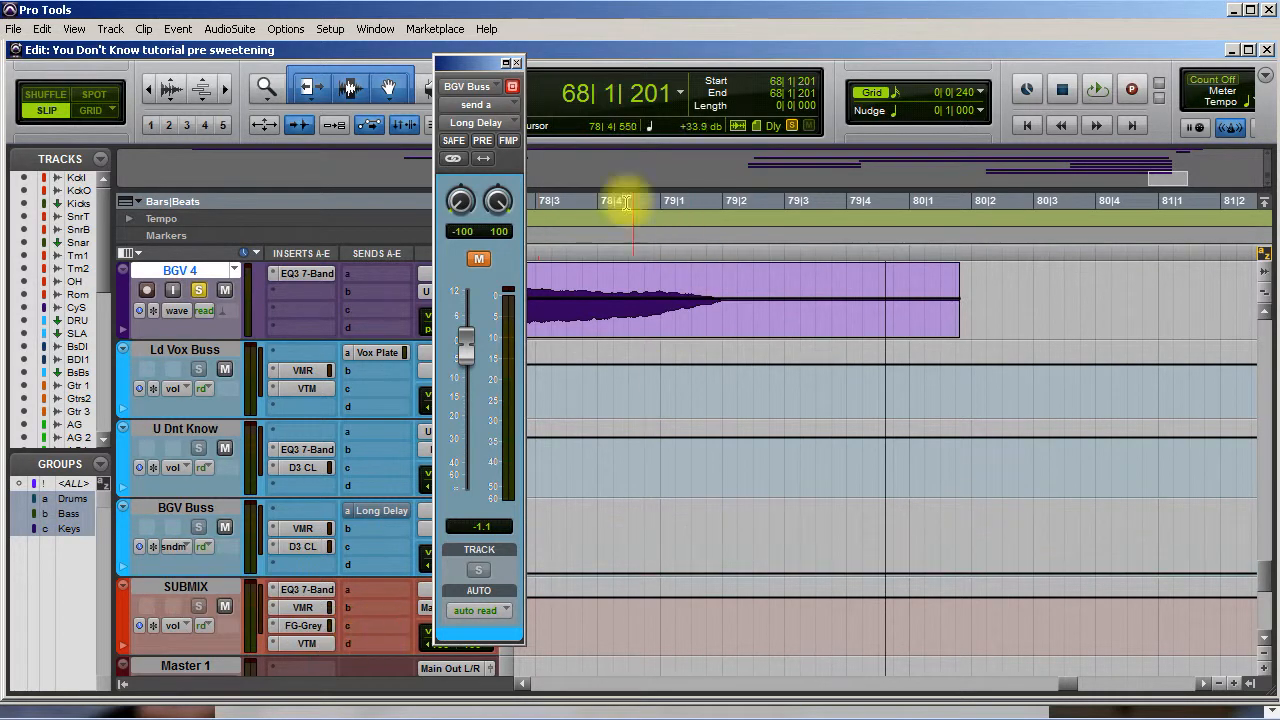
left_click(518, 64)
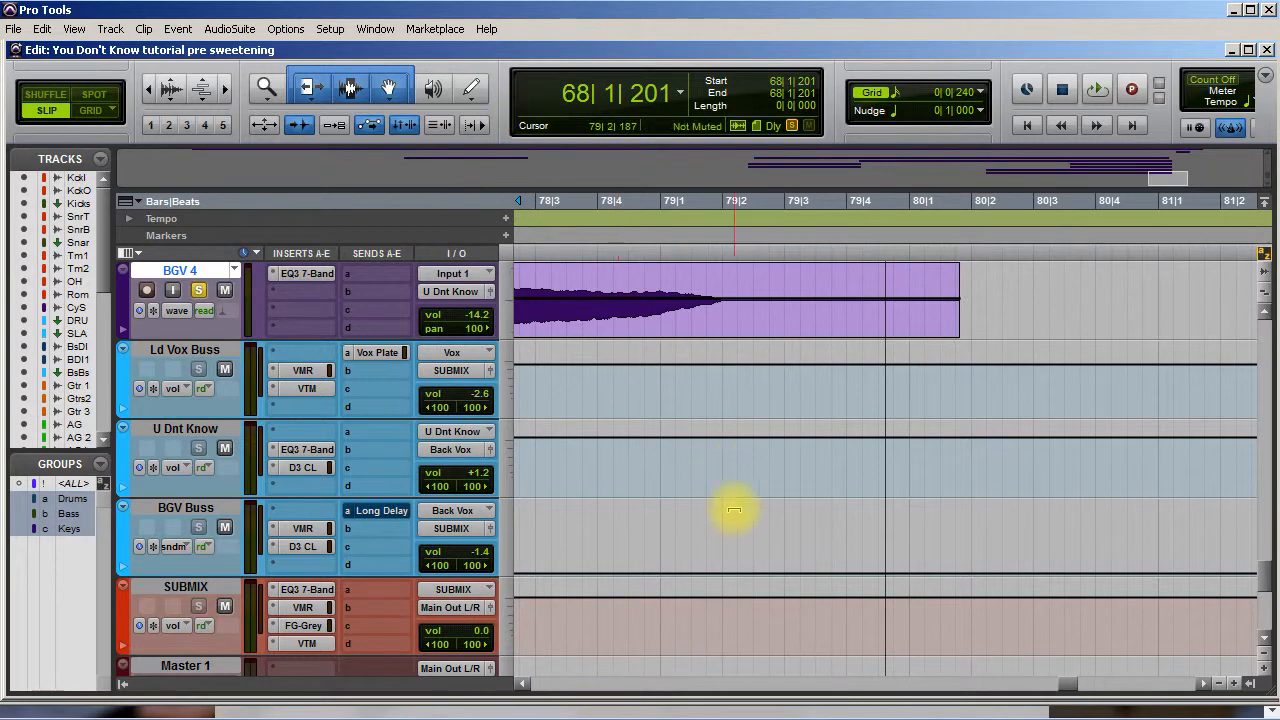
Step: Place the edit cursor at 80|3|722, past the end of the background vocal clips, checking the neighbouring vocal tracks
scroll(733, 515, "up", 10)
scroll(733, 518, "down", 6)
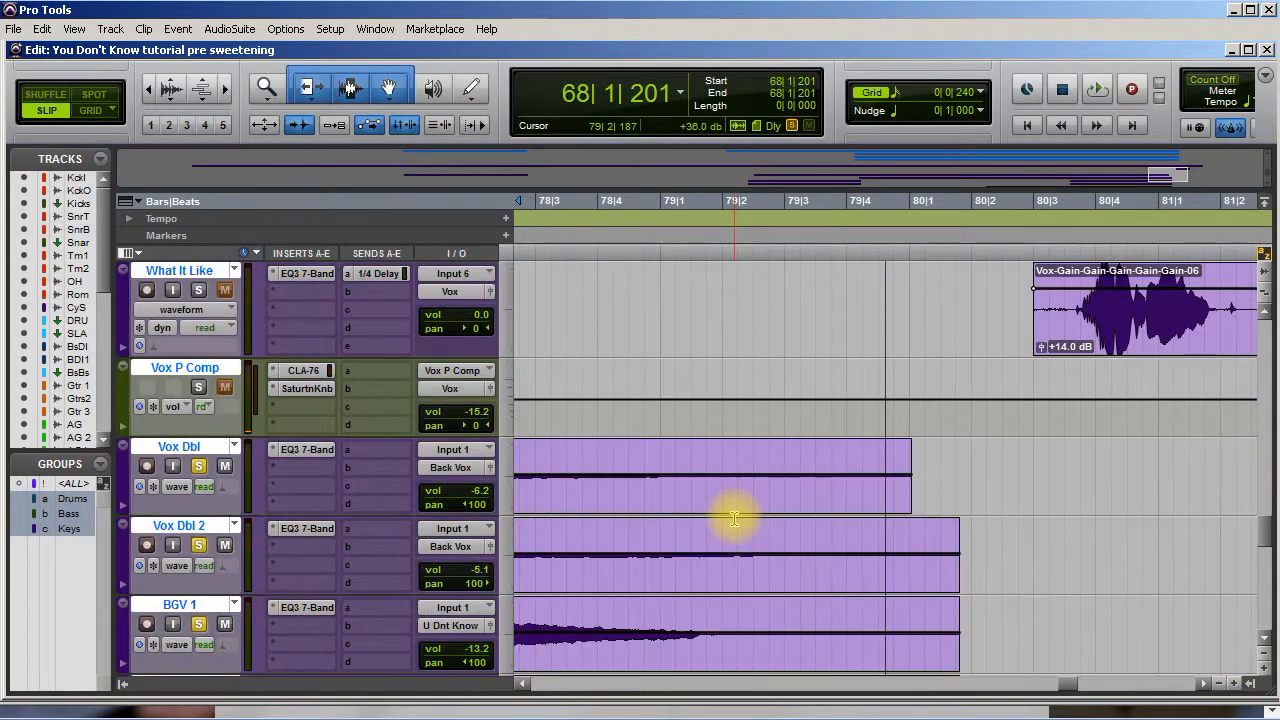
left_click(1080, 453)
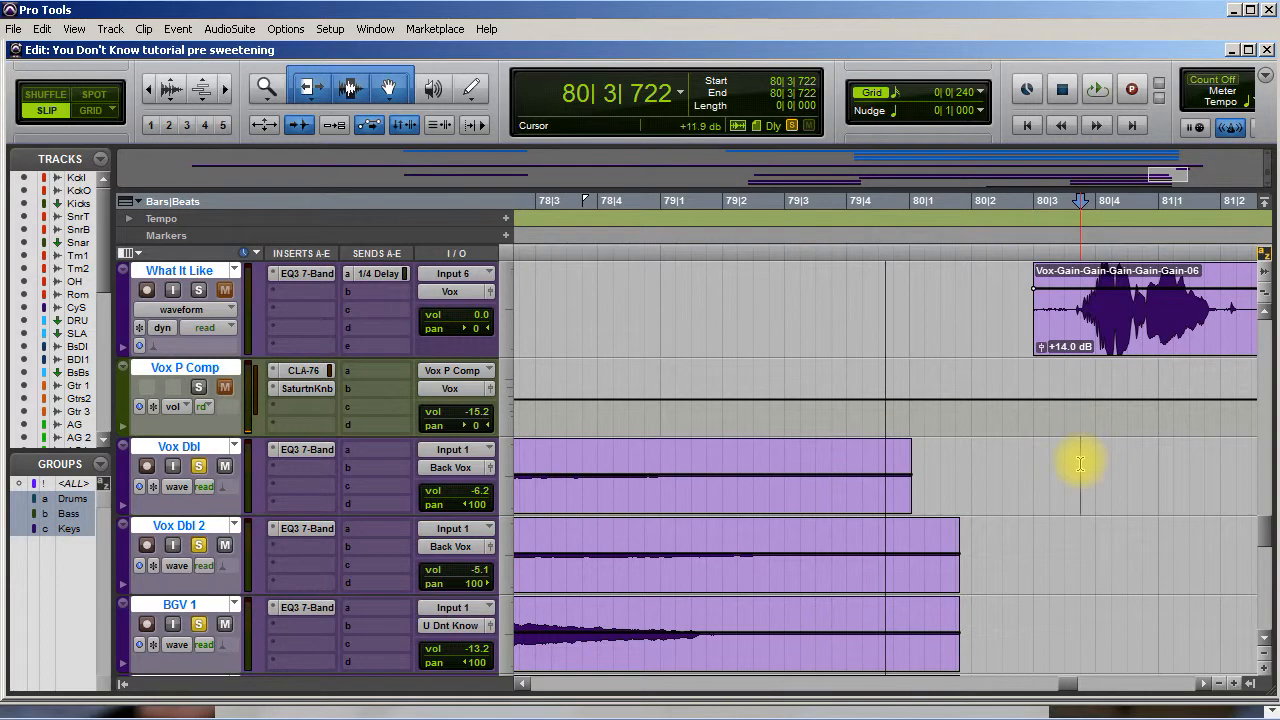
scroll(1080, 591, "down", 4)
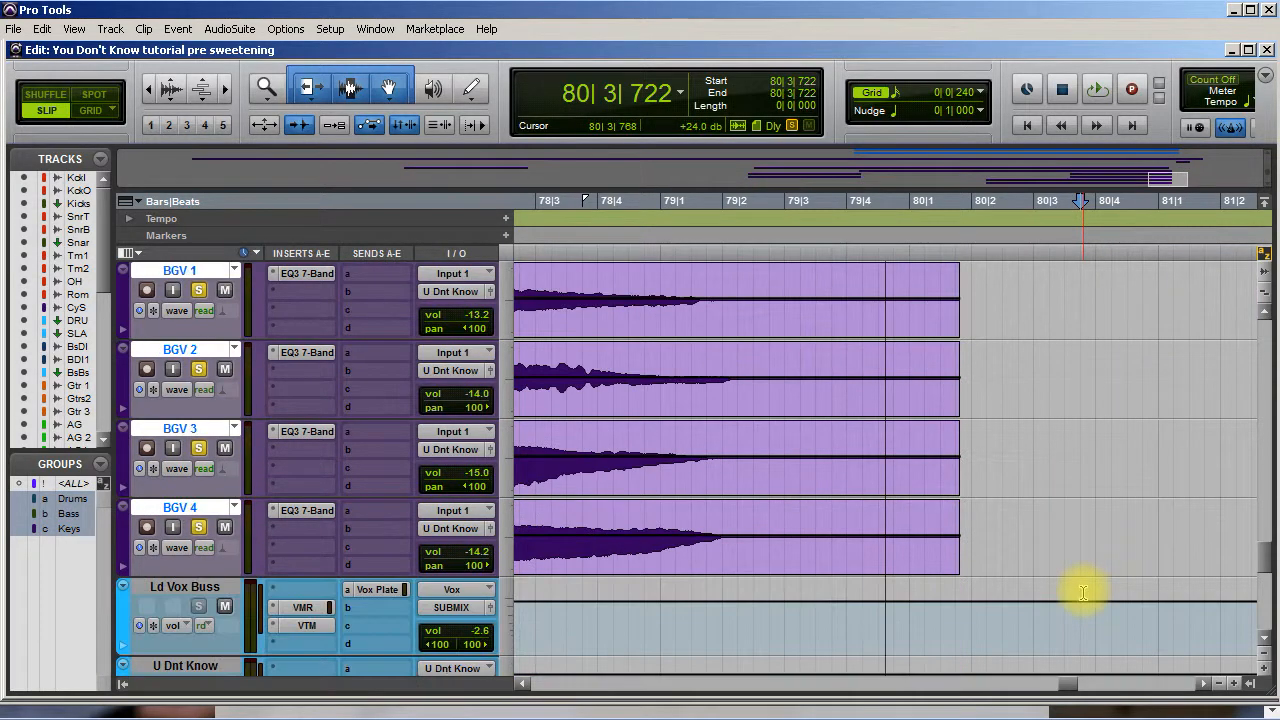
scroll(1083, 591, "down", 2)
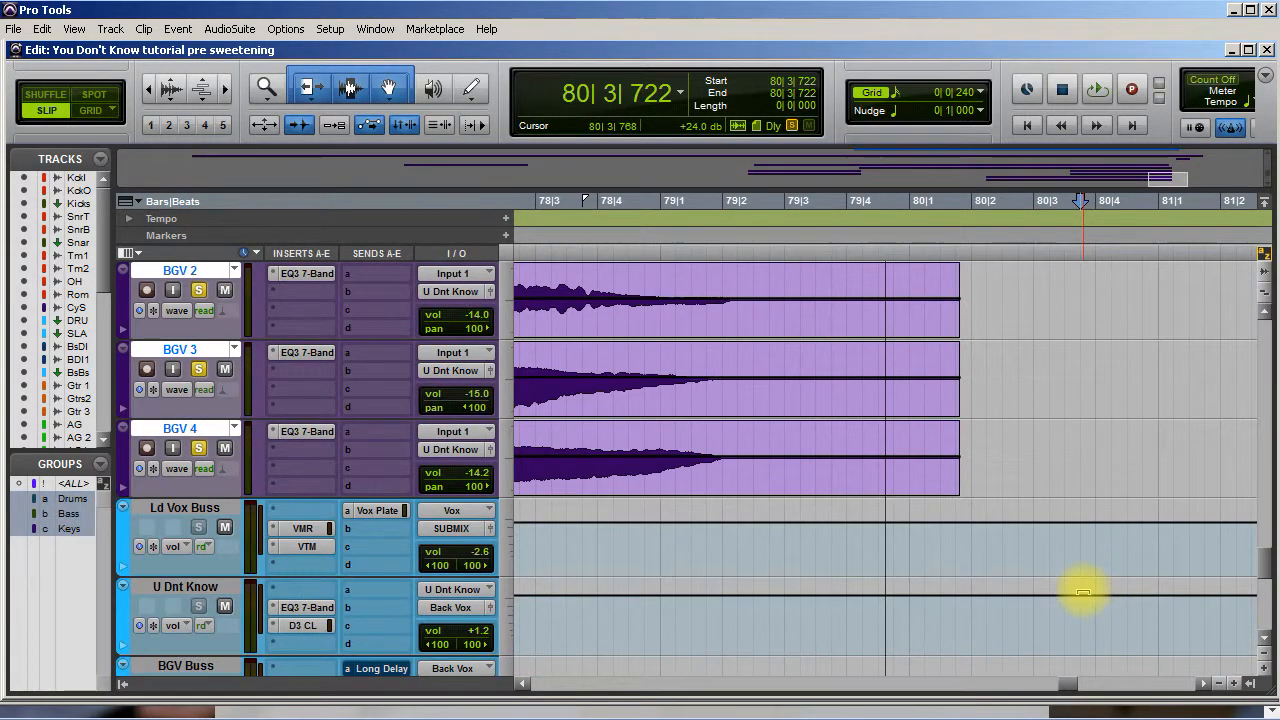
scroll(1083, 591, "up", 2)
scroll(1083, 591, "up", 4)
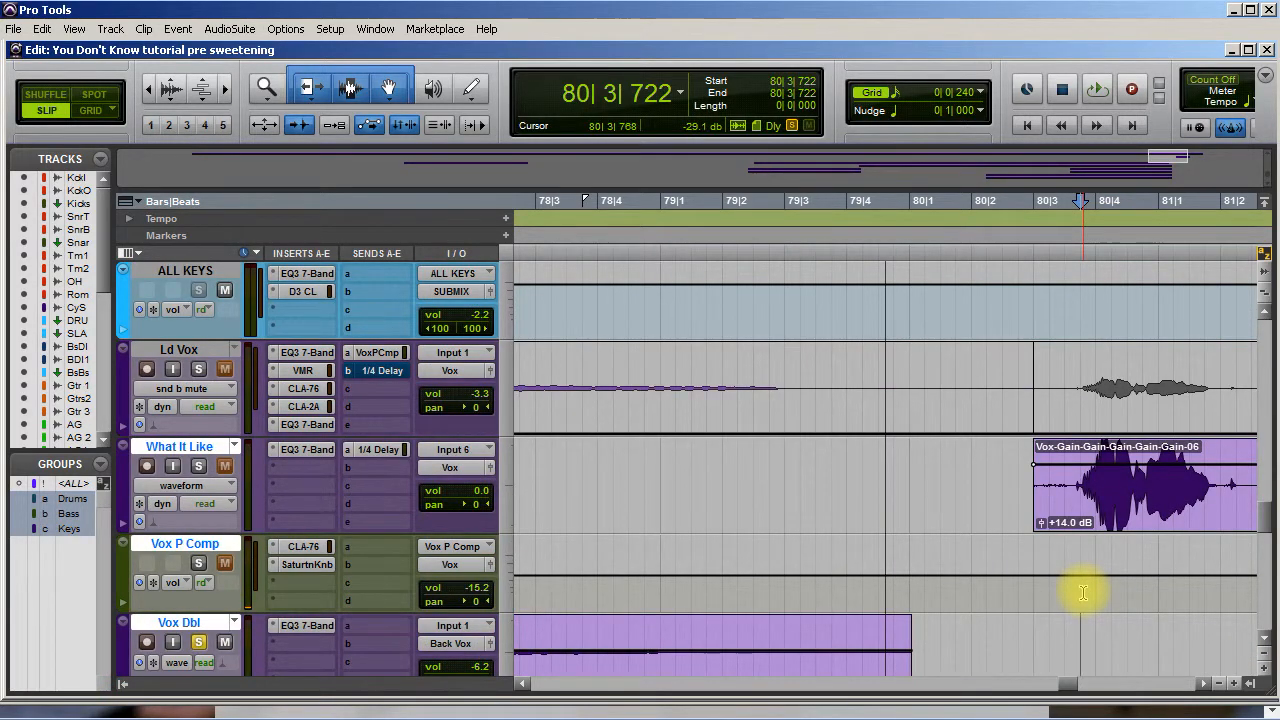
scroll(1083, 600, "down", 4)
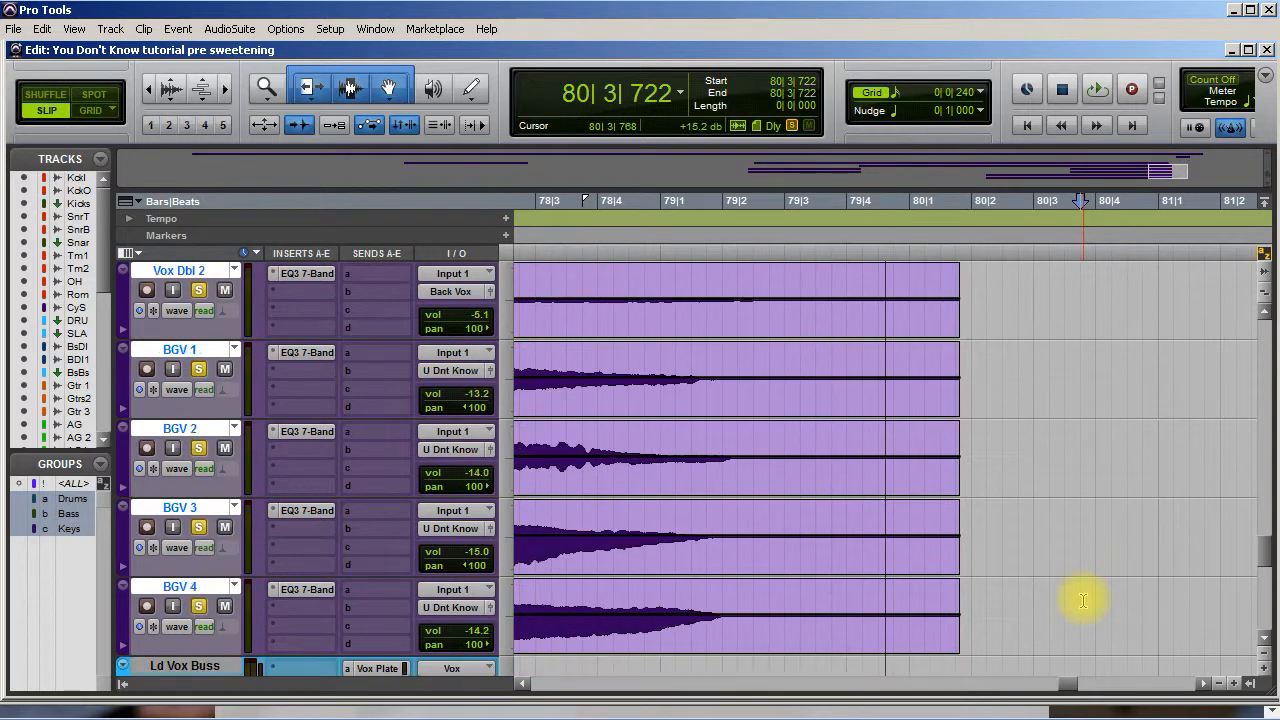
scroll(1083, 600, "down", 2)
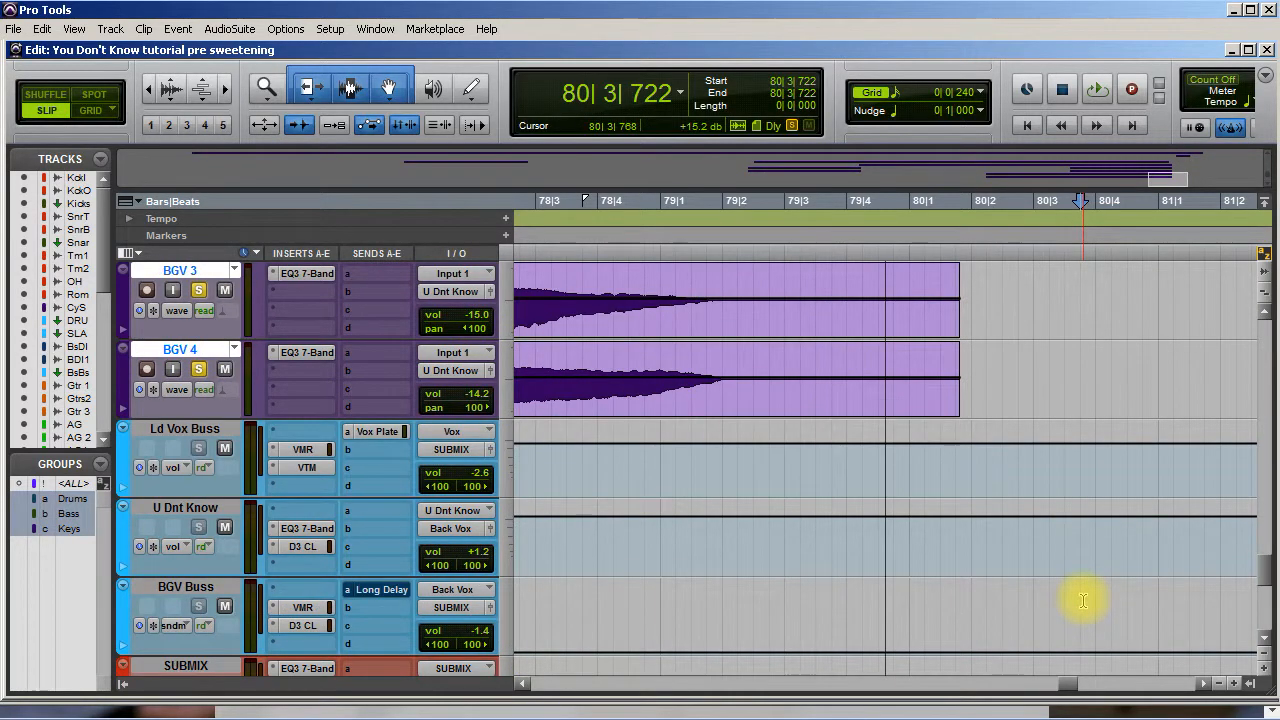
Step: Select back to 56|4|246 on the BGV Buss track and set the Long Delay send's mute automation to unmuted across the range
left_click_drag(1080, 600, 1117, 638)
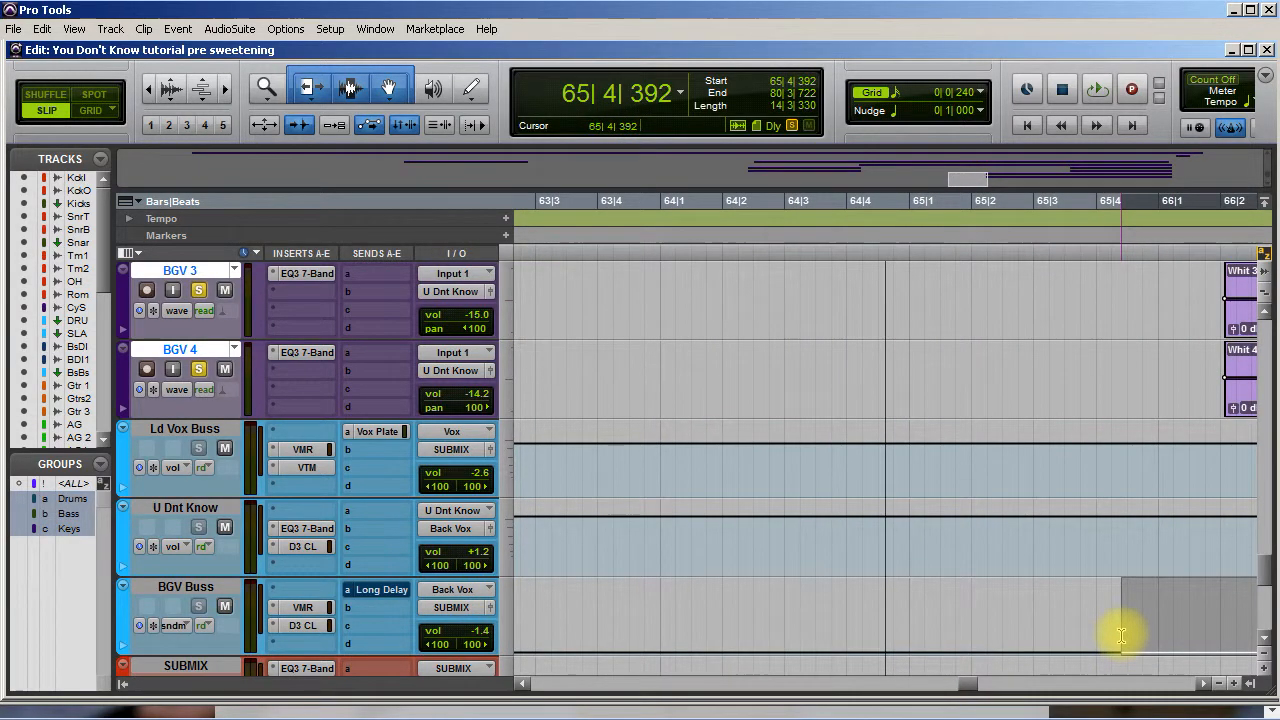
scroll(1121, 636, "up", 5)
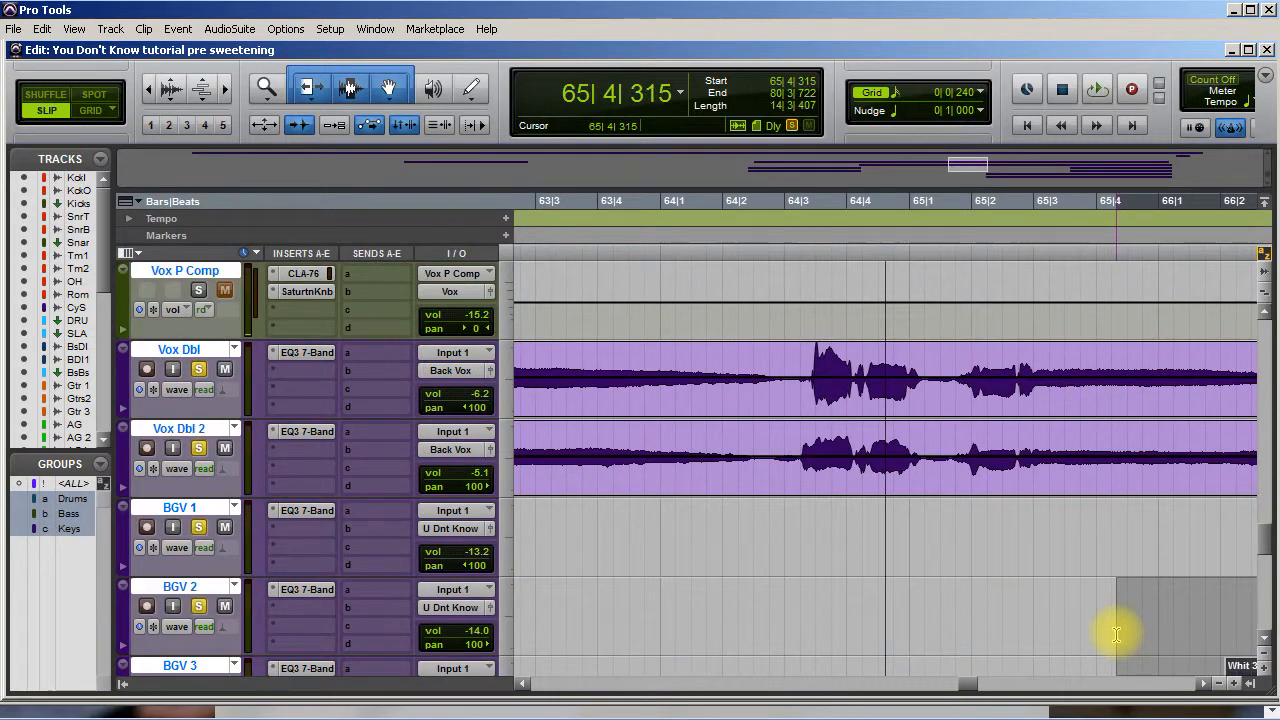
scroll(1116, 635, "up", 8)
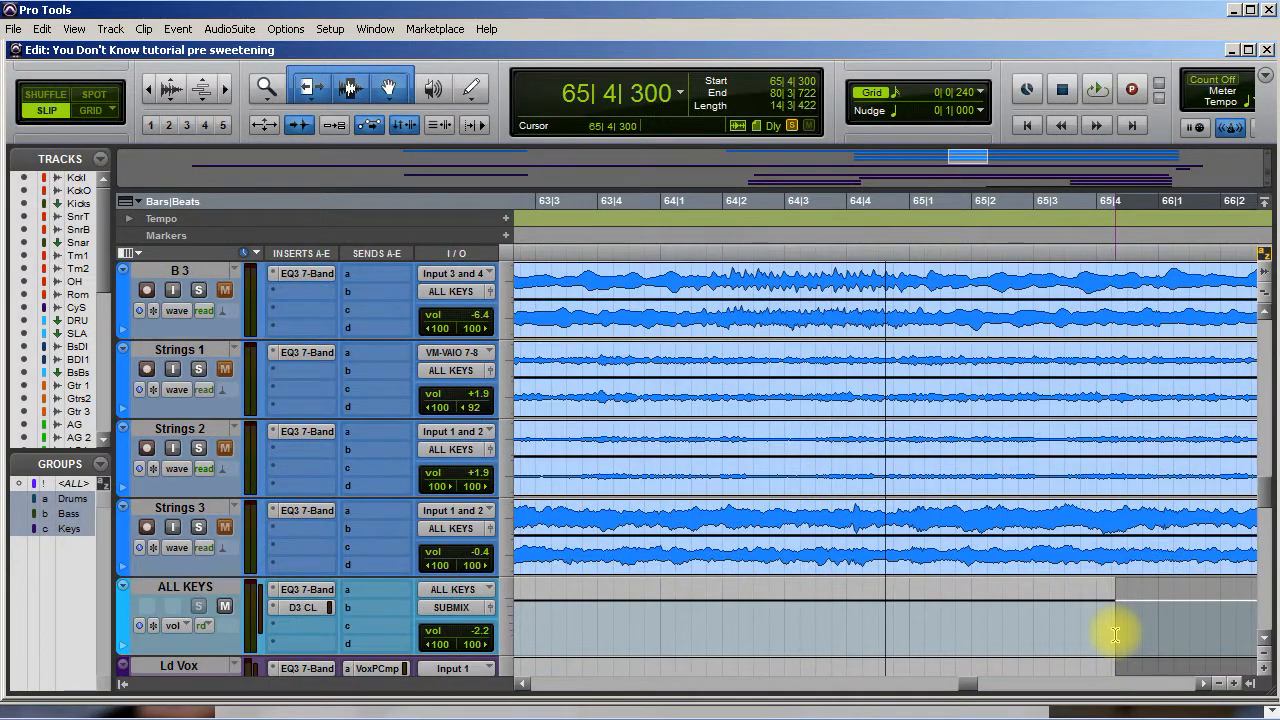
scroll(1115, 635, "down", 10)
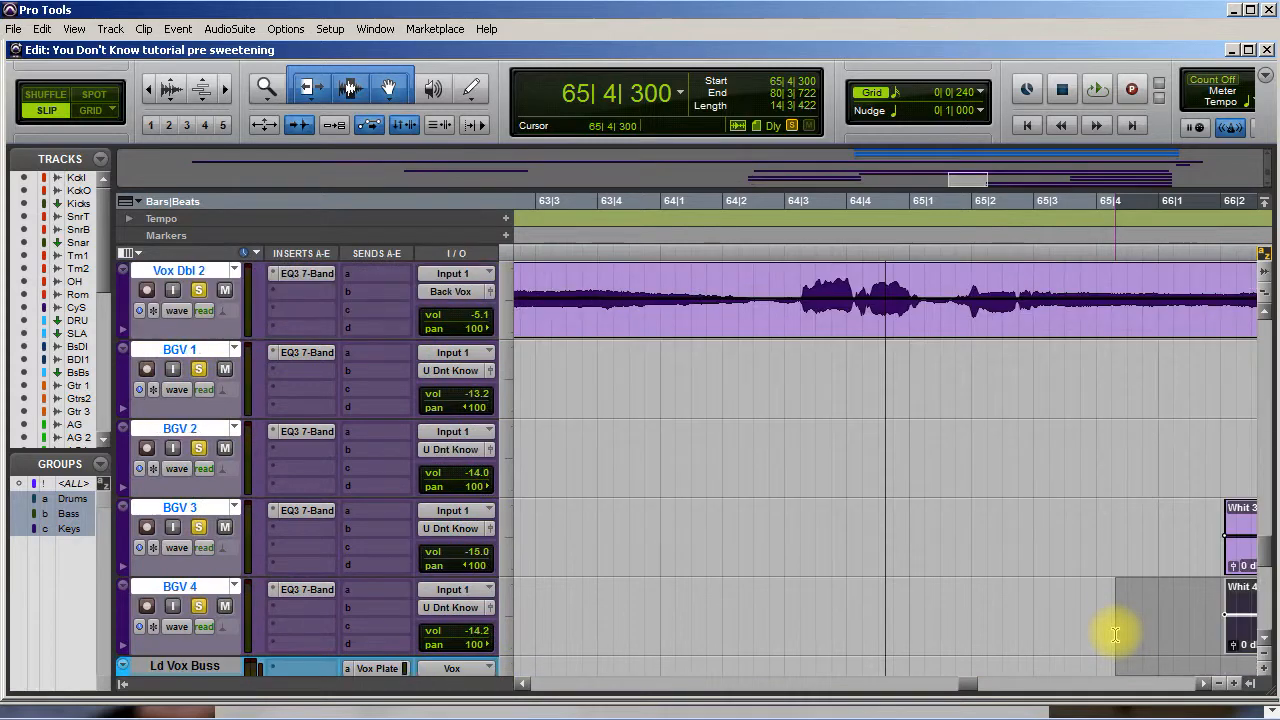
scroll(1113, 630, "up", 2)
scroll(1110, 625, "down", 1)
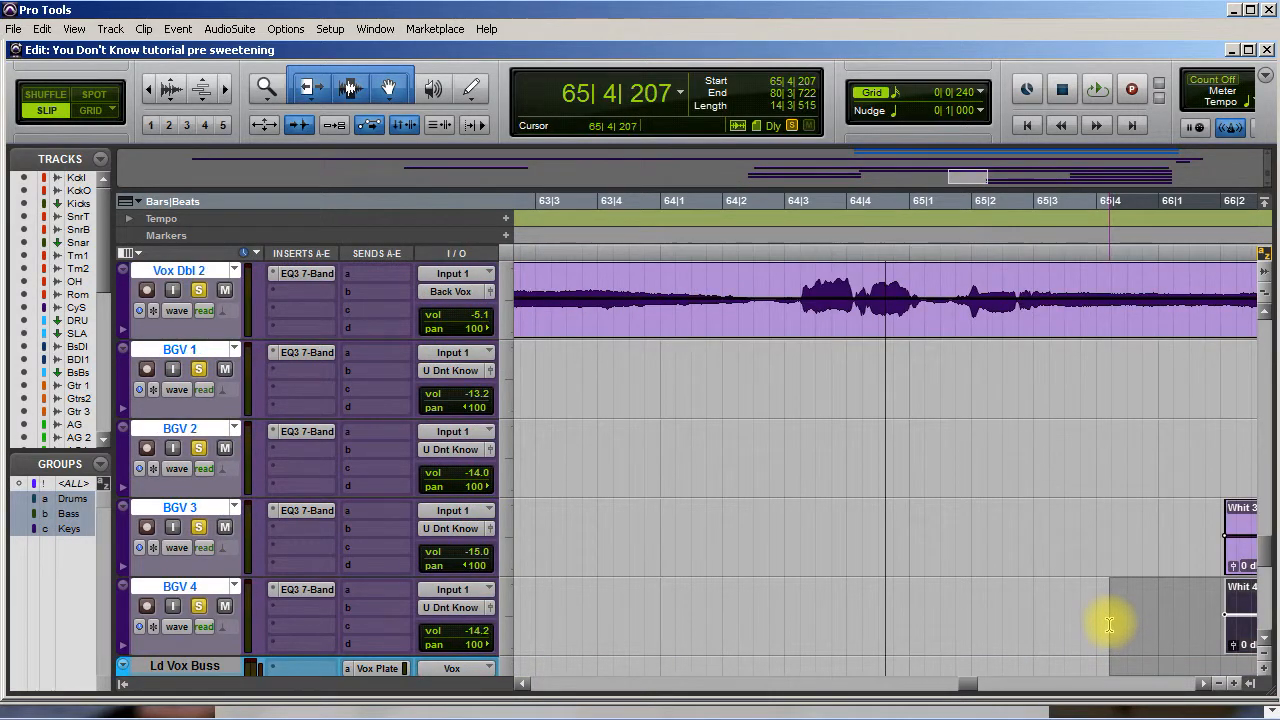
left_click_drag(1110, 622, 804, 645)
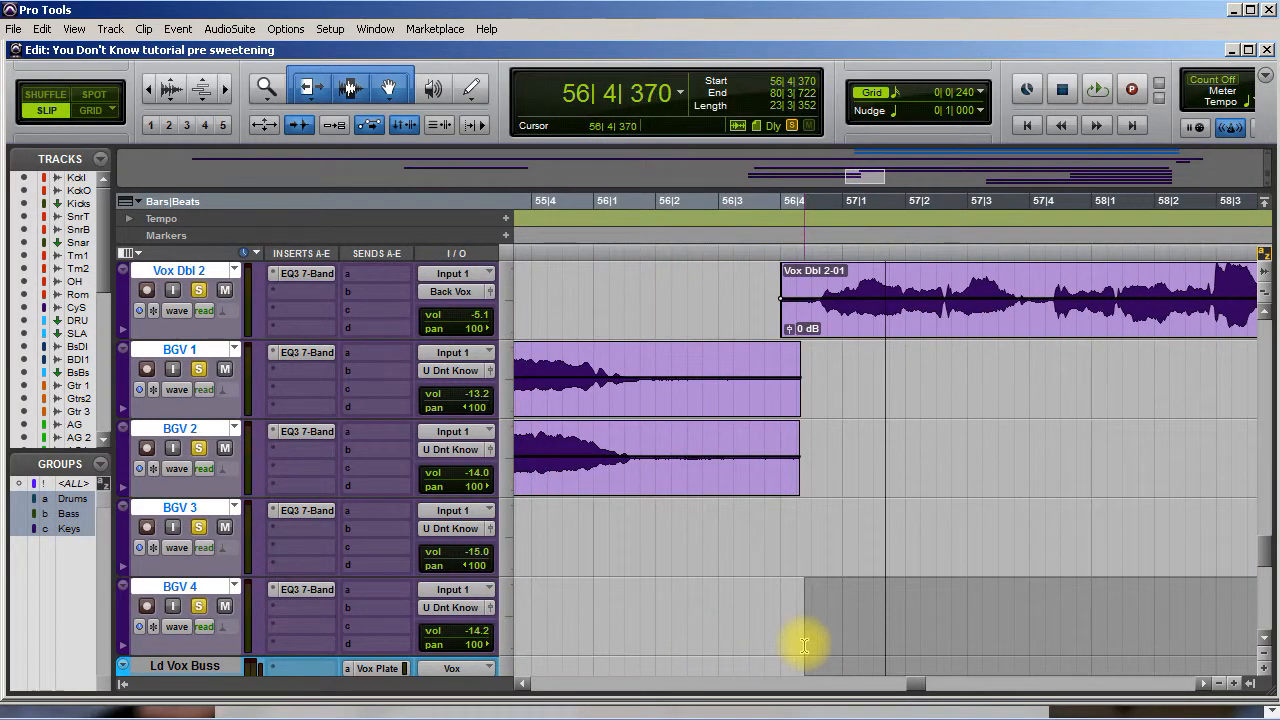
scroll(809, 650, "up", 8)
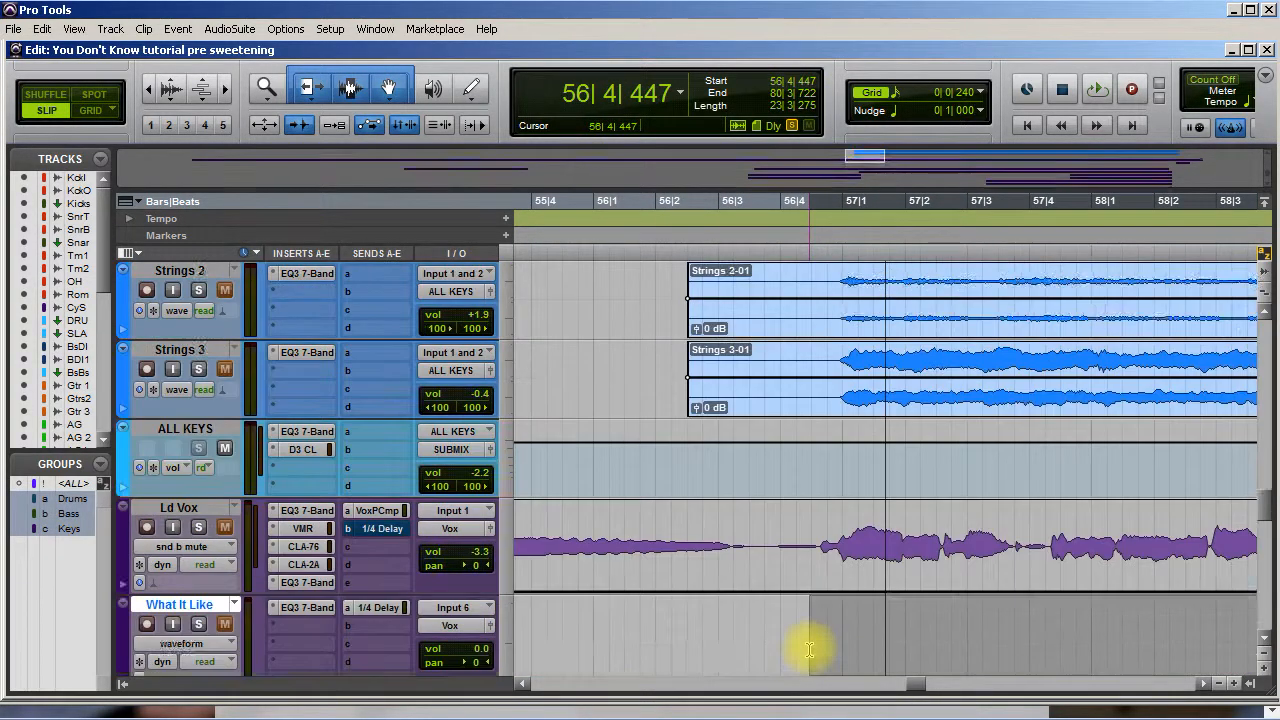
scroll(809, 650, "down", 3)
scroll(809, 650, "down", 3)
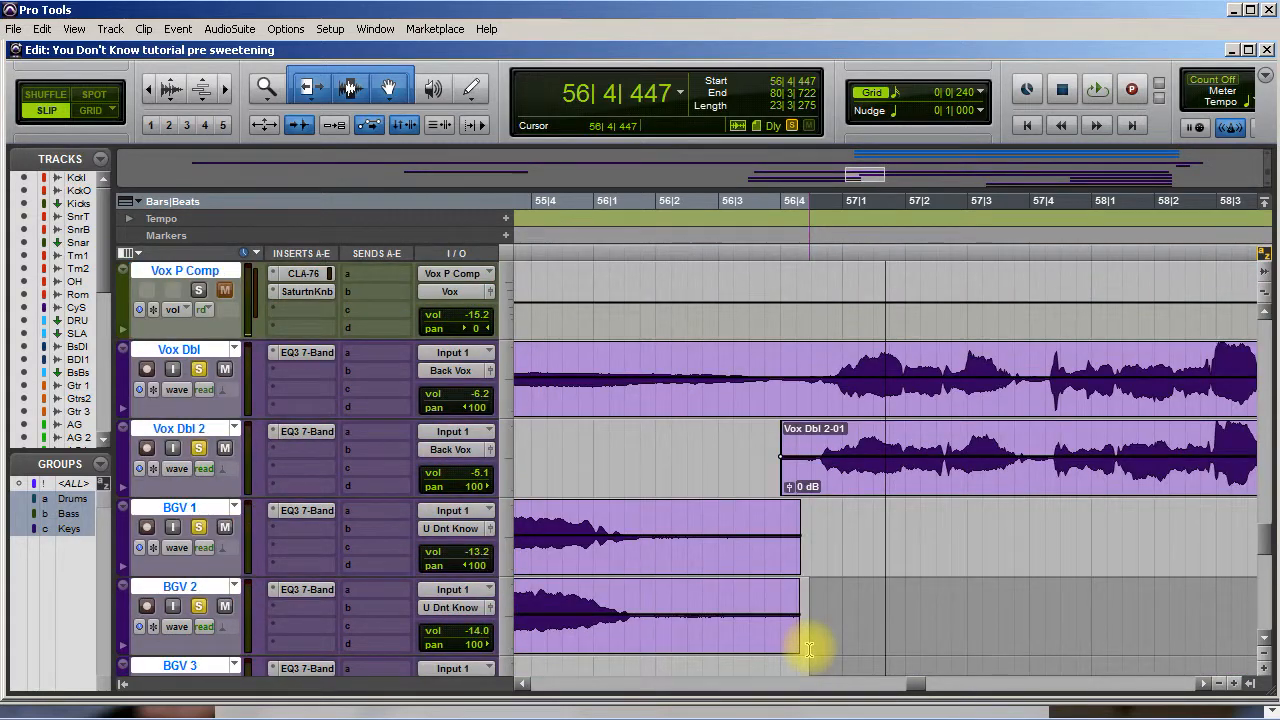
scroll(809, 650, "down", 1)
left_click_drag(808, 650, 797, 655)
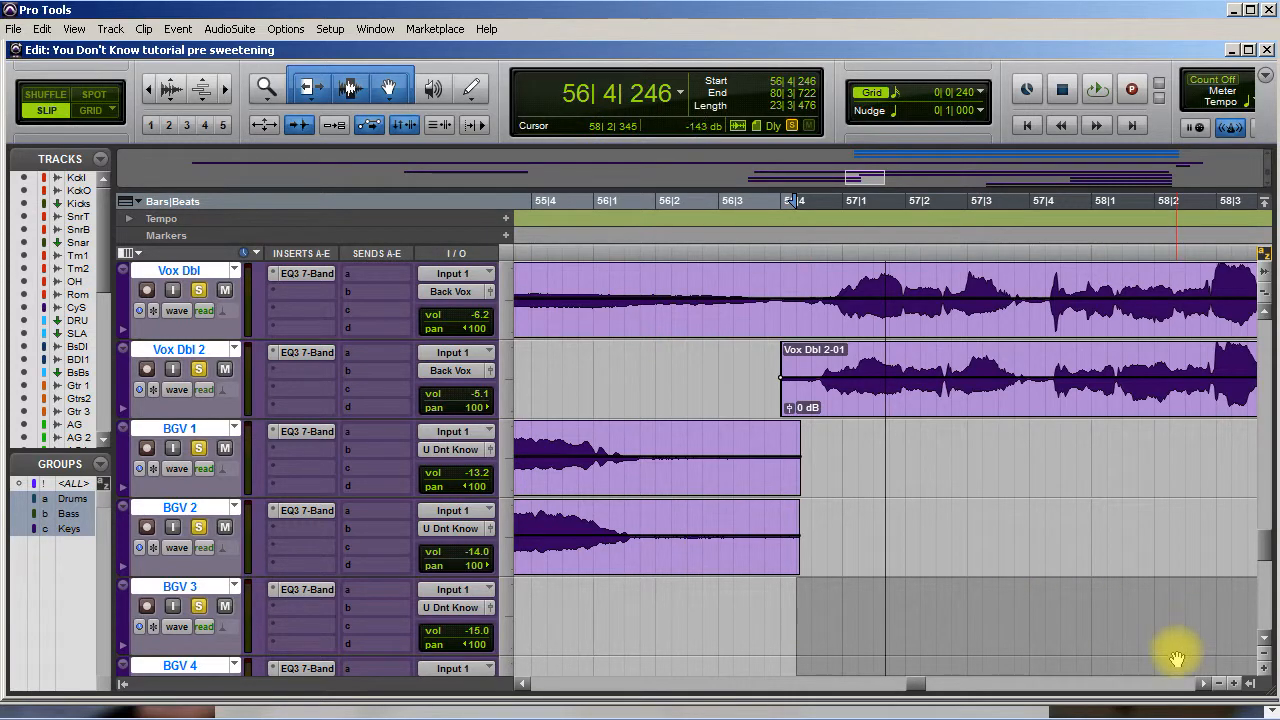
scroll(1180, 630, "down", 5)
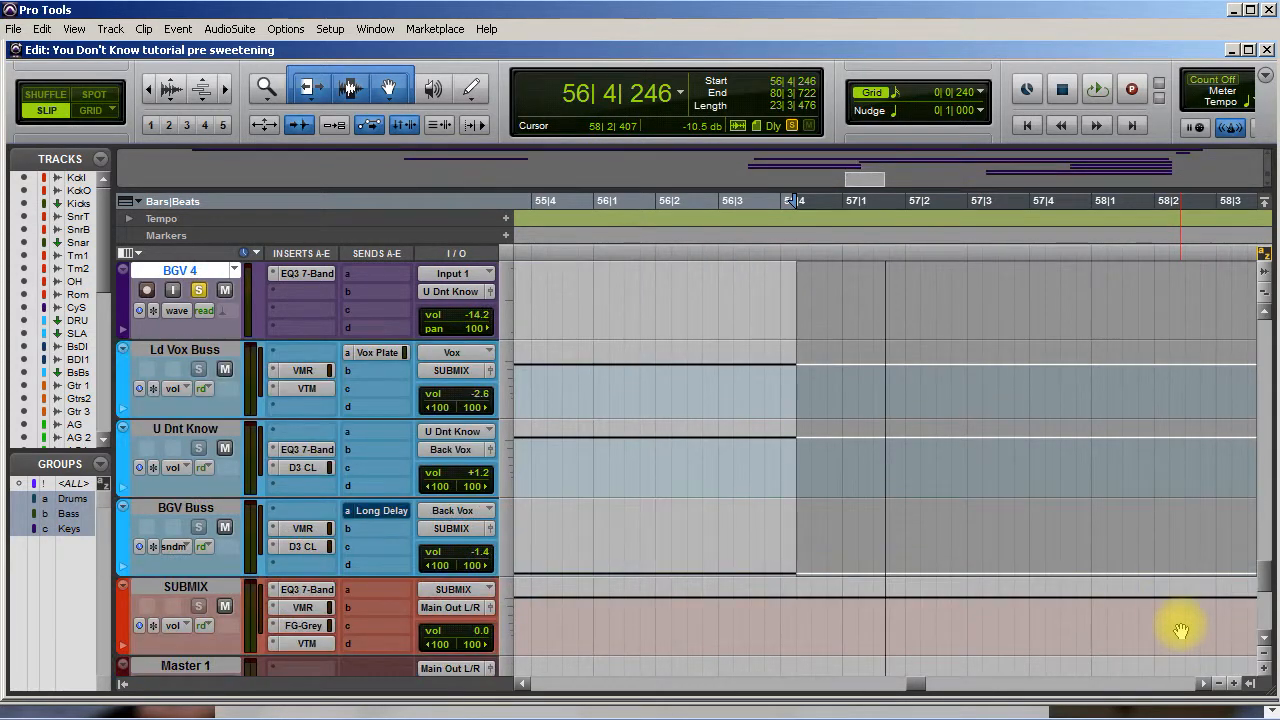
left_click_drag(1094, 499, 1088, 439)
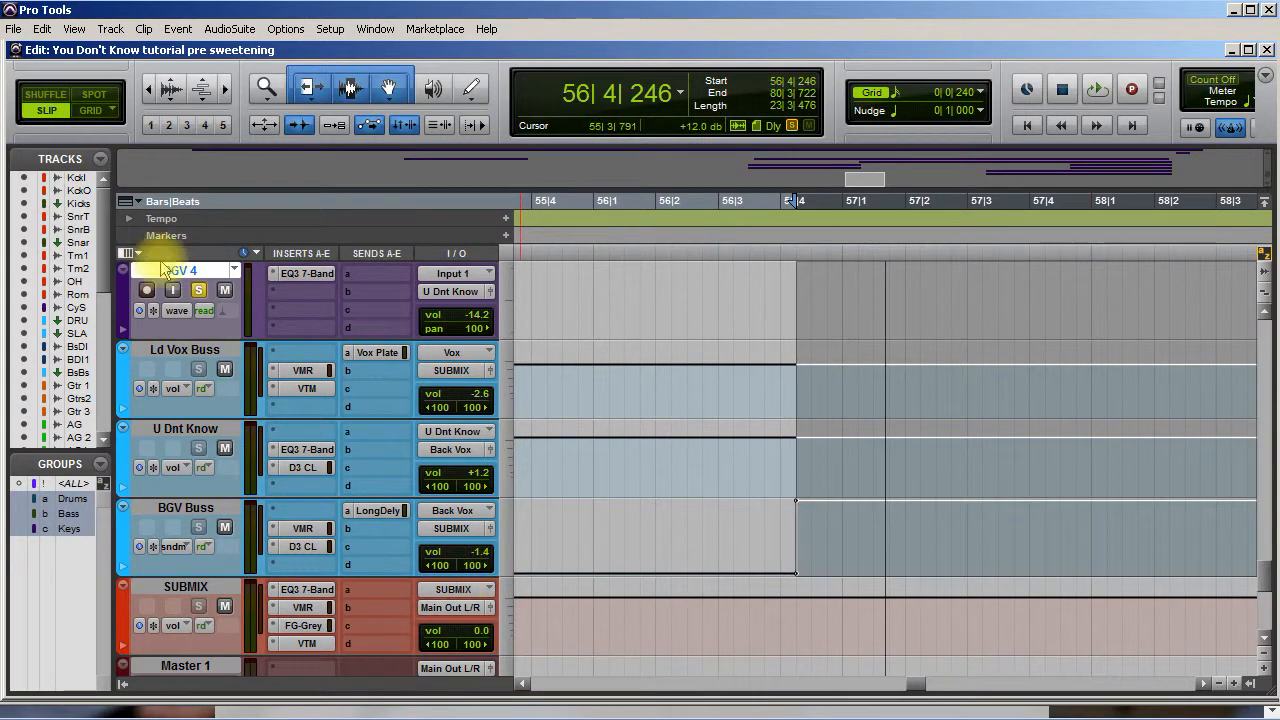
Step: Turn off solo on the vocal double and BGV tracks and return to the BGV Buss automation
scroll(258, 449, "left", 10)
scroll(160, 380, "up", 5)
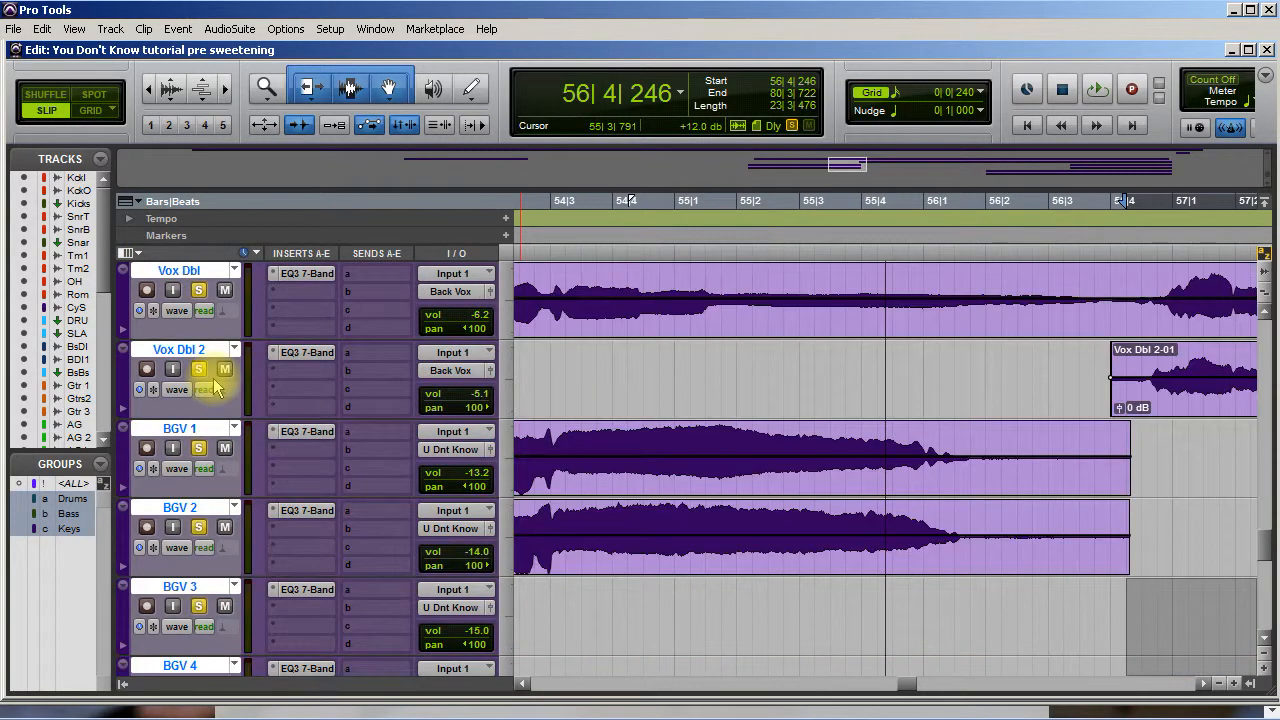
scroll(200, 291, "up", 1)
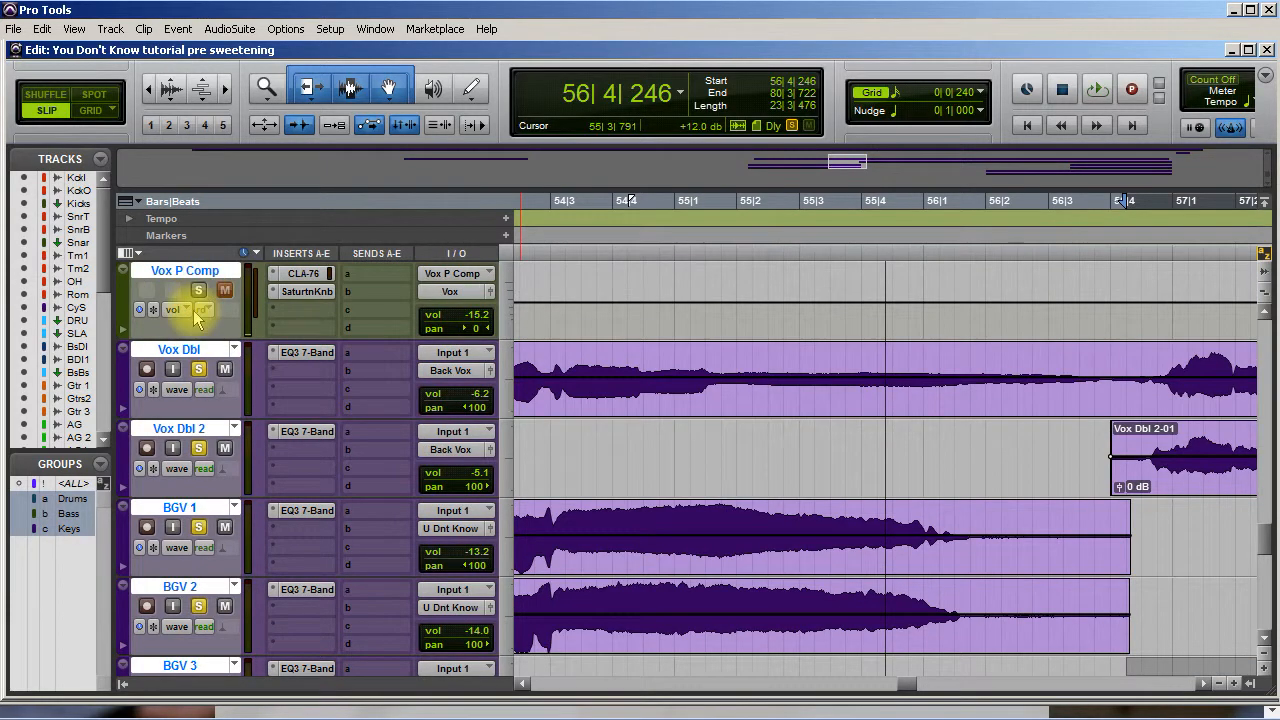
scroll(400, 514, "down", 8)
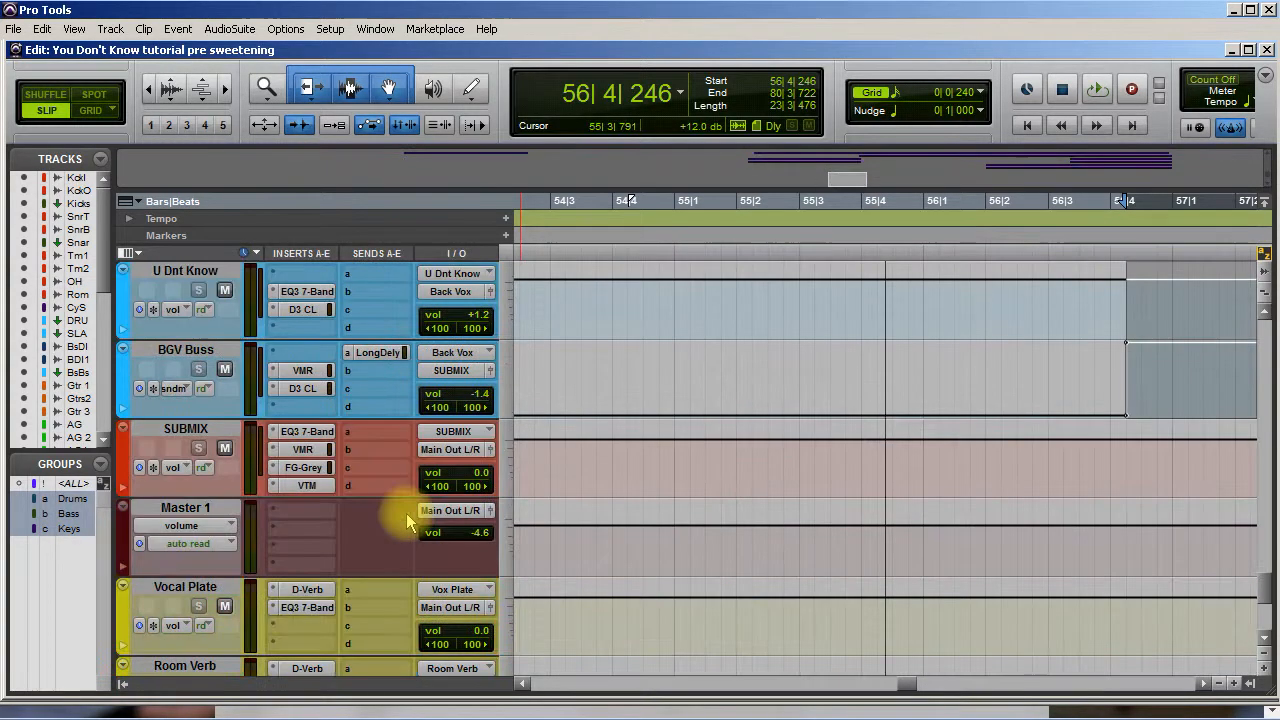
scroll(414, 514, "up", 4)
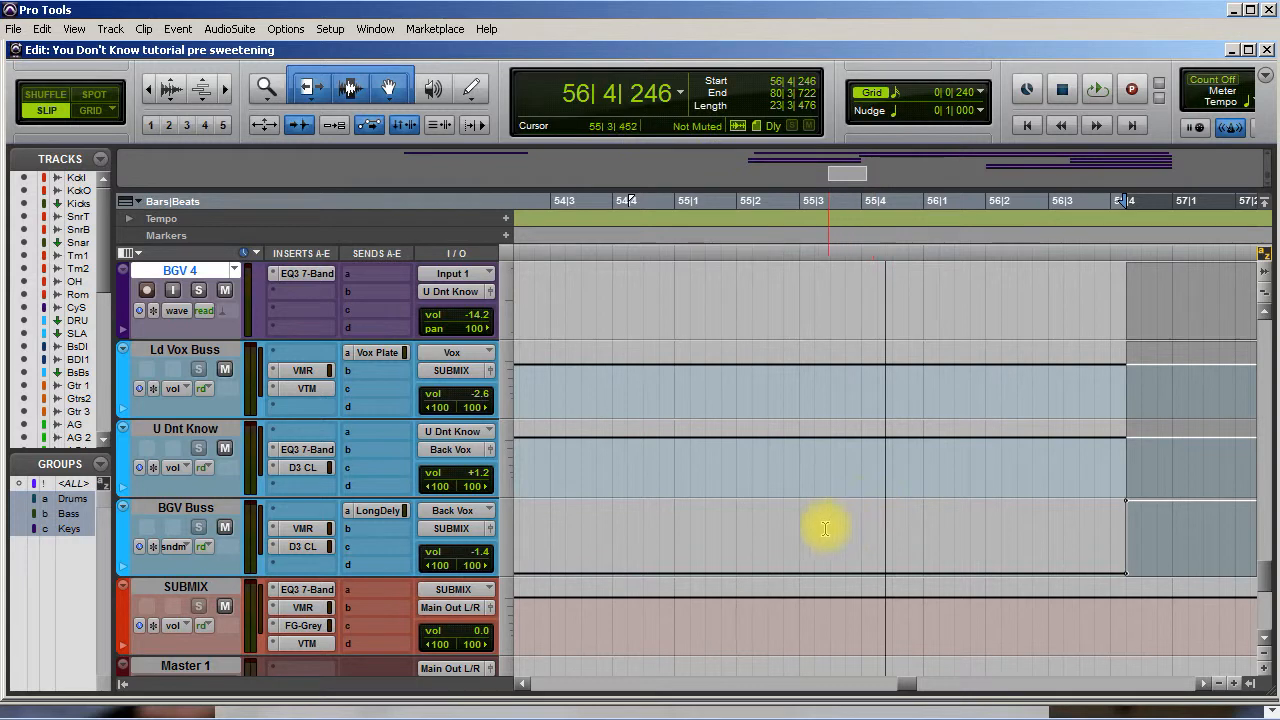
Step: Play the full mix from 55|2|733 to check where the Long Delay send should unmute
left_click(784, 533)
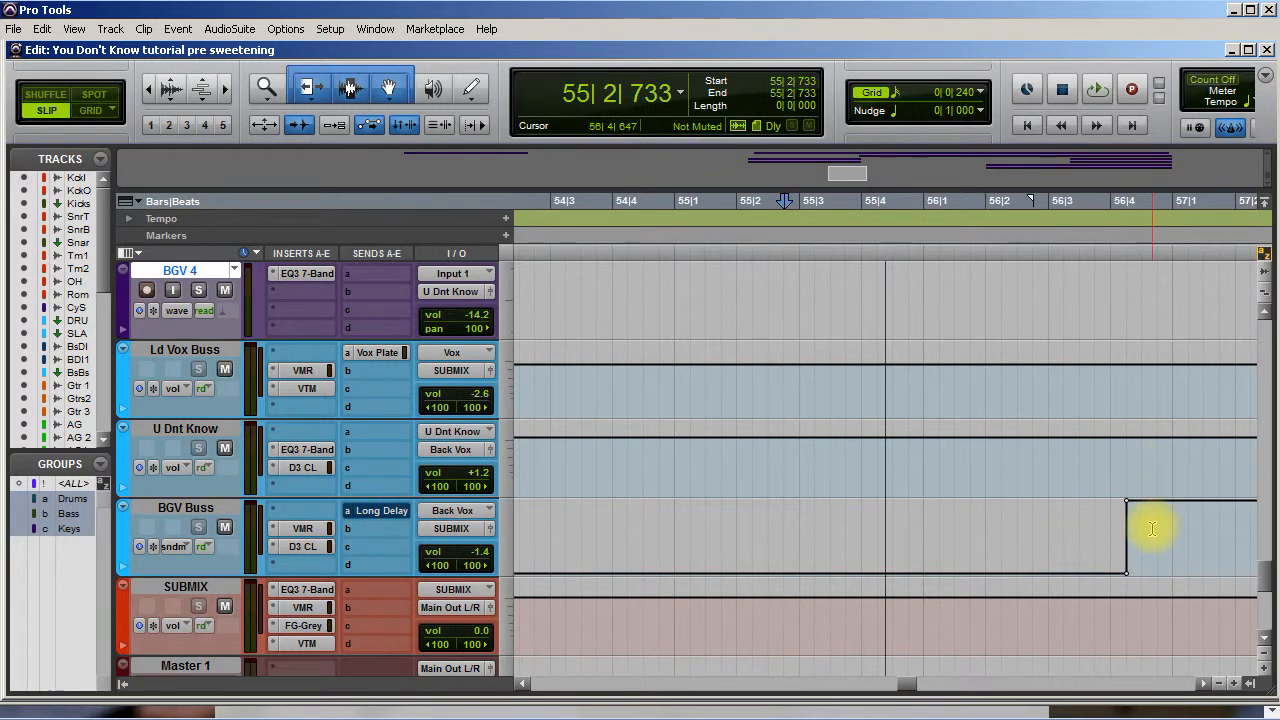
key("space")
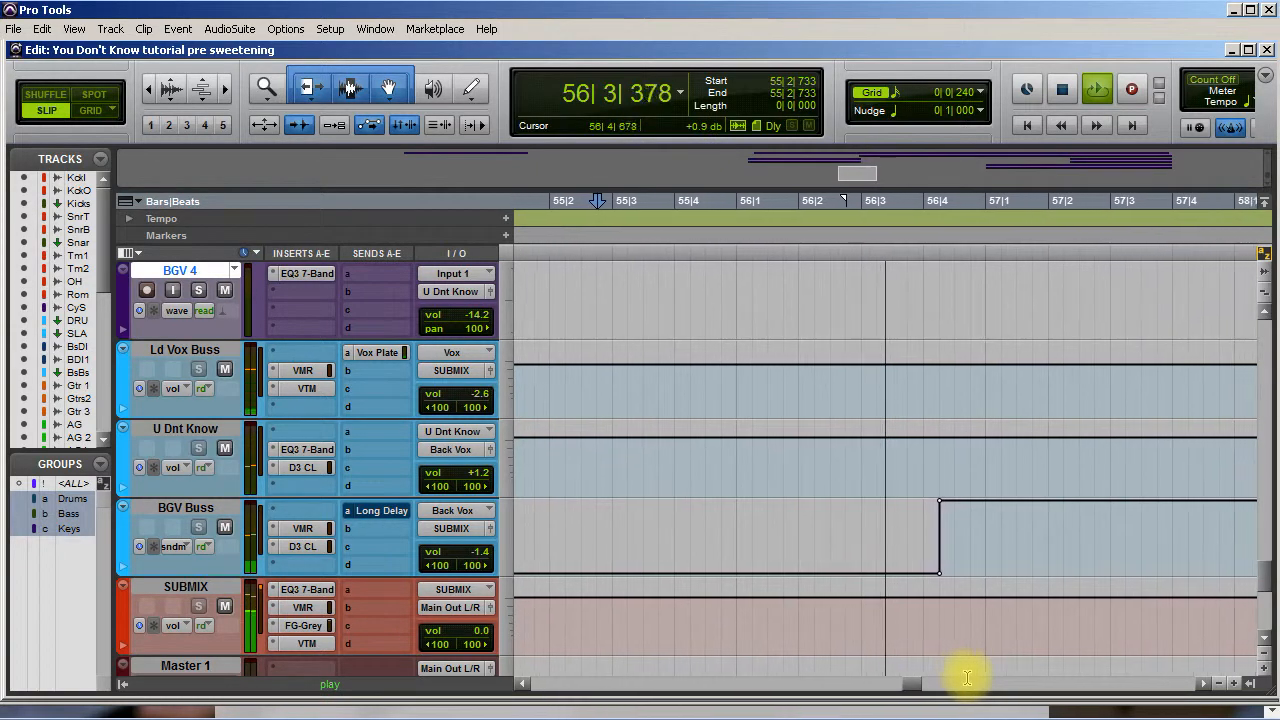
key("space")
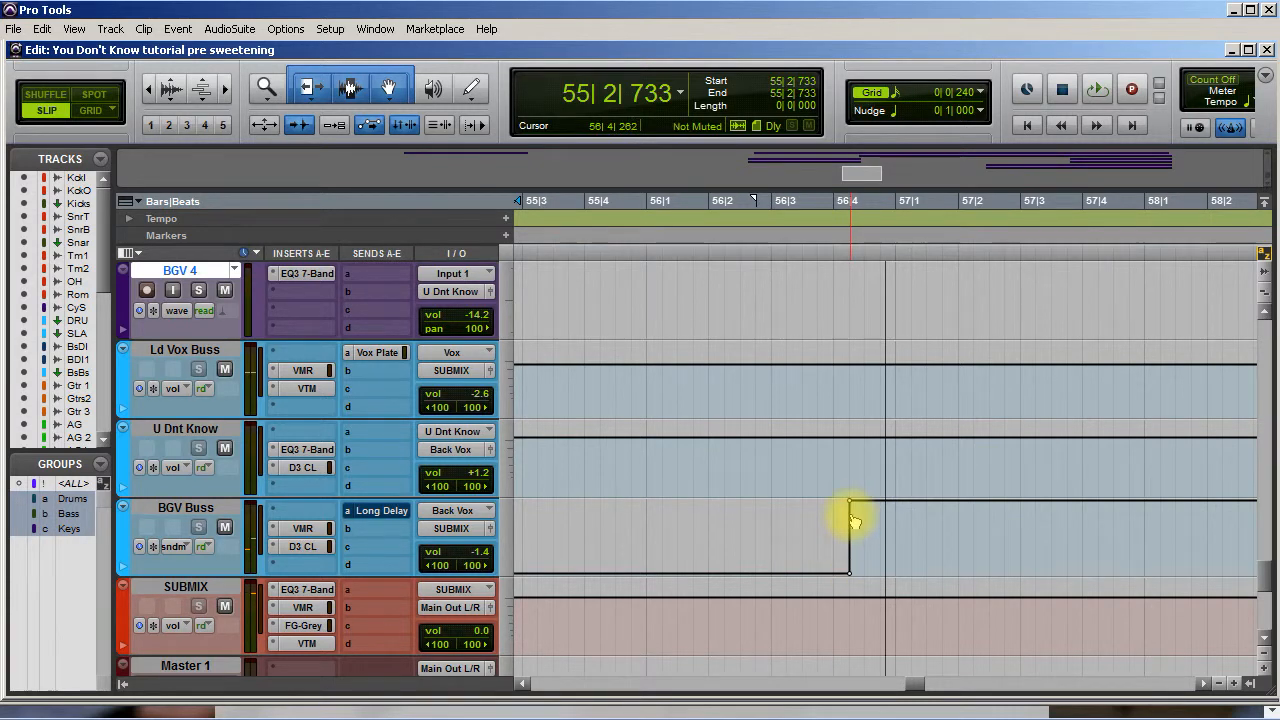
Step: Move the Long Delay unmute point on the BGV Buss track in stages to about 66|2, at the start of BGV 4's clip, auditioning each position
left_click_drag(855, 508, 1183, 504)
left_click(892, 544)
key("space")
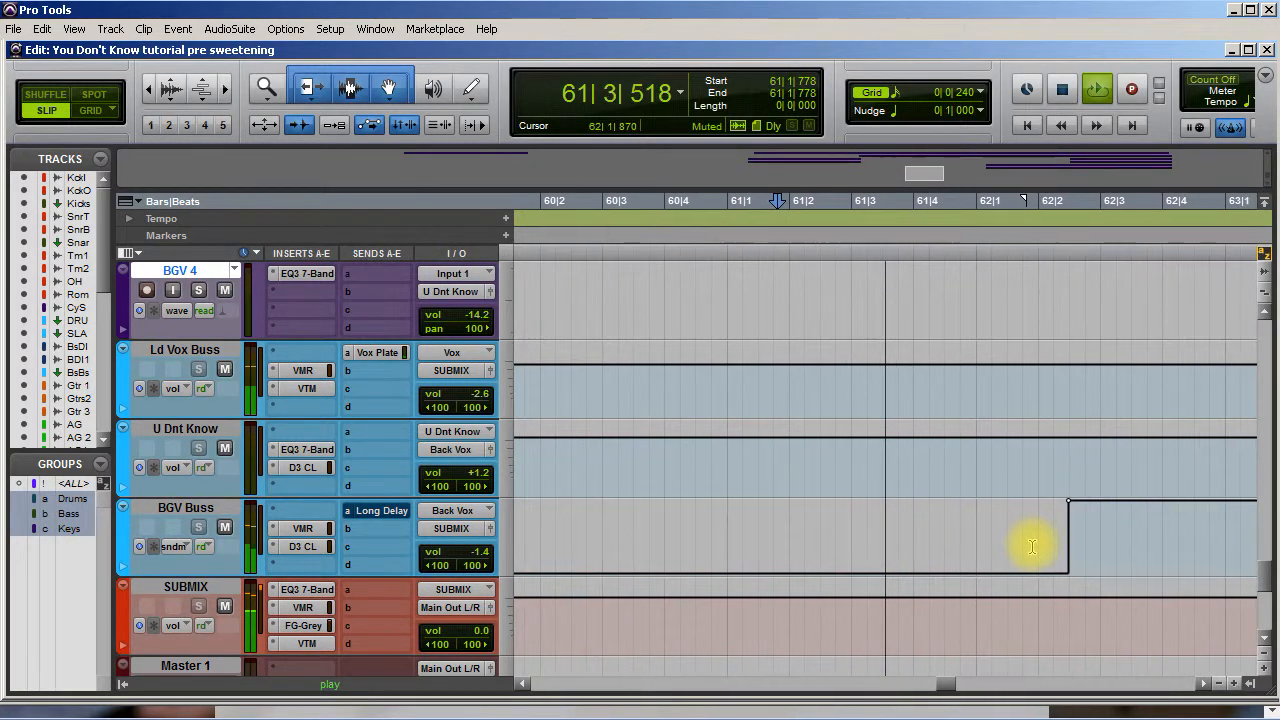
key("space")
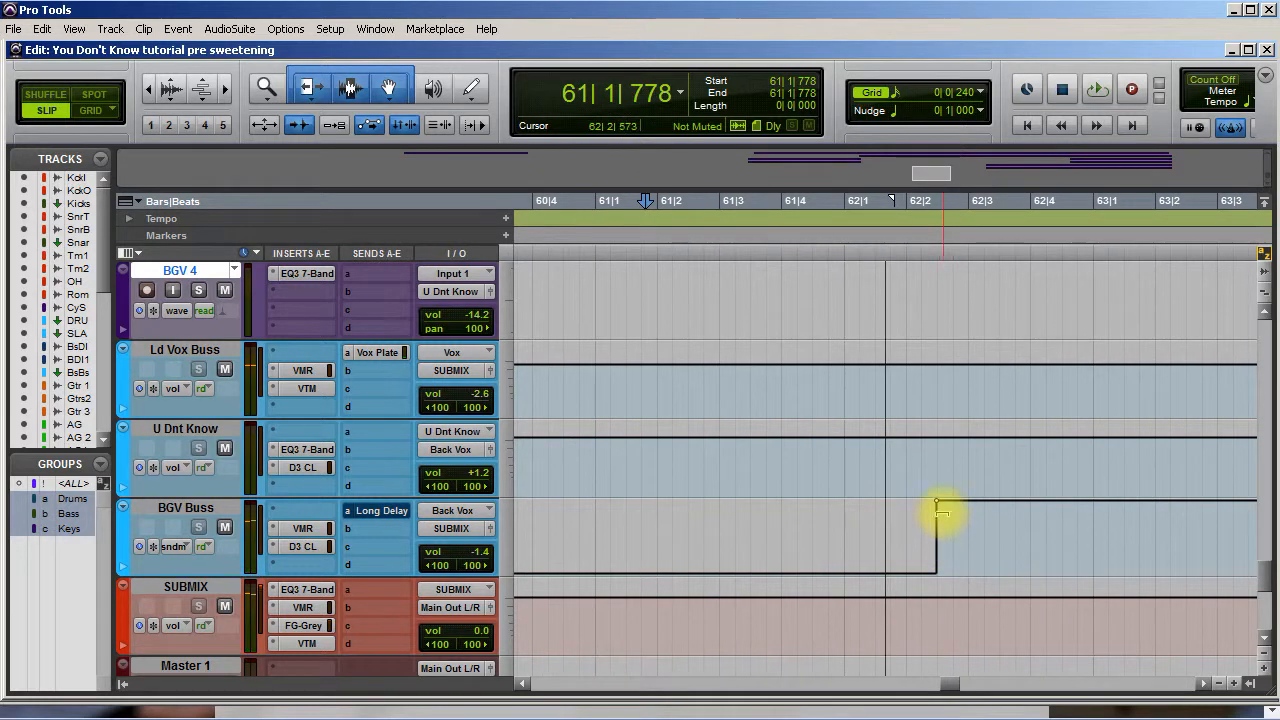
left_click_drag(940, 508, 1226, 502)
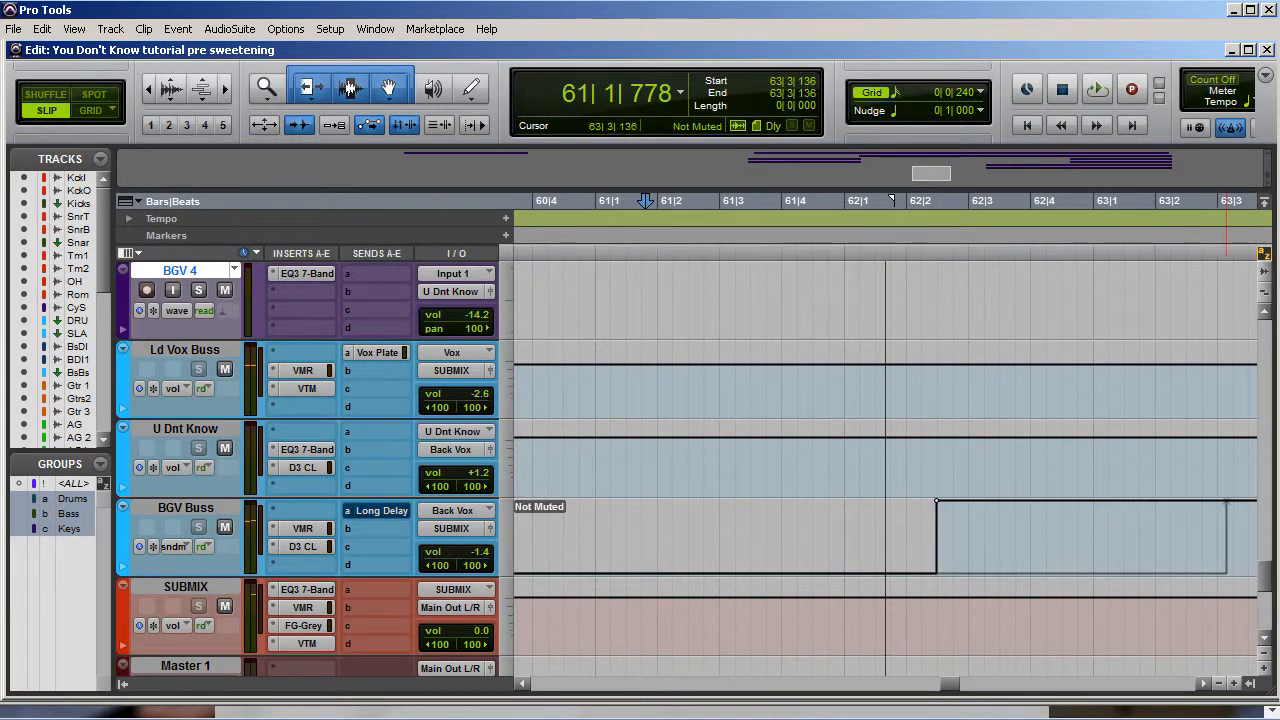
left_click(937, 523)
key("space")
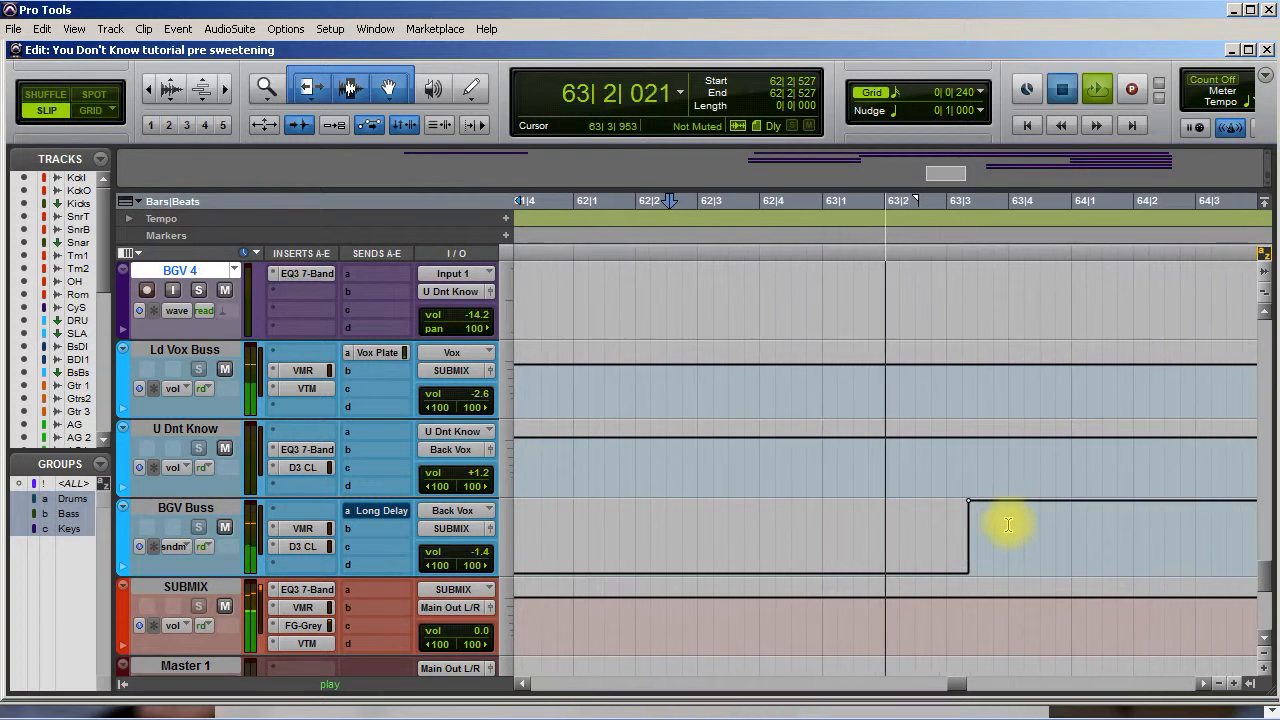
key("space")
left_click_drag(968, 510, 1204, 500)
left_click(976, 538)
key("space")
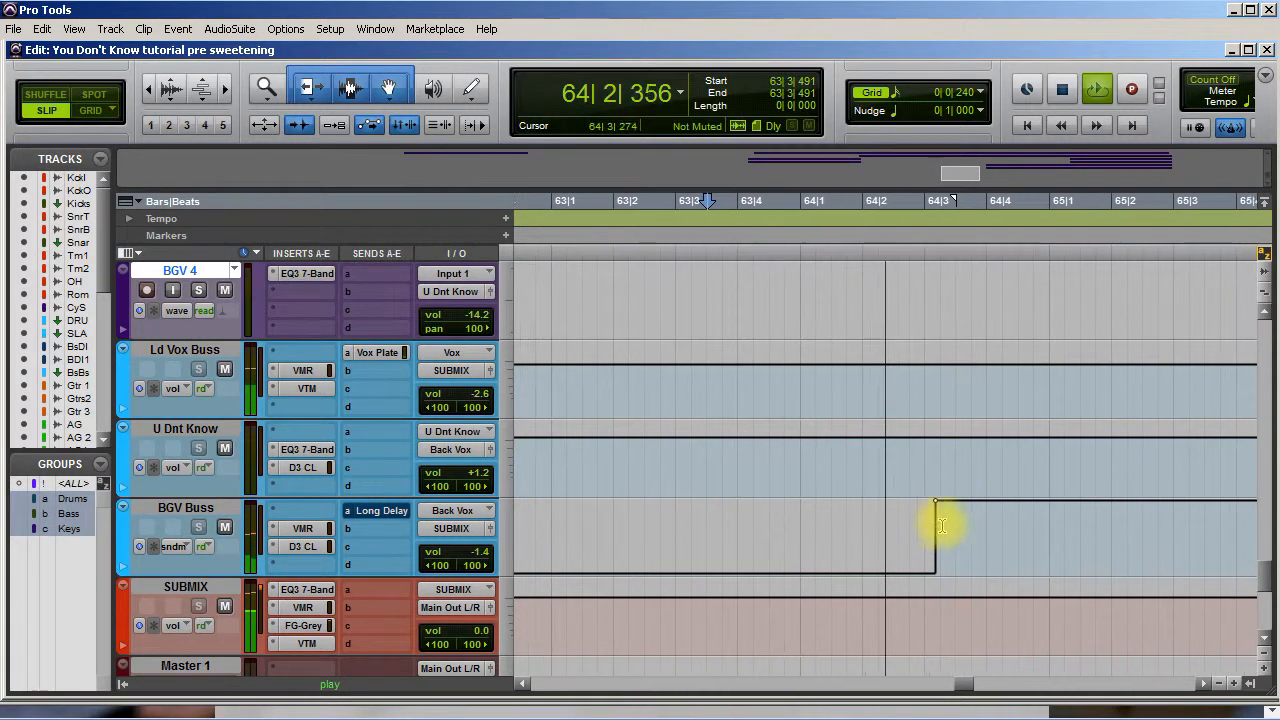
key("space")
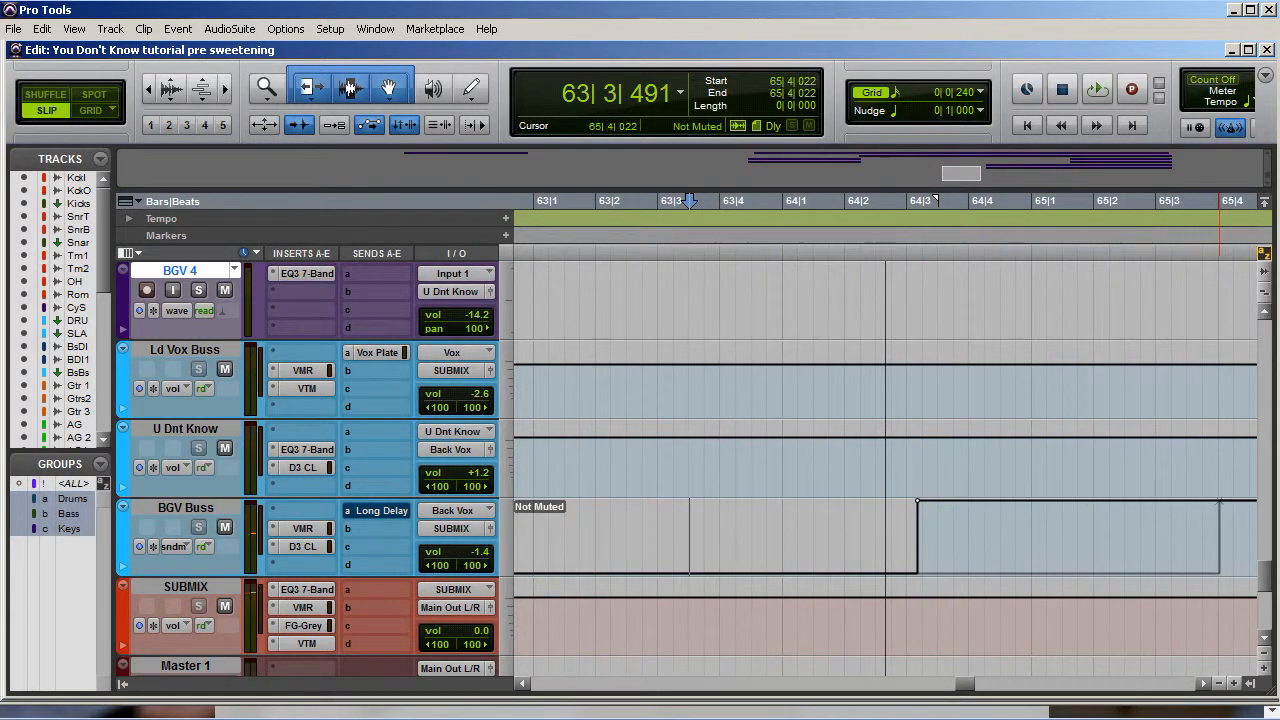
key("space")
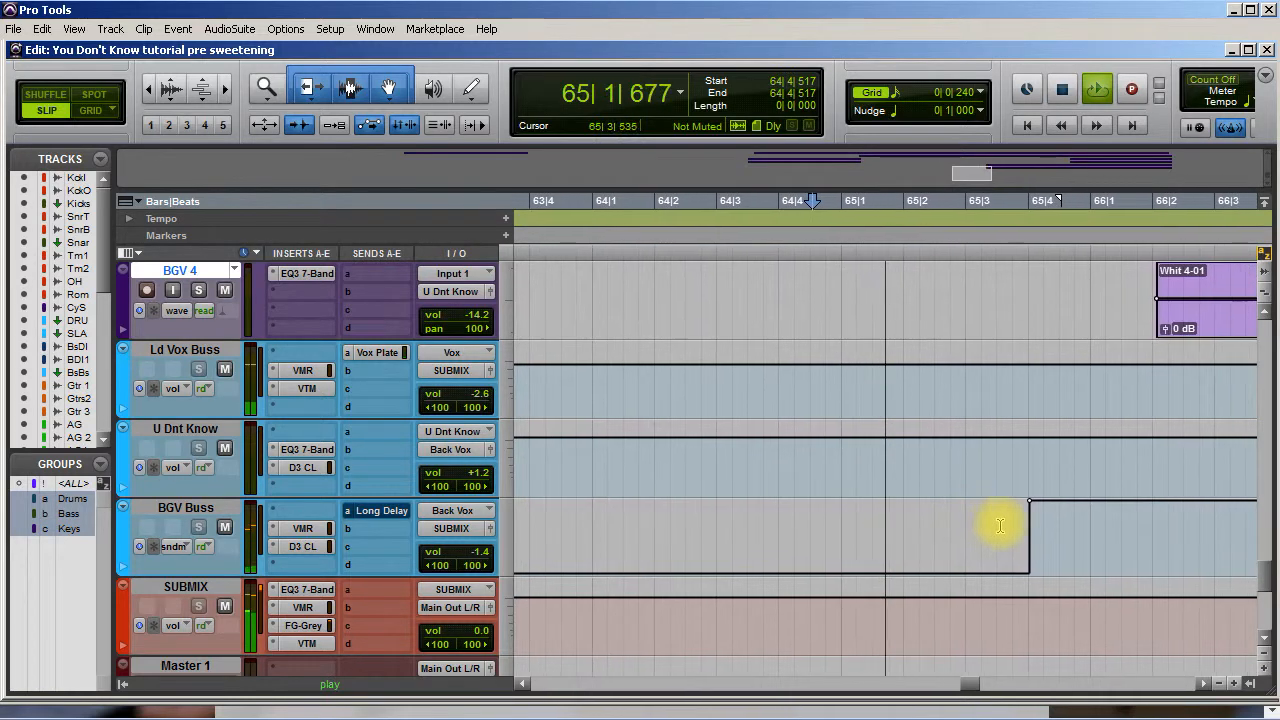
key("space")
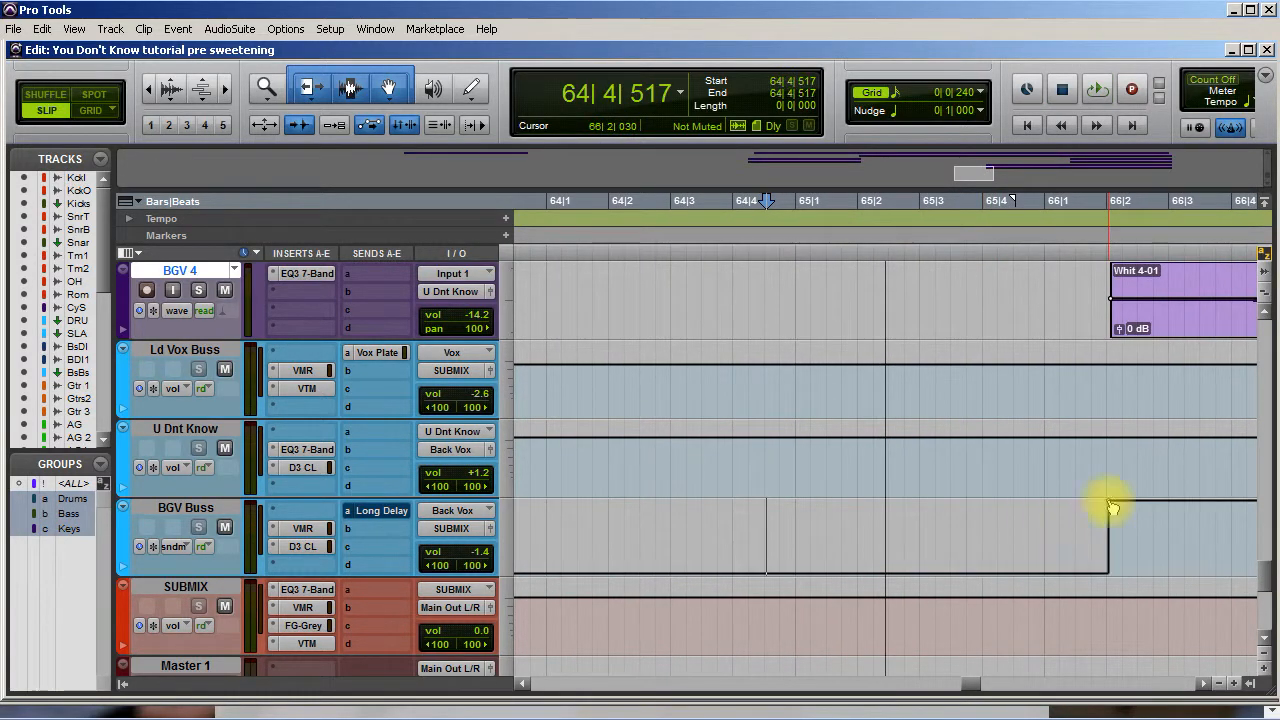
Step: Play the mix from 65|4|469 and set the BGV Buss track's Long Delay send level to +0.4 dB
key("space")
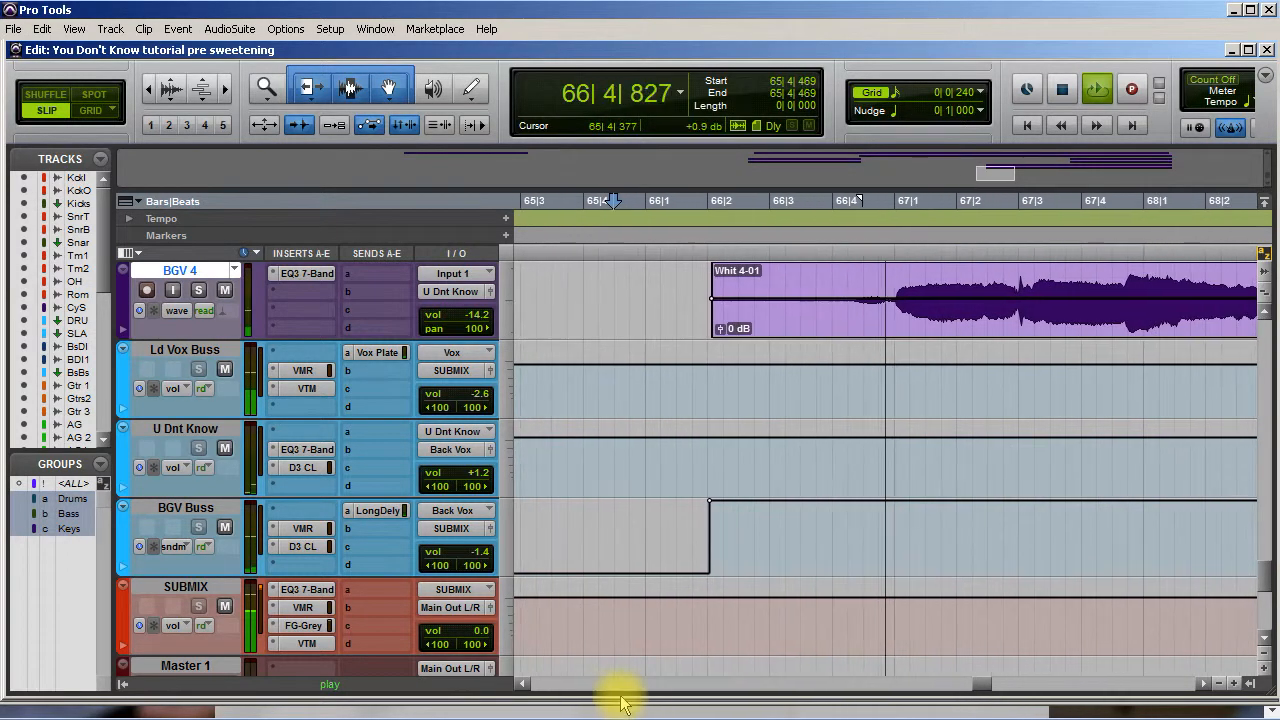
left_click(375, 512)
left_click(466, 347)
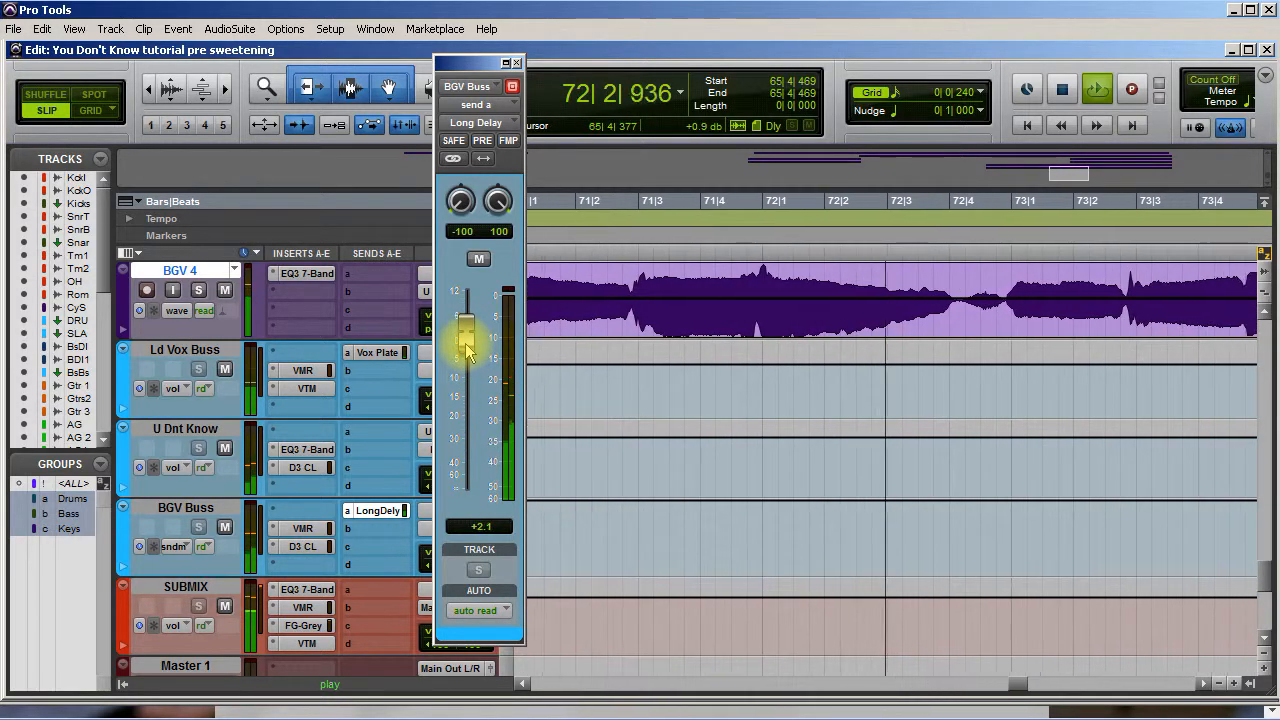
left_click_drag(466, 347, 466, 362)
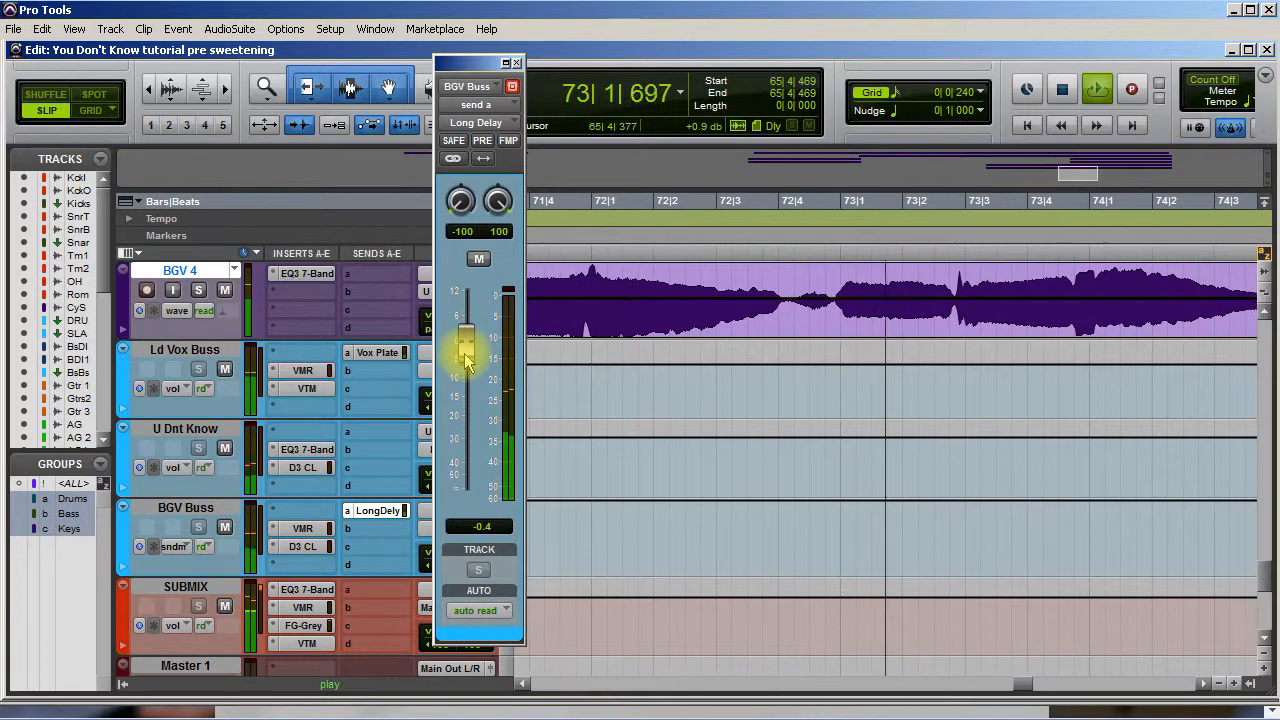
scroll(410, 545, "down", 5)
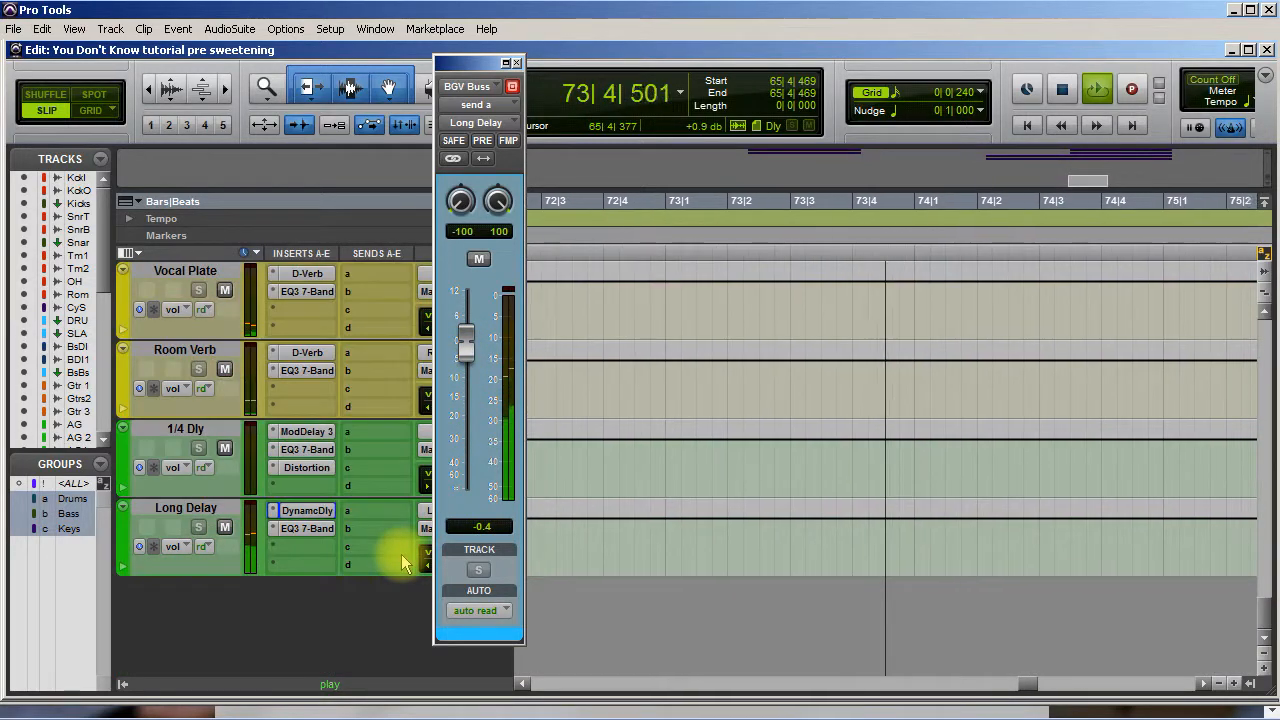
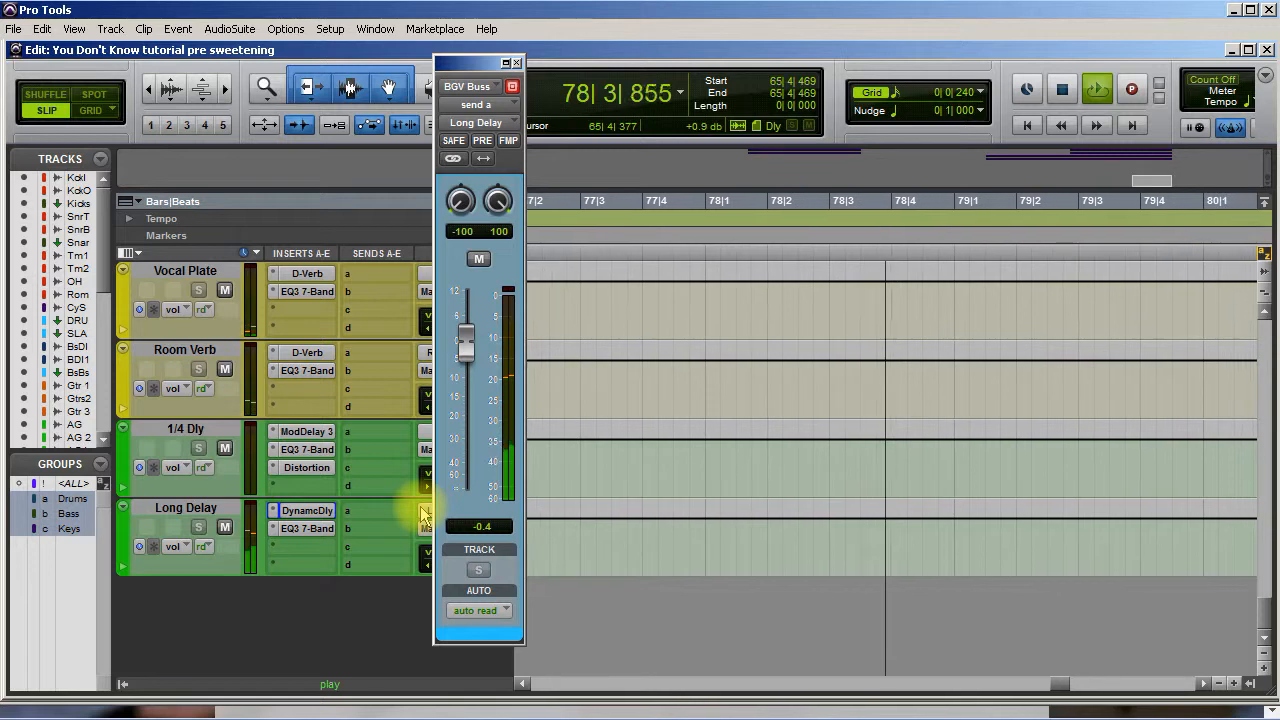
mouse_move(466, 343)
left_mouse_down()
mouse_move(475, 301)
mouse_move(469, 346)
left_mouse_up()
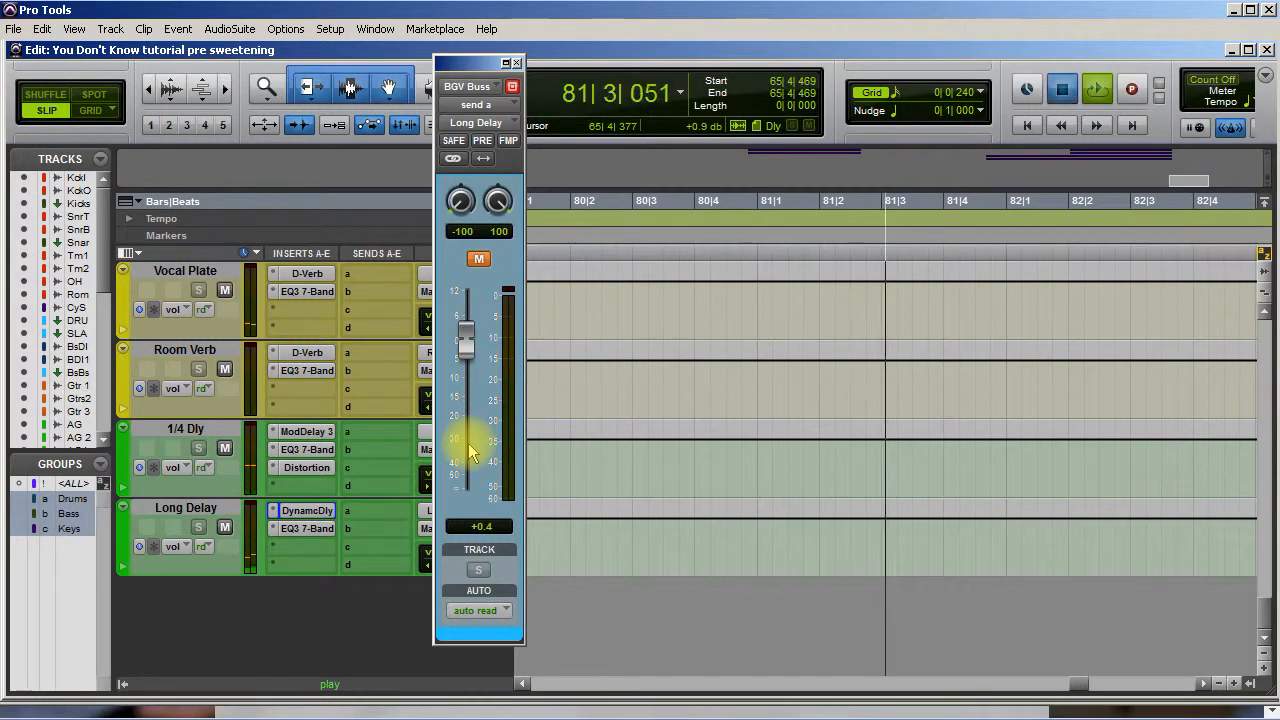
key("space")
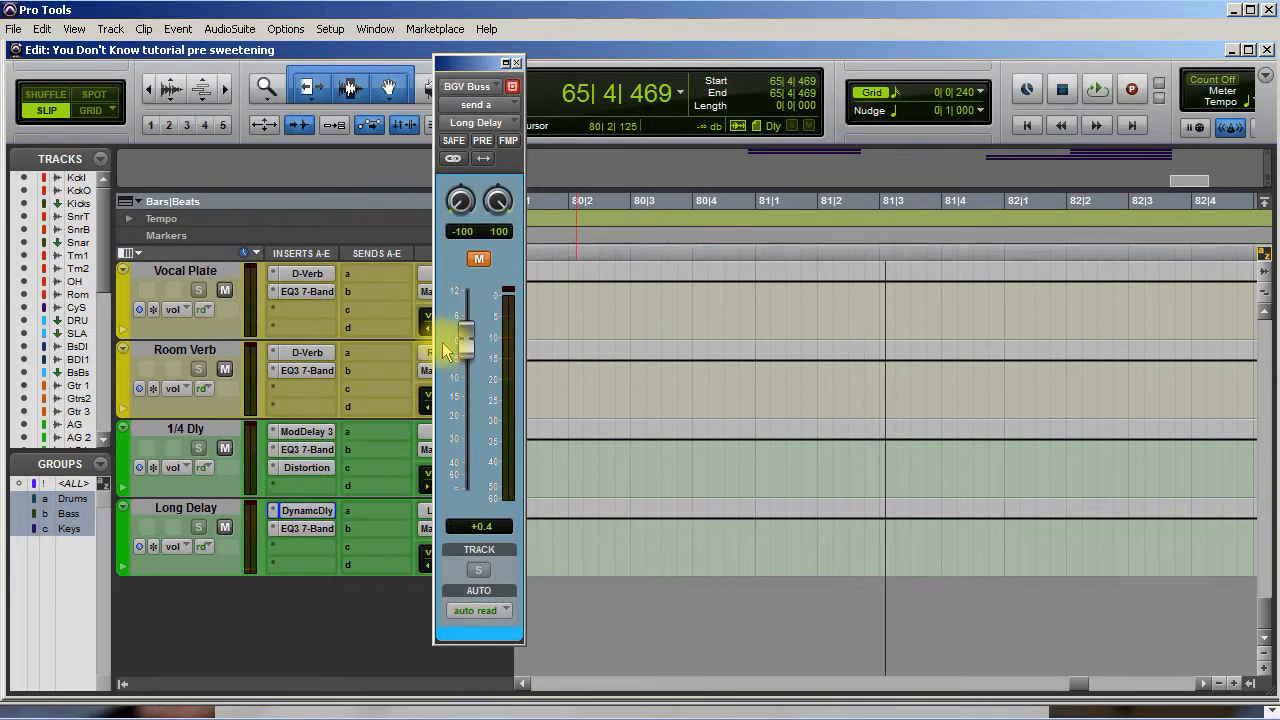
Step: In the Long Delay track's Dynamic Delay, set the delay to 8D, feedback to 68 % and mix to 100 %
left_click(303, 513)
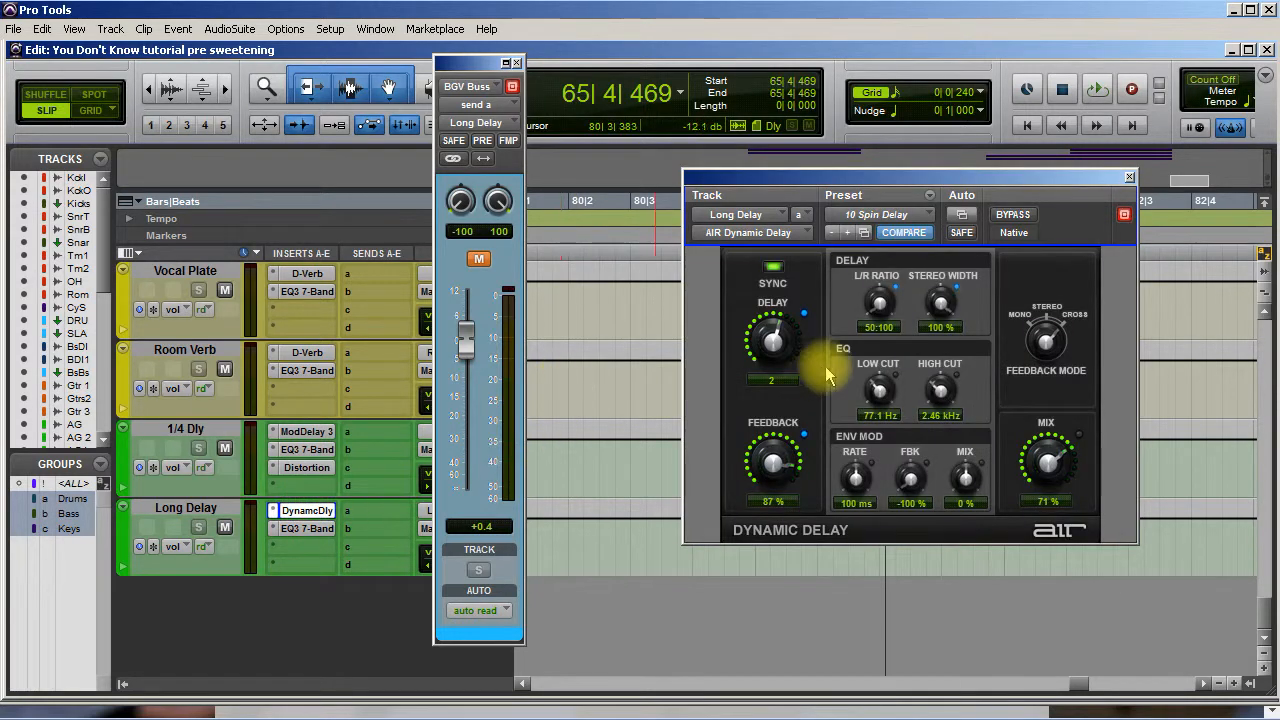
left_click_drag(777, 340, 776, 369)
left_click_drag(764, 466, 762, 480)
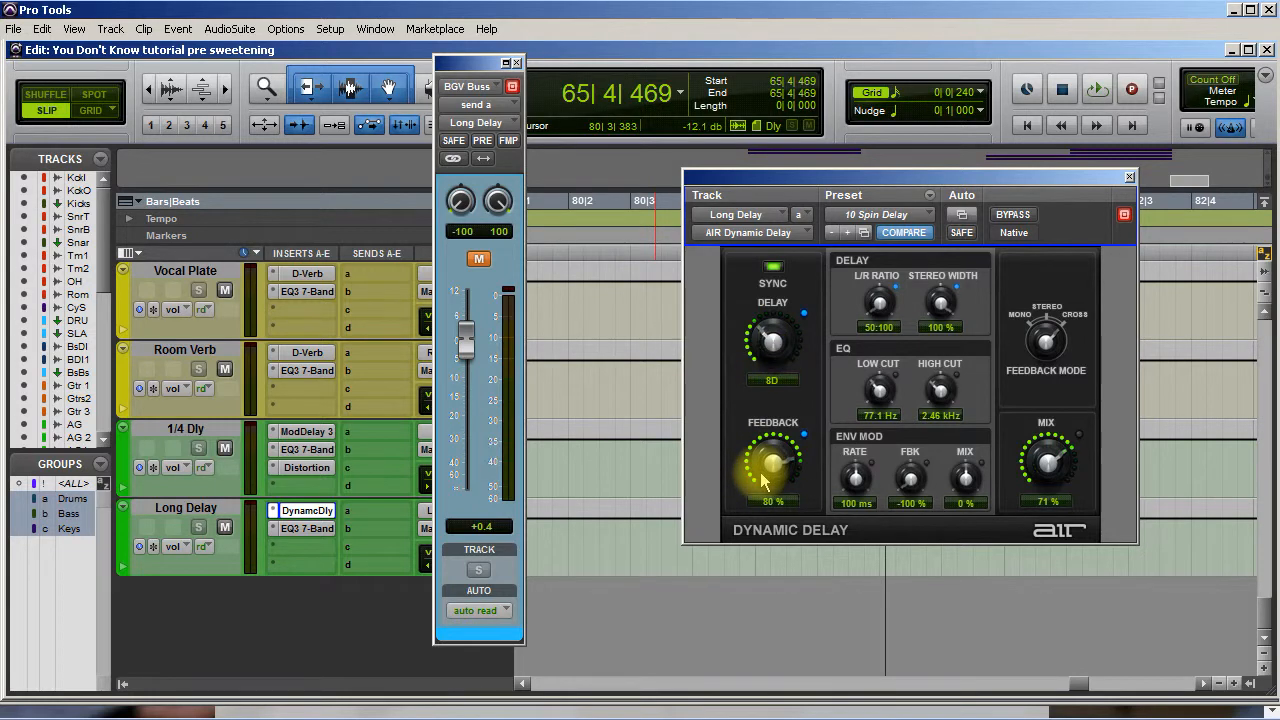
left_click_drag(1046, 462, 1045, 452)
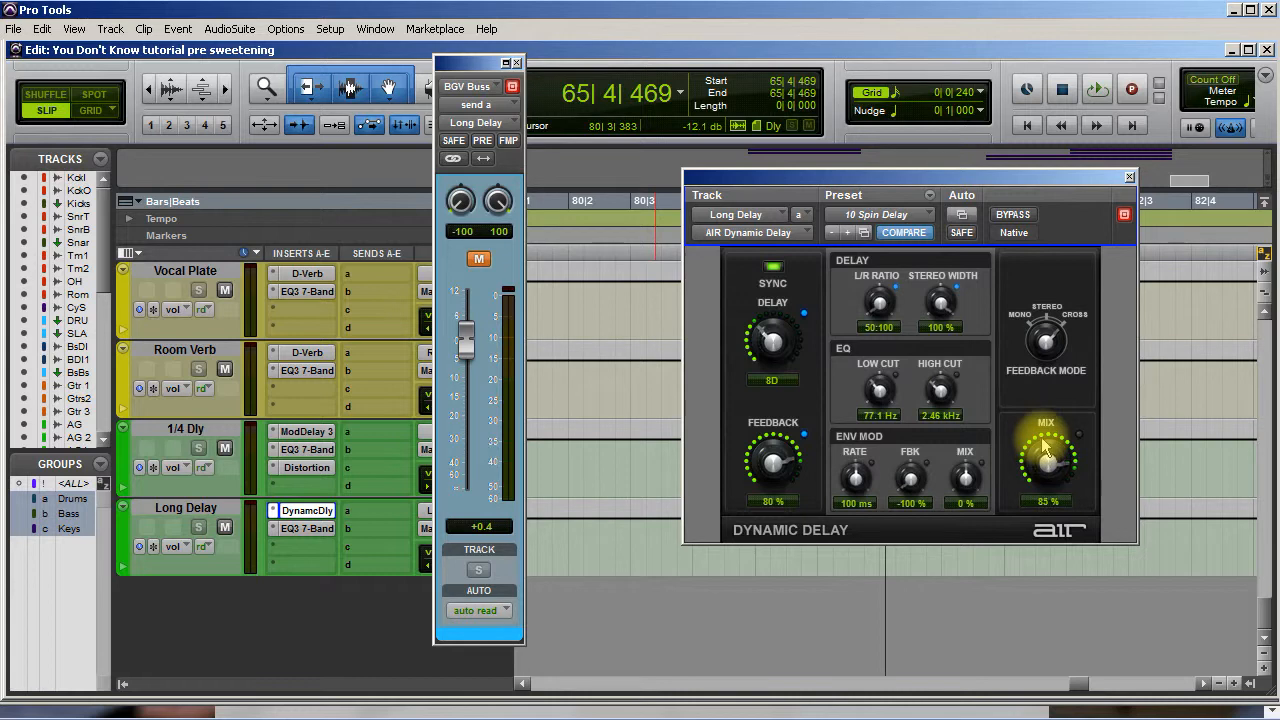
left_click_drag(767, 460, 768, 482)
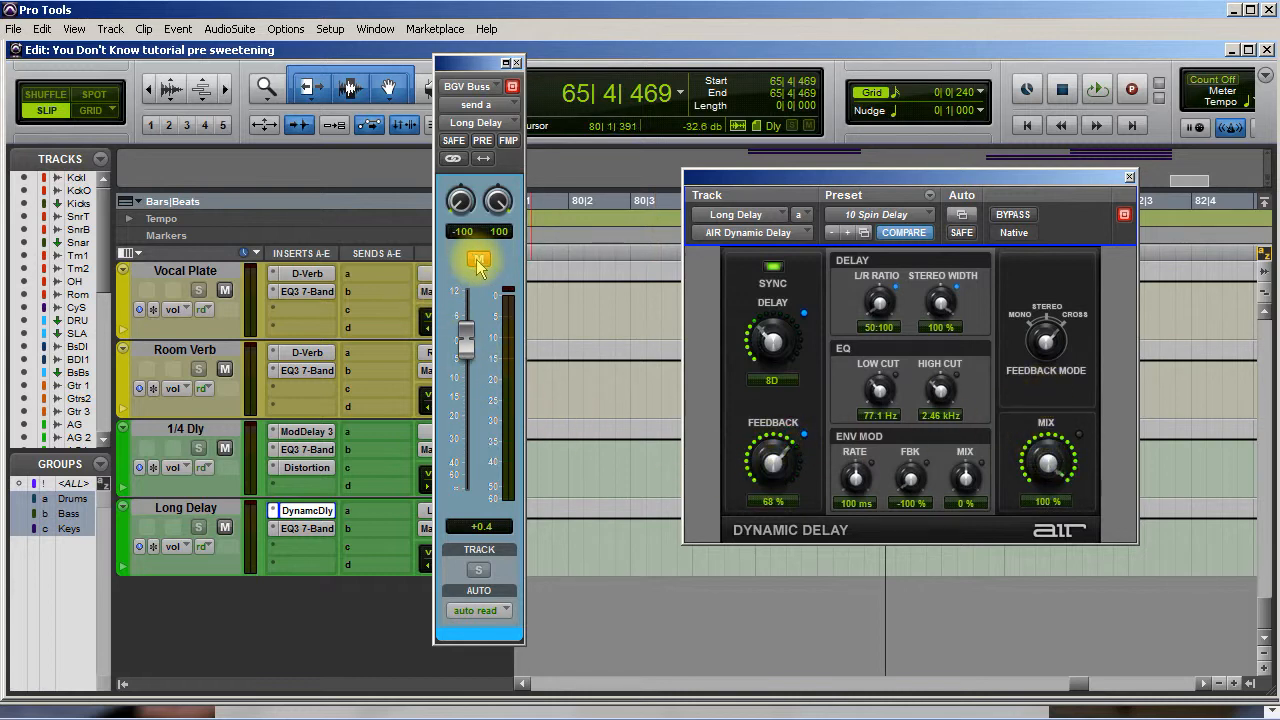
Step: Audition the revised delay from 65|4|469 and lower the BGV Buss track's Long Delay send to -2.2 dB
key("space")
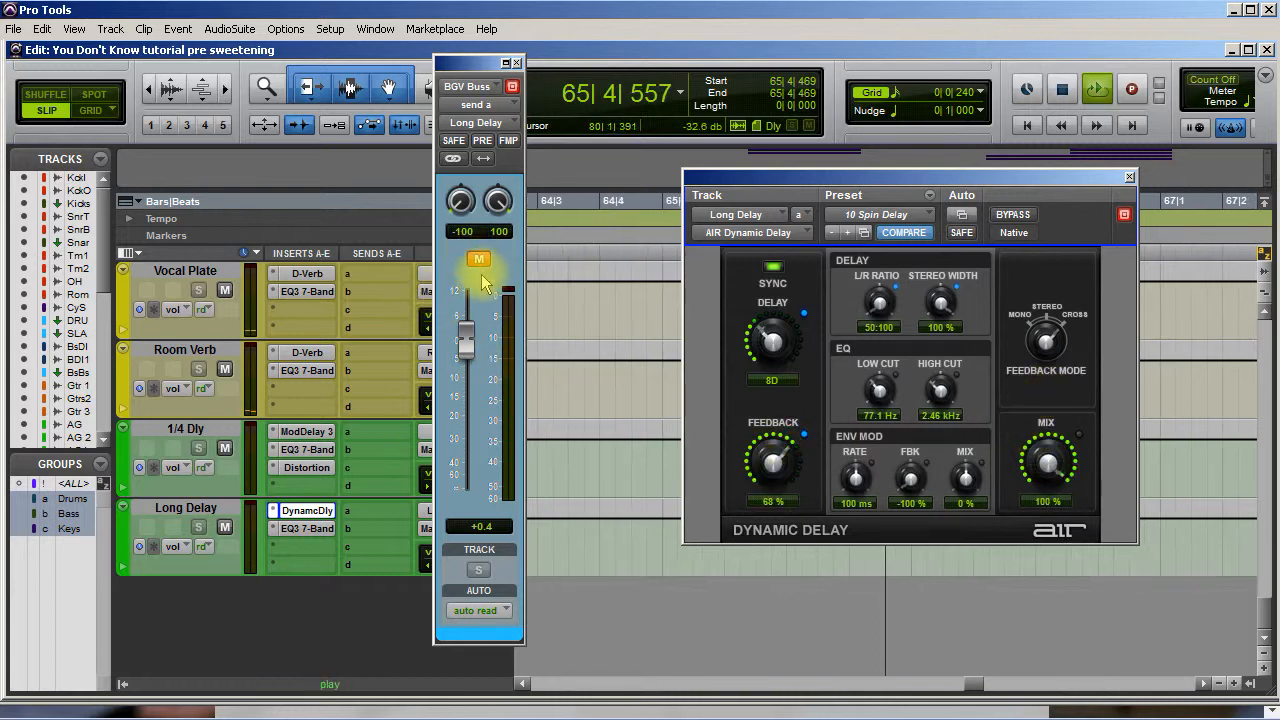
left_click(1130, 178)
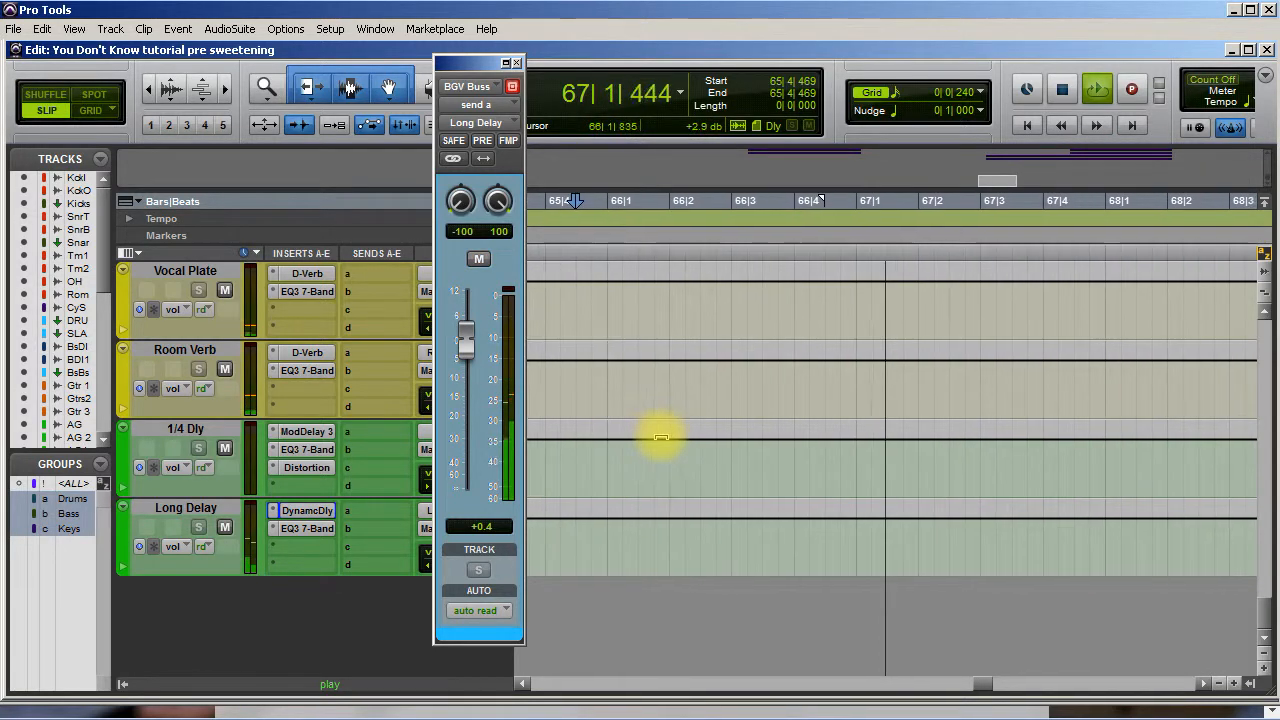
left_click_drag(466, 336, 473, 368)
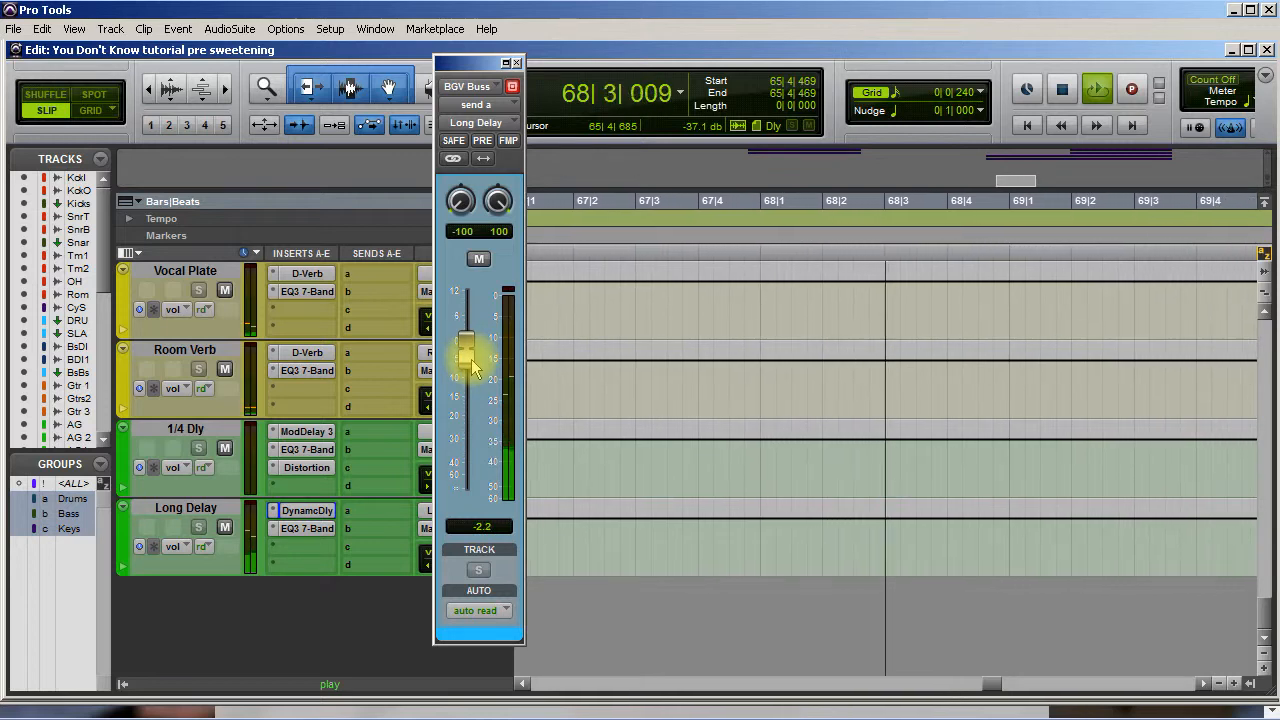
key("space")
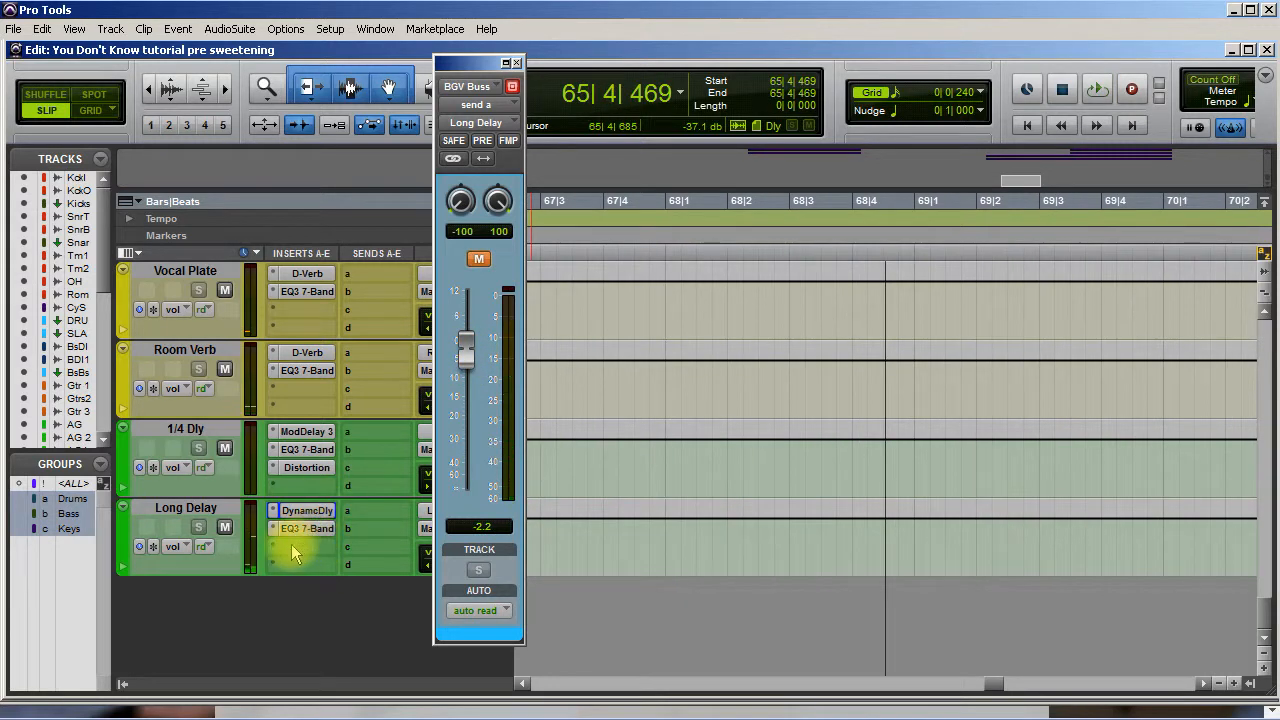
Step: Add a send from the Long Delay track to the Vox Plate bus
left_click(380, 512)
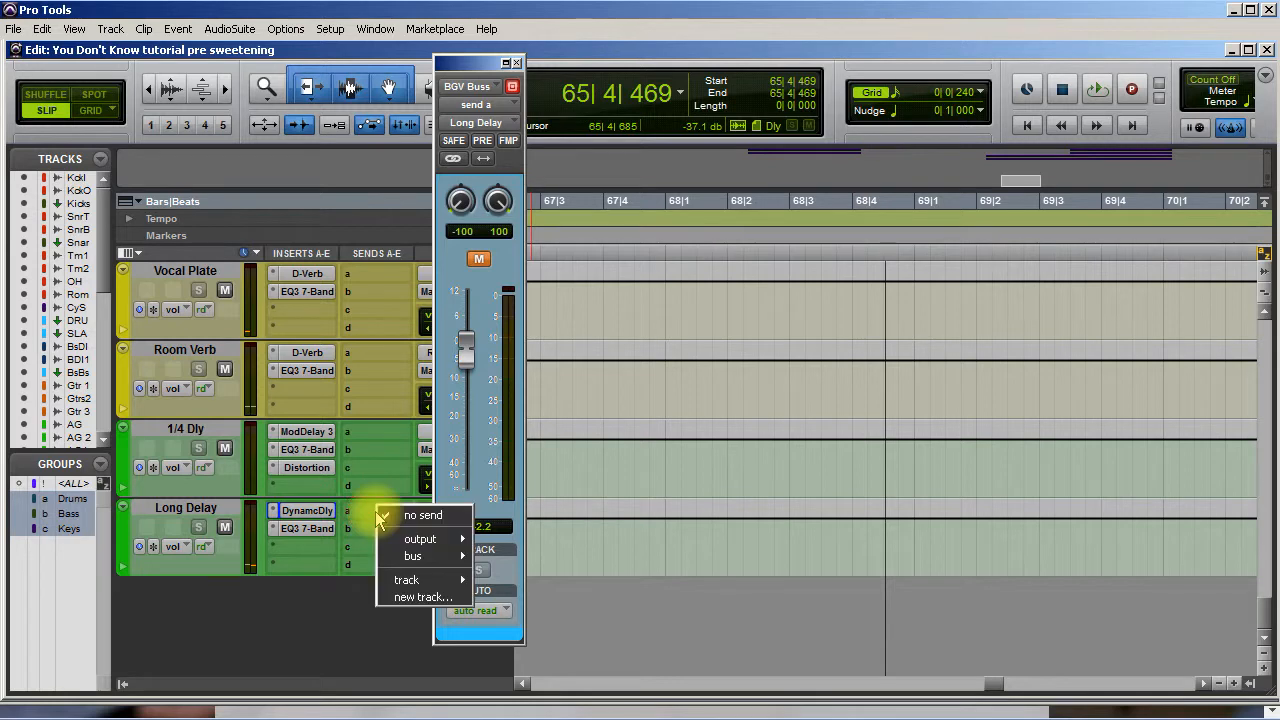
mouse_move(412, 556)
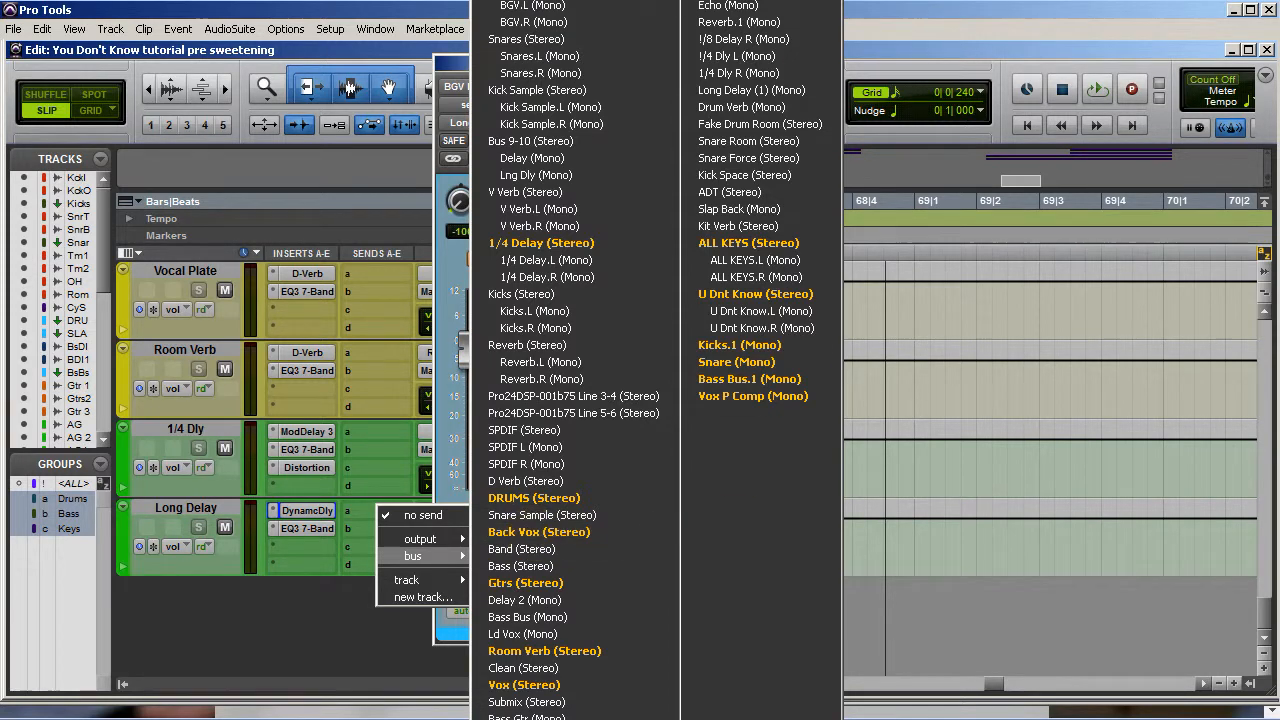
left_click(524, 718)
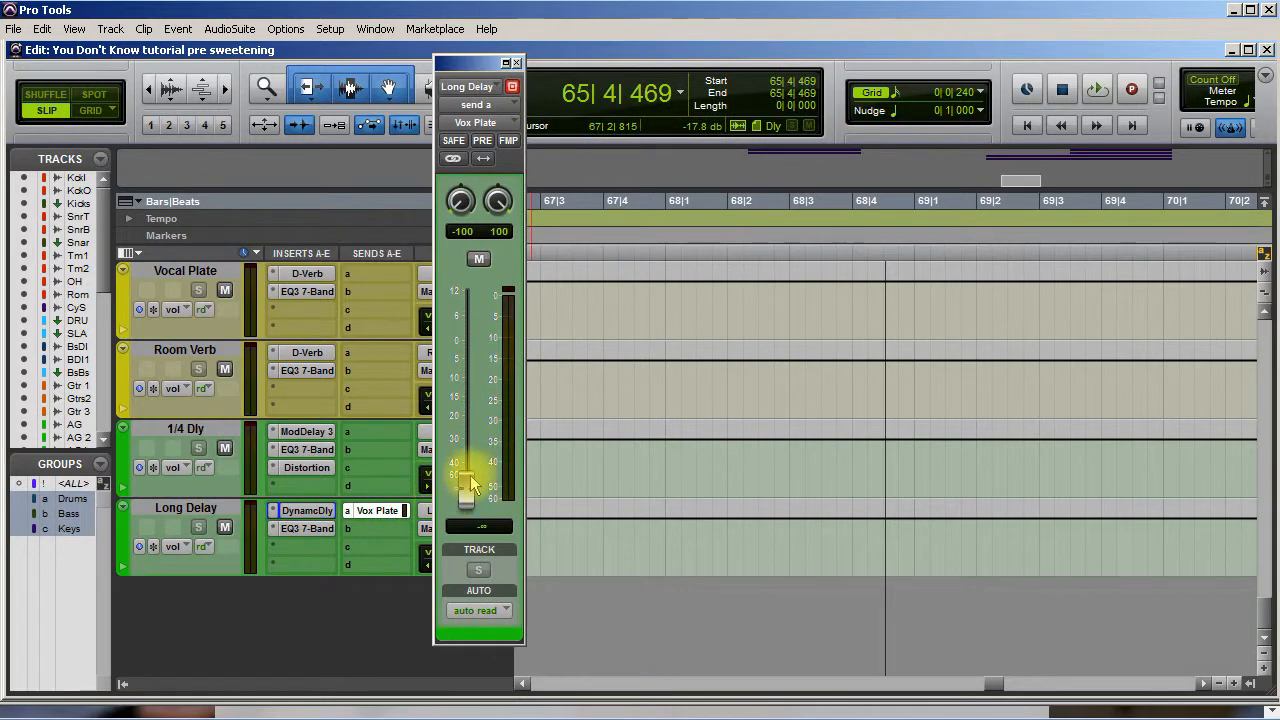
Step: Play with the BGV tracks soloed and raise the Long Delay track's Vox Plate send to about +3.1 dB
key("space")
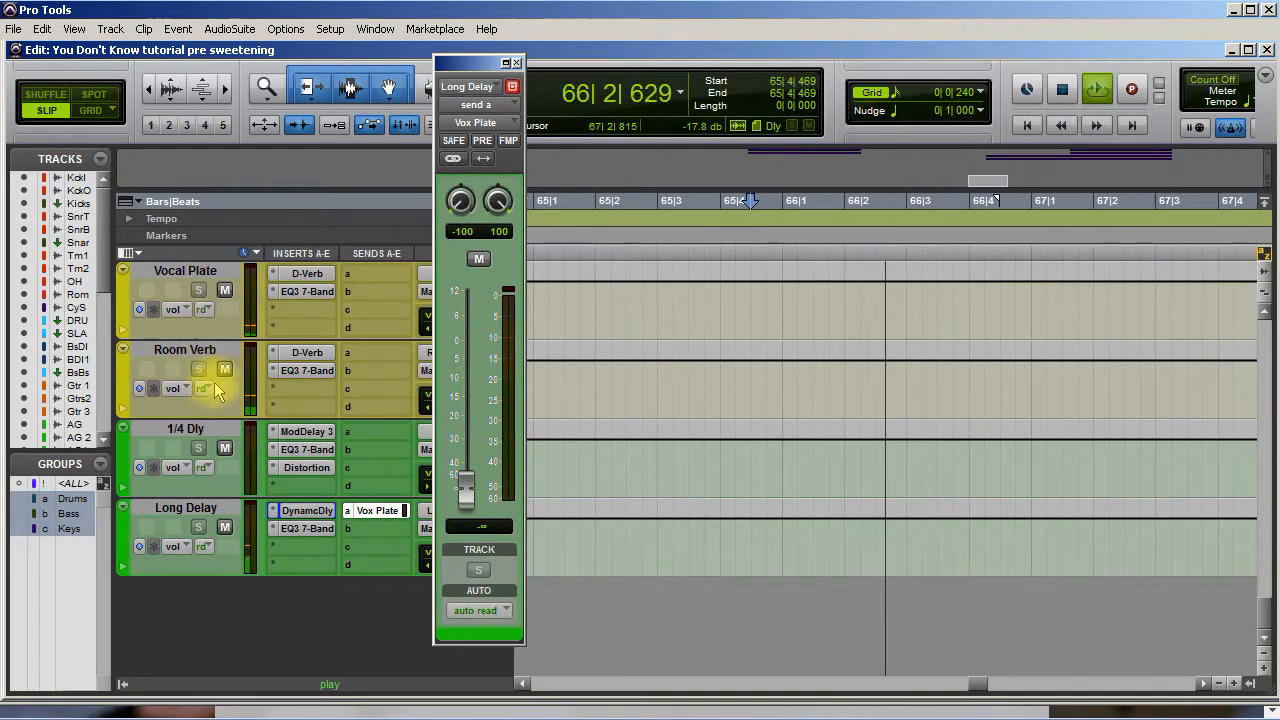
scroll(286, 488, "up", 10)
scroll(286, 495, "down", 3)
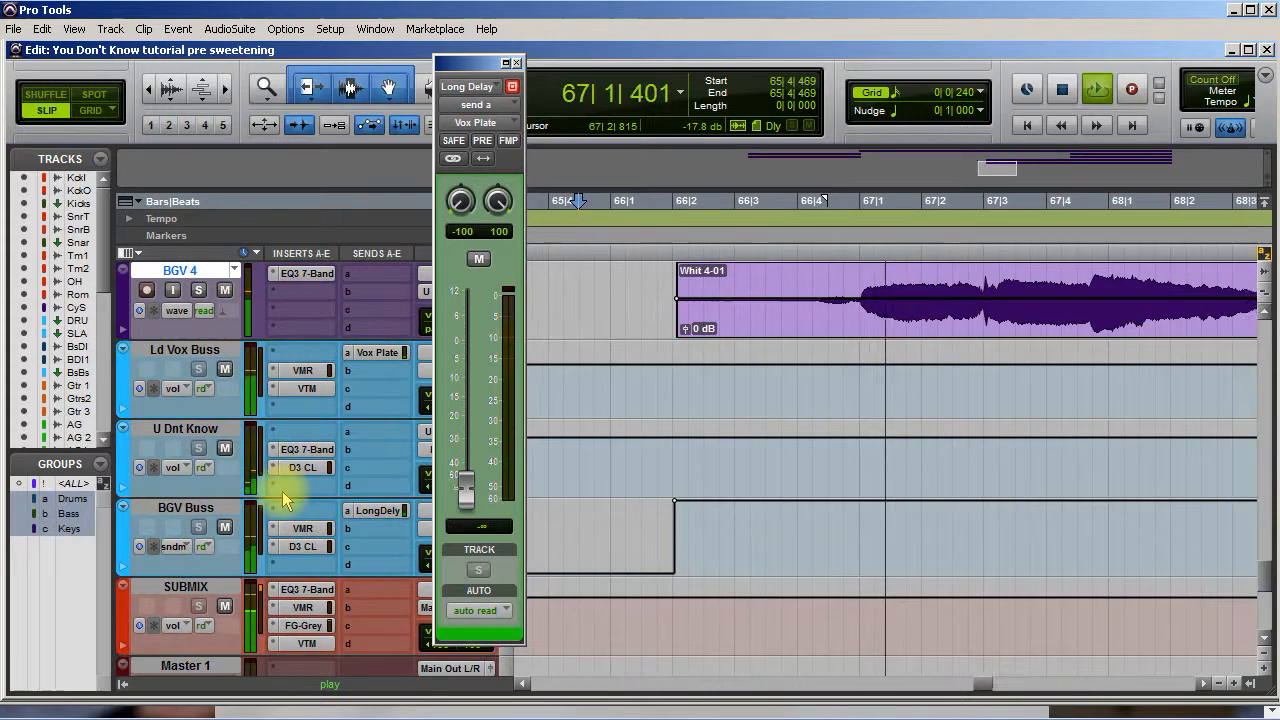
scroll(286, 495, "up", 4)
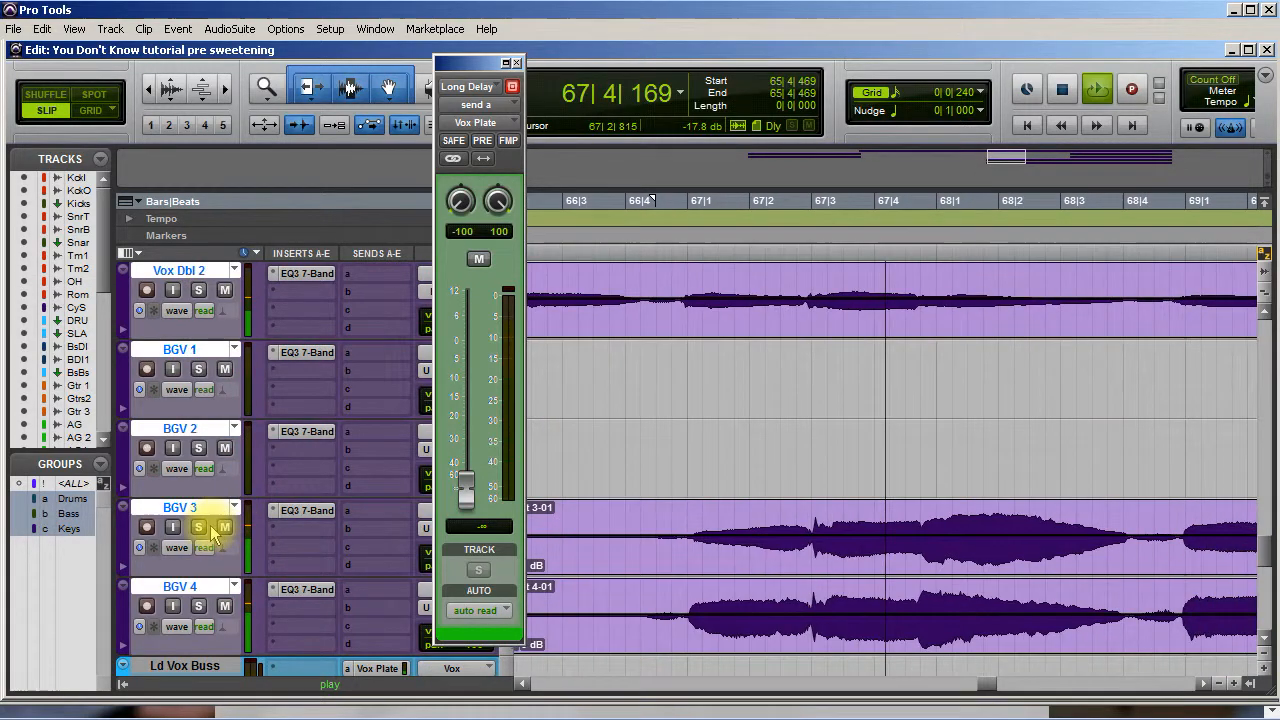
scroll(371, 506, "down", 5)
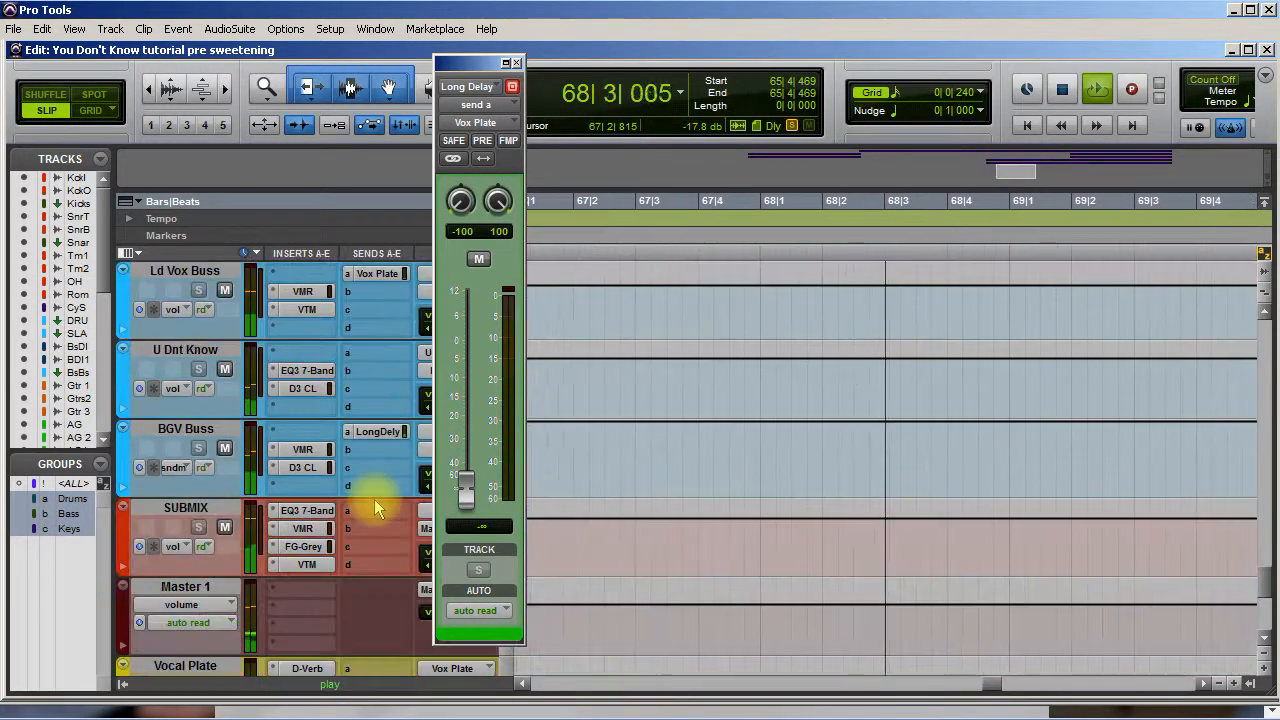
scroll(374, 499, "down", 3)
left_click_drag(466, 493, 474, 362)
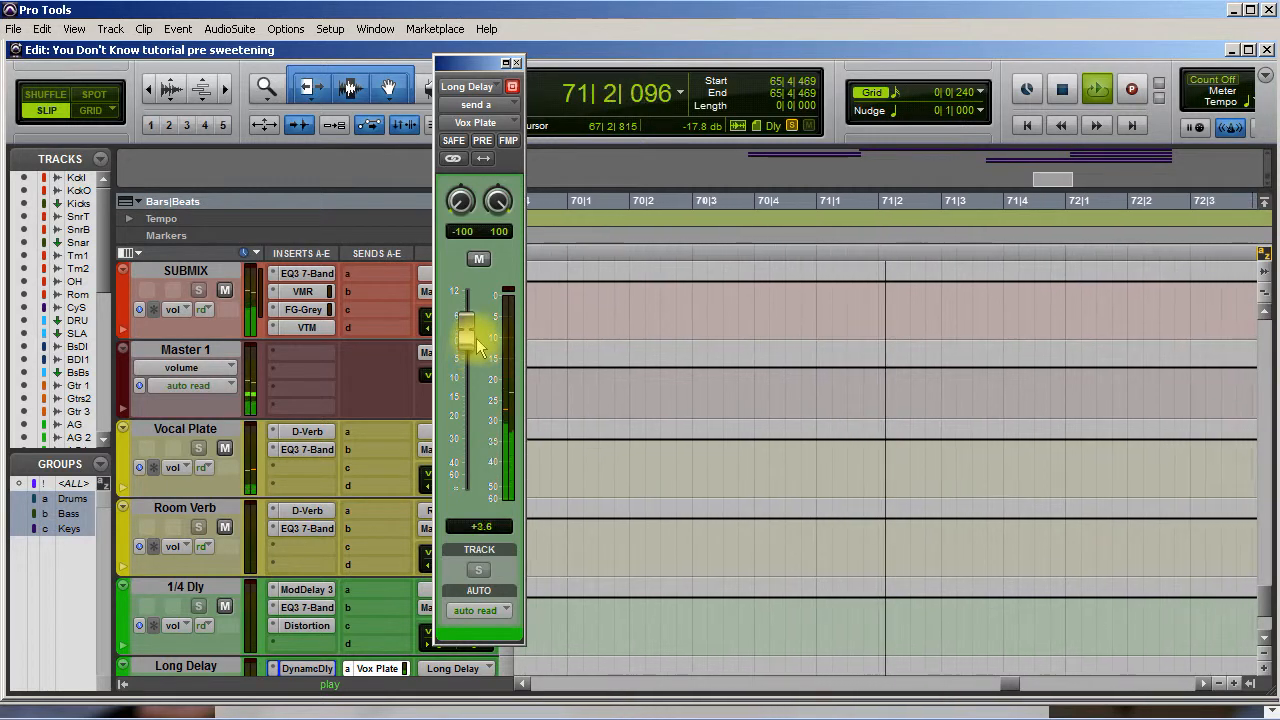
left_click_drag(480, 350, 482, 334)
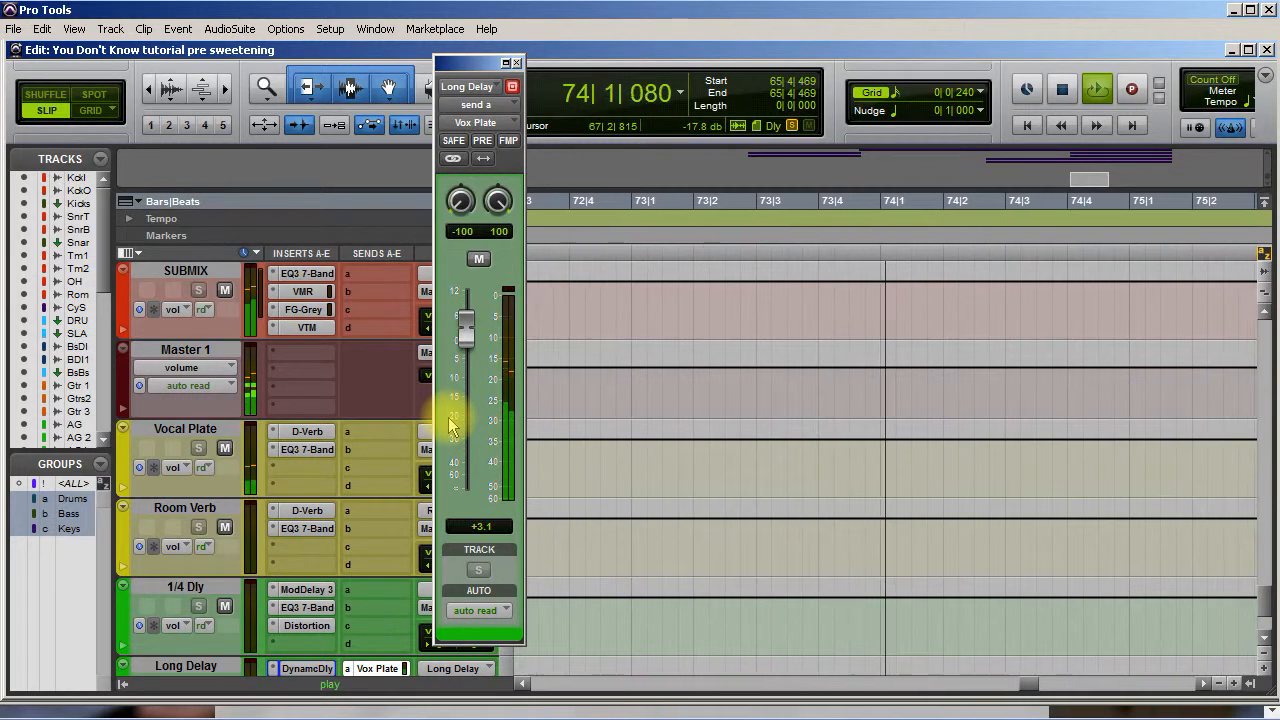
Step: Close the Vox Plate send window and turn off solo on the BGV 1 to BGV 4 tracks
left_click(517, 63)
scroll(251, 400, "down", 5)
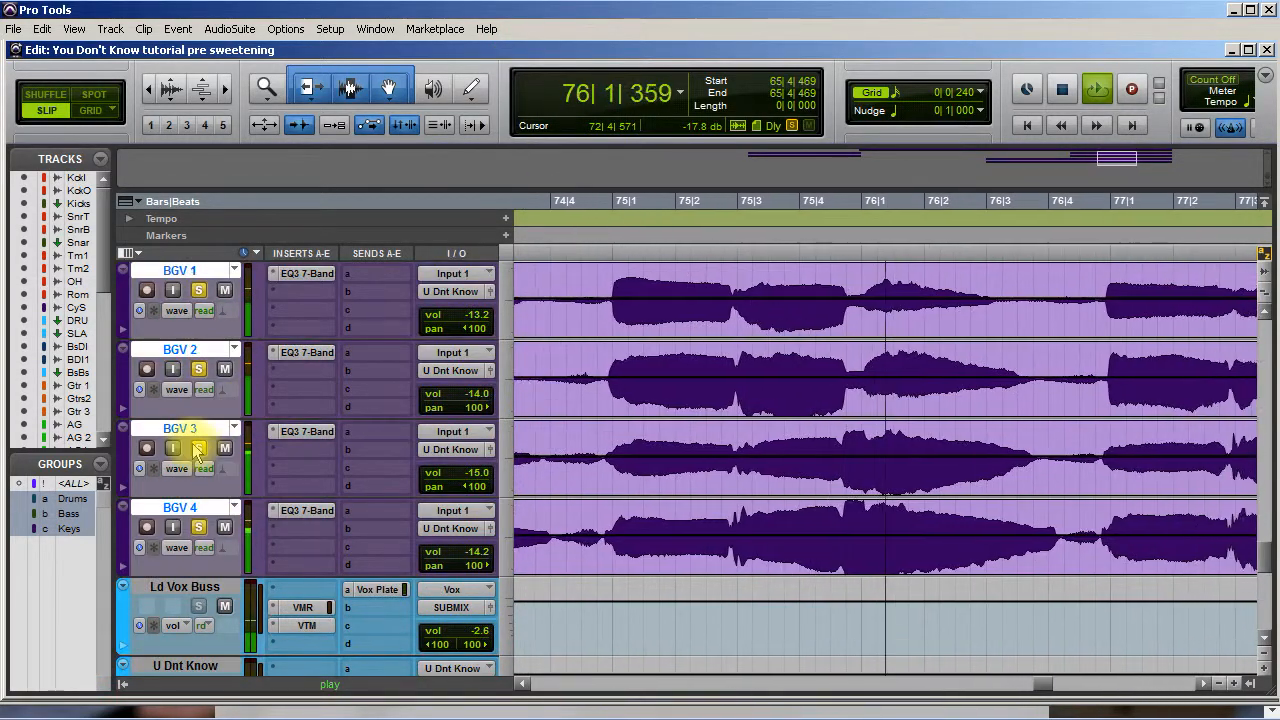
left_click(200, 448, "alt+shift")
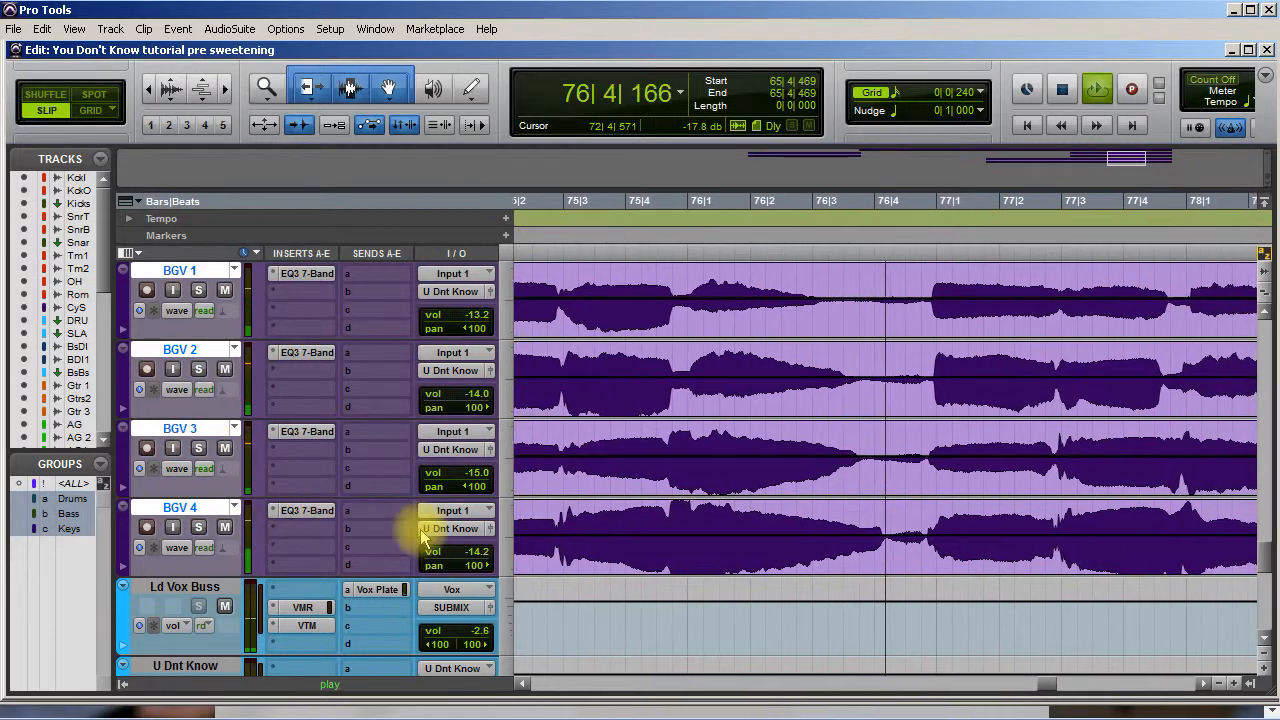
Step: Set the BGV Buss track's Long Delay send to -0.1 dB during full-mix playback, then stop and close the Dynamic Delay window
scroll(421, 534, "down", 8)
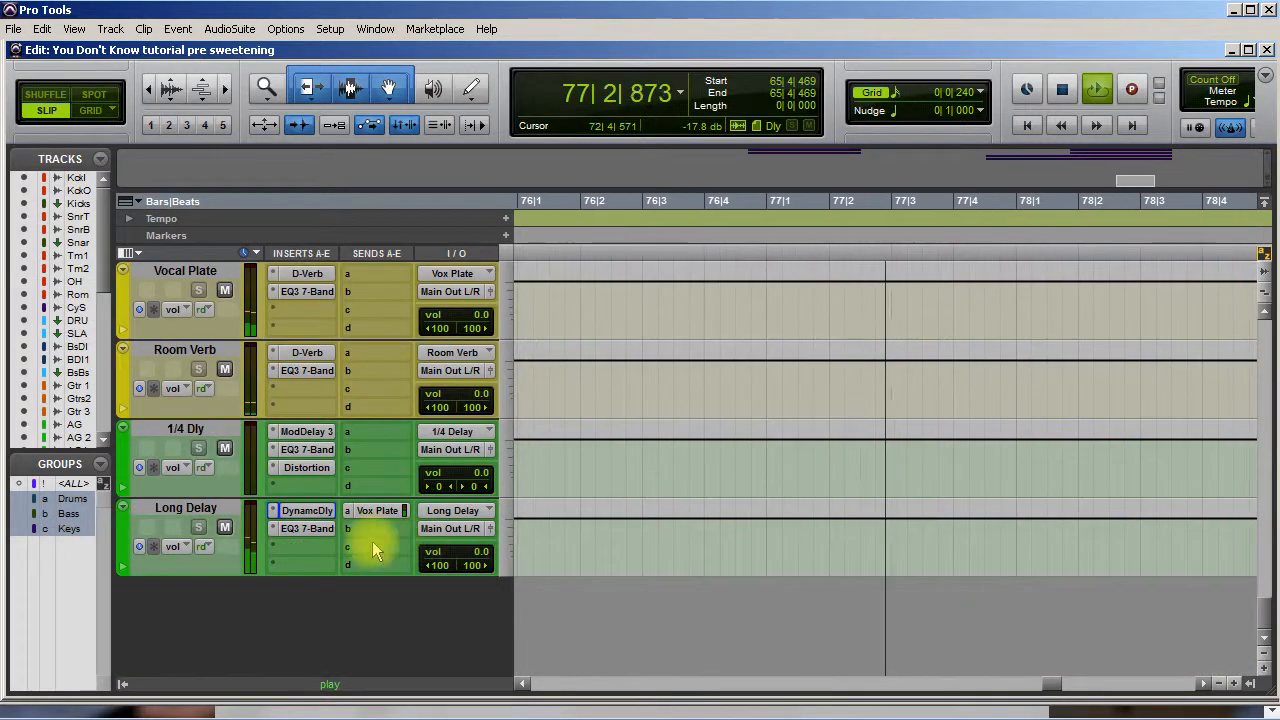
left_click(306, 511)
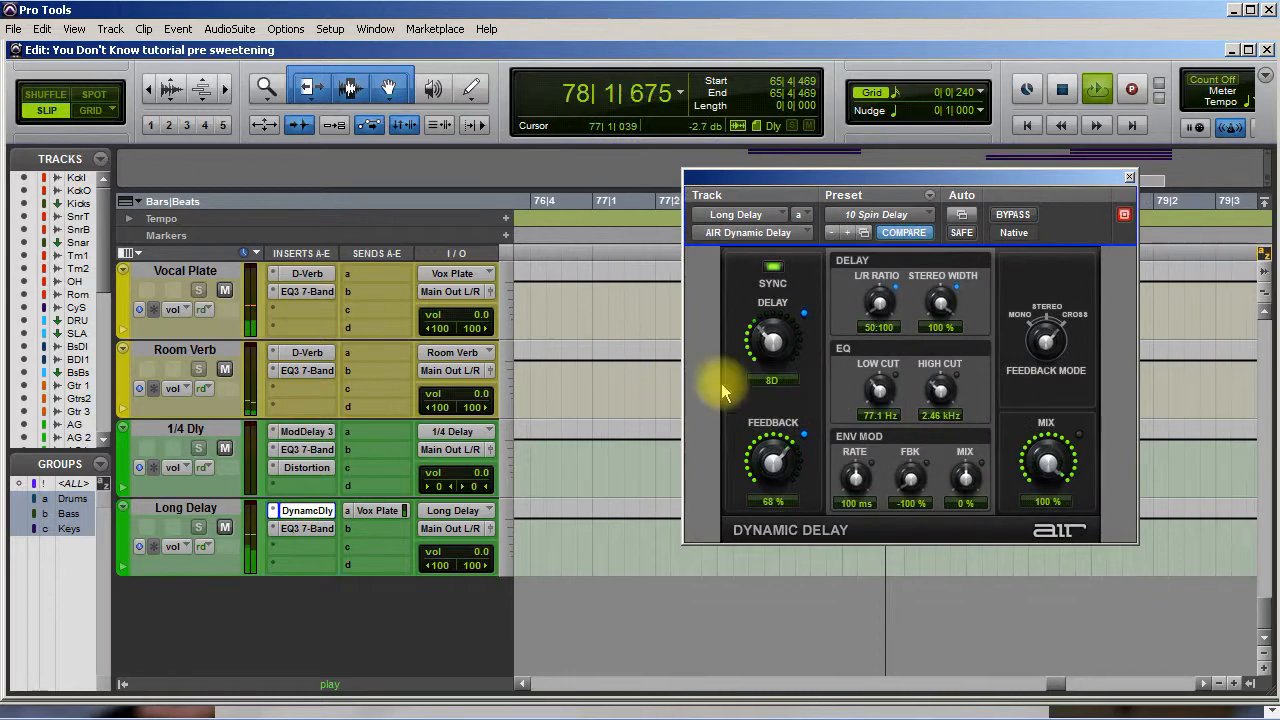
scroll(350, 505, "up", 8)
scroll(349, 508, "down", 2)
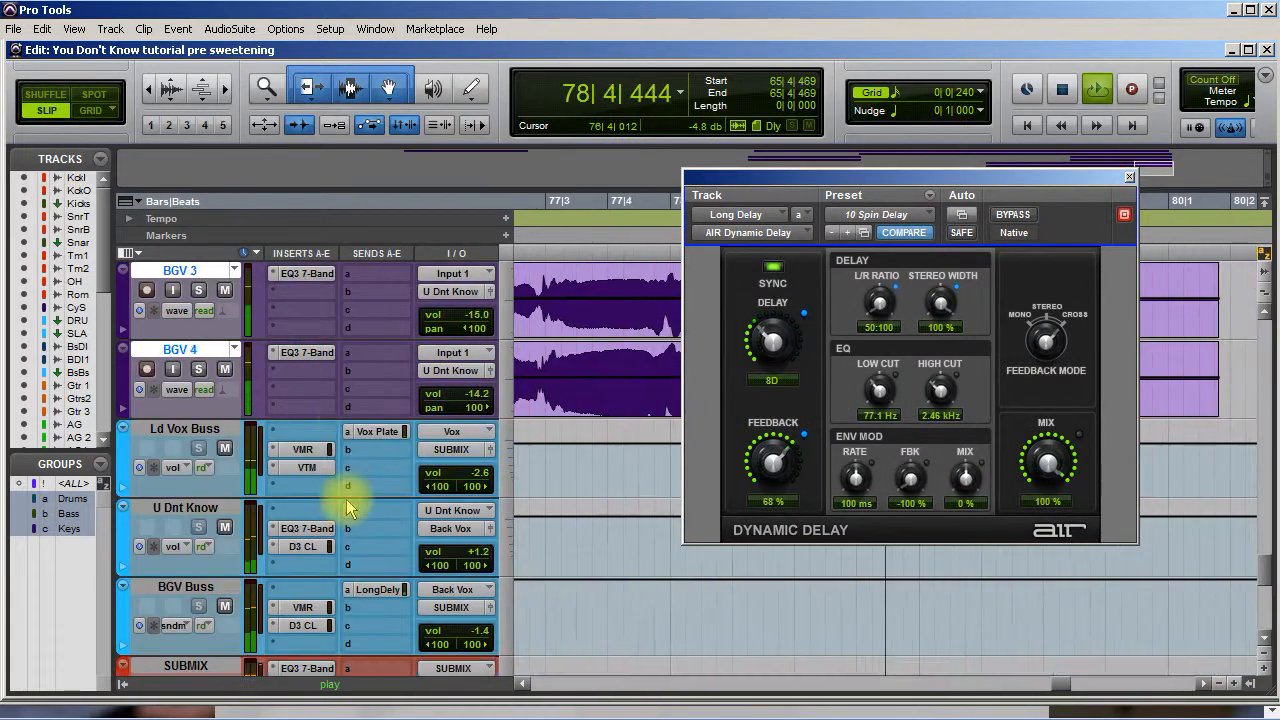
left_click(386, 592)
left_click_drag(460, 480, 480, 350)
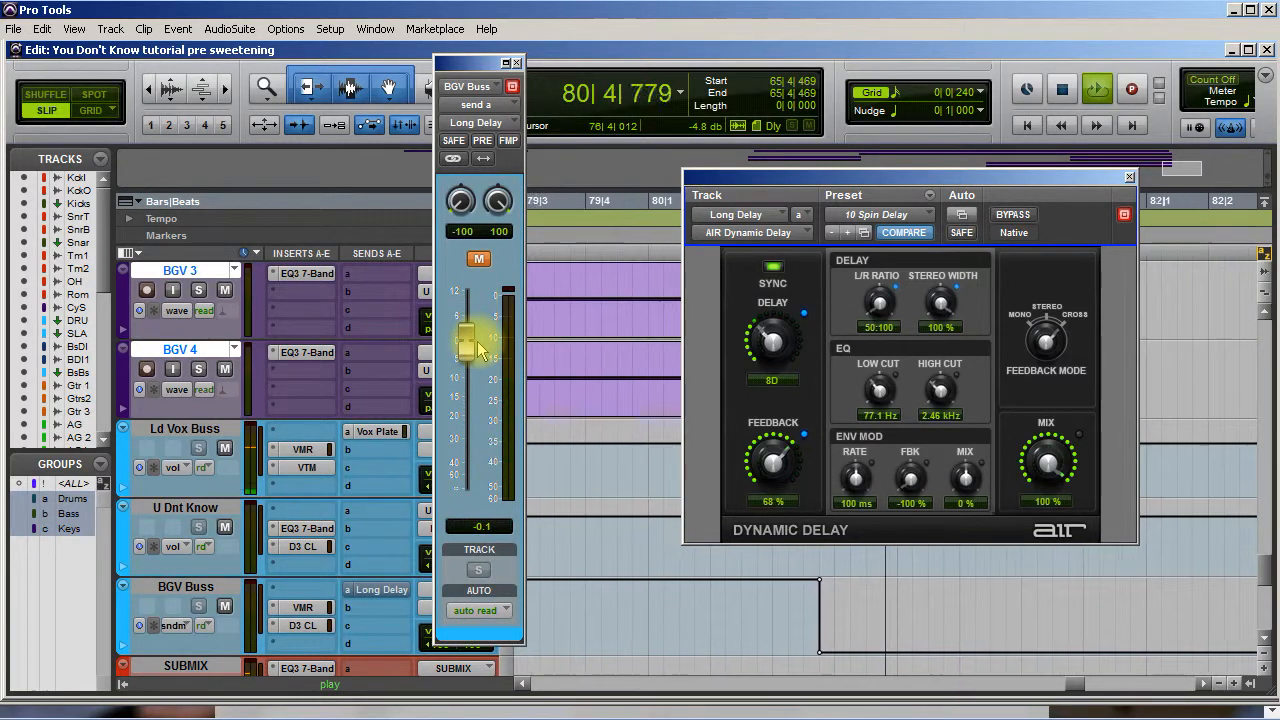
key("space")
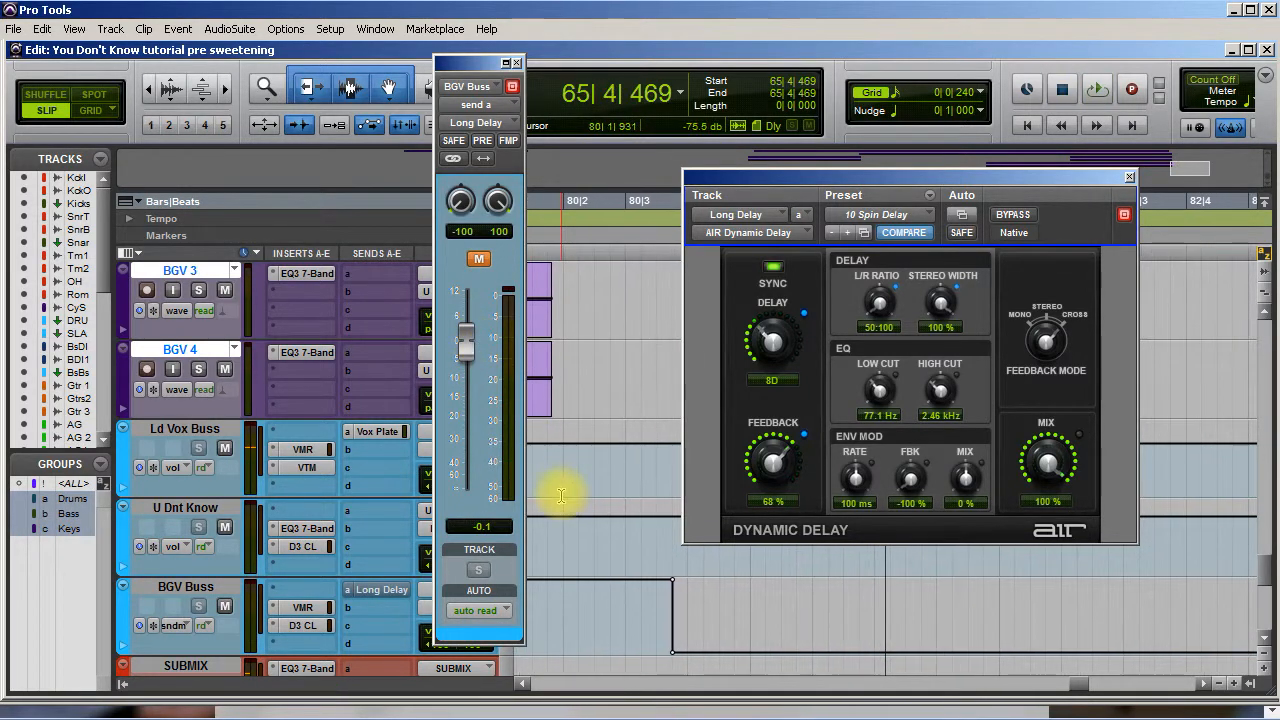
left_click(1129, 177)
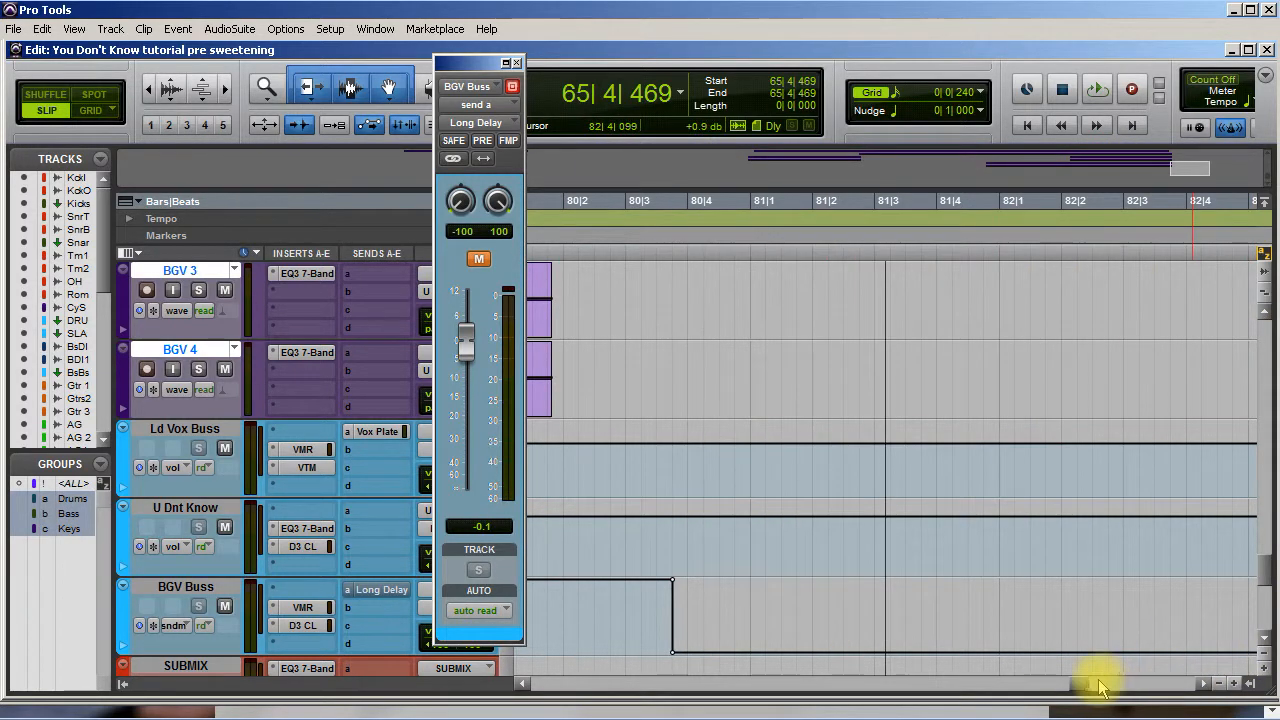
Step: Play the last background vocal phrase from bar 76, beat 3 and lower the BGV Buss track's Long Delay send to -3.6 dB
left_click_drag(1078, 686, 1055, 700)
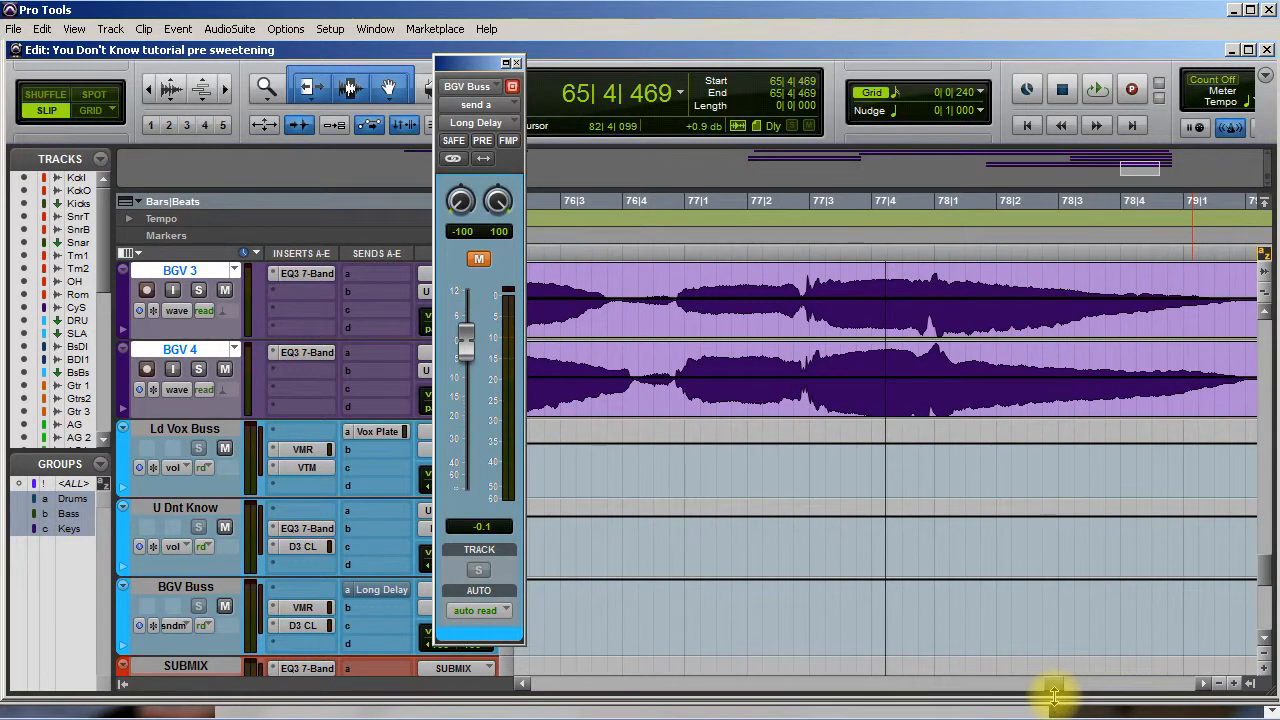
left_click(830, 570)
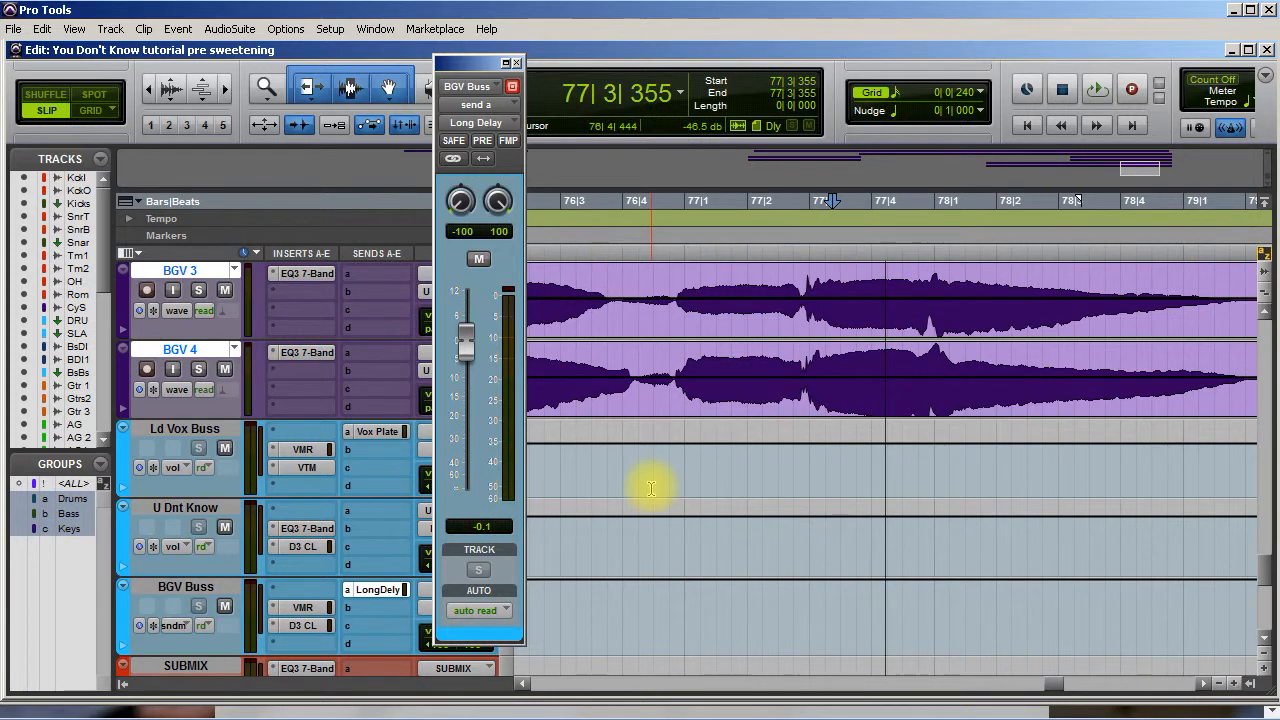
left_click(618, 609)
key("space")
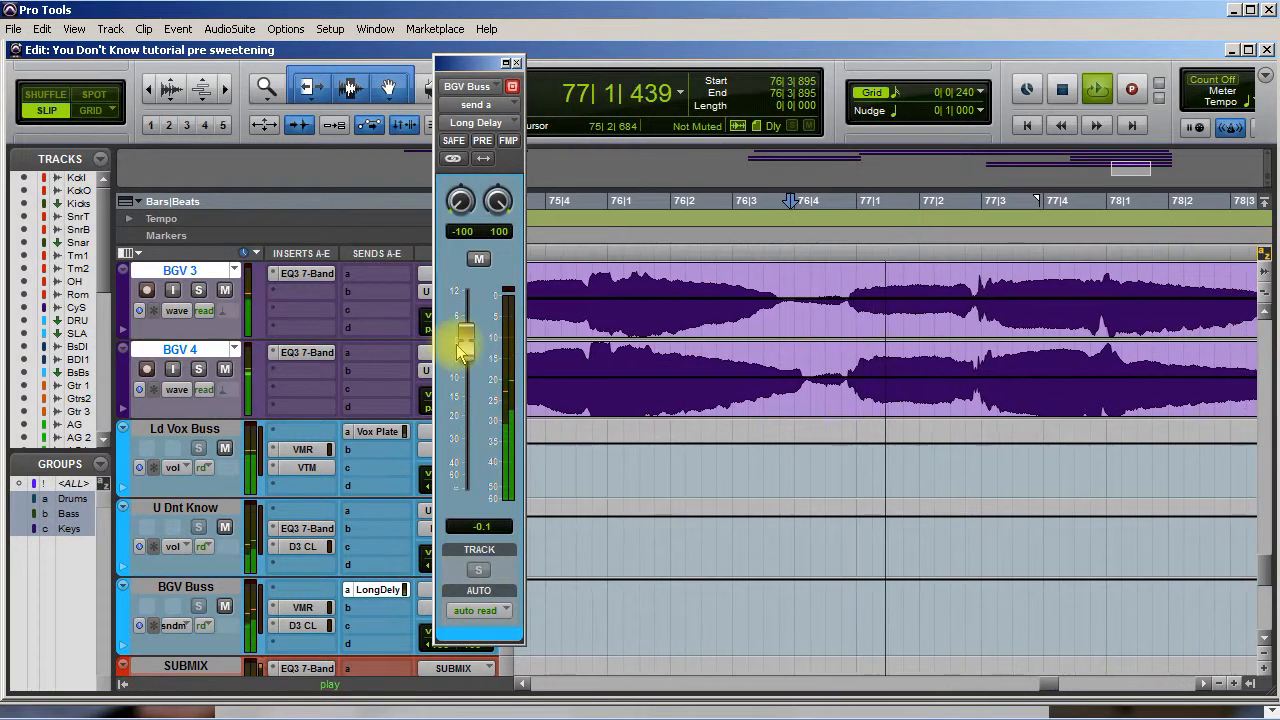
mouse_move(470, 377)
left_mouse_down()
mouse_move(470, 390)
mouse_move(470, 308)
mouse_move(470, 392)
left_mouse_up()
key("space")
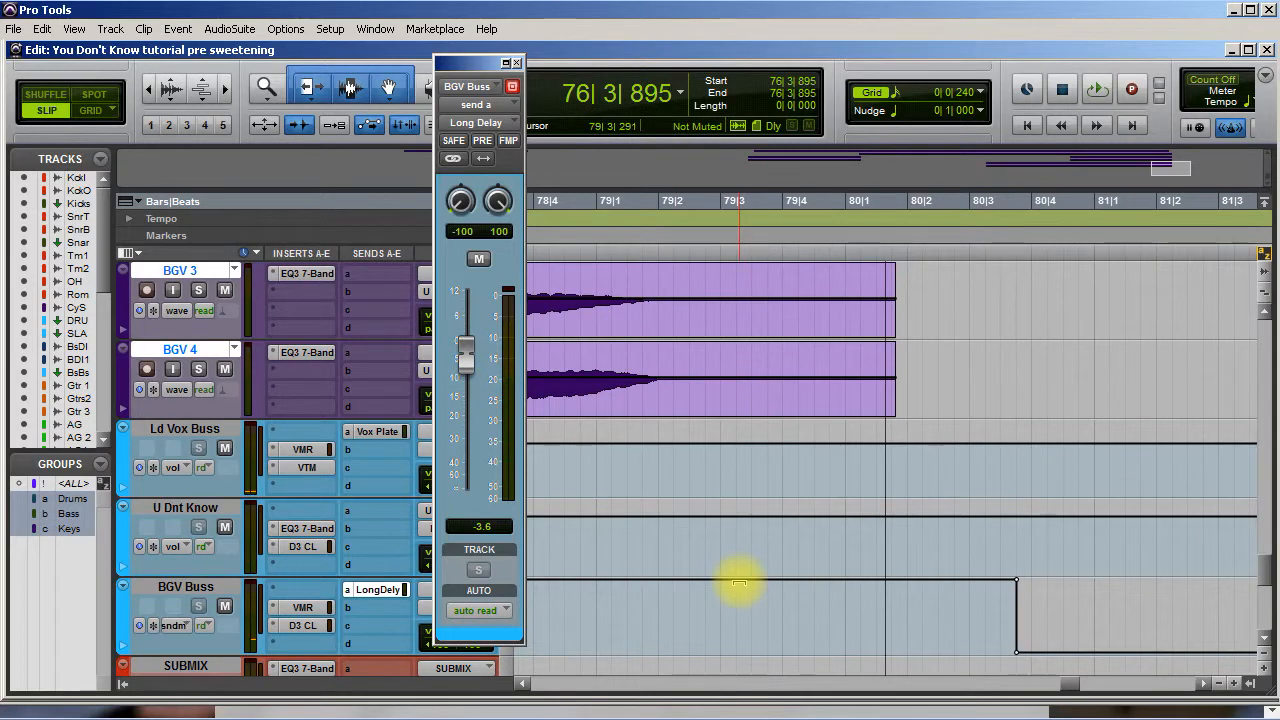
Step: Open the Long Delay track's Dynamic Delay, set the BGV Buss send to about -4.1 dB during playback, and close the send window
scroll(328, 560, "down", 10)
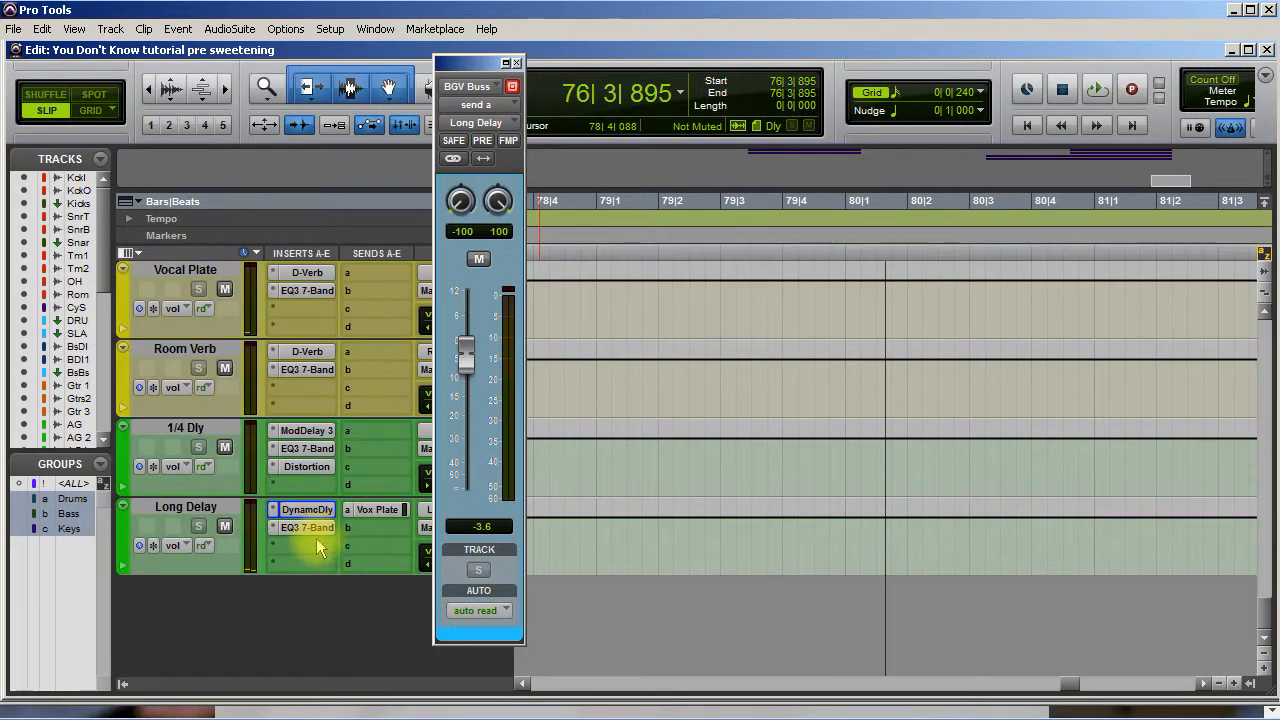
left_click(308, 511)
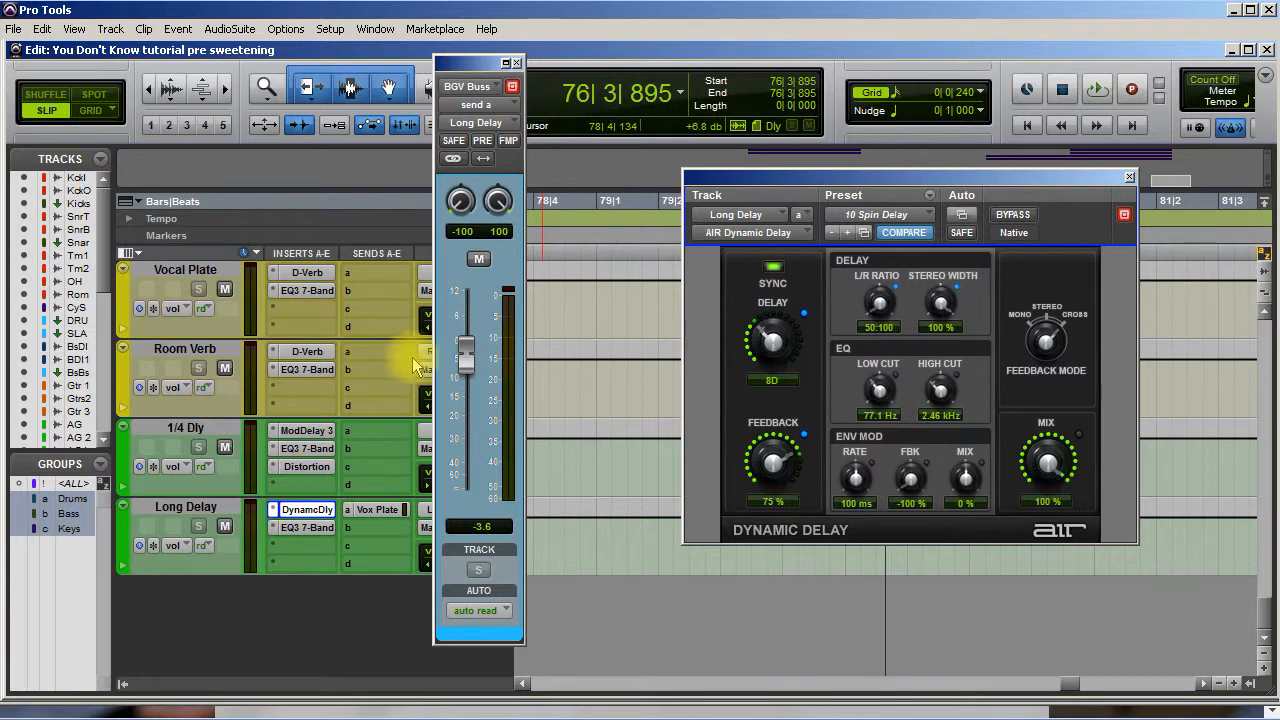
key("space")
left_click_drag(467, 365, 467, 395)
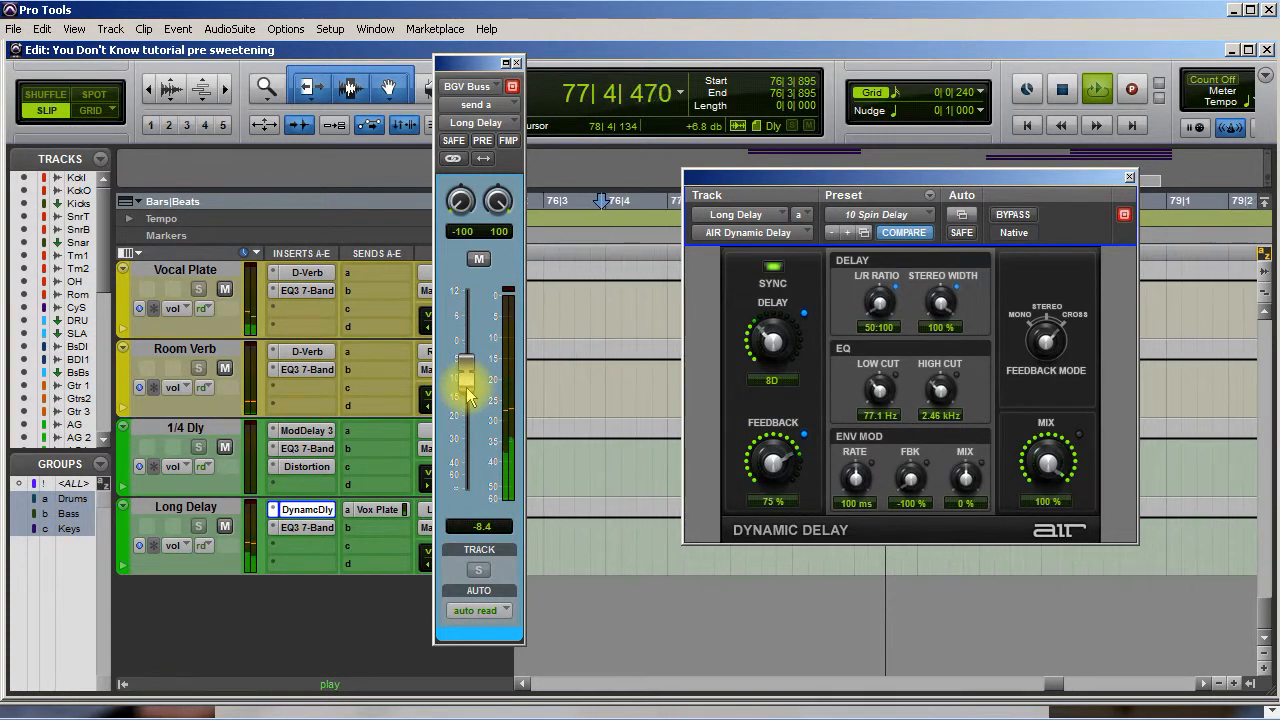
left_click_drag(467, 393, 489, 302)
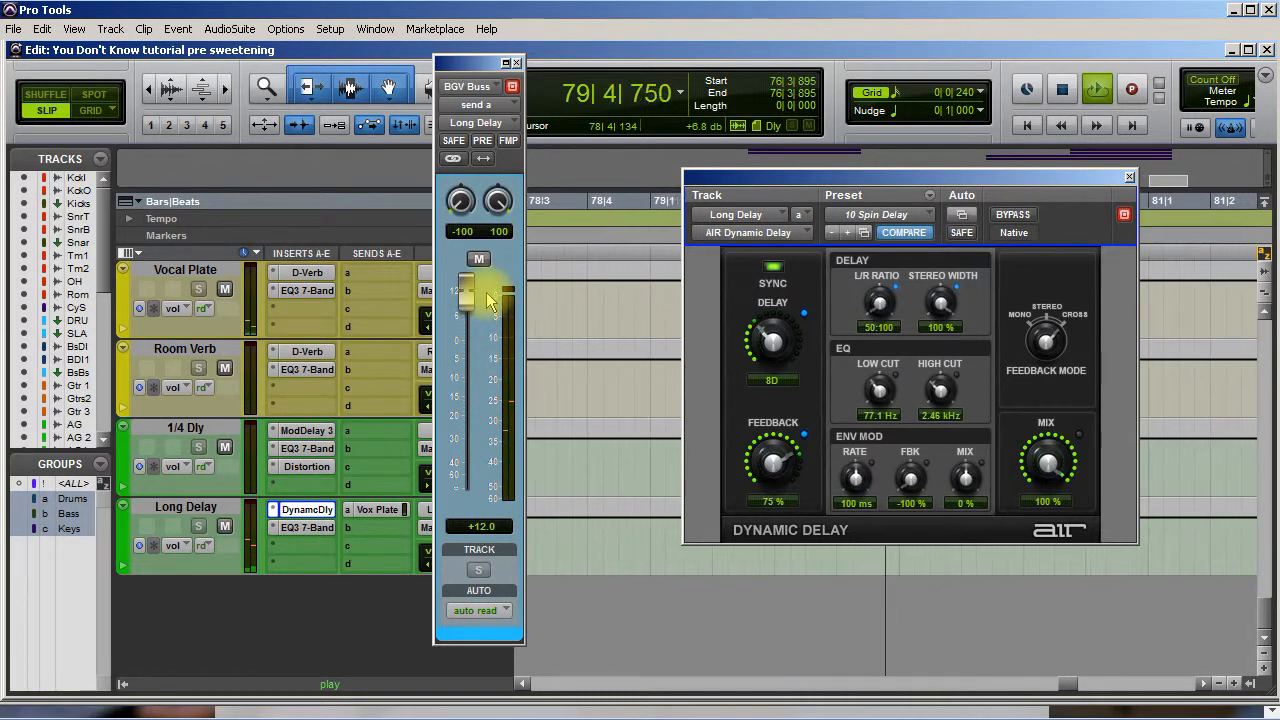
left_click_drag(489, 302, 486, 380)
key("space")
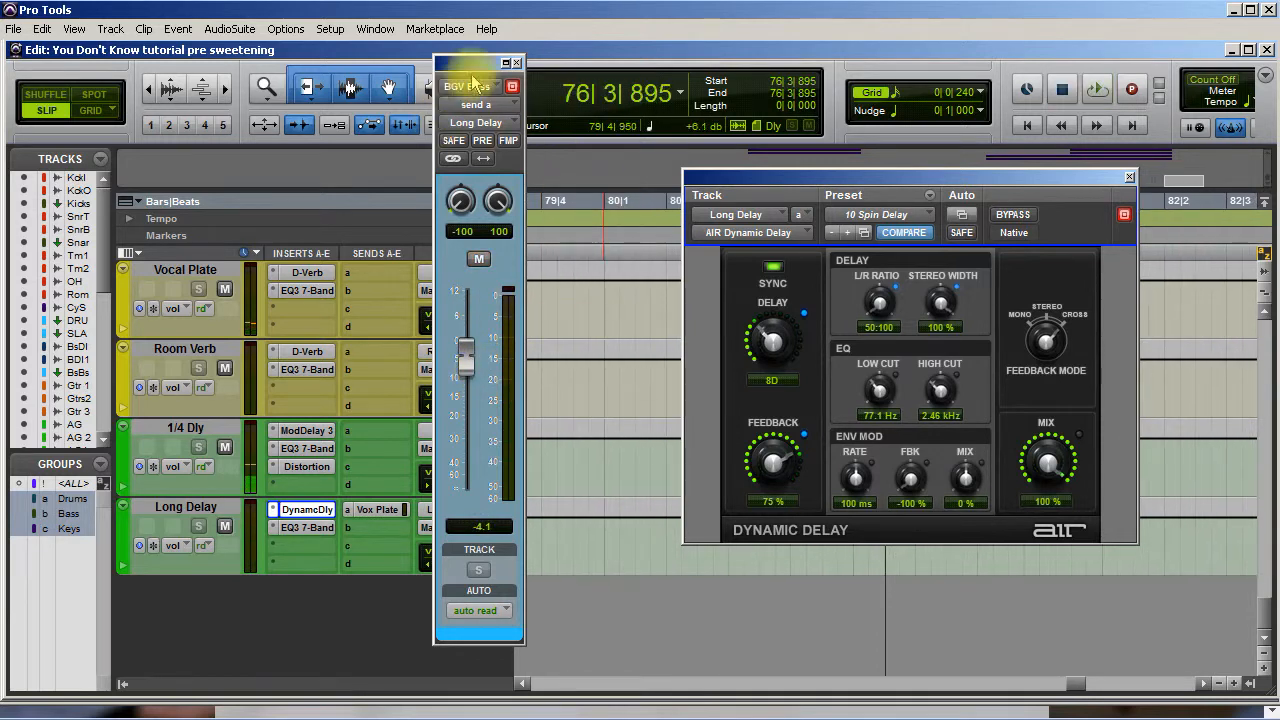
left_click(517, 64)
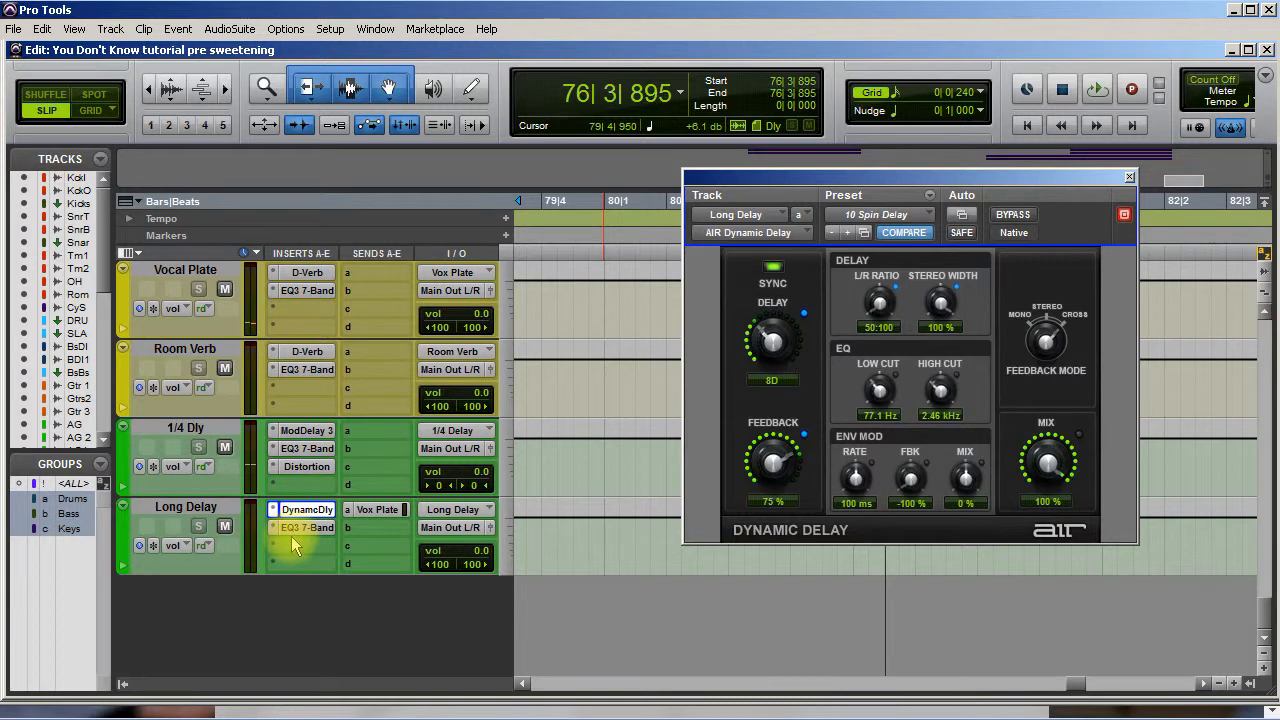
Step: Insert a stereo Dyn3 Compressor/Limiter after the EQ3 7-Band on the Long Delay track
left_click(307, 543)
mouse_move(414, 576)
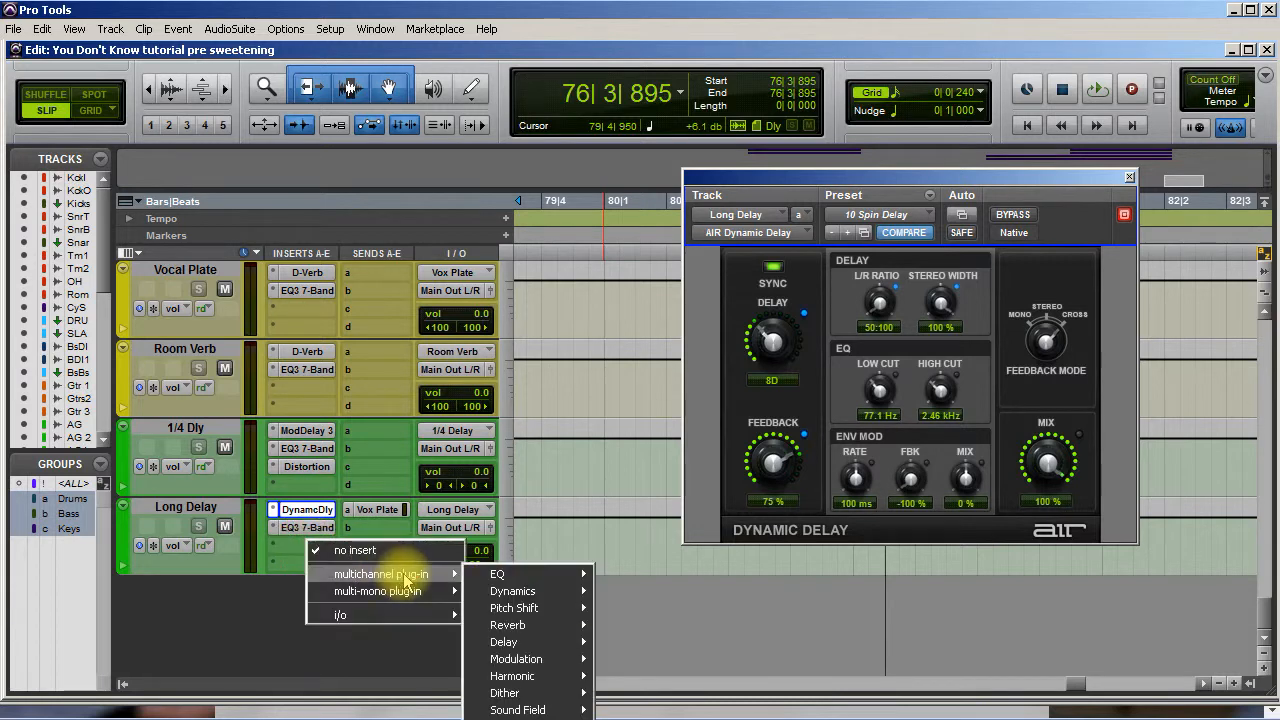
mouse_move(513, 594)
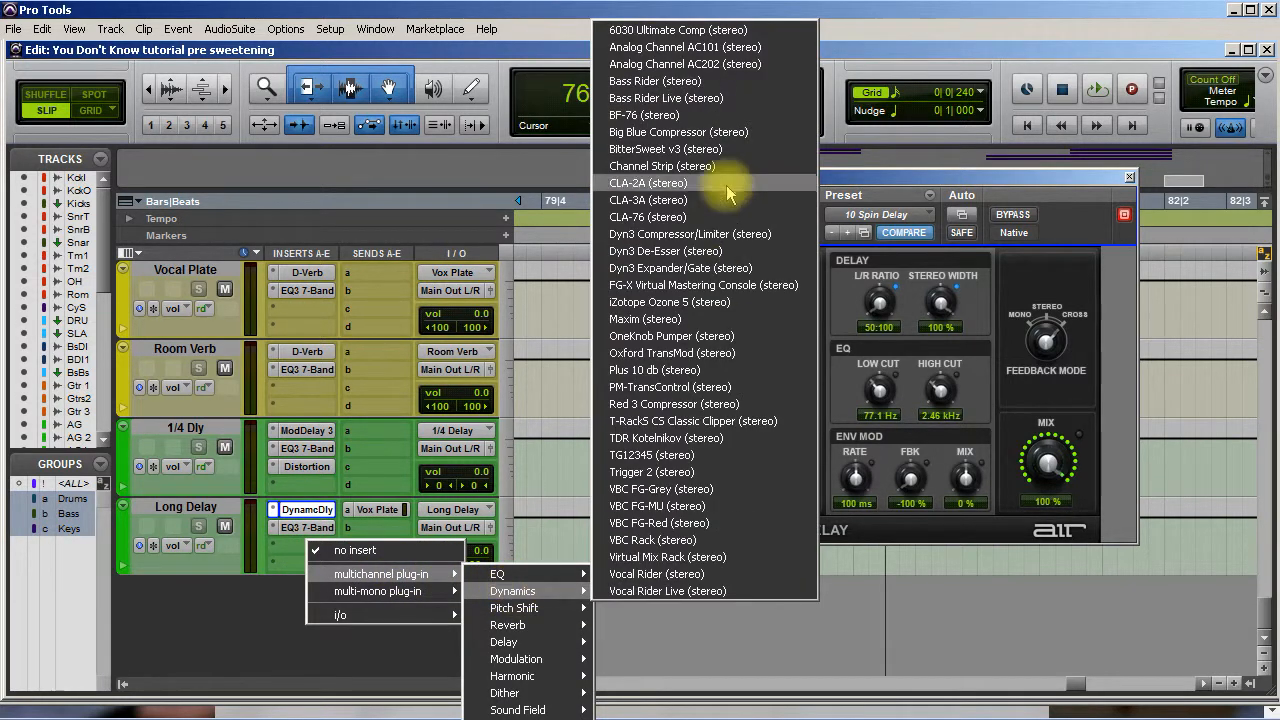
left_click(660, 234)
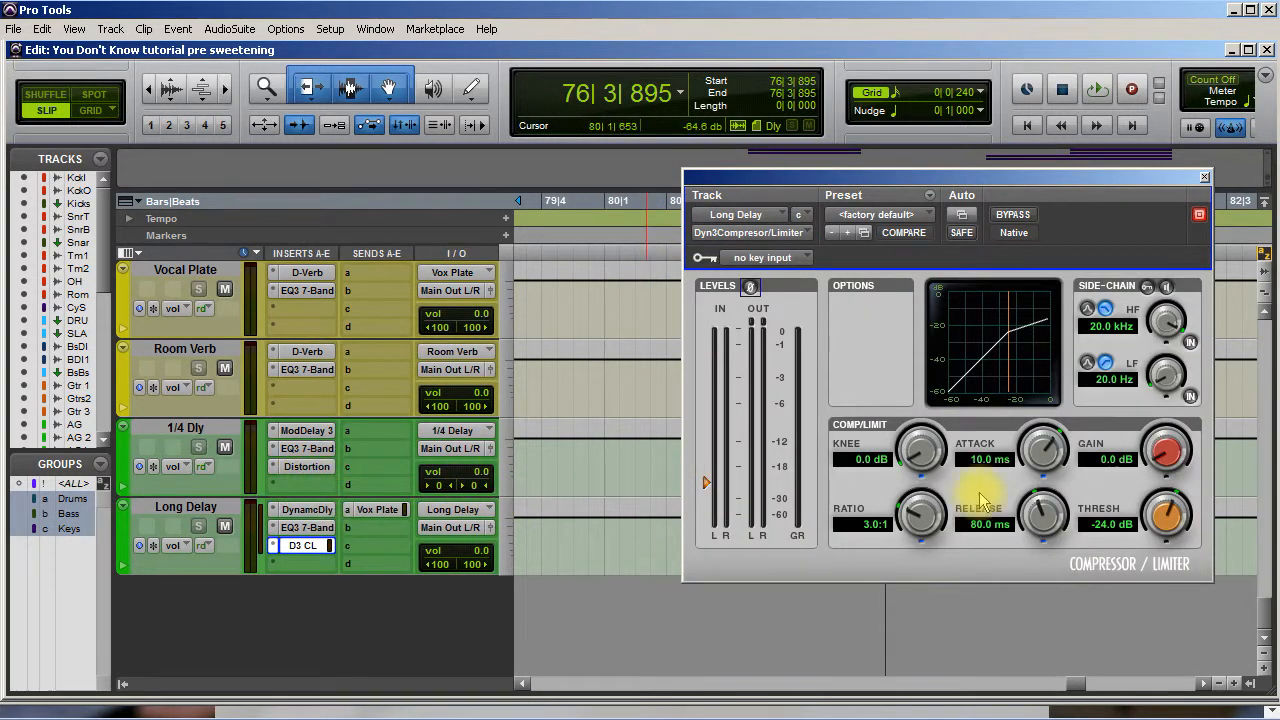
Step: Set the Long Delay compressor's threshold to about -35.7 dB during playback, try makeup gain, and return the gain to 0.0 dB
key("space")
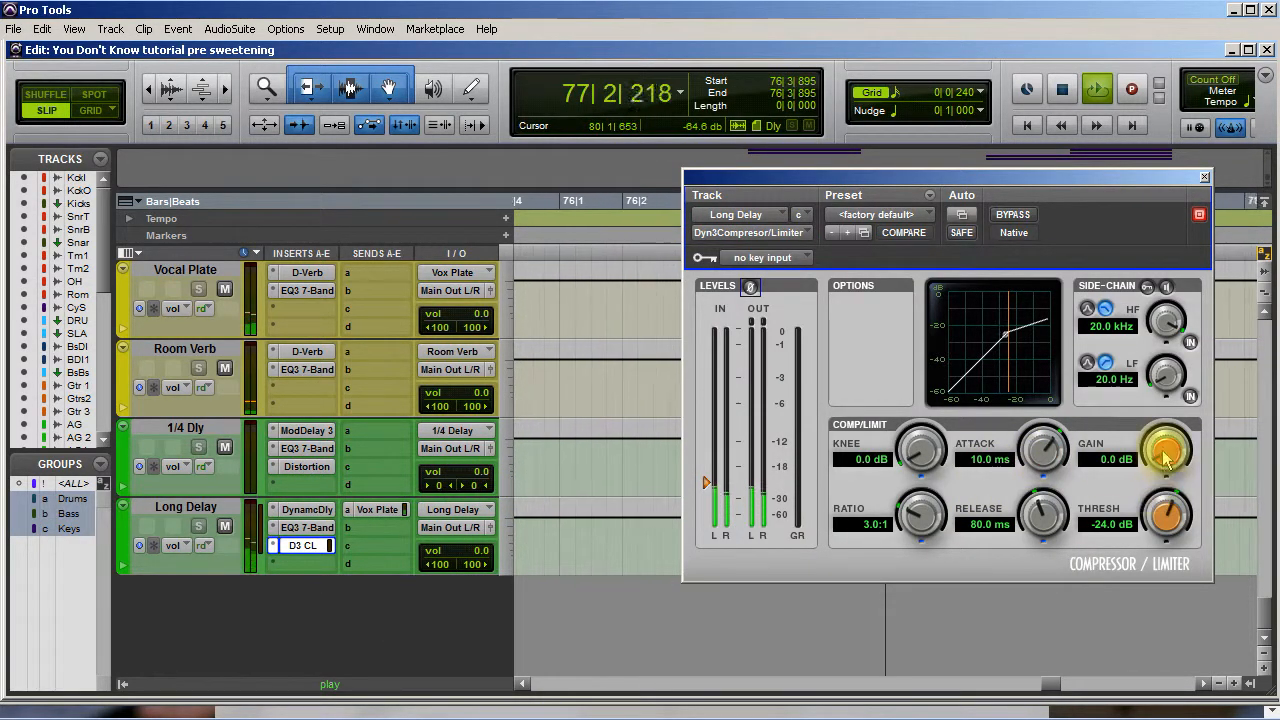
left_click_drag(1165, 502, 1158, 560)
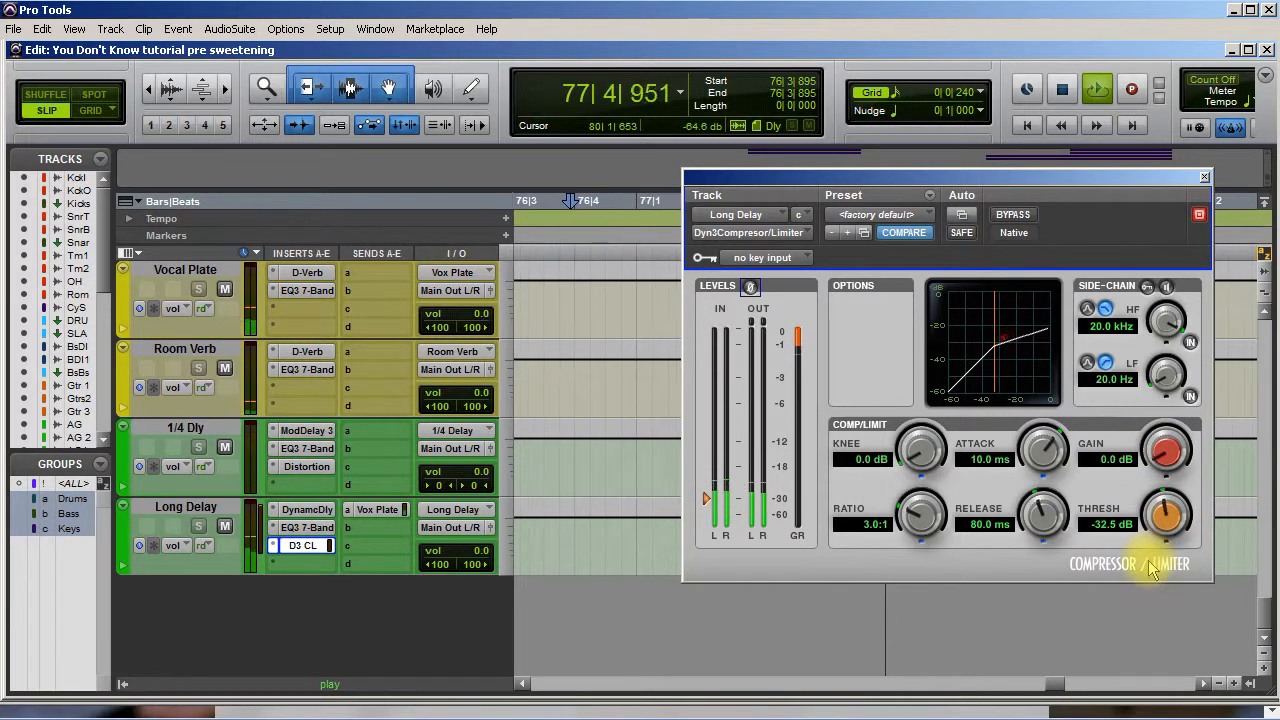
left_click_drag(1164, 468, 1162, 447)
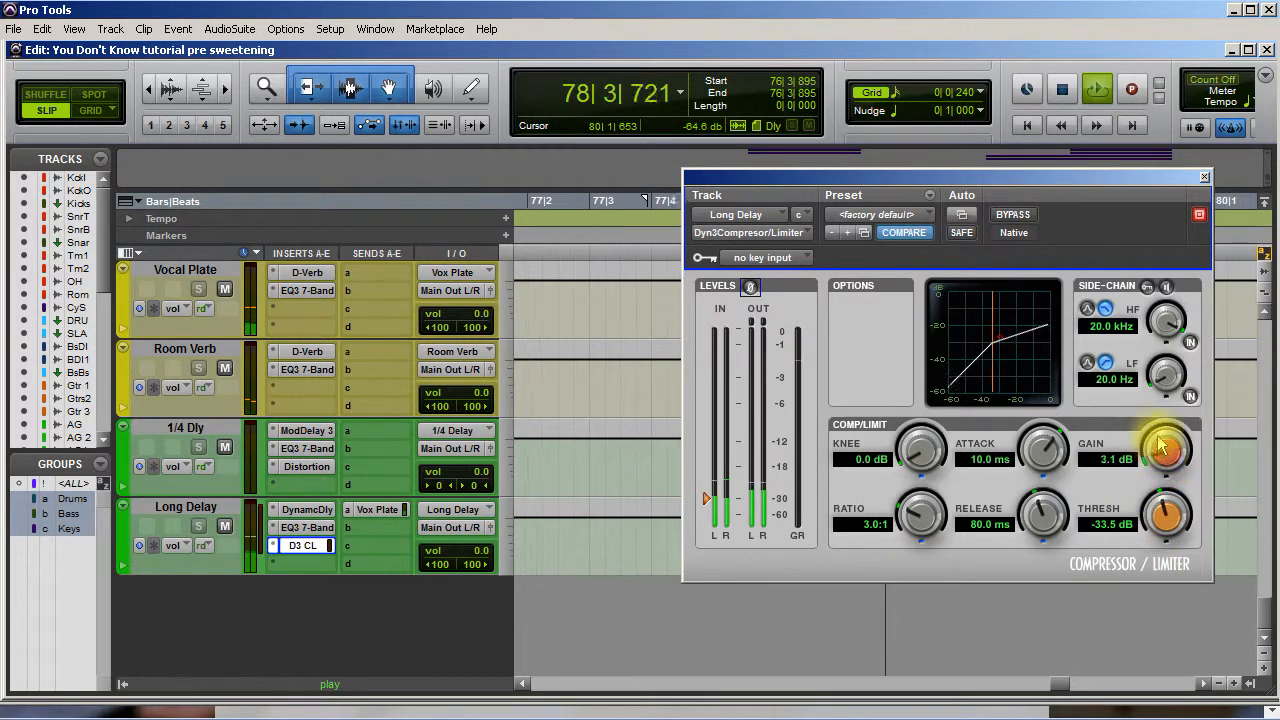
left_click_drag(1163, 401, 1165, 565)
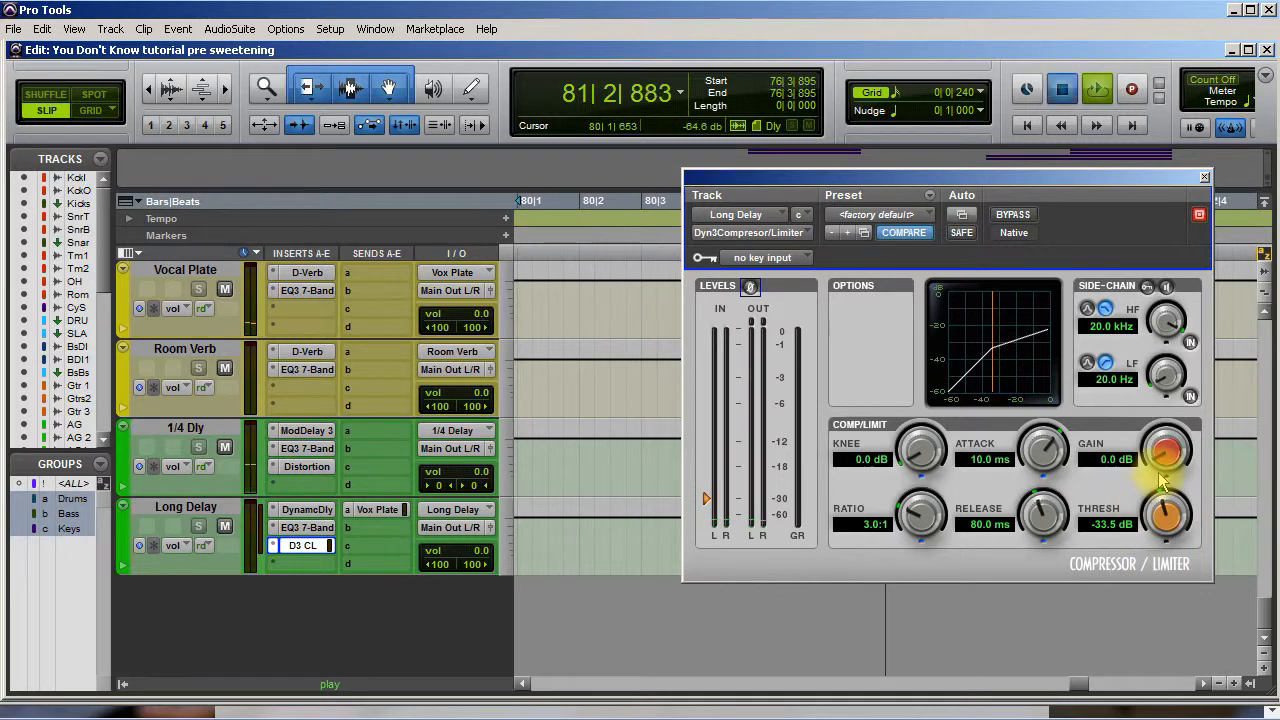
key("space")
key("space")
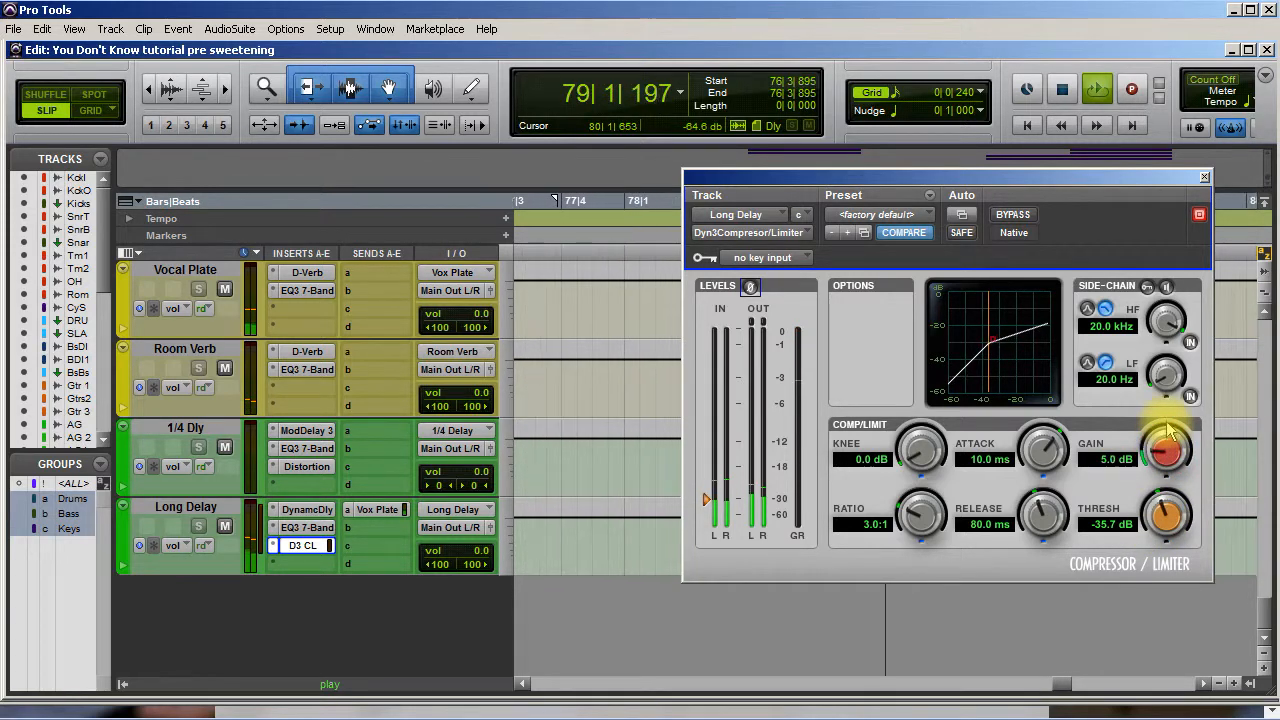
key("space")
key("space")
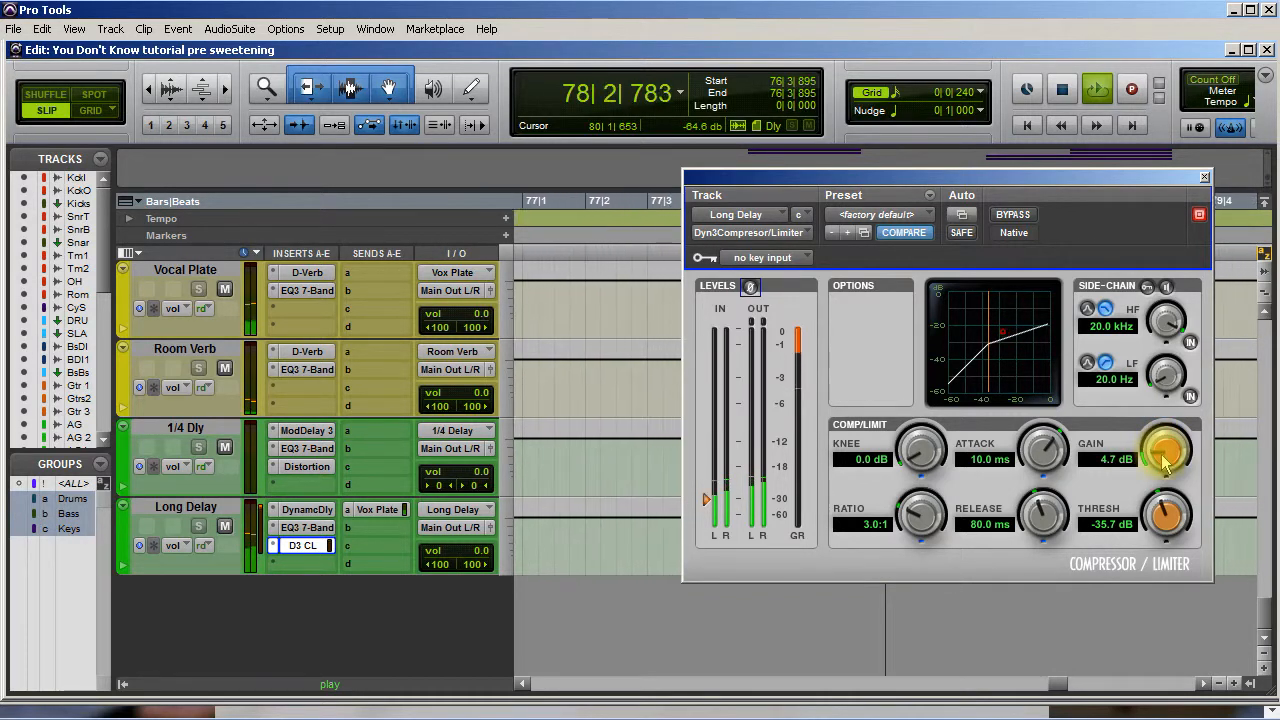
left_click_drag(1165, 455, 1185, 719)
left_click(1097, 90)
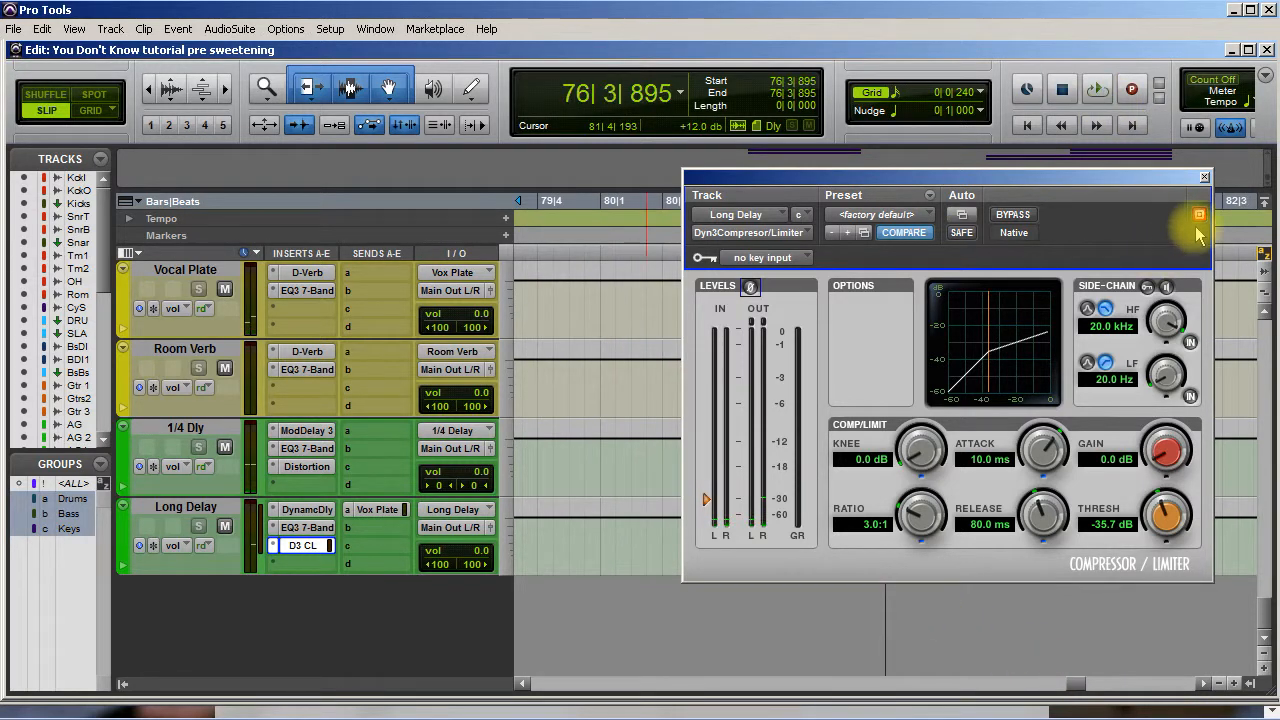
Step: Enable the Gain parameter of the Long Delay track's Dyn3 Compressor/Limiter for plug-in automation
left_click(963, 220)
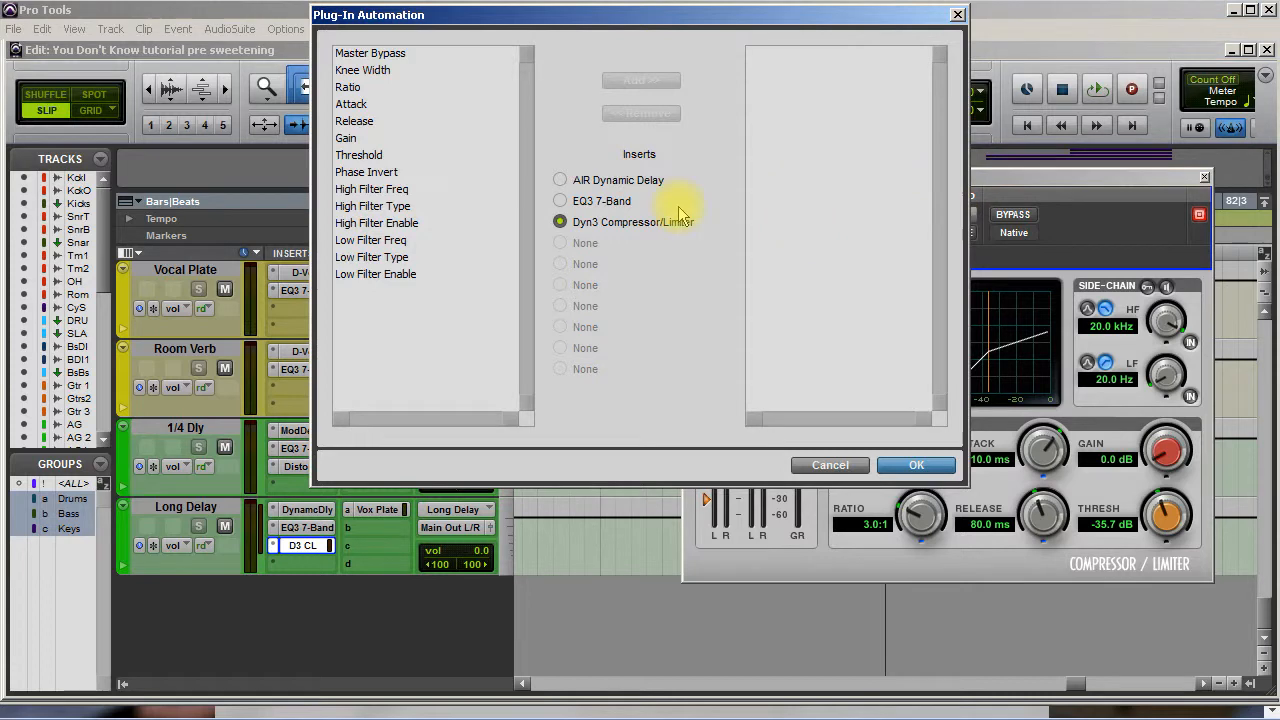
left_click(350, 139)
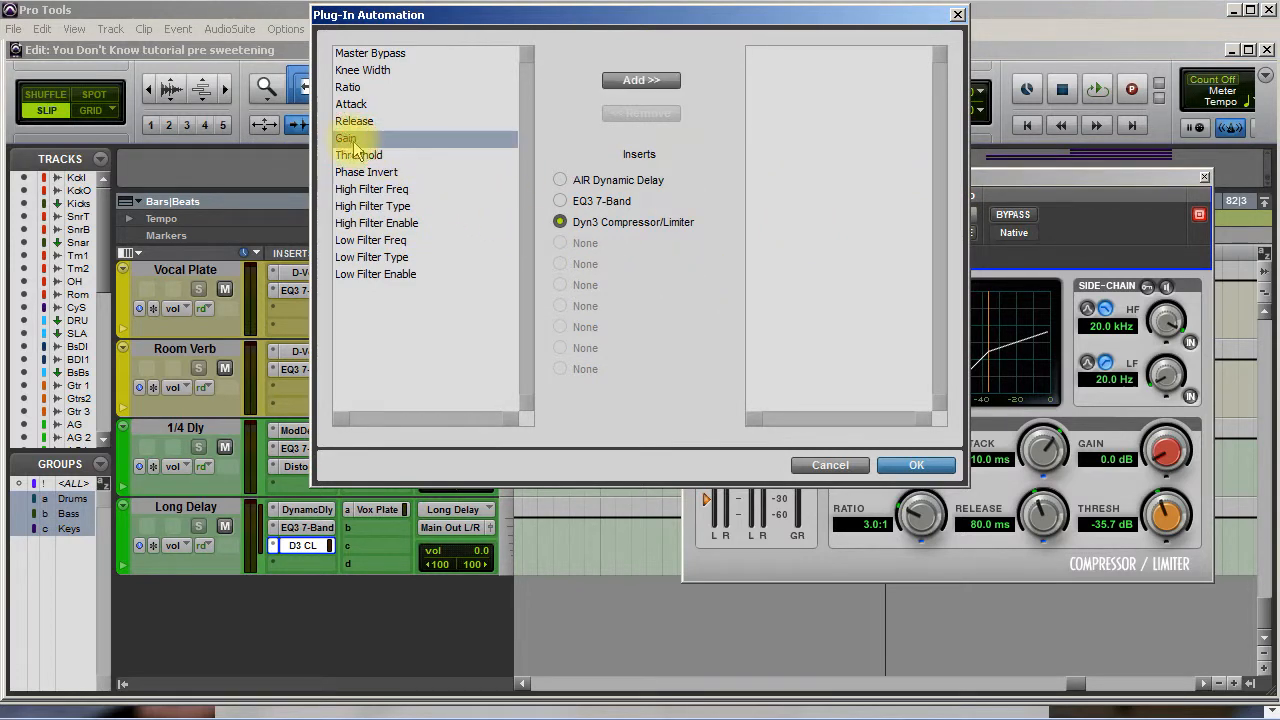
left_click(640, 81)
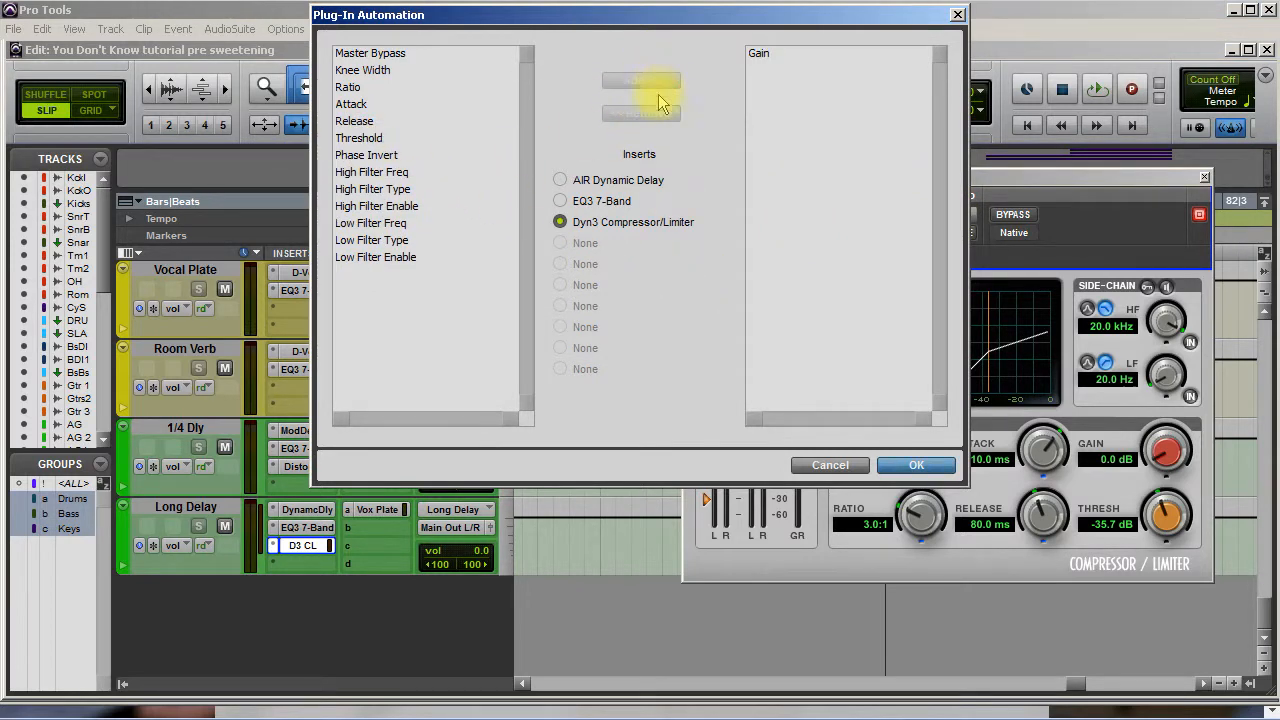
left_click(928, 474)
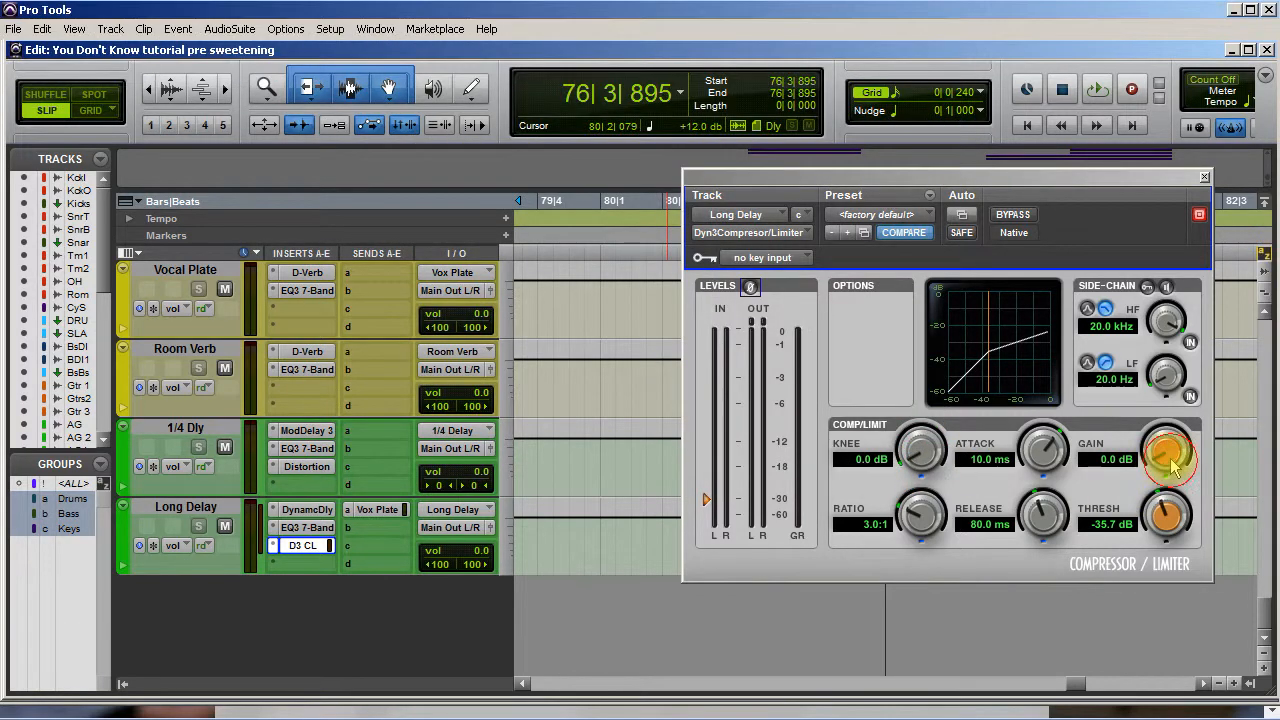
Step: Raise the compressor's gain to 2.9 dB during playback and show the compressor's Gain automation on the Long Delay track
left_click_drag(1169, 459, 1172, 455)
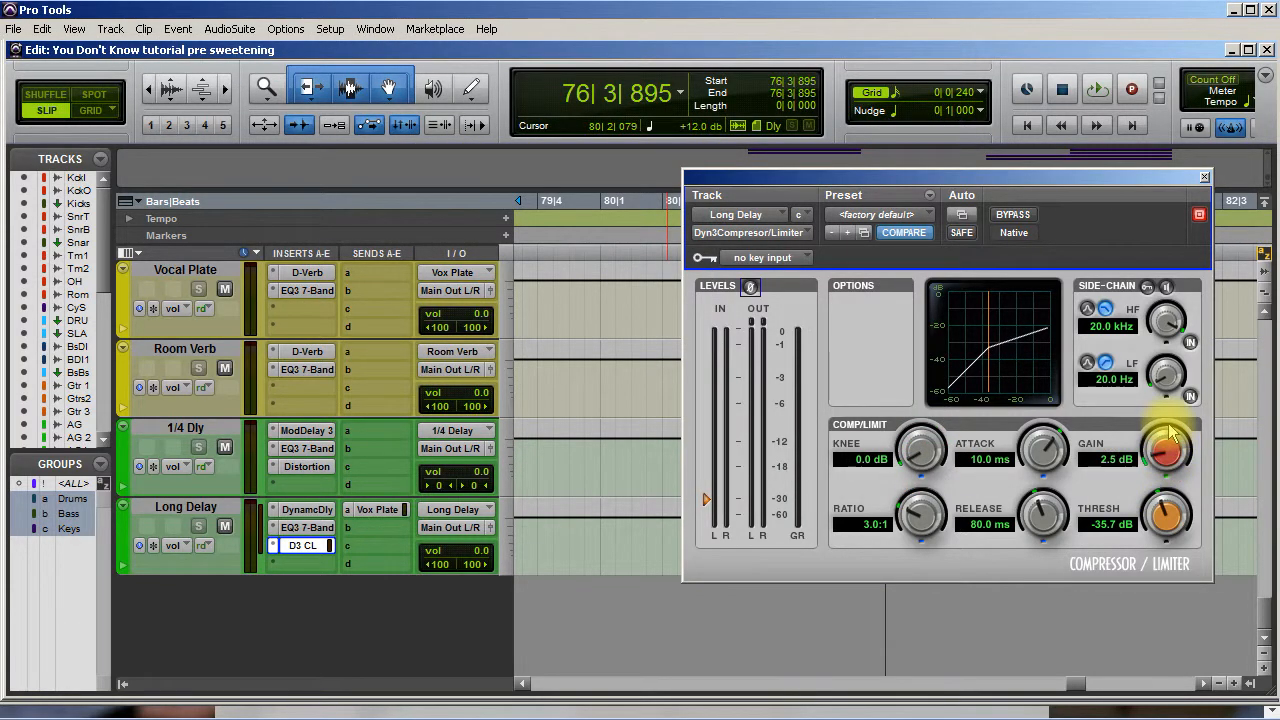
key("space")
left_click_drag(1171, 455, 1171, 451)
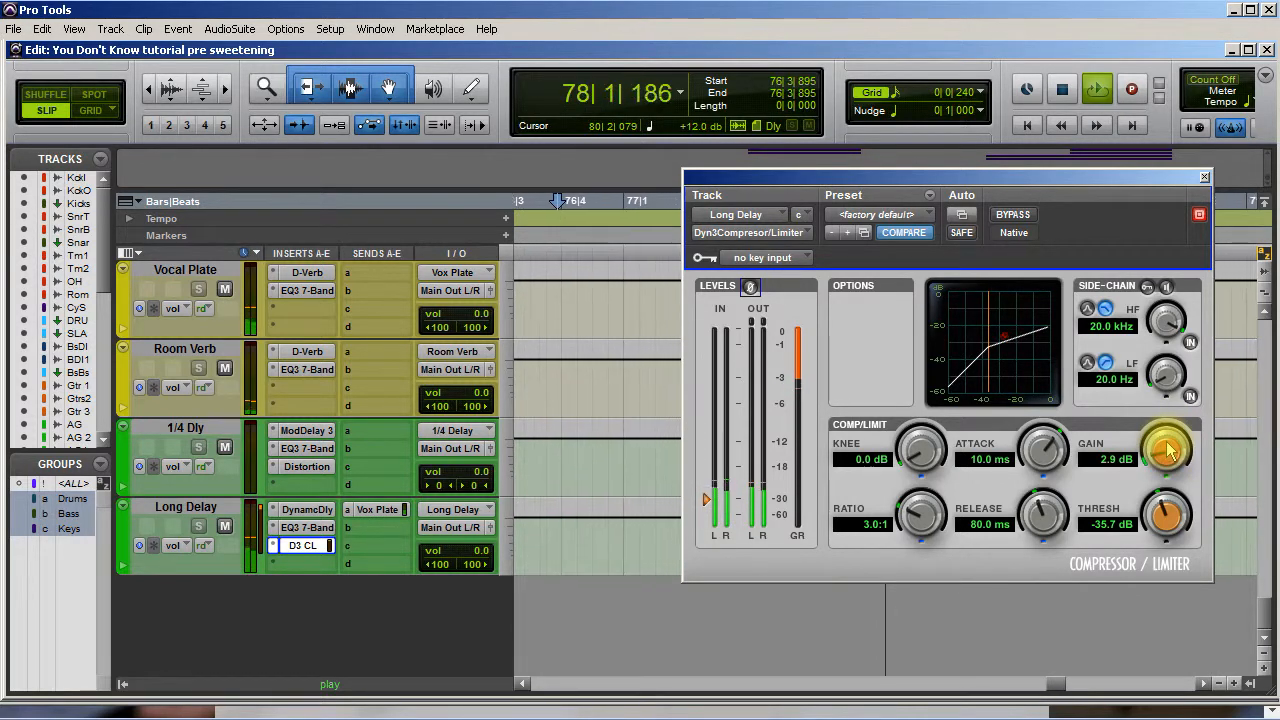
key("space")
left_click(182, 546)
mouse_move(279, 637)
left_click(423, 636)
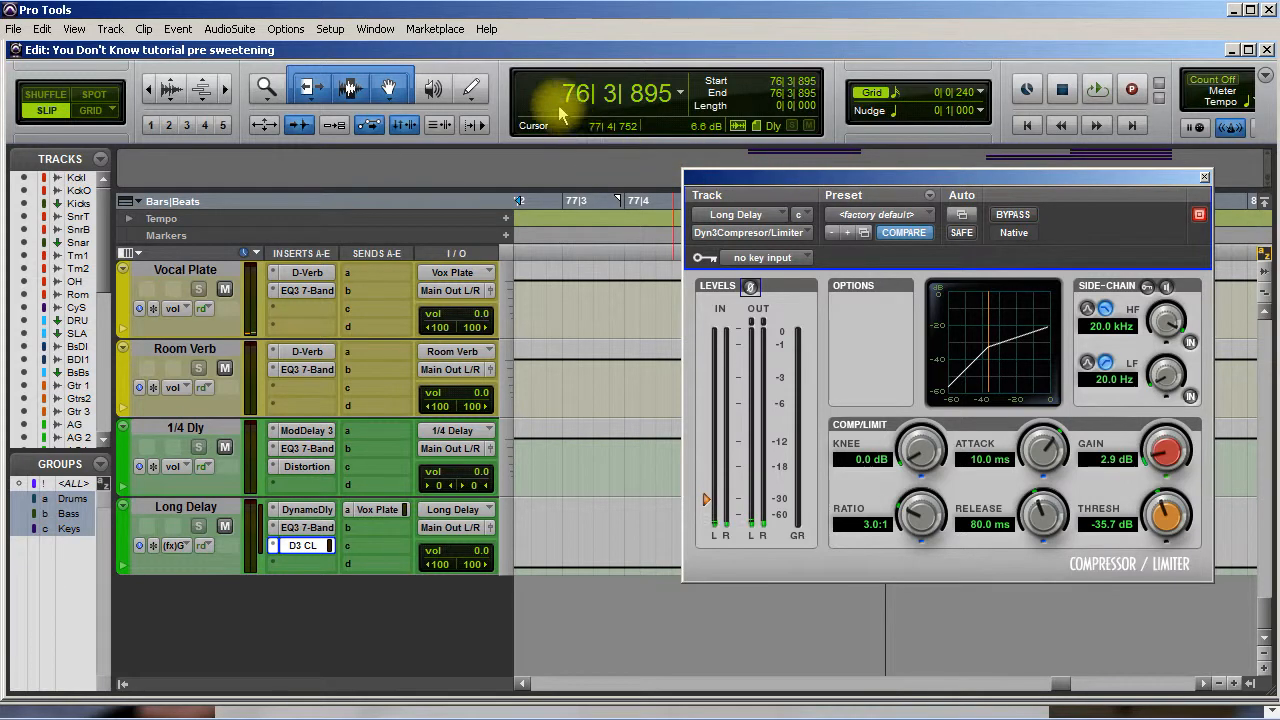
Step: Move the compressor window clear of the timeline and raise its gain to 4.2 dB during playback
left_click_drag(1026, 176, 556, 103)
key("space")
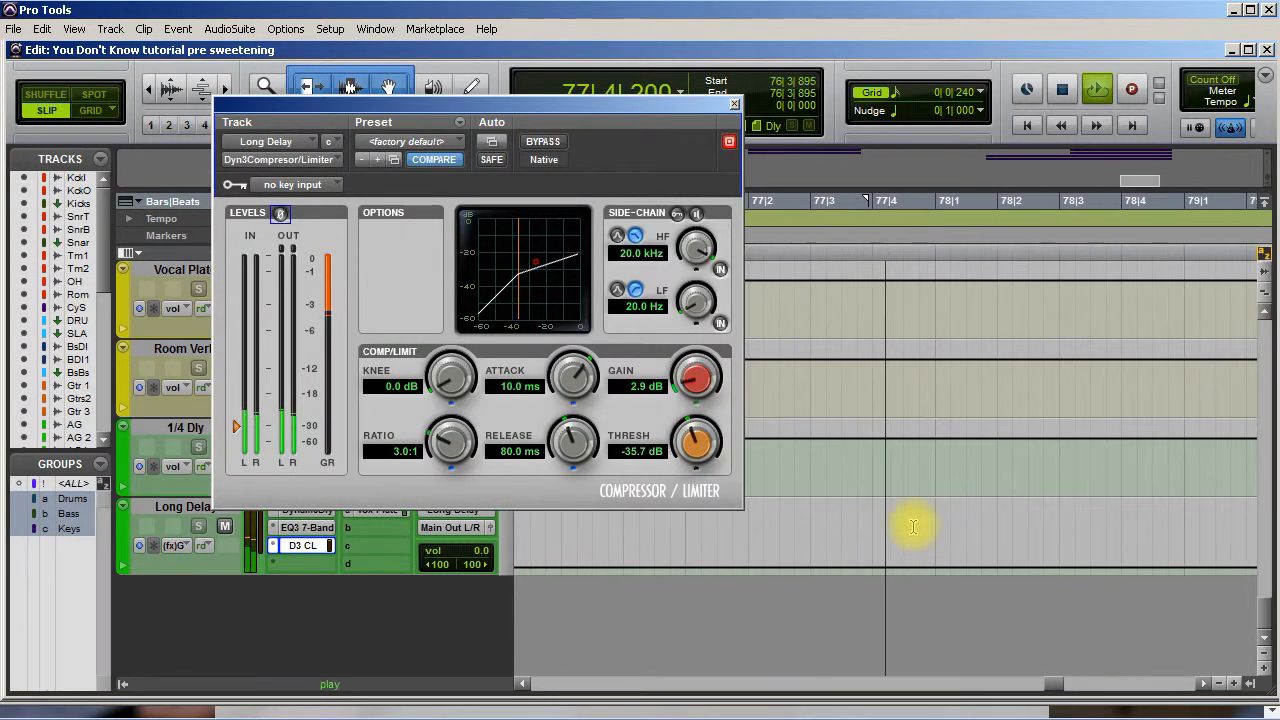
left_click_drag(686, 374, 692, 364)
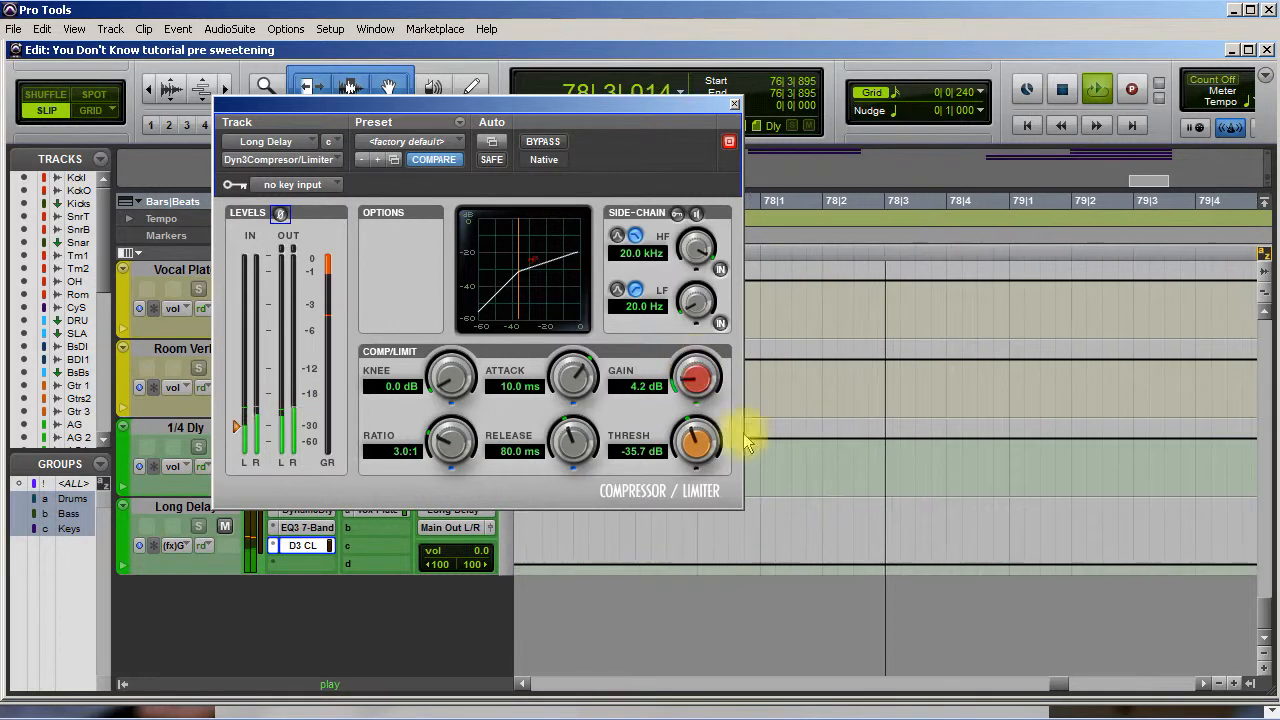
key("space")
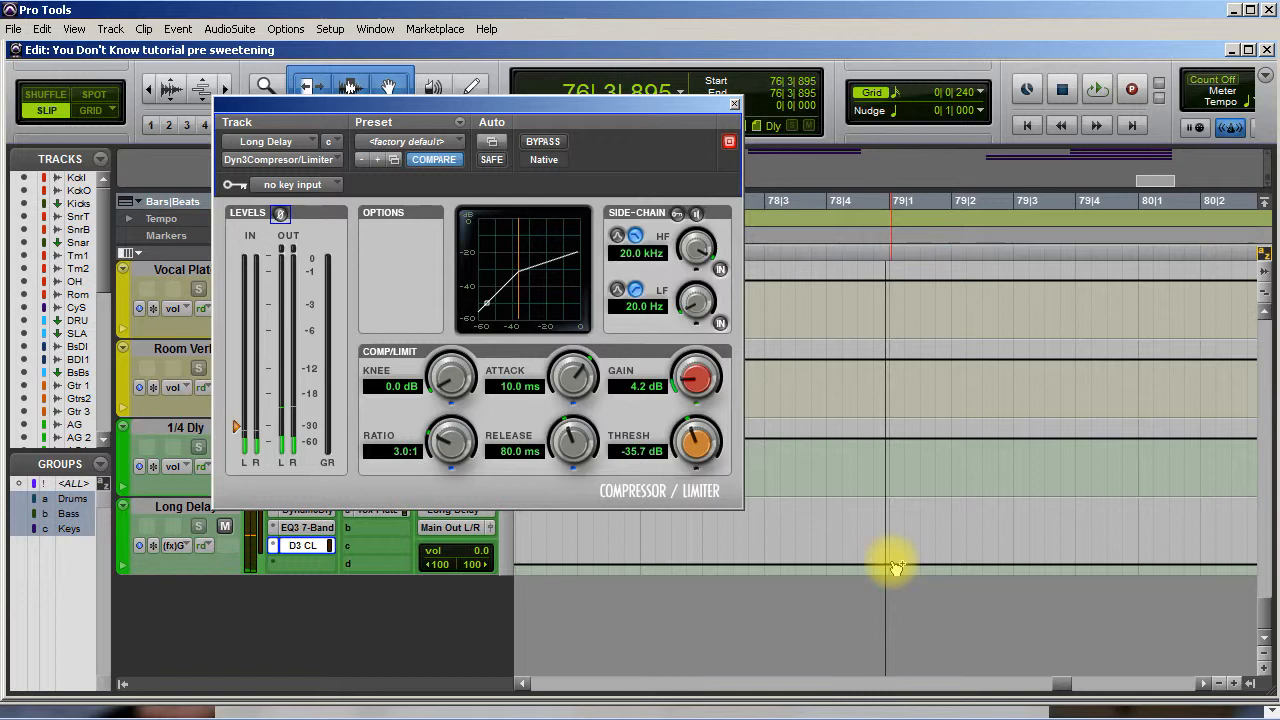
Step: Audition the phrase and ramp the Long Delay track's Gain automation up from bar 79, beat 1 to 80|3, dropping back just after
key("space")
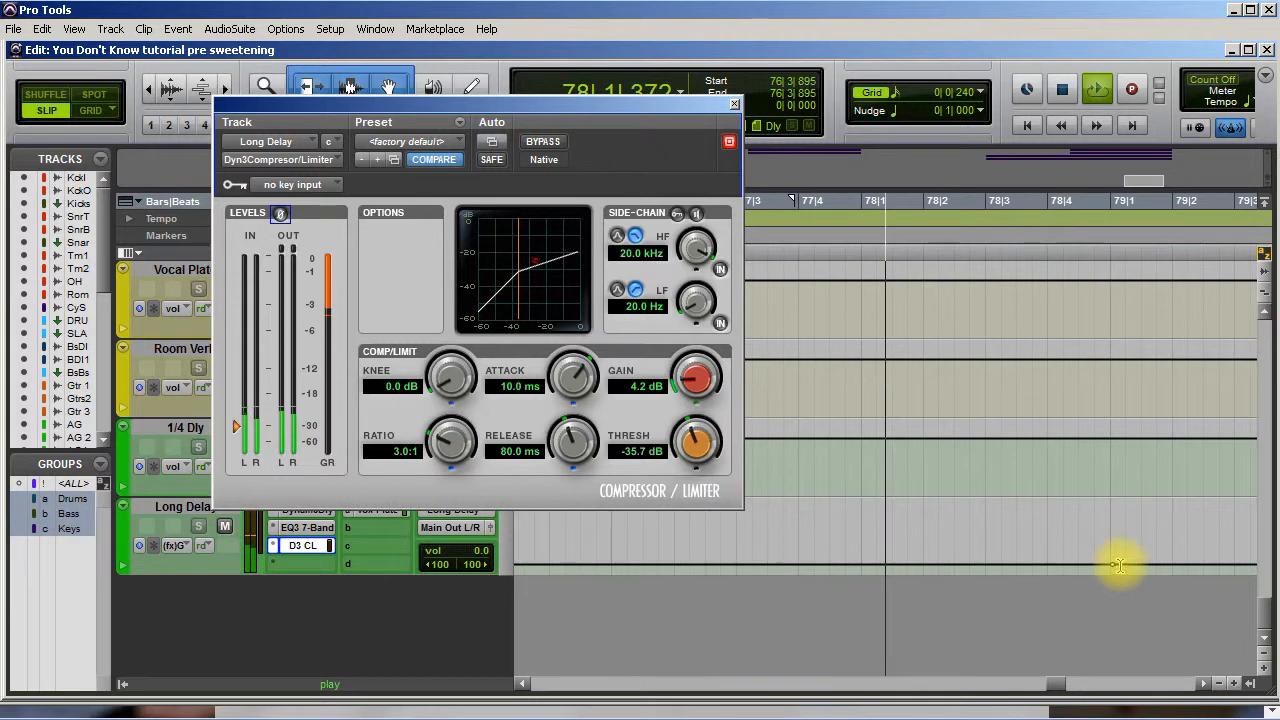
key("space")
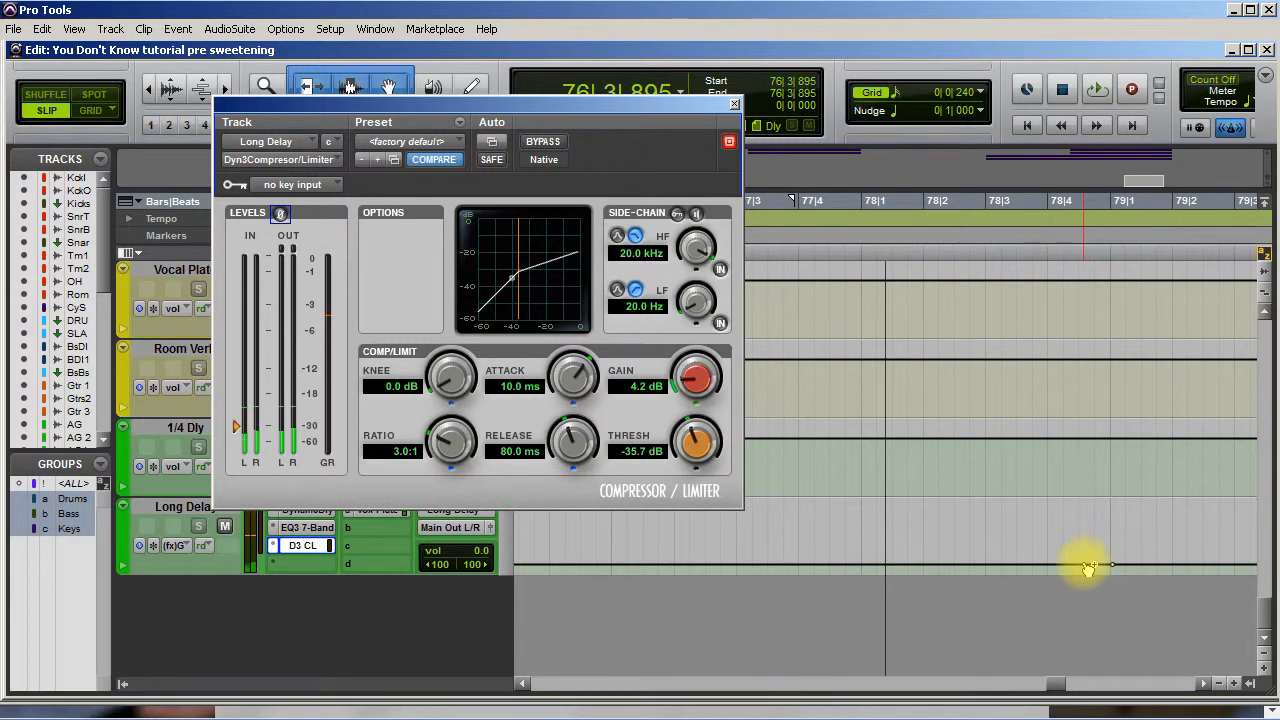
key("space")
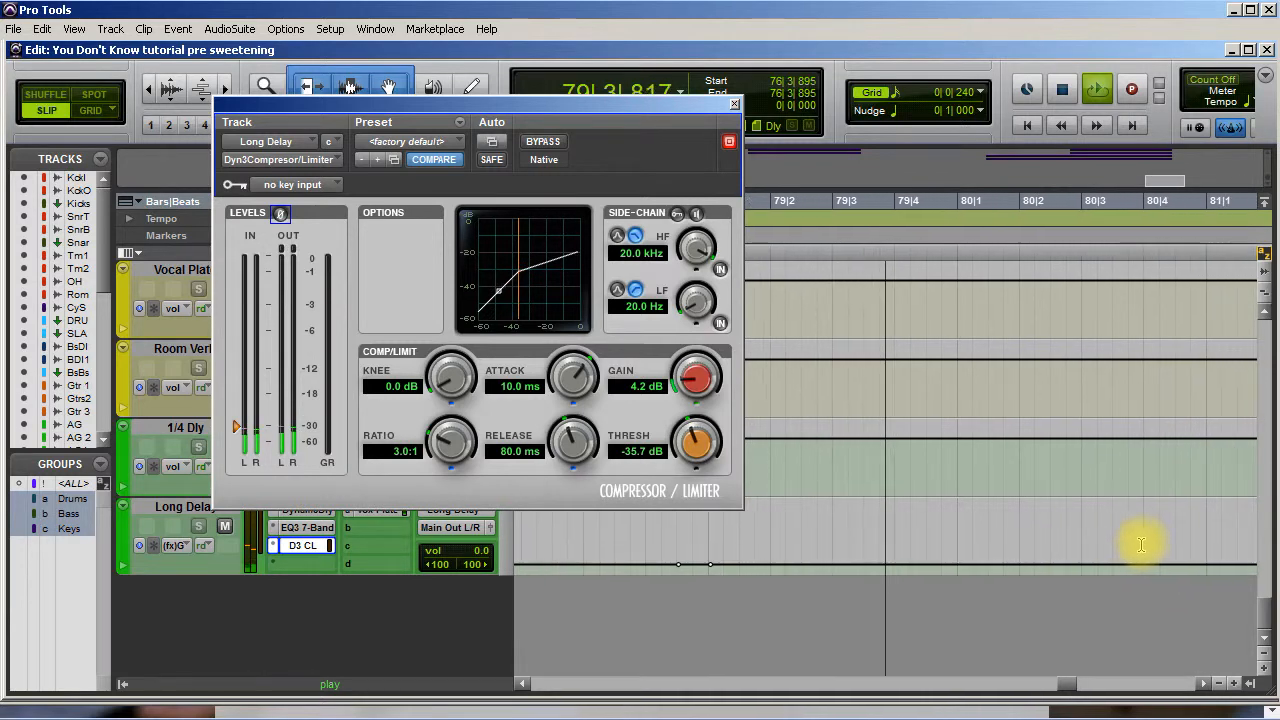
key("space")
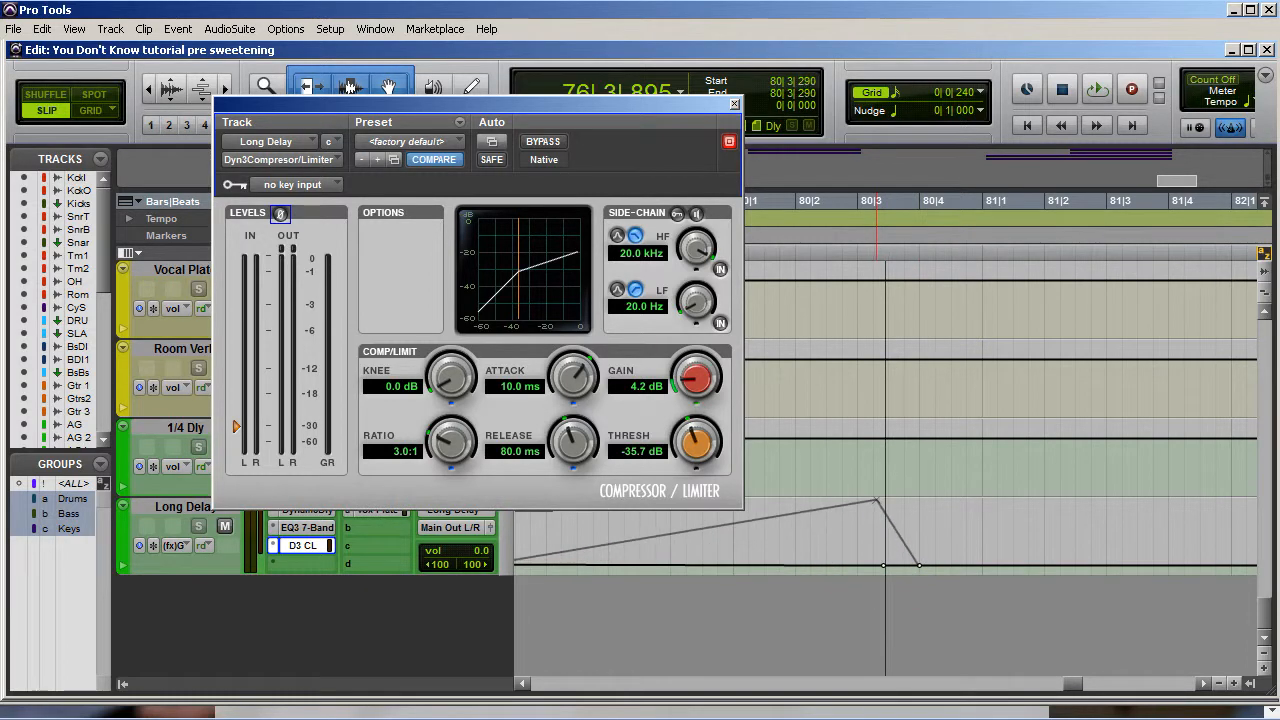
key("space")
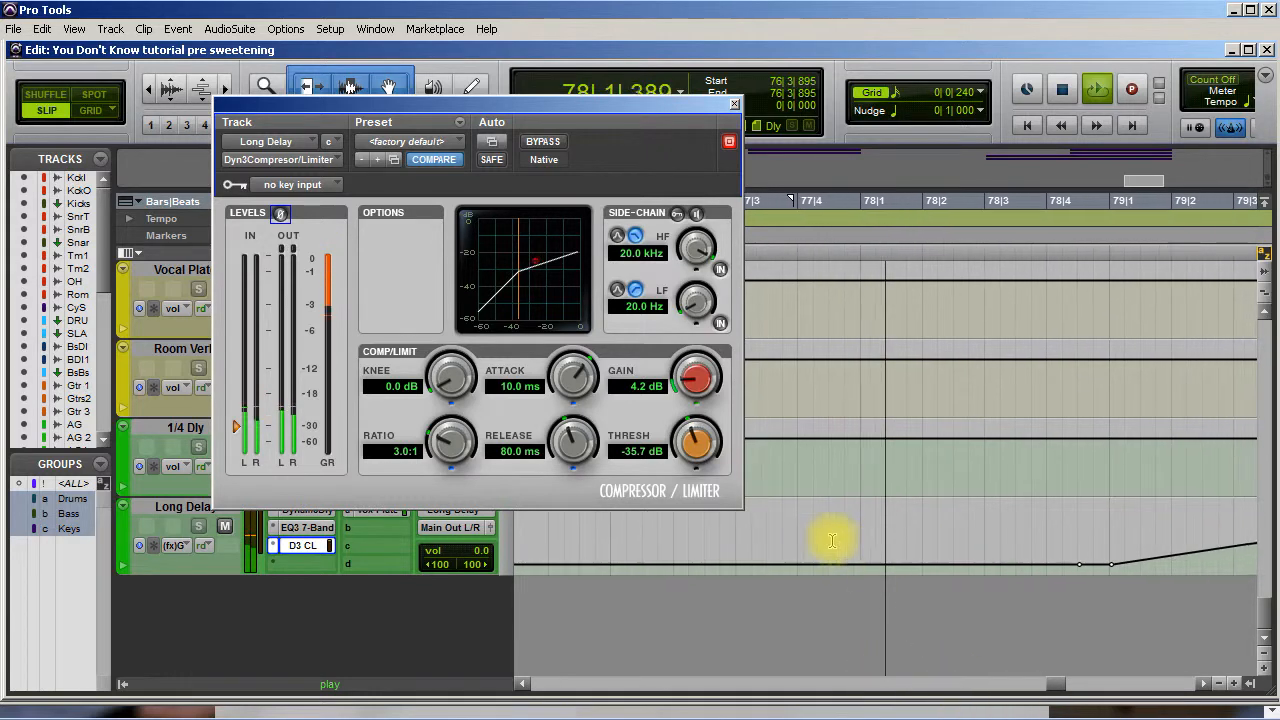
Step: Audition the Long Delay gain ramp through bar 81 and close the compressor window
left_click_drag(725, 372, 709, 366)
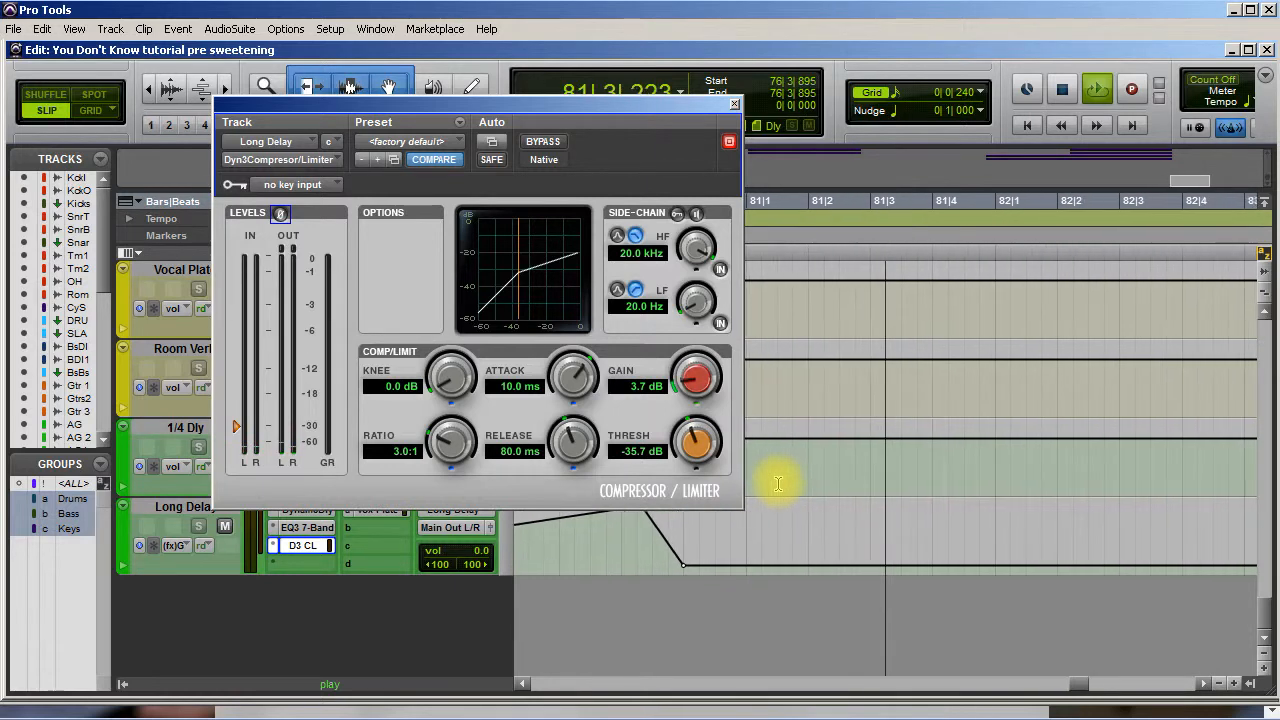
key("space")
left_click(734, 105)
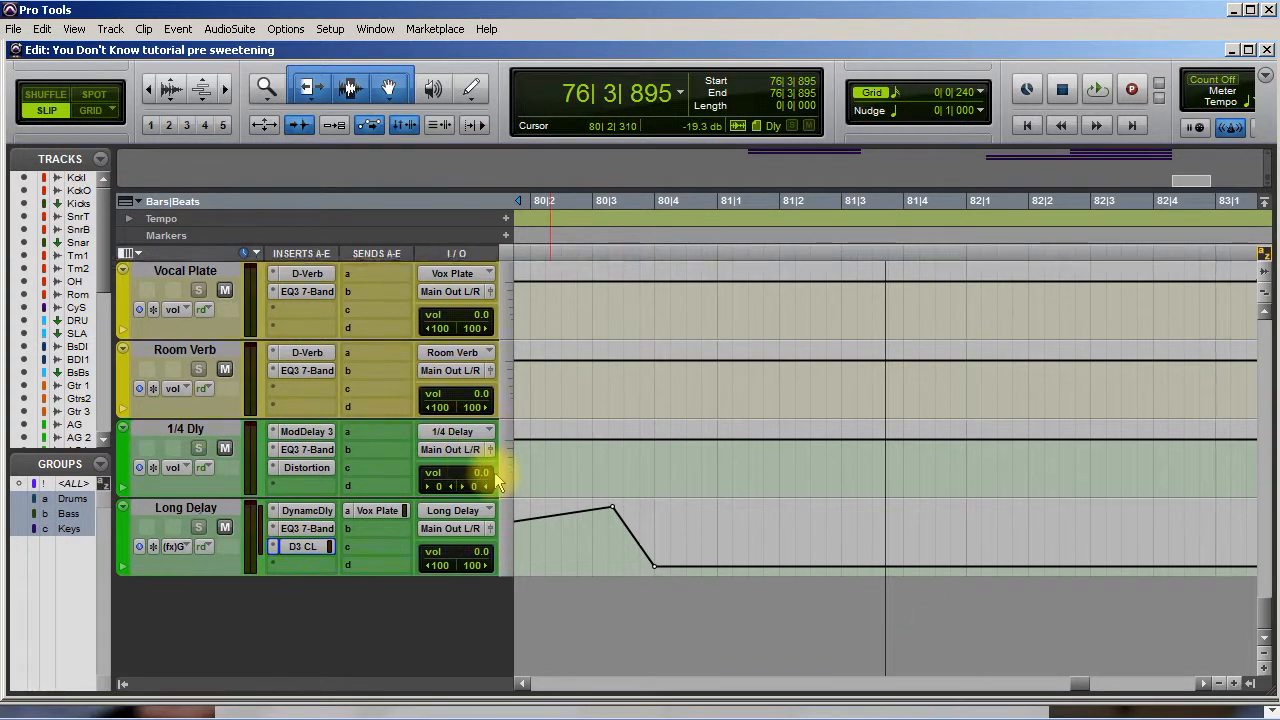
Step: Extend the Bass-07 clip starts earlier on Bass DI and Bass DI.dup1 and crossfade them with the preceding clips from 82|4|531 to 82|4|685
scroll(494, 472, "up", 3)
scroll(494, 472, "down", 3)
scroll(494, 472, "up", 9)
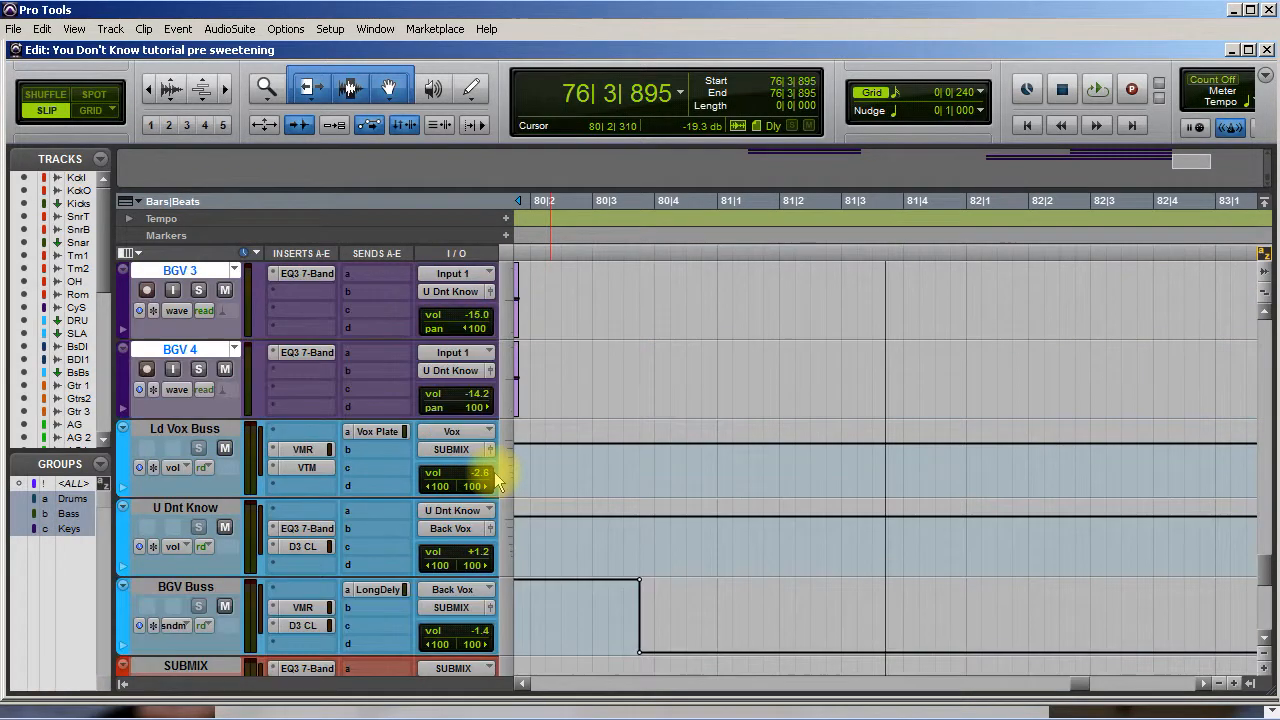
scroll(497, 480, "up", 15)
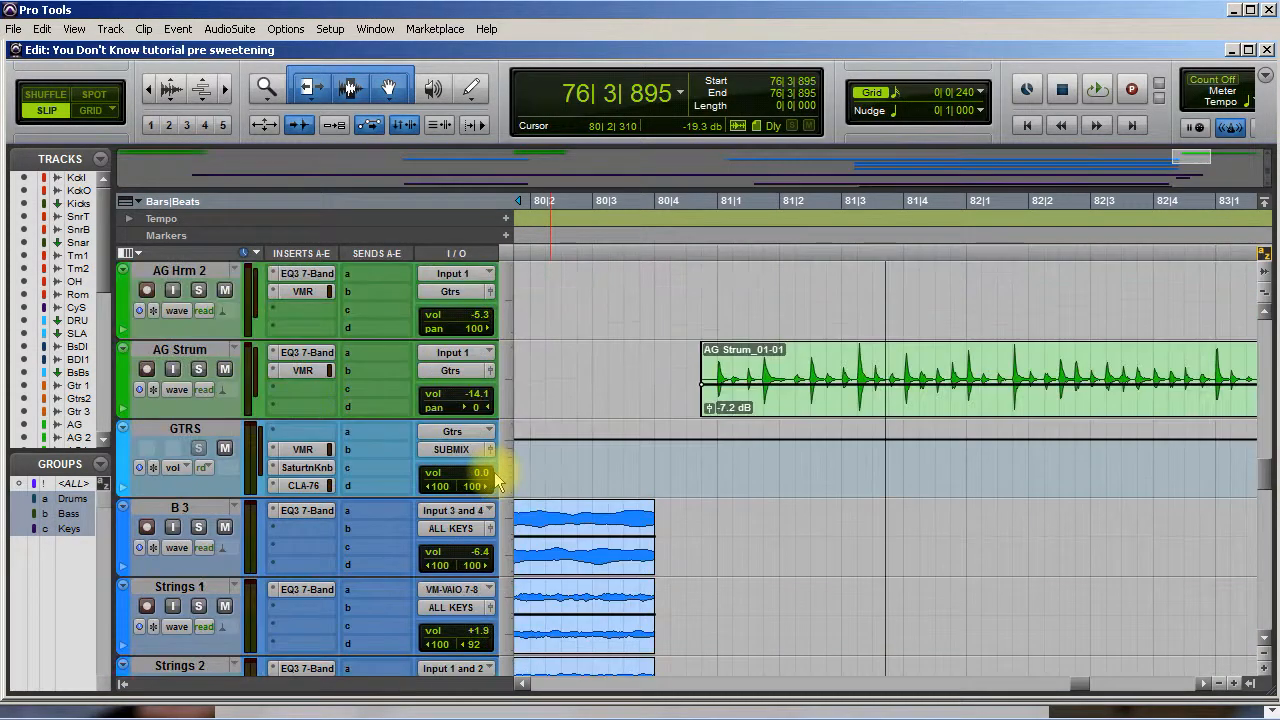
scroll(497, 480, "up", 2)
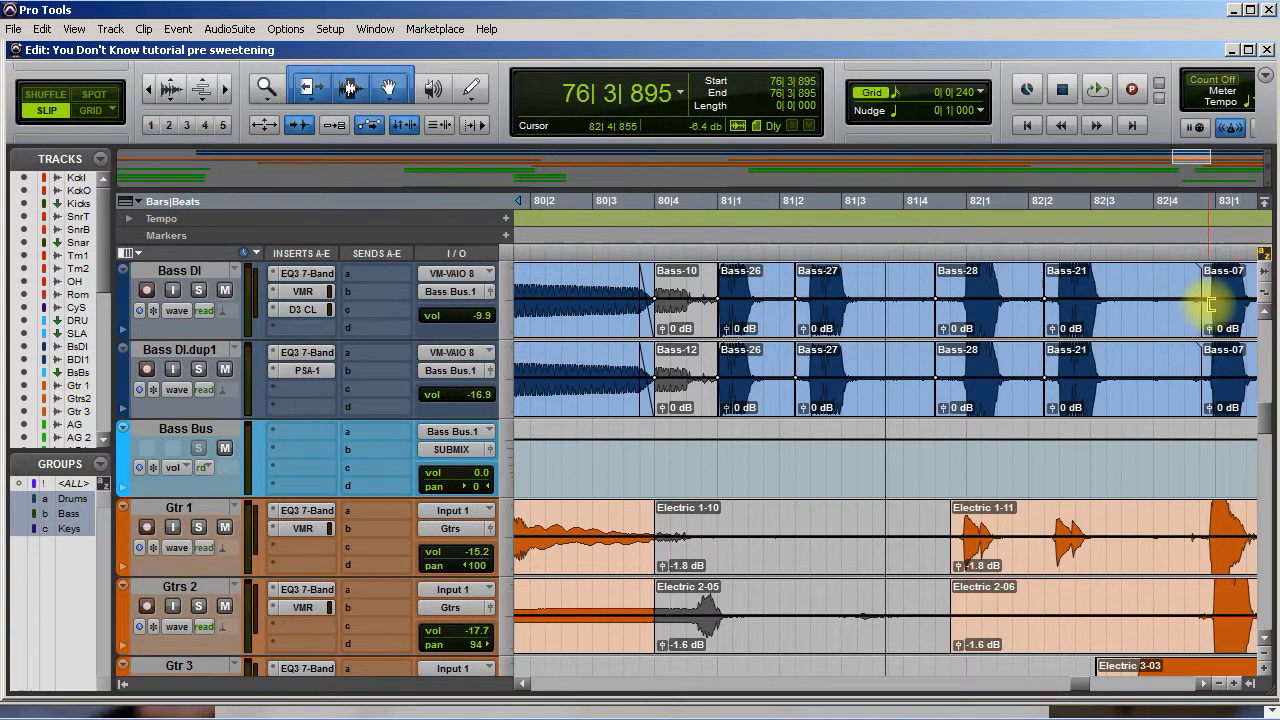
left_click_drag(1210, 303, 1198, 402)
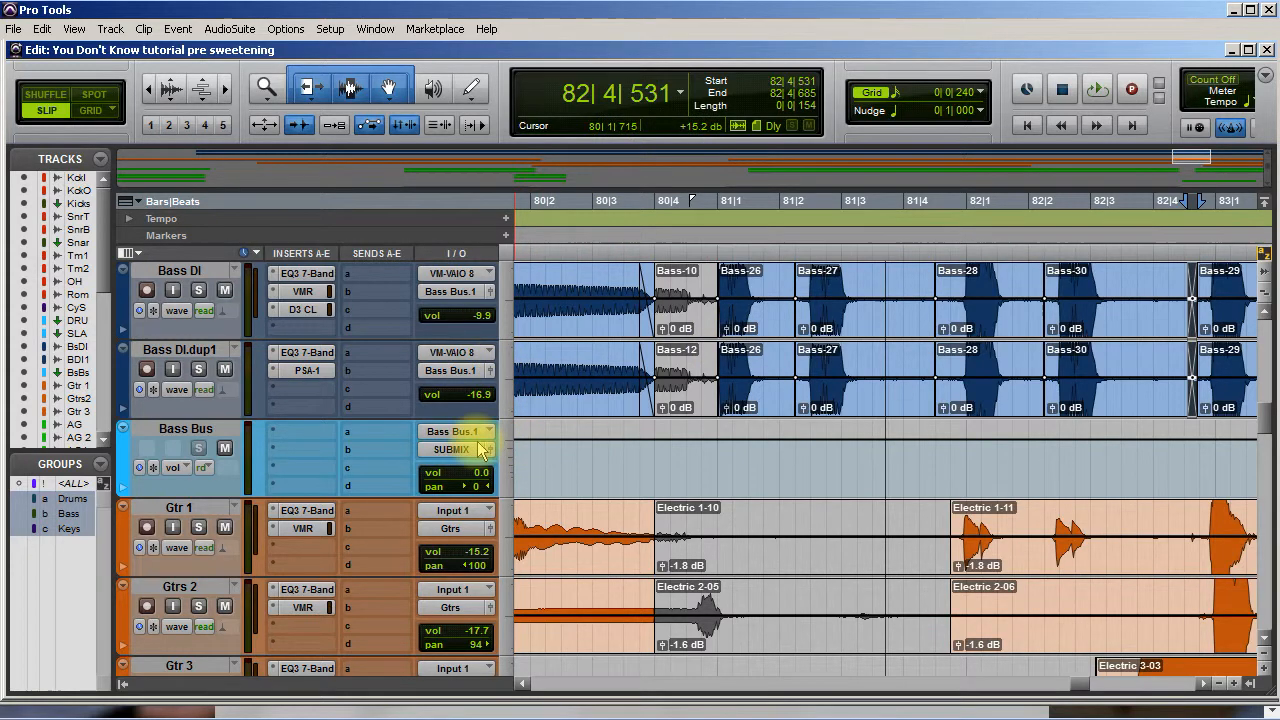
scroll(670, 415, "down", 1)
scroll(587, 430, "up", 7)
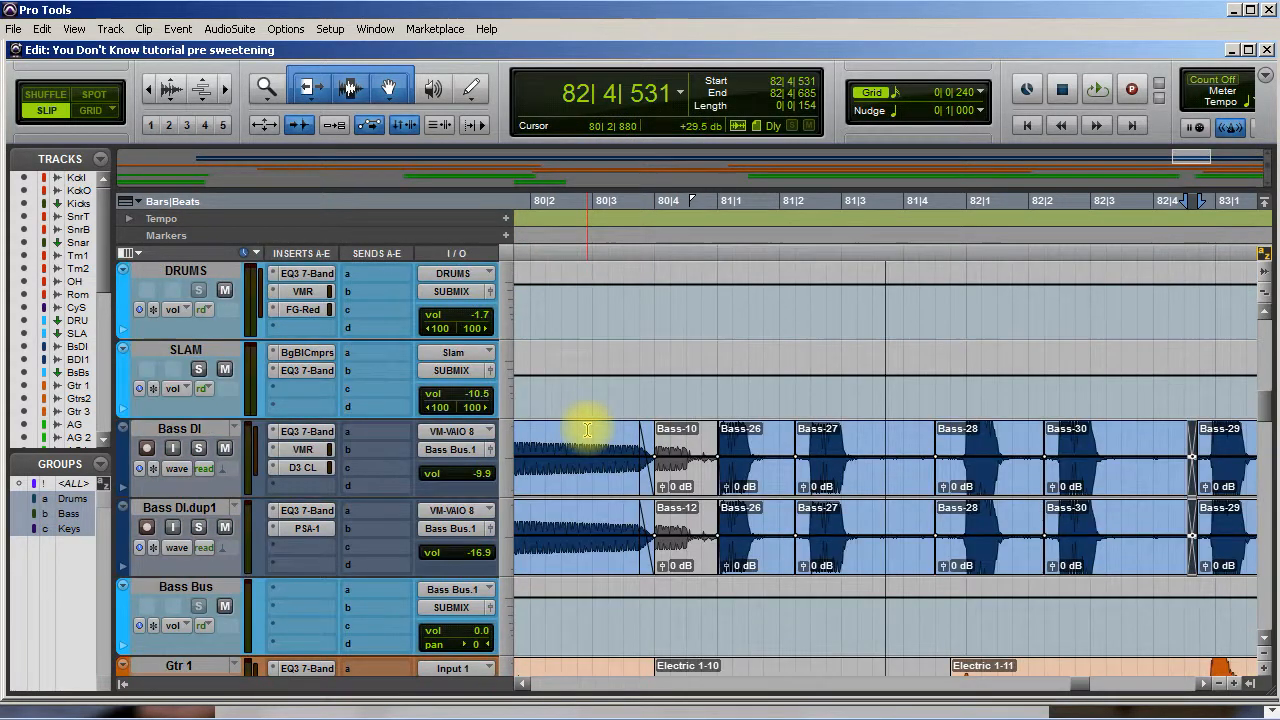